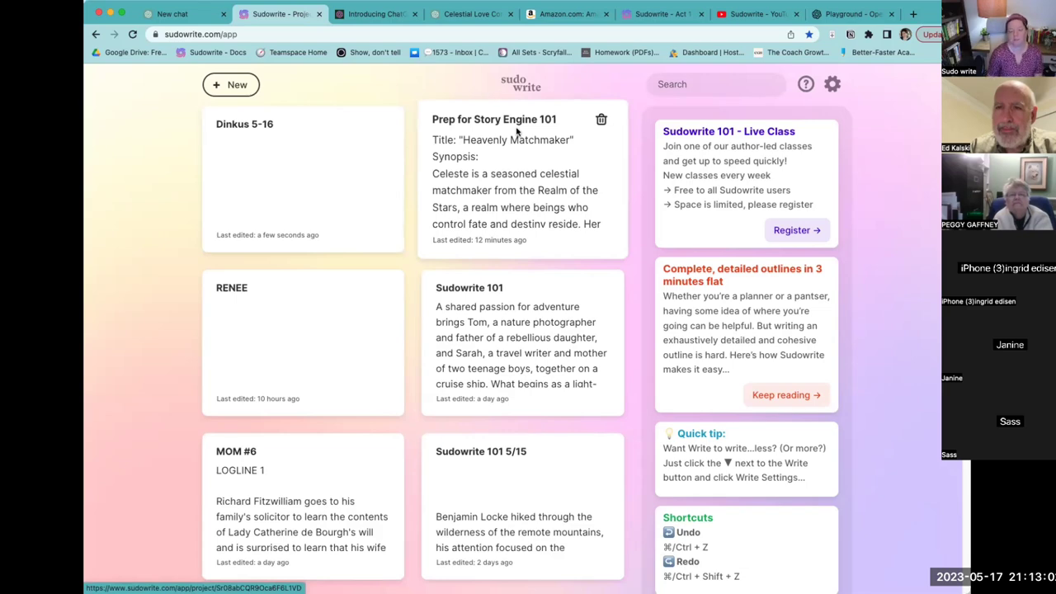
- In Prep for Story Engine 101, paste Chapters 12–15 under the Act 6 - Conclusion heading
left_click(495, 221)
scroll(427, 373, "down", 10)
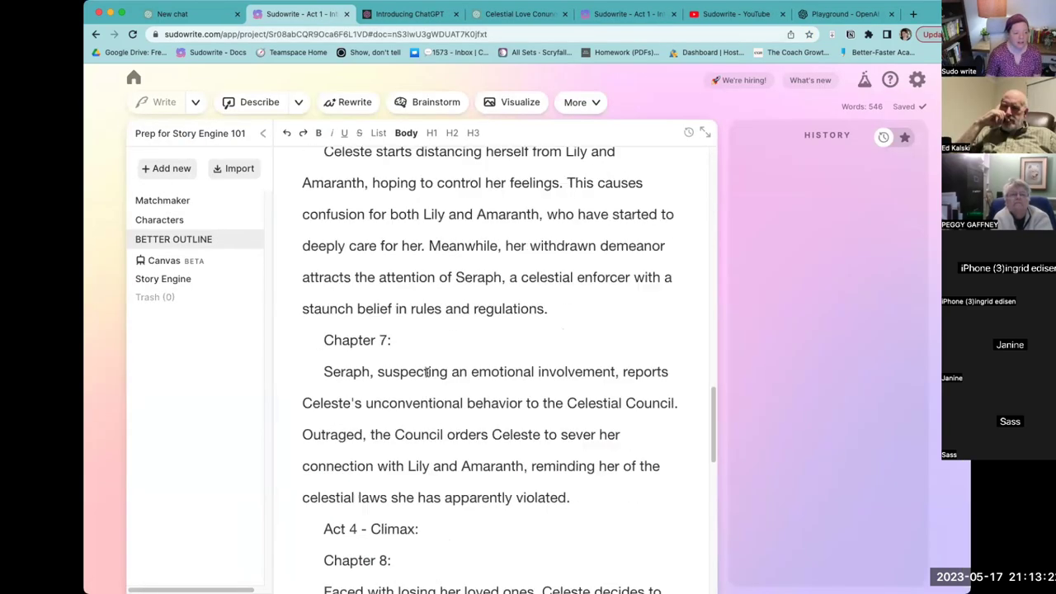
scroll(427, 373, "down", 10)
left_click(495, 550)
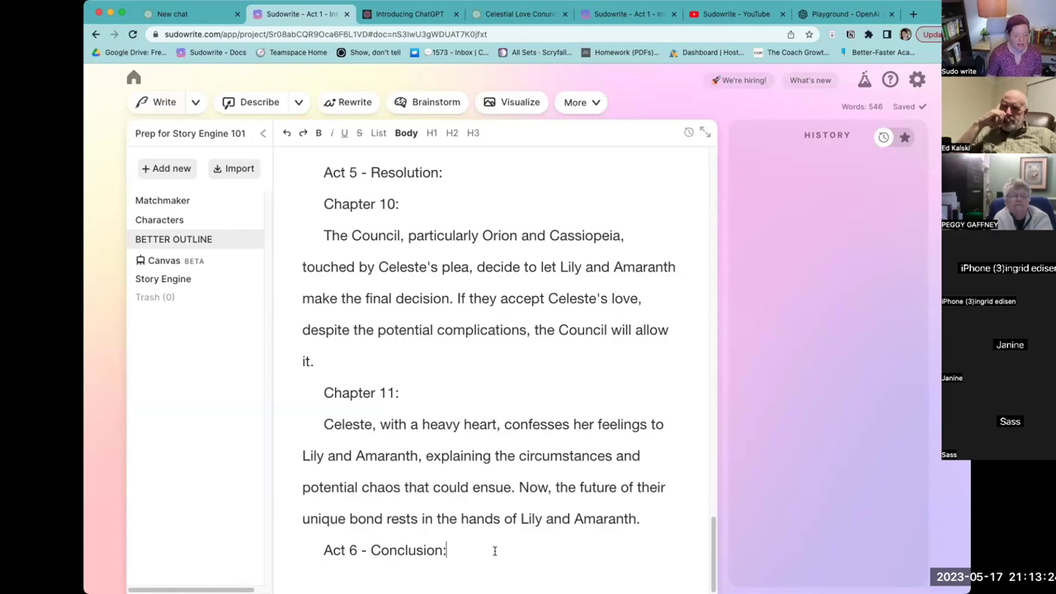
key("Return")
key("super+v")
scroll(495, 536, "up", 5)
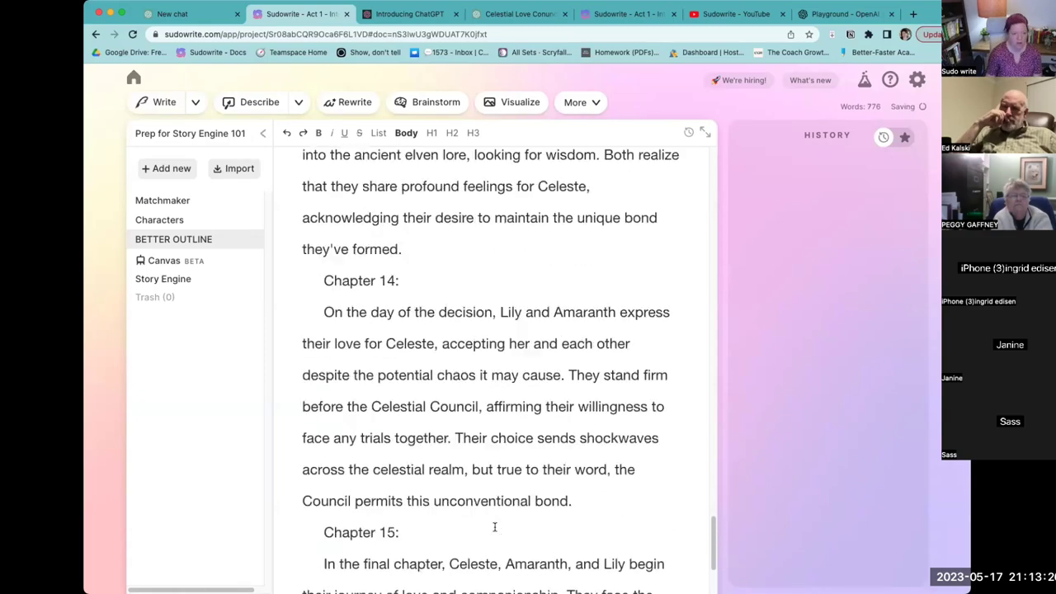
scroll(495, 527, "up", 10)
scroll(495, 527, "down", 8)
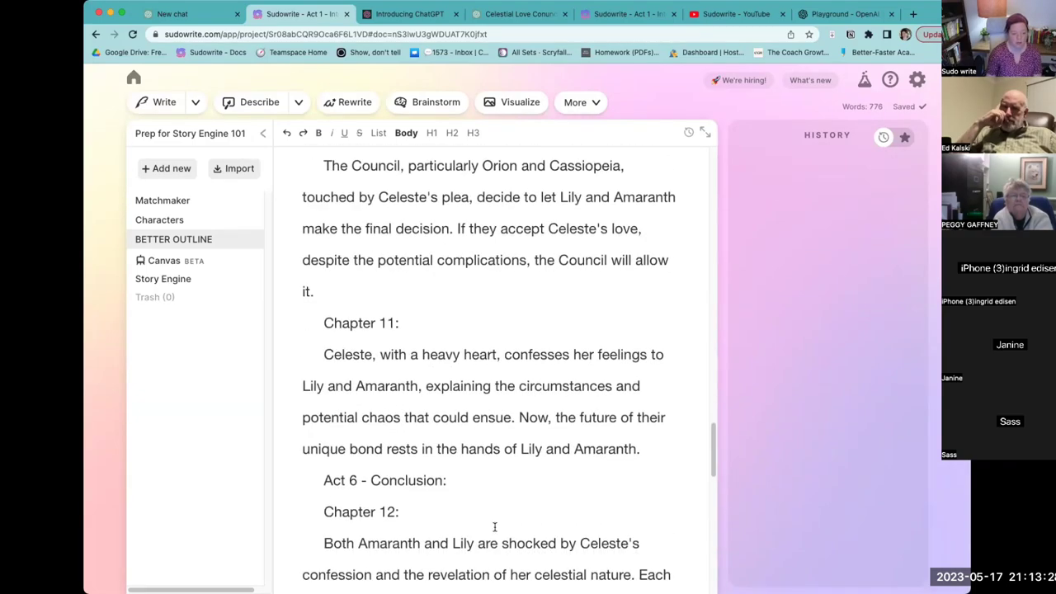
scroll(496, 526, "up", 15)
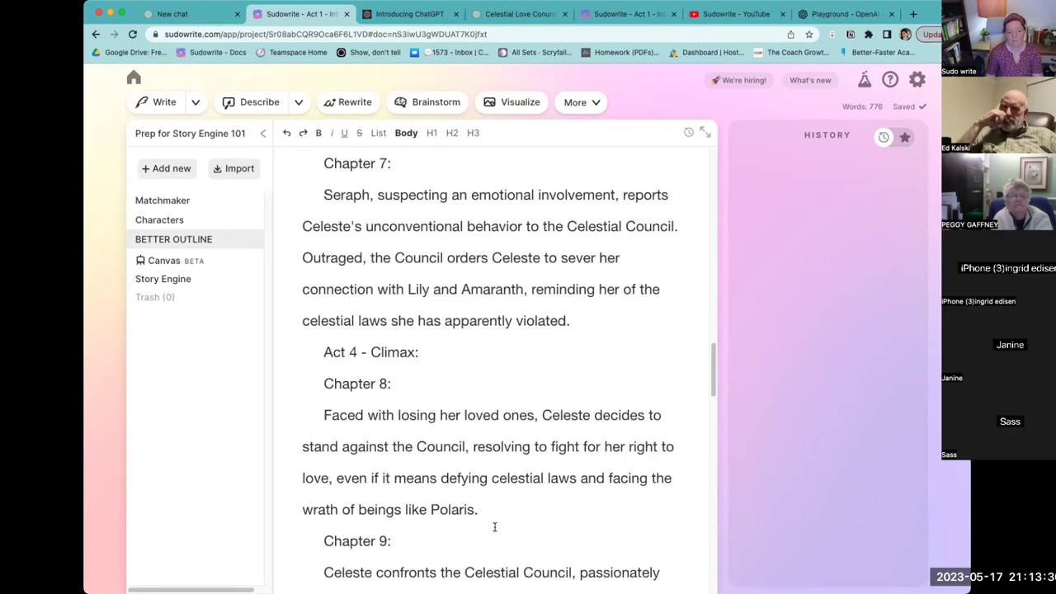
scroll(495, 526, "up", 5)
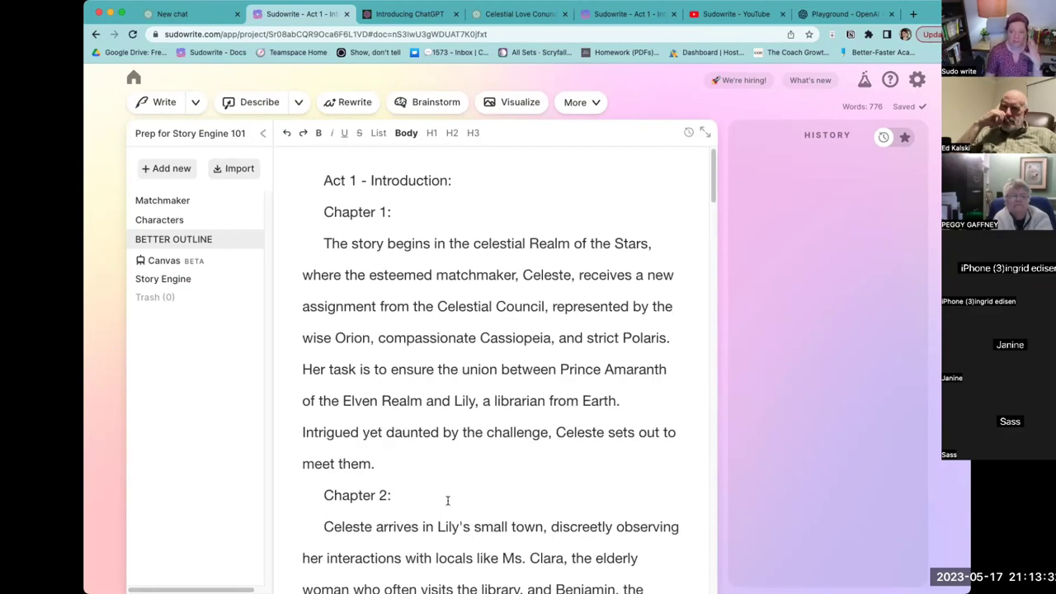
- Open the Matchmaker document and select its synopsis text
left_click(156, 280)
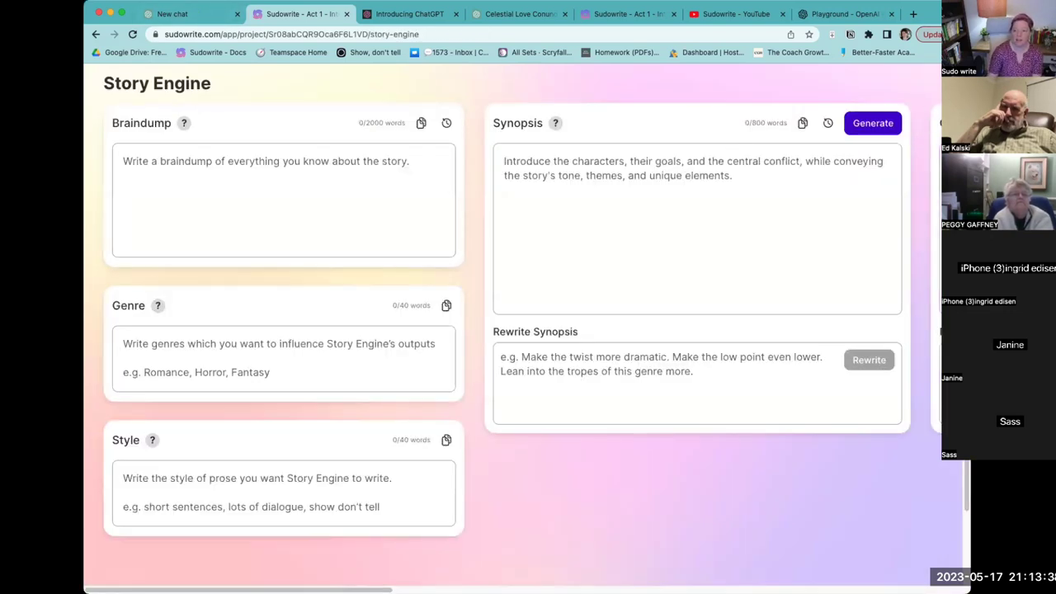
key("super+bracketleft")
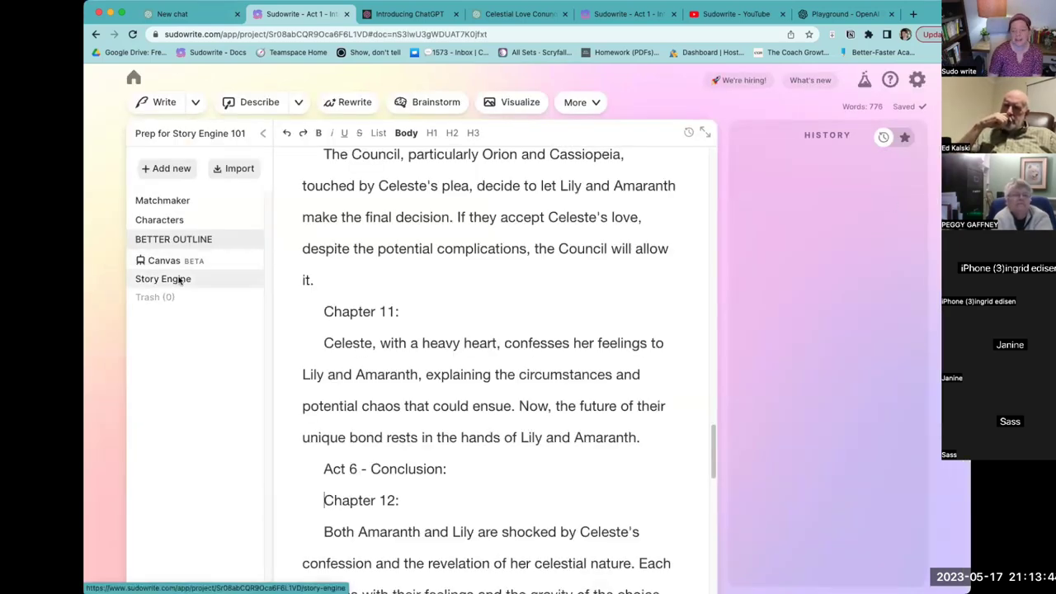
left_click(183, 203)
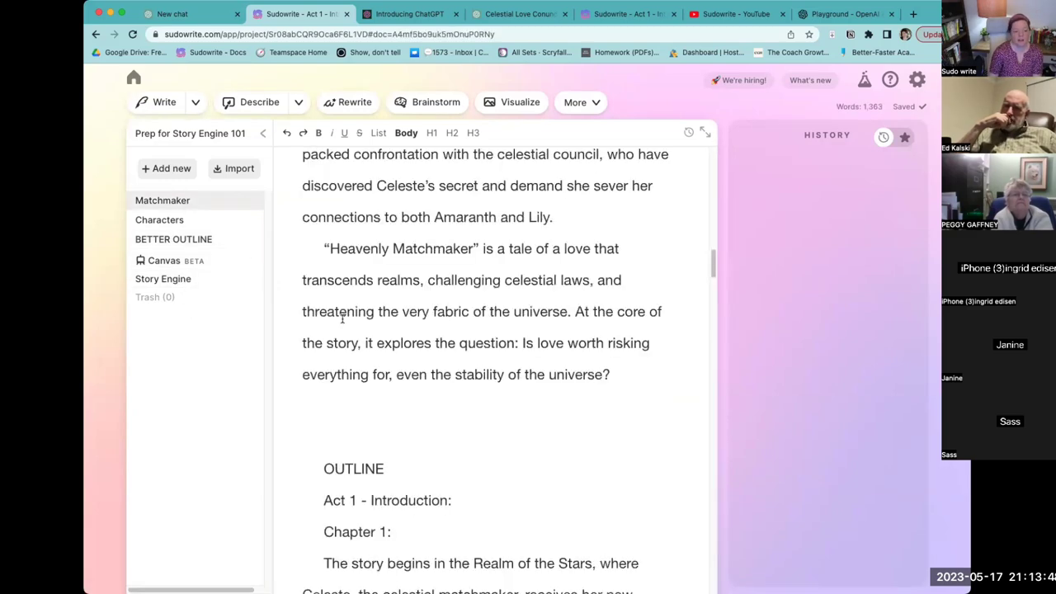
scroll(341, 320, "up", 10)
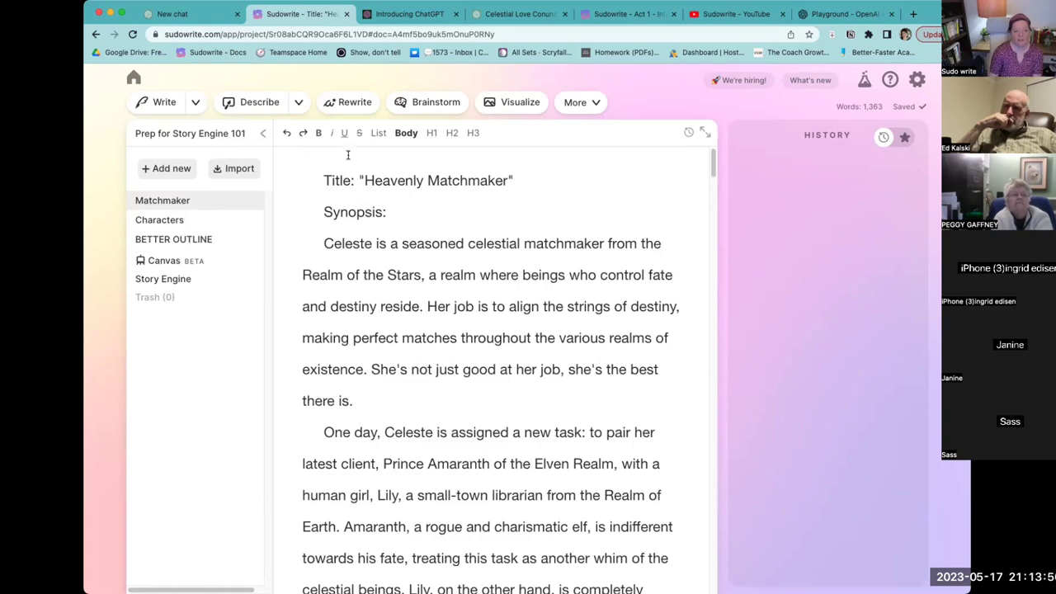
left_click_drag(331, 236, 636, 328)
left_click(361, 245)
scroll(636, 330, "up", 10)
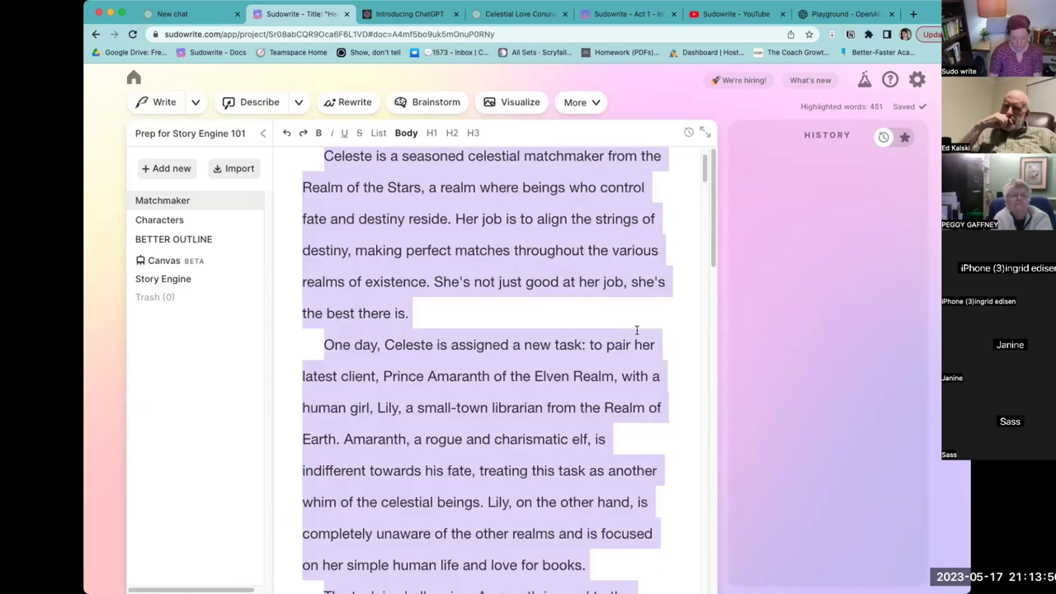
- Braindump a bestselling fantasy romance inspired by celestial beings; set genre to 'fantasy romance'
left_click(170, 279)
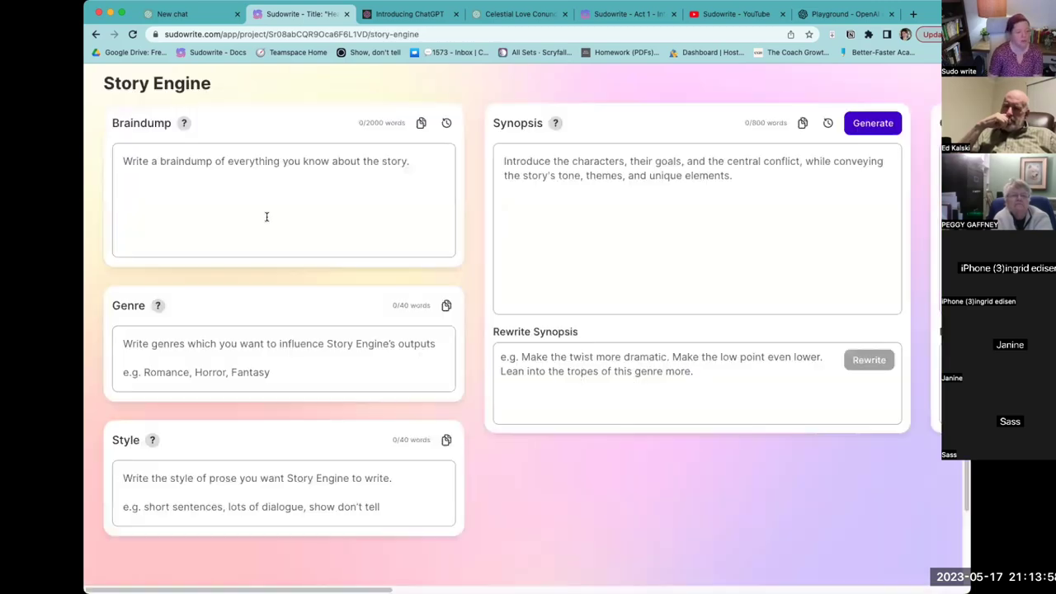
left_click(232, 175)
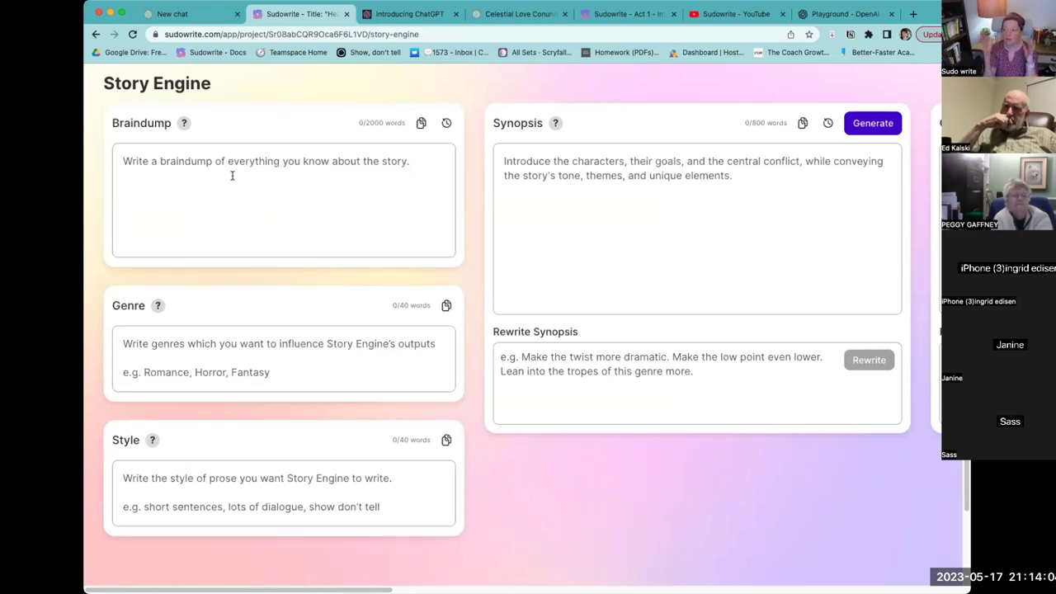
left_click(325, 210)
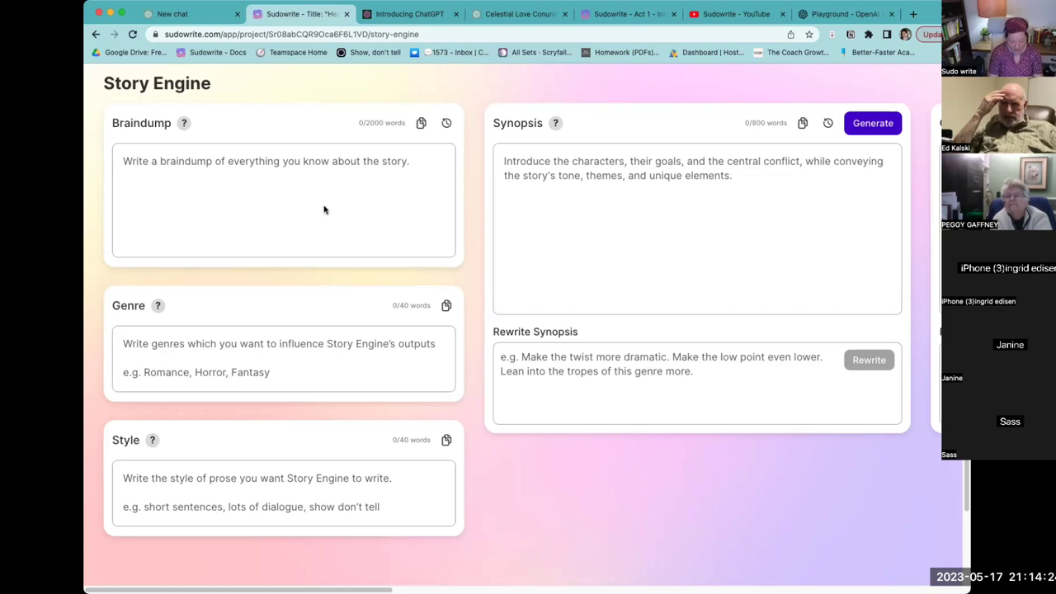
type("give me an idea for a bestselling fan")
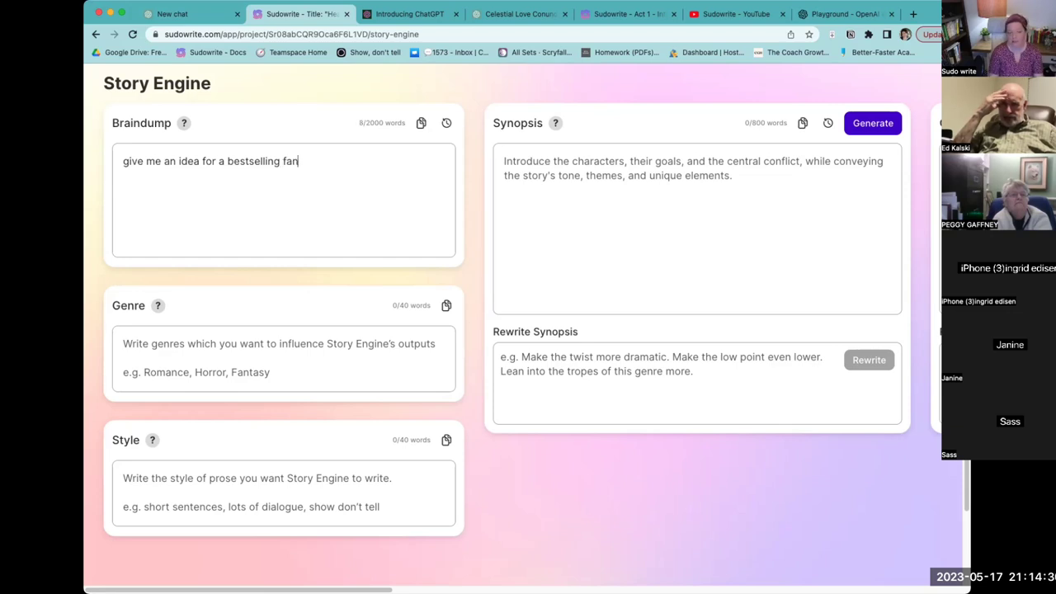
type("tasy romance wiht")
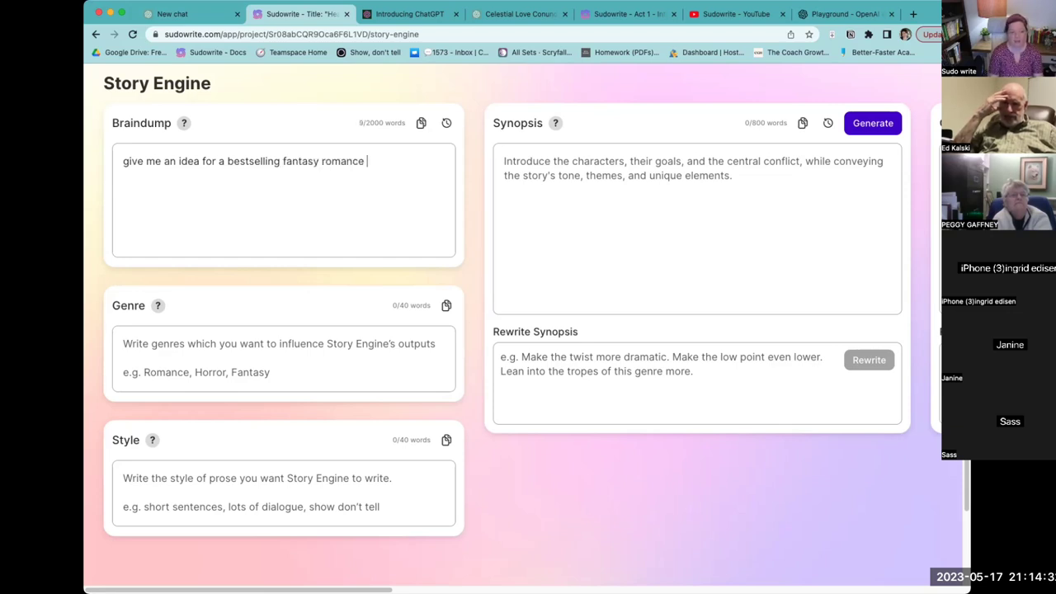
key("BackSpace")
key("BackSpace")
type("th ")
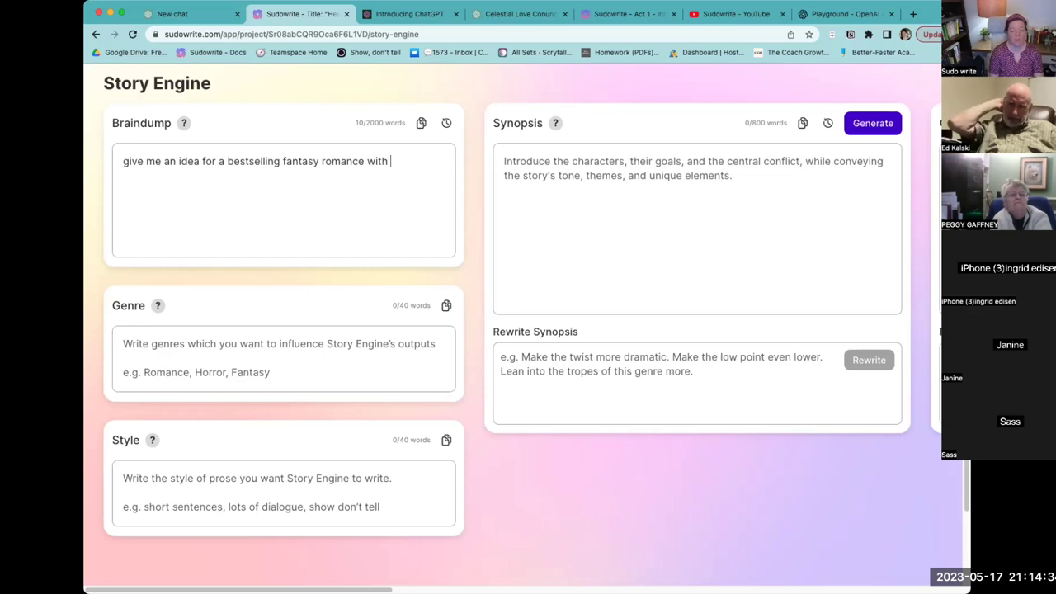
type("the inspiration b")
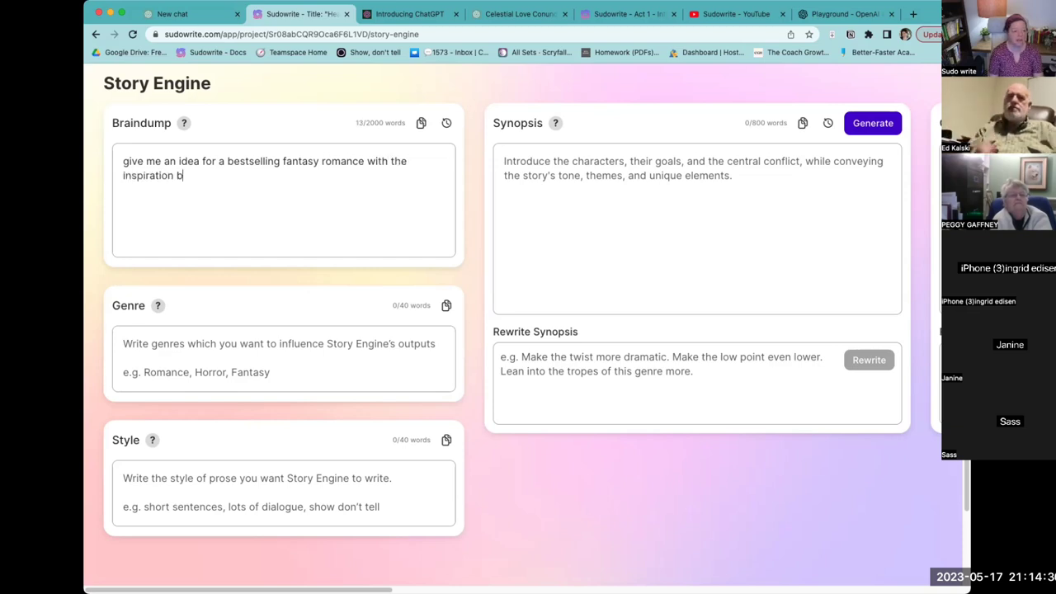
type("eing celestial beings")
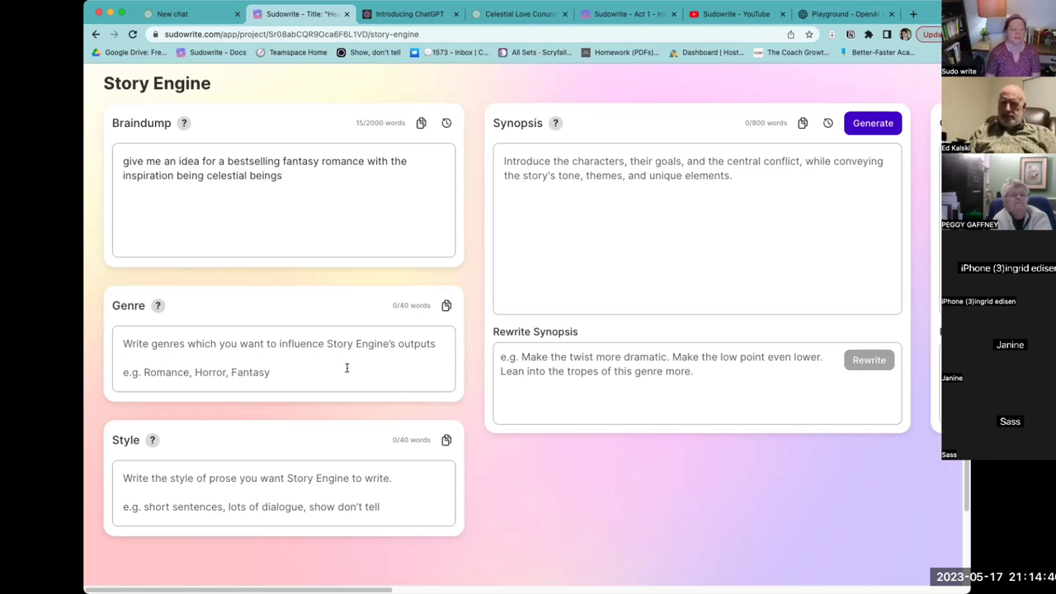
type("fantad")
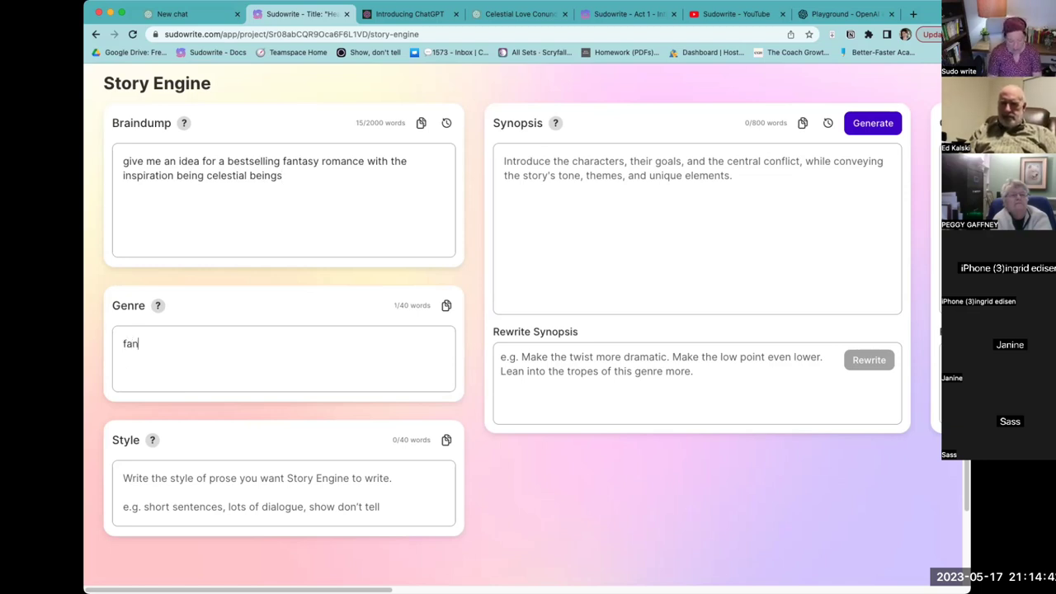
key("BackSpace")
type("sy romance")
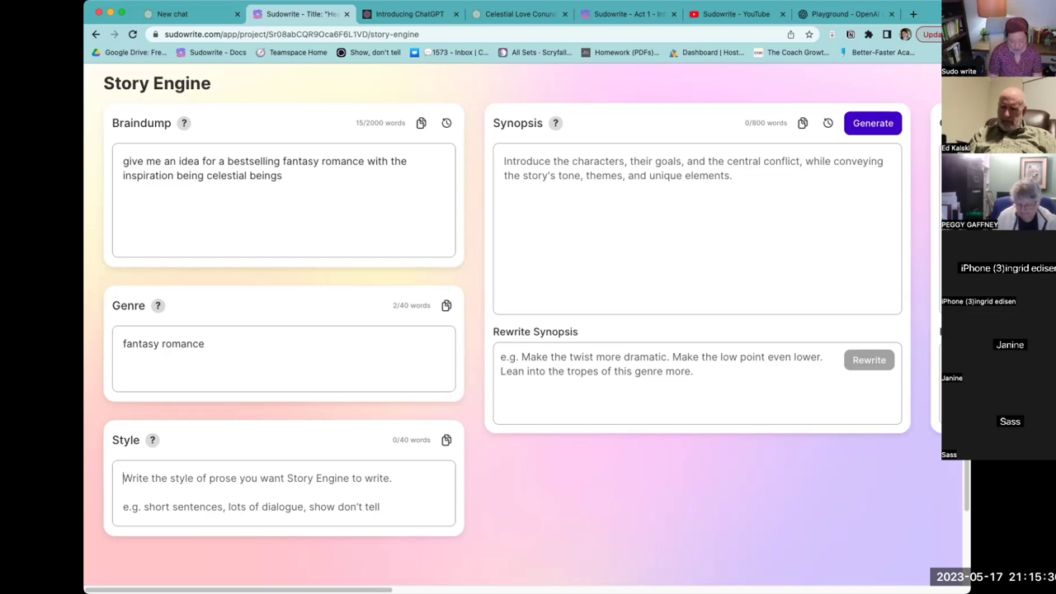
- Set style to snappy engaging dialogue, lovable characters, emotional payoff in every word, lots of romance
type("snappy dialogue that's engag")
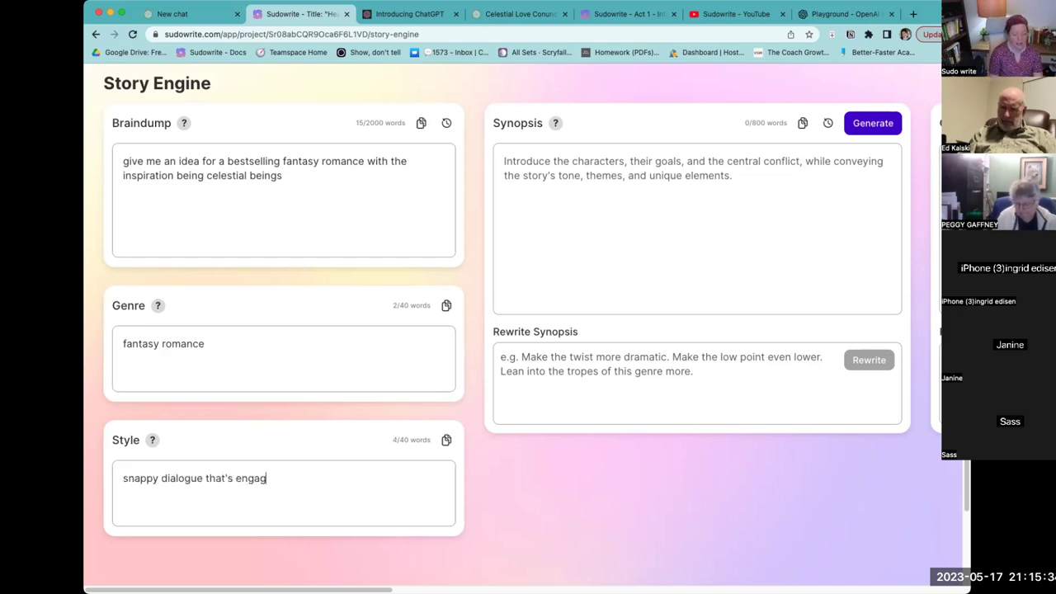
type("ing to read, characters thi")
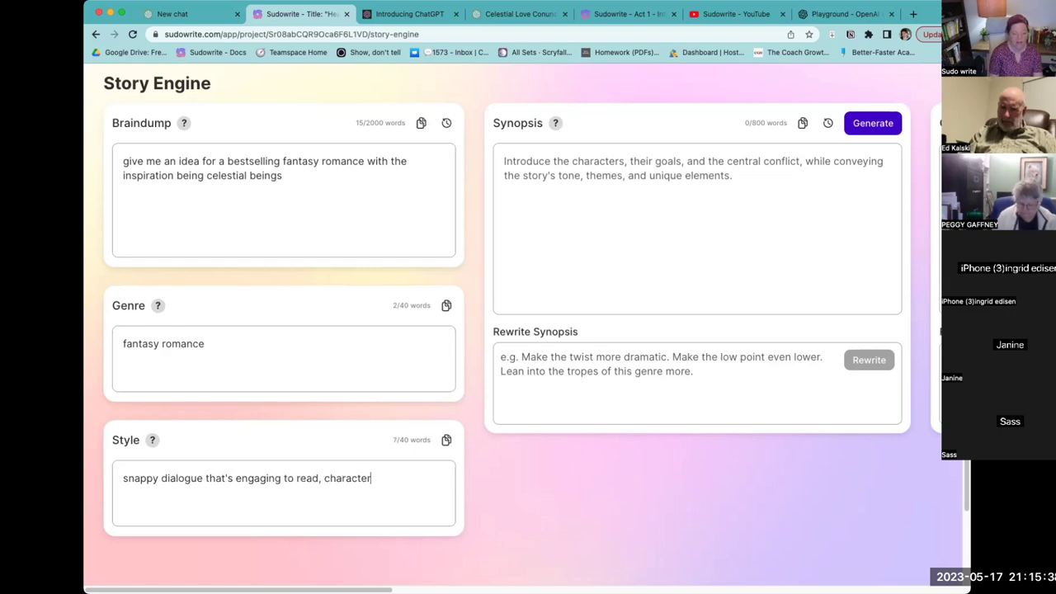
key("BackSpace")
key("BackSpace")
key("BackSpace")
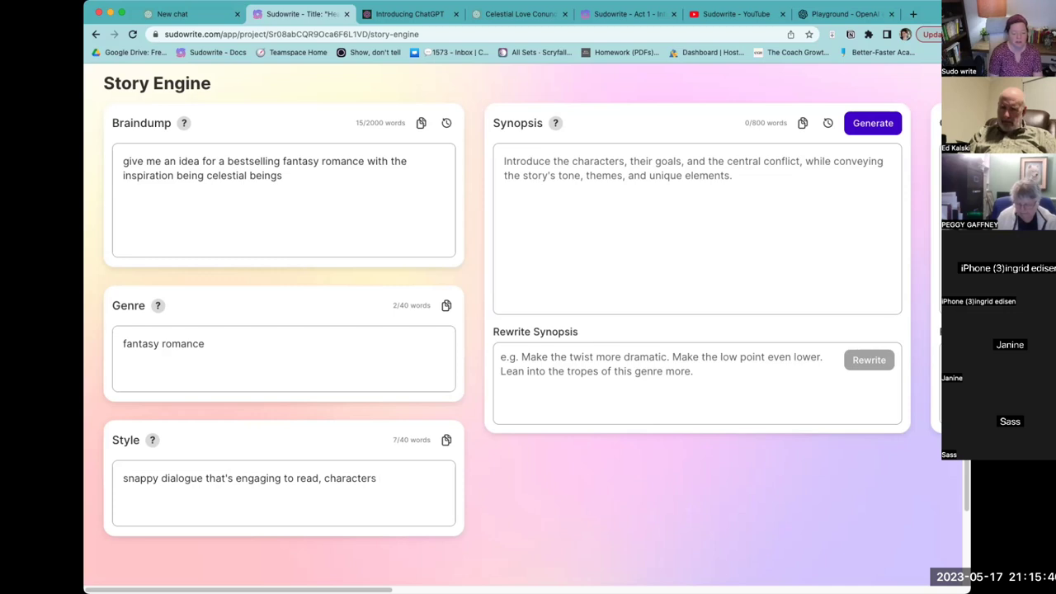
type("a")
key("BackSpace")
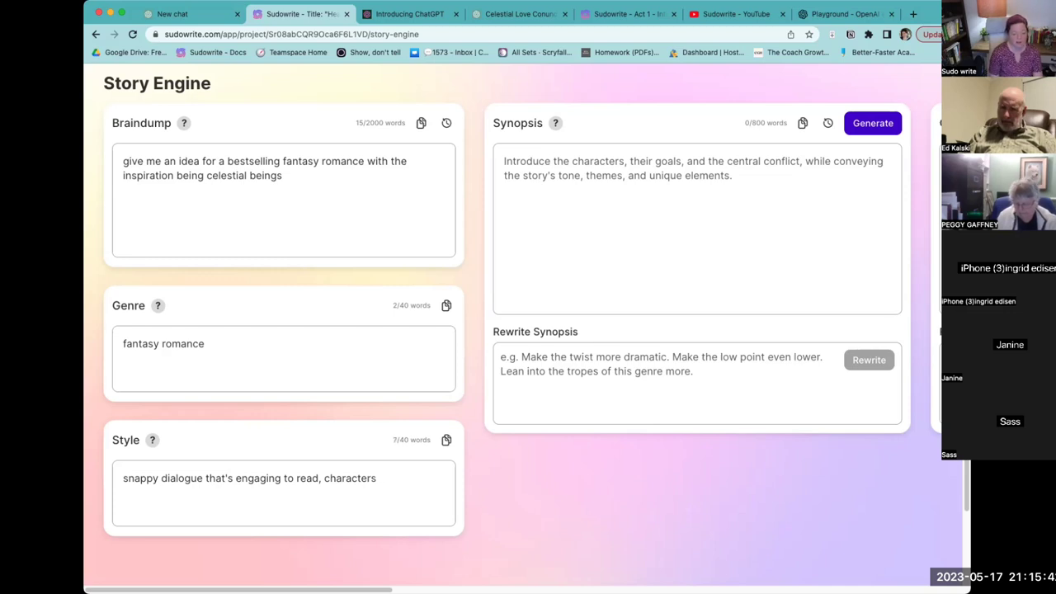
type("that readers love, ")
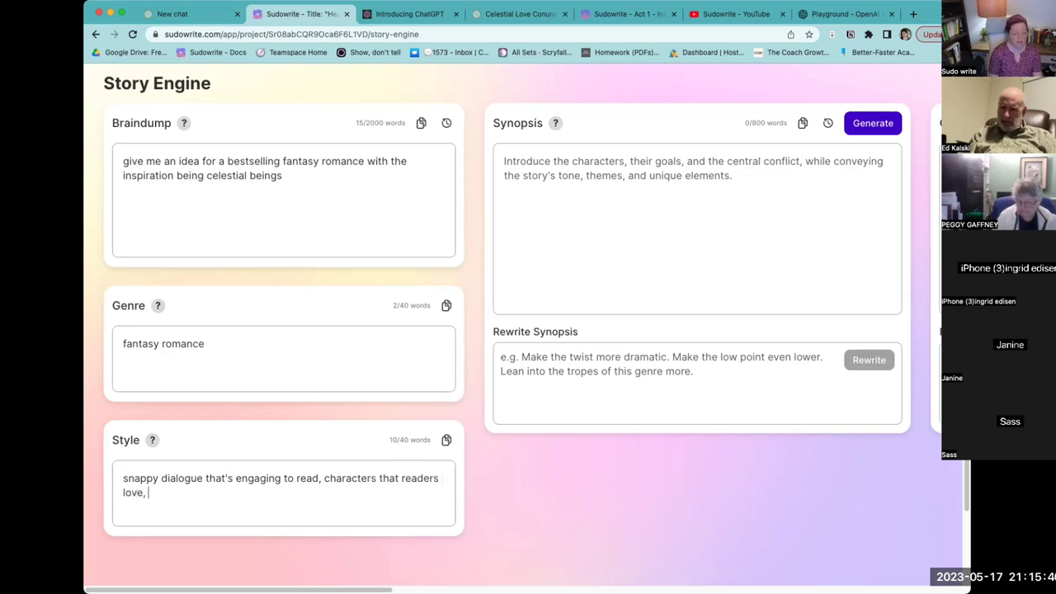
type("every word")
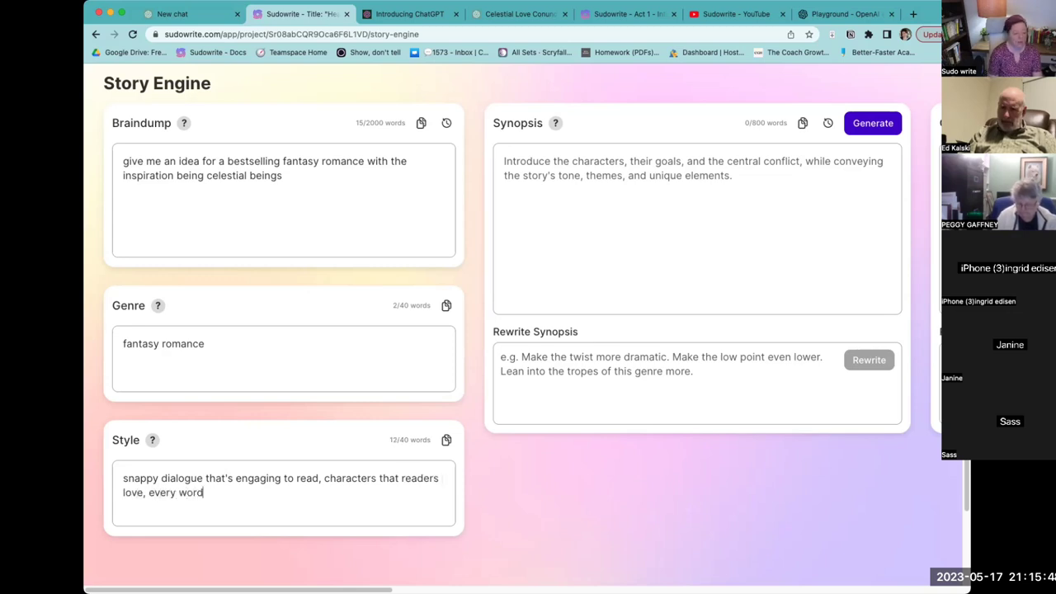
type(" tied to emotio")
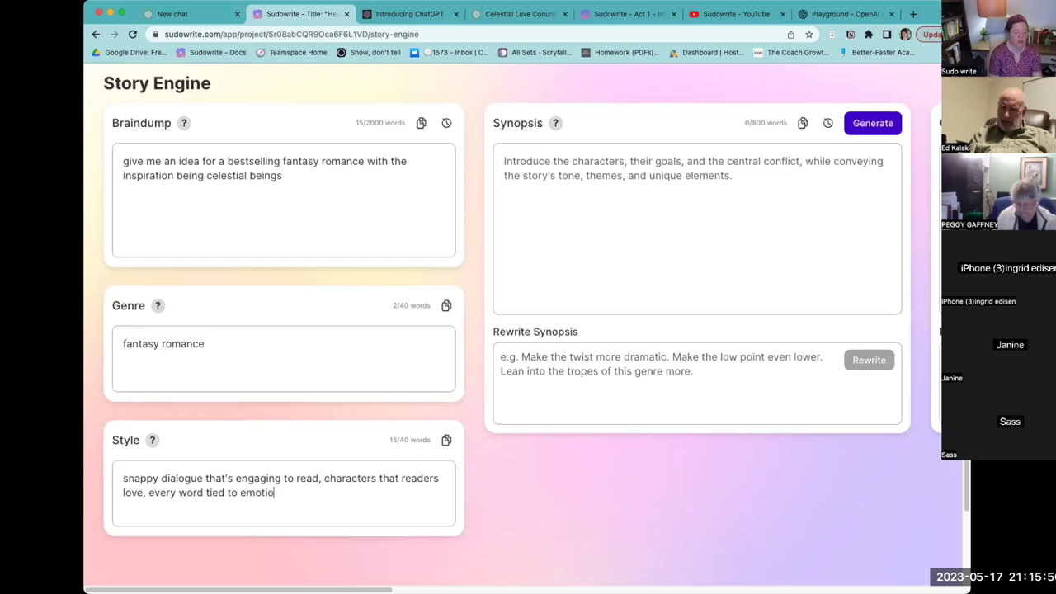
type("nal payoff, lots of romance")
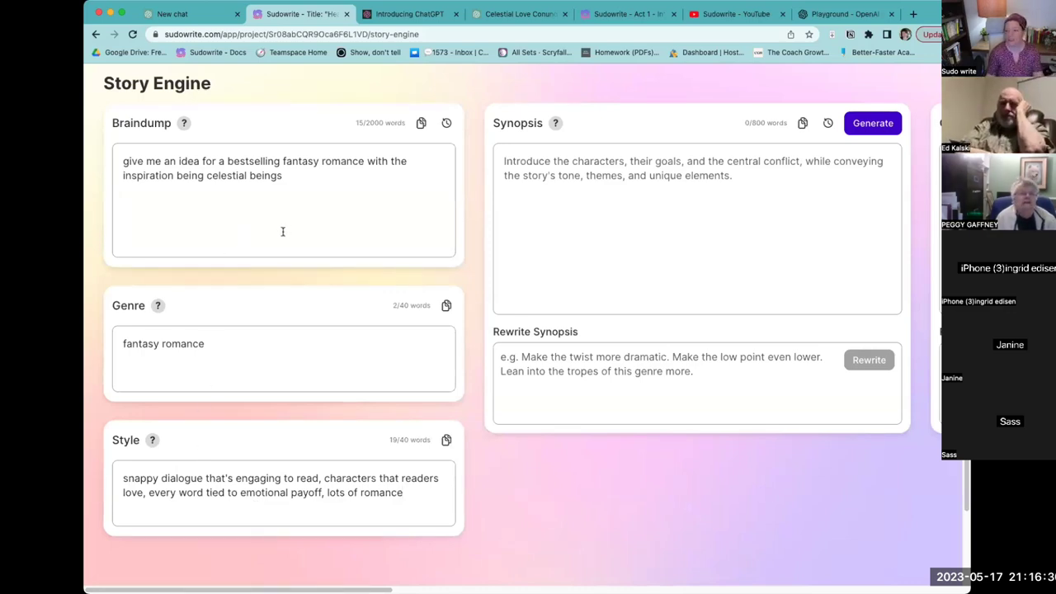
mouse_move(179, 130)
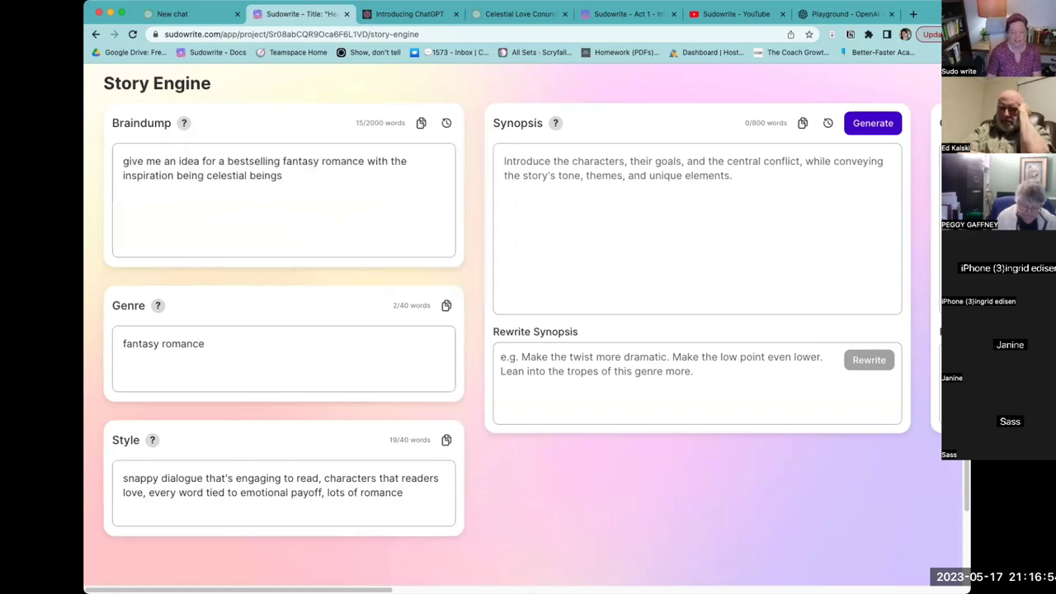
scroll(256, 154, "right", 8)
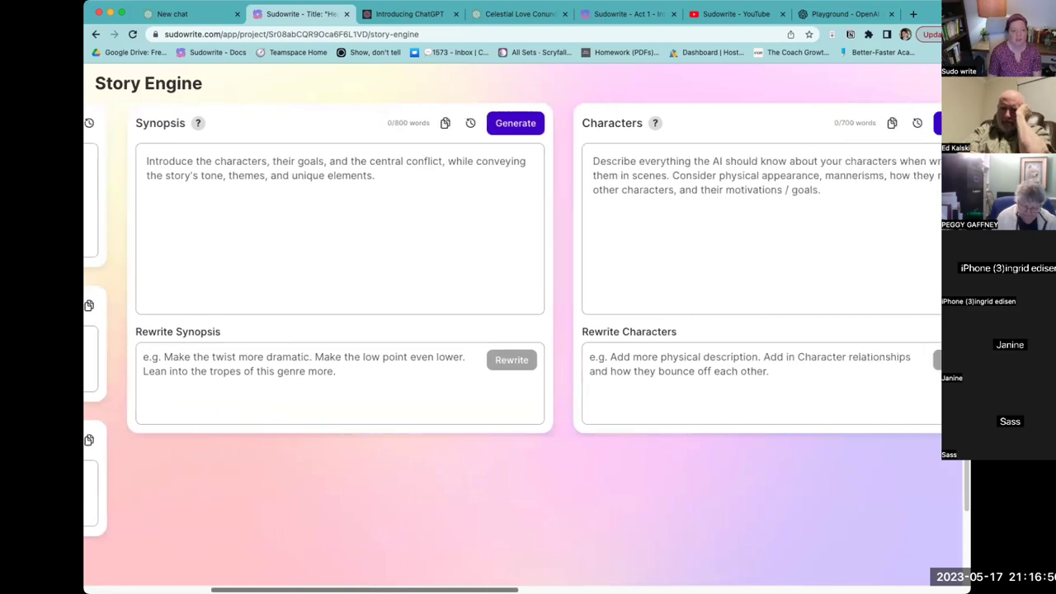
mouse_move(199, 122)
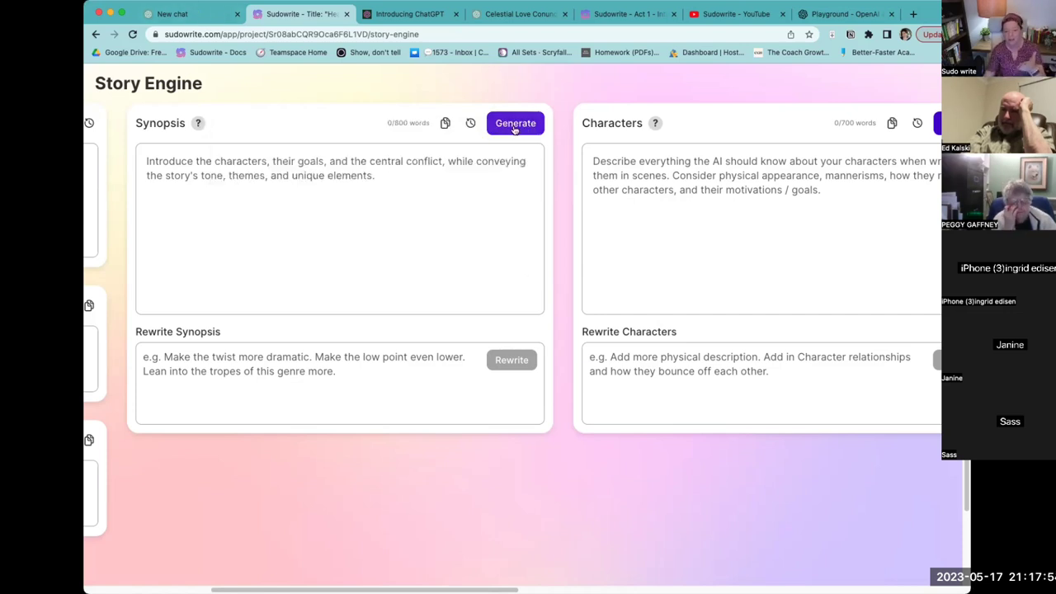
- Generate the synopsis and review the 442-word story of Lyra and Orion
left_click(515, 123)
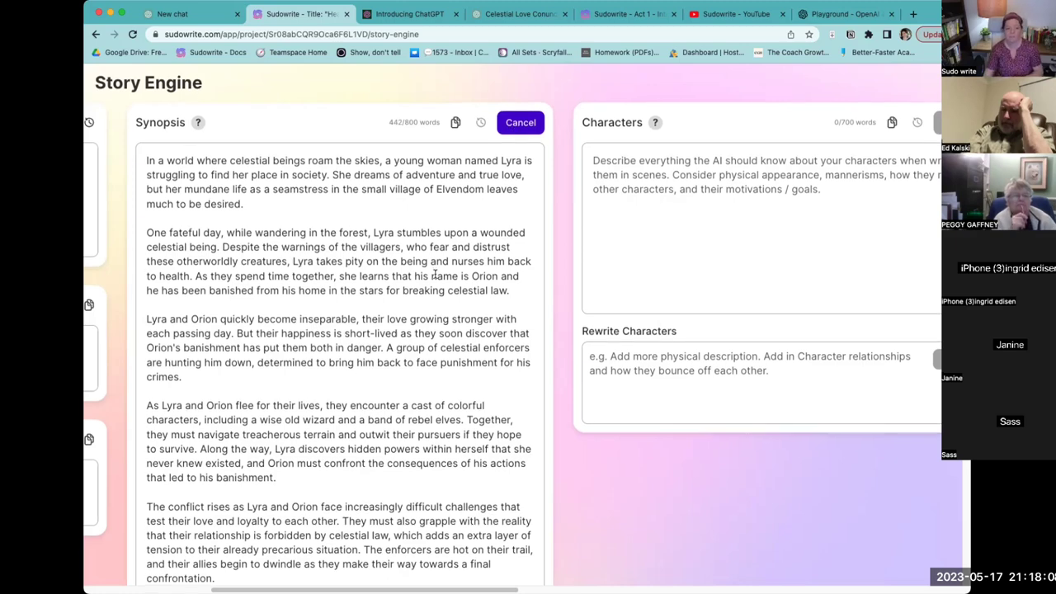
scroll(435, 276, "down", 5)
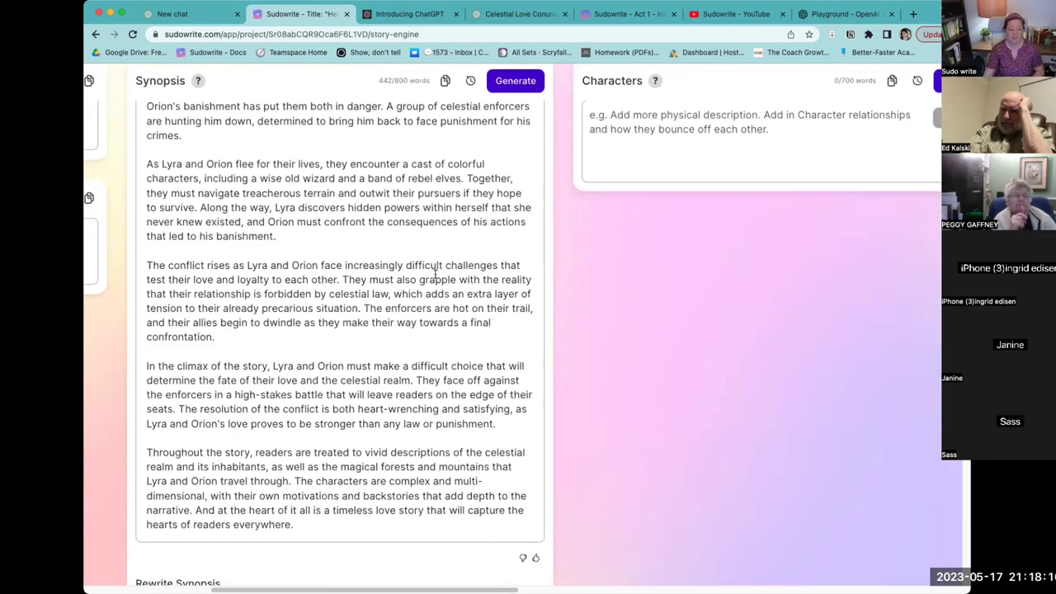
scroll(435, 275, "down", 1)
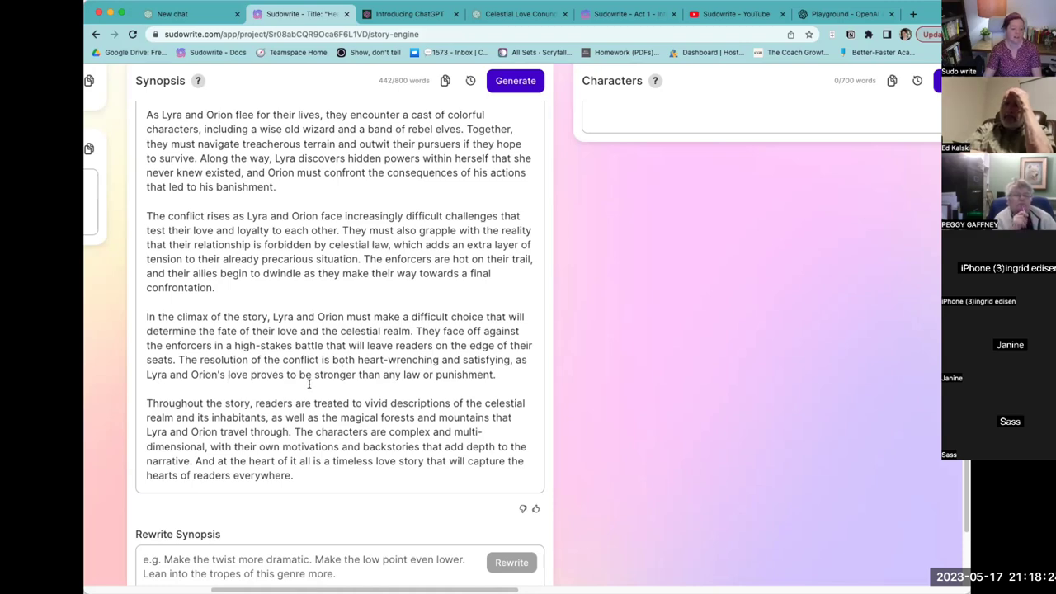
scroll(387, 397, "up", 5)
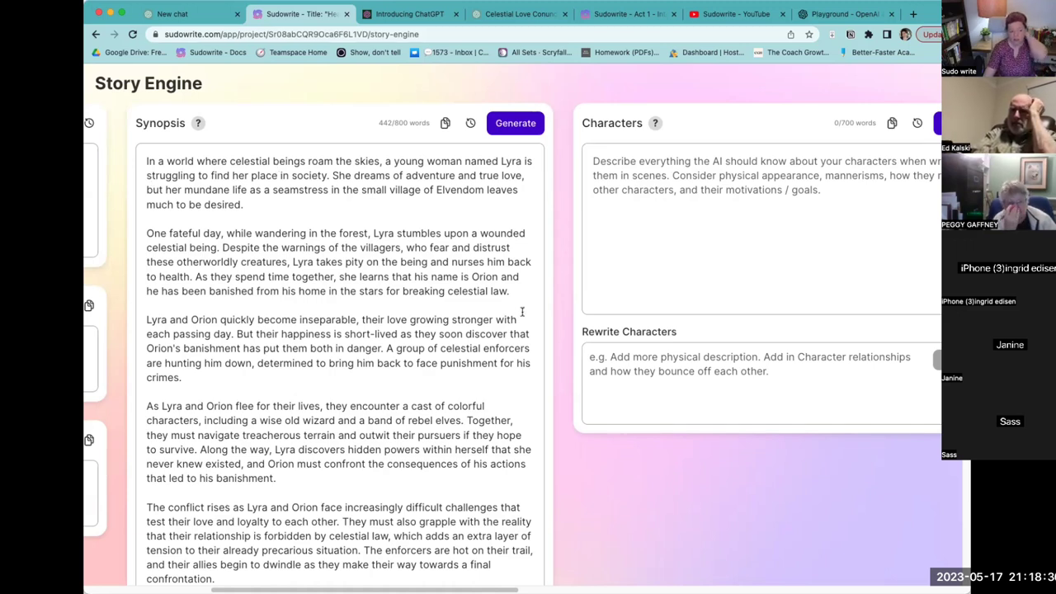
- Replace 'Lyra' with 'Celeste' in the synopsis's first sentence
left_click_drag(522, 161, 500, 160)
type("Celeste")
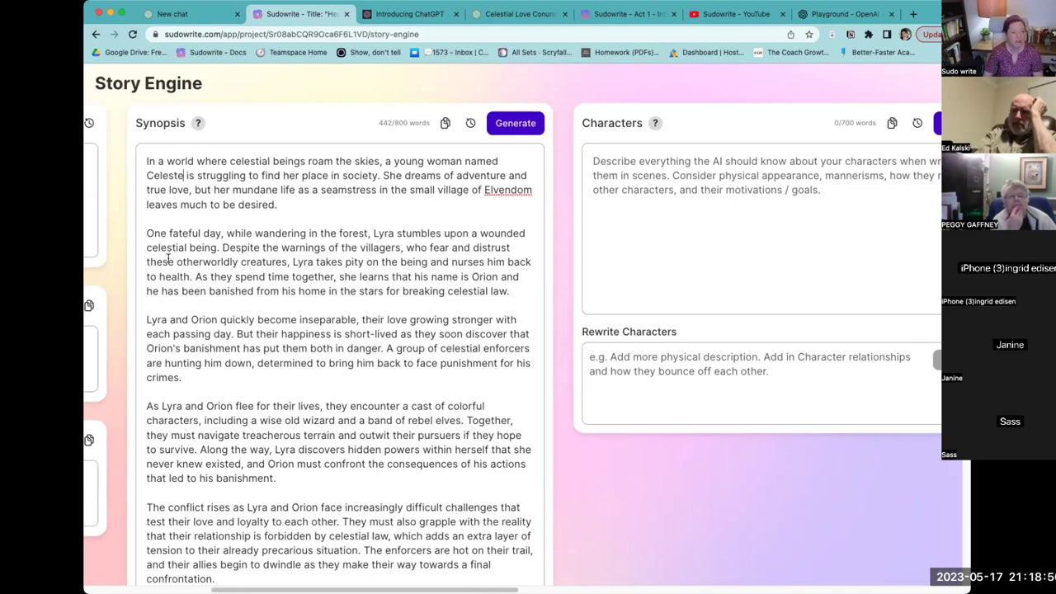
scroll(211, 277, "down", 2)
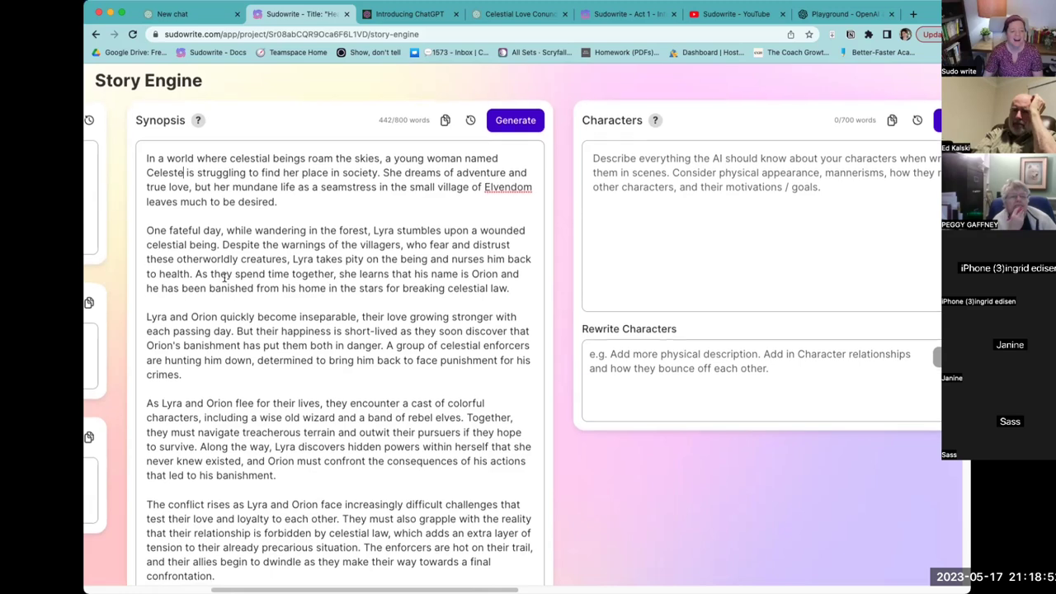
scroll(223, 278, "up", 1)
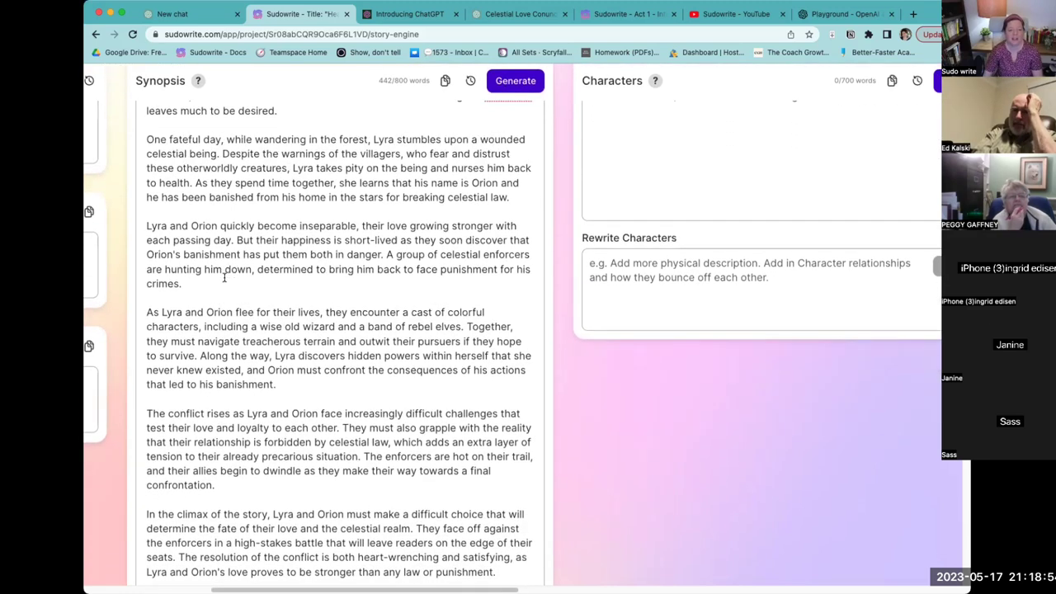
- Focus the Rewrite Synopsis box and read through the edited synopsis
scroll(223, 277, "up", 2)
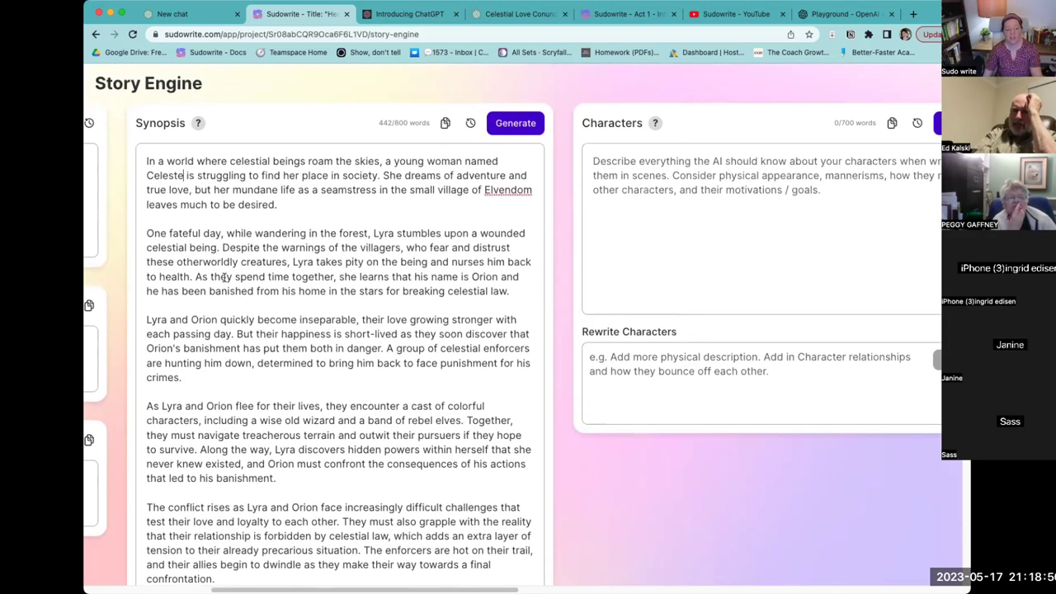
scroll(223, 277, "down", 7)
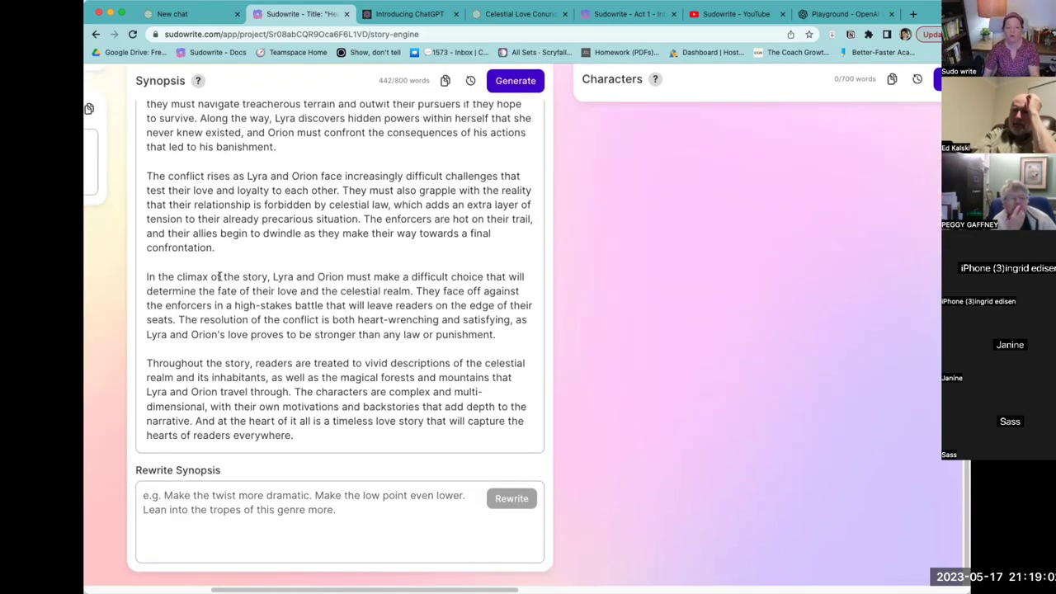
left_click(248, 528)
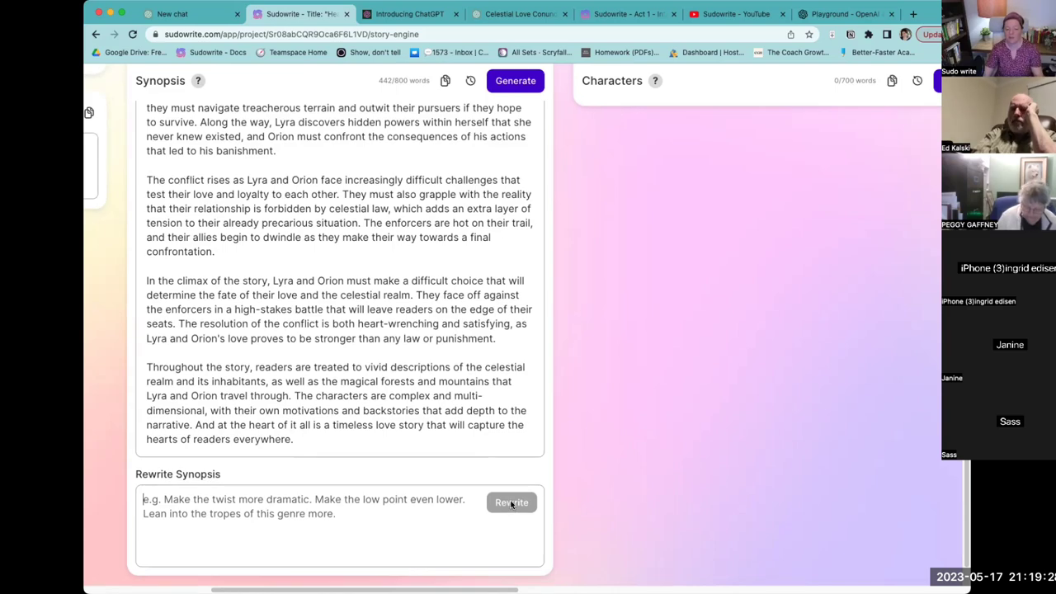
scroll(475, 487, "up", 10)
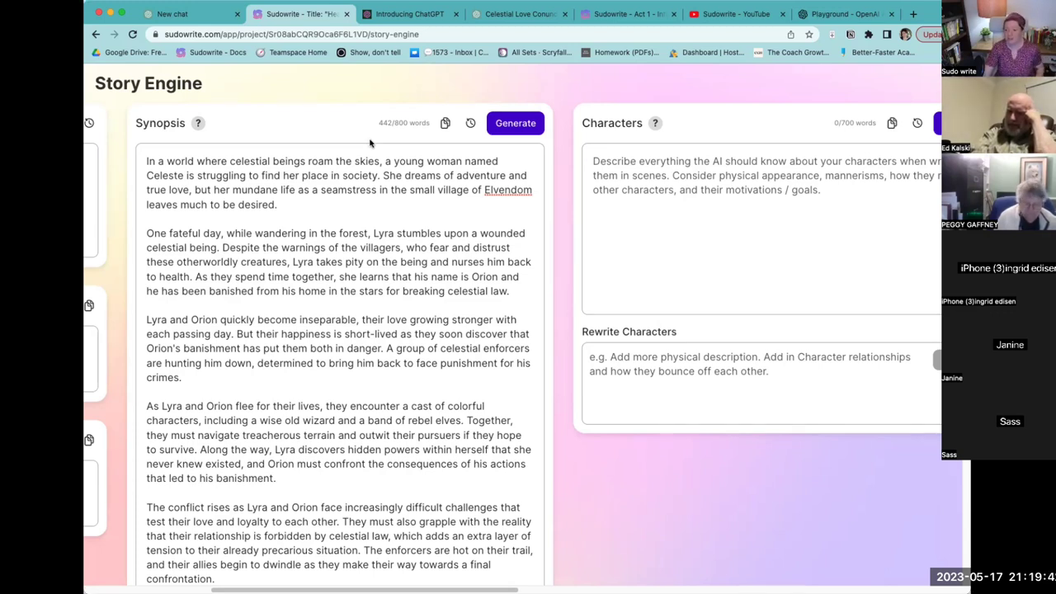
scroll(390, 286, "down", 1)
scroll(391, 286, "down", 3)
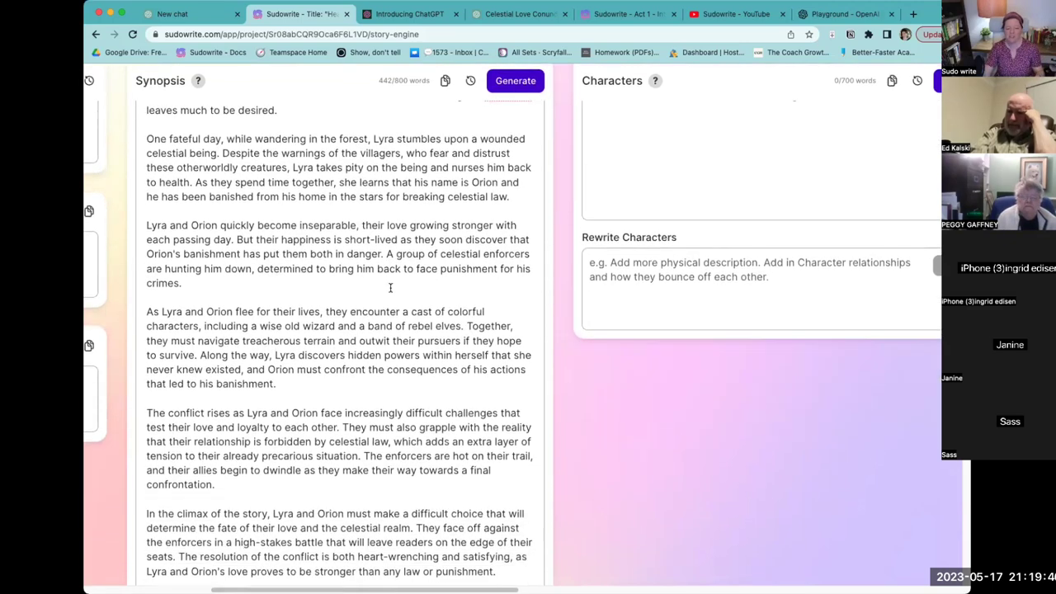
scroll(390, 286, "down", 8)
scroll(394, 288, "down", 1)
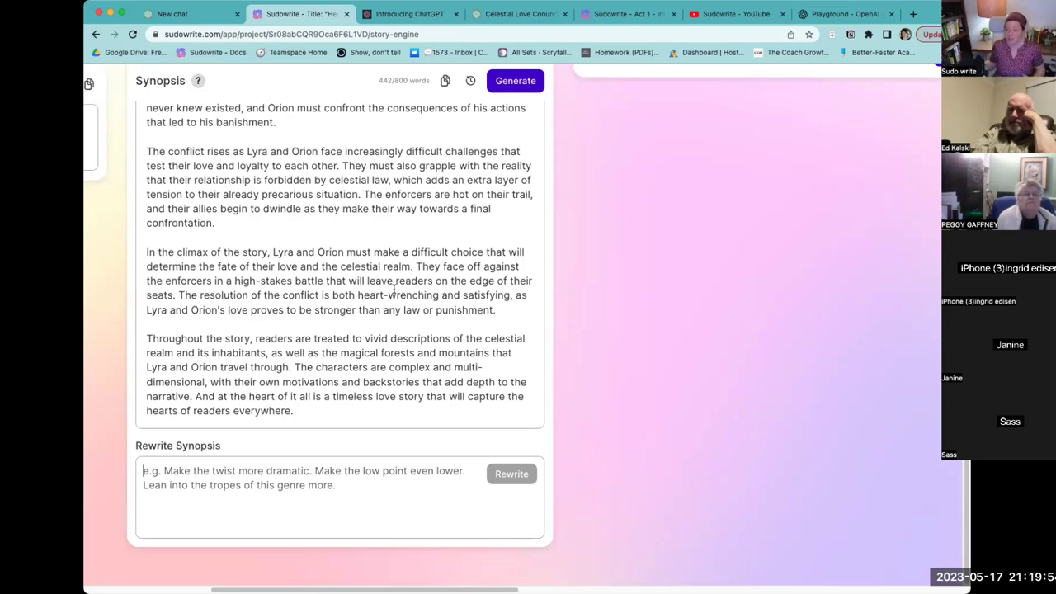
scroll(717, 156, "up", 10)
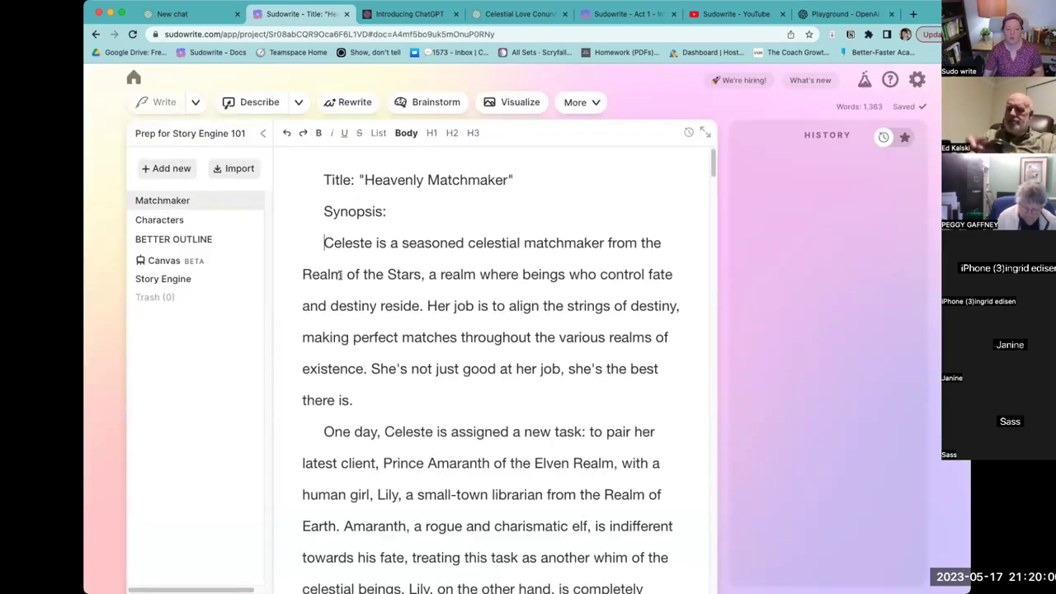
- Select the Matchmaker synopsis starting from its first paragraph
scroll(340, 276, "down", 2)
scroll(340, 275, "down", 1)
left_click_drag(322, 186, 472, 339)
scroll(472, 339, "down", 1)
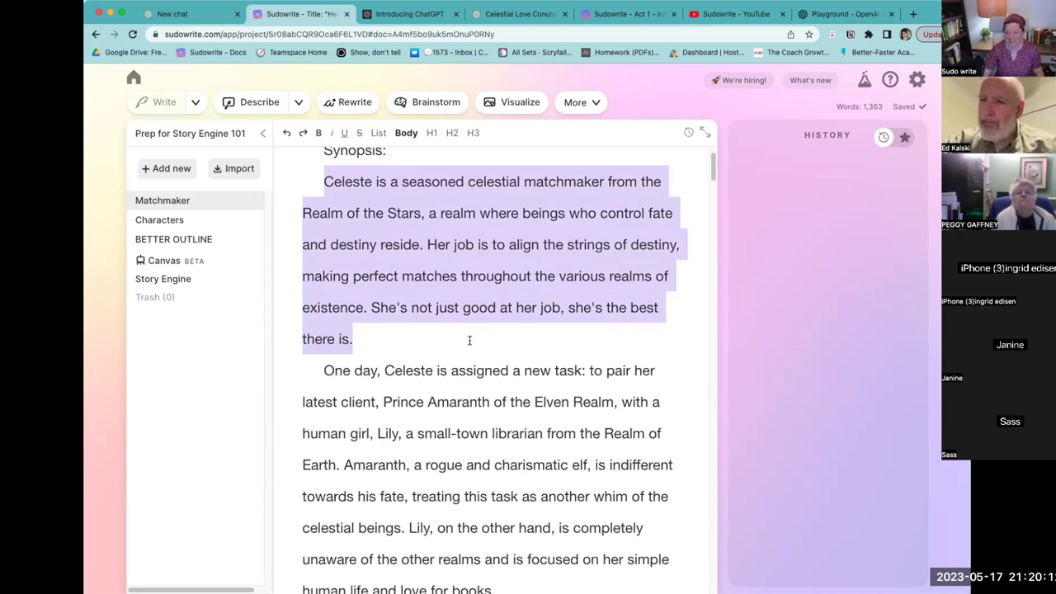
scroll(473, 340, "down", 1)
scroll(474, 342, "down", 4)
left_click_drag(473, 340, 474, 341)
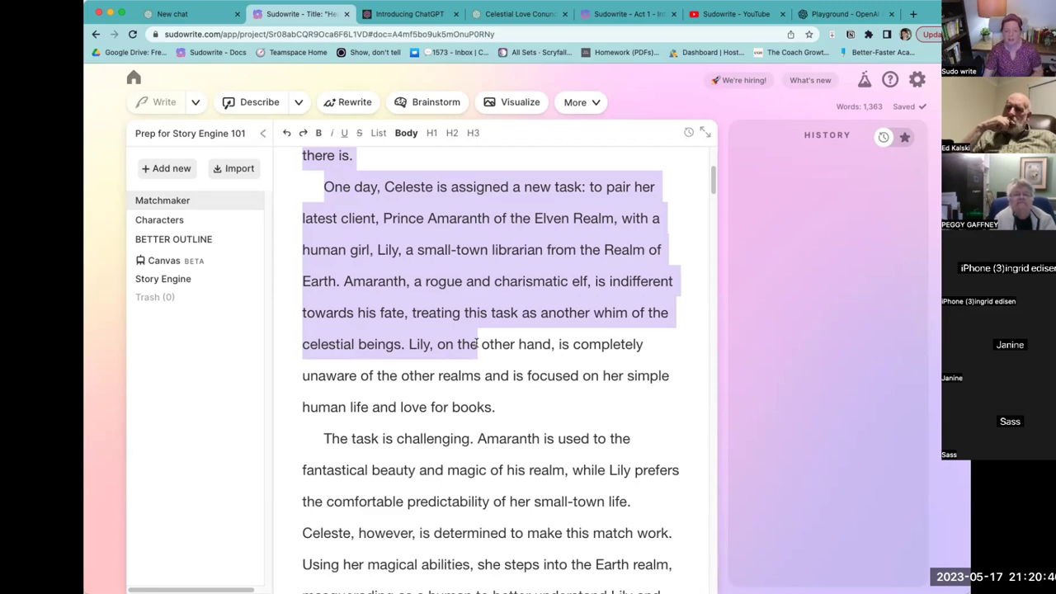
scroll(477, 345, "down", 1)
scroll(477, 345, "down", 3)
left_click_drag(477, 344, 476, 344)
scroll(476, 344, "down", 3)
scroll(476, 344, "down", 1)
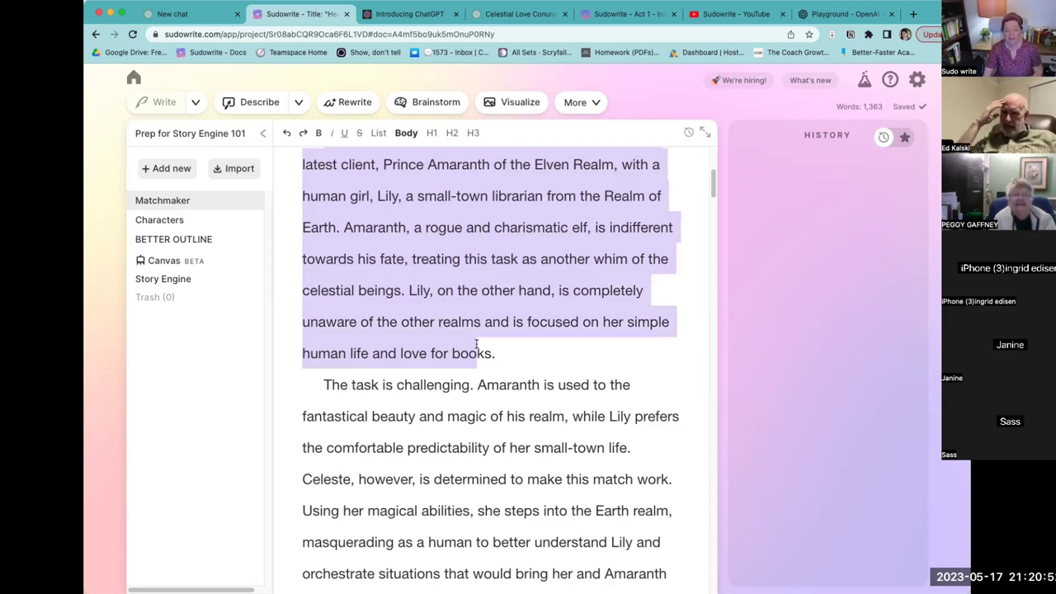
scroll(476, 343, "down", 1)
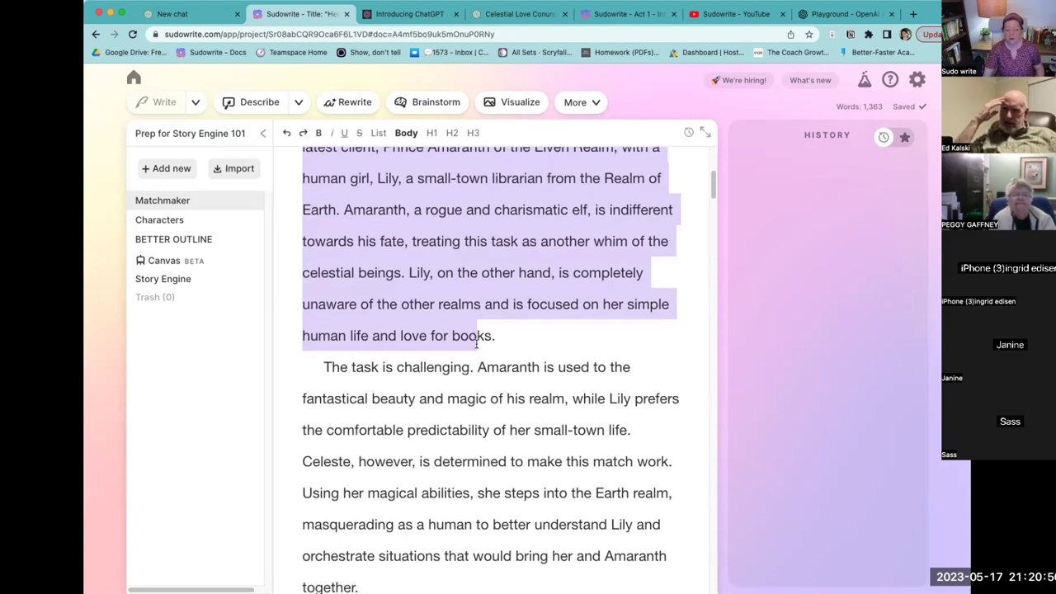
scroll(476, 344, "down", 1)
scroll(476, 343, "down", 4)
left_click_drag(476, 344, 511, 278)
- Extend the selection through the closing 'universe?' line of the synopsis
scroll(511, 278, "up", 15)
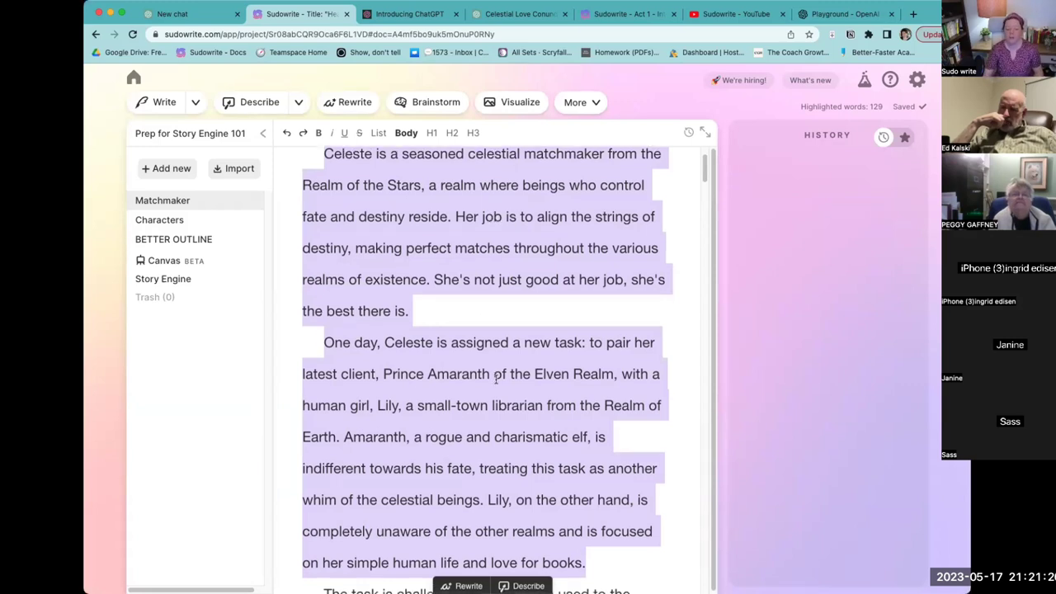
scroll(505, 330, "down", 2)
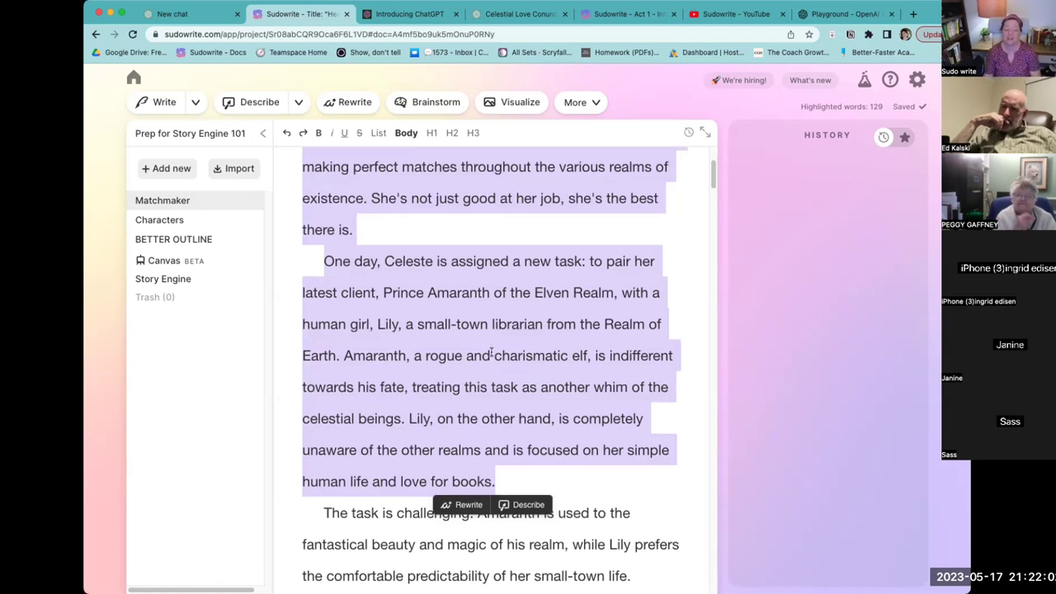
scroll(490, 376, "down", 3)
scroll(490, 379, "down", 10)
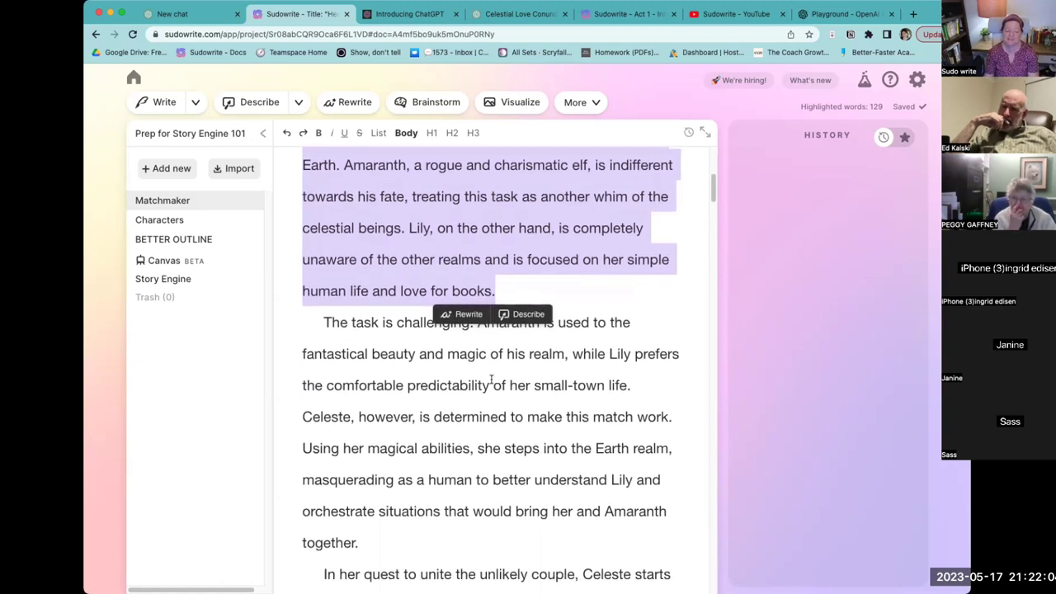
scroll(508, 429, "down", 5)
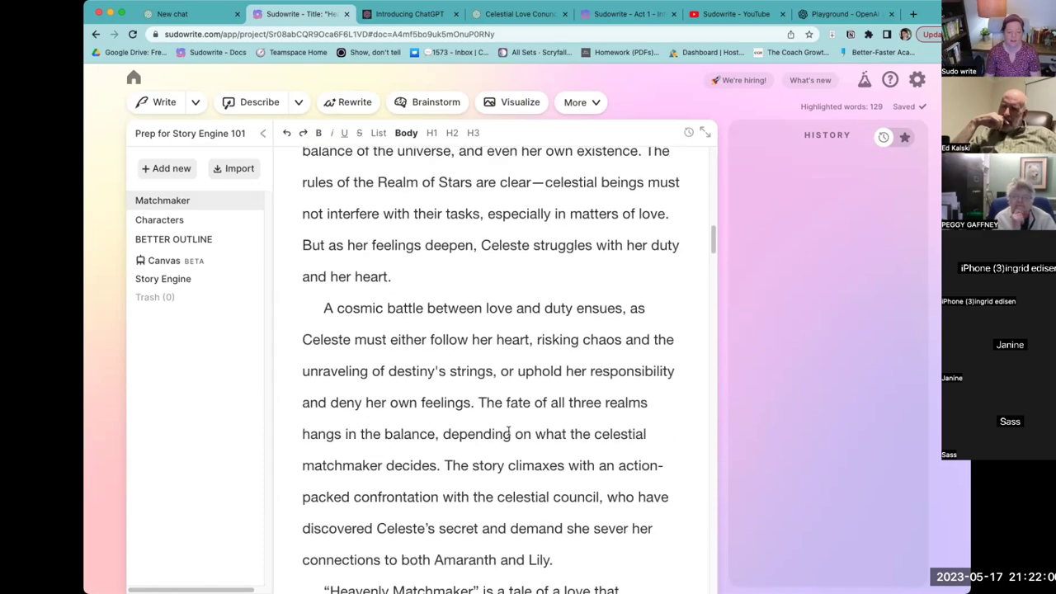
scroll(508, 430, "down", 3)
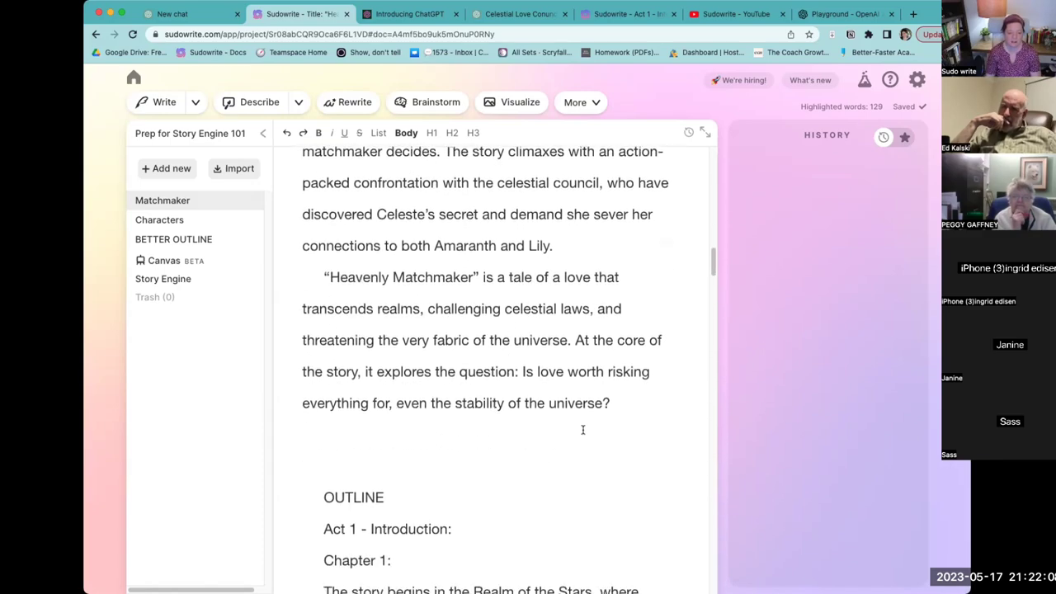
left_click_drag(616, 413, 287, 240)
scroll(287, 240, "down", 7)
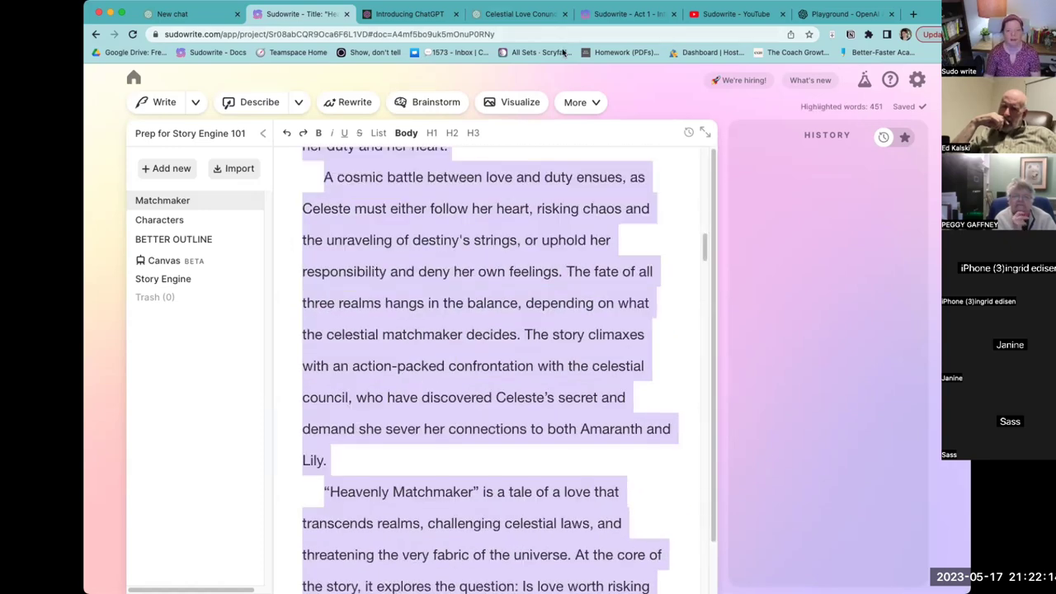
- Replace the Story Engine's generated synopsis with the pasted Matchmaker synopsis
left_click(196, 281)
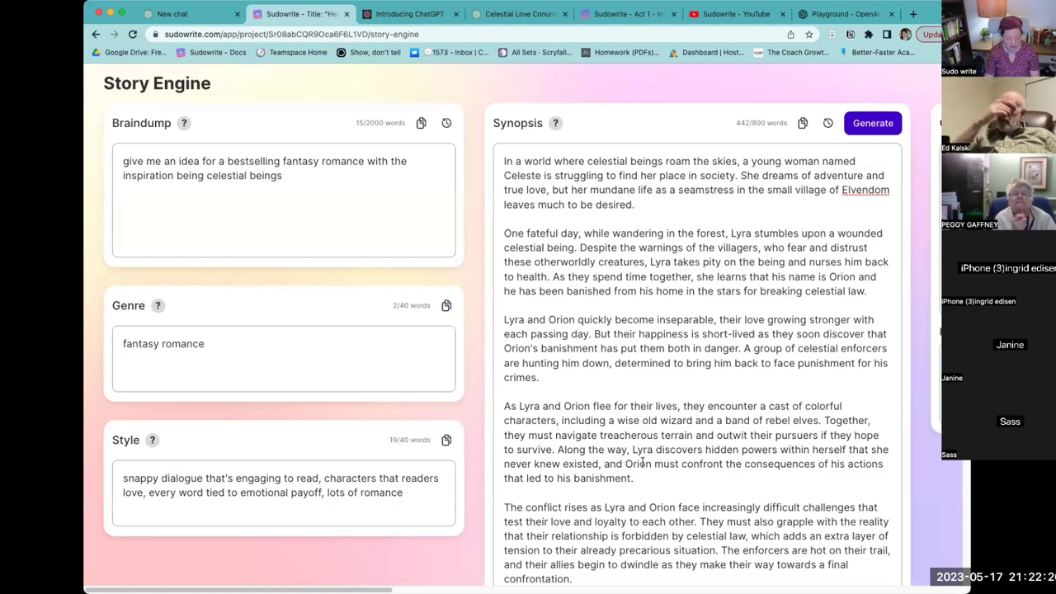
key("super+a")
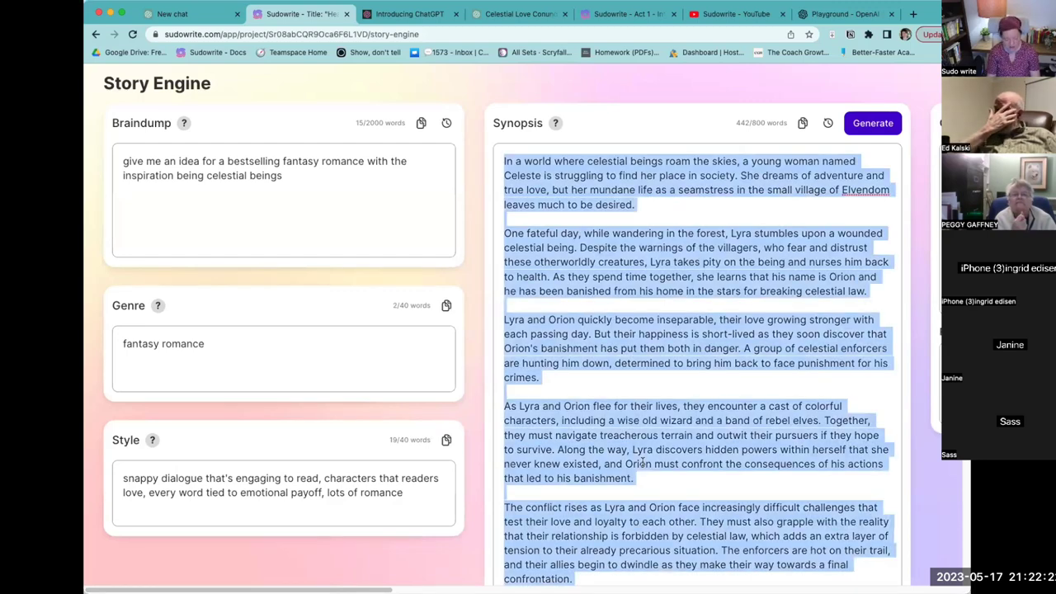
key("BackSpace")
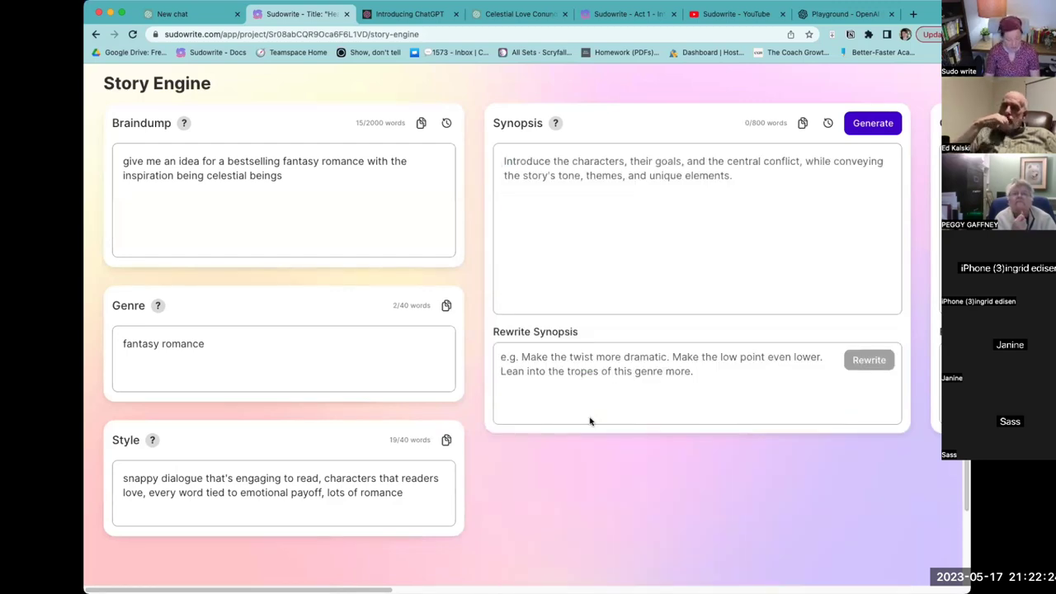
key("super+z")
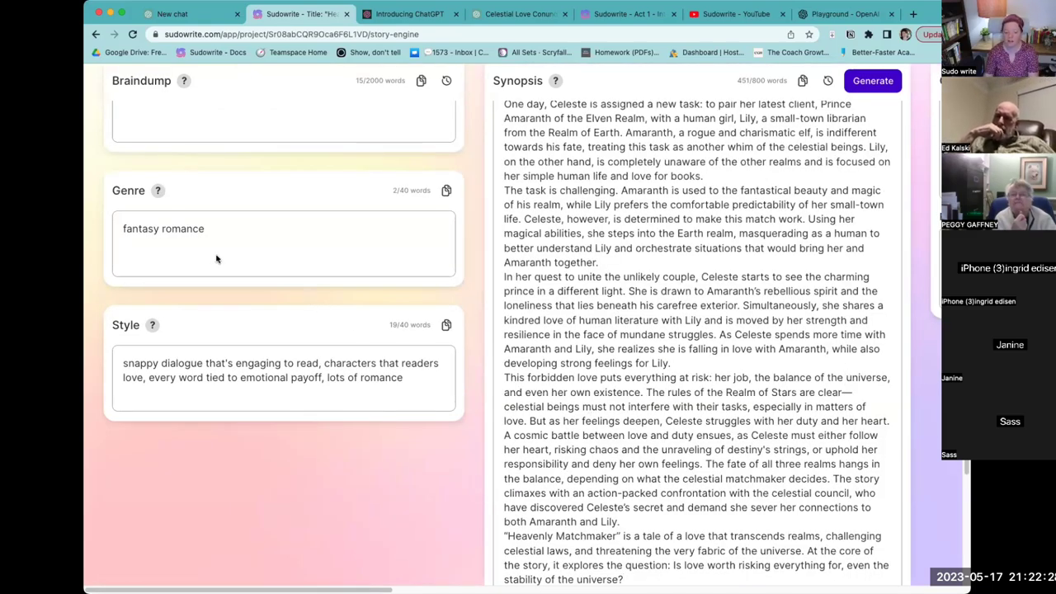
scroll(216, 259, "down", 4)
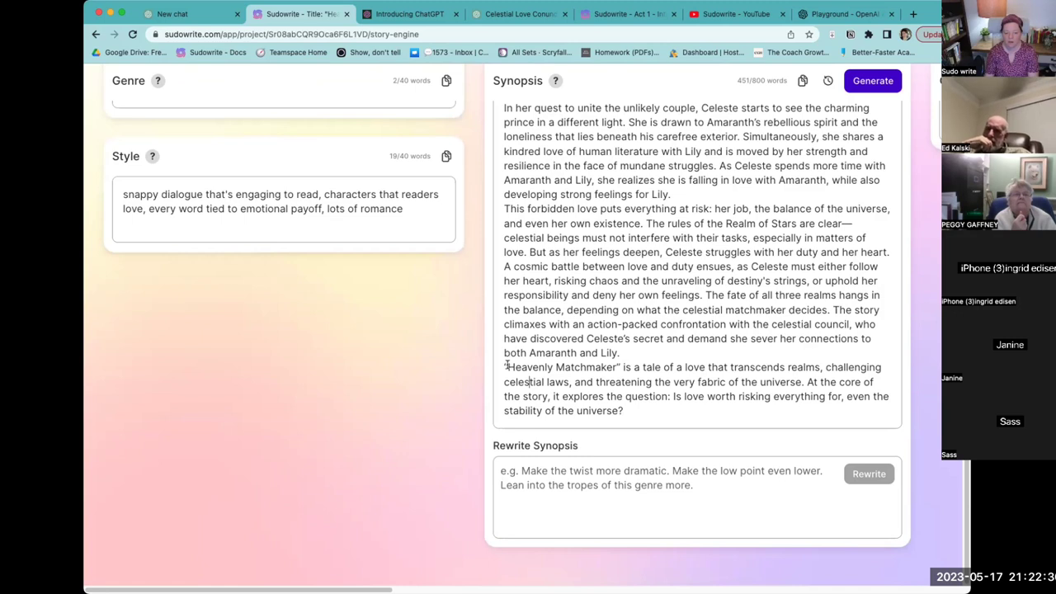
- Delete the closing 'Heavenly Matchmaker' paragraph and its leftover empty line
left_click_drag(505, 366, 697, 421)
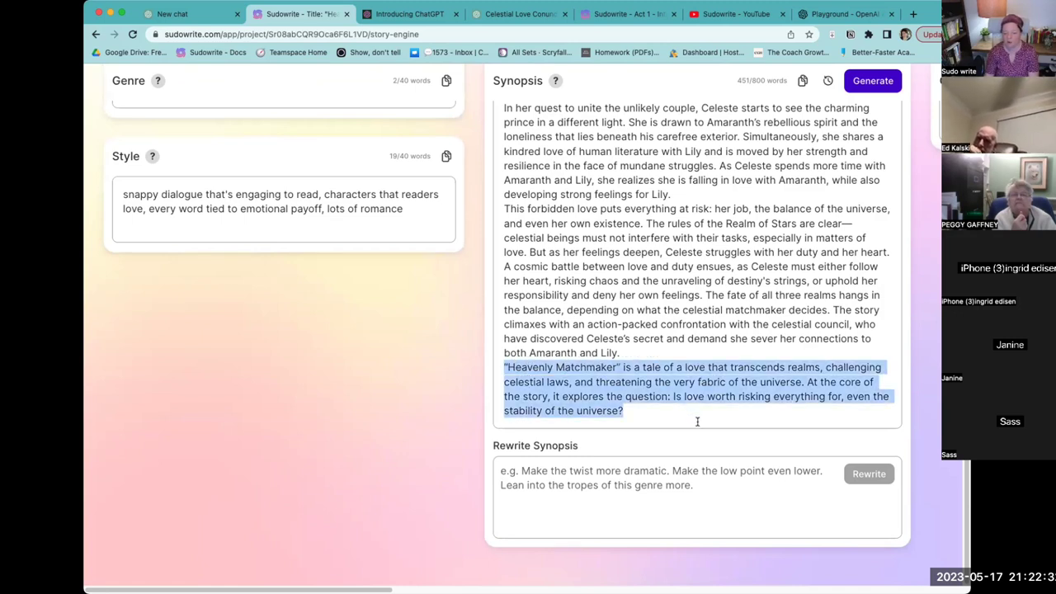
key("BackSpace")
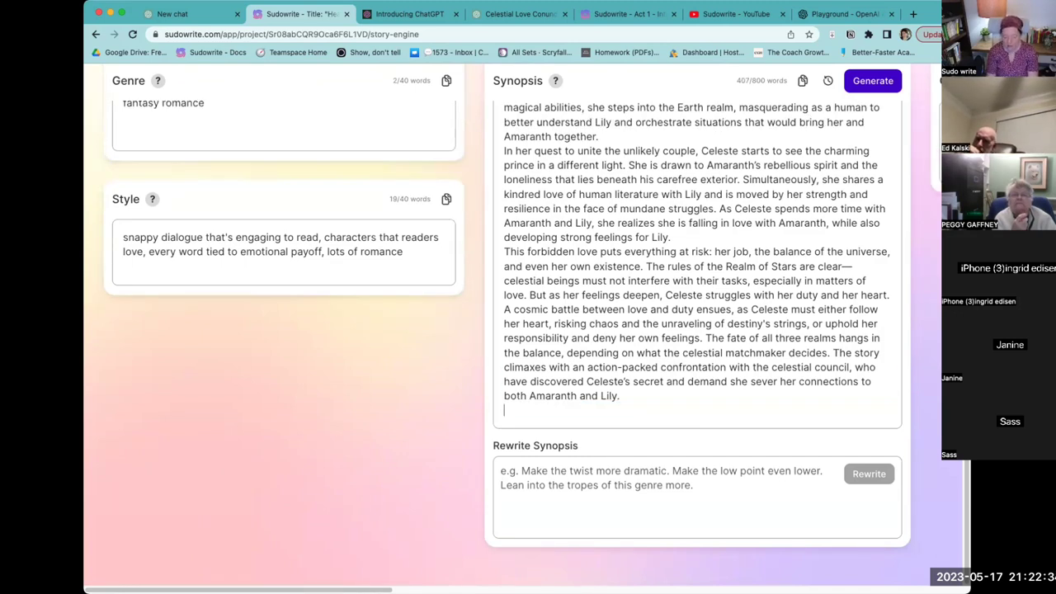
key("BackSpace")
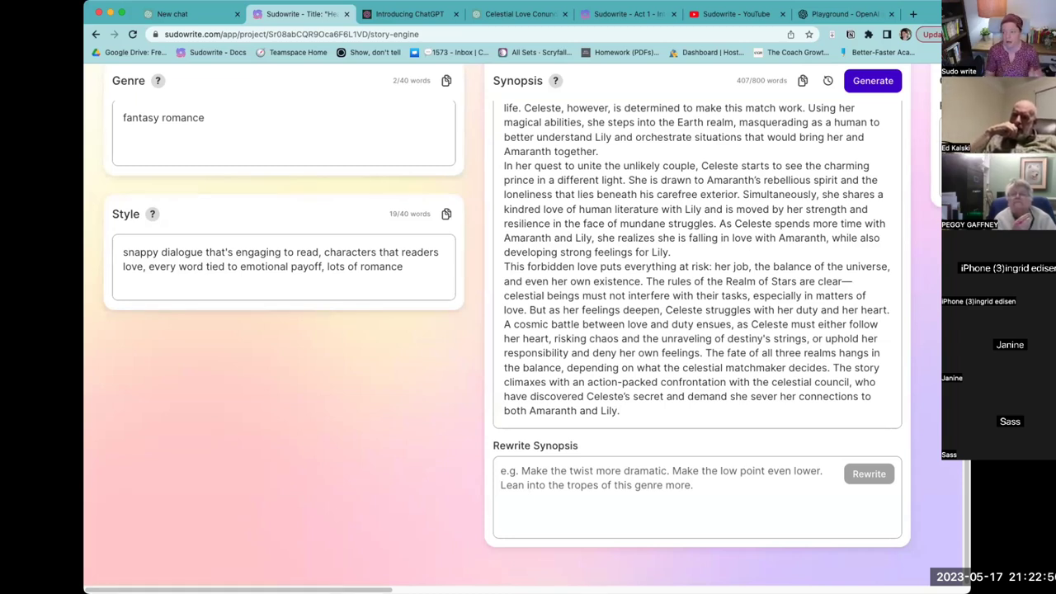
scroll(528, 330, "up", 5)
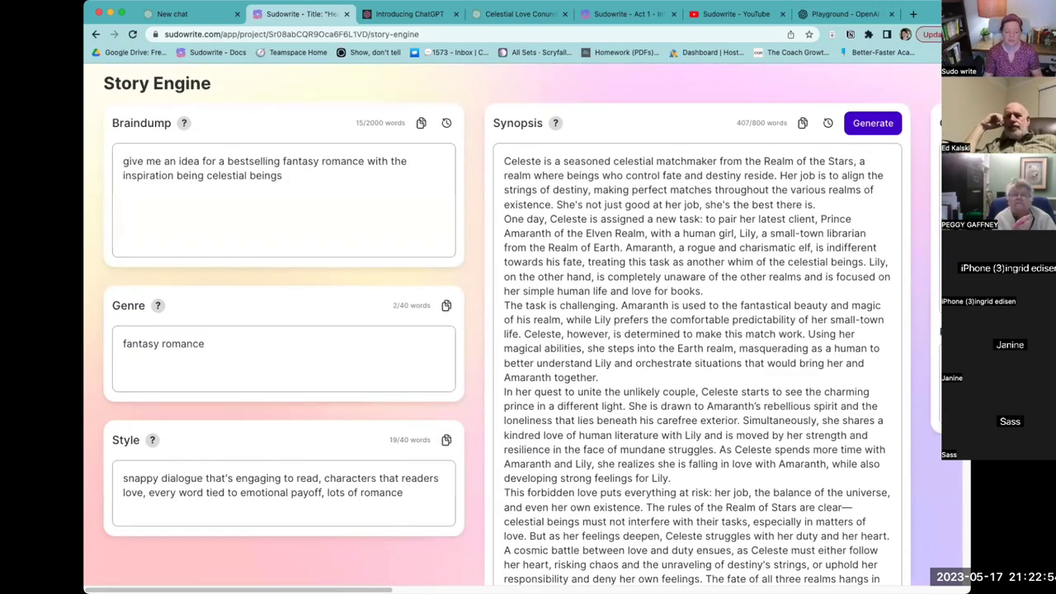
- Generate characters: Celeste, Prince Amaranth, Lily, Elara and Lord Vesper appear first
scroll(511, 347, "right", 10)
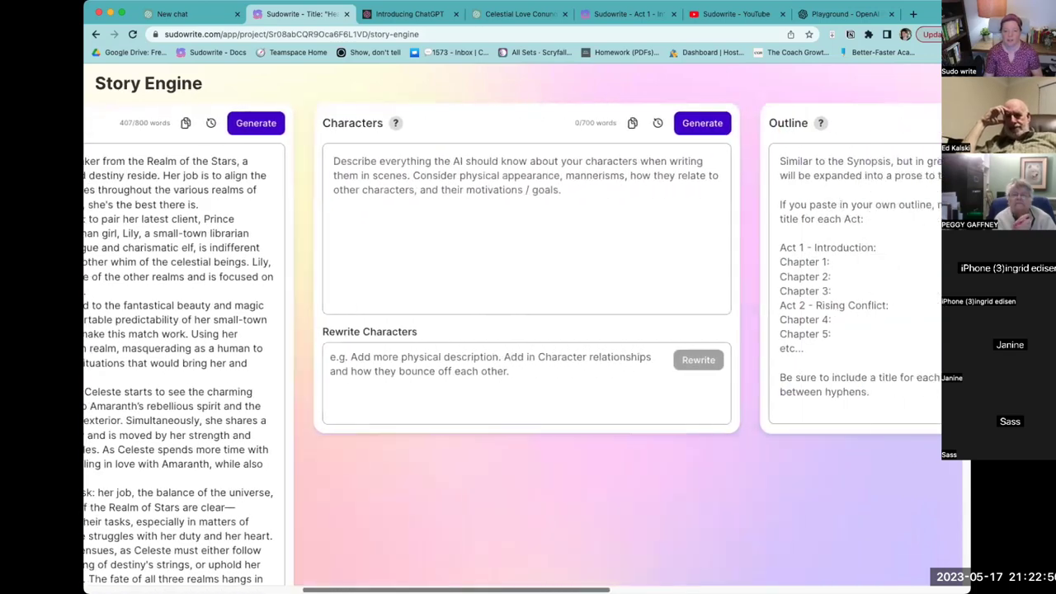
scroll(512, 346, "left", 4)
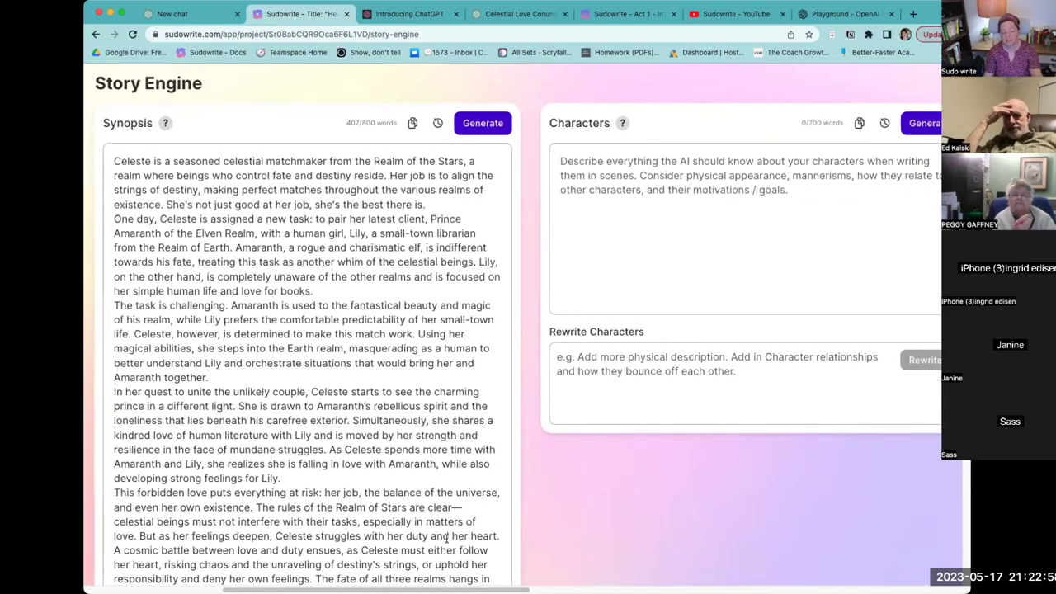
scroll(549, 292, "right", 5)
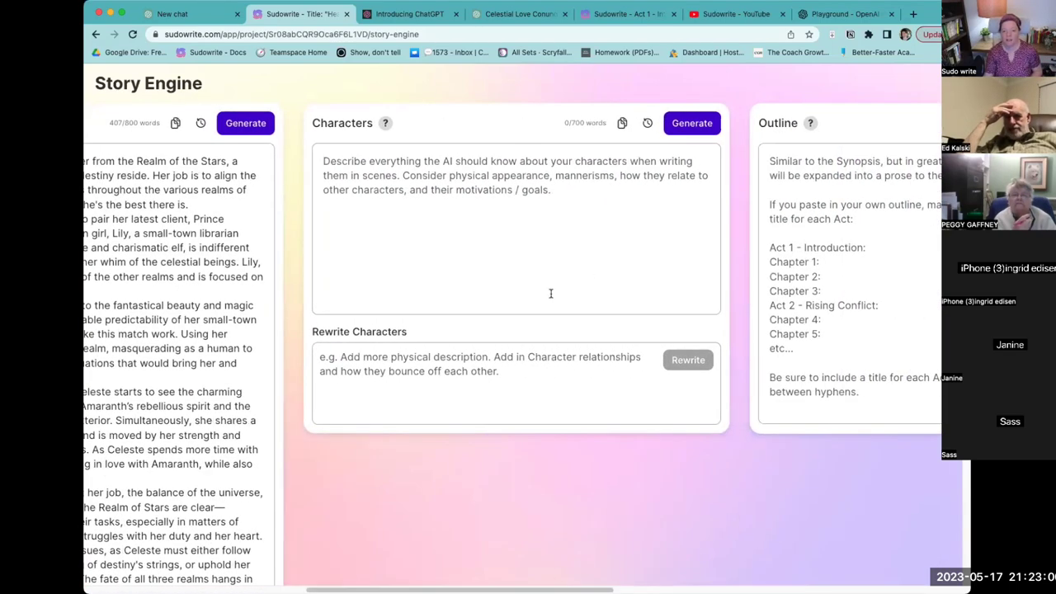
left_click(699, 124)
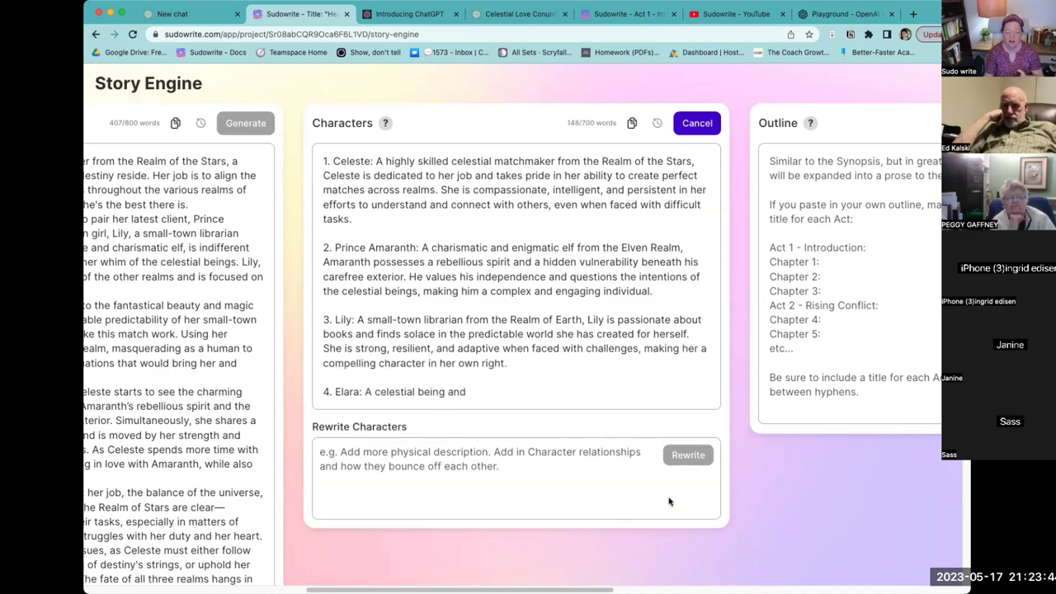
scroll(537, 420, "left", 8)
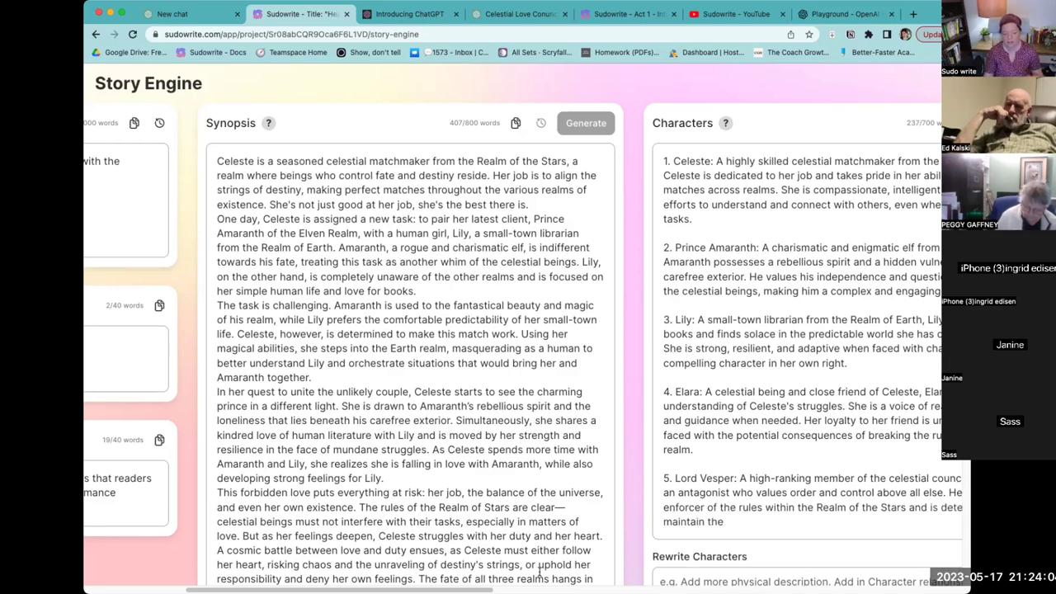
scroll(524, 346, "right", 1)
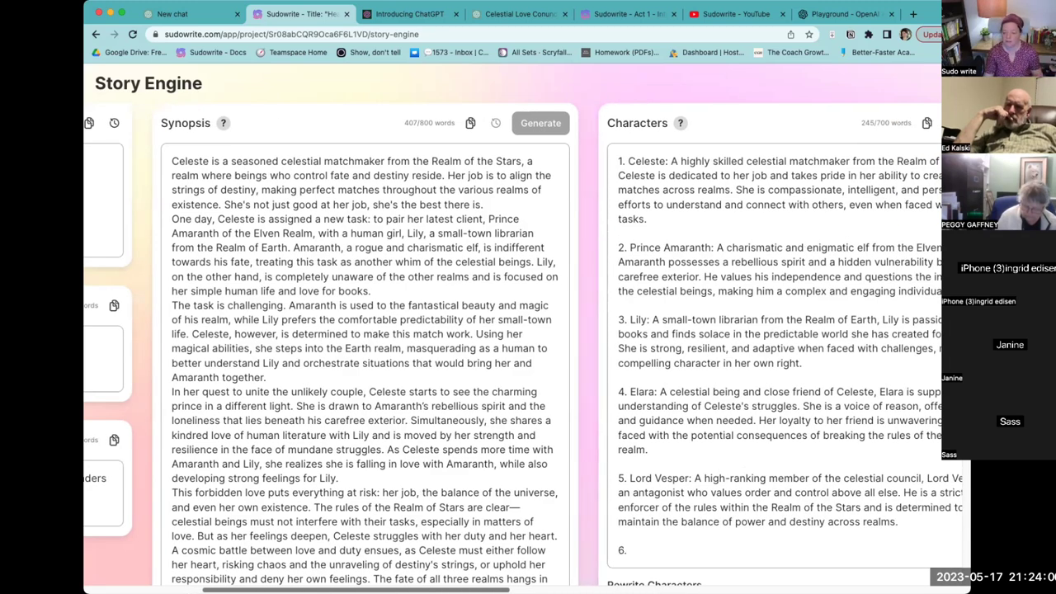
- Review the finished 337-word cast list, including new entries Eamon and Vivian
scroll(570, 439, "right", 5)
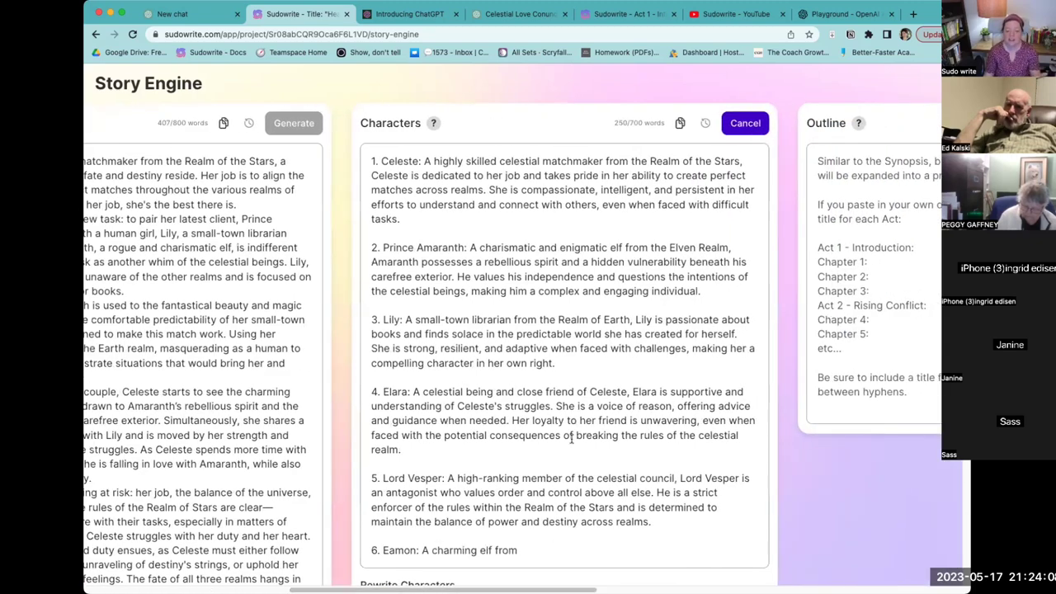
scroll(569, 439, "down", 3)
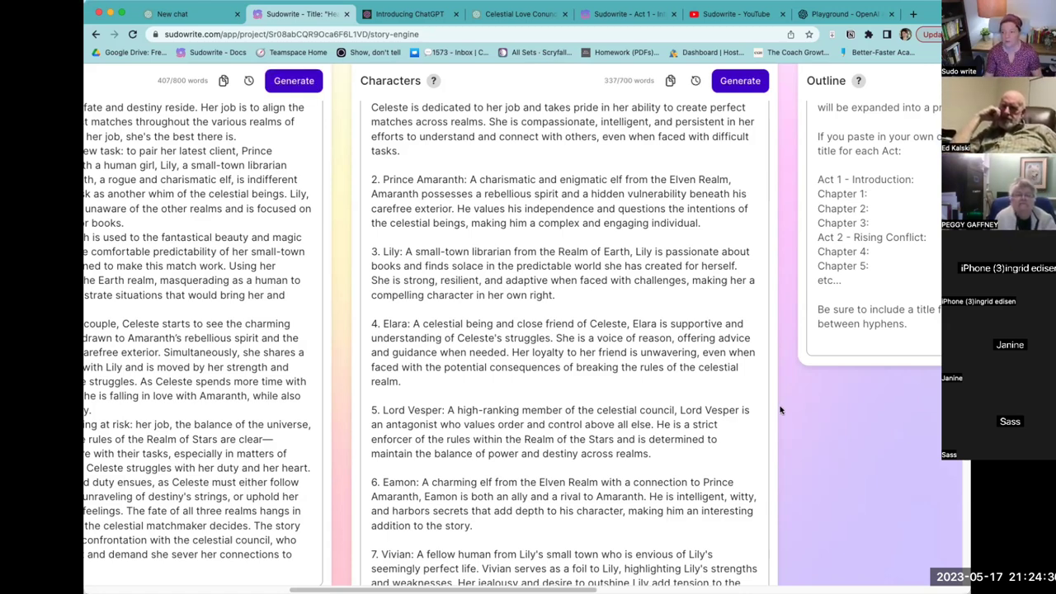
scroll(762, 484, "down", 1)
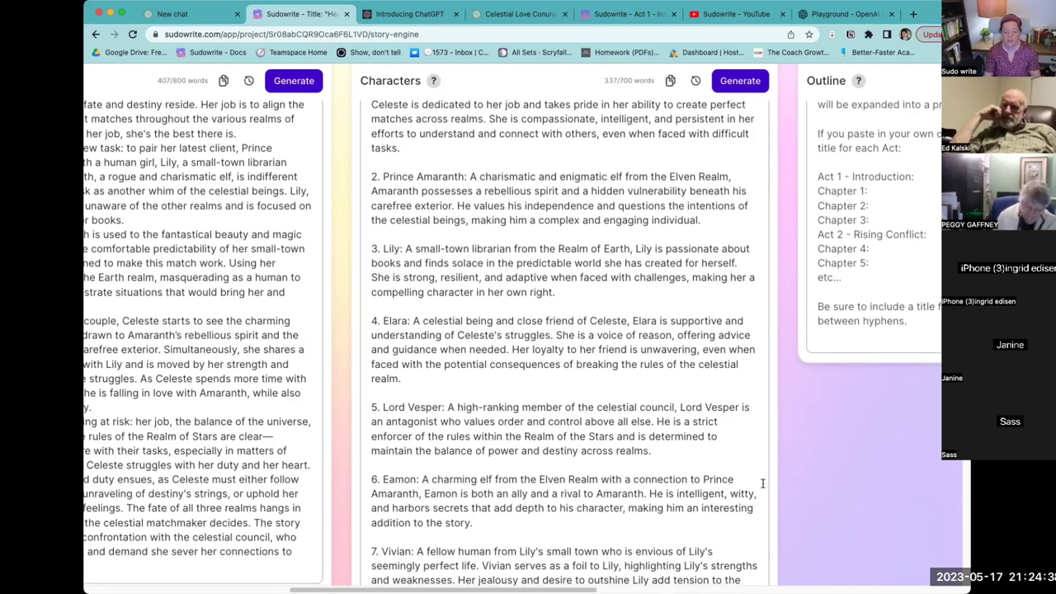
scroll(762, 484, "down", 1)
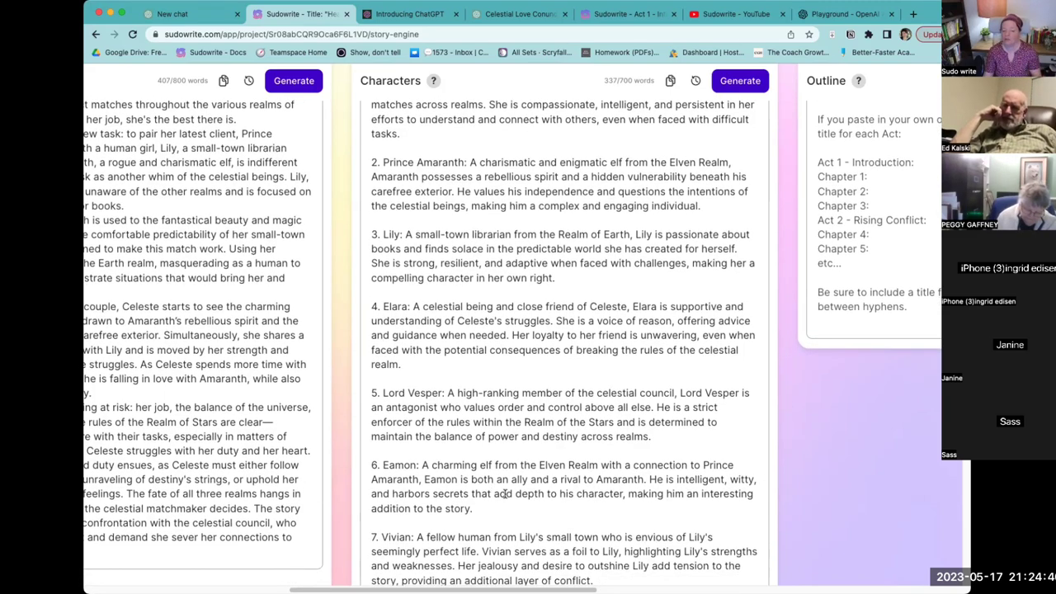
scroll(505, 493, "down", 2)
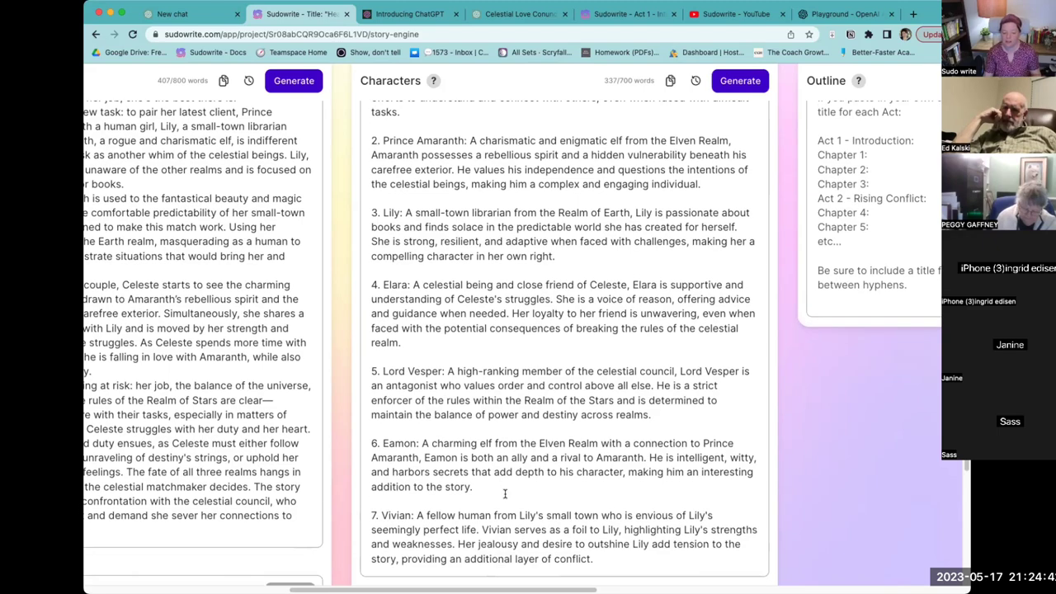
scroll(505, 493, "down", 2)
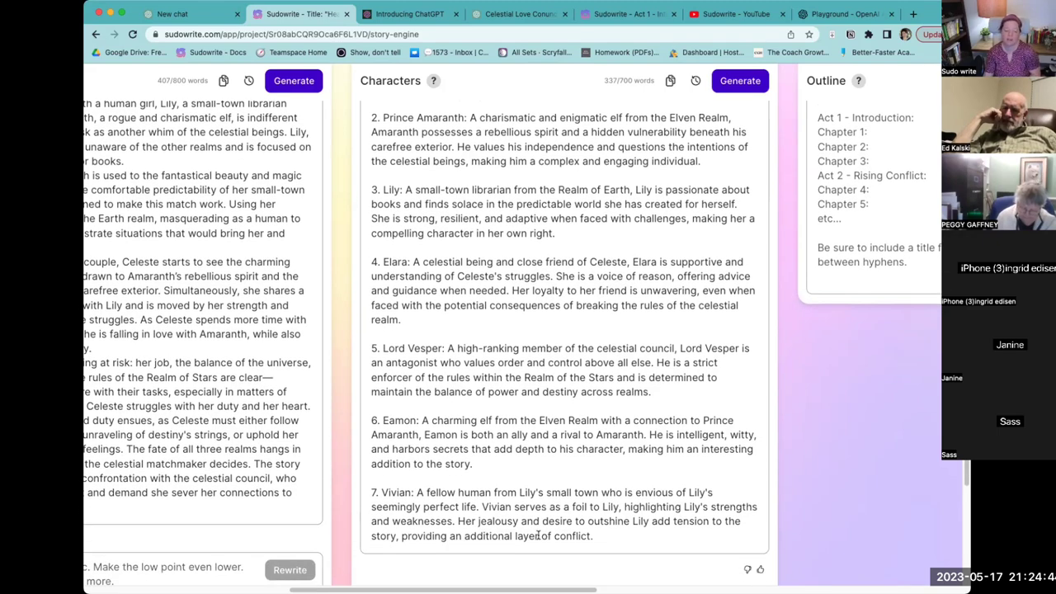
scroll(538, 535, "up", 4)
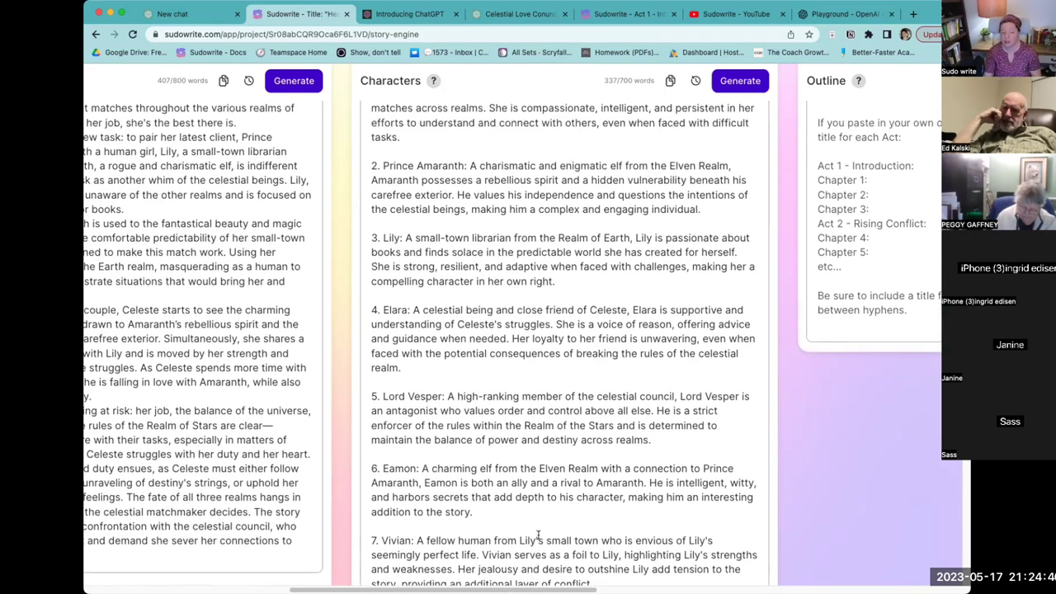
scroll(538, 535, "up", 5)
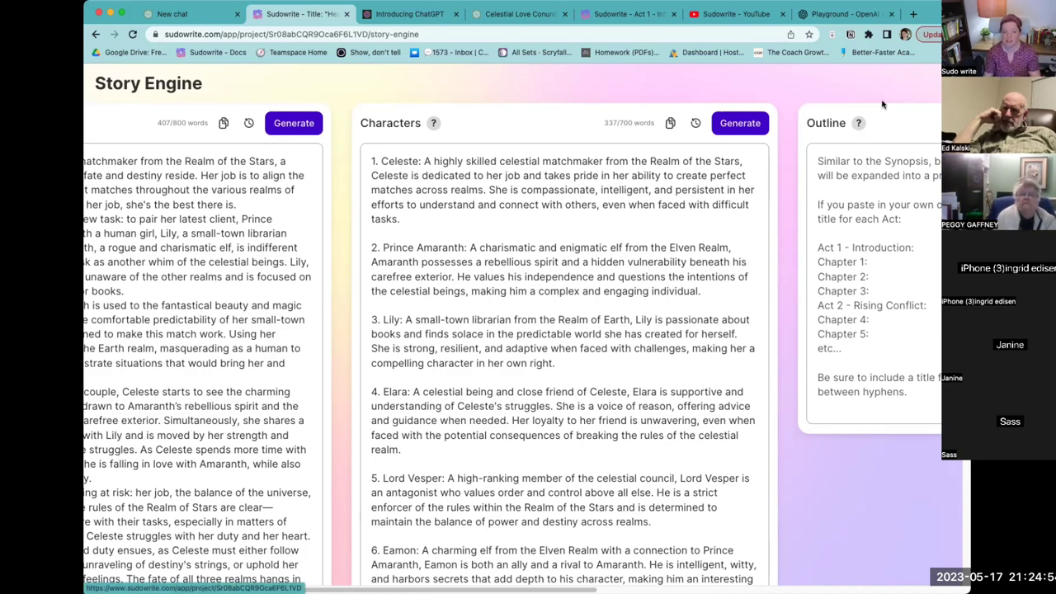
- Open the Characters document and select all 514 words of character profiles
scroll(477, 321, "left", 10)
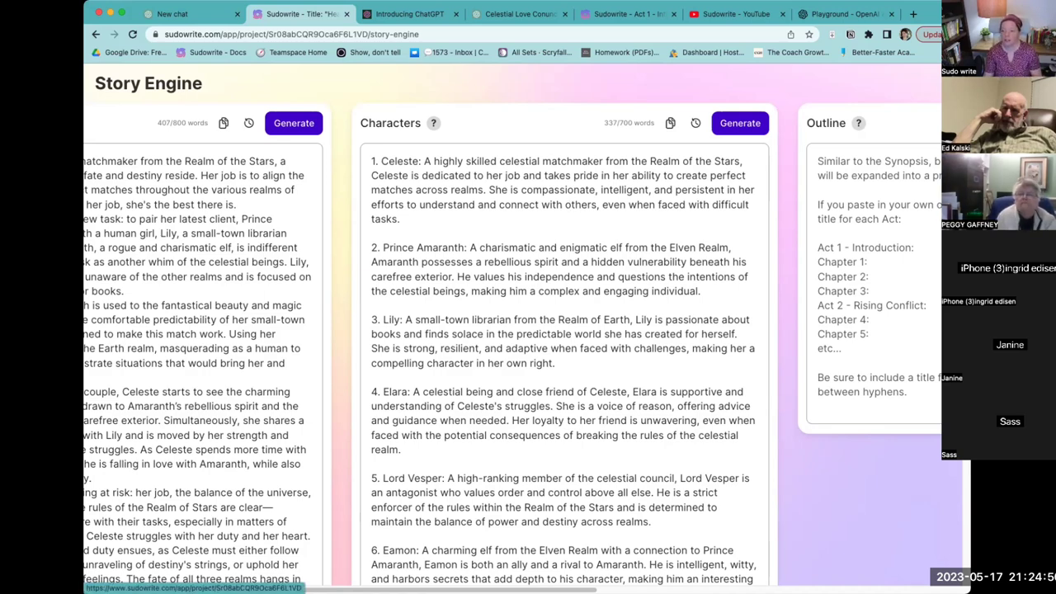
left_click(159, 219)
scroll(330, 251, "up", 7)
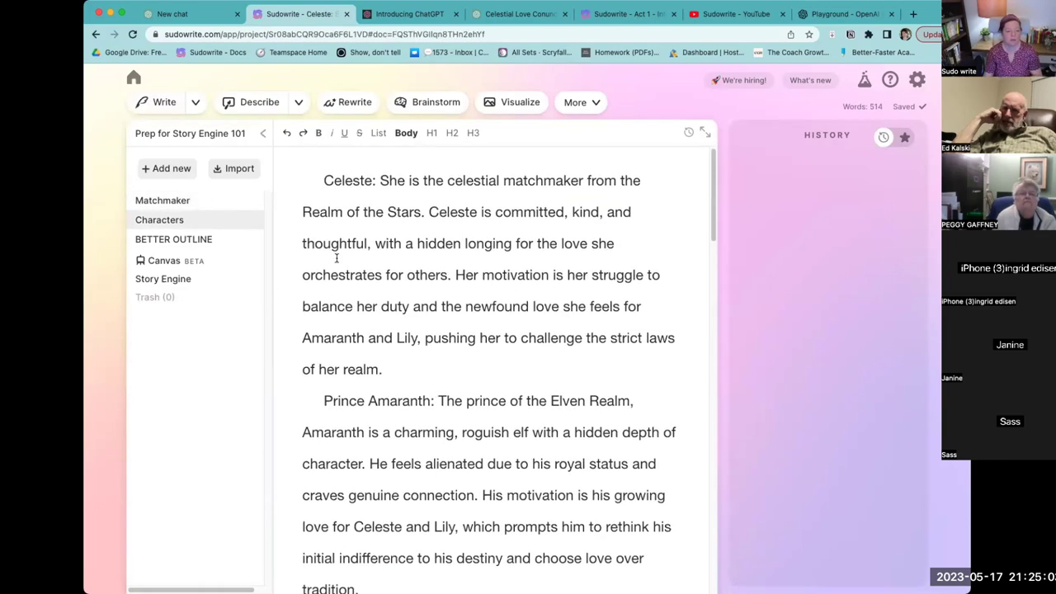
left_click_drag(316, 179, 443, 537)
key("super+a")
key("super+c")
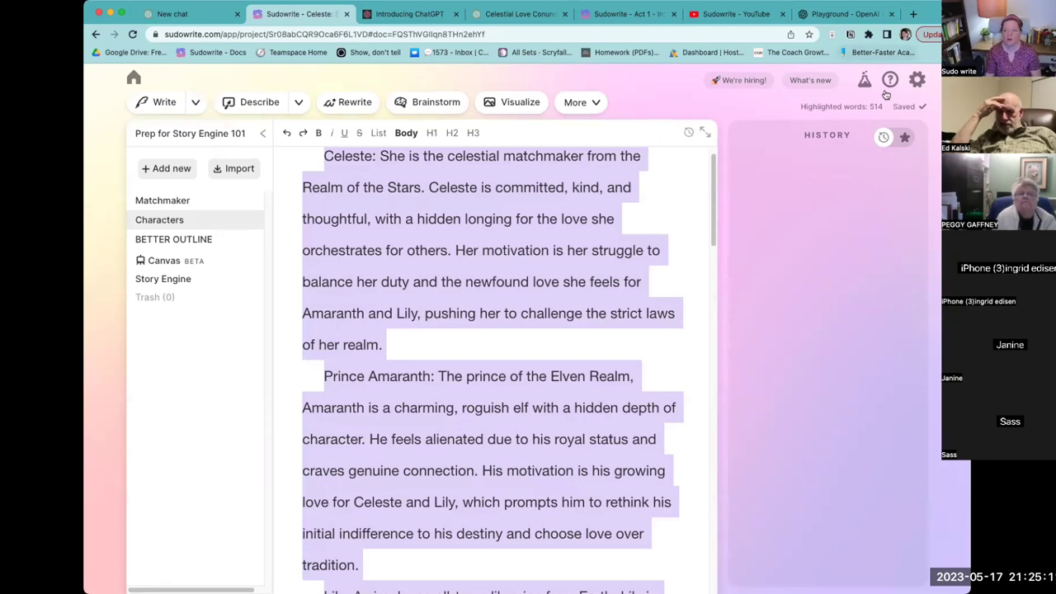
- In the Story Engine, overwrite the generated Characters list with the pasted cast from Celeste to Polaris
left_click(162, 279)
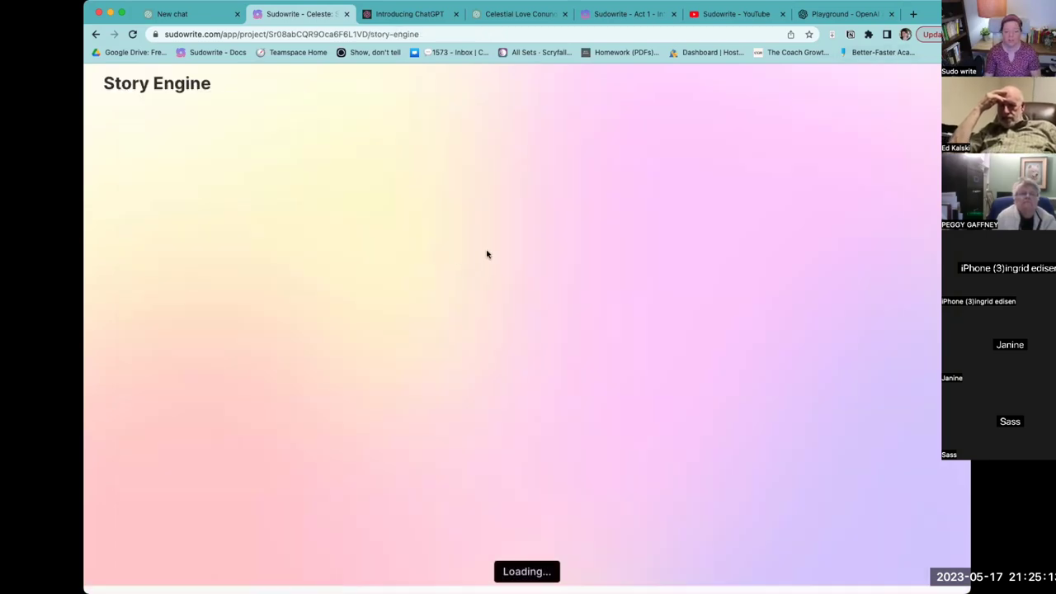
scroll(569, 526, "right", 10)
scroll(569, 526, "down", 5)
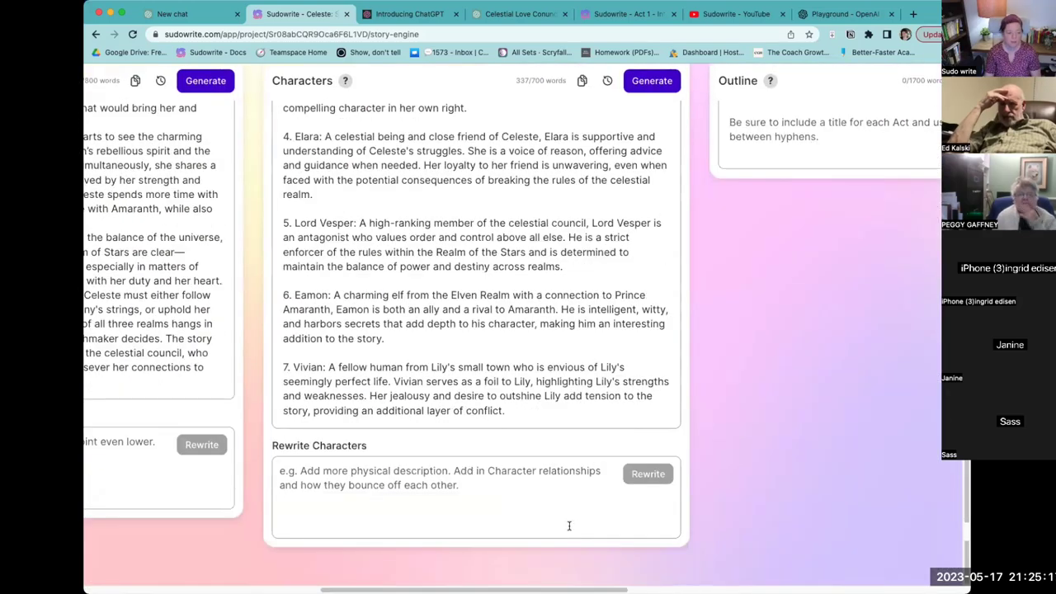
scroll(566, 525, "up", 3)
left_click_drag(511, 536, 276, 162)
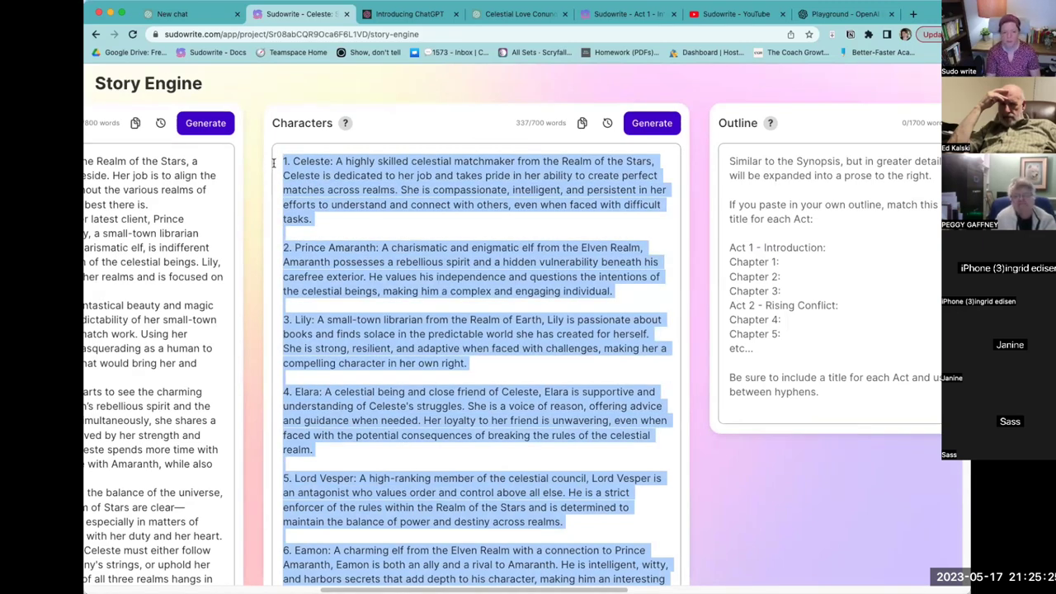
key("BackSpace")
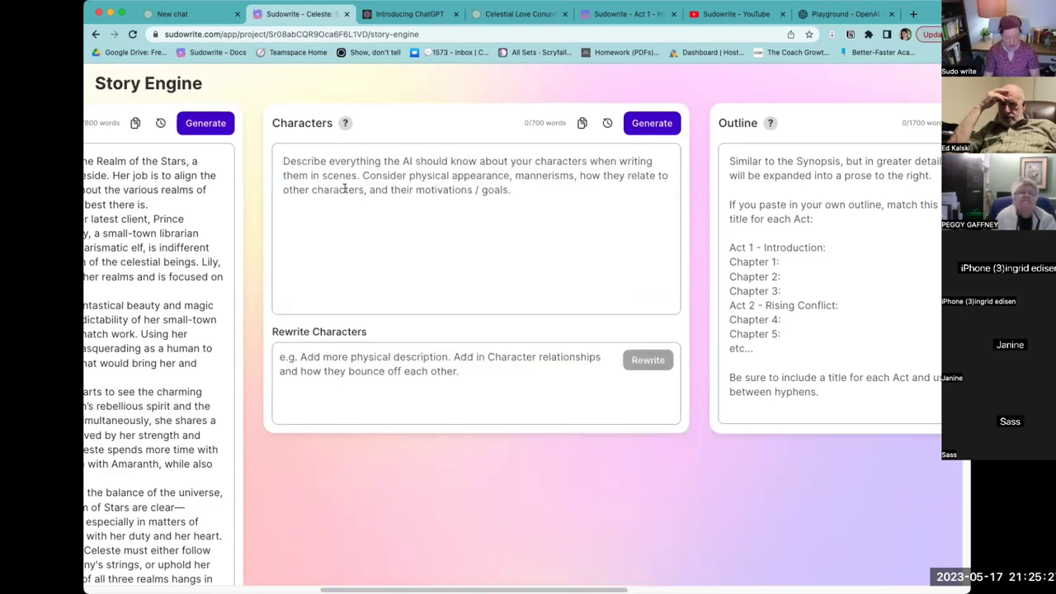
key("super+v")
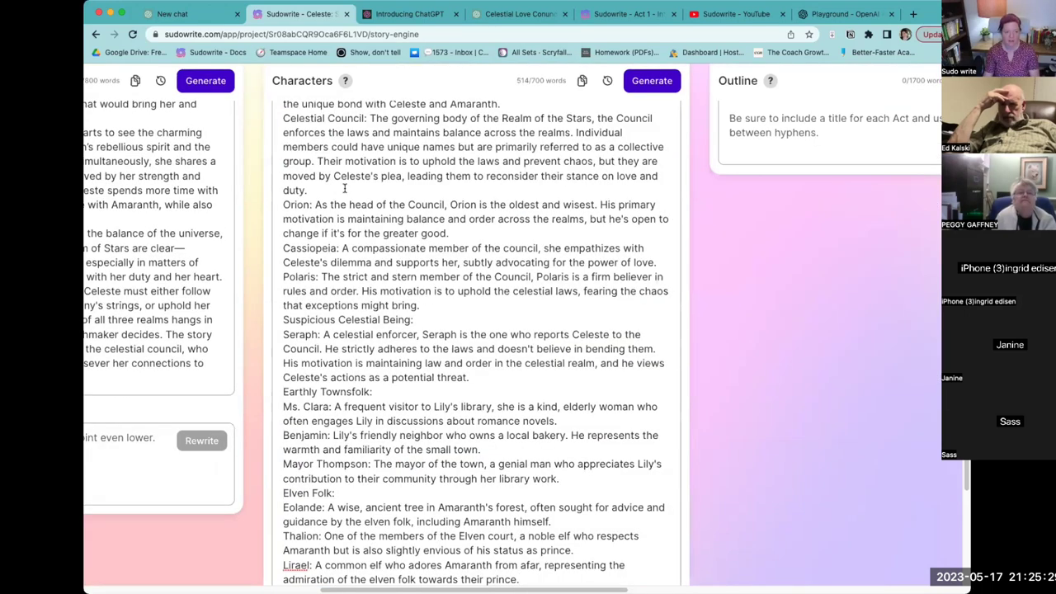
scroll(421, 282, "up", 5)
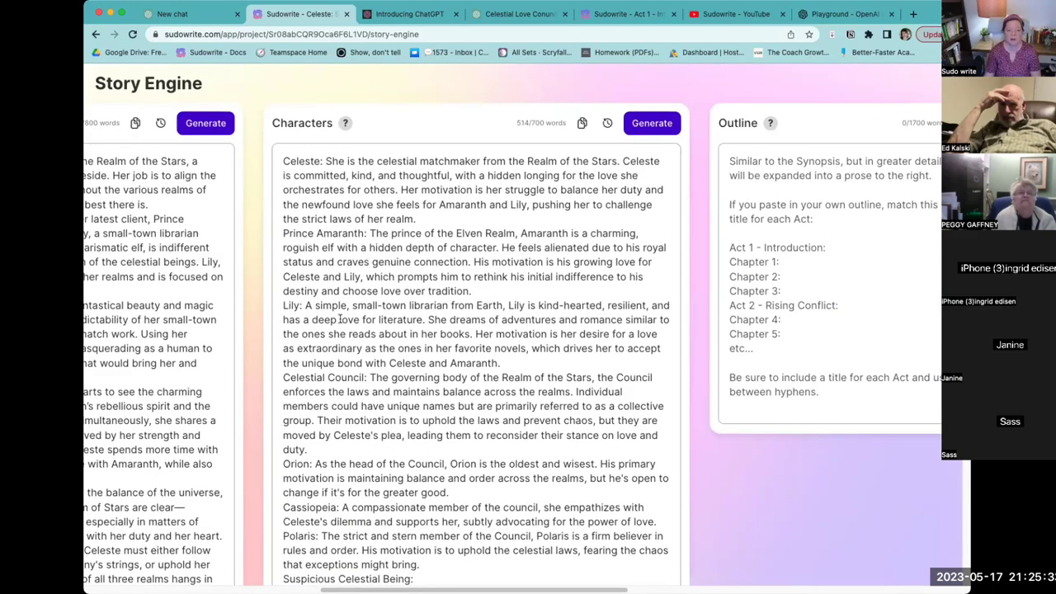
mouse_move(346, 125)
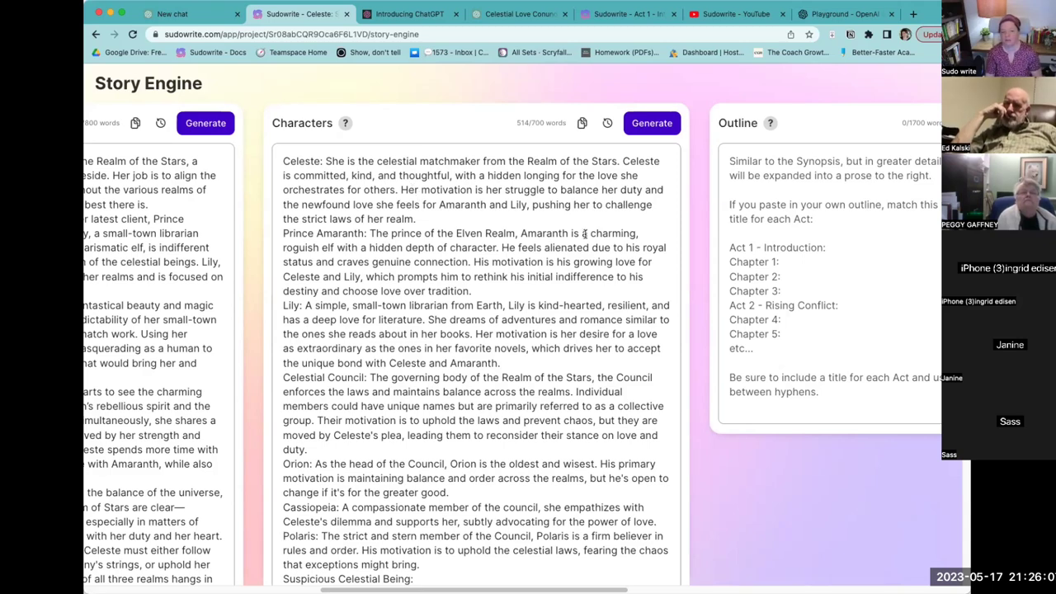
scroll(616, 347, "down", 1)
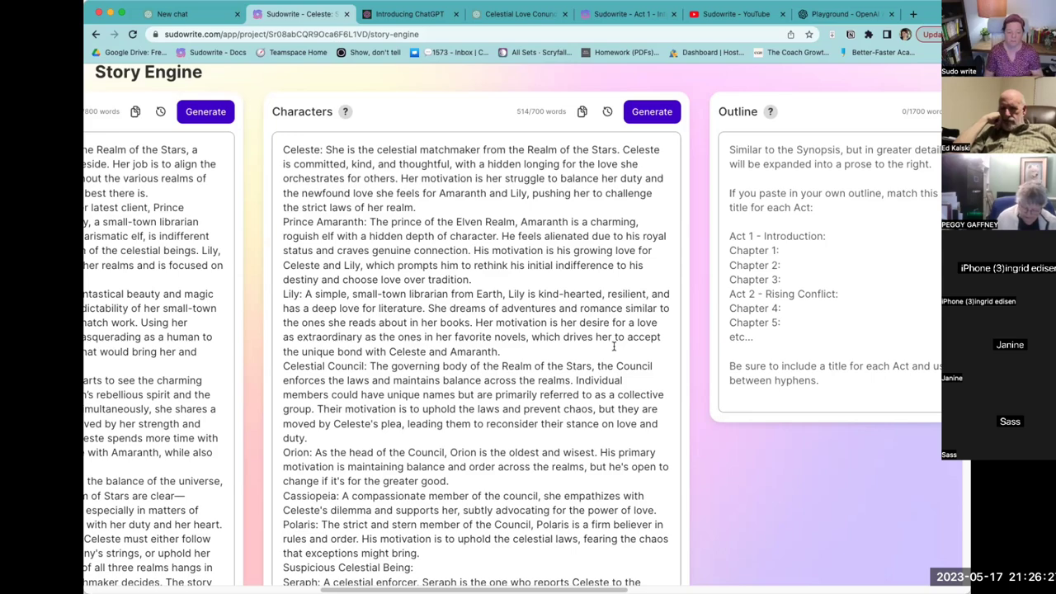
scroll(613, 347, "down", 5)
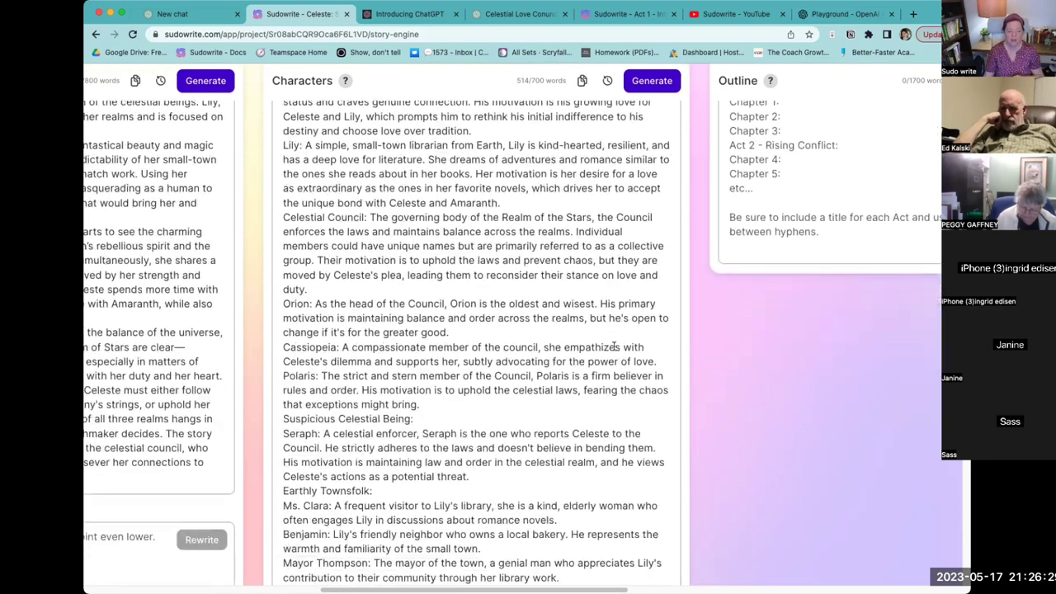
scroll(613, 344, "up", 5)
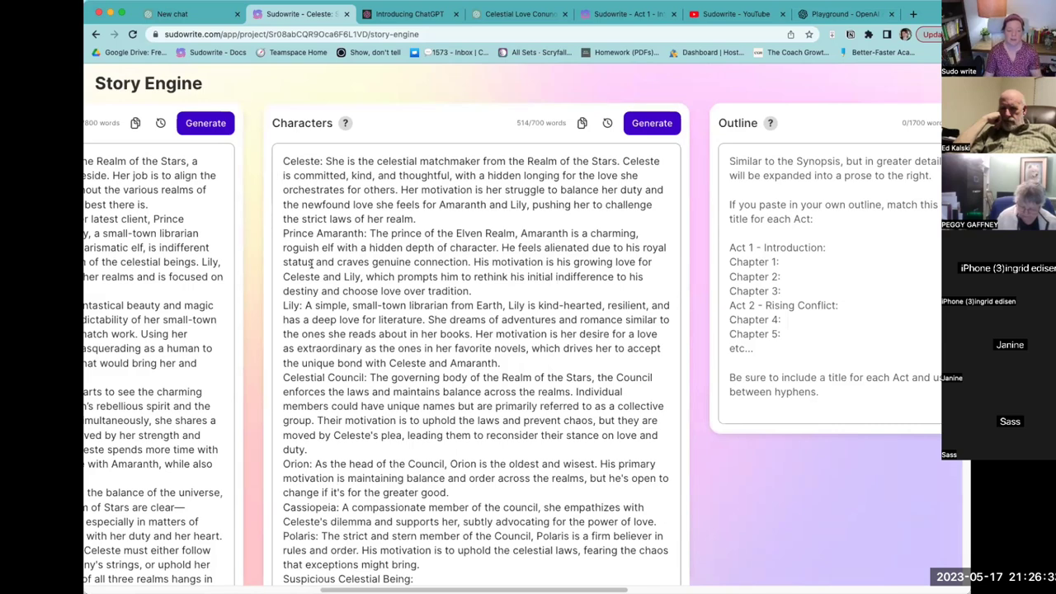
scroll(311, 262, "down", 4)
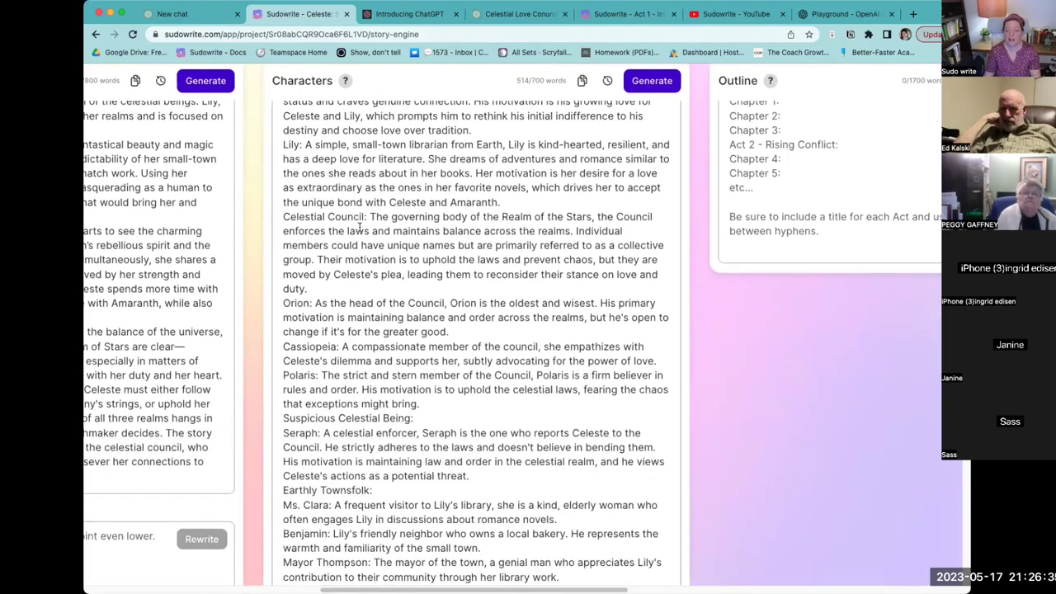
scroll(322, 345, "down", 1)
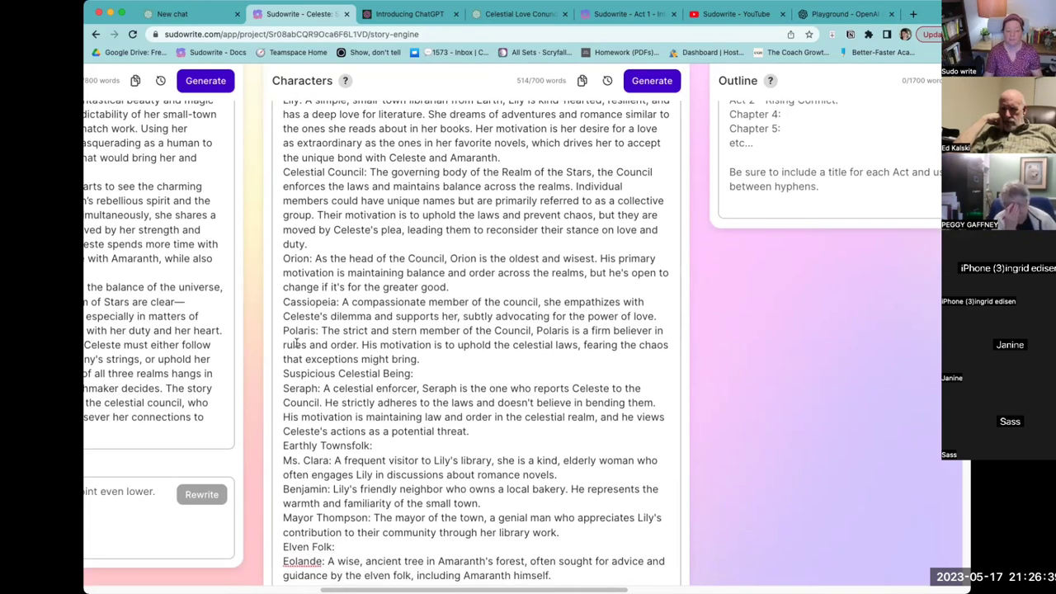
scroll(297, 345, "down", 1)
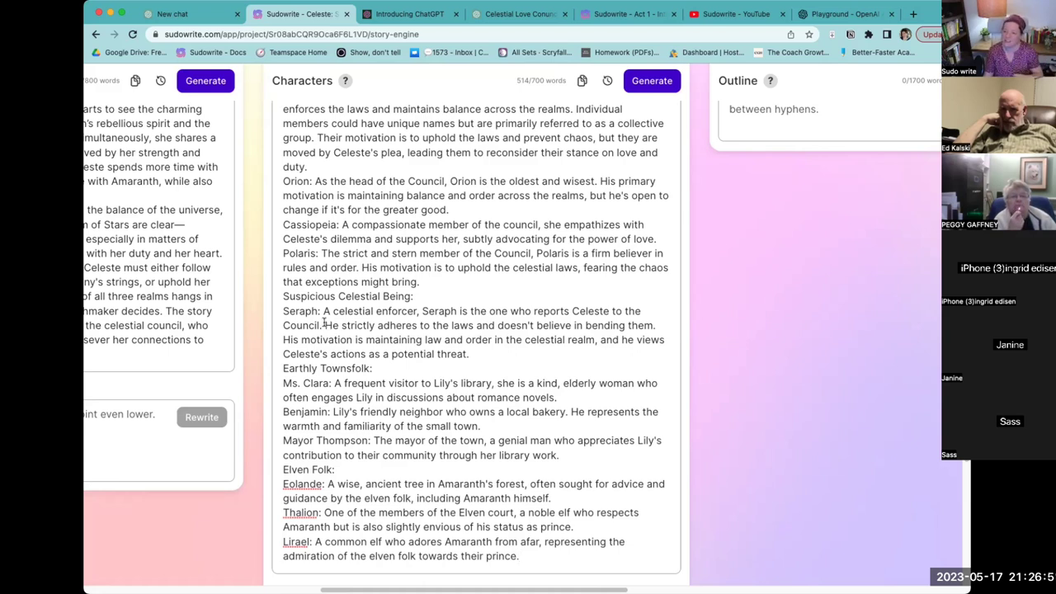
scroll(324, 322, "down", 2)
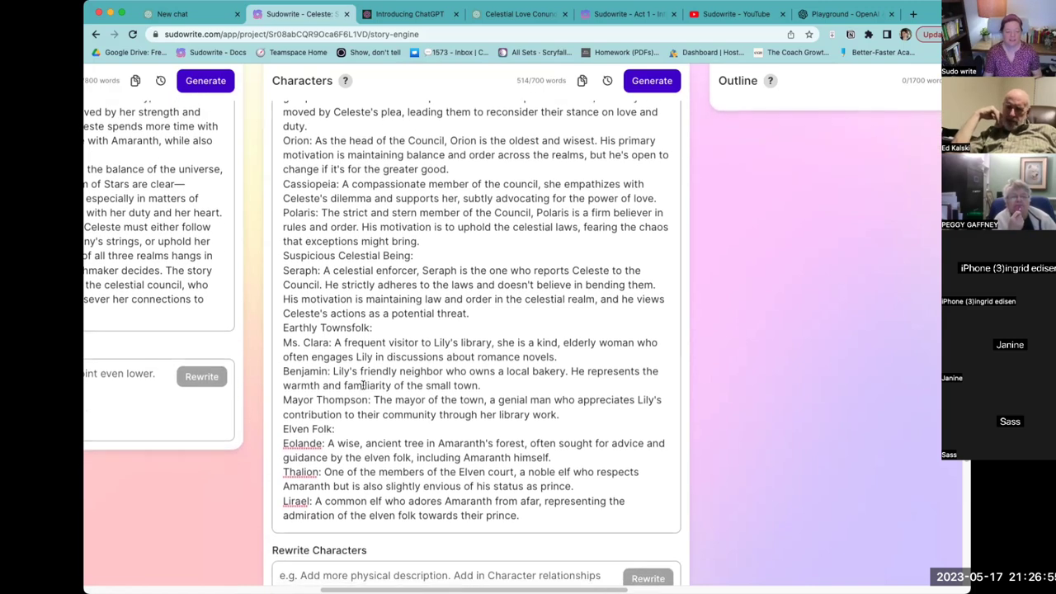
scroll(362, 385, "down", 1)
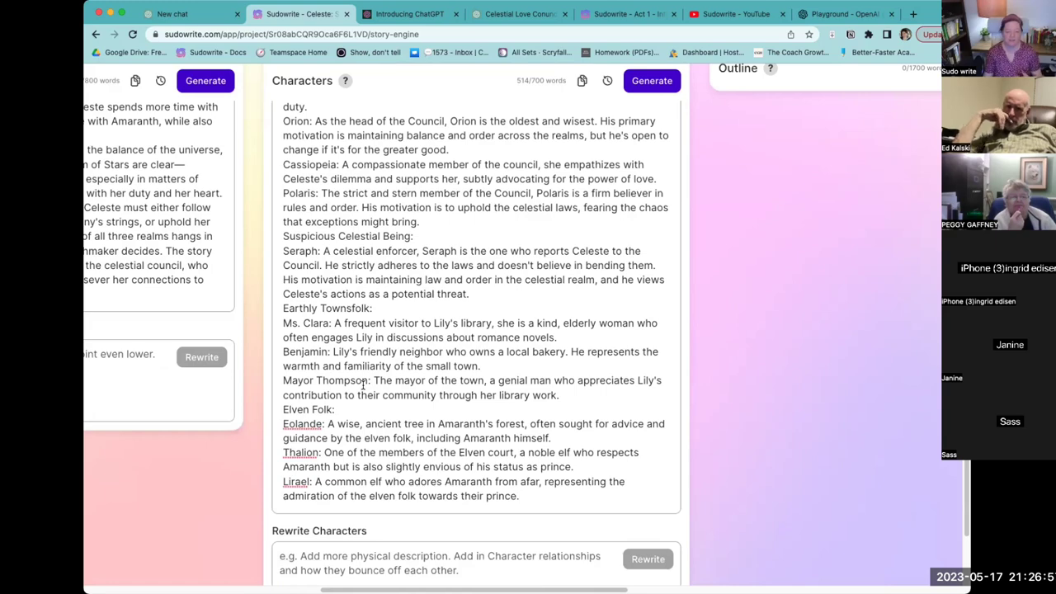
scroll(362, 386, "down", 1)
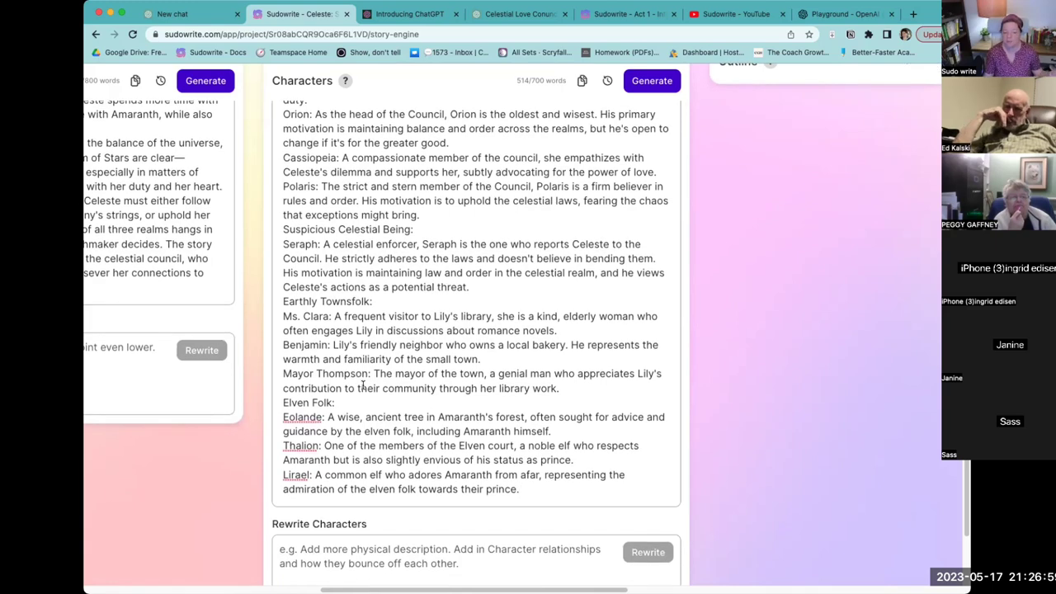
scroll(363, 385, "down", 2)
scroll(362, 385, "down", 1)
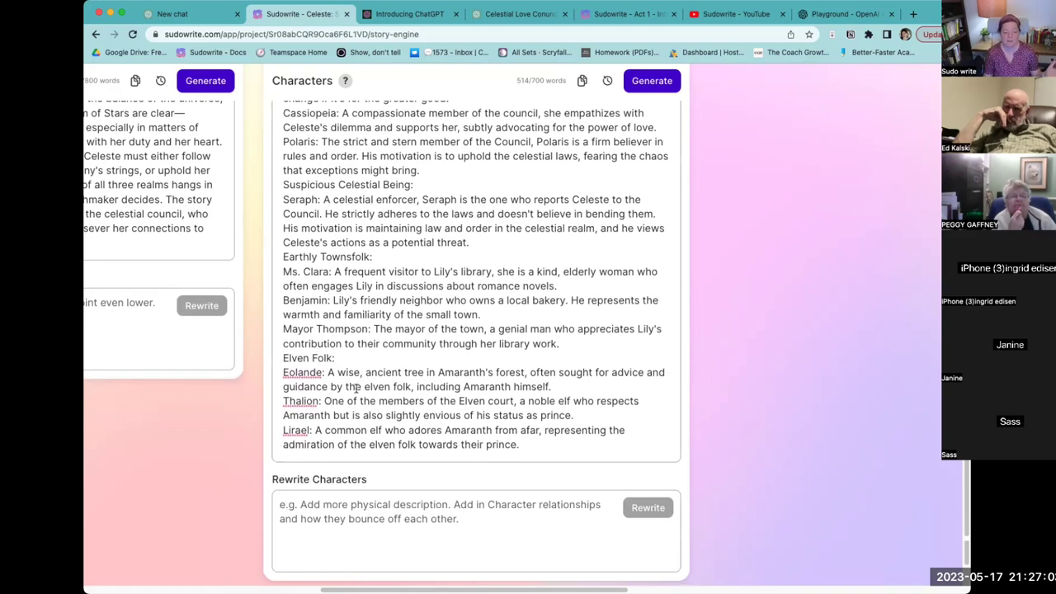
scroll(356, 387, "down", 2)
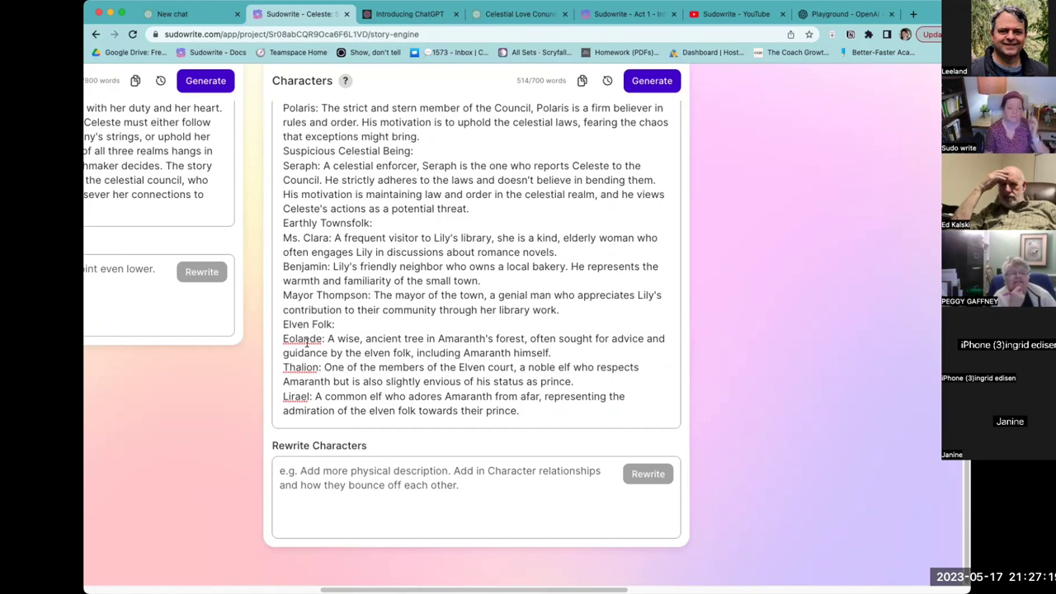
- Describe the Suspicious Celestial Being as 'the being that turns Celeste in, named Seraph'
left_click(437, 153)
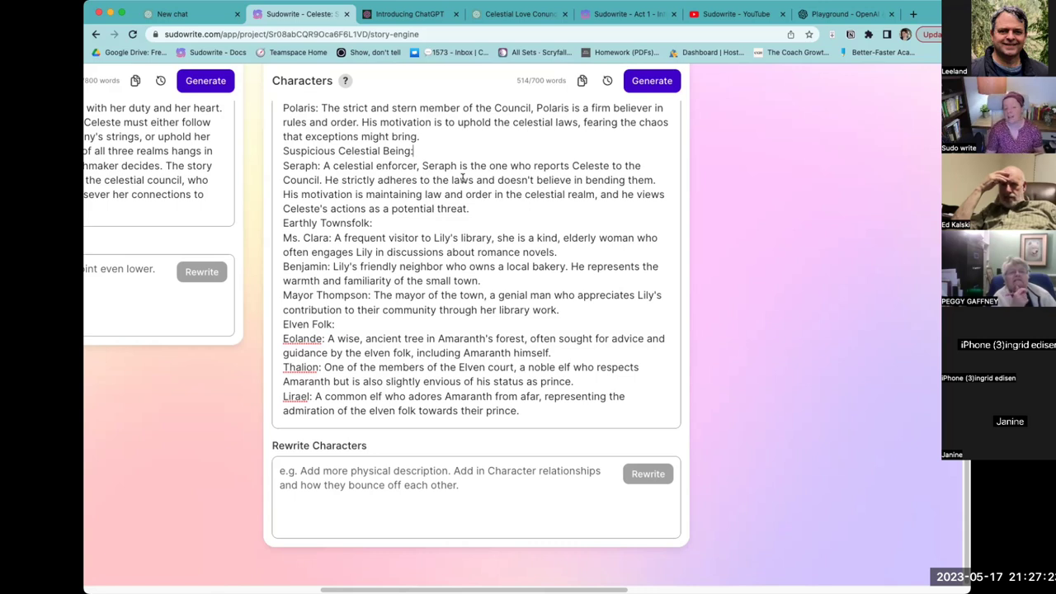
type("the being that")
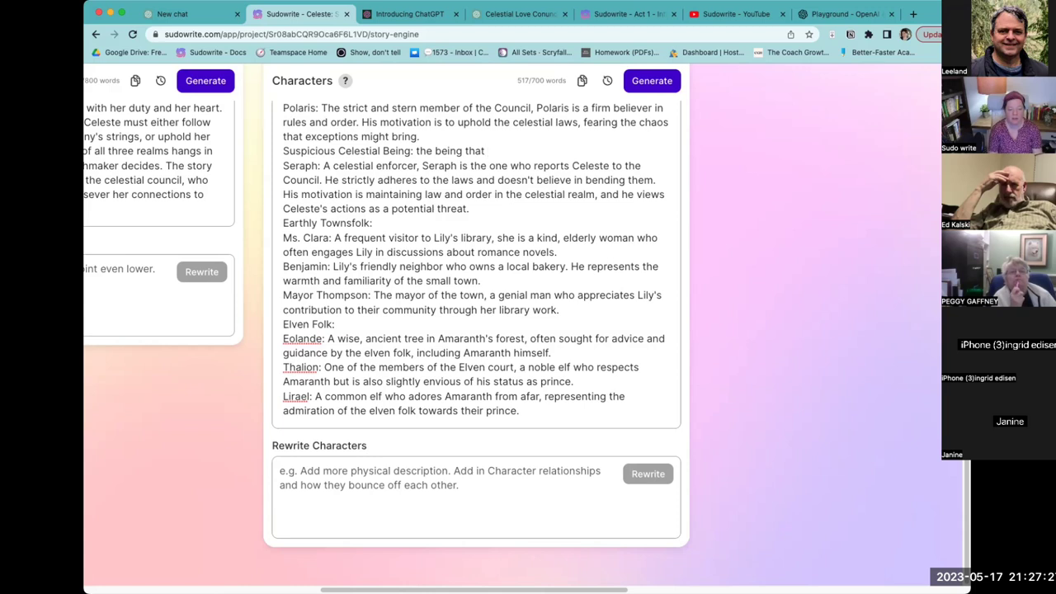
type(" turns ")
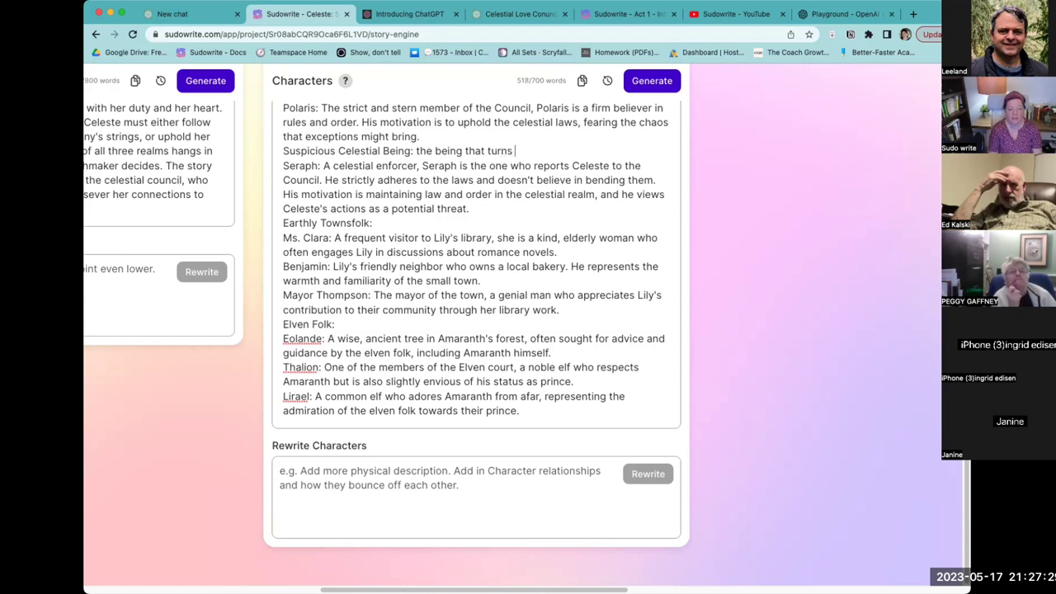
type("Celest")
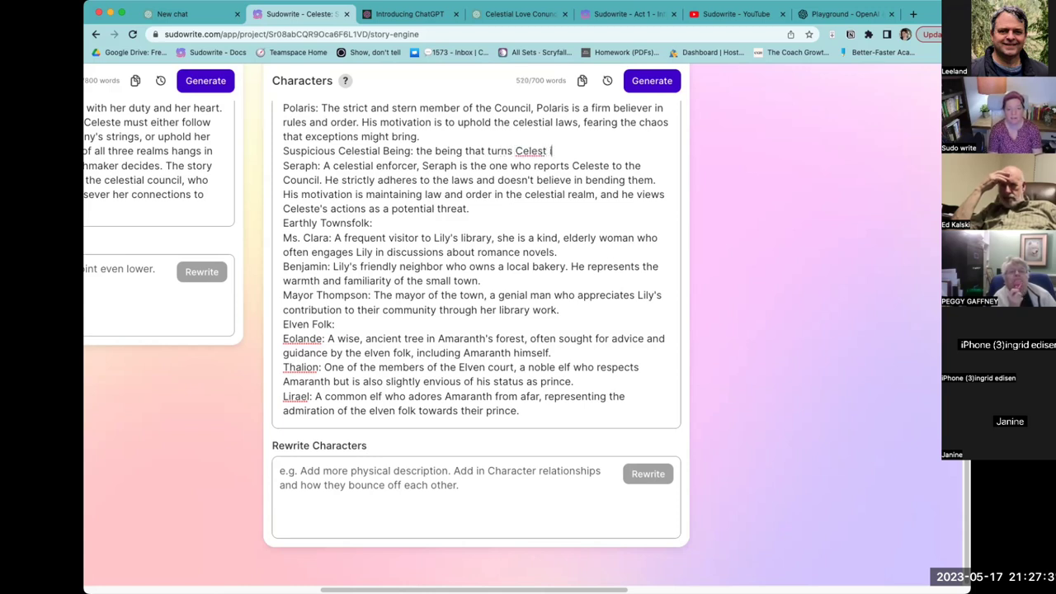
type("e in, named ")
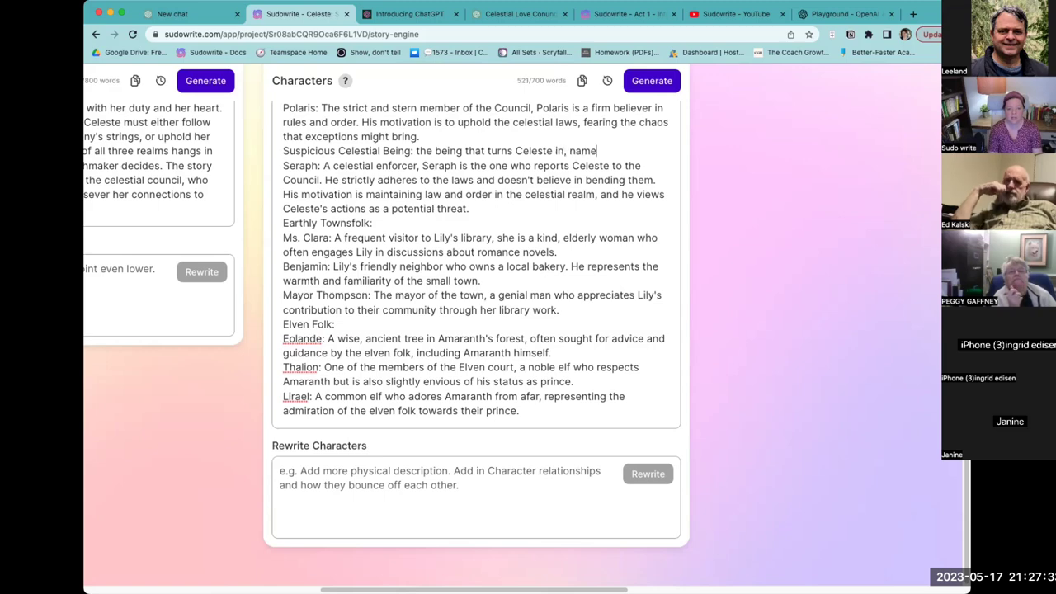
type("Seraph")
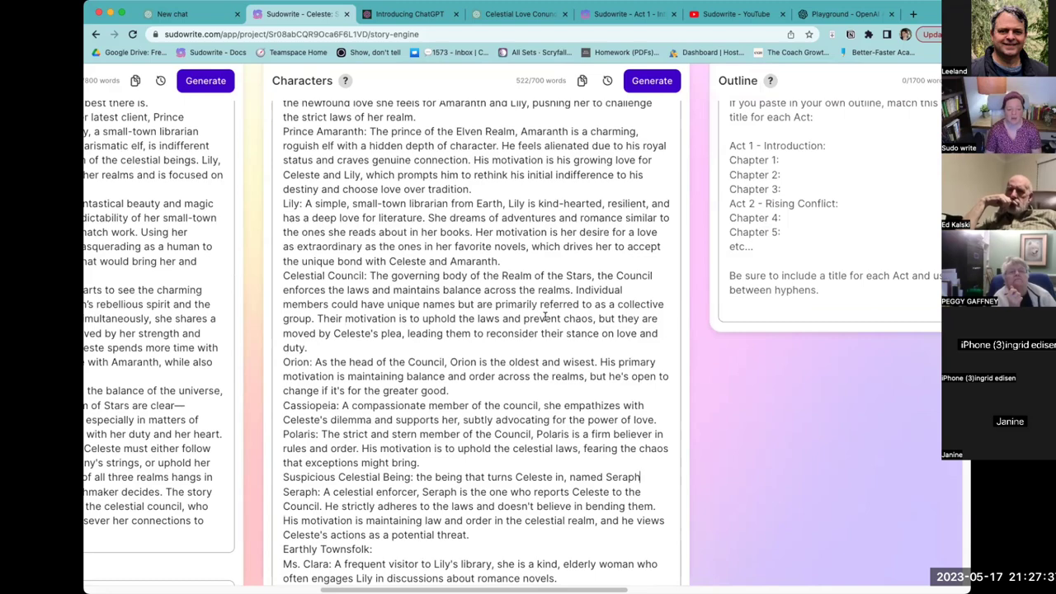
scroll(545, 316, "down", 5)
scroll(541, 320, "up", 1)
scroll(541, 320, "up", 1)
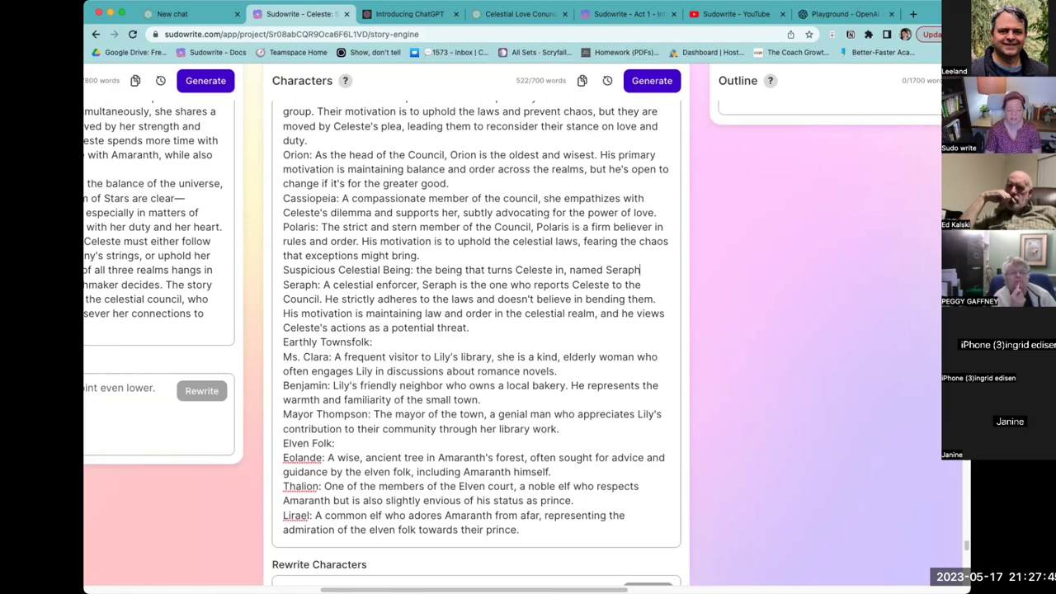
scroll(477, 330, "right", 2)
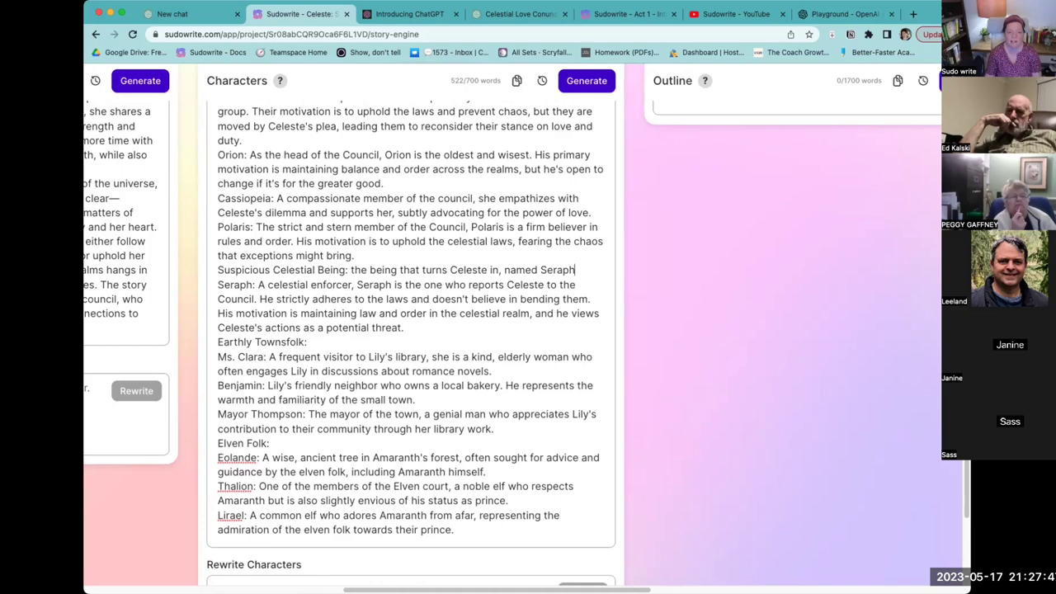
scroll(555, 197, "up", 5)
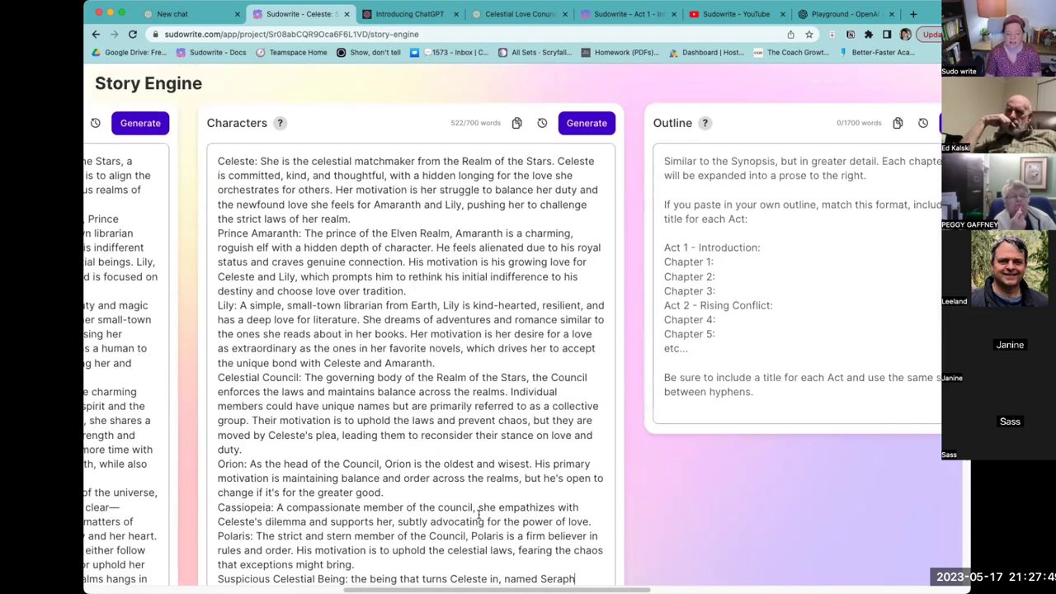
scroll(569, 330, "right", 5)
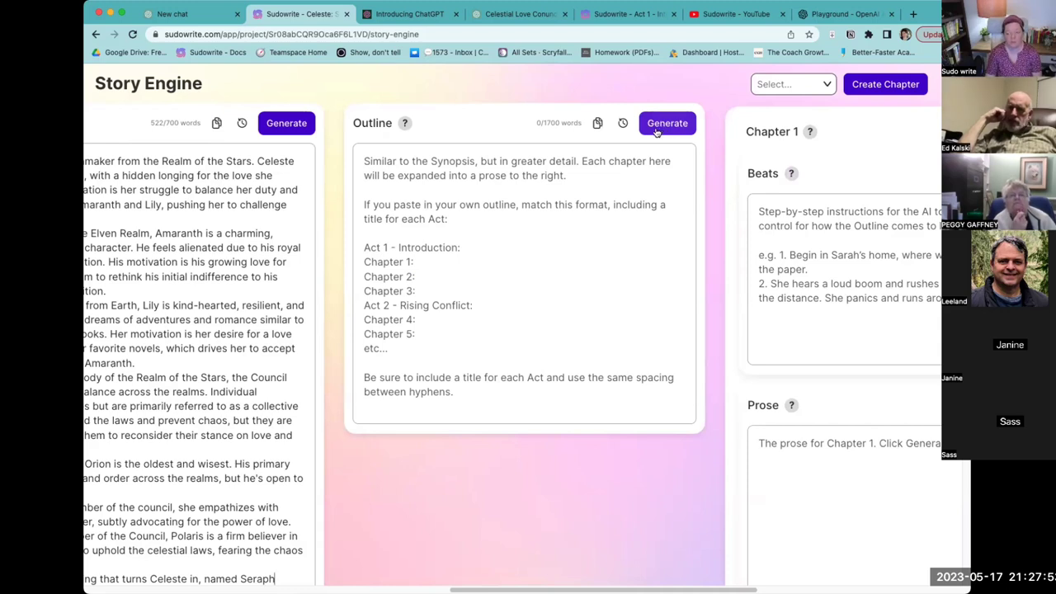
left_click(360, 248)
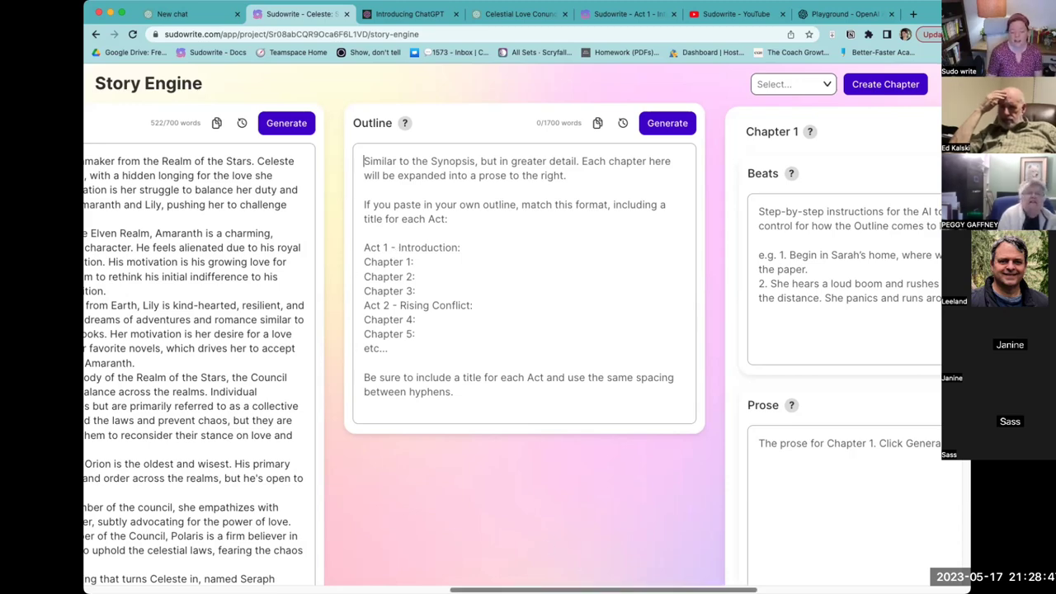
scroll(516, 512, "left", 2)
scroll(528, 346, "left", 5)
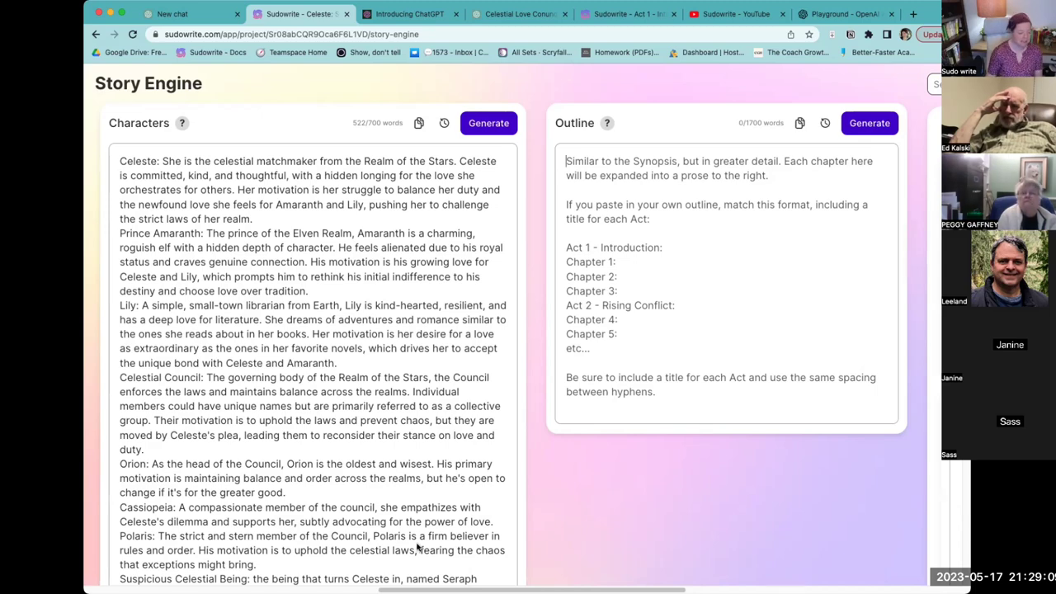
- Scroll through the 522-word cast list and back up to the top of the Story Engine
scroll(418, 547, "down", 10)
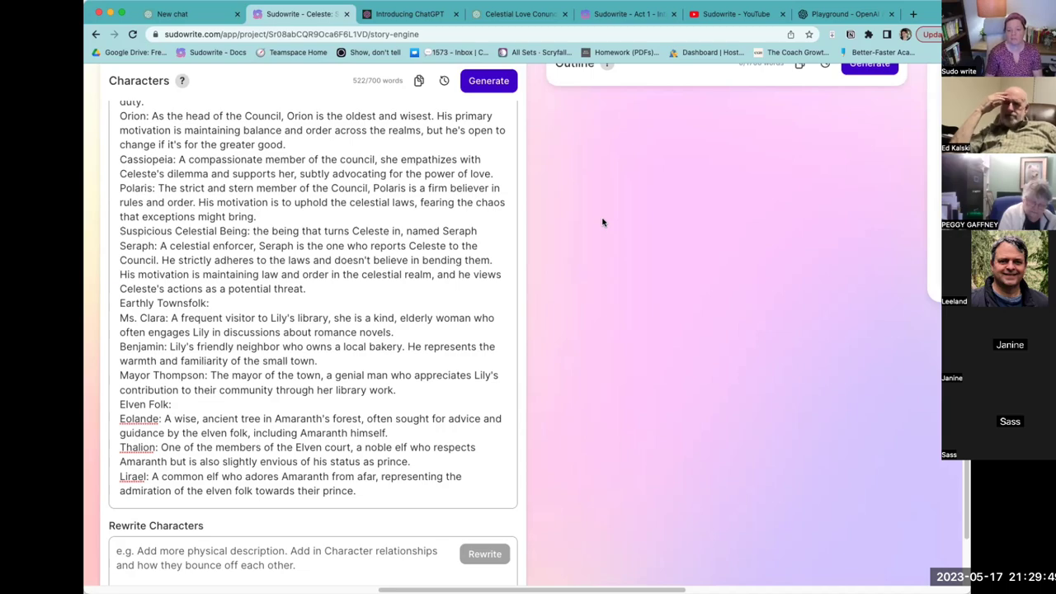
scroll(759, 521, "up", 1)
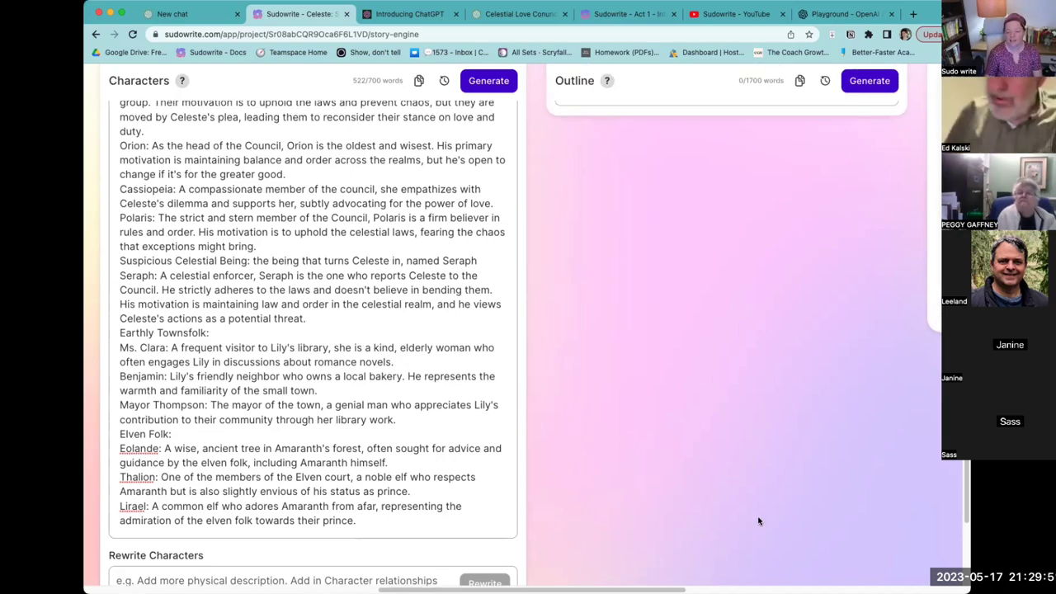
scroll(759, 520, "up", 8)
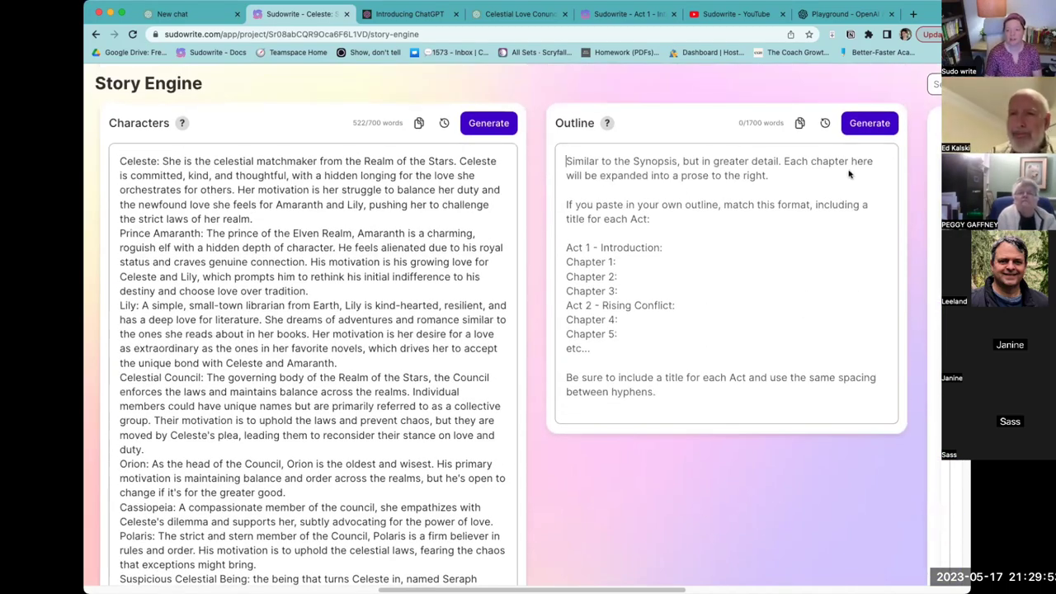
- Generate an outline from the story details, then place the cursor after Lily's description
left_click(854, 128)
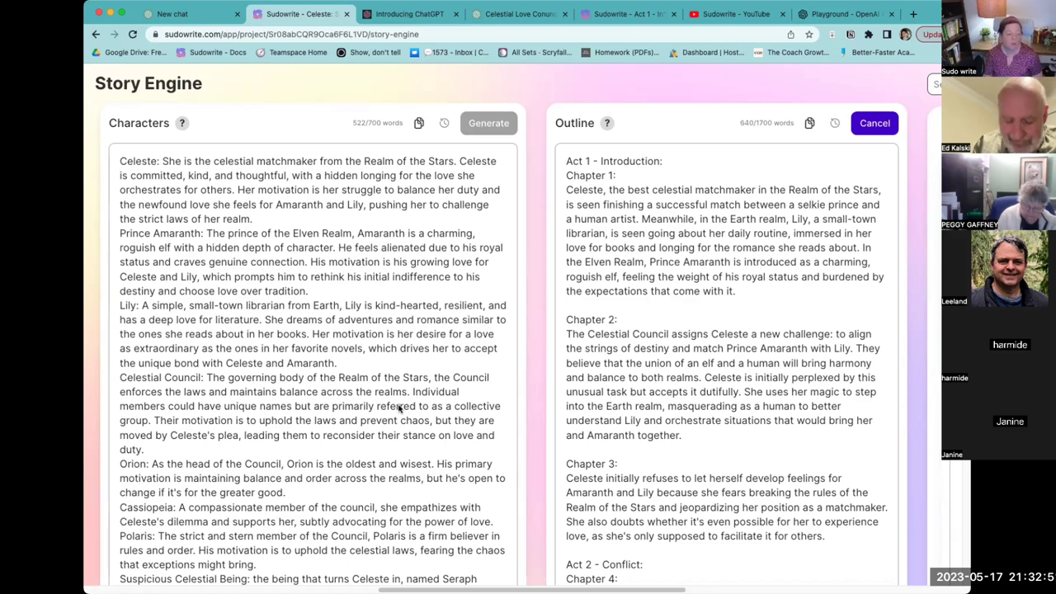
left_click(371, 361)
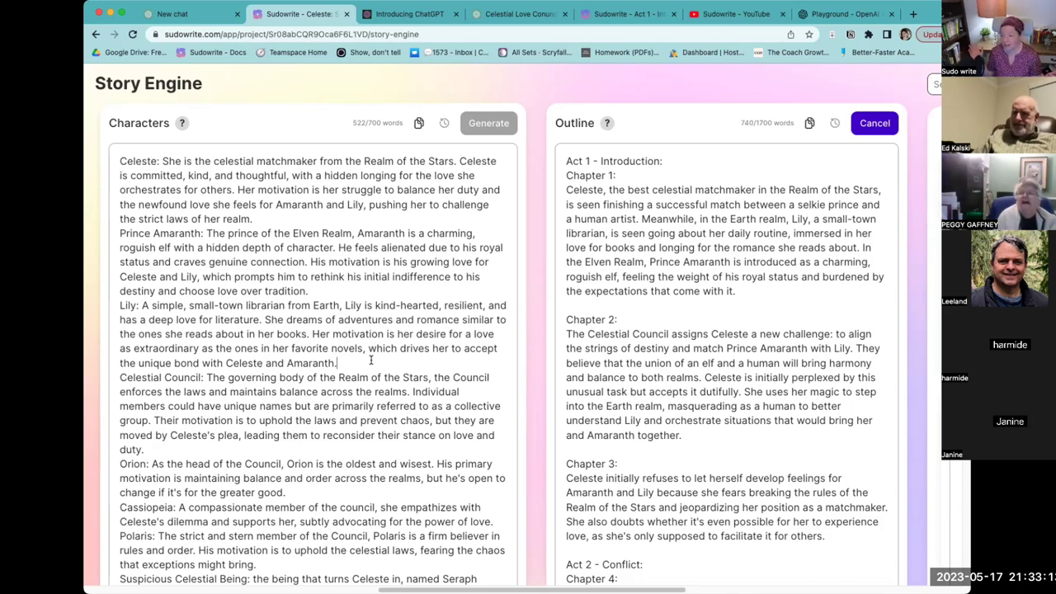
- Append 'When nervous, she quotes from famous literature.' to Lily's character description
left_click(370, 360)
type("When nervou")
type("s, she qu")
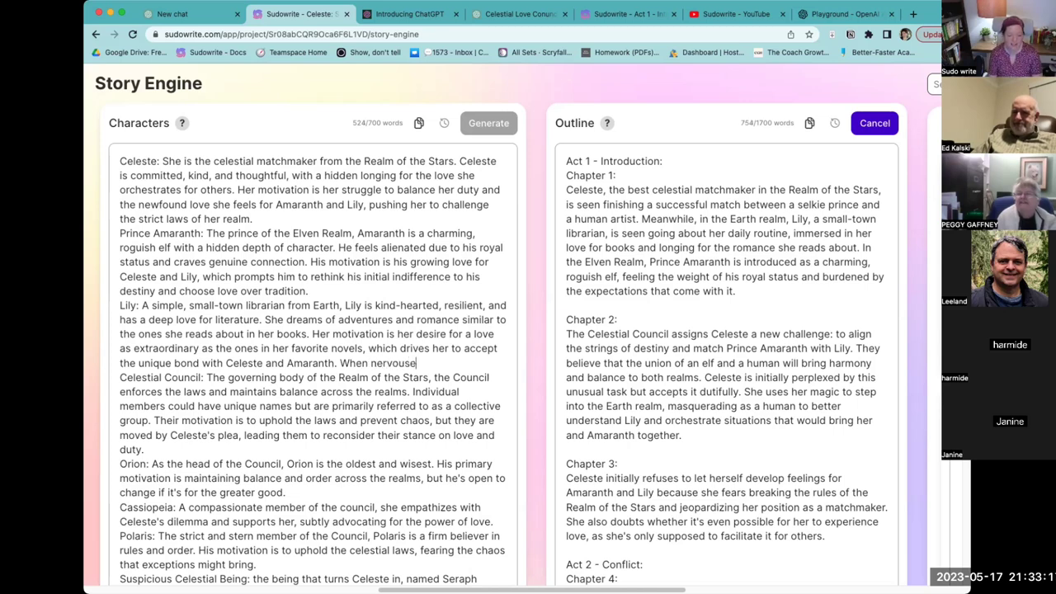
type("o")
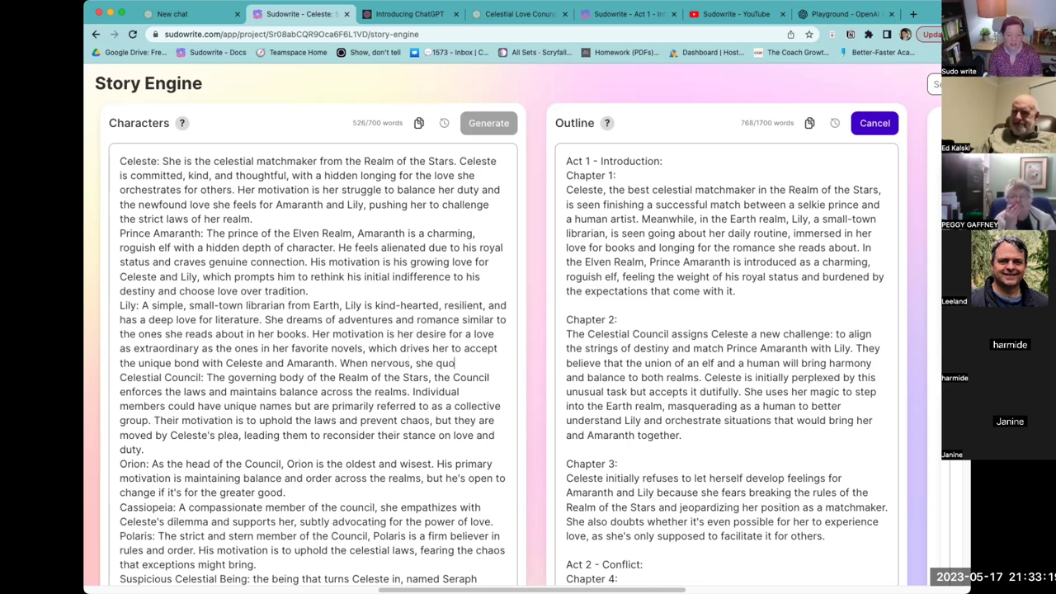
type("tes from famous literary")
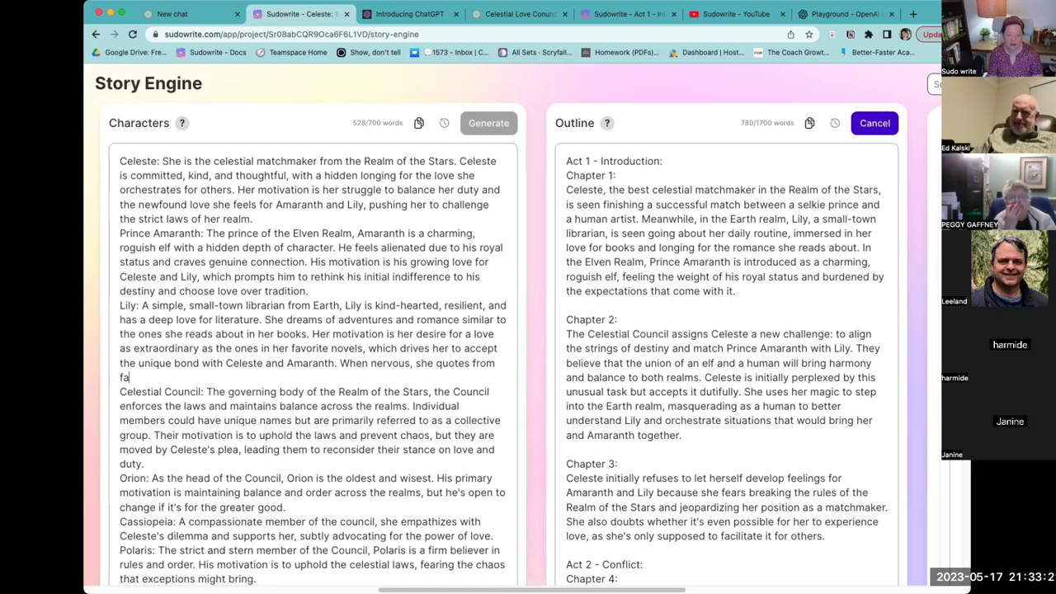
key("BackSpace")
type("tu")
key("BackSpace")
key("BackSpace")
key("BackSpace")
type("ture")
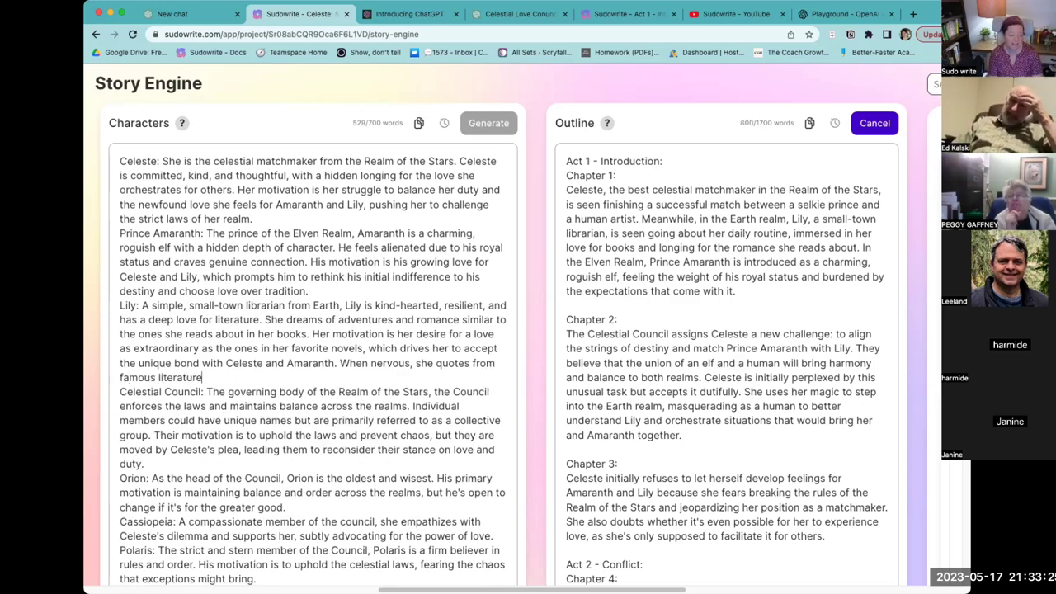
type(".")
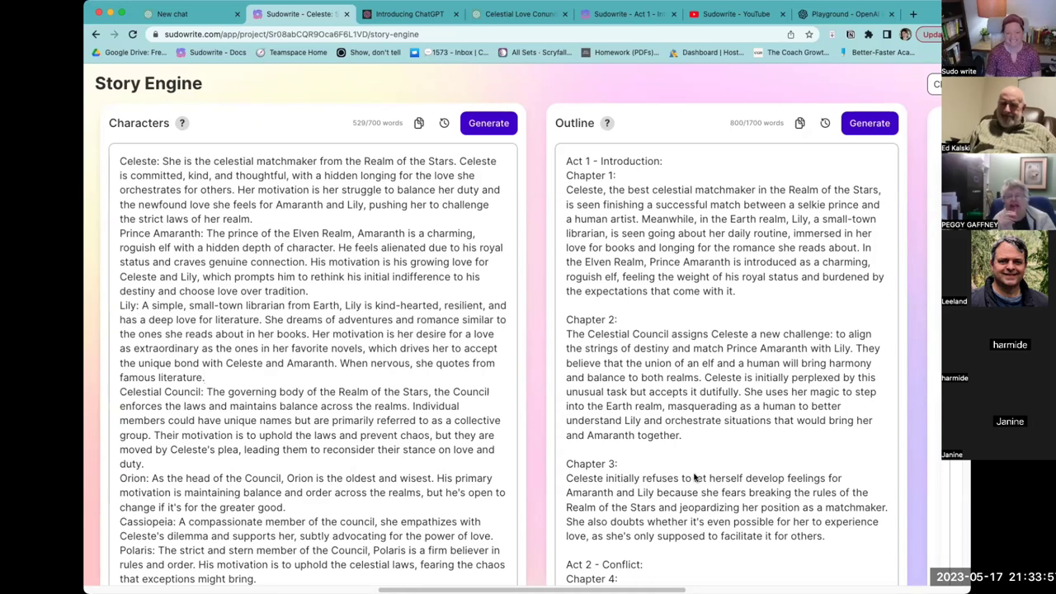
scroll(780, 522, "down", 1)
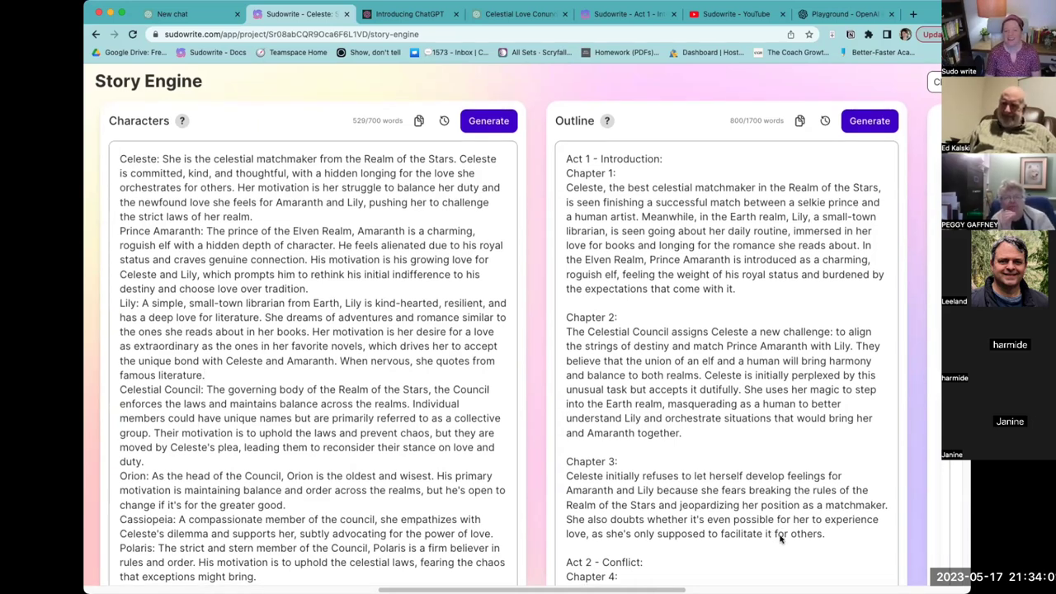
scroll(780, 538, "down", 1)
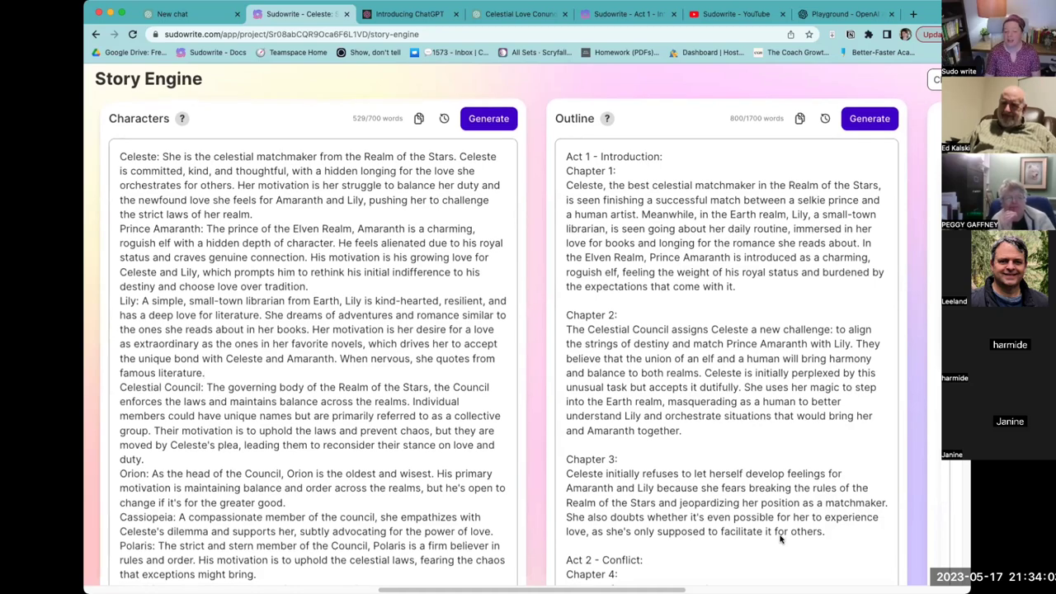
scroll(780, 538, "down", 3)
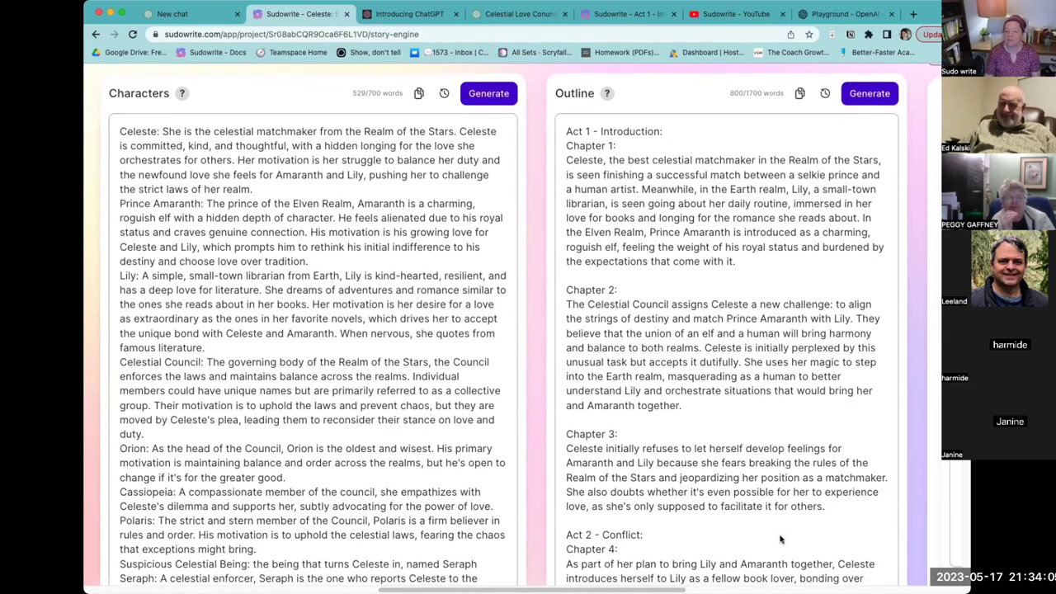
scroll(780, 538, "down", 2)
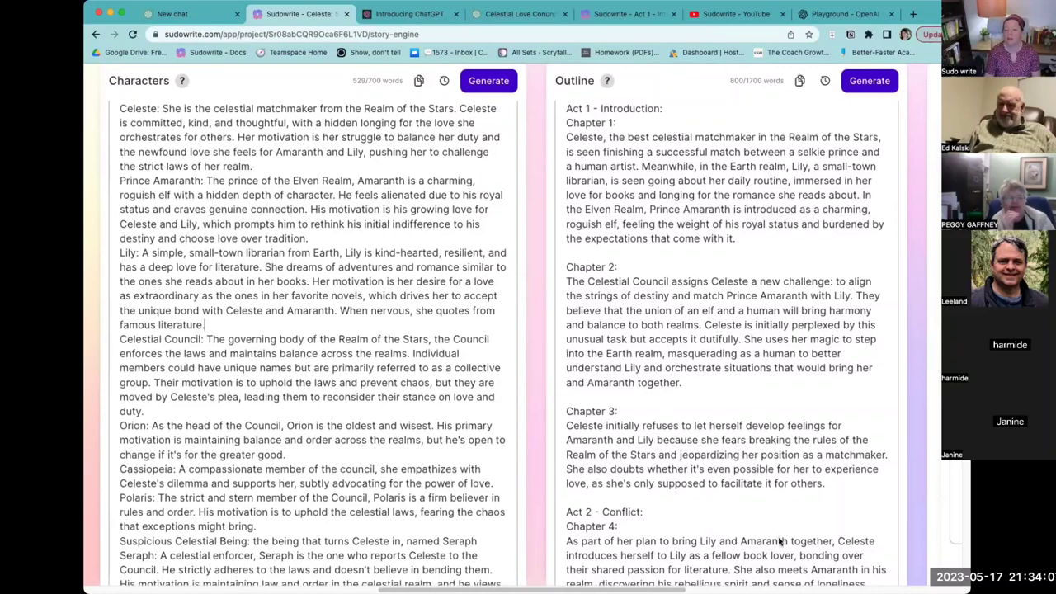
scroll(780, 542, "down", 2)
scroll(779, 541, "up", 3)
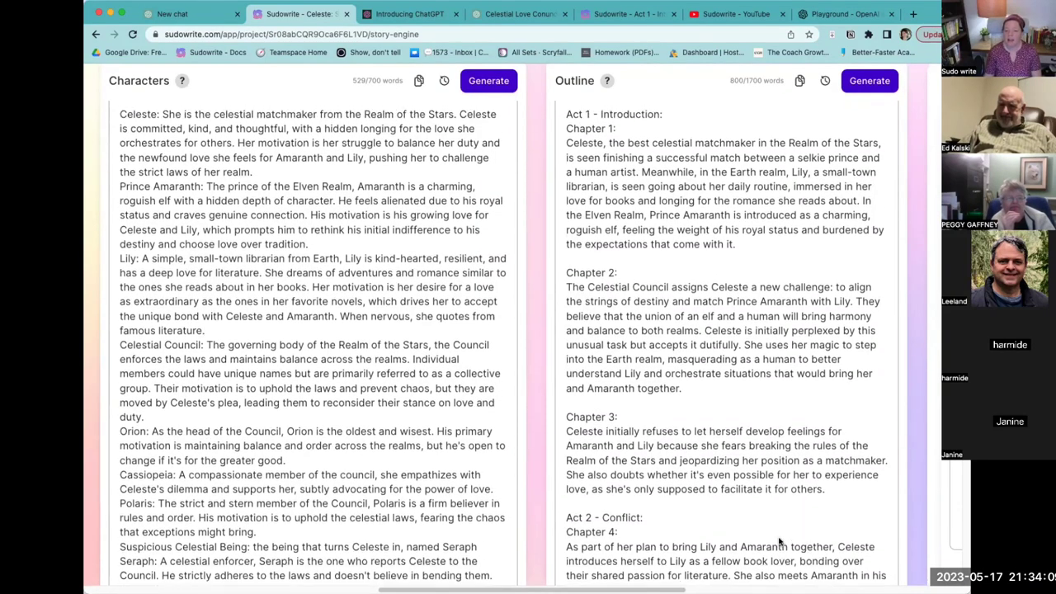
scroll(780, 541, "up", 2)
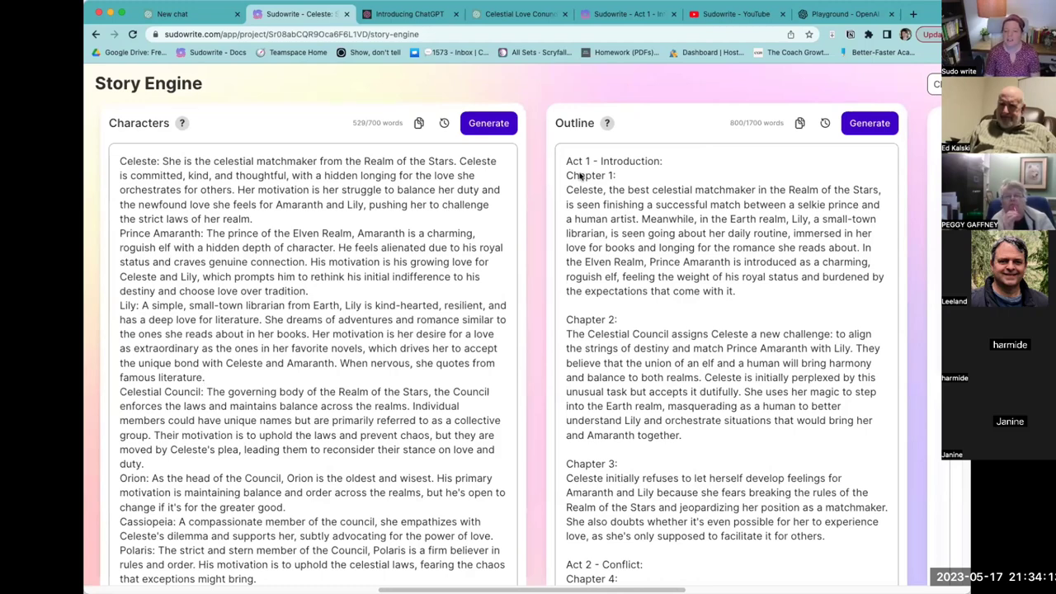
left_click(640, 218)
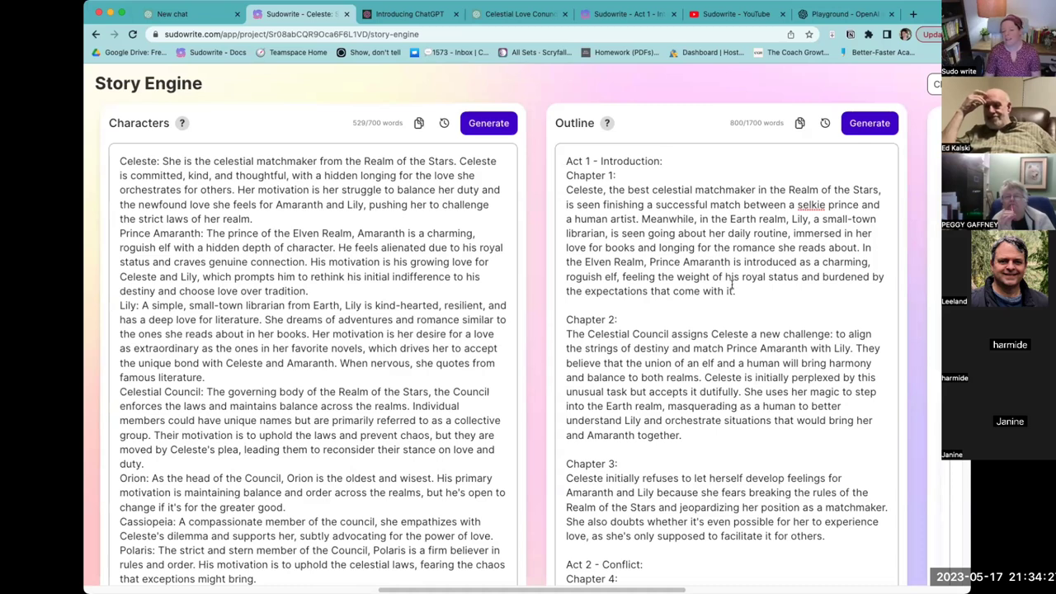
- Highlight the Chapter 1 summary, then read the generated outline down to Chapter 6
left_click_drag(752, 292, 561, 191)
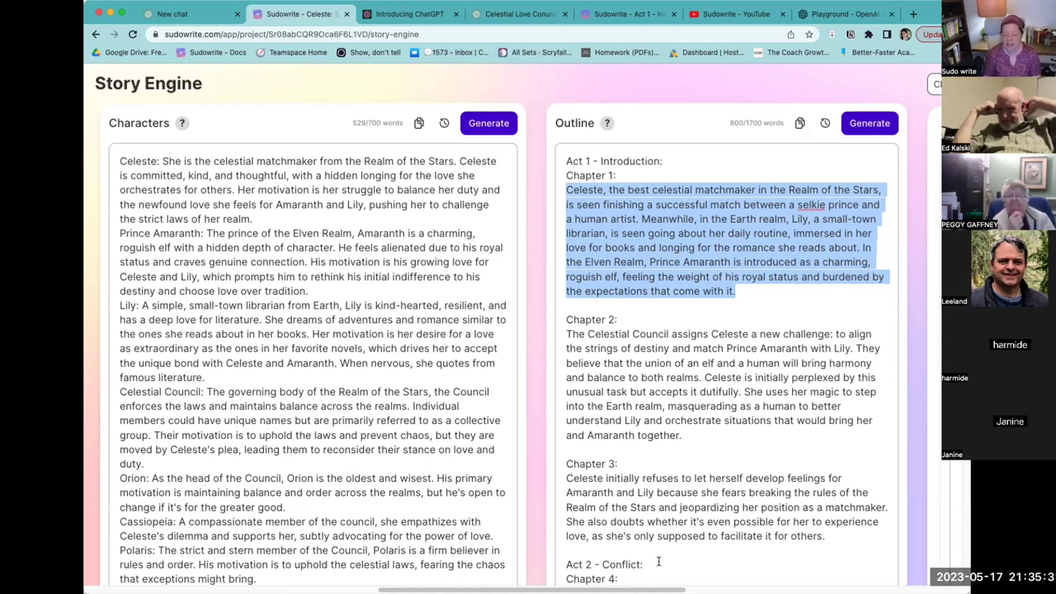
scroll(761, 348, "down", 3)
scroll(762, 349, "down", 2)
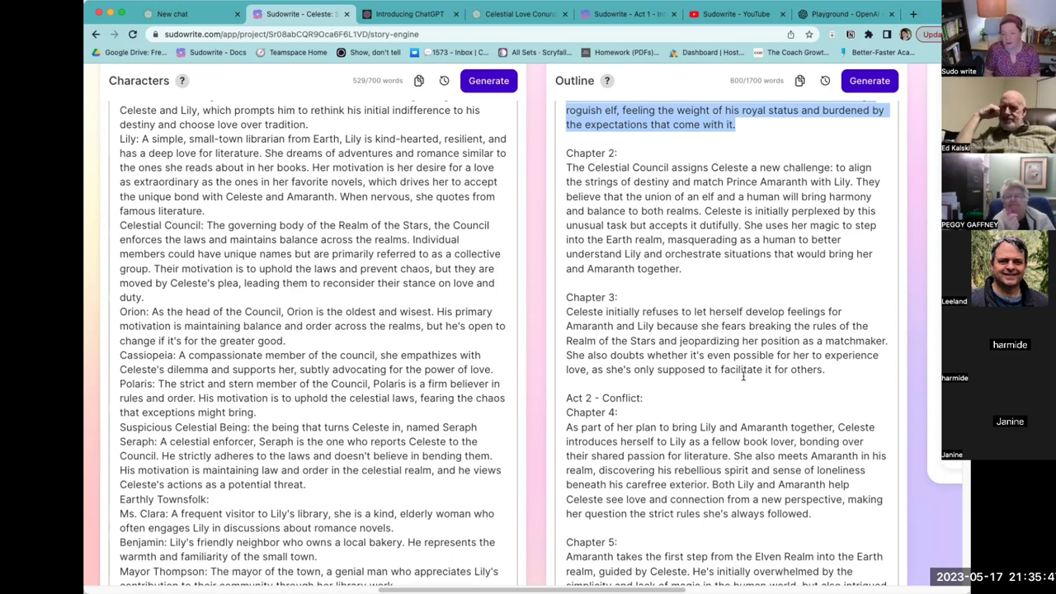
scroll(742, 376, "down", 3)
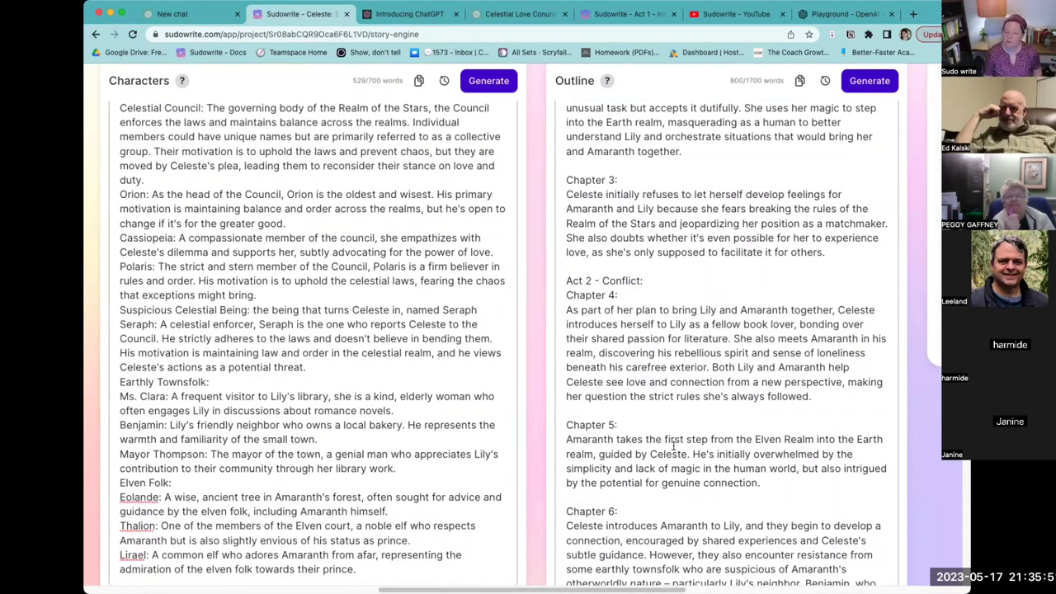
scroll(670, 448, "down", 1)
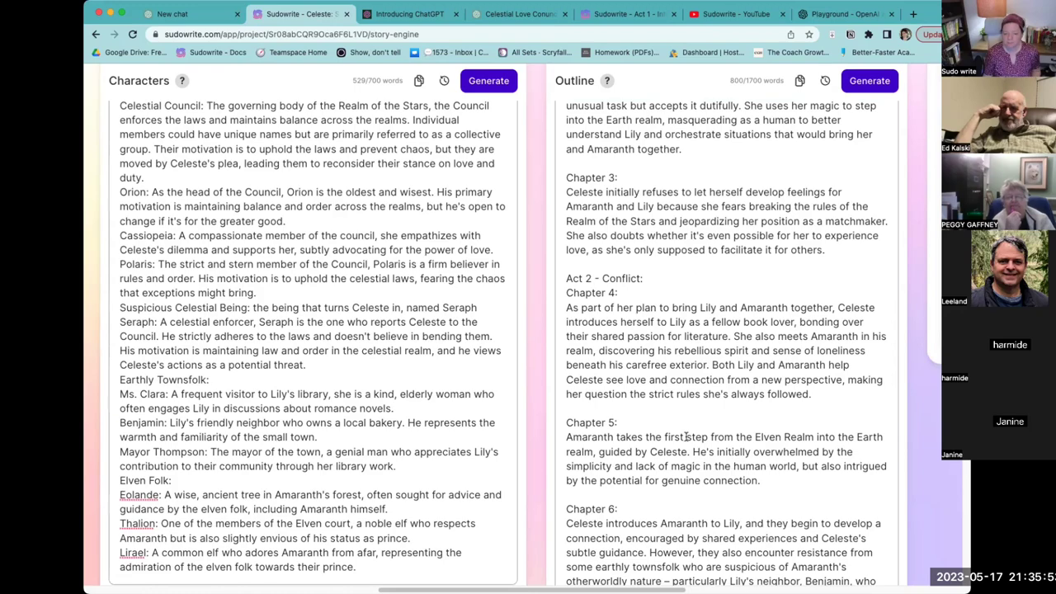
scroll(717, 457, "down", 2)
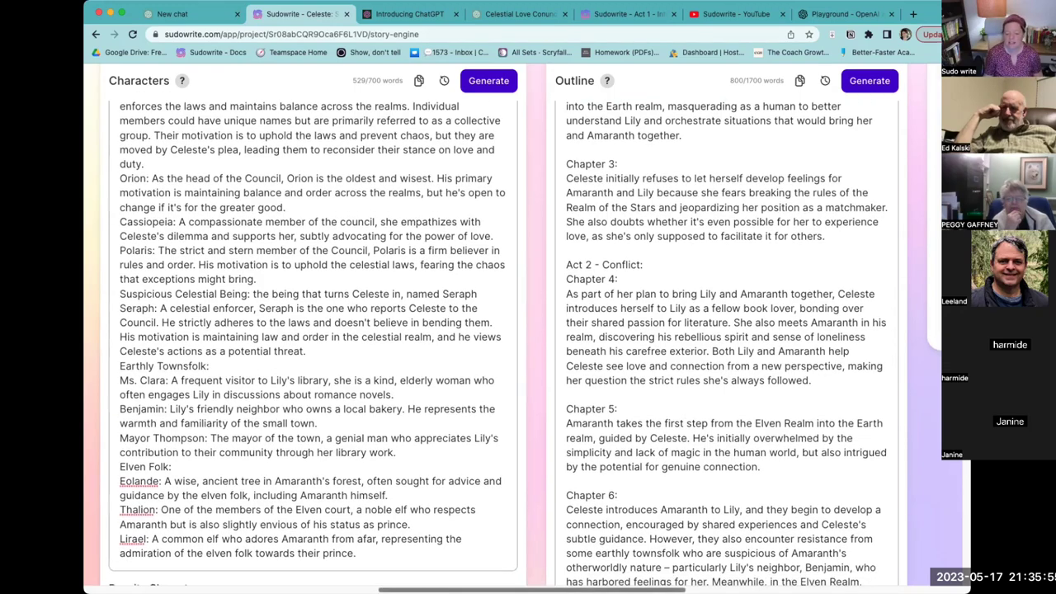
scroll(716, 456, "right", 5)
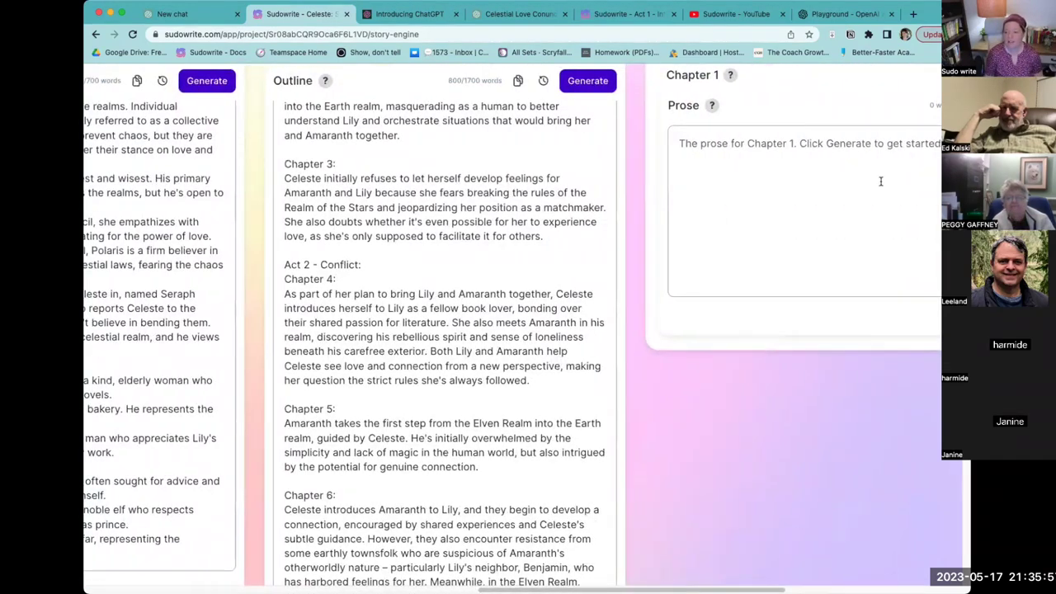
- Copy the full BETTER OUTLINE text, Act 1 through Chapter 15, and return to the Story Engine
left_click(880, 181)
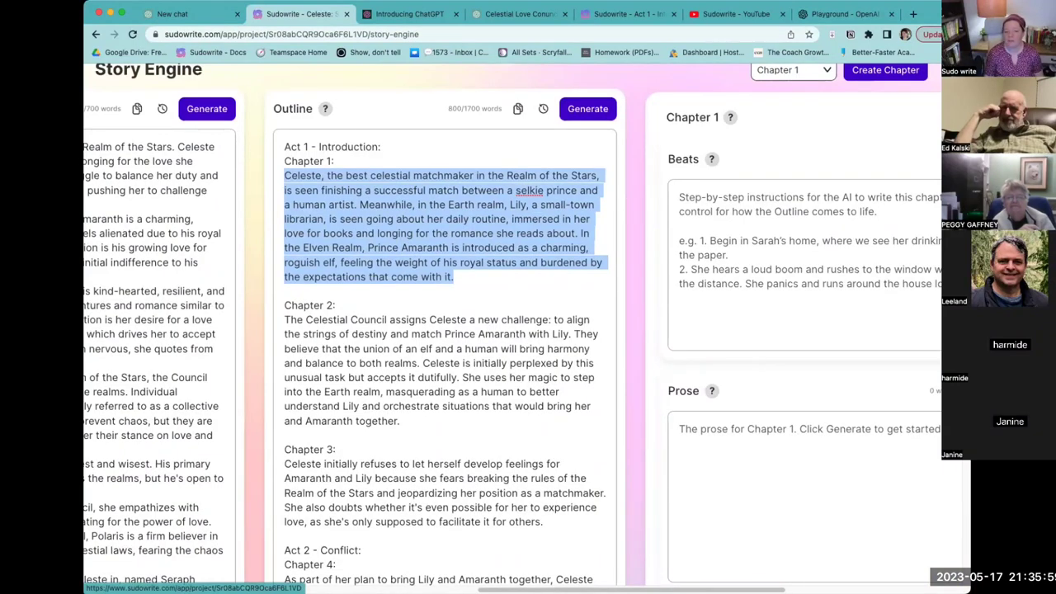
key("super+bracketleft")
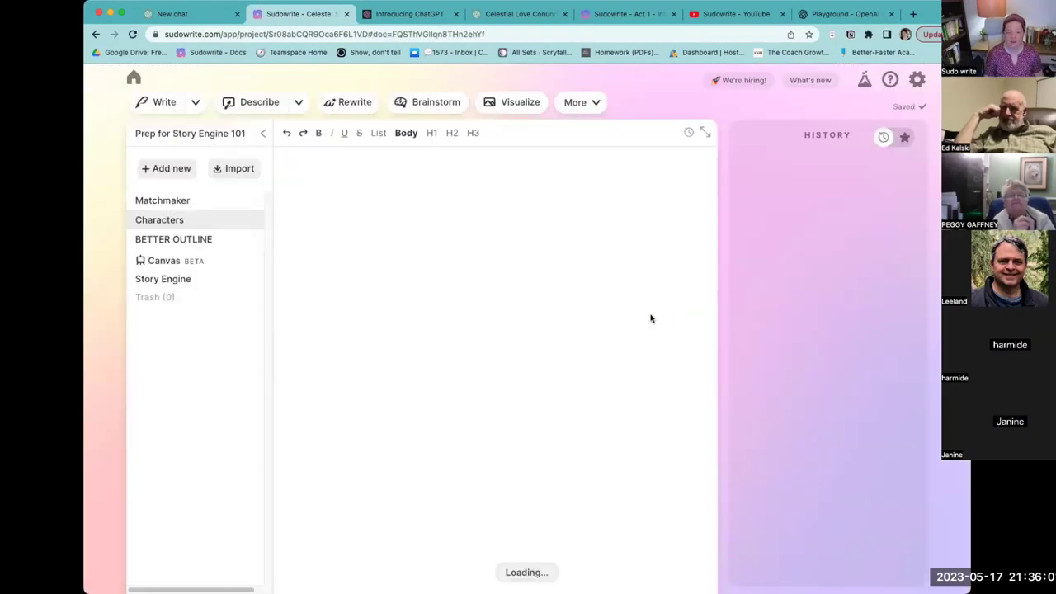
left_click(165, 241)
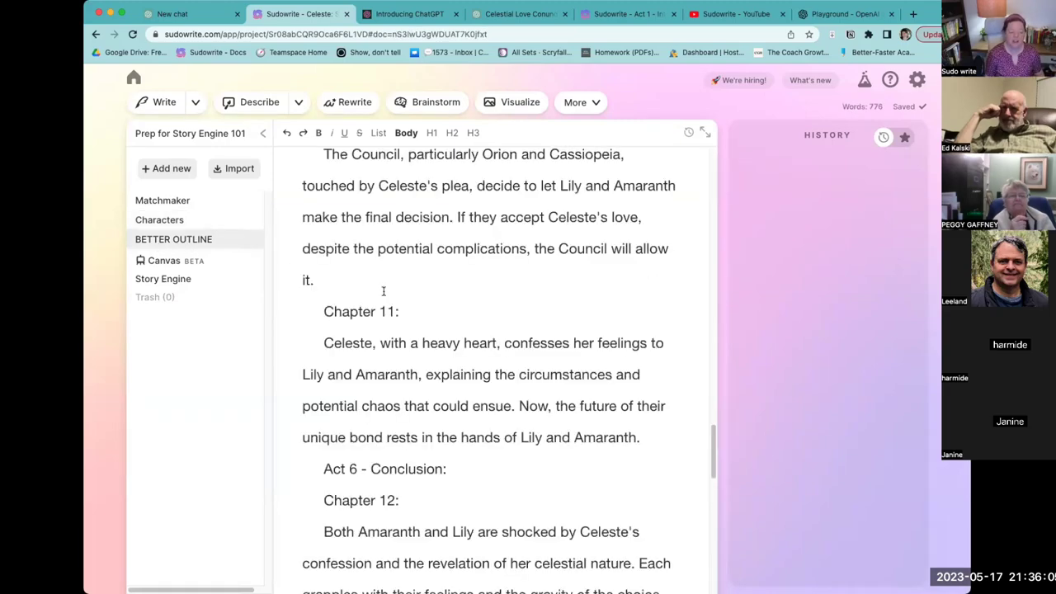
scroll(383, 292, "up", 20)
left_click_drag(327, 180, 658, 546)
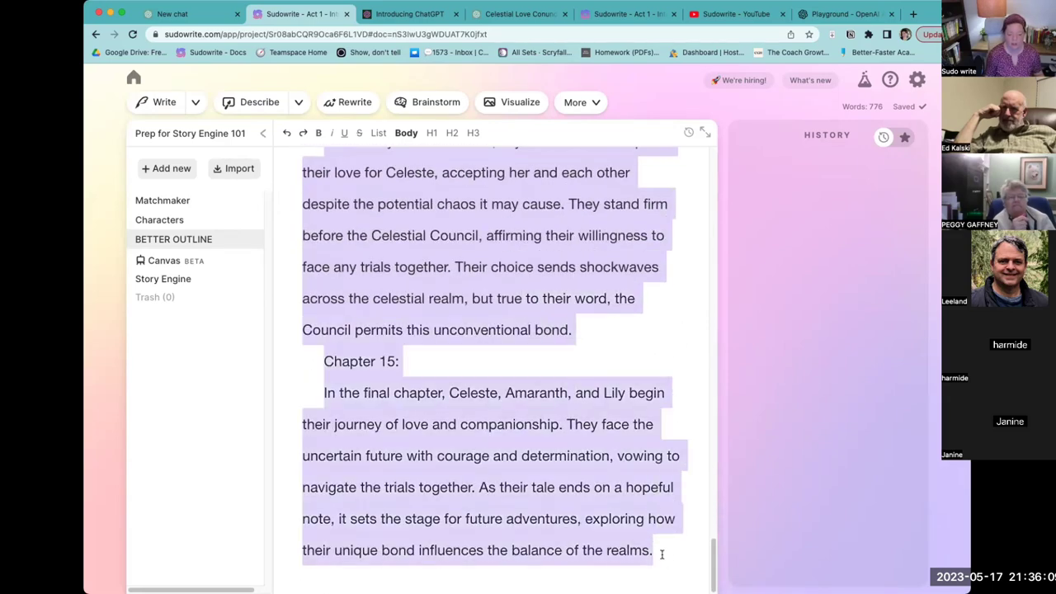
key("super+a")
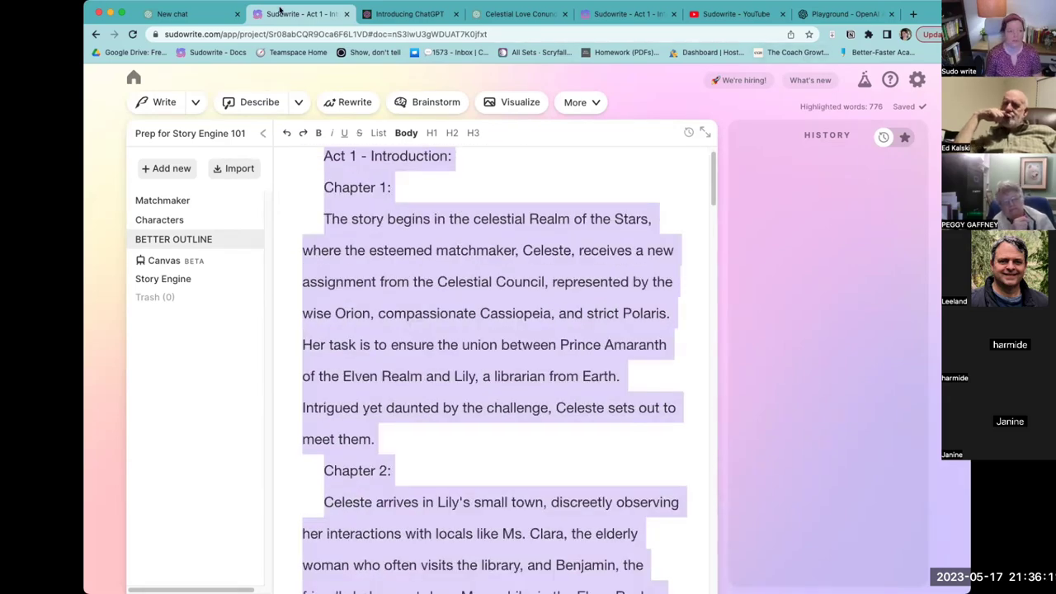
left_click(181, 279)
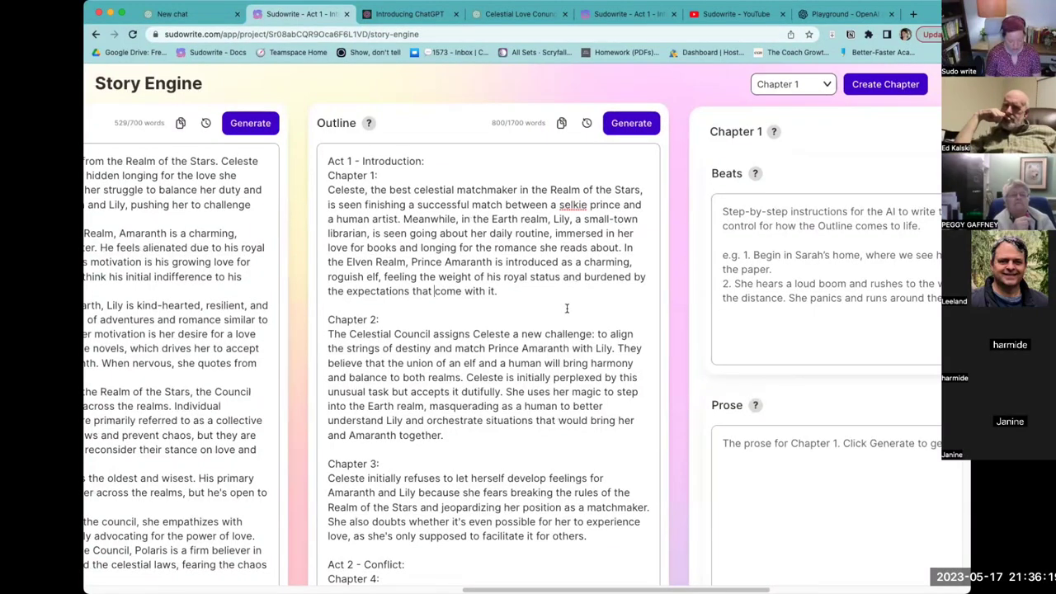
- Delete all Outline text, then restore the latest saved outline version from History
key("super+a")
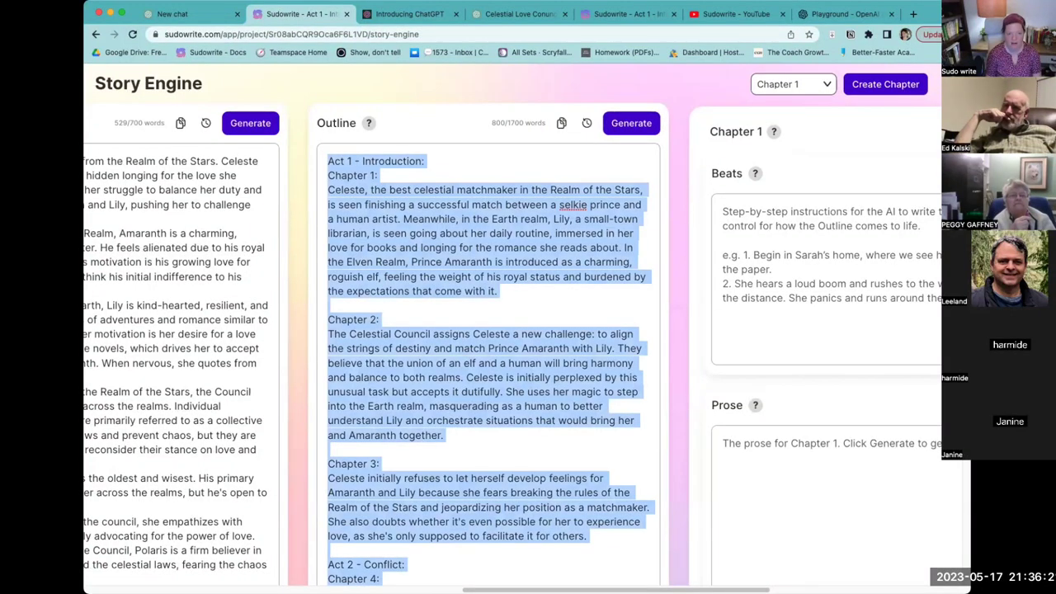
key("BackSpace")
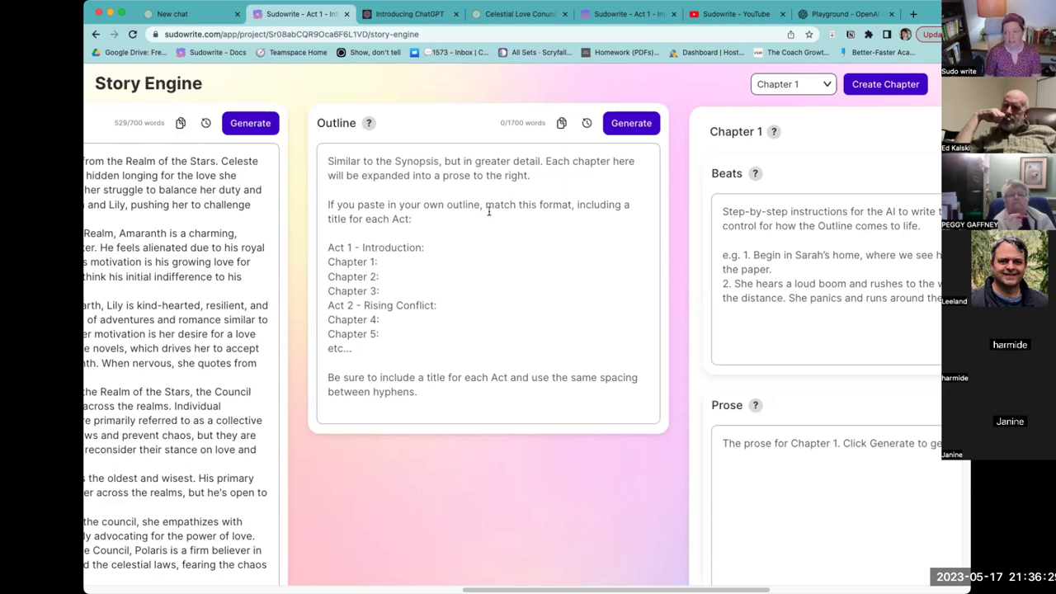
left_click(588, 124)
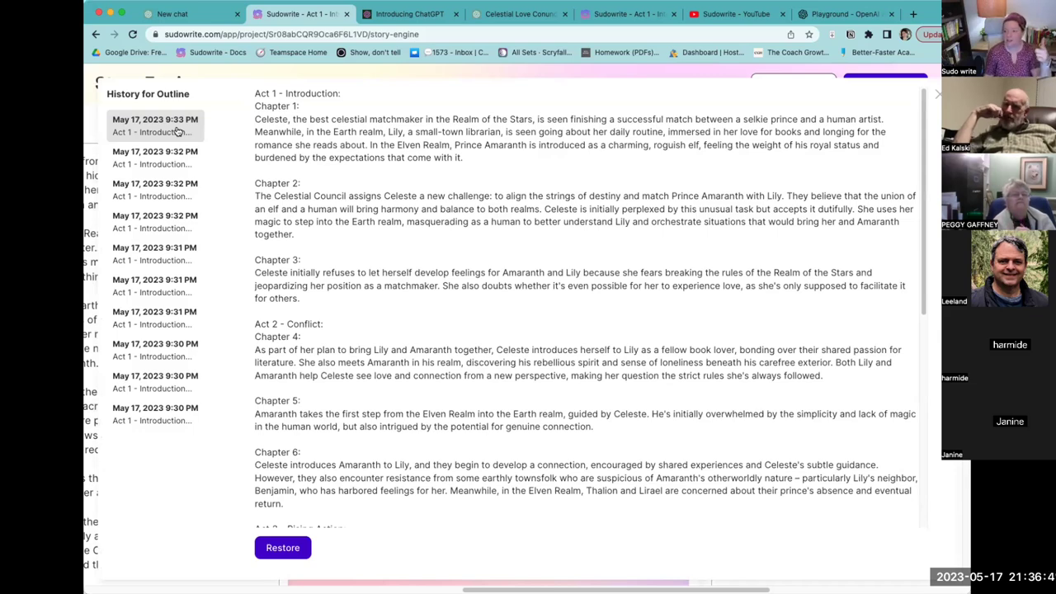
left_click(282, 548)
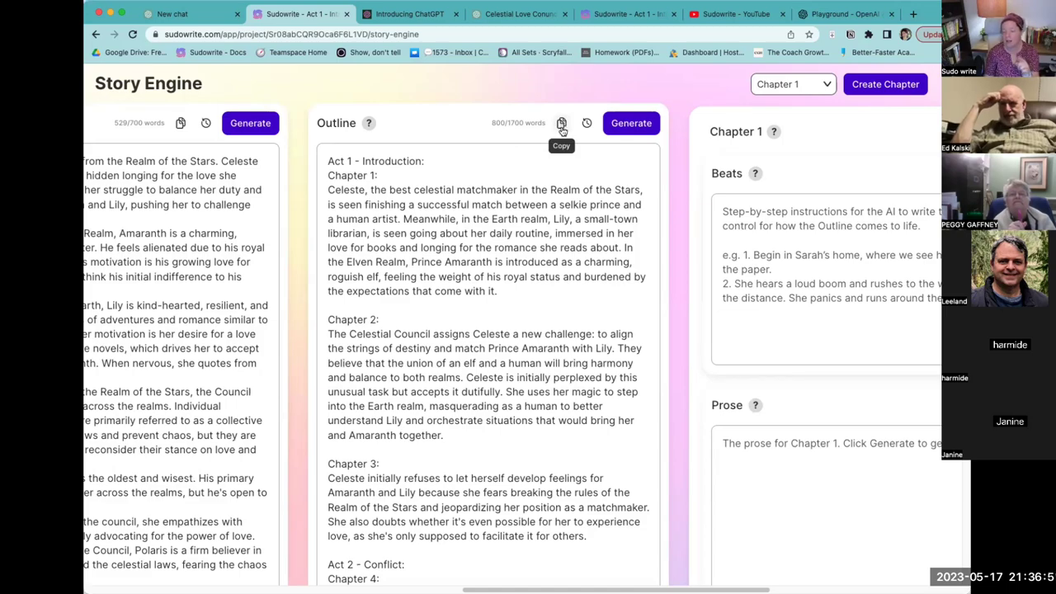
scroll(584, 274, "down", 15)
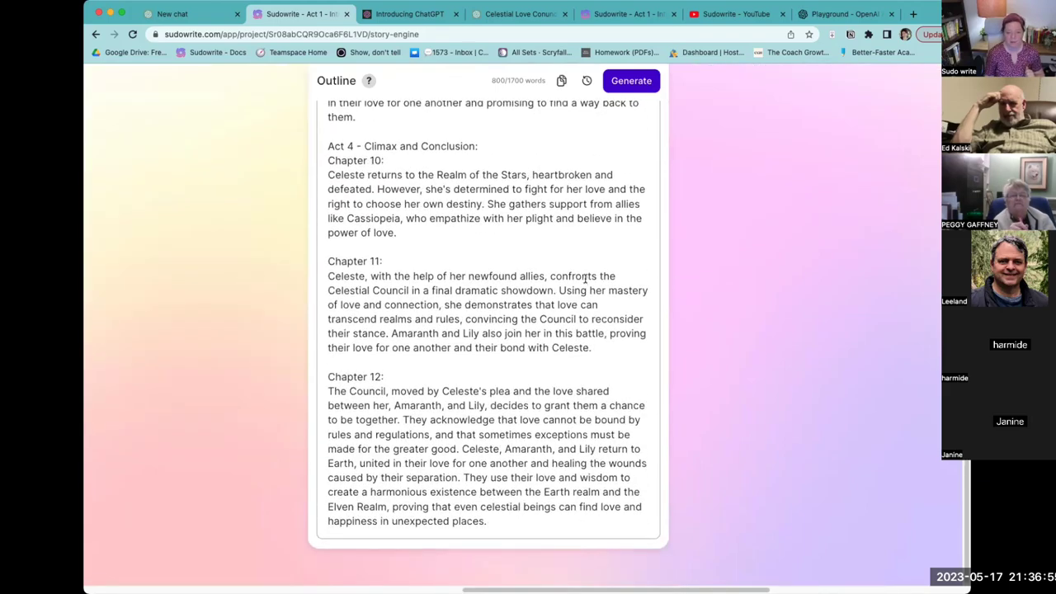
scroll(585, 279, "up", 15)
scroll(585, 279, "down", 15)
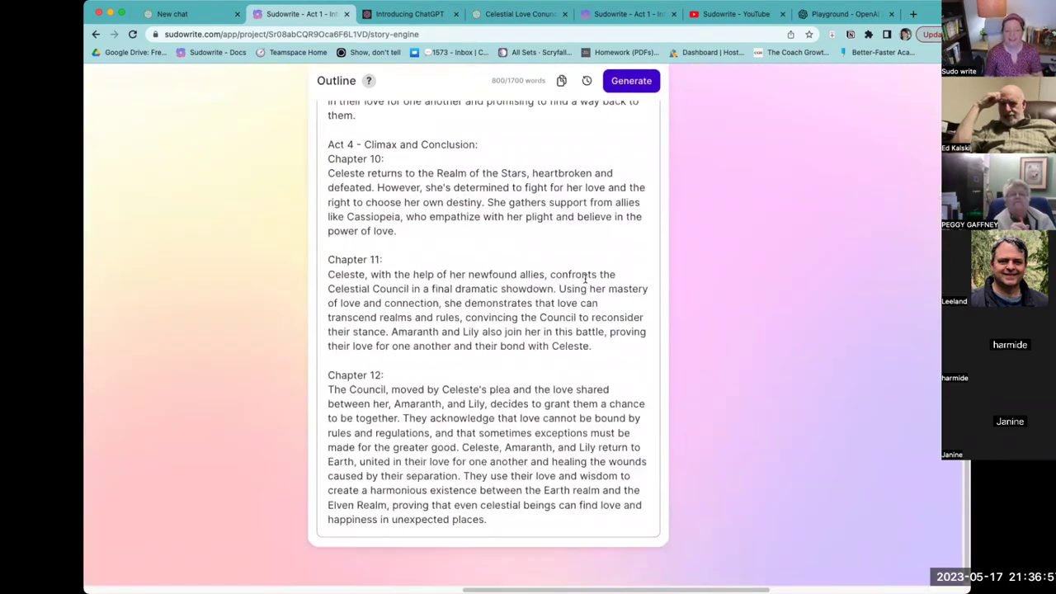
scroll(600, 424, "up", 15)
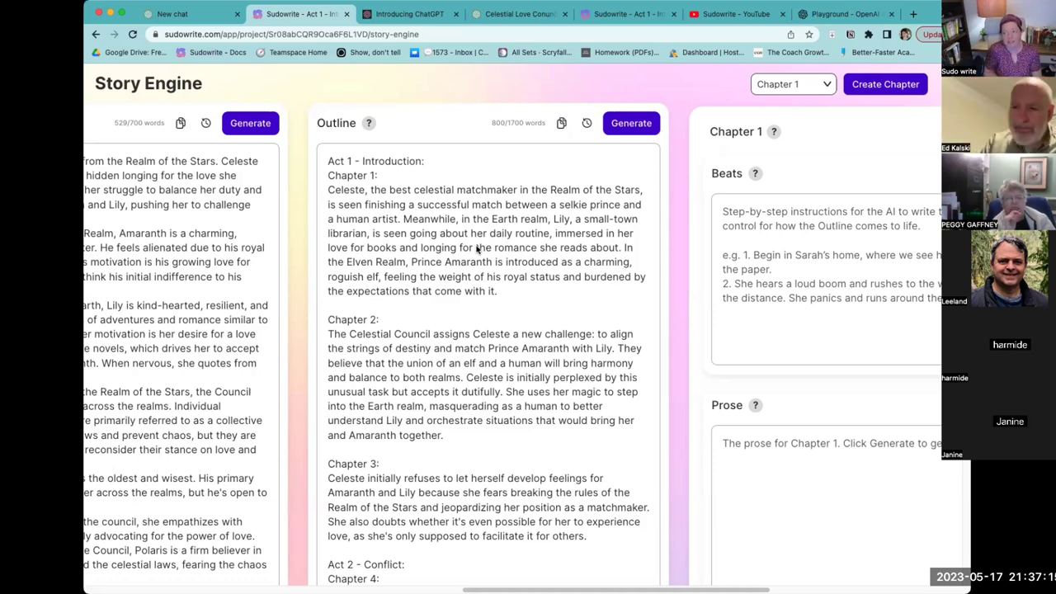
left_click(493, 233)
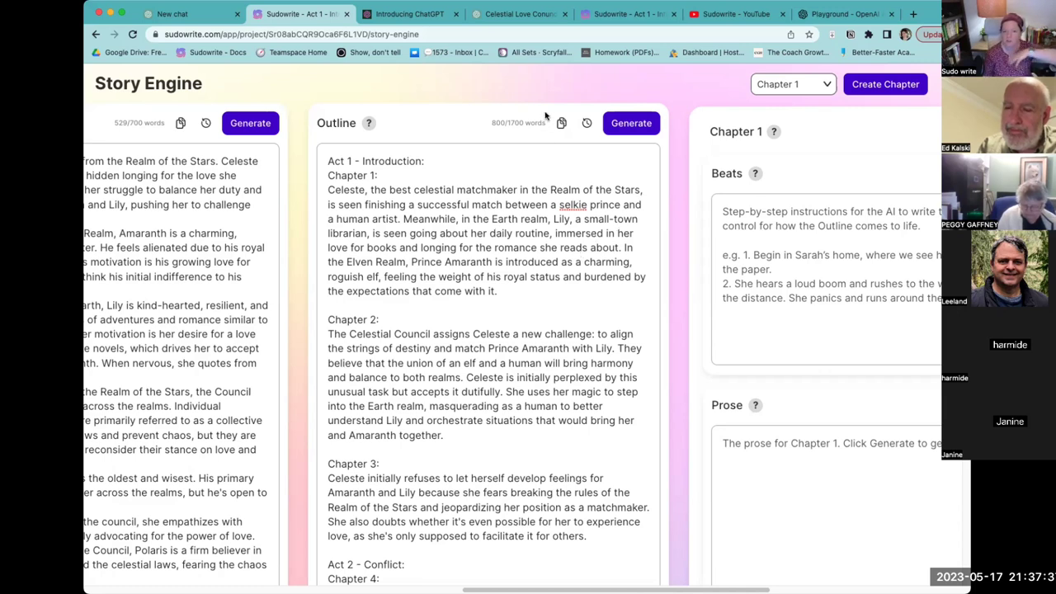
- Swap the Outline contents for the pasted 776-word custom chapter-by-chapter outline
left_click(523, 234)
key("super+a")
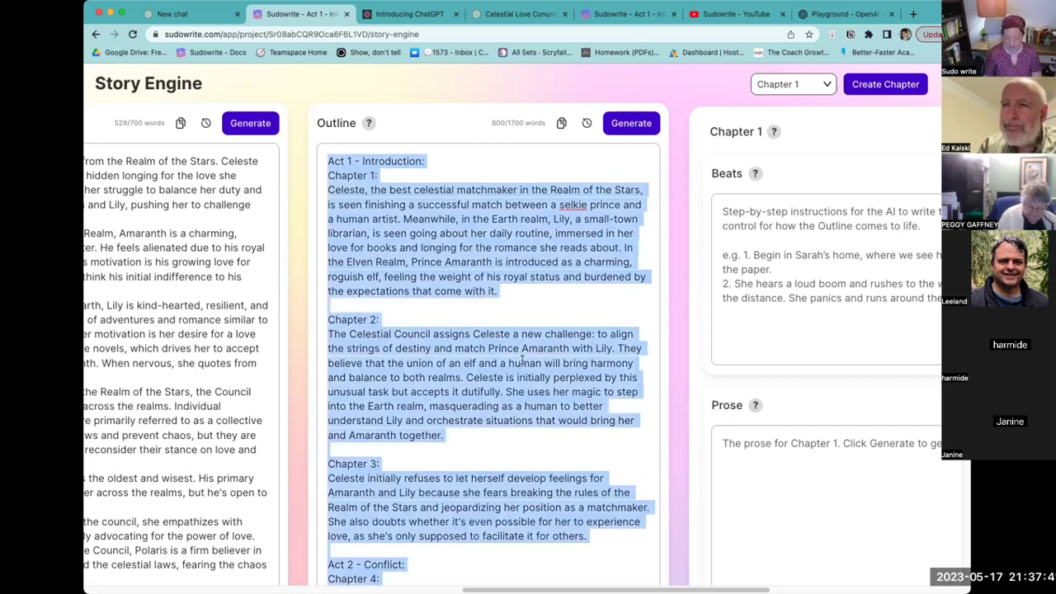
key("BackSpace")
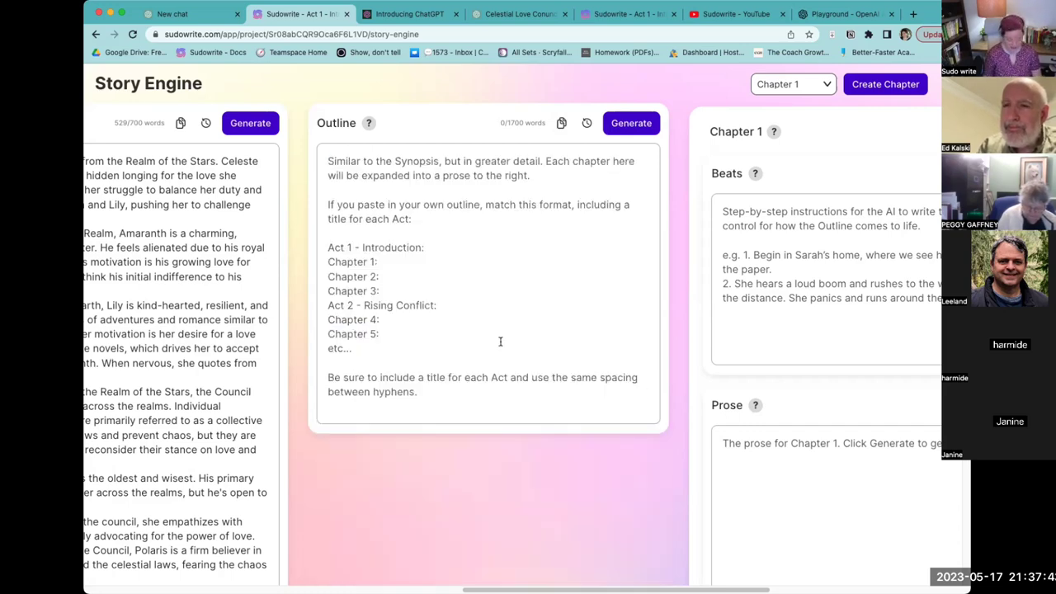
key("super+v")
scroll(602, 412, "up", 15)
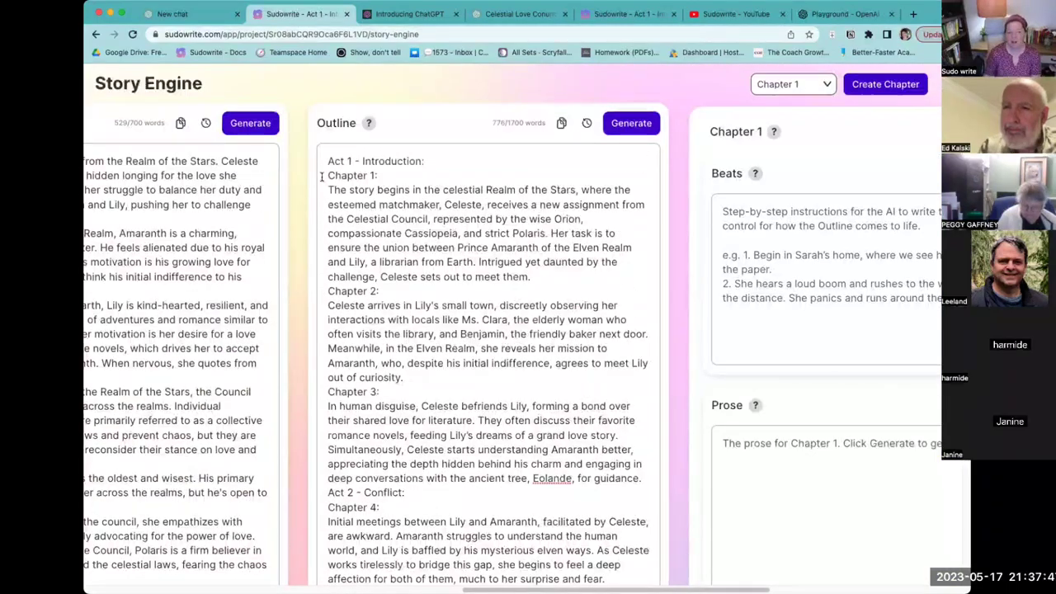
- Highlight 'Act 1' and 'Introduction' in the outline's first line
left_click_drag(328, 161, 360, 161)
left_click(359, 161)
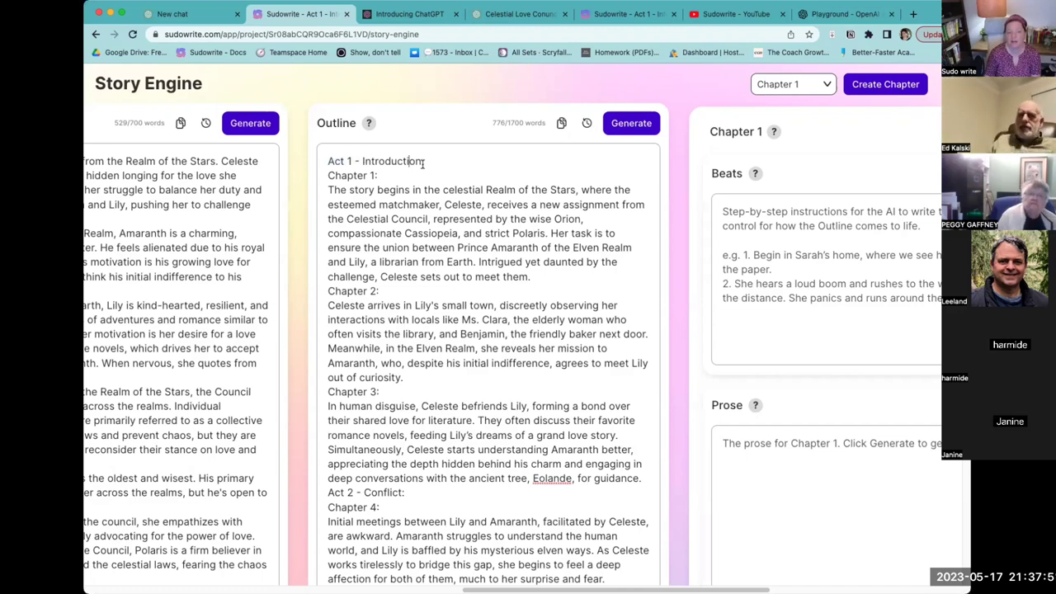
left_click_drag(423, 161, 360, 163)
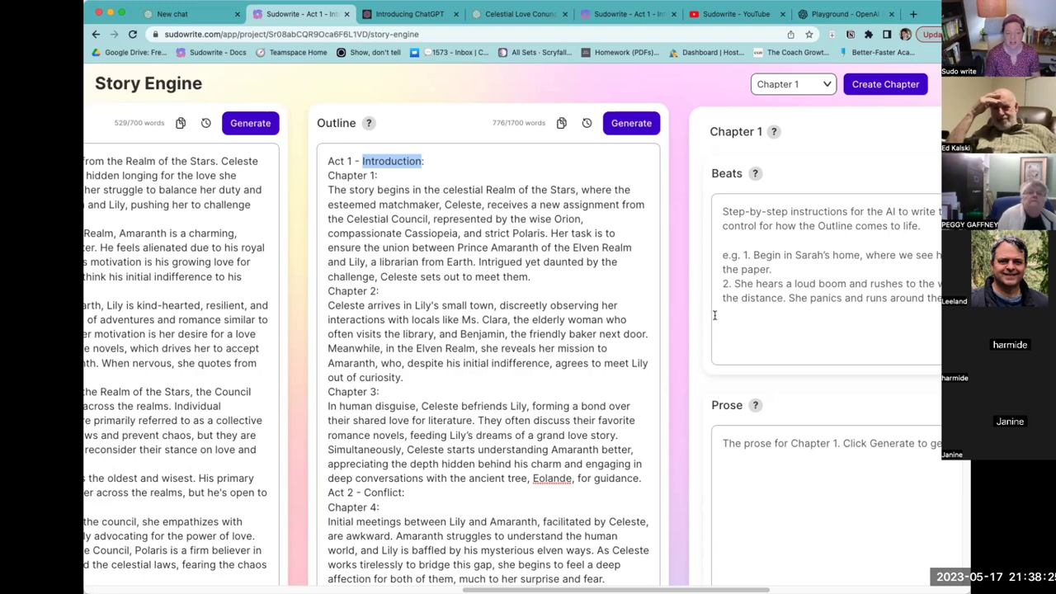
left_click(534, 276)
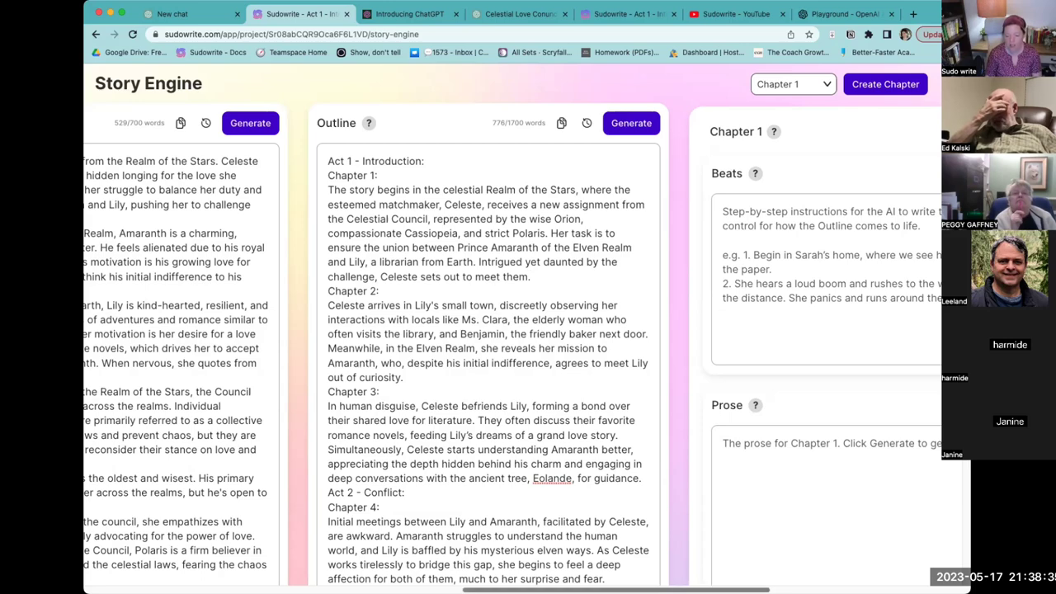
scroll(490, 265, "right", 5)
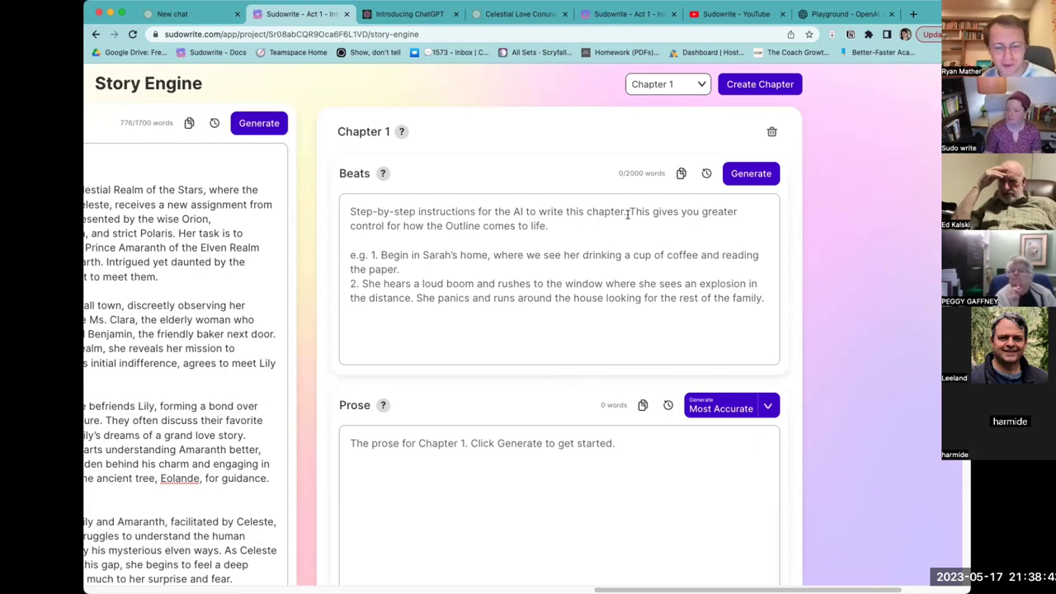
scroll(670, 459, "left", 5)
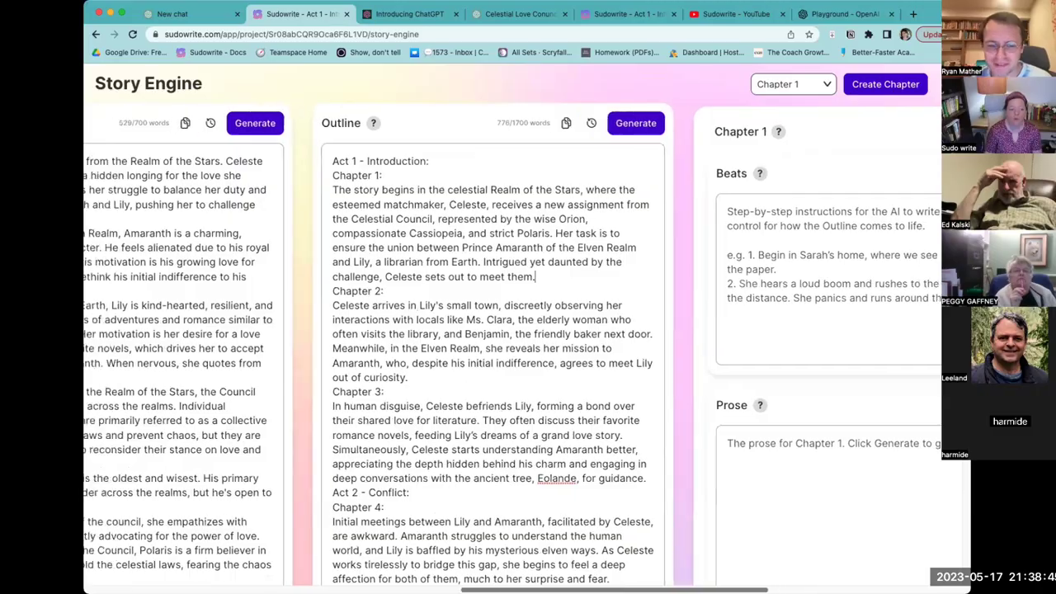
scroll(670, 459, "left", 1)
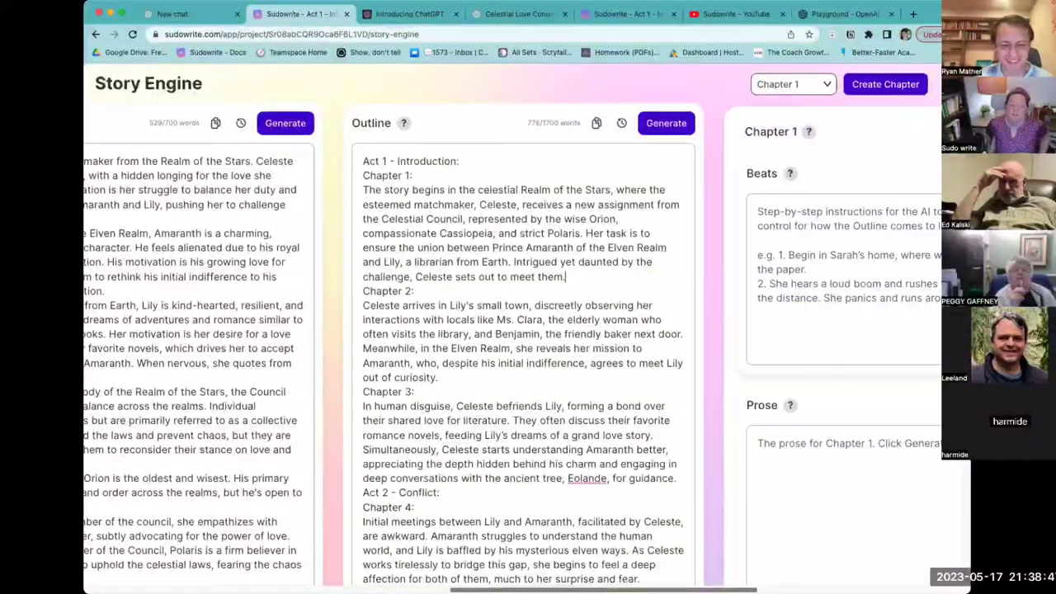
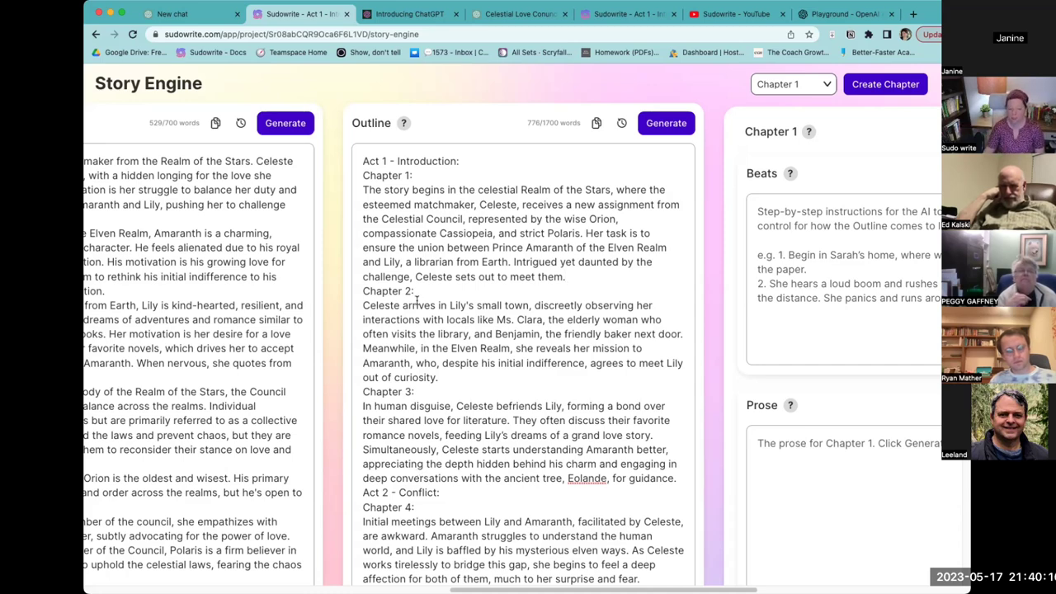
- Highlight the outline's Introduction heading, the Chapter 1 paragraph opening and the Act 6 heading
left_click_drag(399, 161, 453, 165)
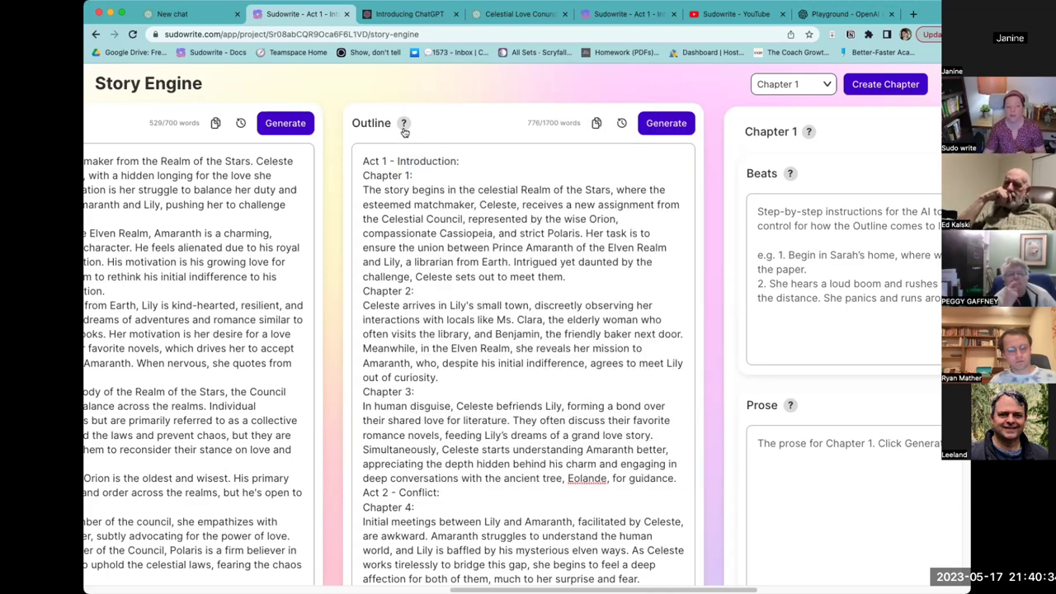
mouse_move(402, 126)
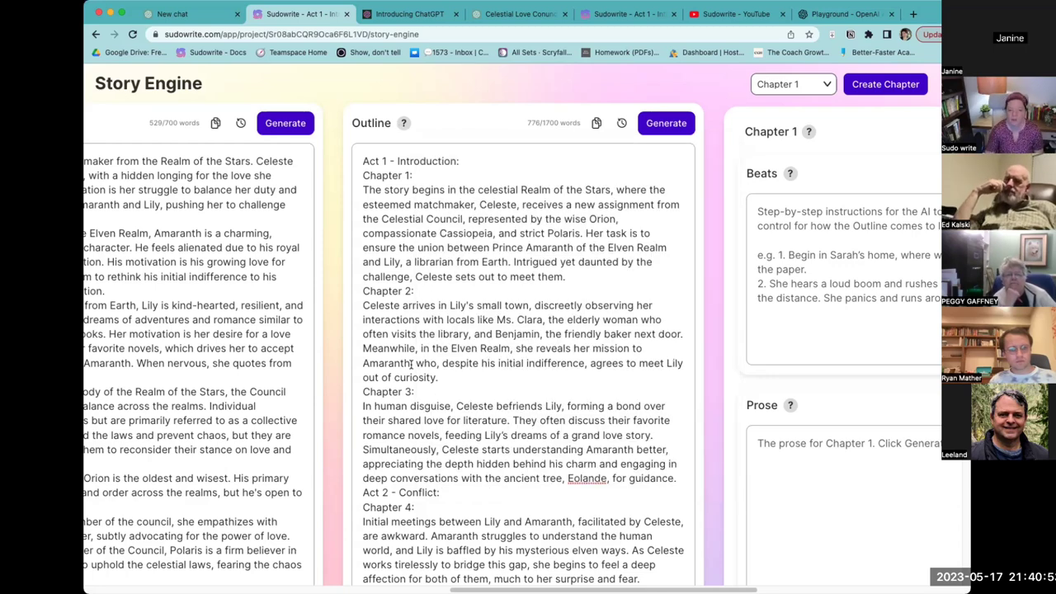
left_click_drag(363, 190, 604, 275)
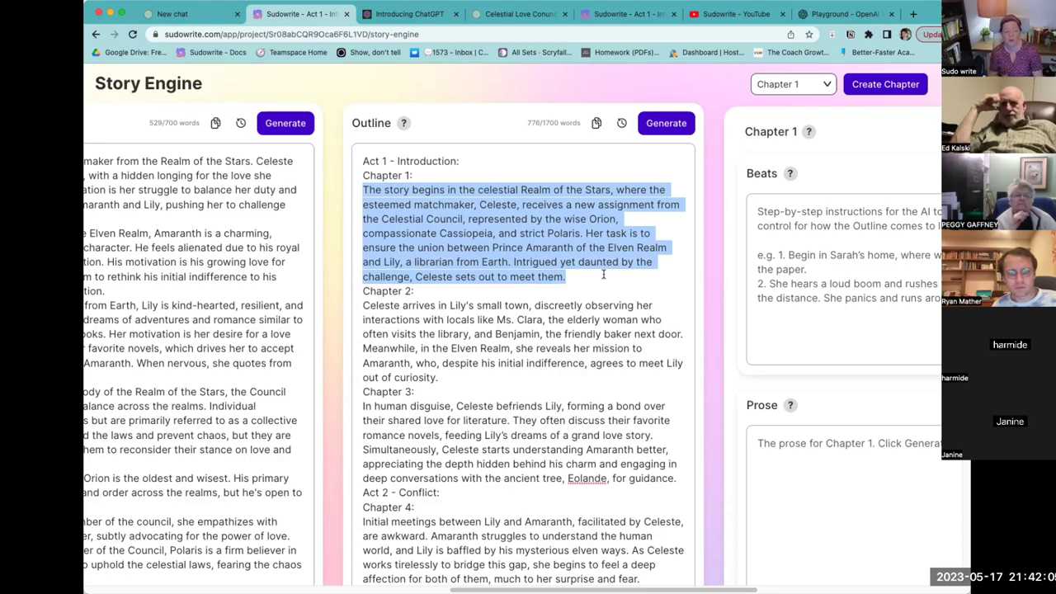
scroll(603, 275, "down", 20)
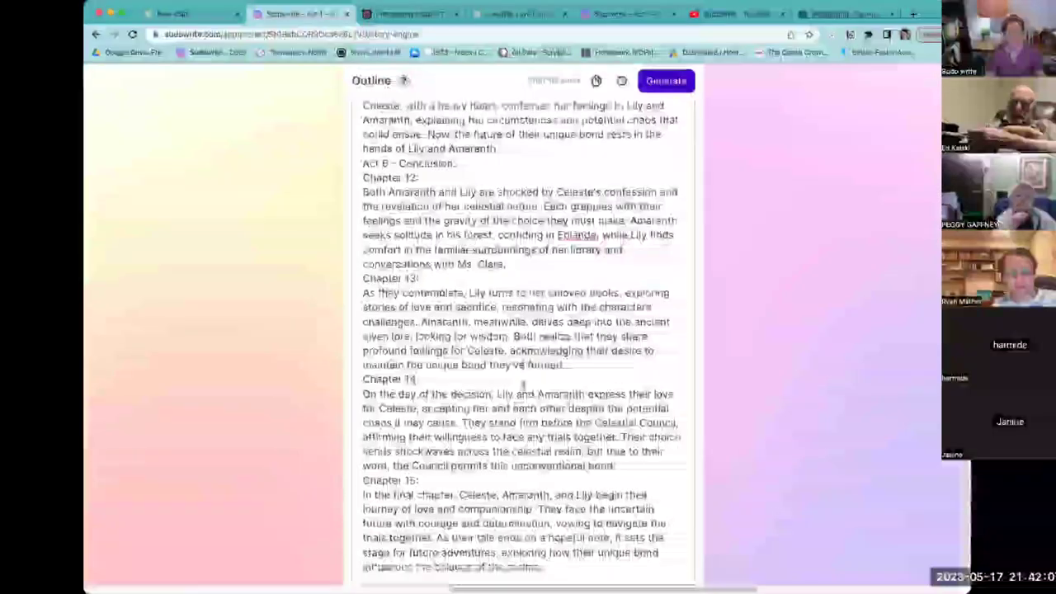
scroll(522, 383, "up", 3)
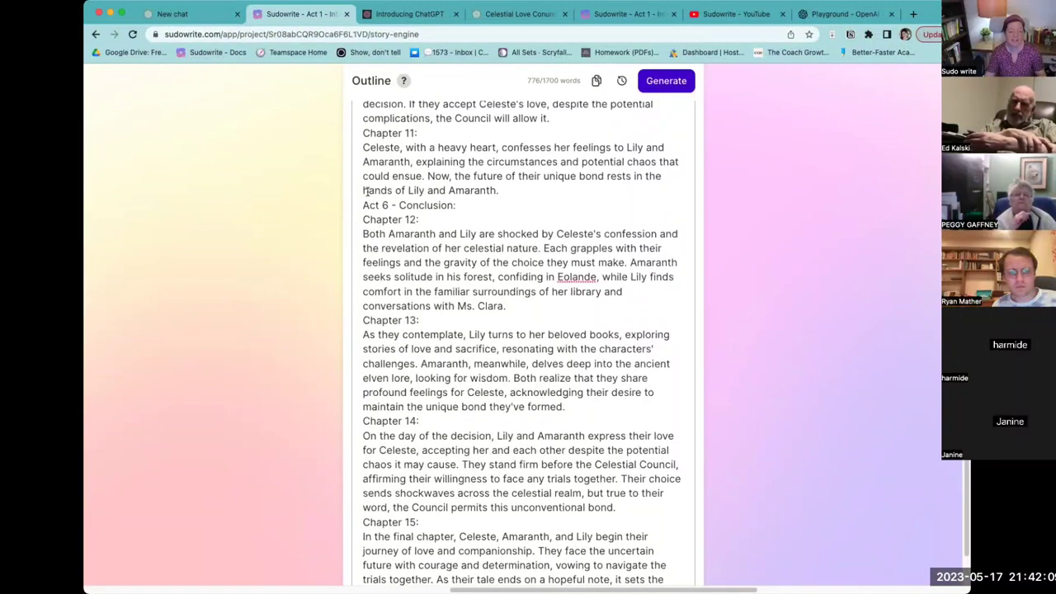
left_click_drag(363, 203, 386, 205)
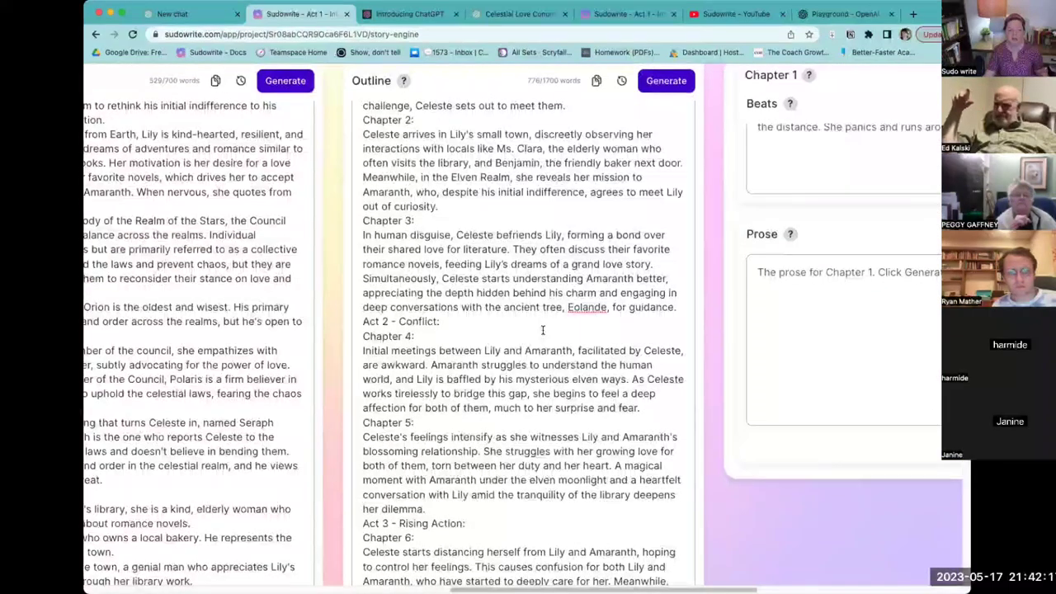
- Scroll through the outline and place the cursor after the Chapter 1 paragraph
scroll(542, 328, "down", 5)
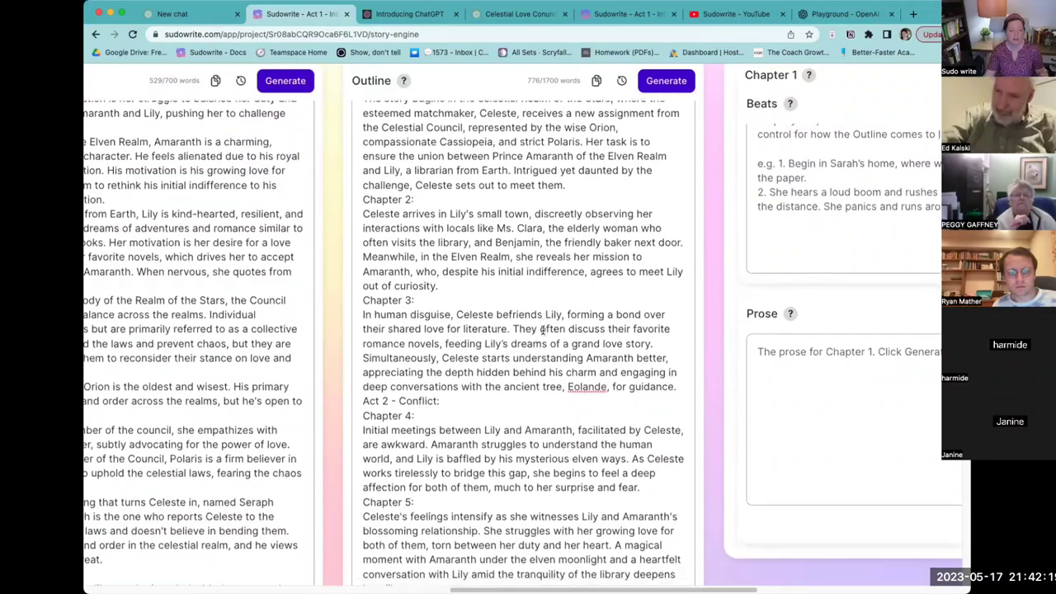
scroll(542, 328, "down", 10)
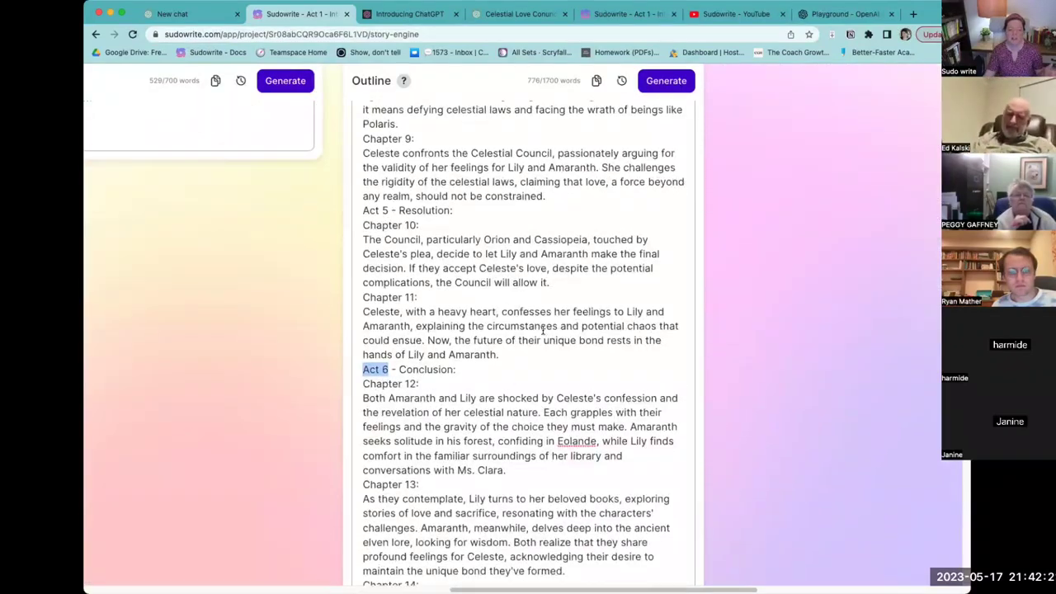
scroll(542, 328, "up", 3)
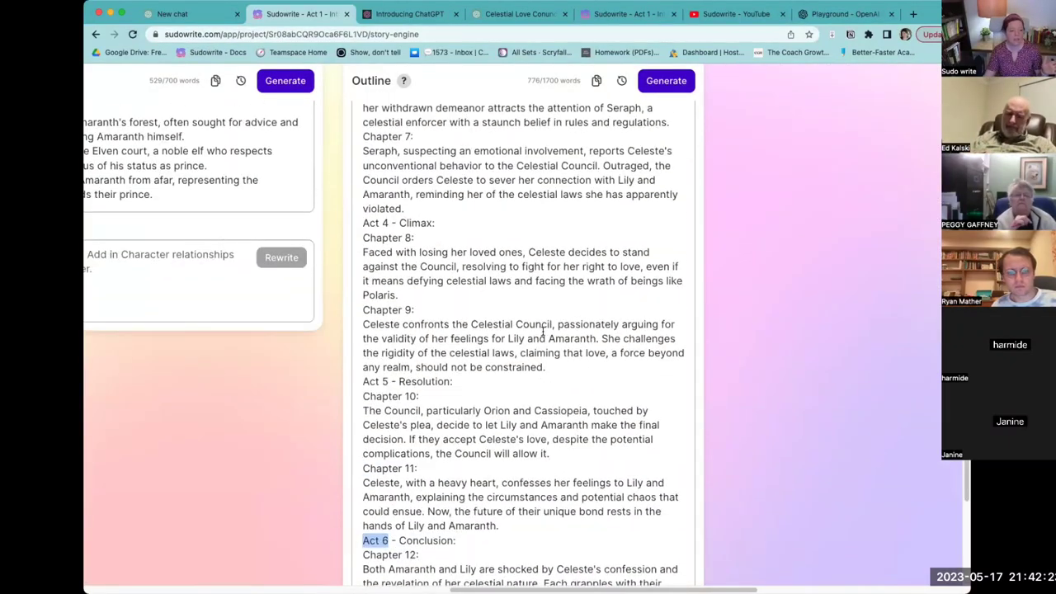
scroll(543, 332, "down", 5)
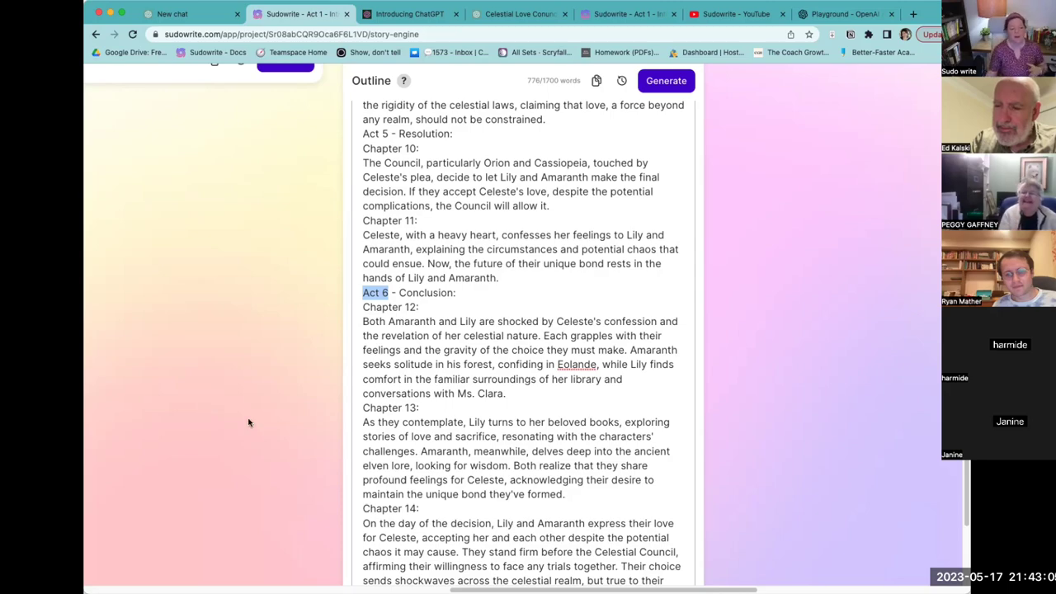
scroll(327, 444, "up", 3)
scroll(327, 443, "up", 10)
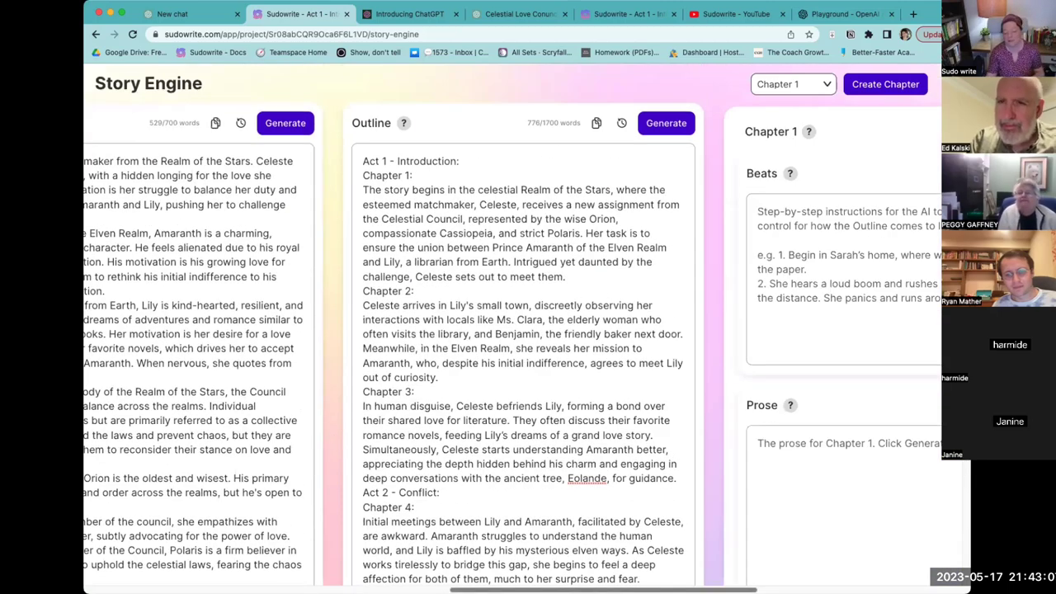
scroll(327, 443, "left", 2)
scroll(430, 459, "left", 6)
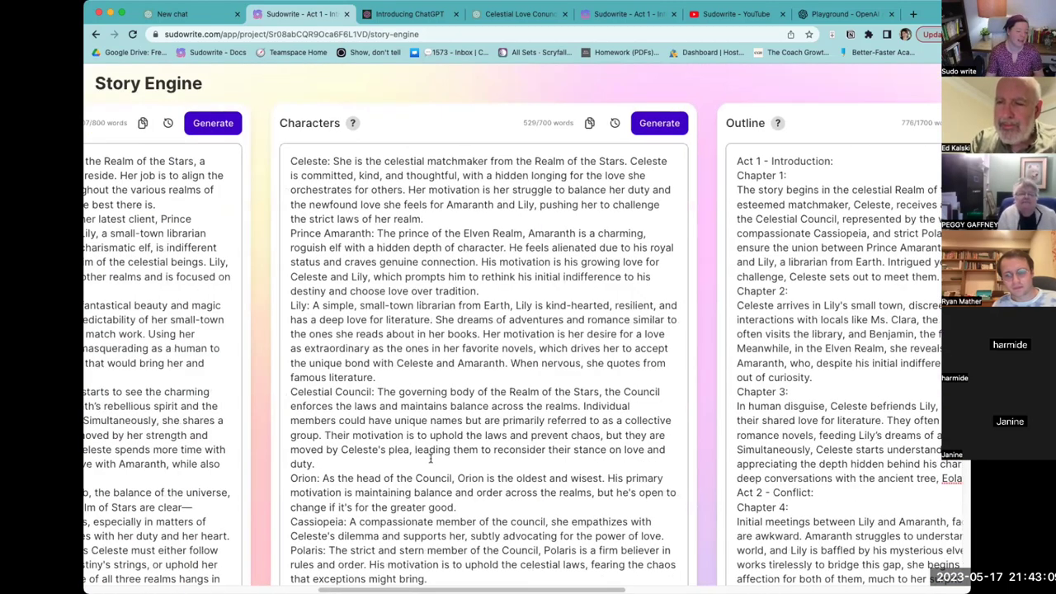
scroll(430, 459, "down", 1)
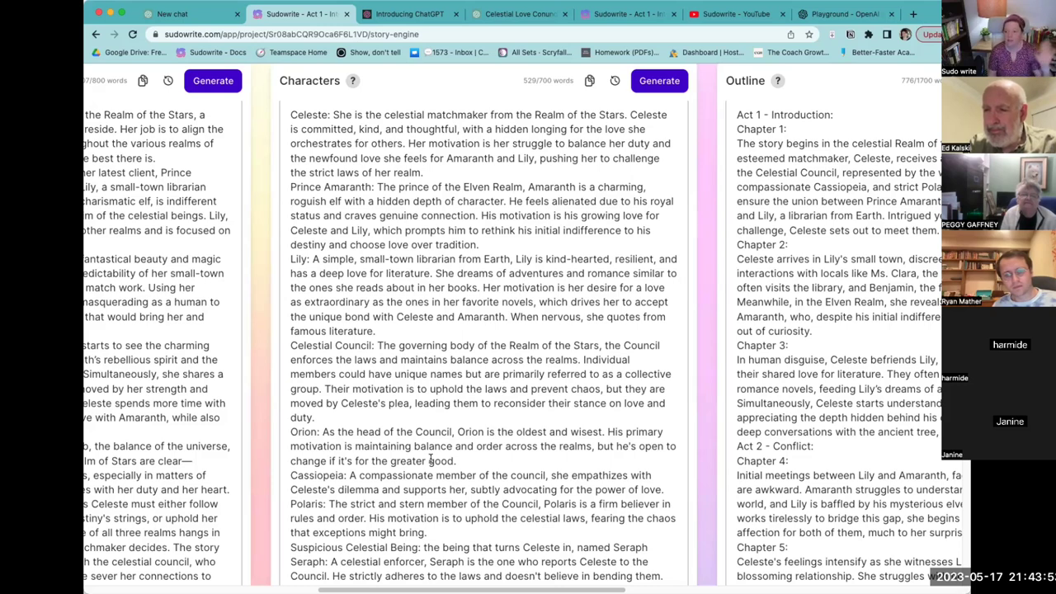
scroll(430, 460, "right", 10)
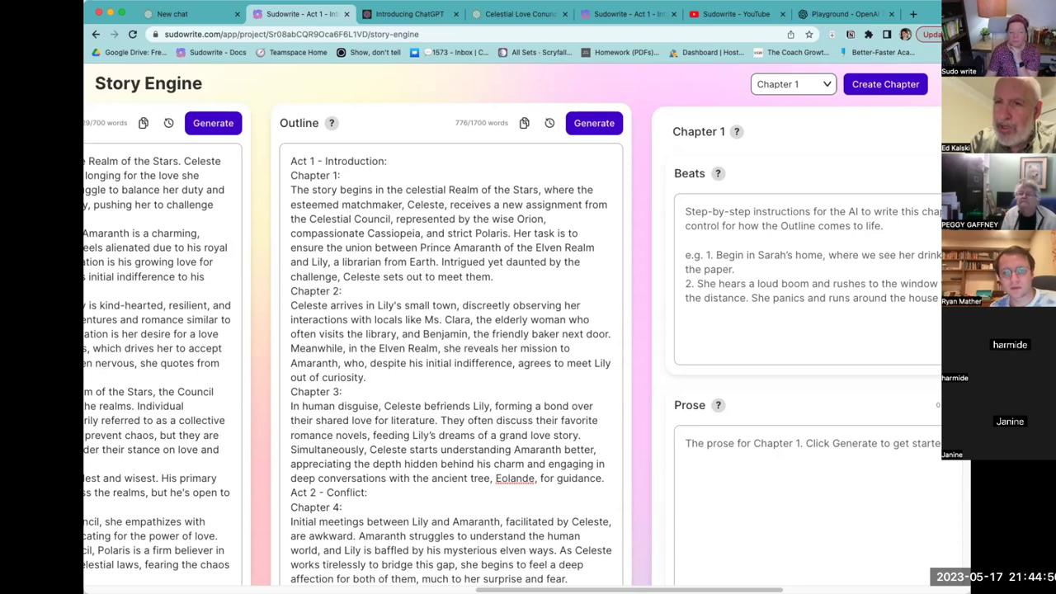
left_click(516, 279)
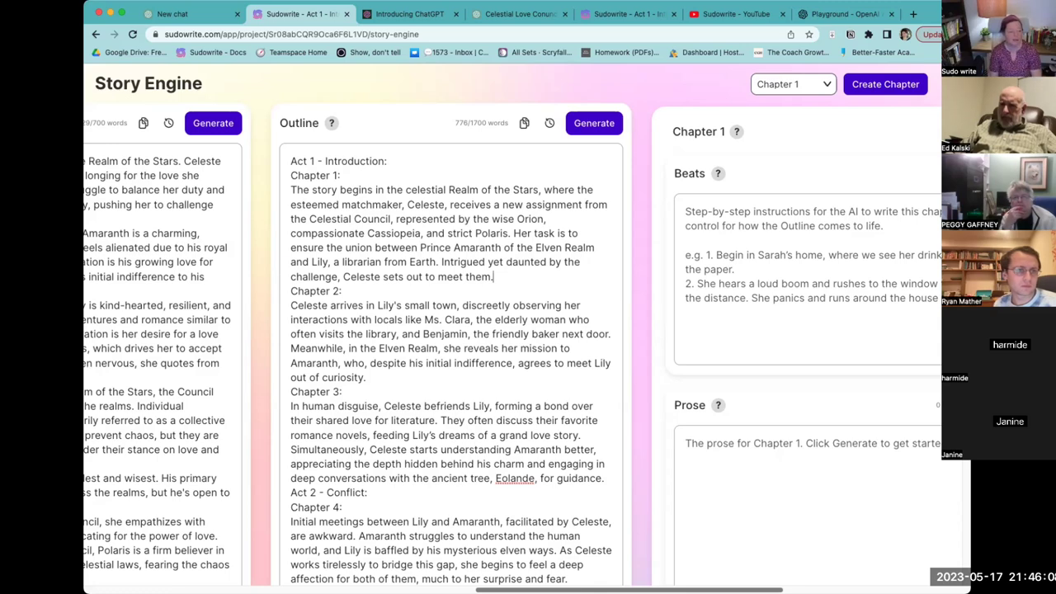
- Preview the 9:36 PM and 9:32 PM outline versions, then close history without restoring
scroll(631, 532, "right", 5)
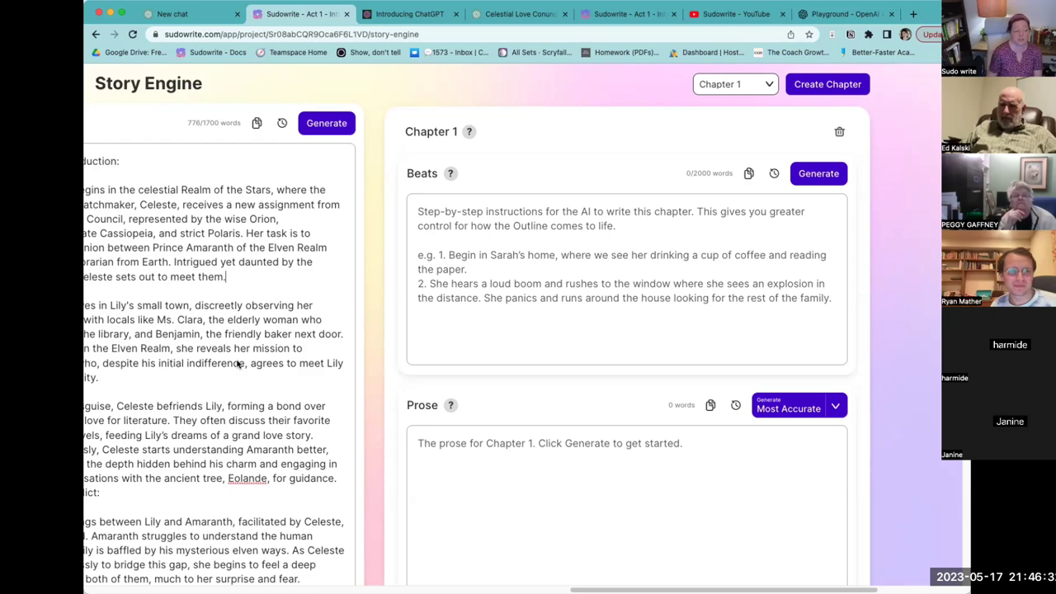
scroll(446, 507, "left", 3)
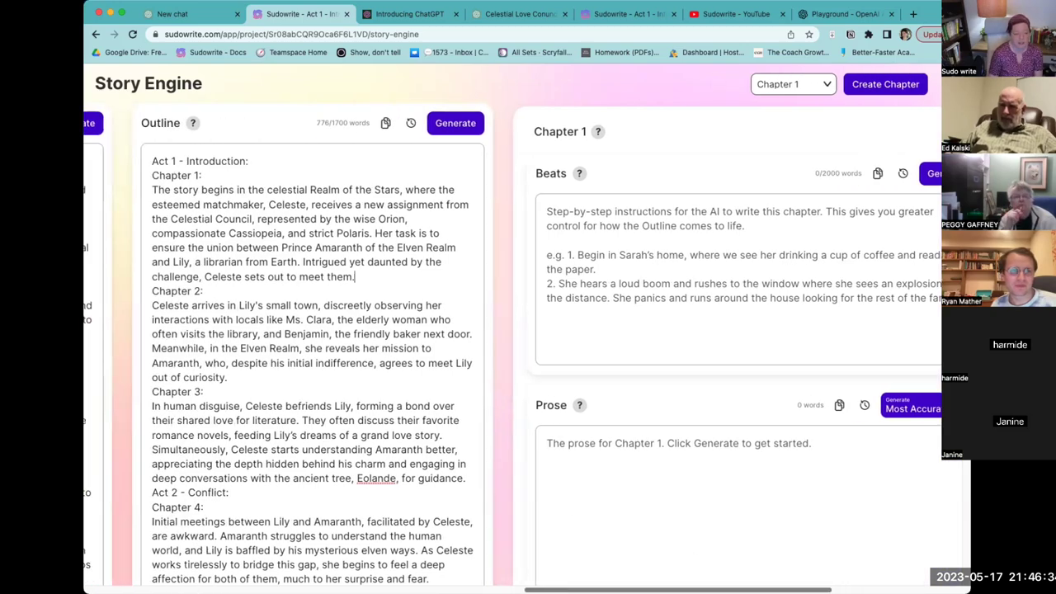
scroll(448, 289, "left", 4)
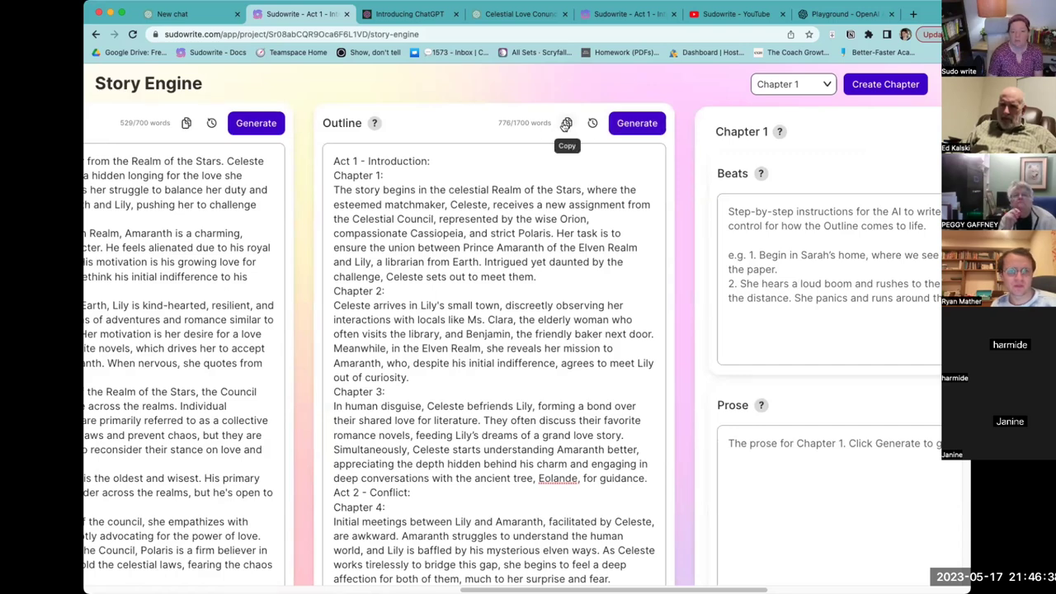
left_click(592, 123)
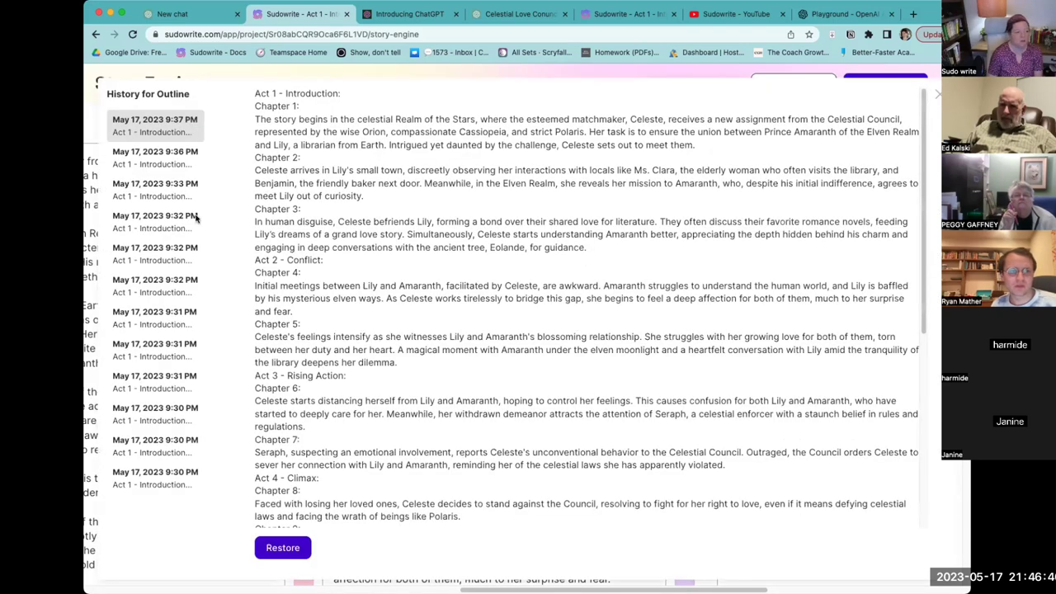
left_click(163, 167)
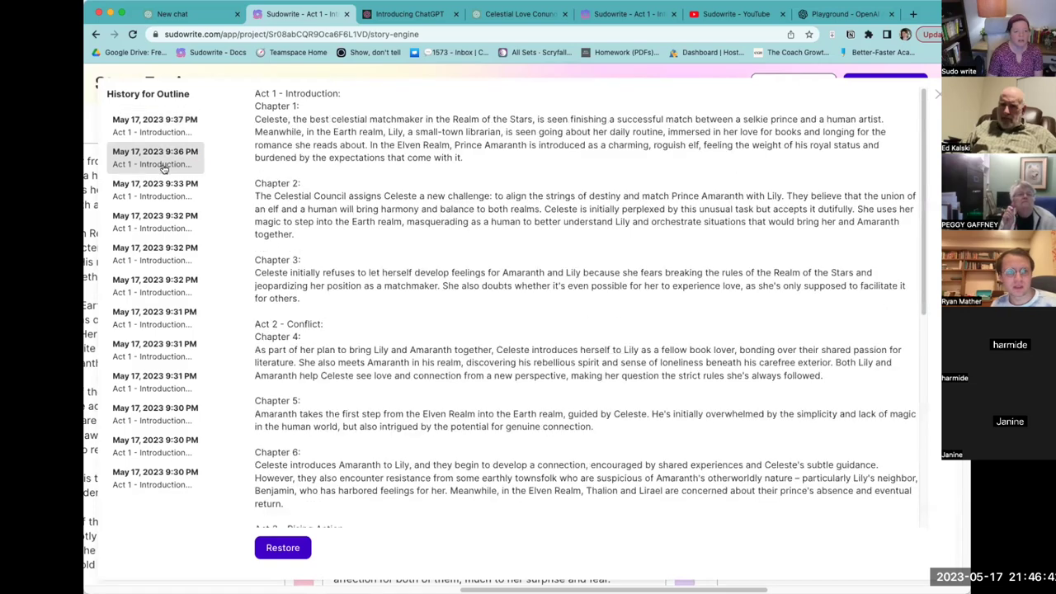
left_click(139, 229)
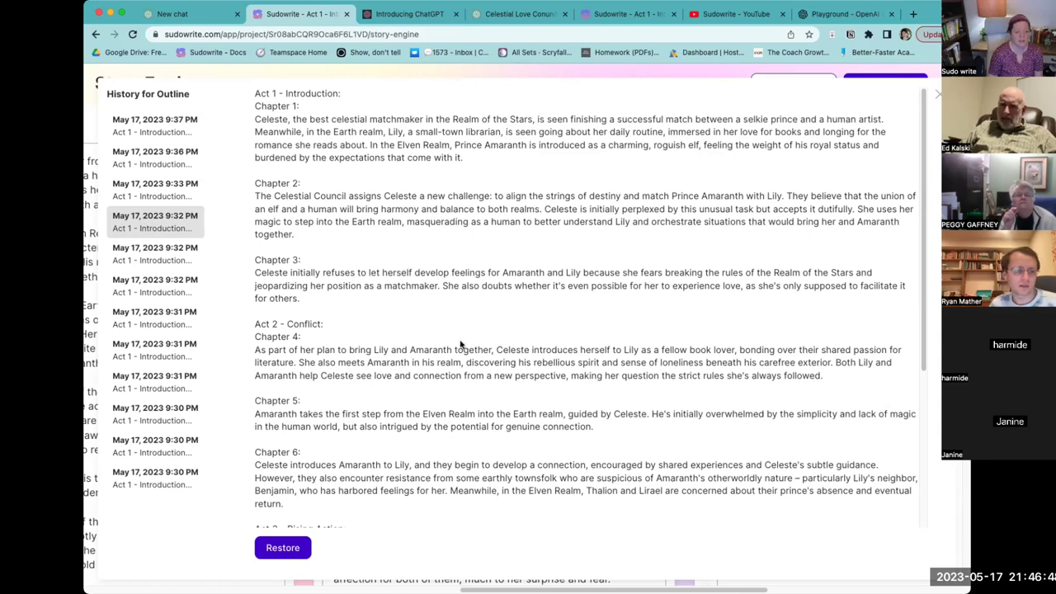
scroll(465, 363, "down", 3)
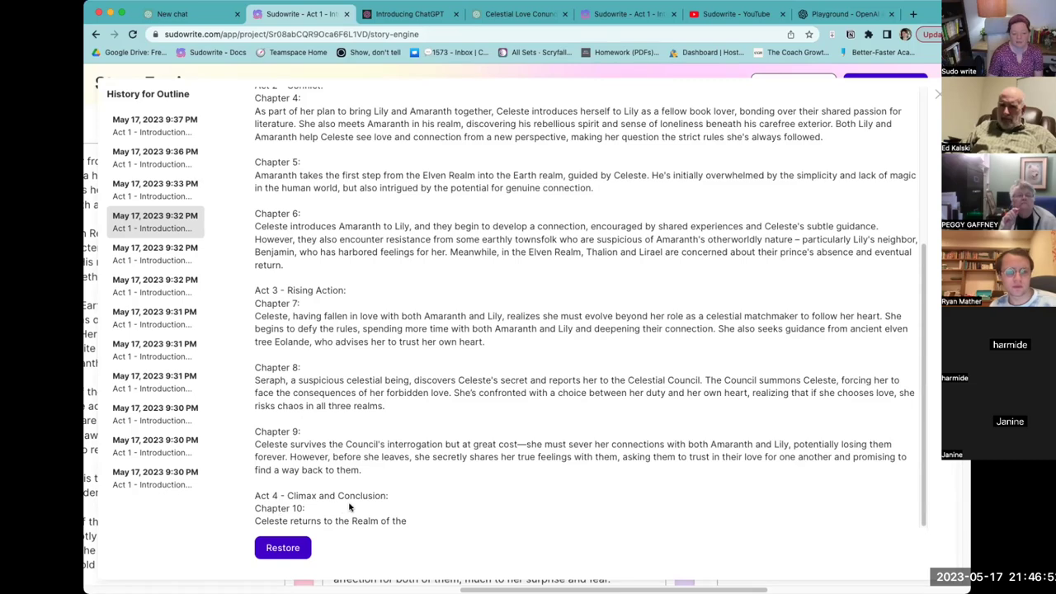
scroll(451, 439, "up", 1)
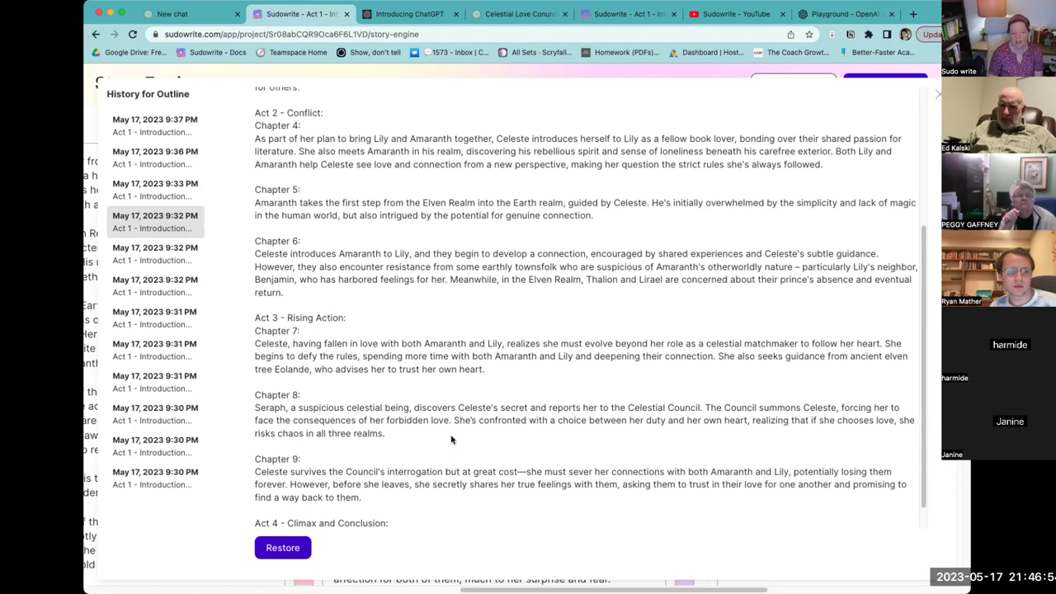
scroll(528, 471, "up", 1)
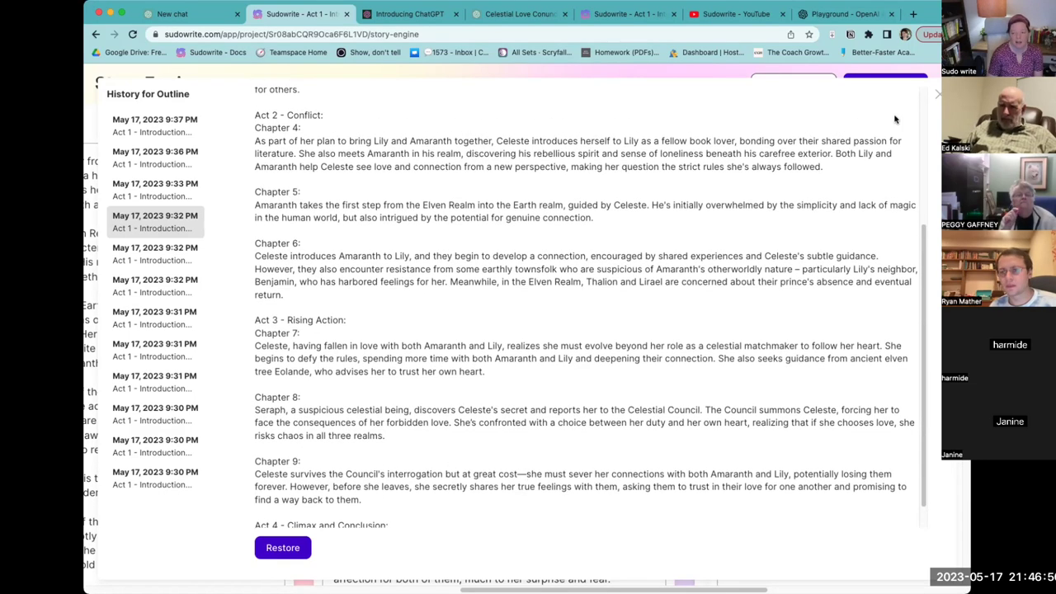
left_click(935, 95)
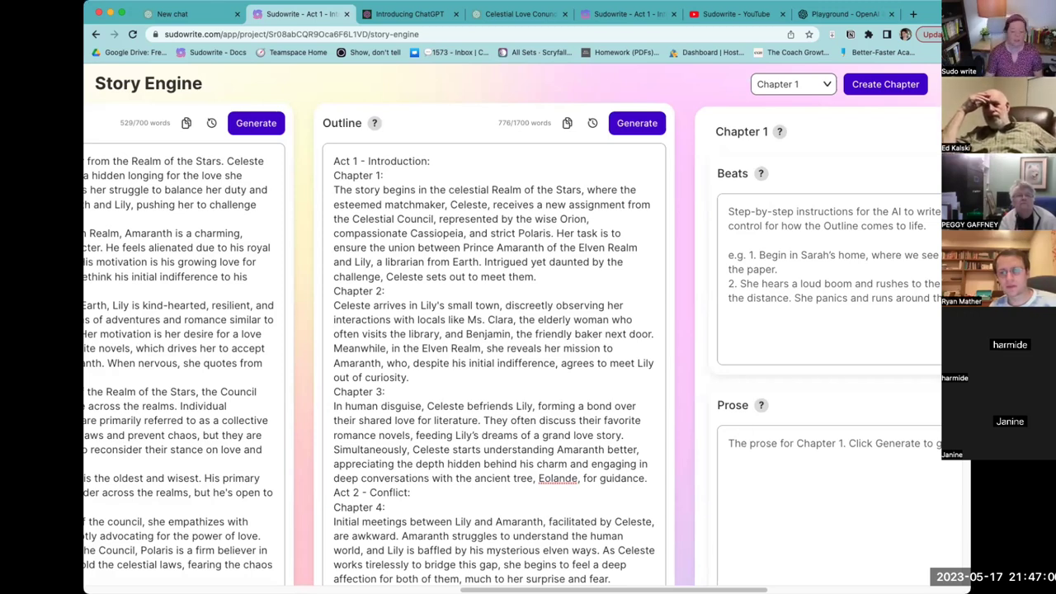
- Select the whole Chapter 1 outline paragraph
scroll(444, 188, "right", 6)
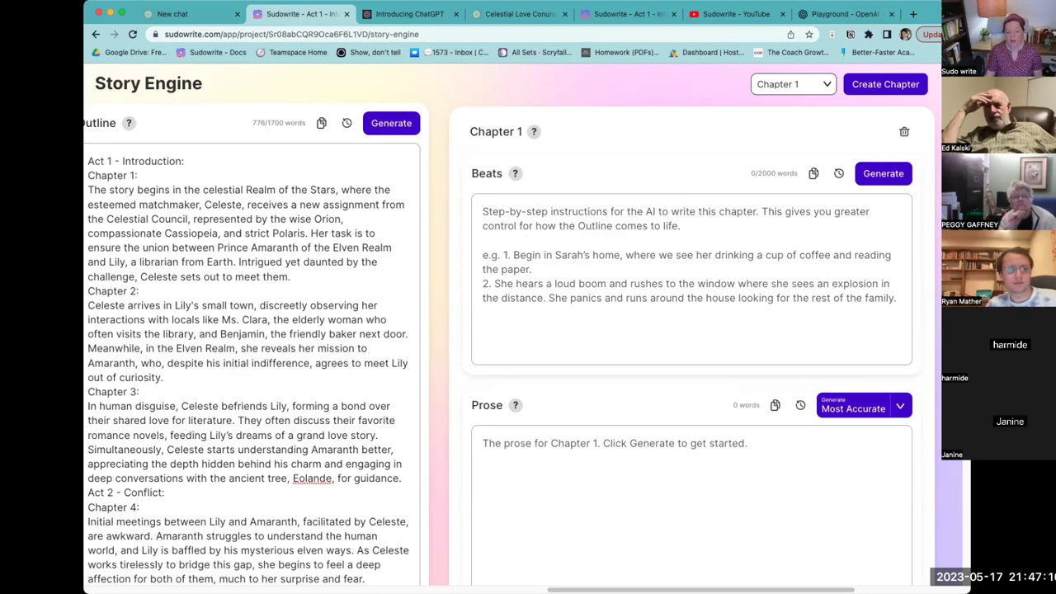
scroll(701, 589, "left", 2)
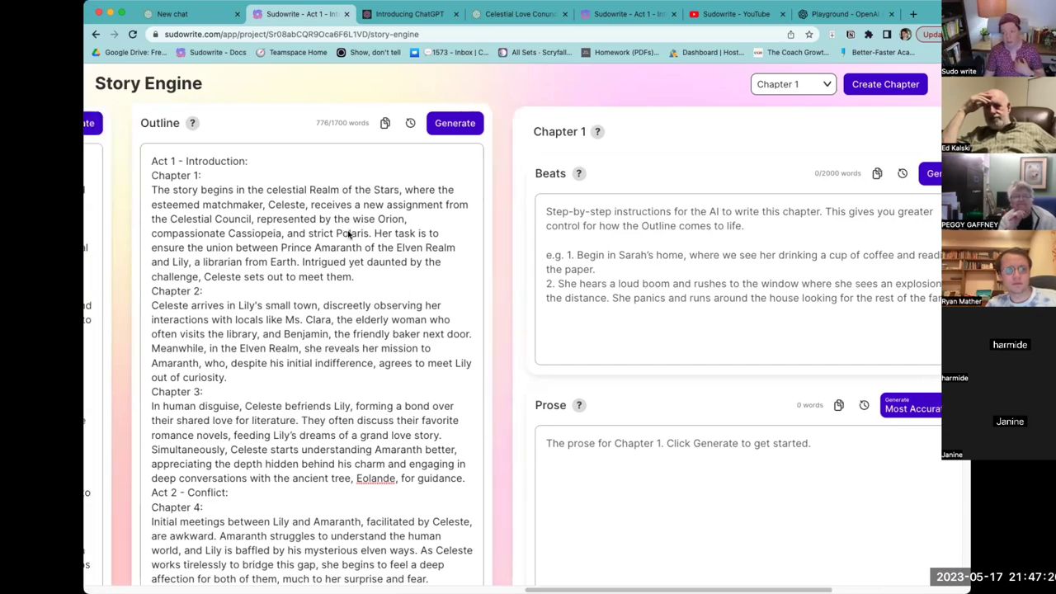
left_click_drag(353, 277, 119, 191)
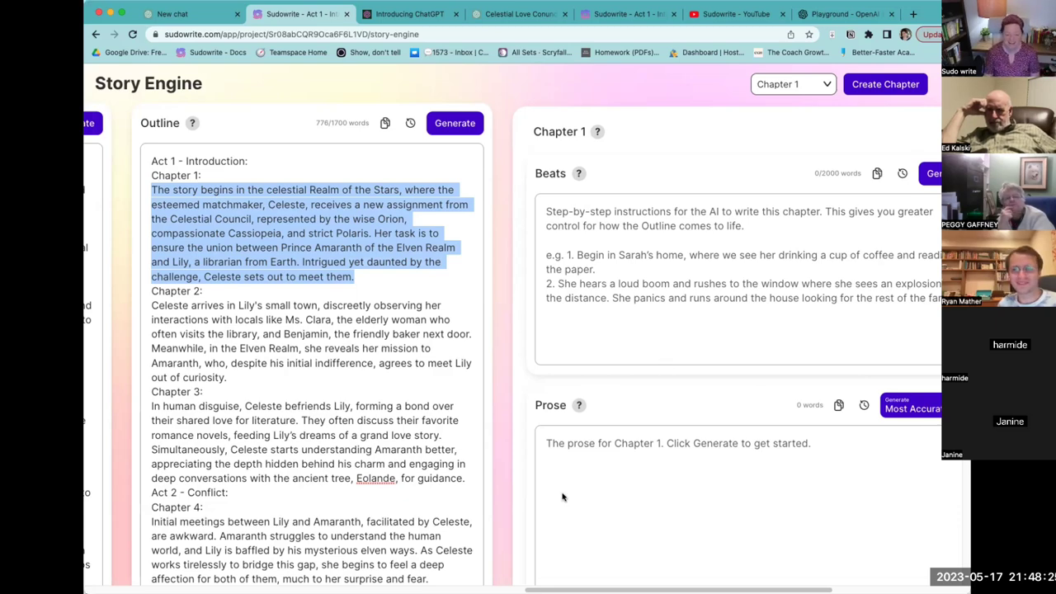
scroll(561, 495, "right", 2)
scroll(128, 185, "left", 2)
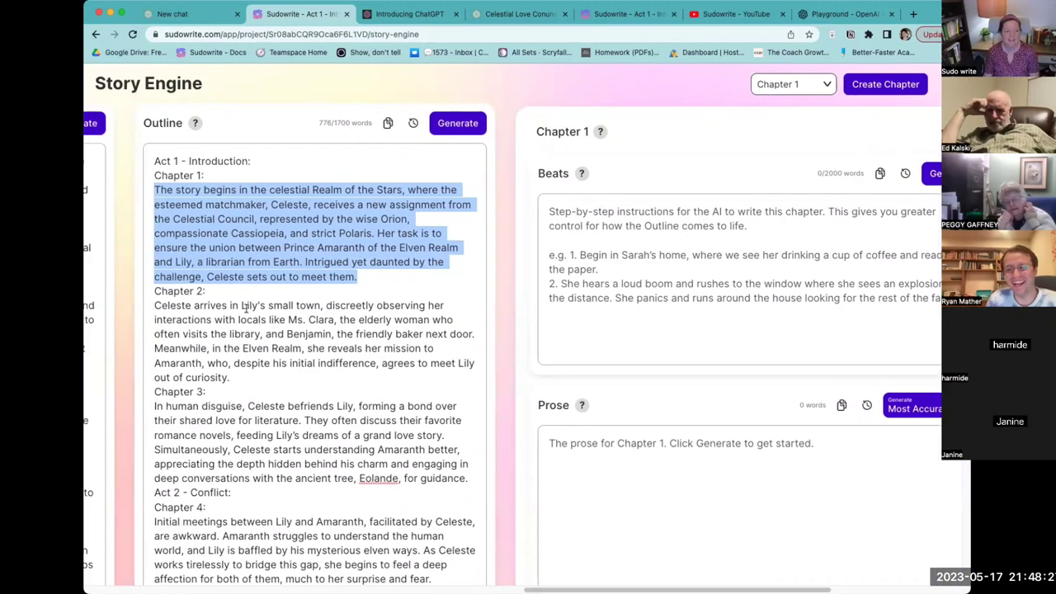
left_click(153, 189)
left_click_drag(153, 190, 368, 276)
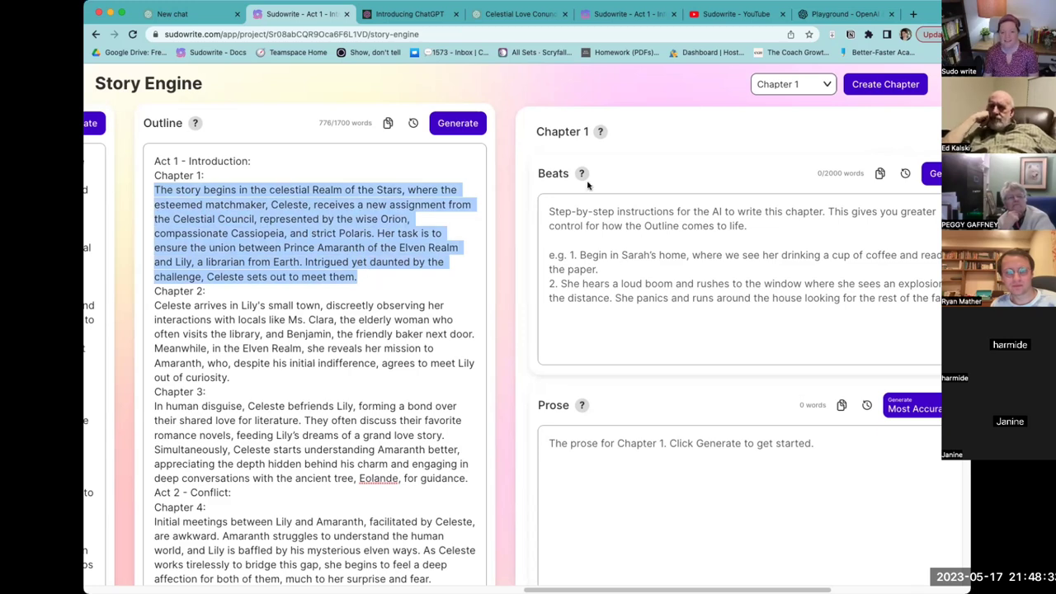
mouse_move(583, 176)
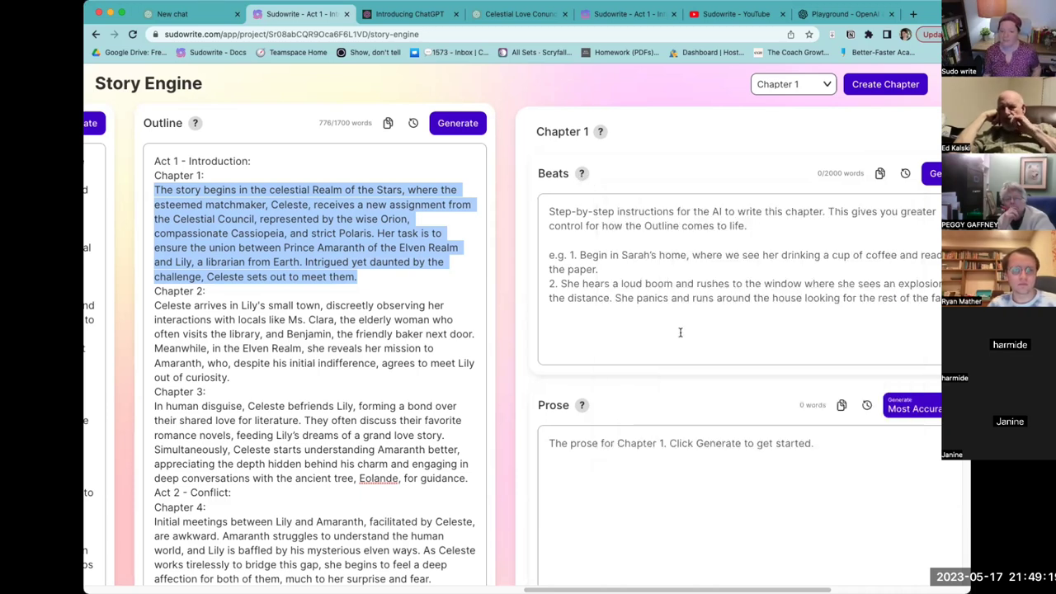
- Generate numbered Chapter 1 beats from the outline in the empty Beats box
left_click(680, 333)
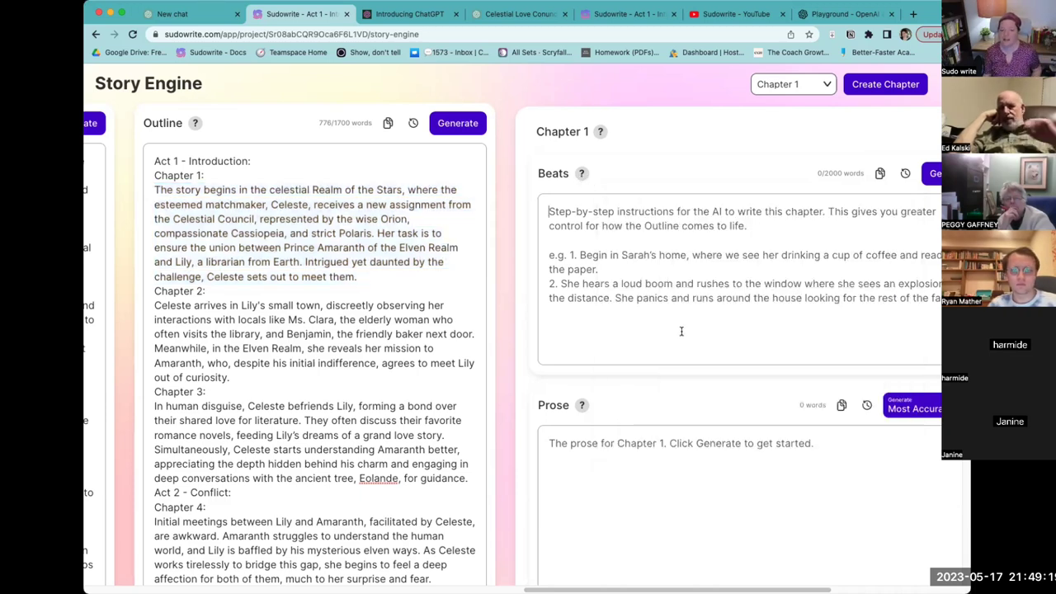
left_click(932, 173)
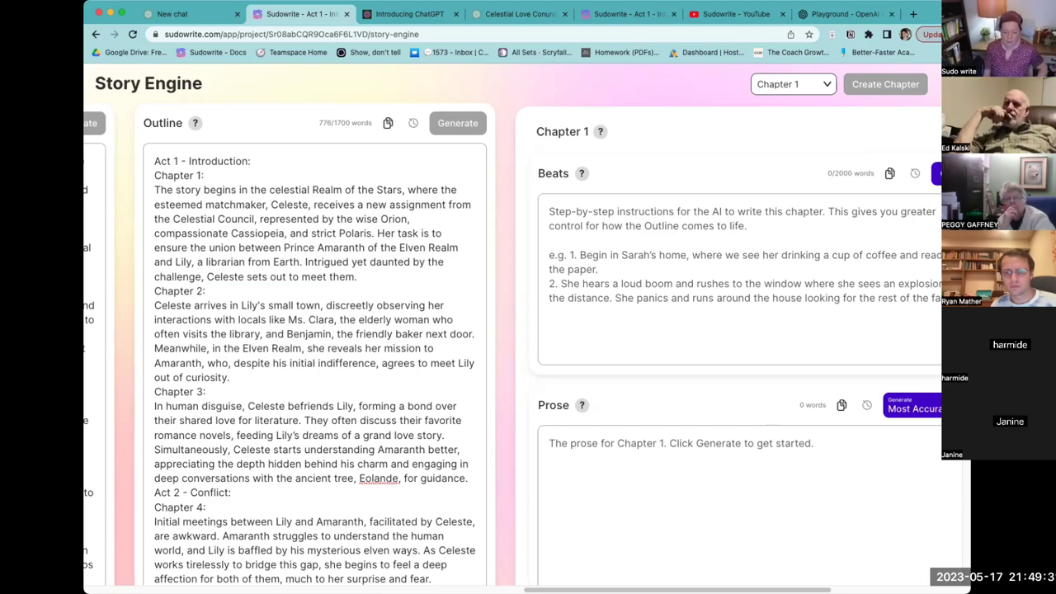
scroll(529, 347, "right", 3)
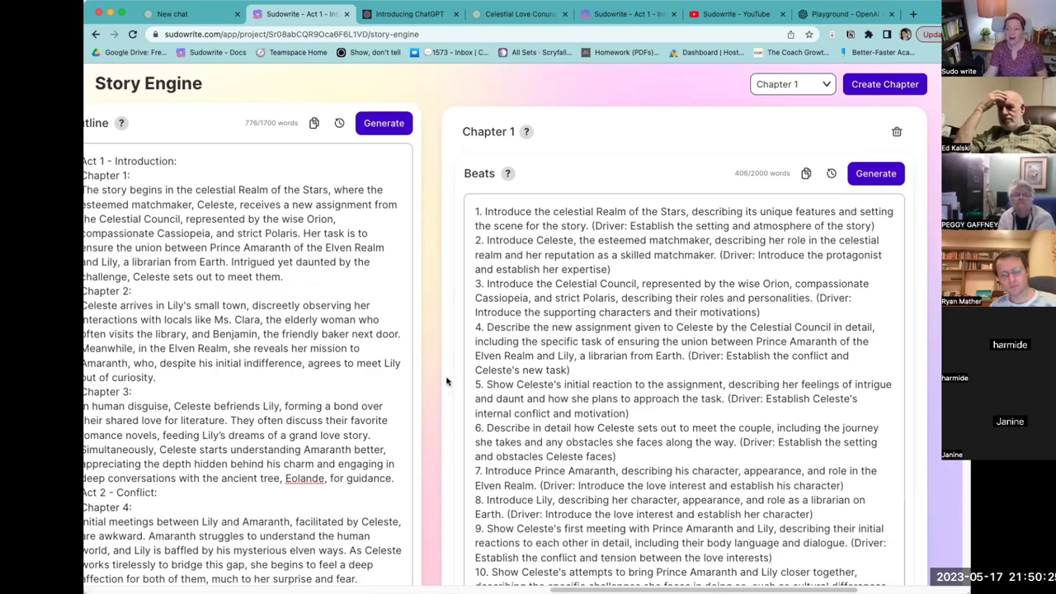
- Append 'first person POV Celeste' and 'past tense' to the end of the Style text
scroll(523, 346, "left", 10)
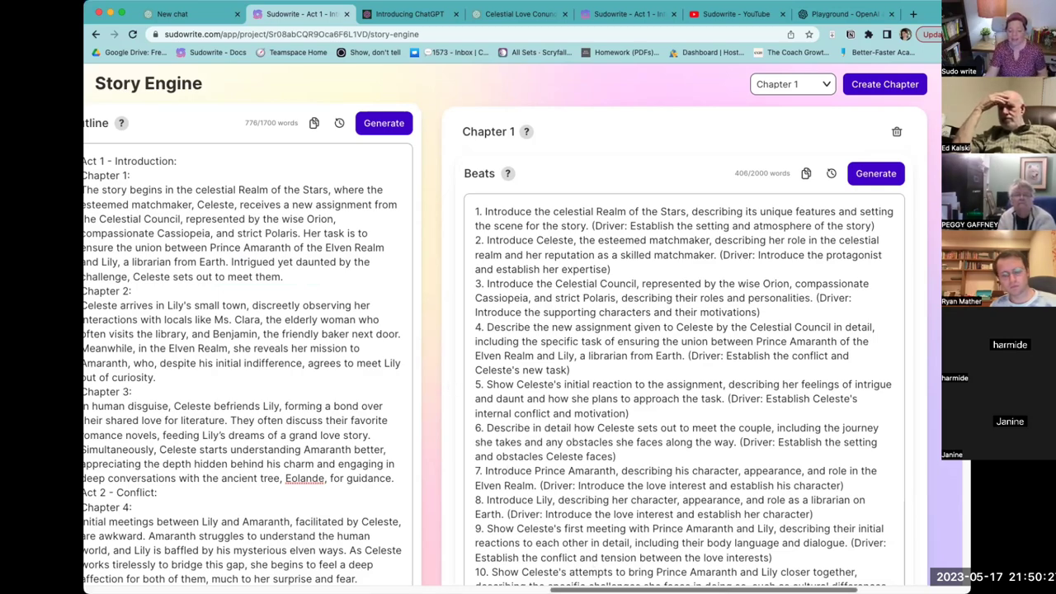
scroll(166, 528, "left", 5)
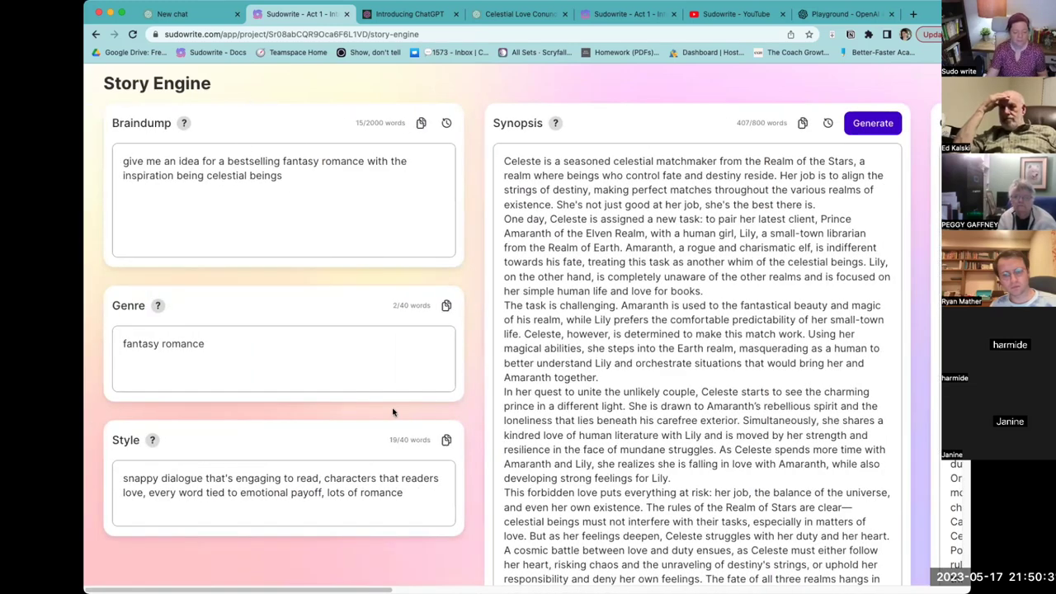
left_click(414, 503)
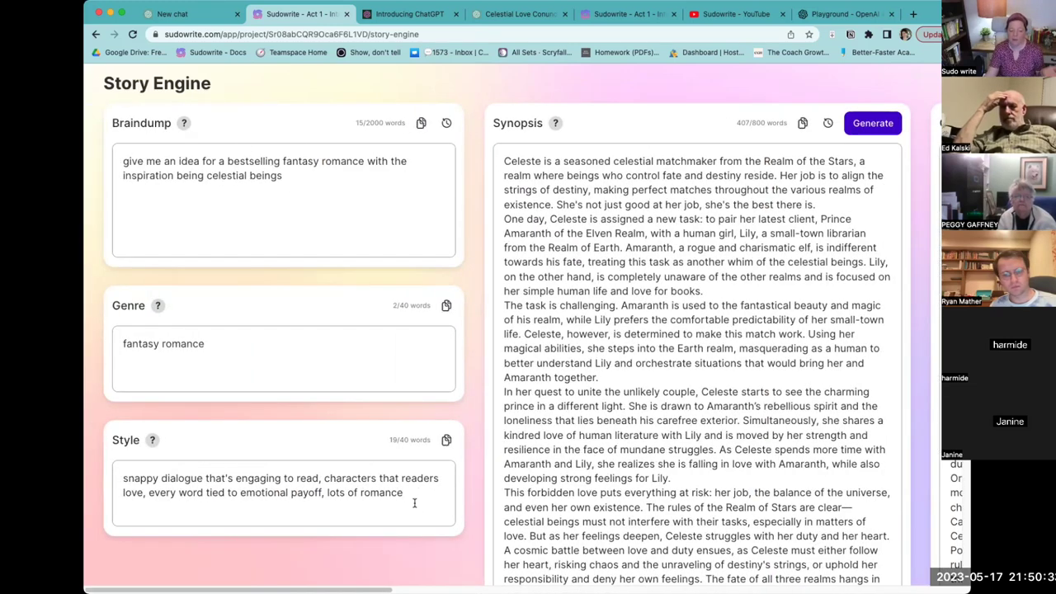
type("3rd")
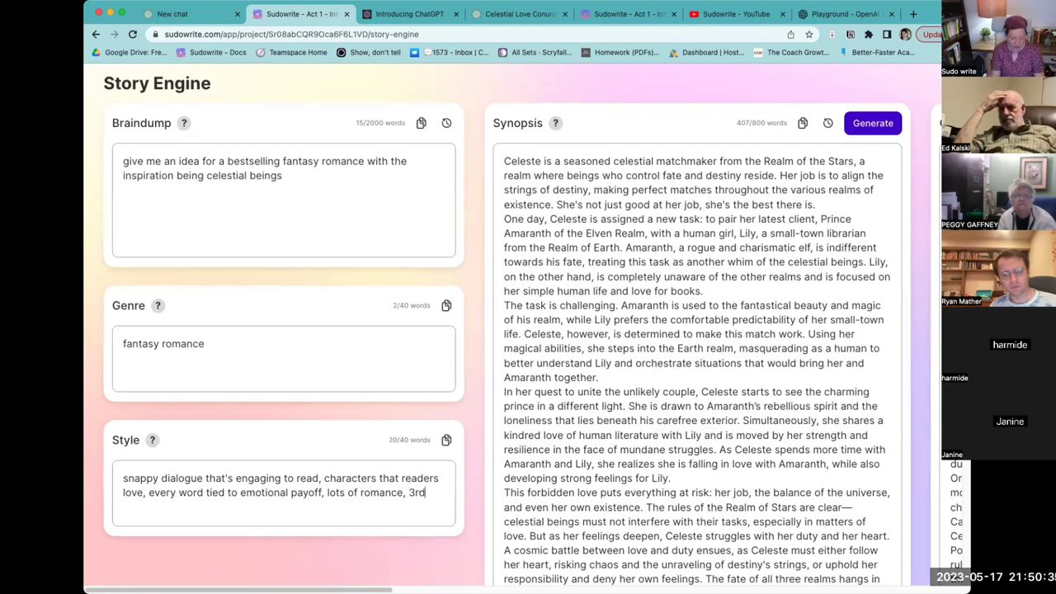
key("BackSpace")
key("BackSpace")
key("BackSpace")
type("first p")
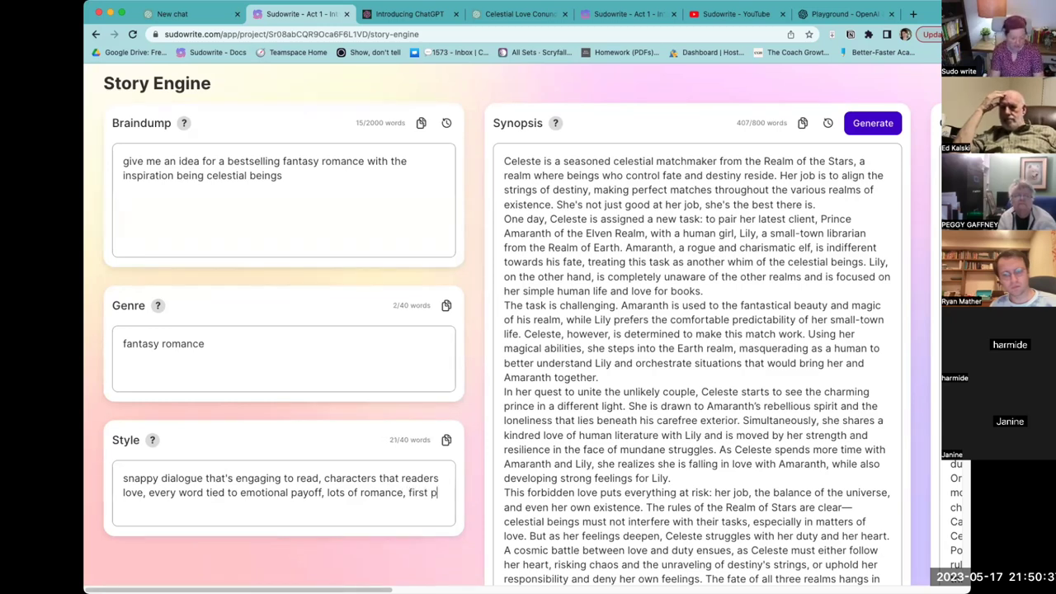
type("erson POCV celeste")
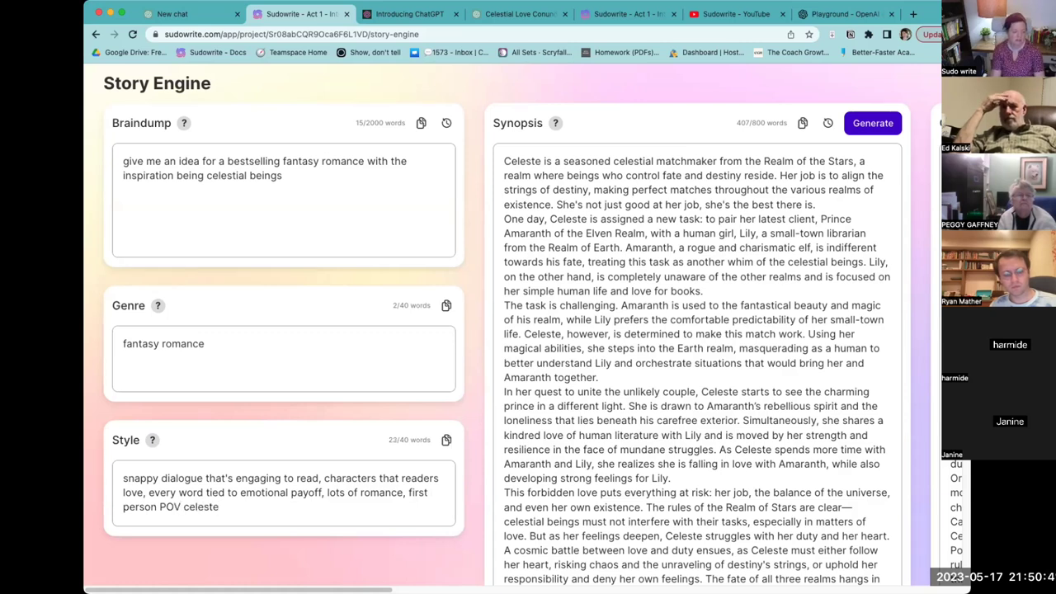
key("BackSpace")
key("BackSpace")
key("BackSpace")
key("BackSpace")
key("BackSpace")
key("BackSpace")
key("BackSpace")
key("BackSpace")
type("Celeste.")
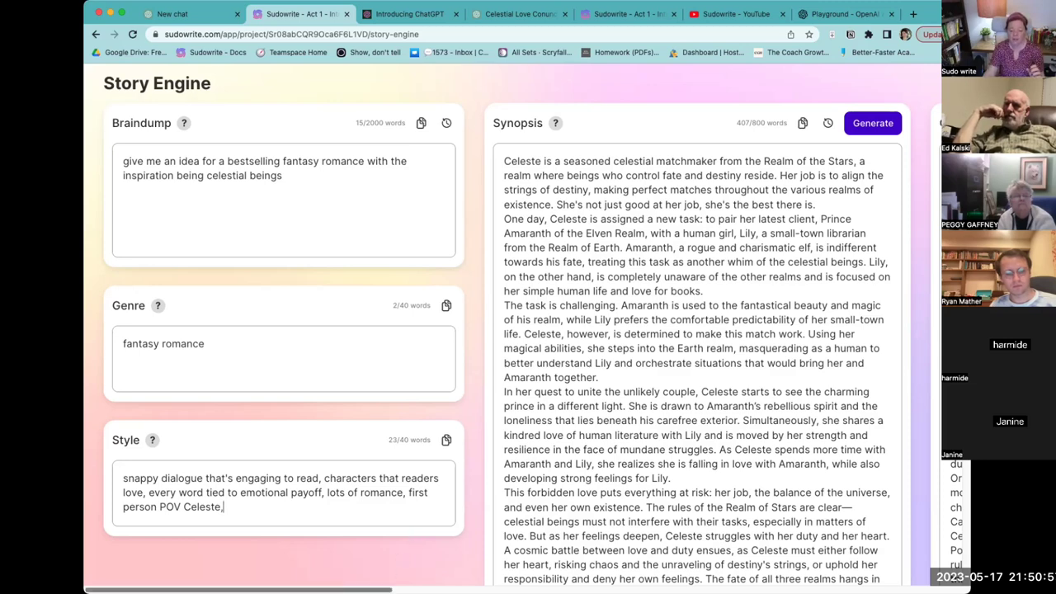
scroll(528, 330, "right", 10)
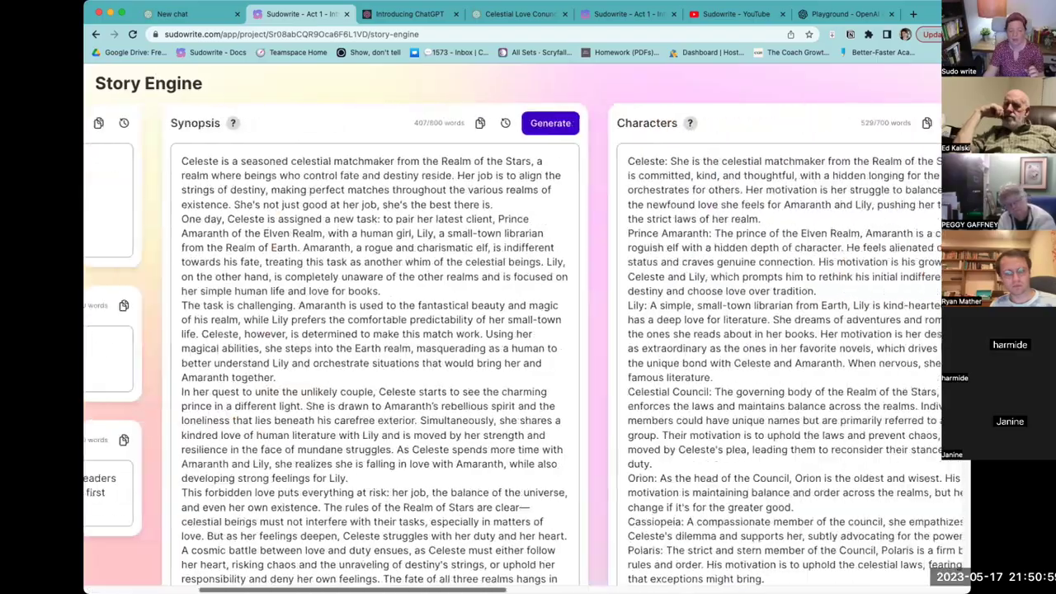
scroll(575, 348, "right", 5)
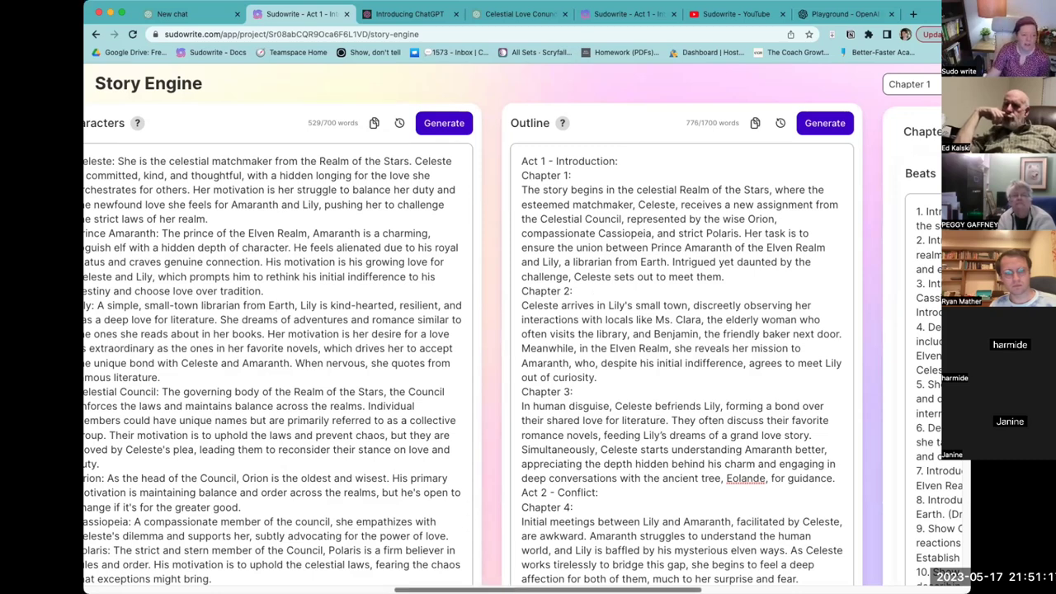
scroll(654, 580, "left", 10)
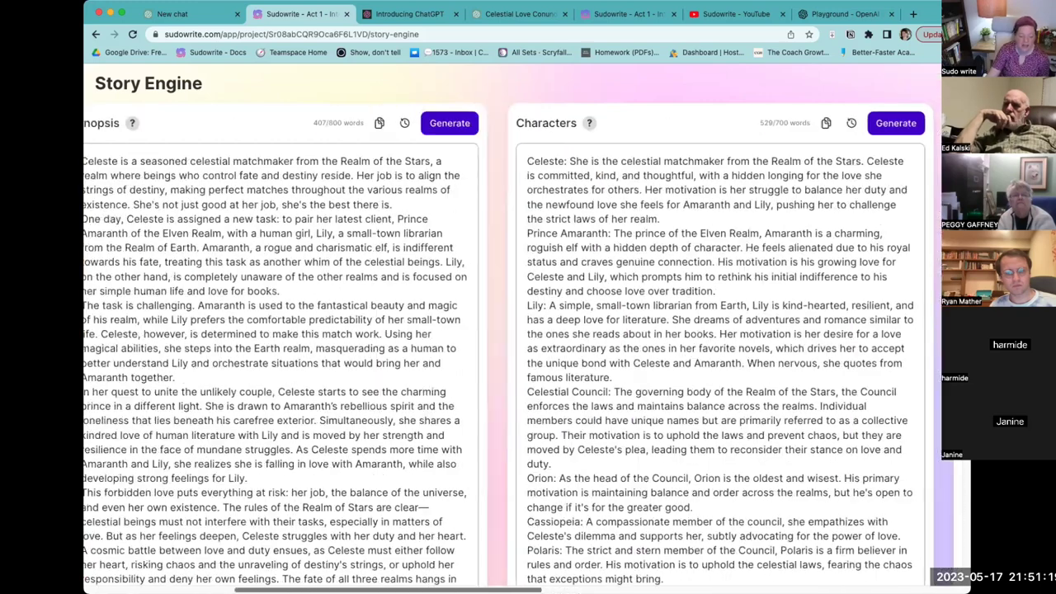
scroll(259, 528, "left", 10)
left_click(250, 507)
type("past tense")
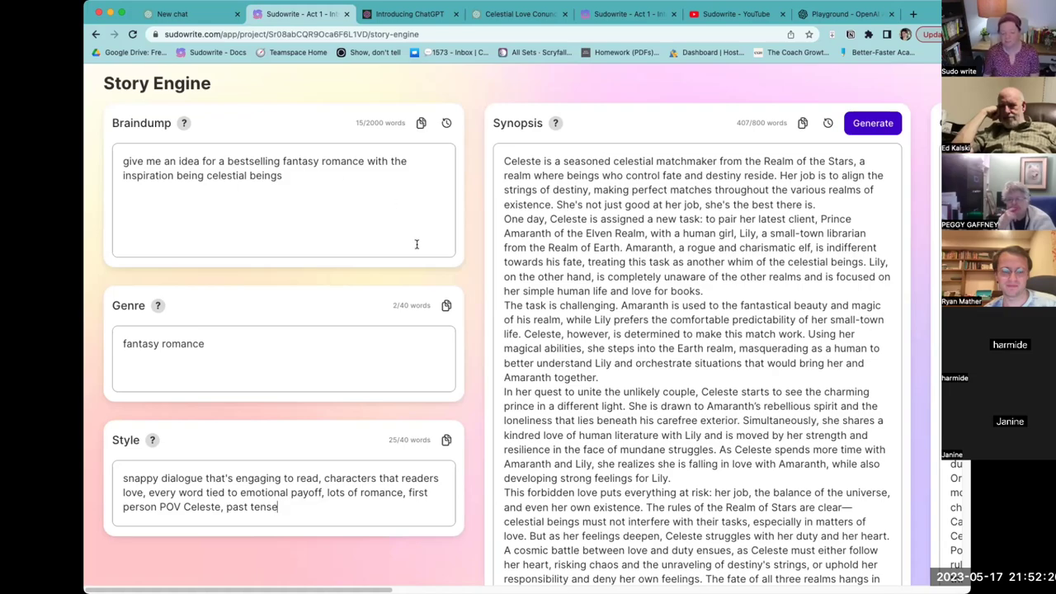
- Add 'where everything glitters' and 'such as no one ever sneezes because there's no pollen' to beat 1
scroll(528, 346, "right", 15)
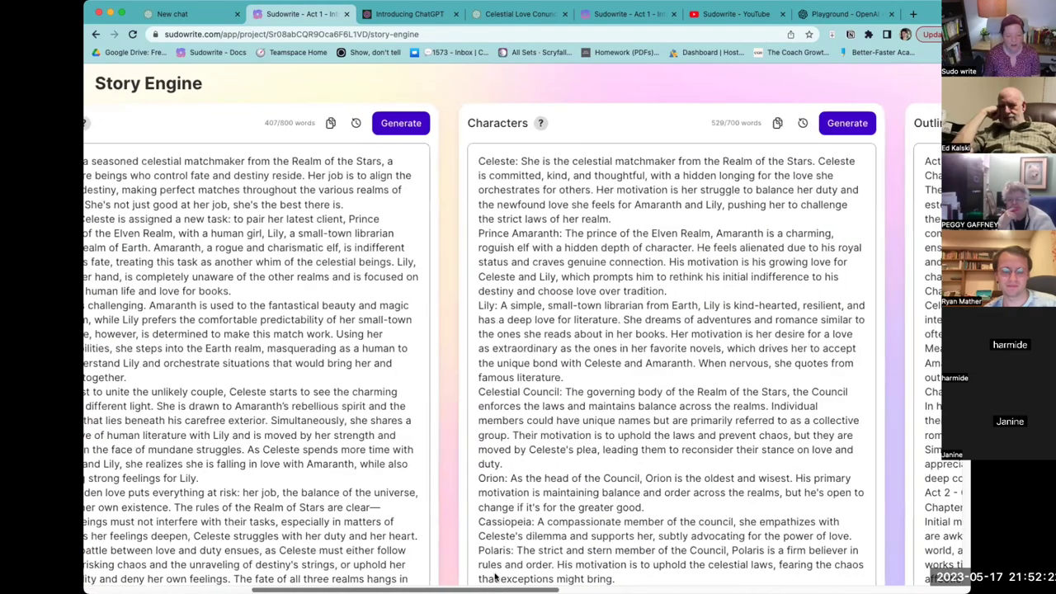
scroll(528, 347, "right", 5)
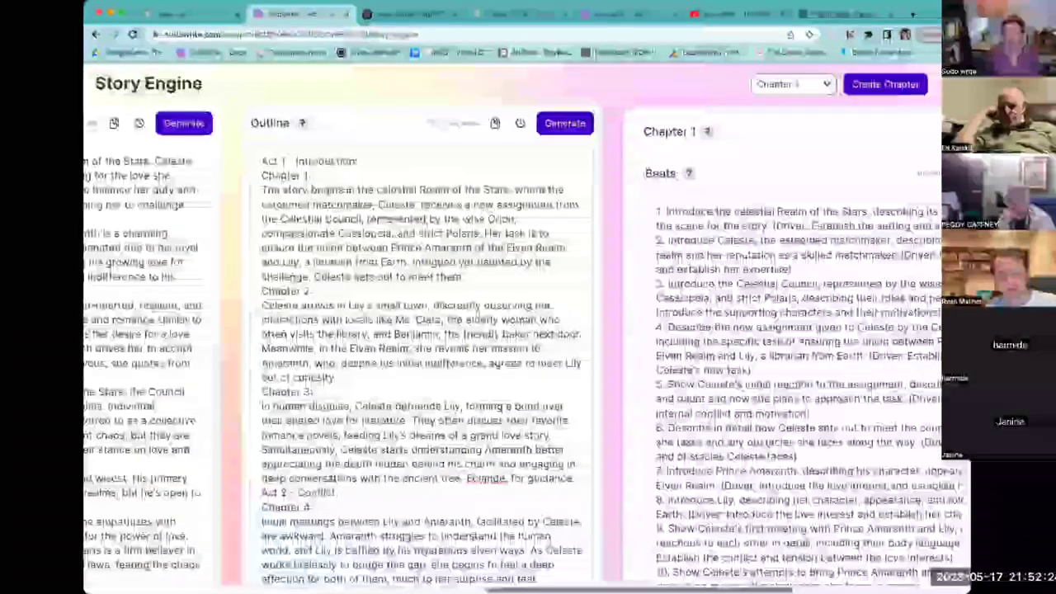
scroll(528, 347, "right", 2)
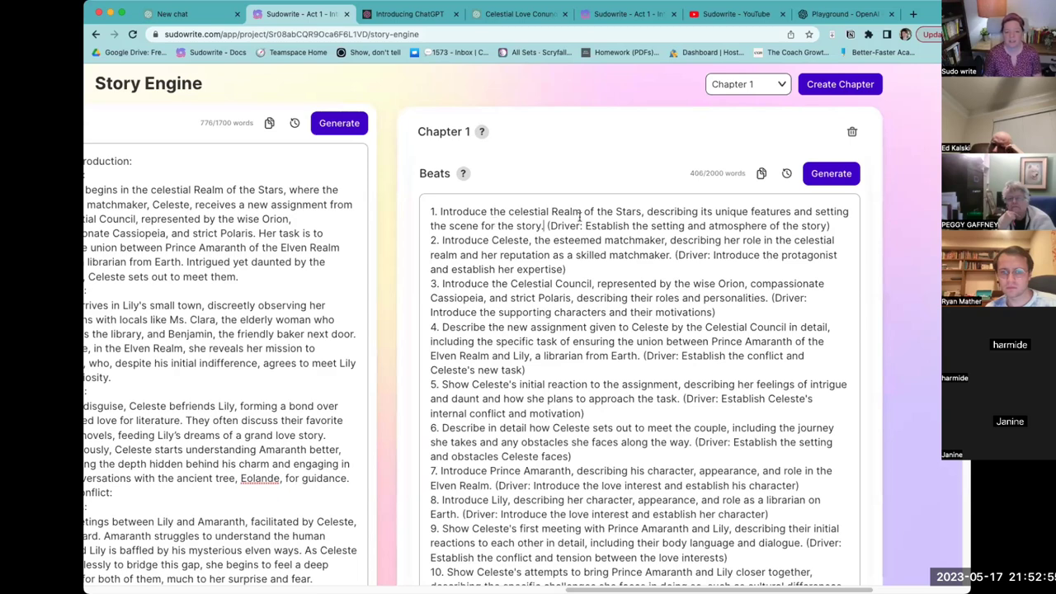
type(", where")
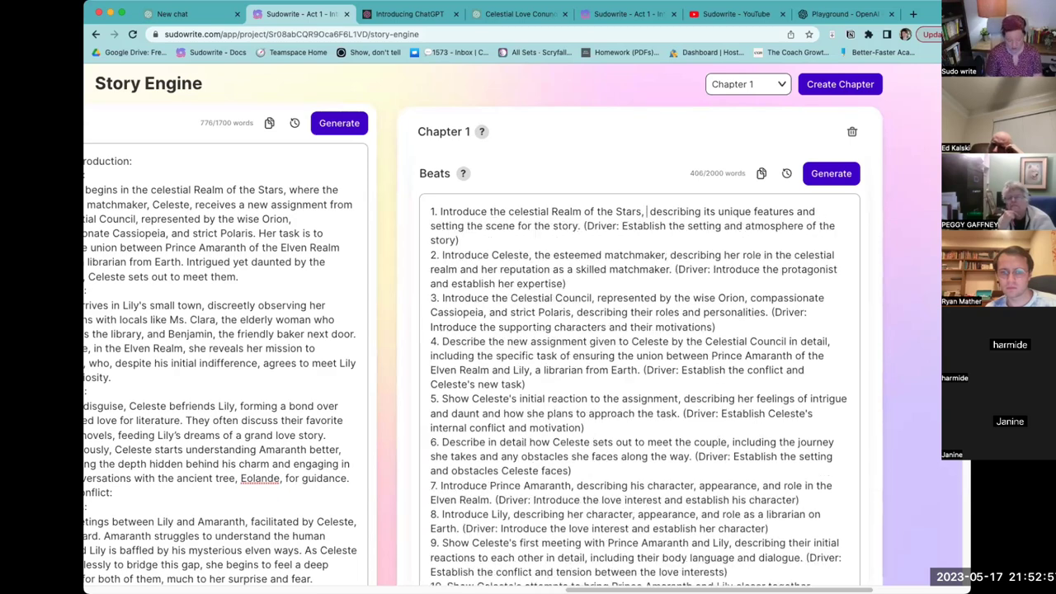
type(" everythign c")
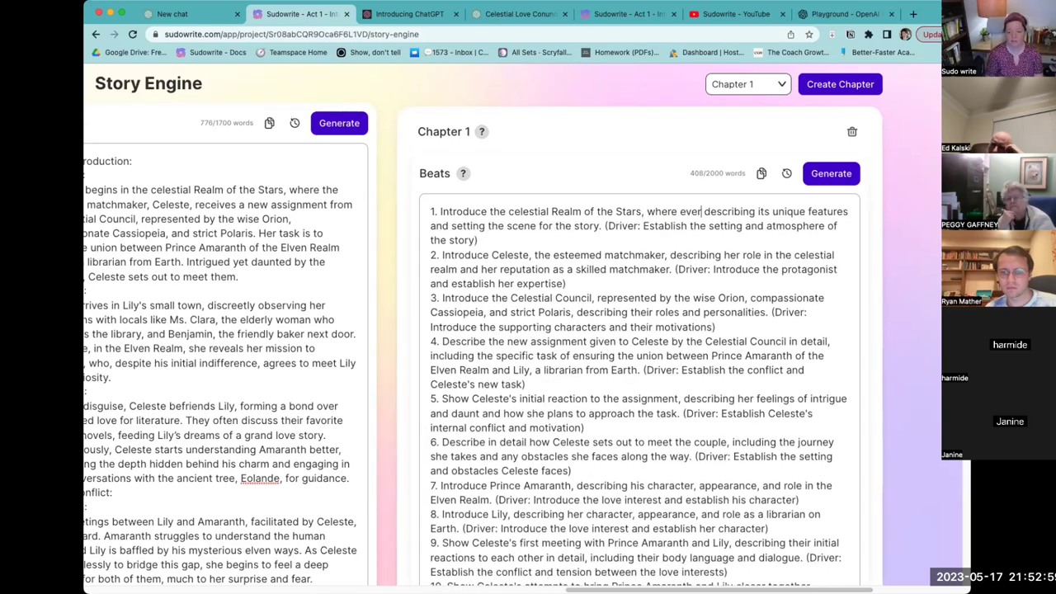
key("BackSpace")
key("BackSpace")
key("BackSpace")
key("BackSpace")
type("ng glitter")
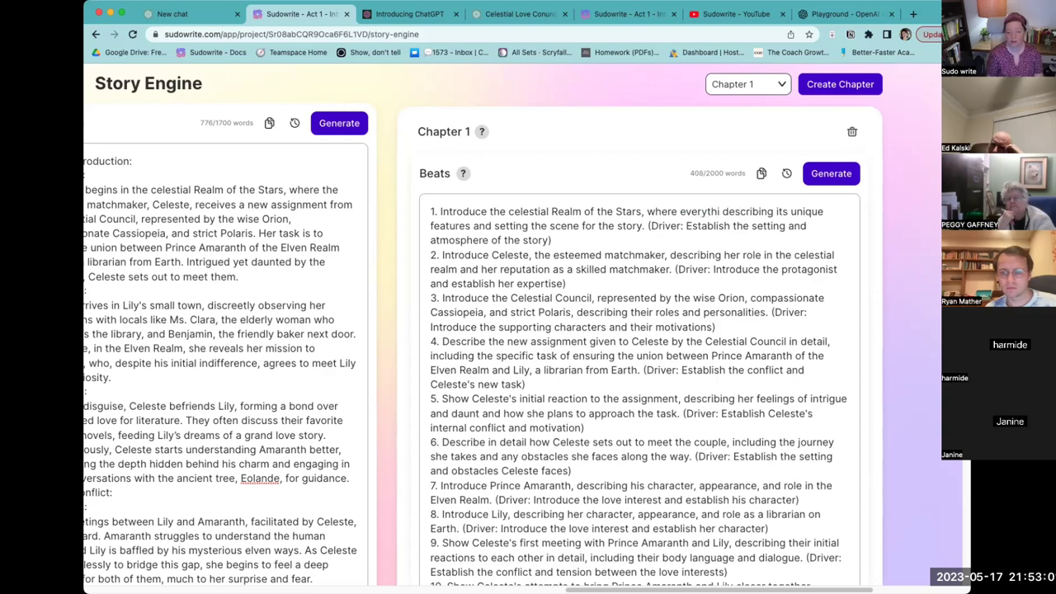
type("s")
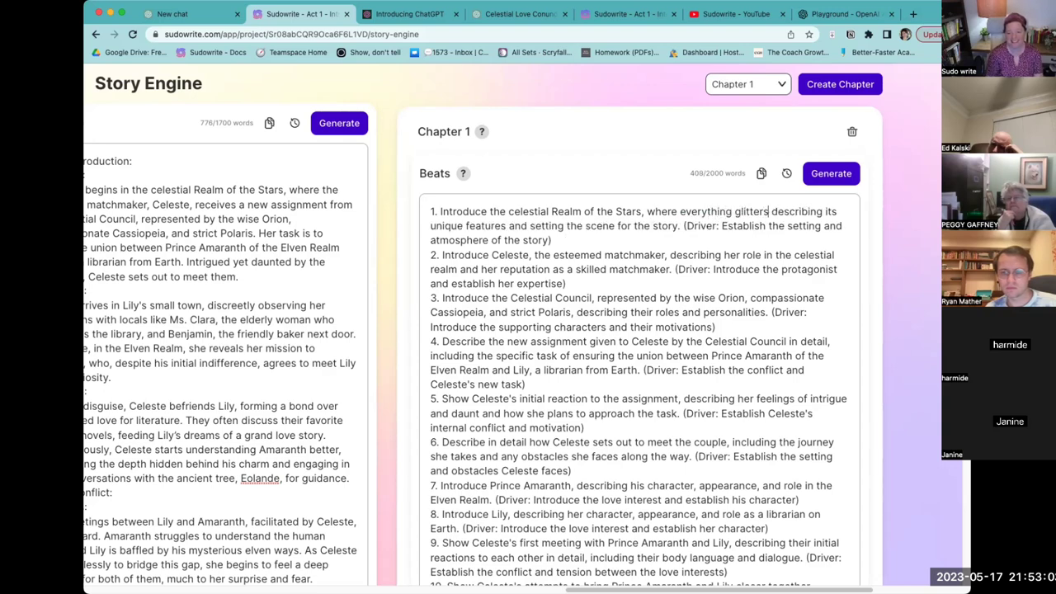
type(",")
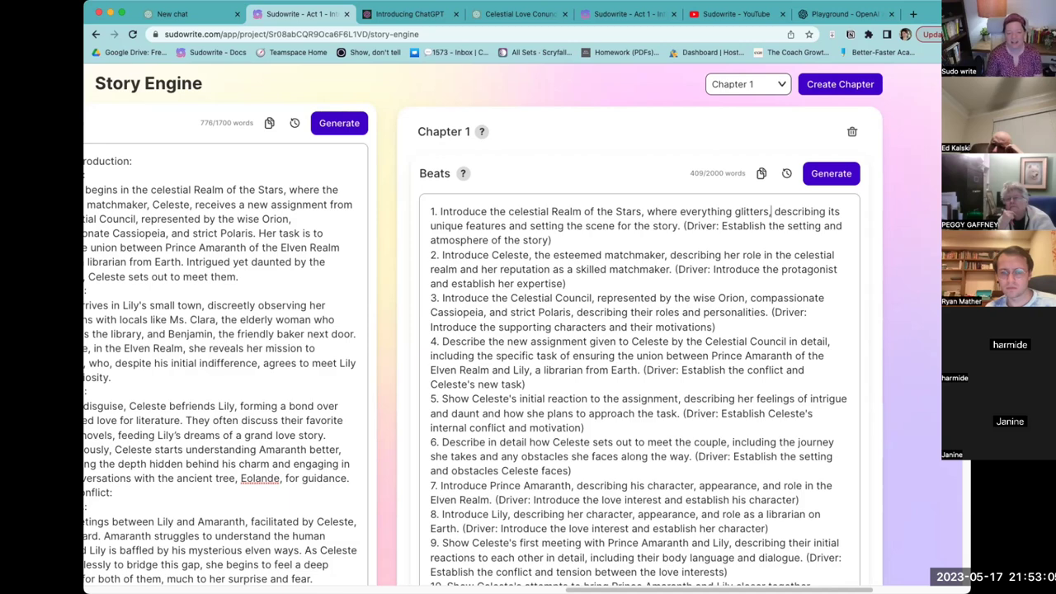
left_click(510, 225)
type("such as")
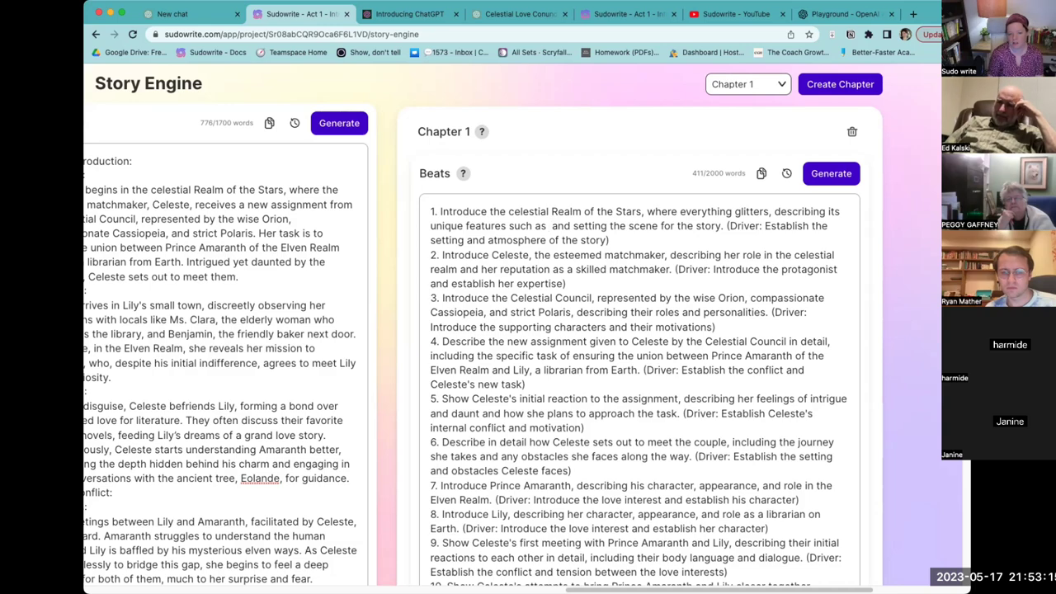
type("no one ever sneezes be")
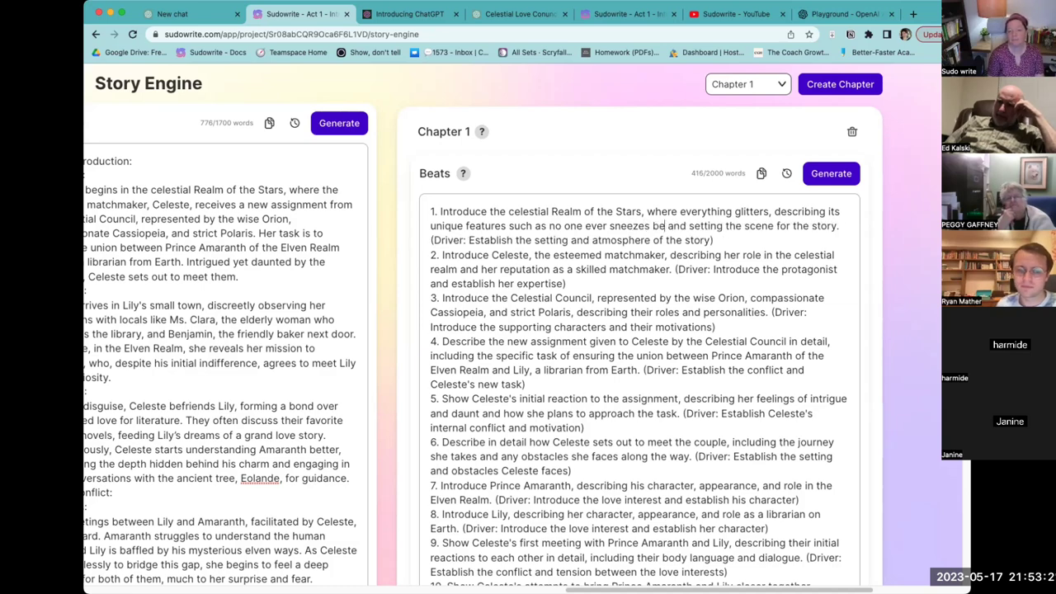
type("cause there's no pollen,")
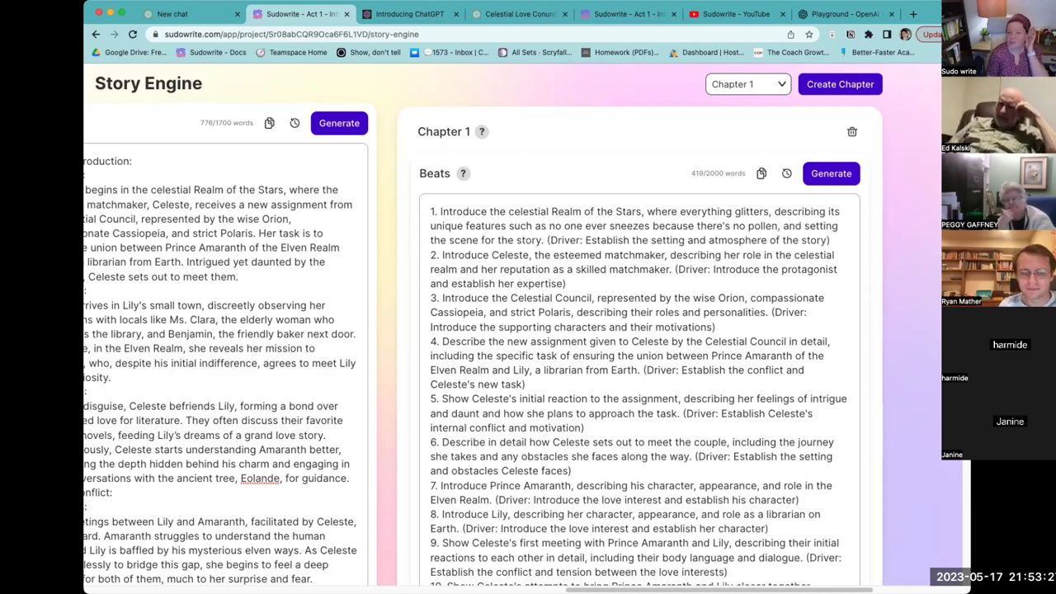
- Add 'The building for the Celestial Council looks like a Pantheon made of stardust.' to beat 1
left_click(543, 240)
type(". The b")
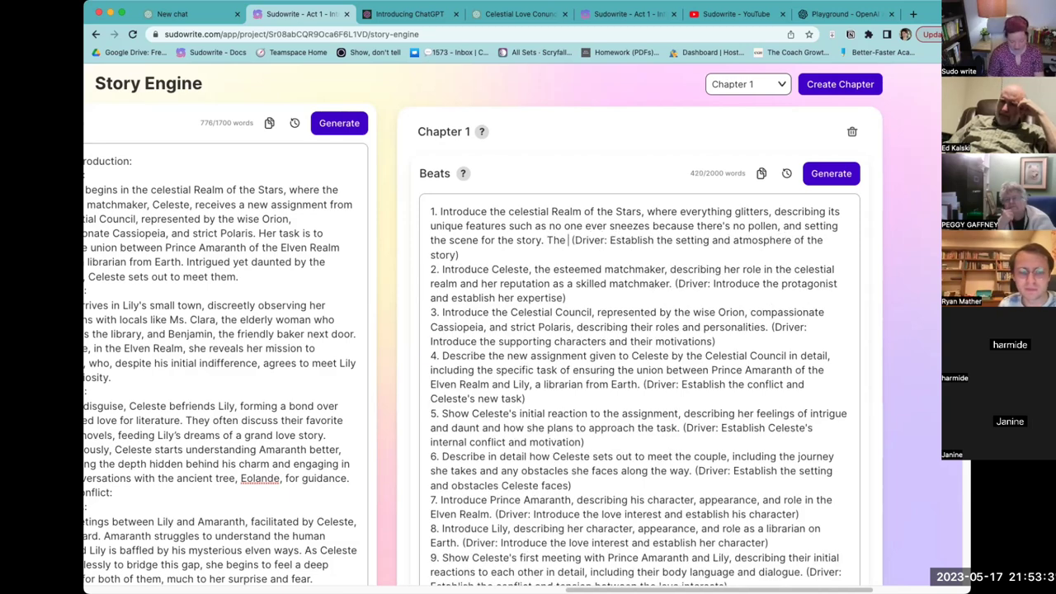
type("uilding for th")
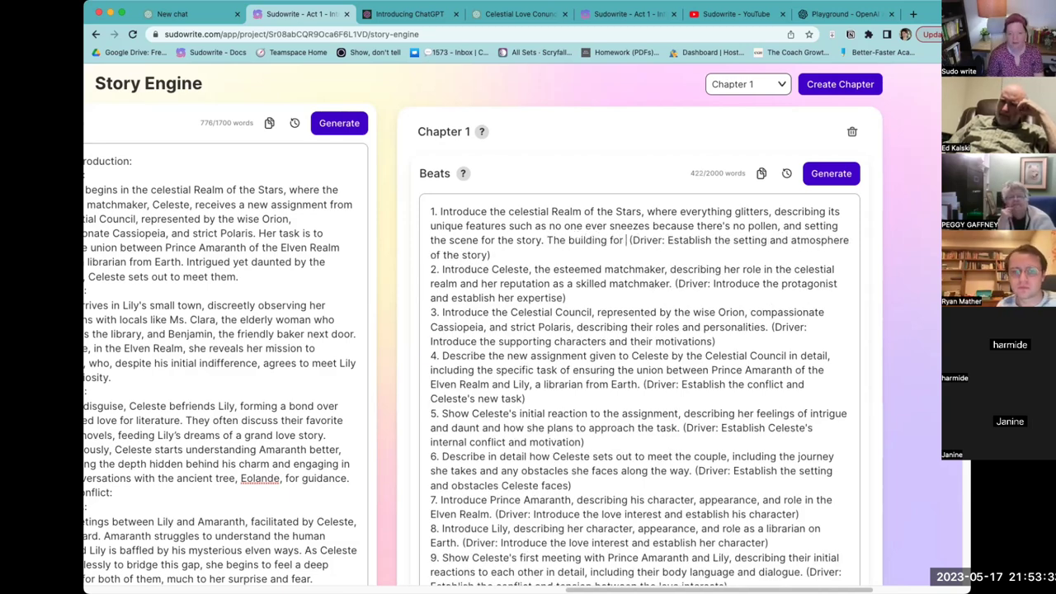
type("e ")
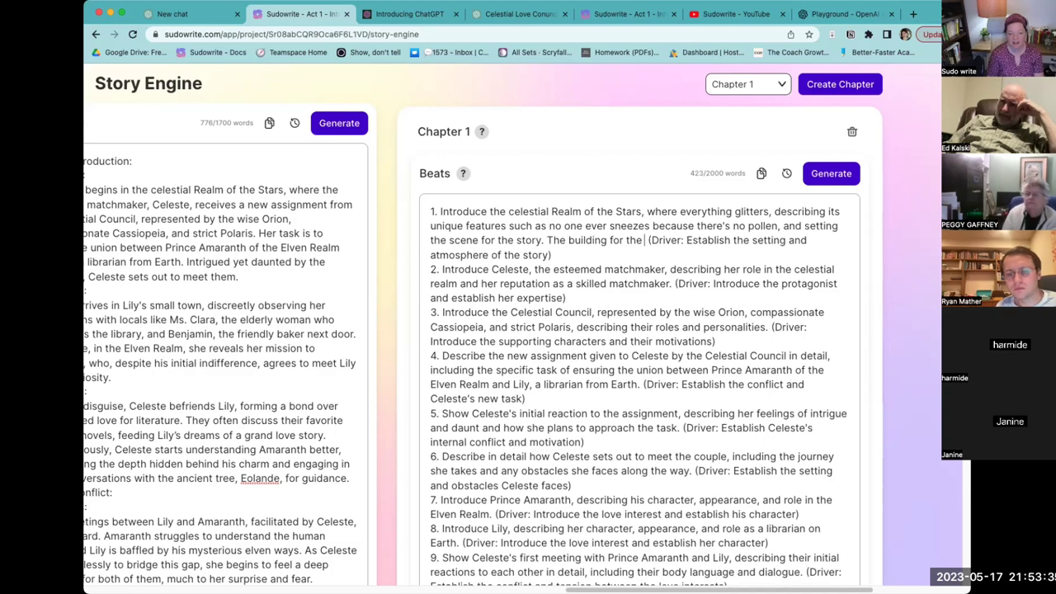
type("Celestial C")
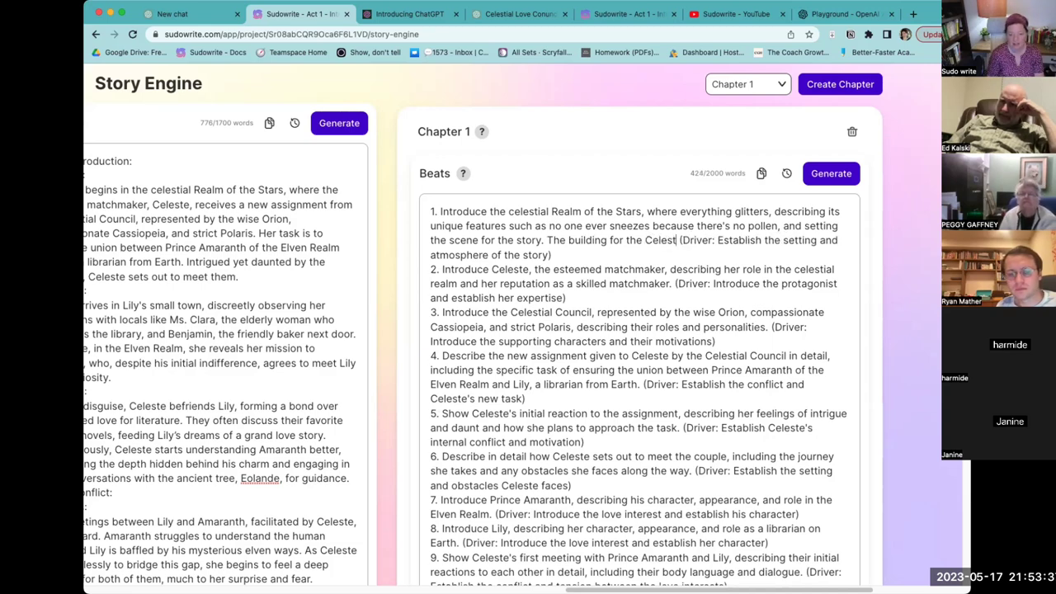
type("oun")
type("cil looks like a")
type(" Panth")
type("eon made of star")
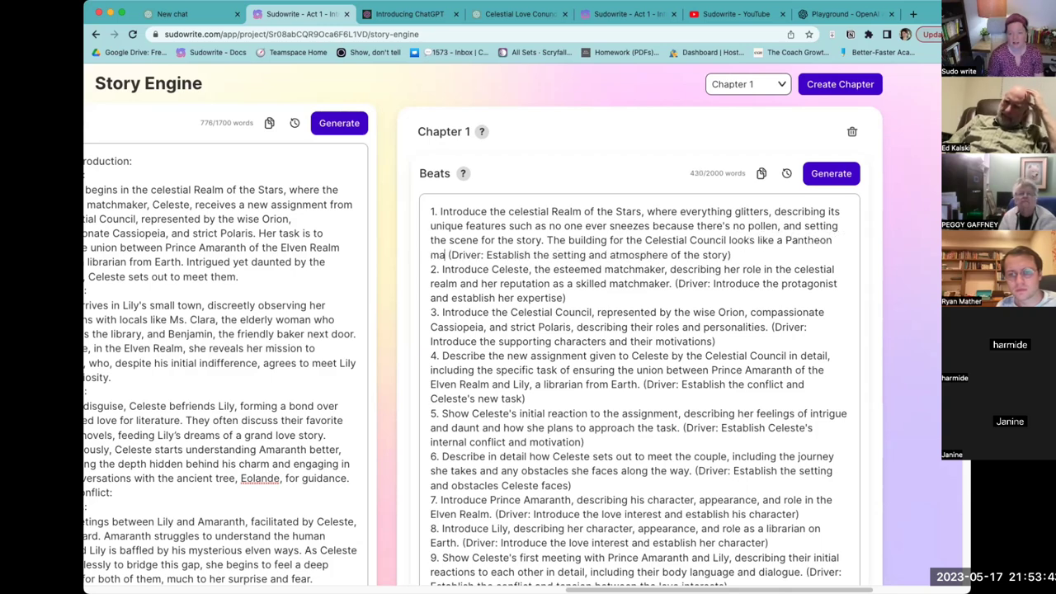
type("dust")
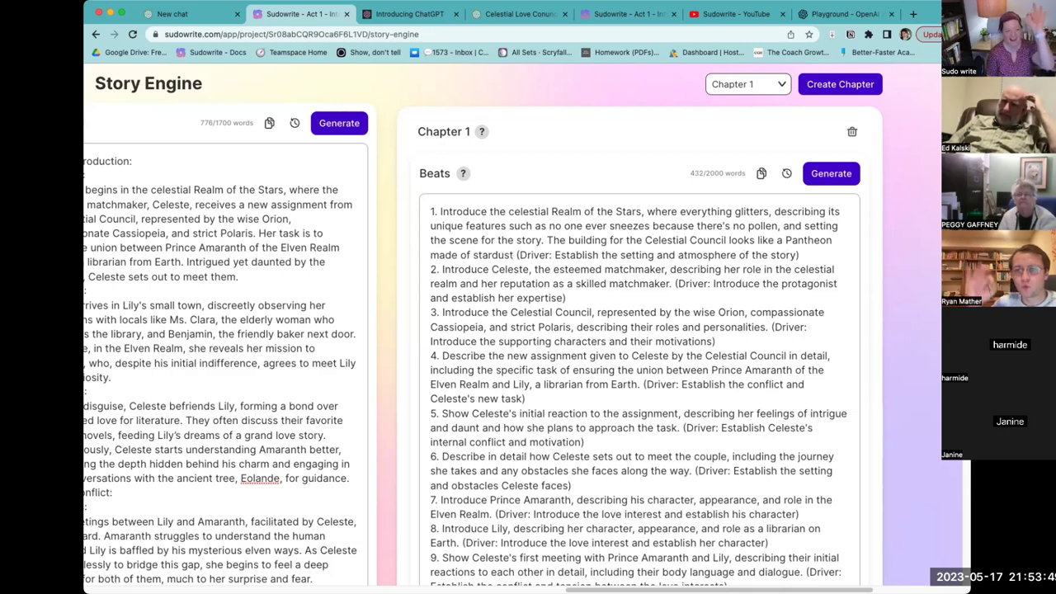
type(".")
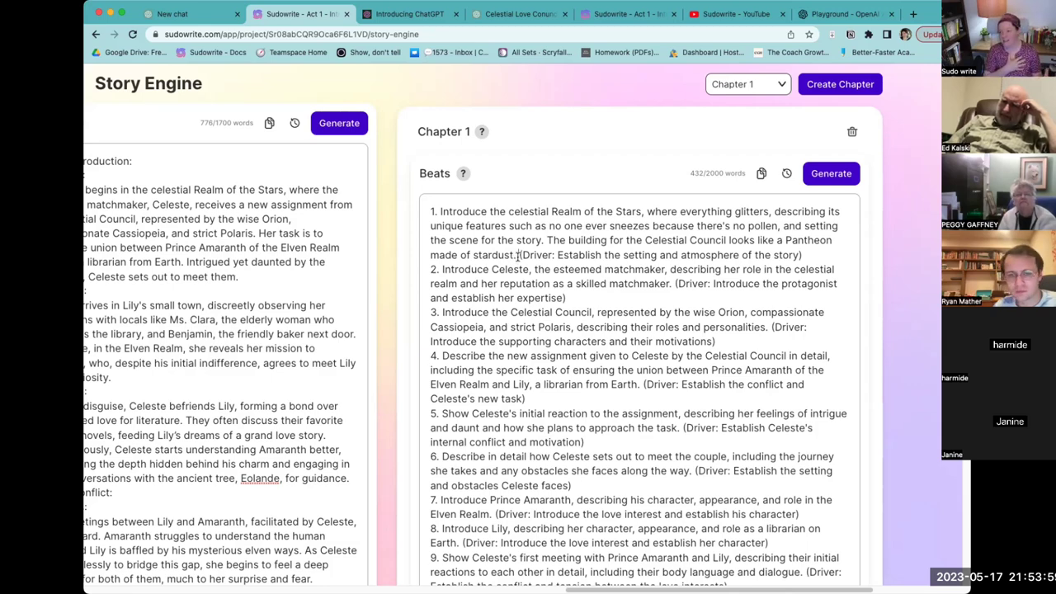
- Delete the Driver note at the end of beat 1
left_click(518, 256)
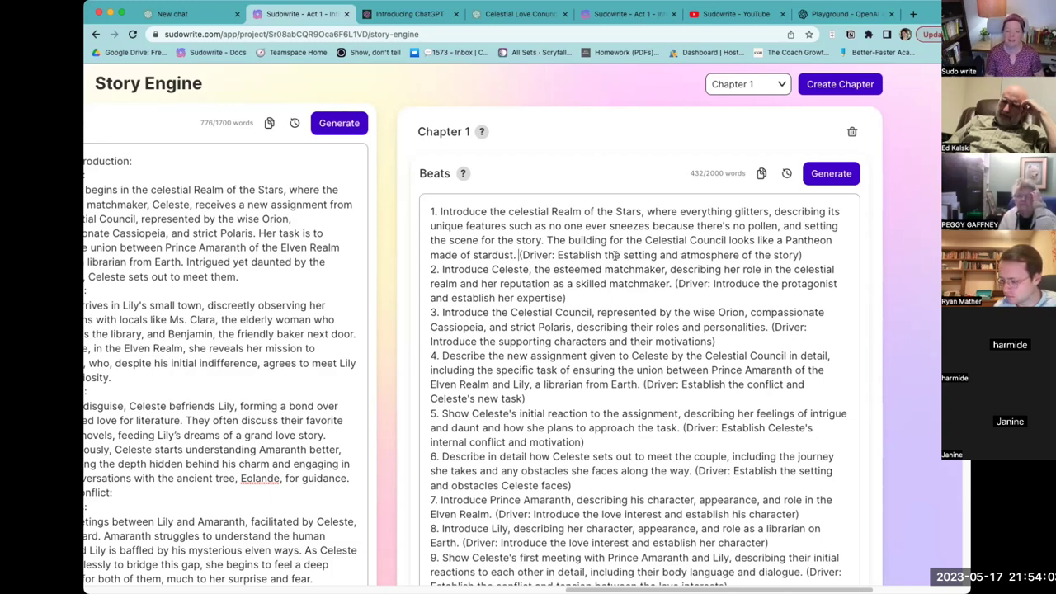
left_click_drag(800, 255, 518, 256)
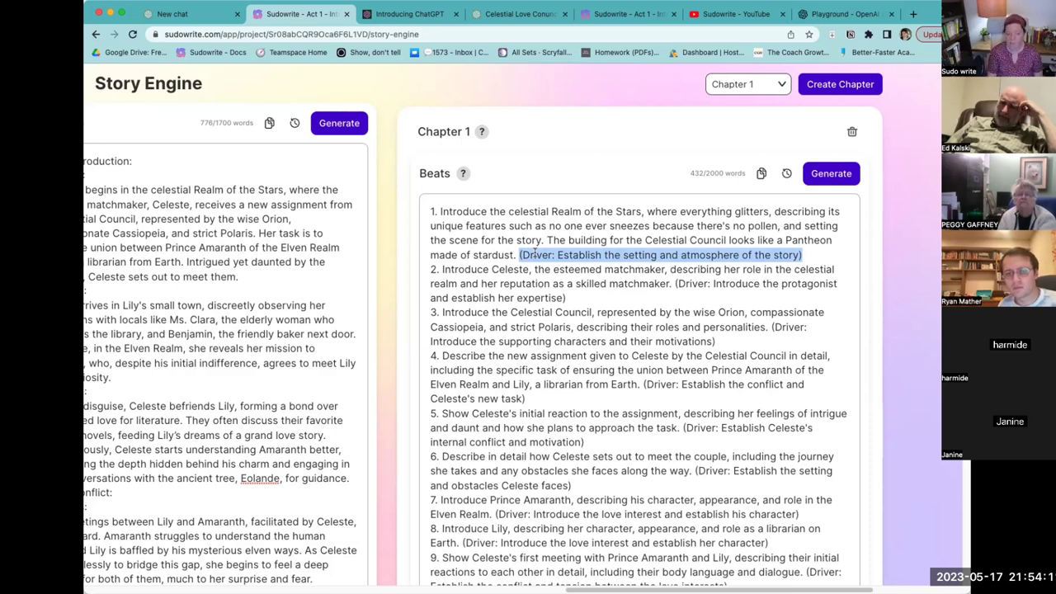
key("BackSpace")
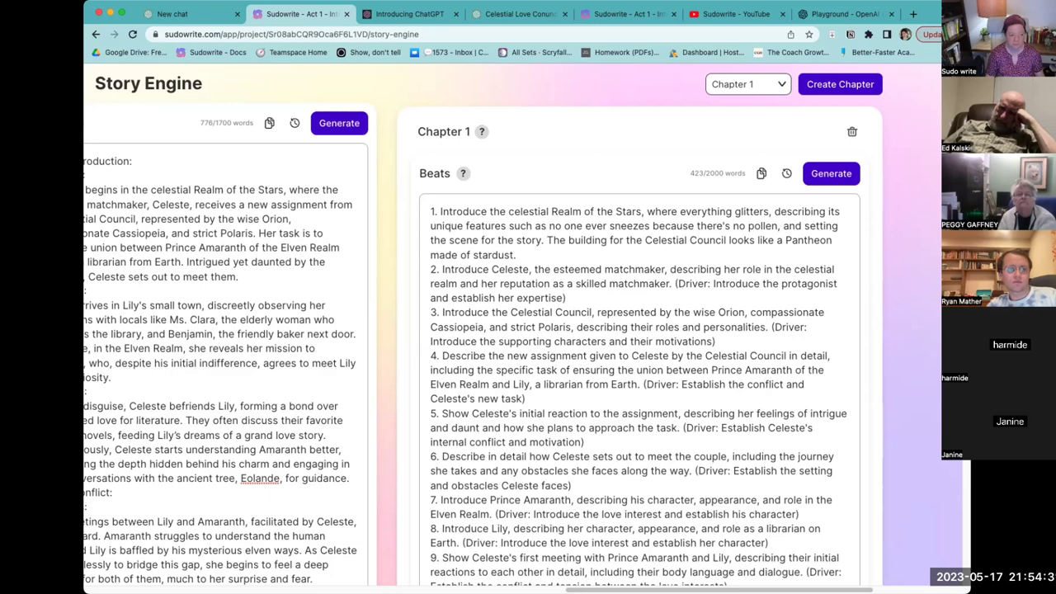
- Replace beat 2's Driver note with a metaphorical congratulation scene and Celeste walking to the Council building
scroll(581, 571, "left", 2)
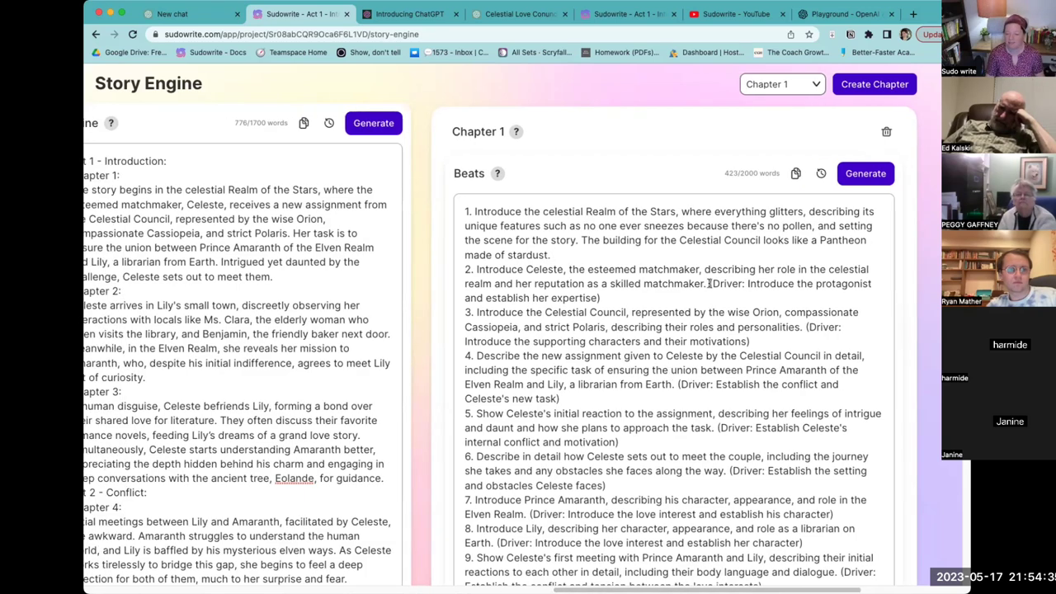
left_click_drag(709, 283, 715, 291)
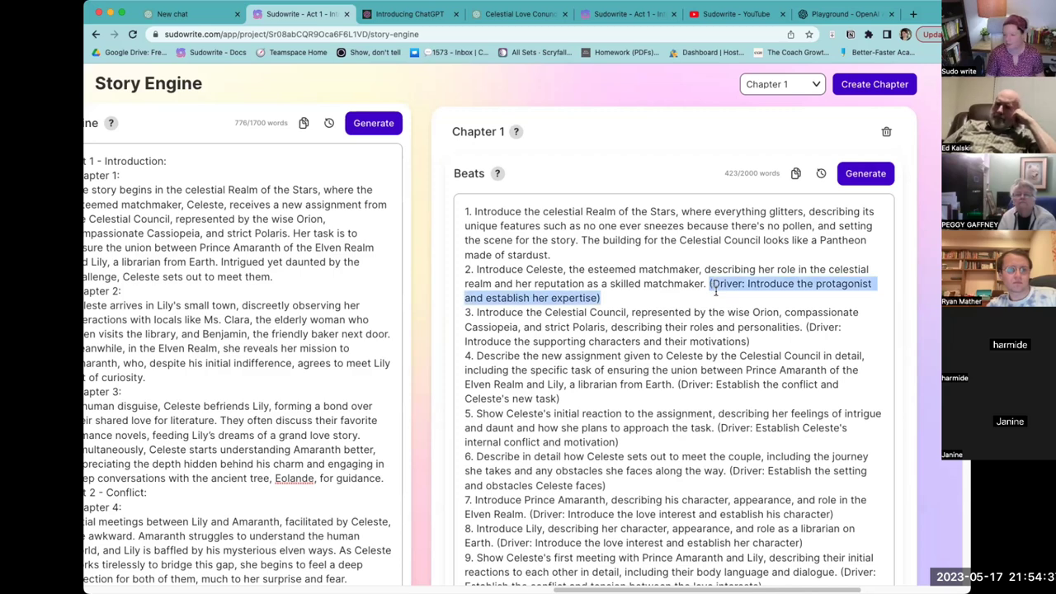
key("BackSpace")
type("Have someone ")
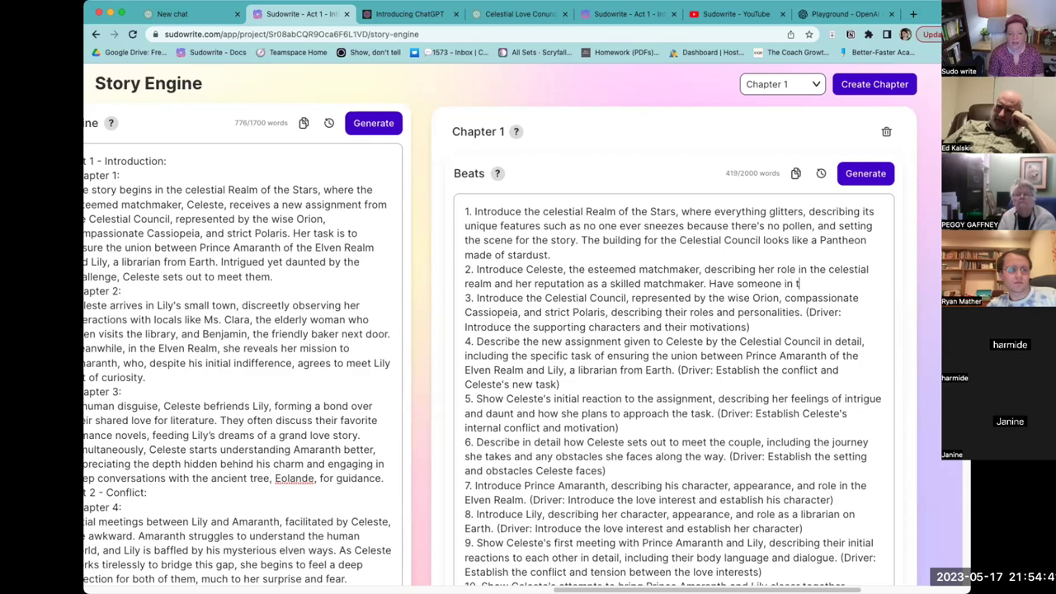
type("in the Realm of")
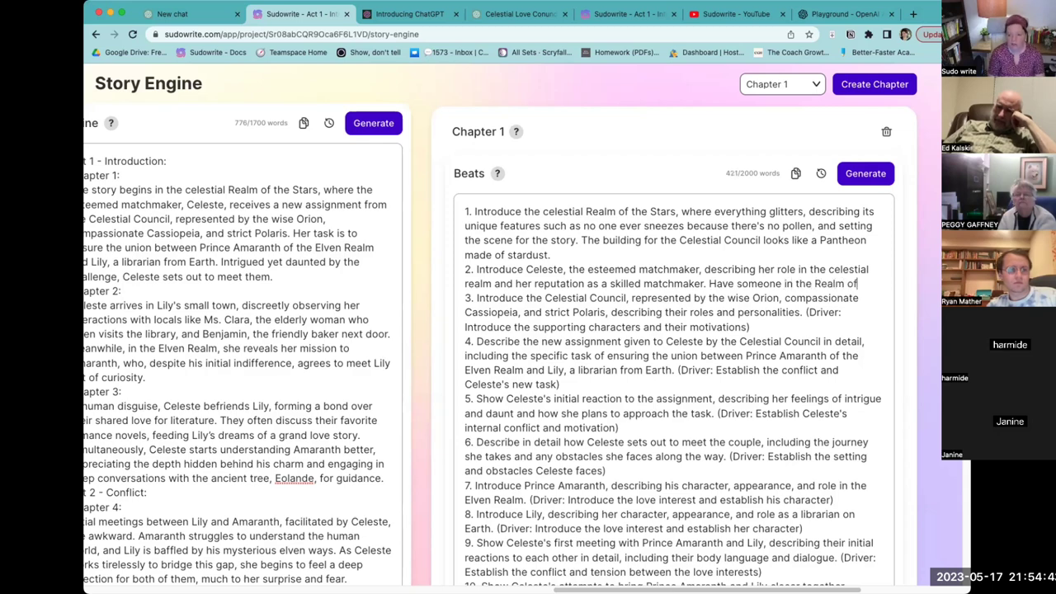
type(" Stars congr")
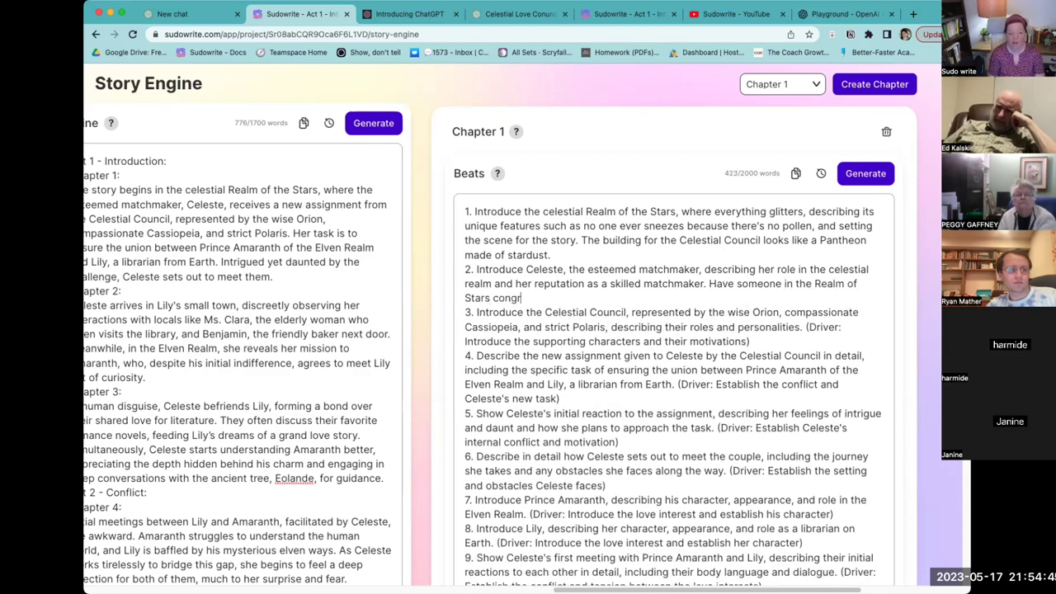
type("atulate her o")
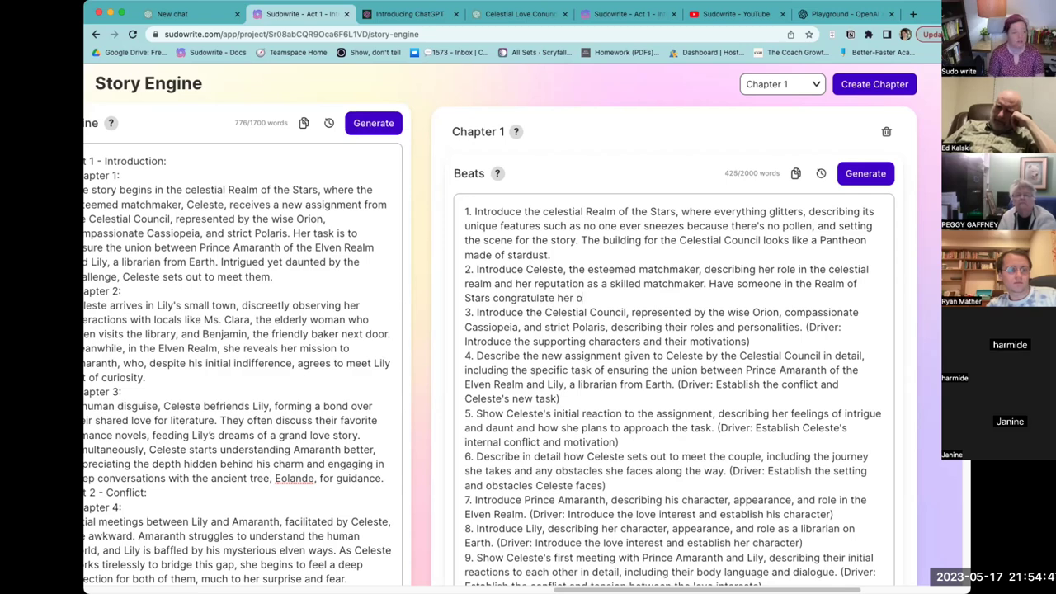
type("n her recent mat")
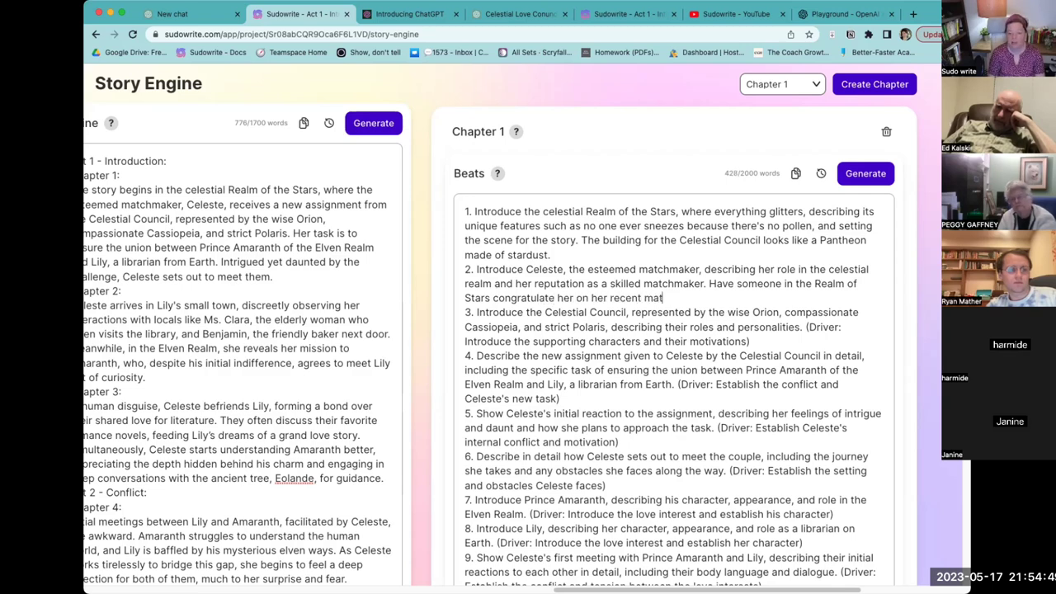
type("chmaking for the difficult Selkie King")
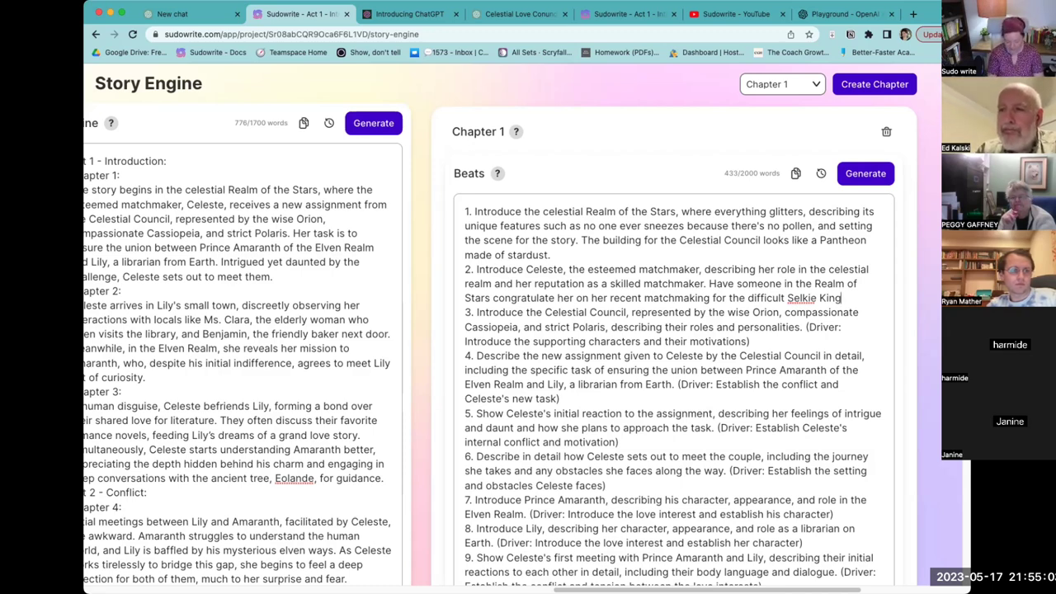
type(". This sh")
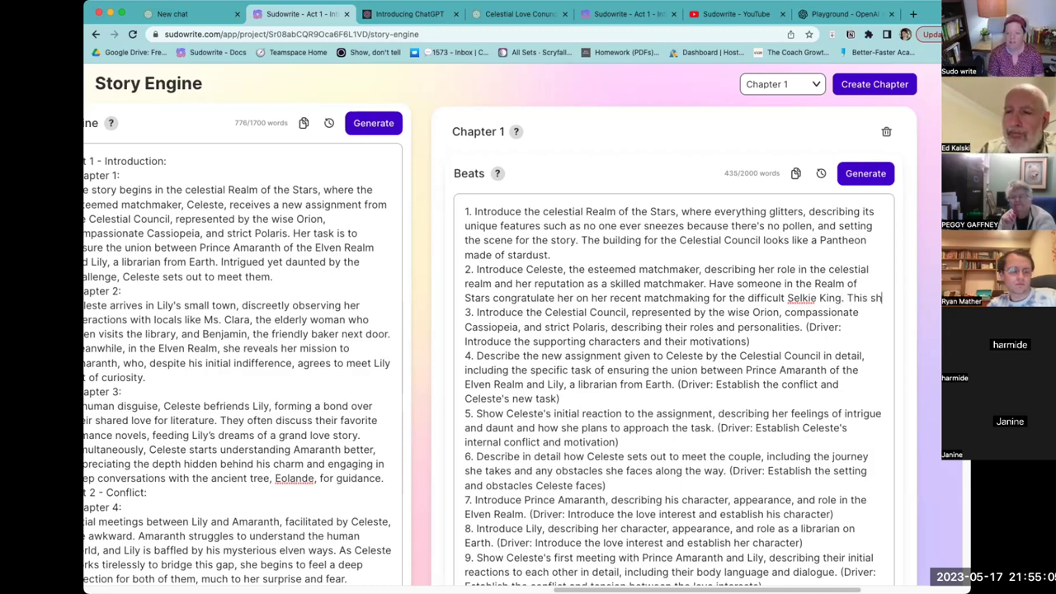
type("ould be di")
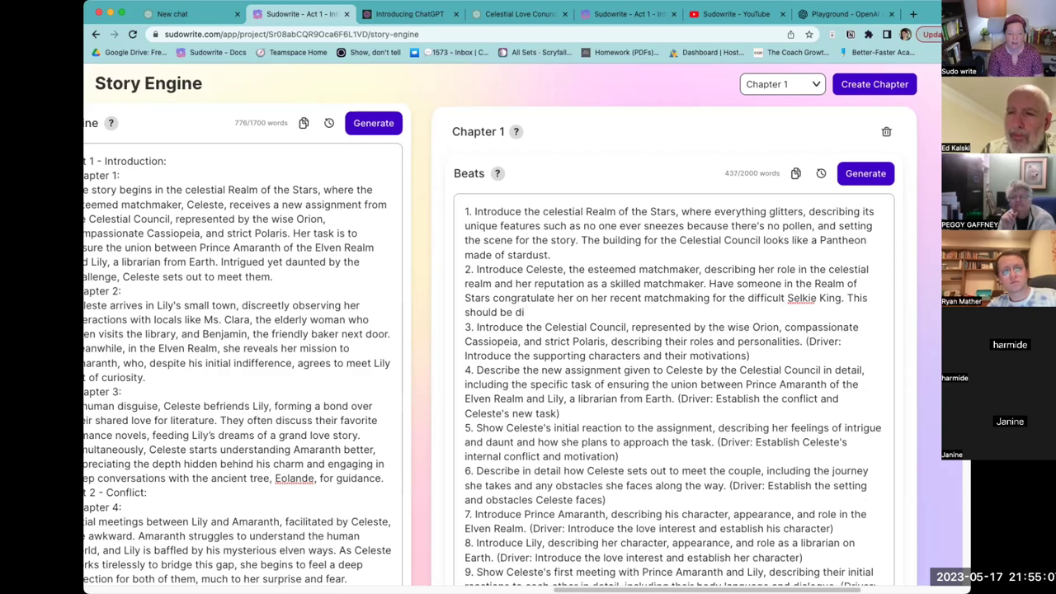
type("alogue but t")
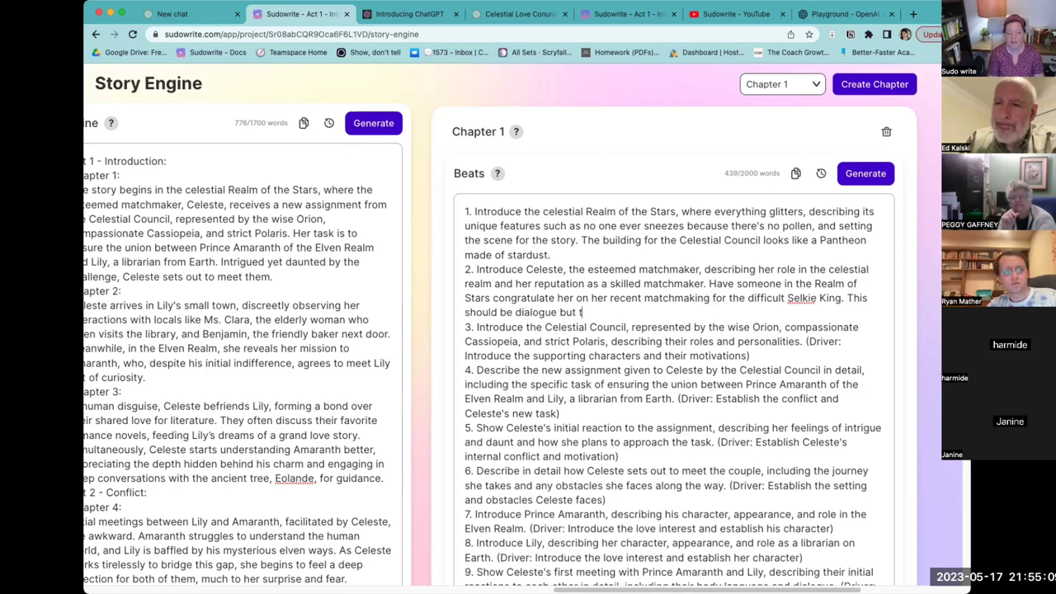
key("BackSpace")
type("people in the Realm of")
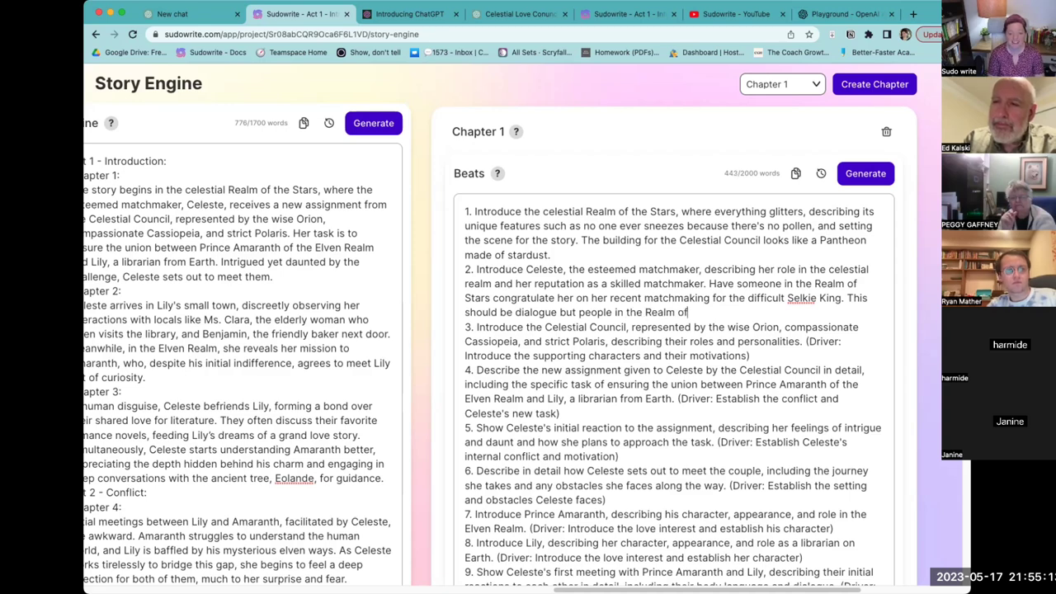
type(" the Star")
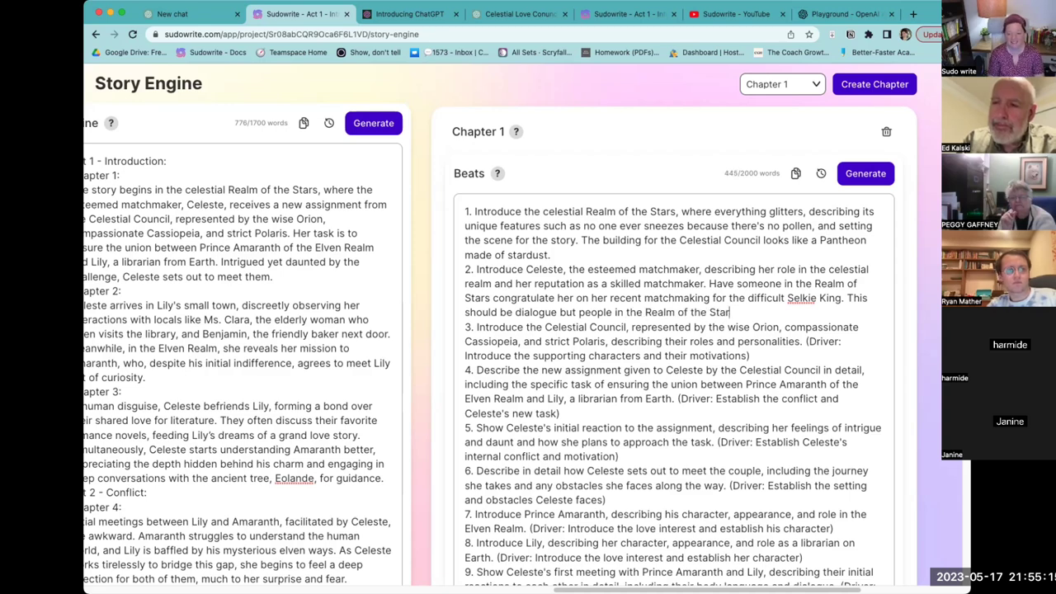
type("s mostly speak")
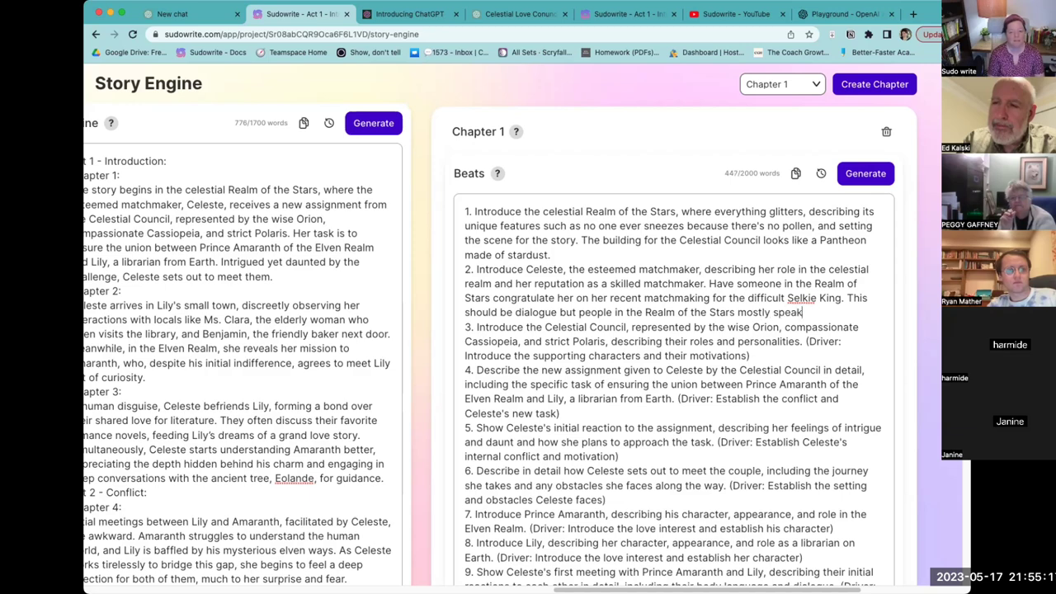
type(" in metaphor, but not Celest")
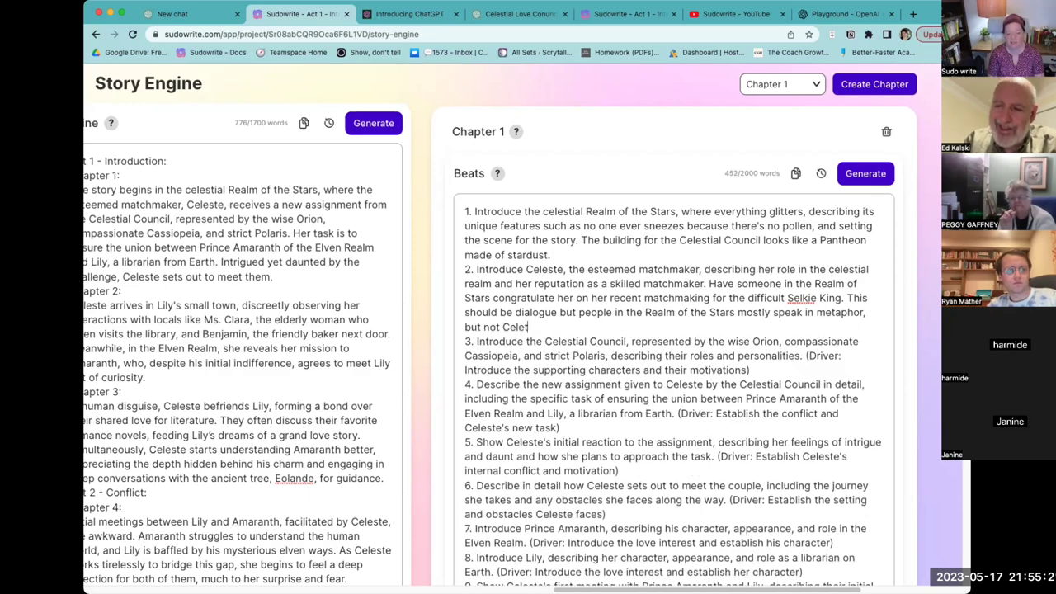
type("e.")
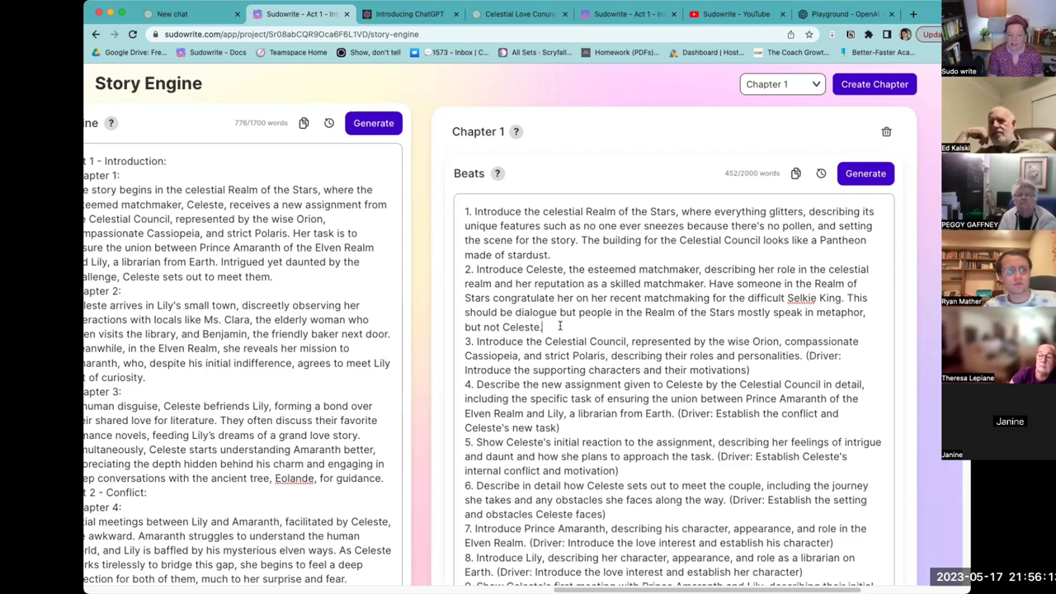
type("ste walks to the Cel")
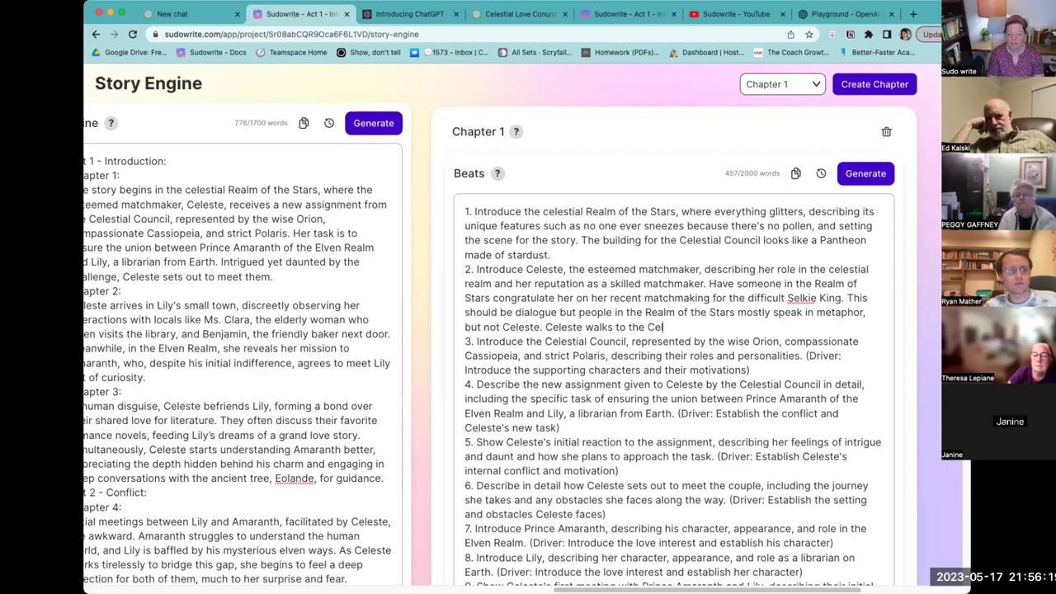
type("Coun")
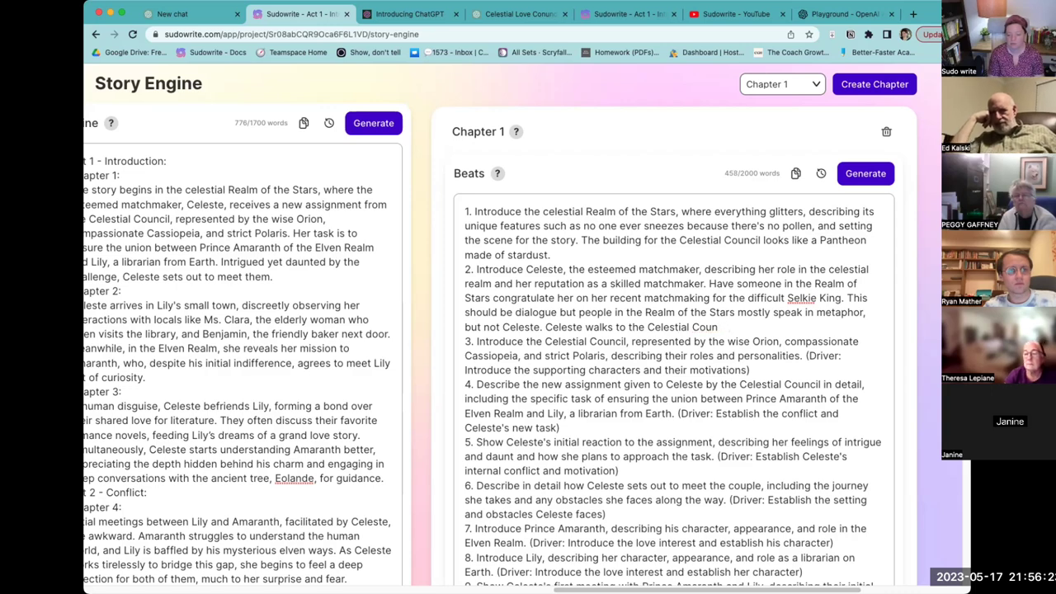
type("cil building.")
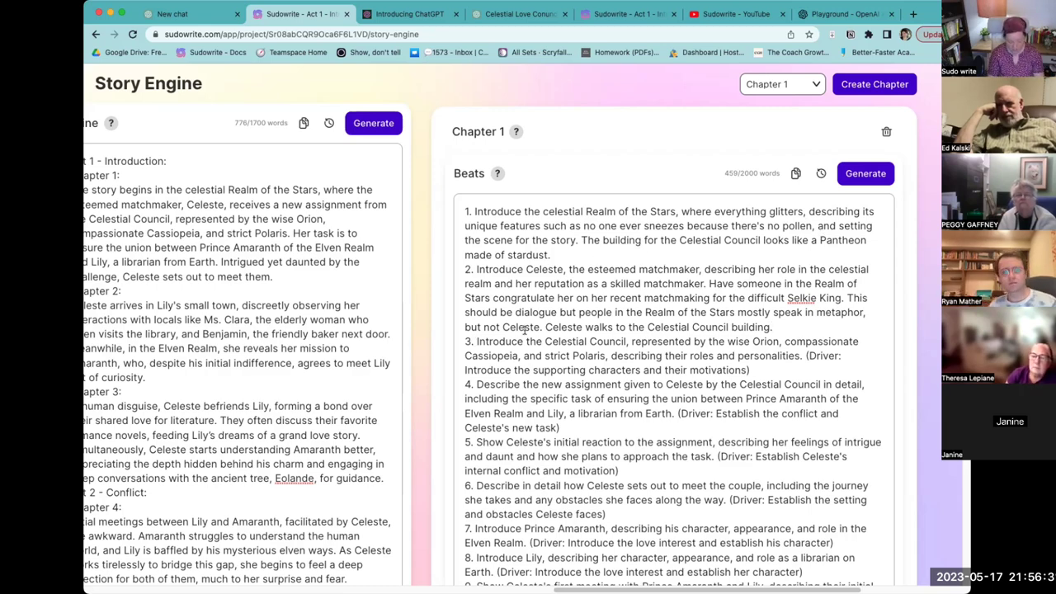
type("Once inside the")
type(" Celestia")
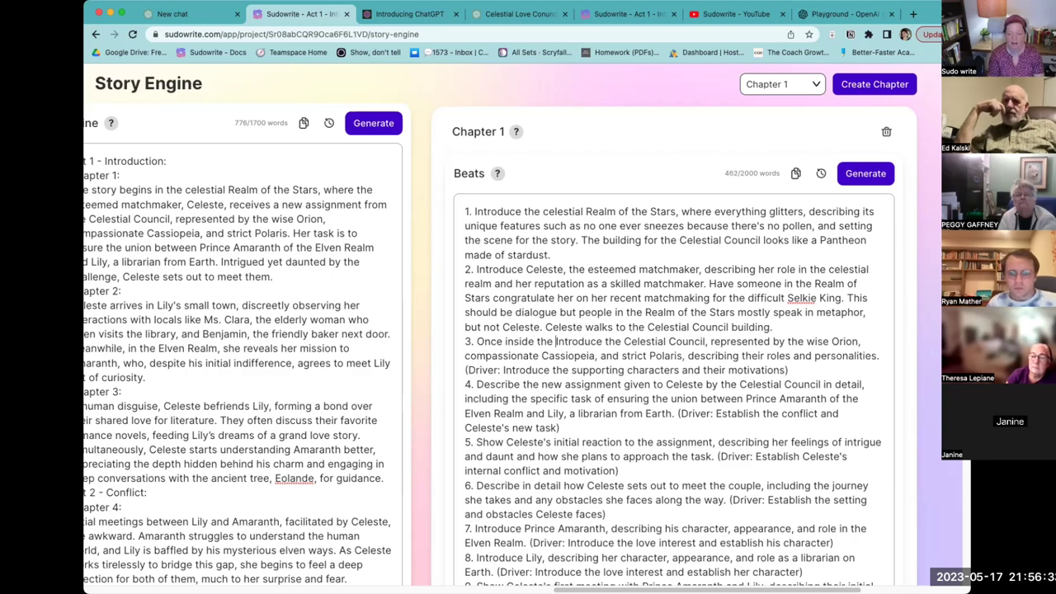
type("l Council ")
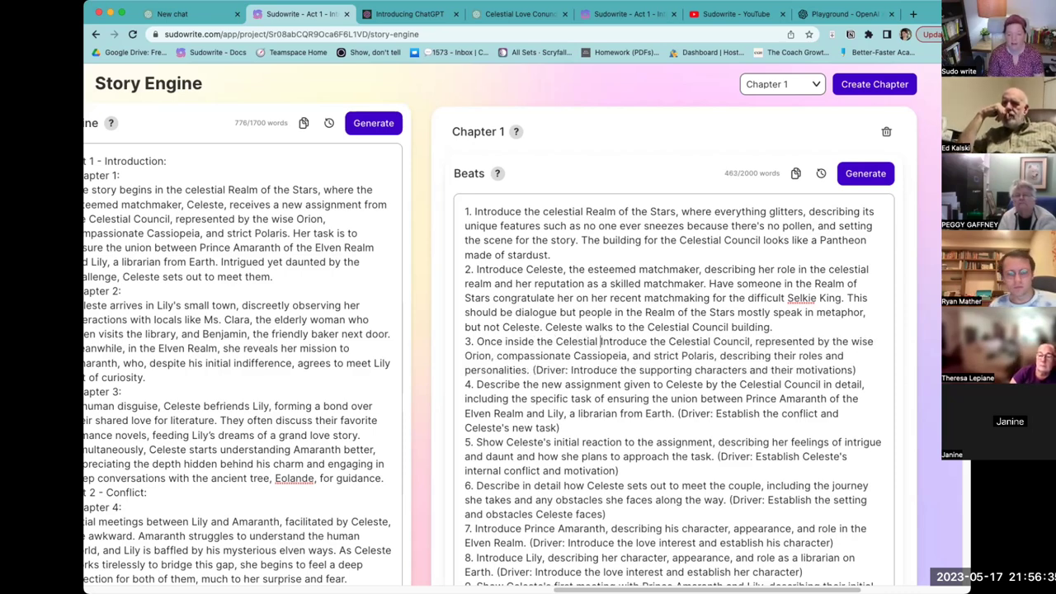
type("buil")
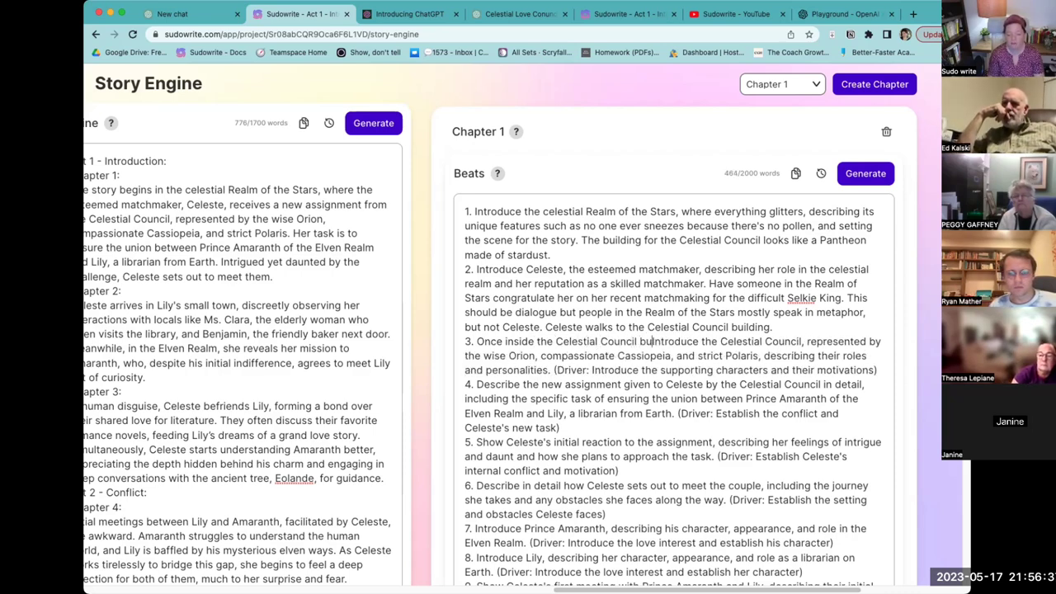
type("ding,")
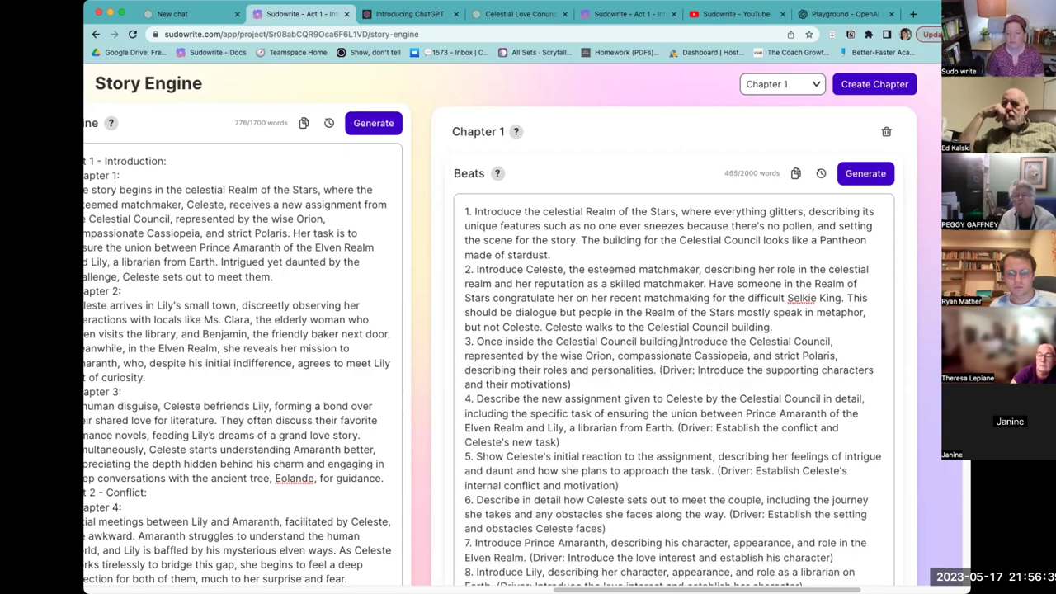
- Lowercase 'Introduce' in beat 3 so it follows 'Once inside the Celestial Council building,'
key("Delete")
type("i")
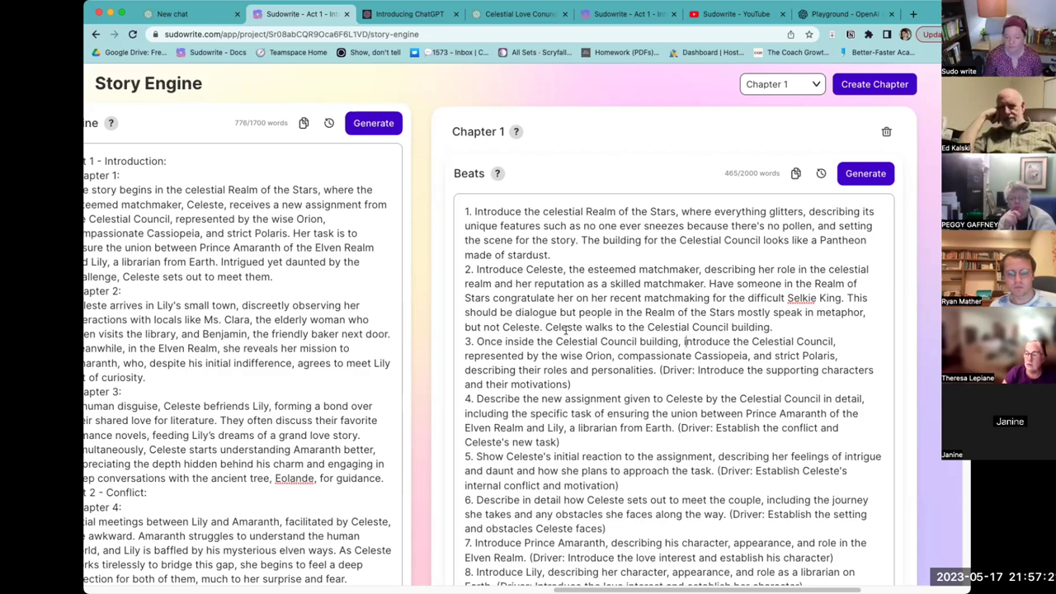
- Replace beat 3's Driver note with 'They sit upon floating clouds and the room is very echoing.'
left_click(683, 388, "shift")
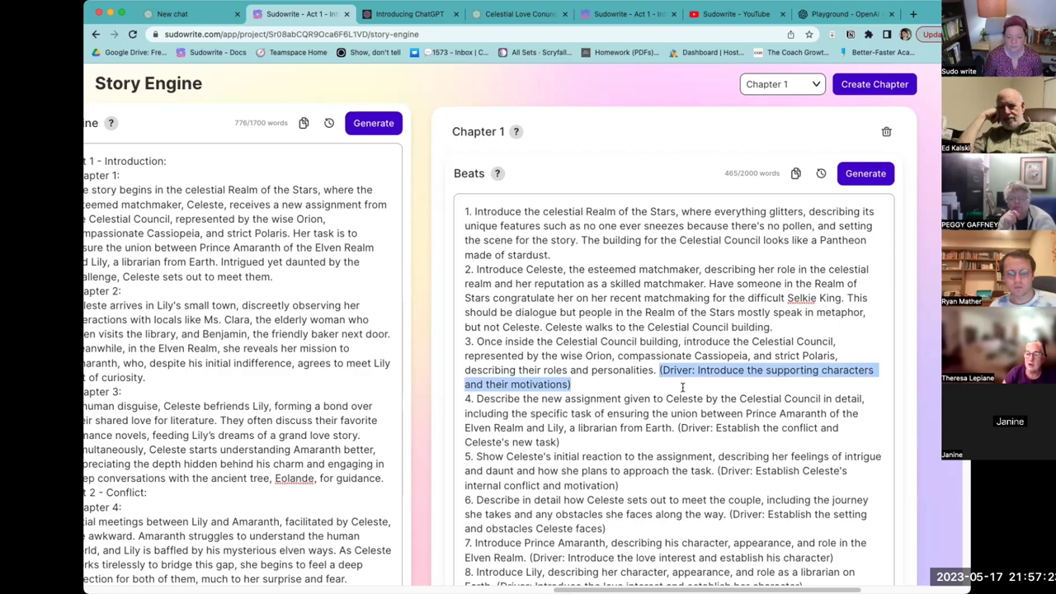
key("BackSpace")
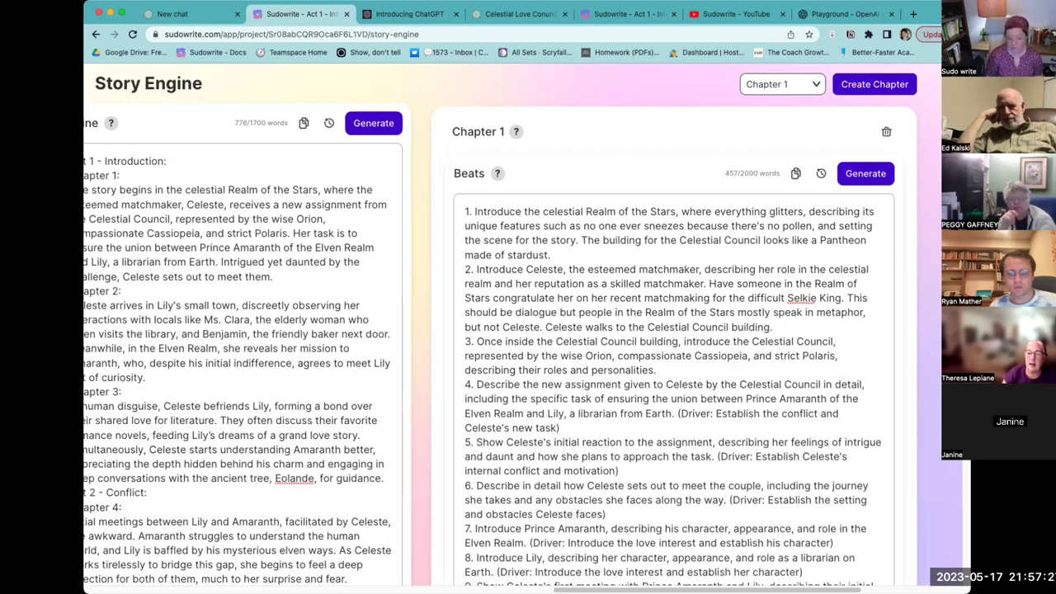
type("They sit u")
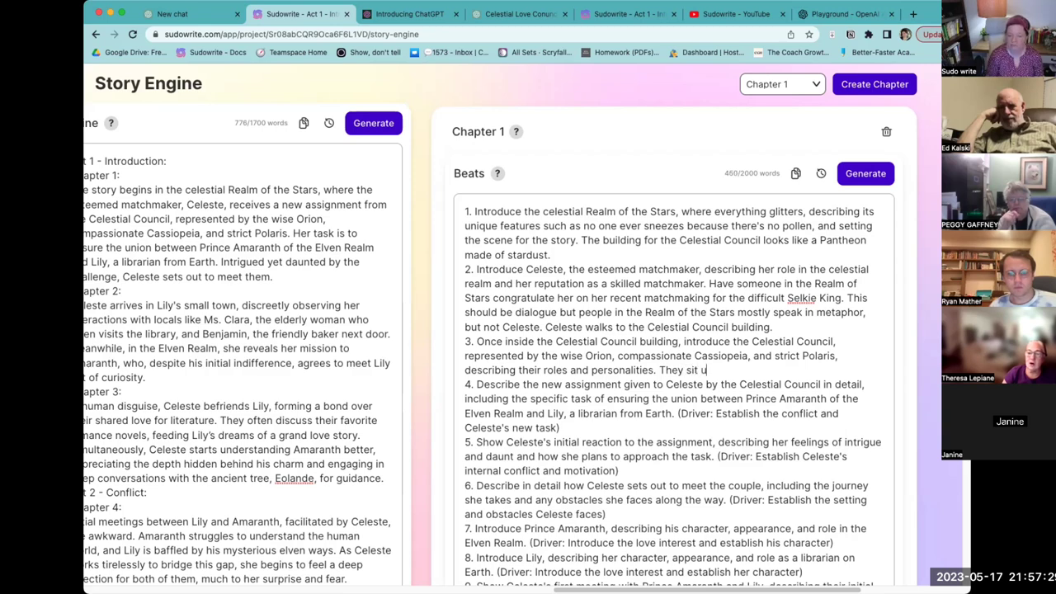
type("pon floating clous")
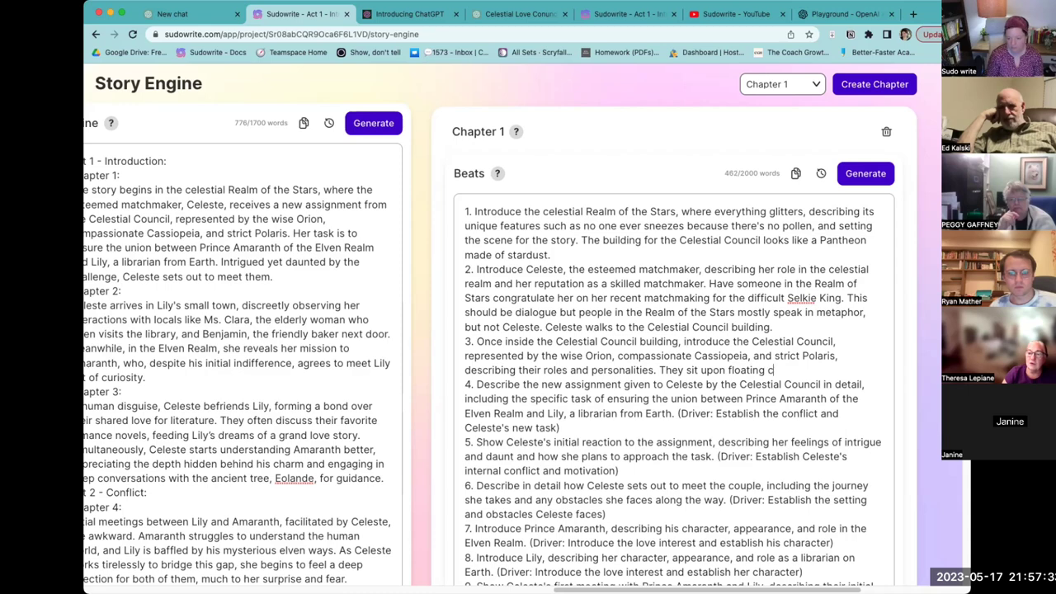
key("BackSpace")
type("ds")
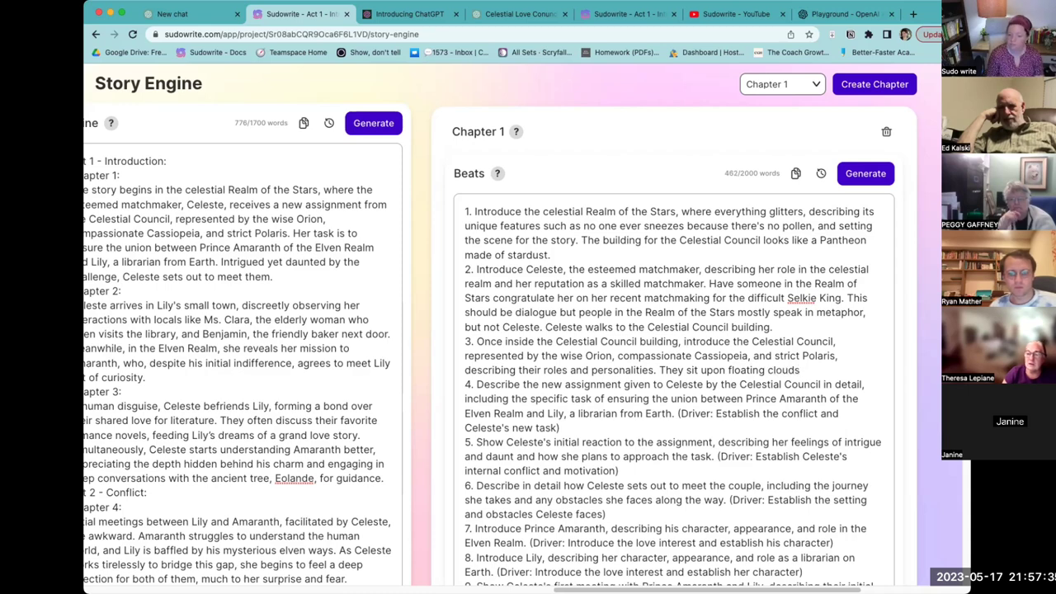
type(" and the room is")
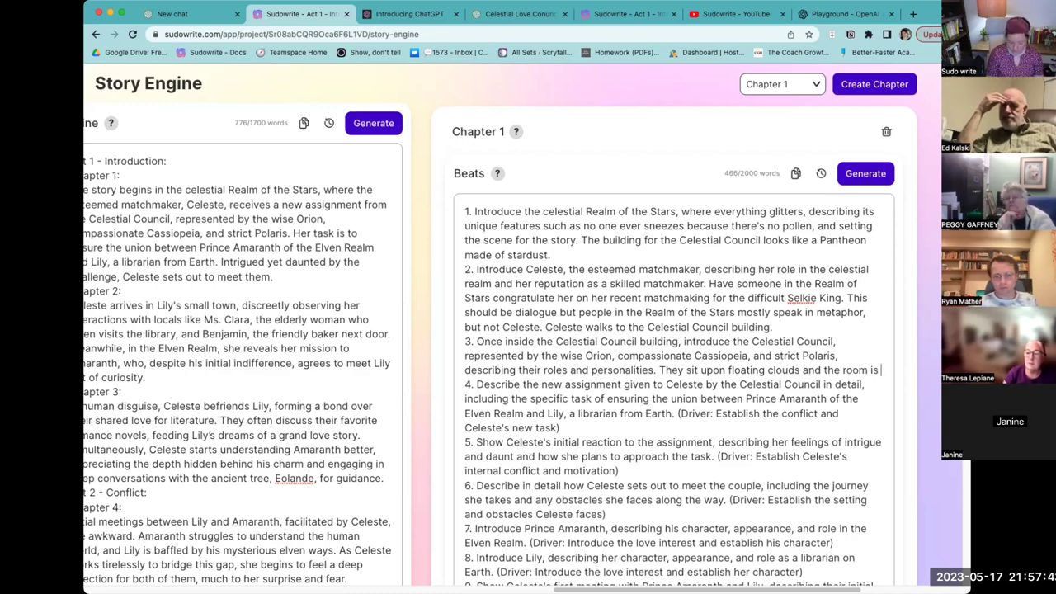
type("very echo")
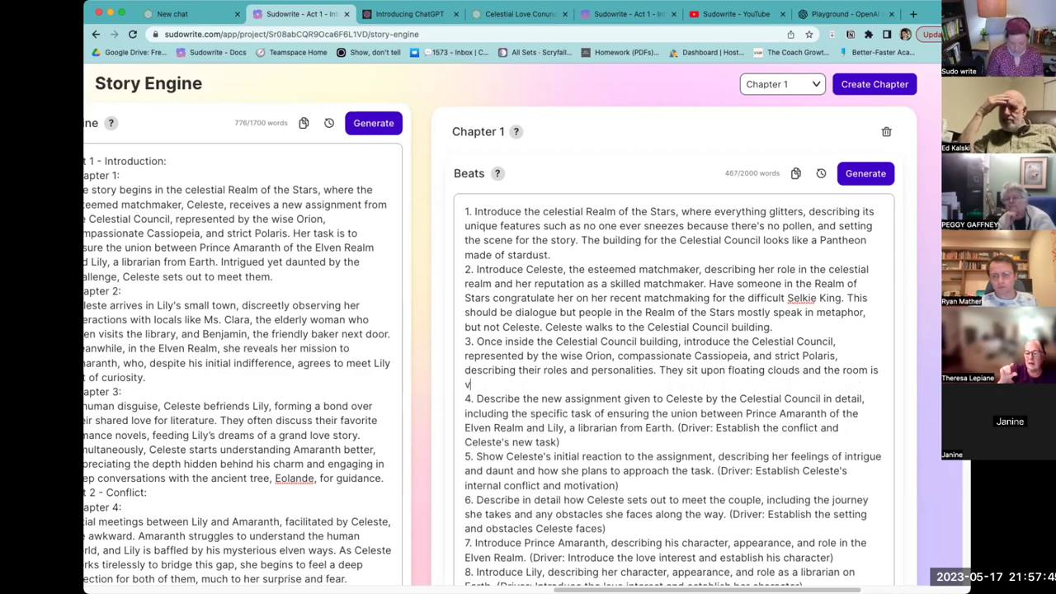
type("ing.")
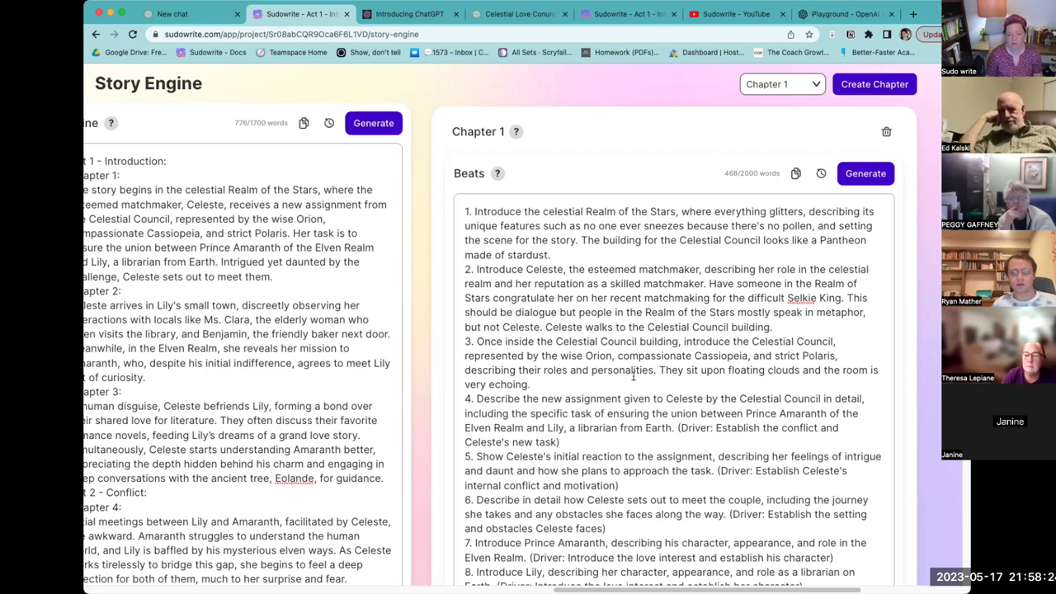
- Add that Cassiopeia disagrees with giving Celeste another difficult assignment
type("H")
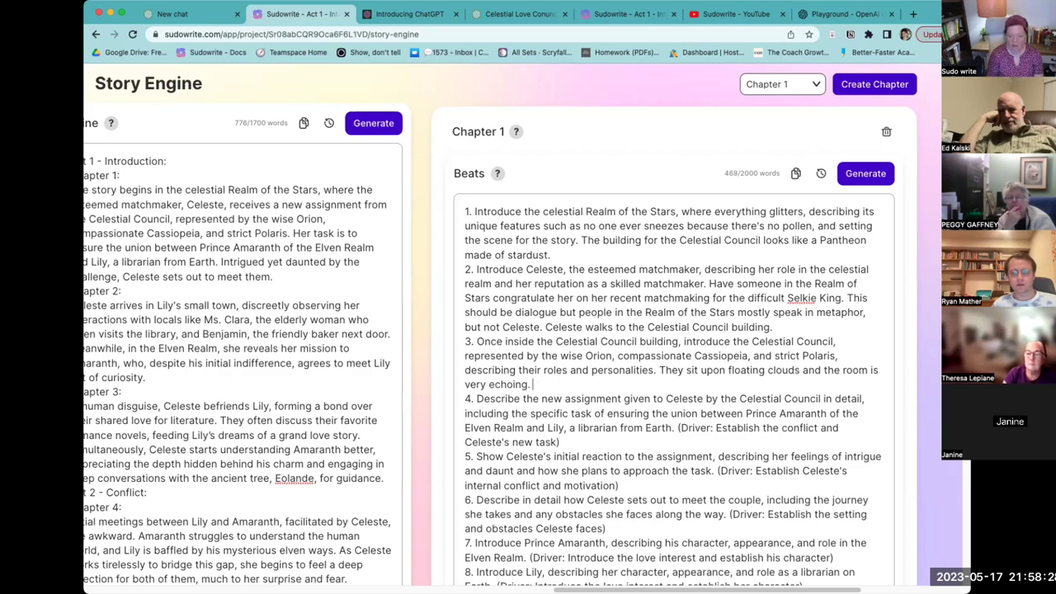
type("Cassio")
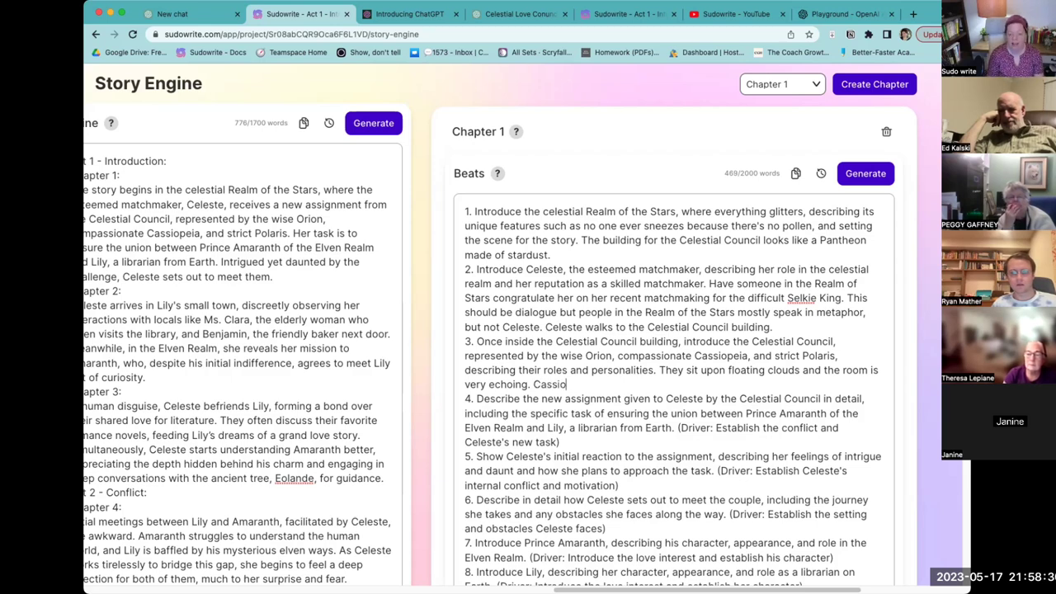
type("peia disagrees with gic")
key("BackSpace")
type("vin")
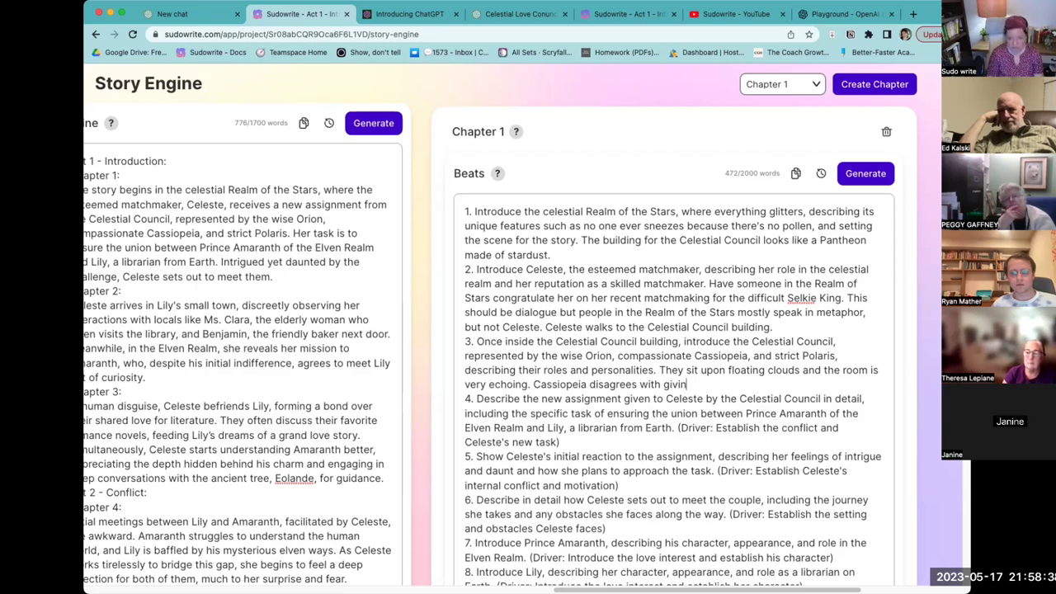
type("g Celeste a monother difficult assignment.")
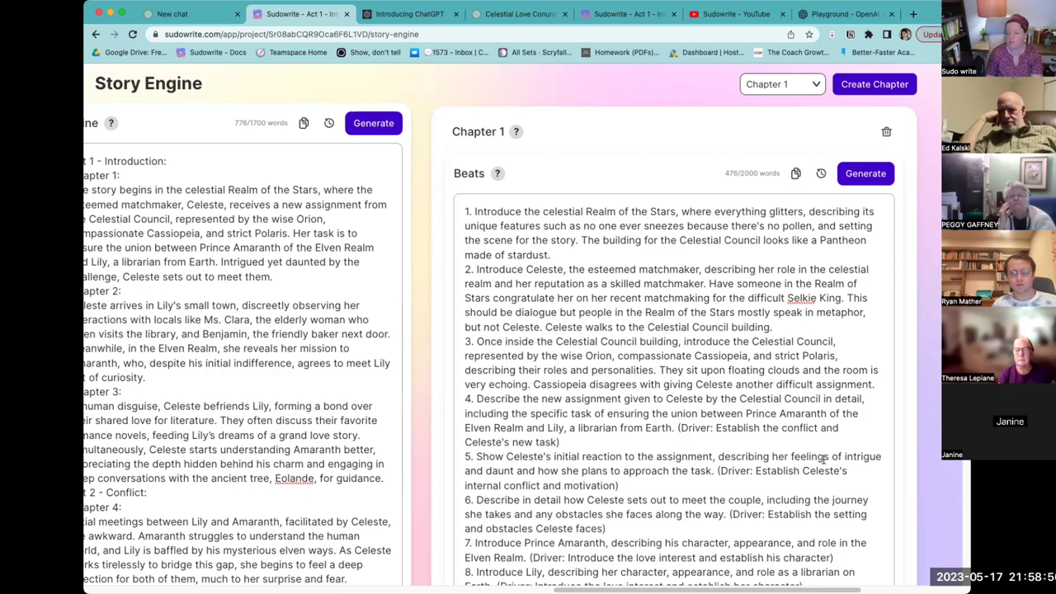
scroll(525, 347, "left", 10)
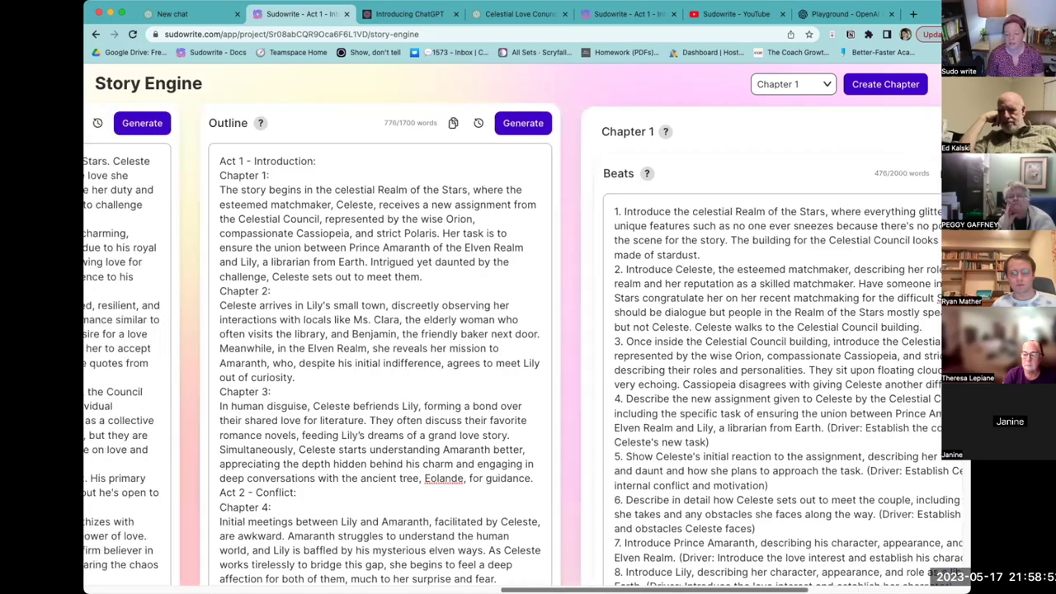
scroll(578, 347, "left", 2)
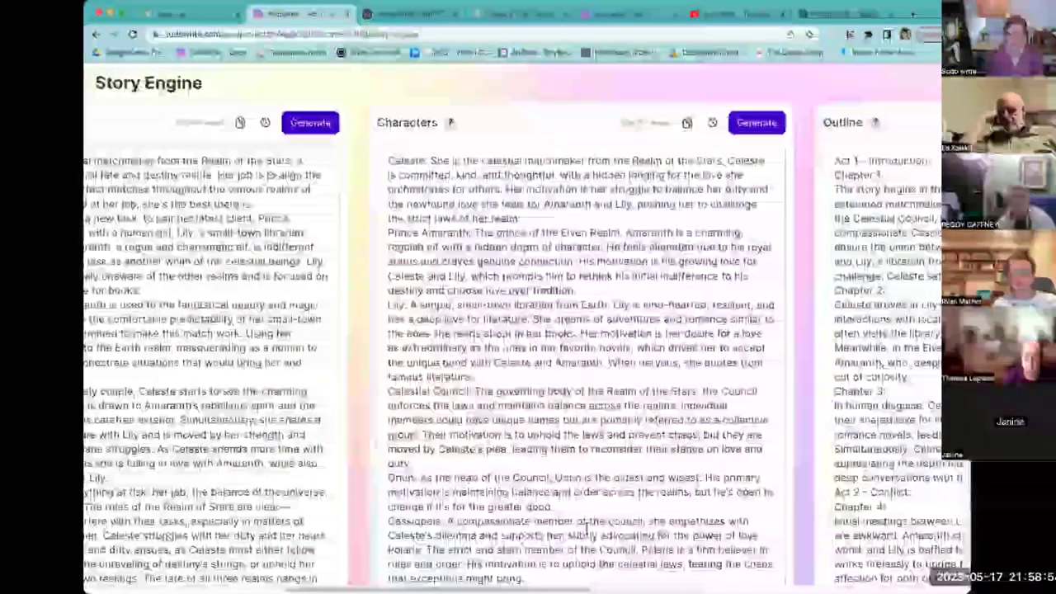
scroll(578, 346, "down", 5)
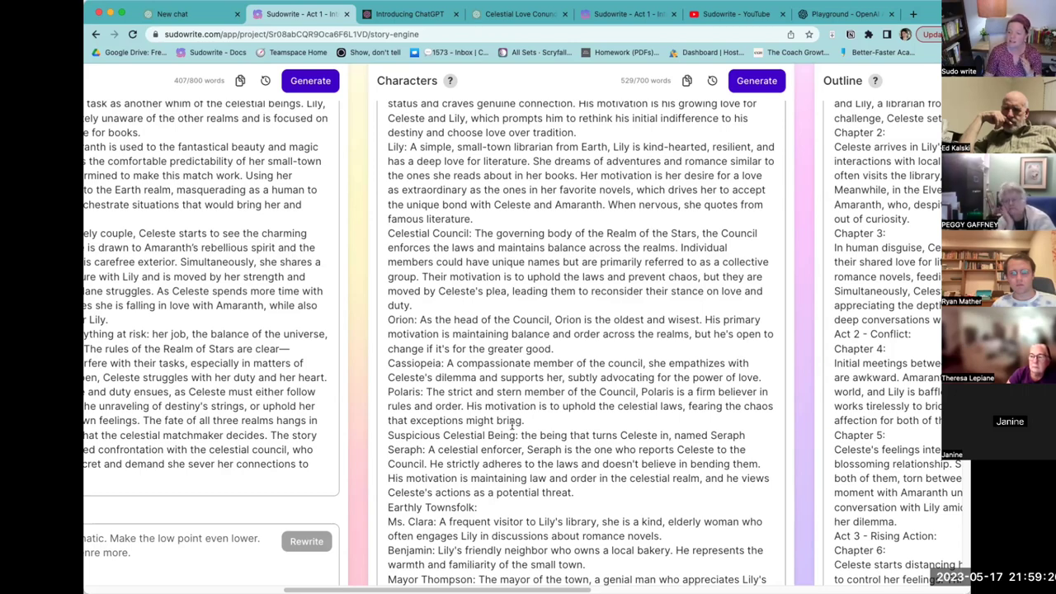
scroll(505, 411, "right", 10)
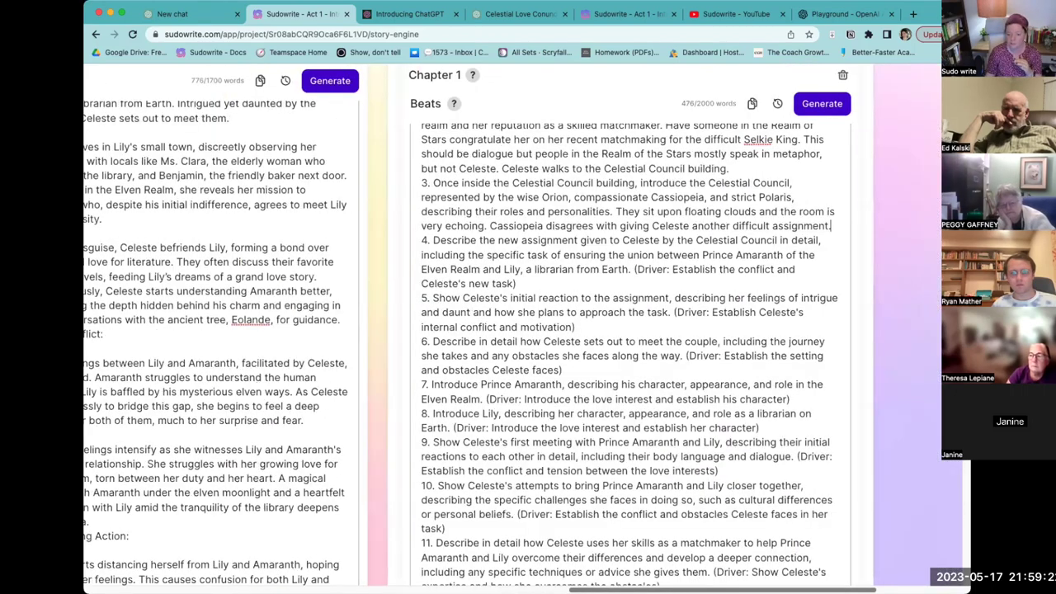
- Add 'Polaris disagrees, the rules are clear. This is dialogue. Remember they speak in metaphor.' to beat 3
scroll(675, 410, "right", 2)
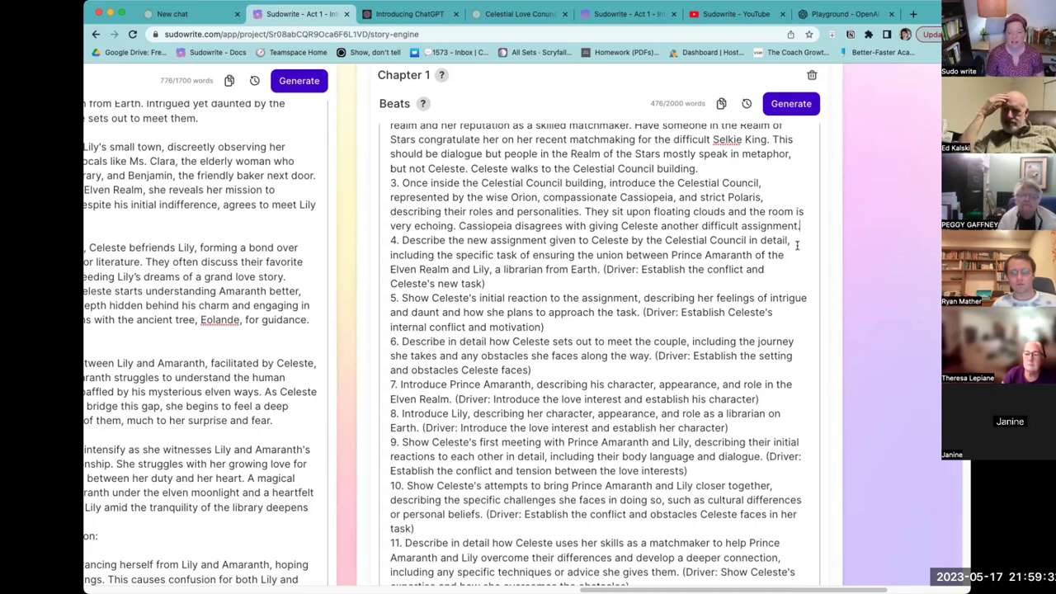
key("Return")
type("Polaris ")
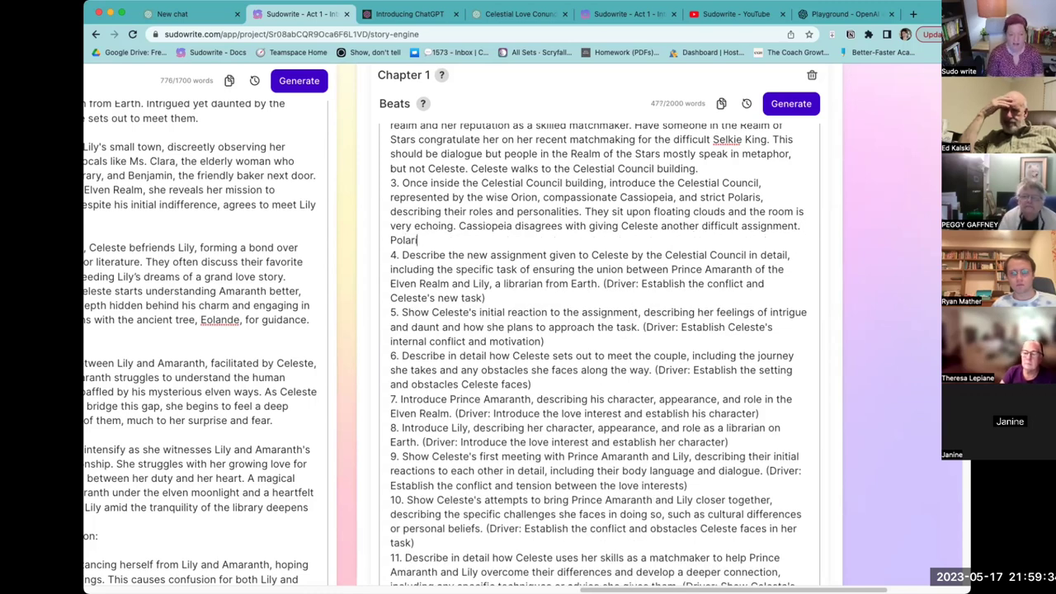
type("disagrees, the rules are clear. This is dialogue")
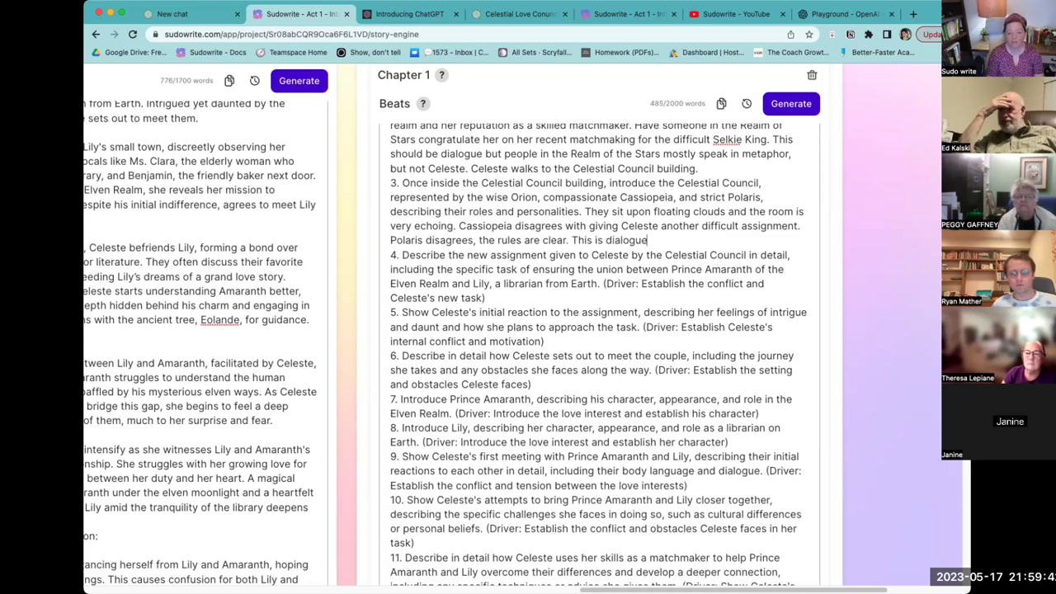
type(". Remember thje")
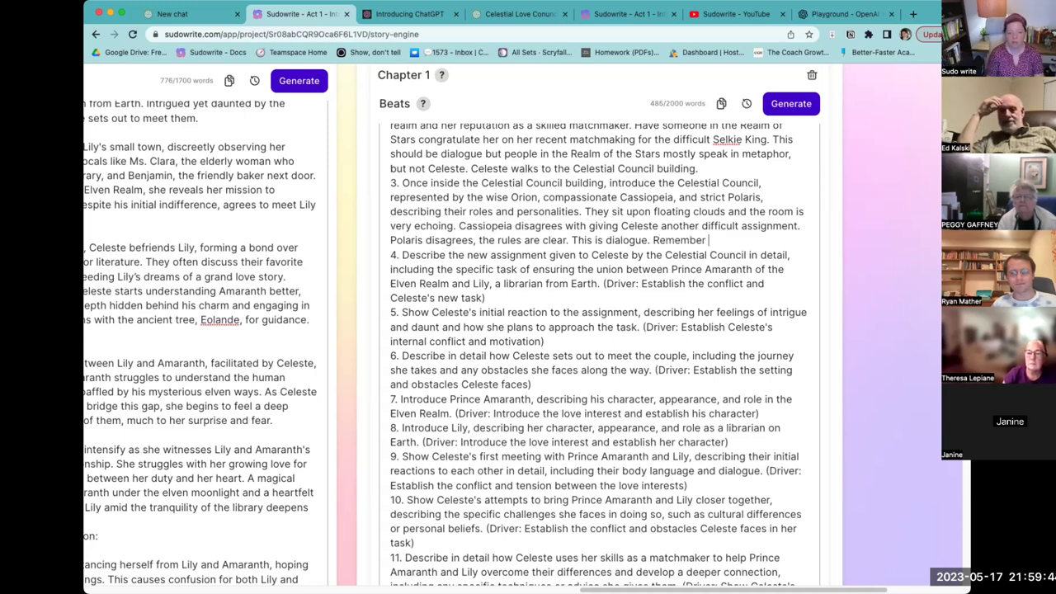
key("BackSpace")
key("BackSpace")
type("ey speak")
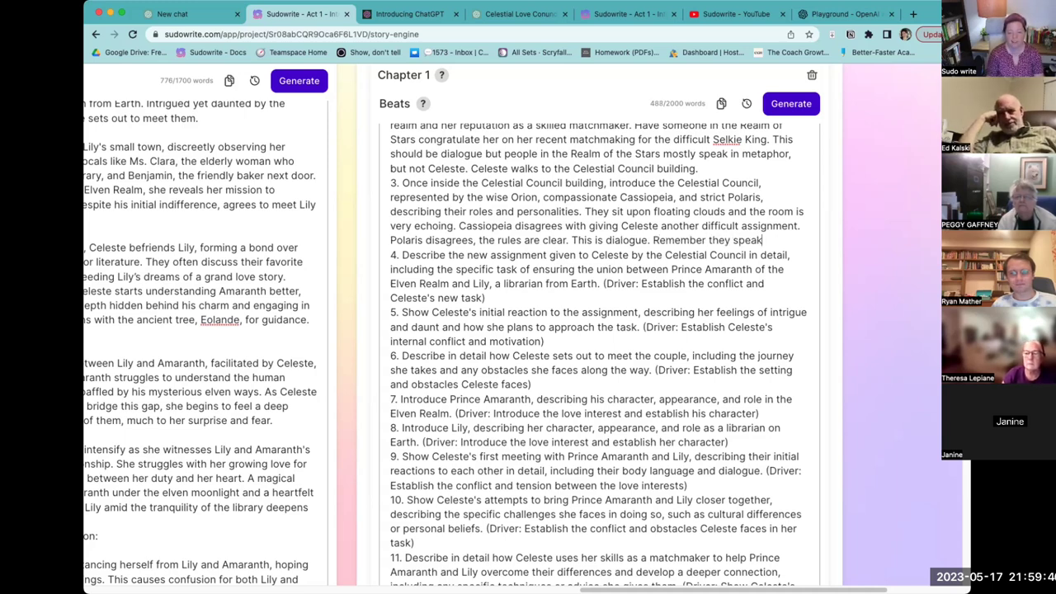
type(" in metaphor.")
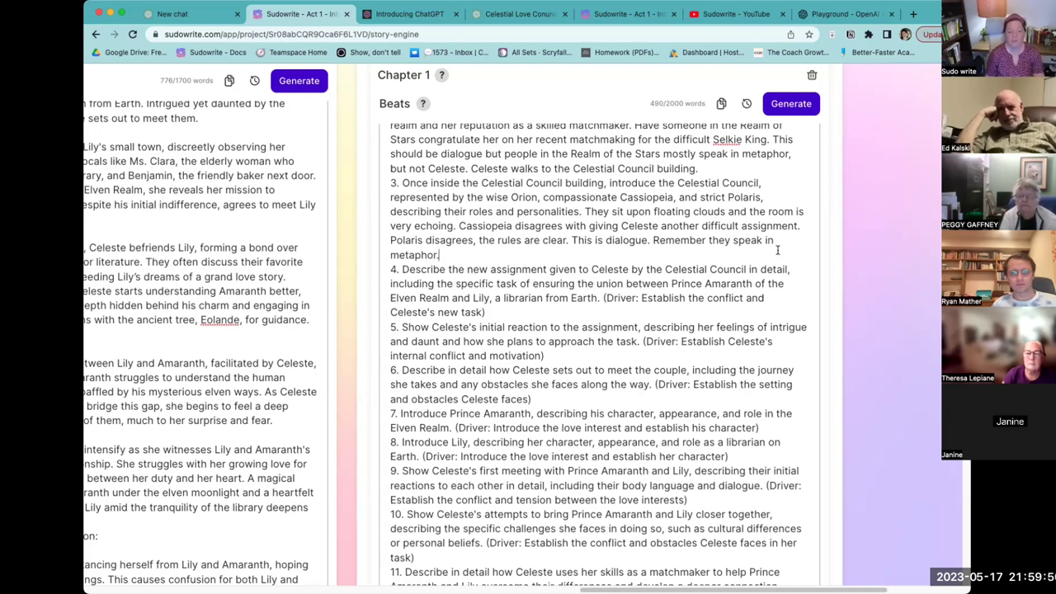
scroll(511, 324, "down", 2)
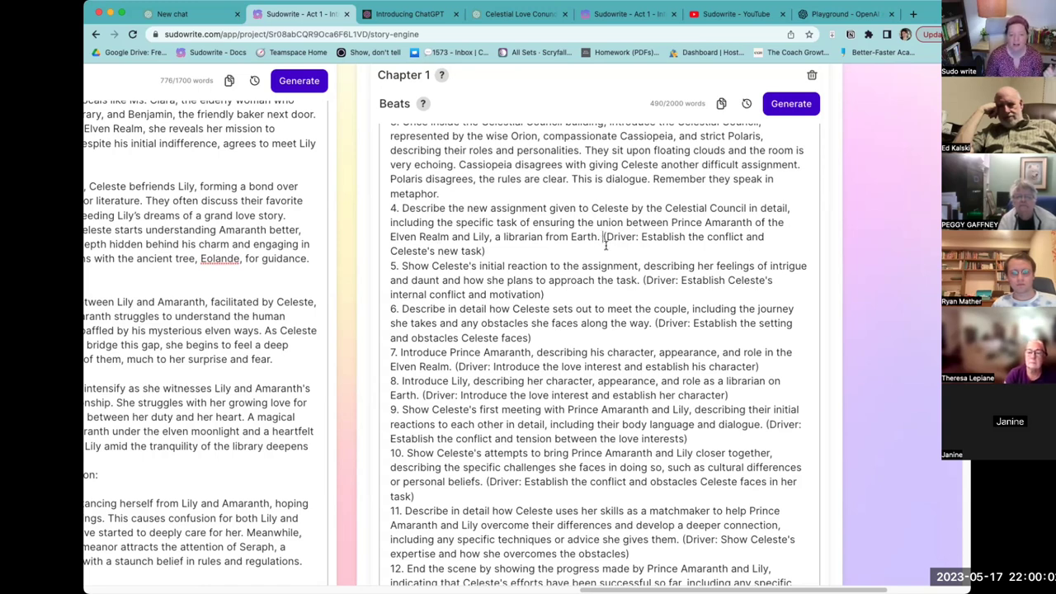
- Replace beat 4's Driver note with Celeste as comic relief and Orion urging more serious matchmaking
left_click_drag(604, 237, 622, 248)
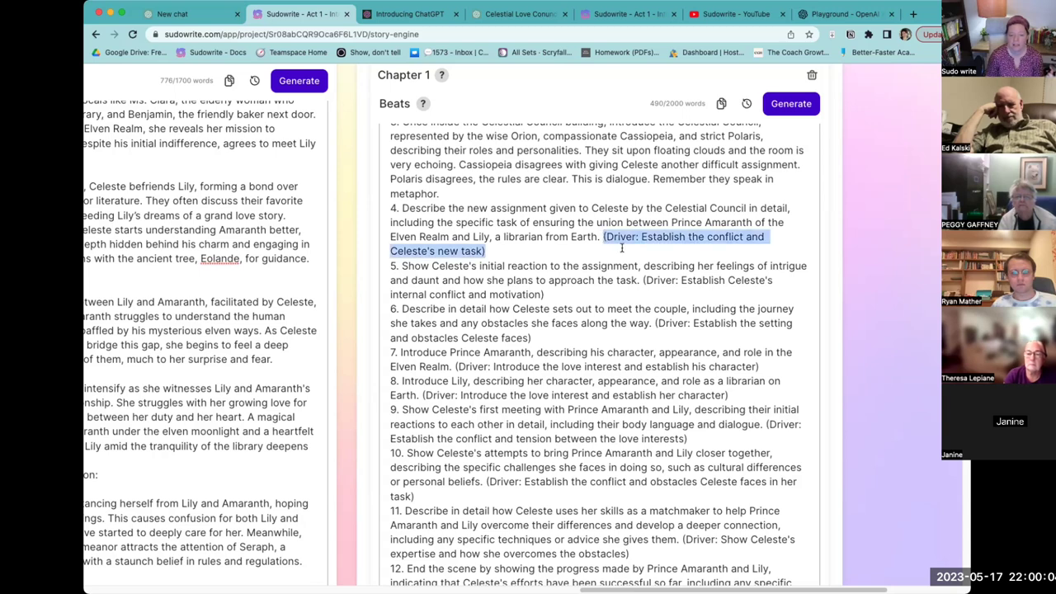
key("BackSpace")
type("Have Celest")
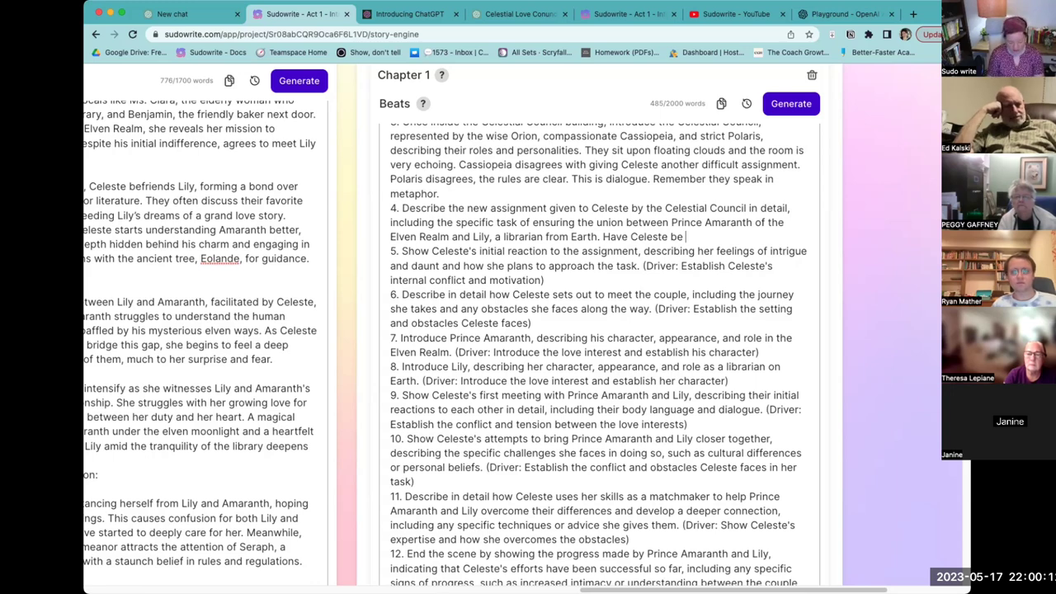
type("e be comic relief, but Orion reminds her that if she ever wants a s")
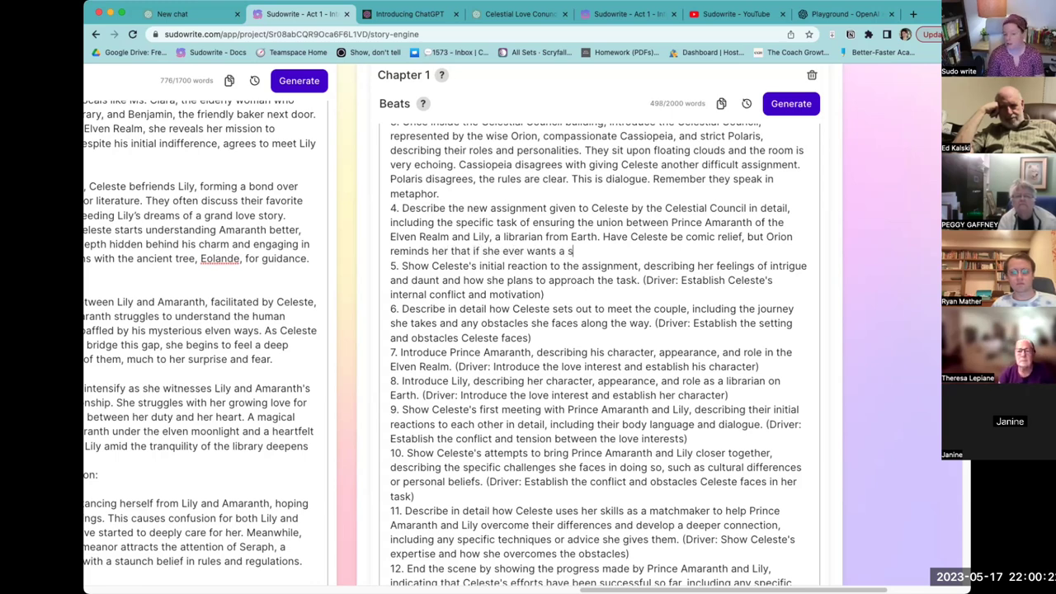
type("pot on the Cou")
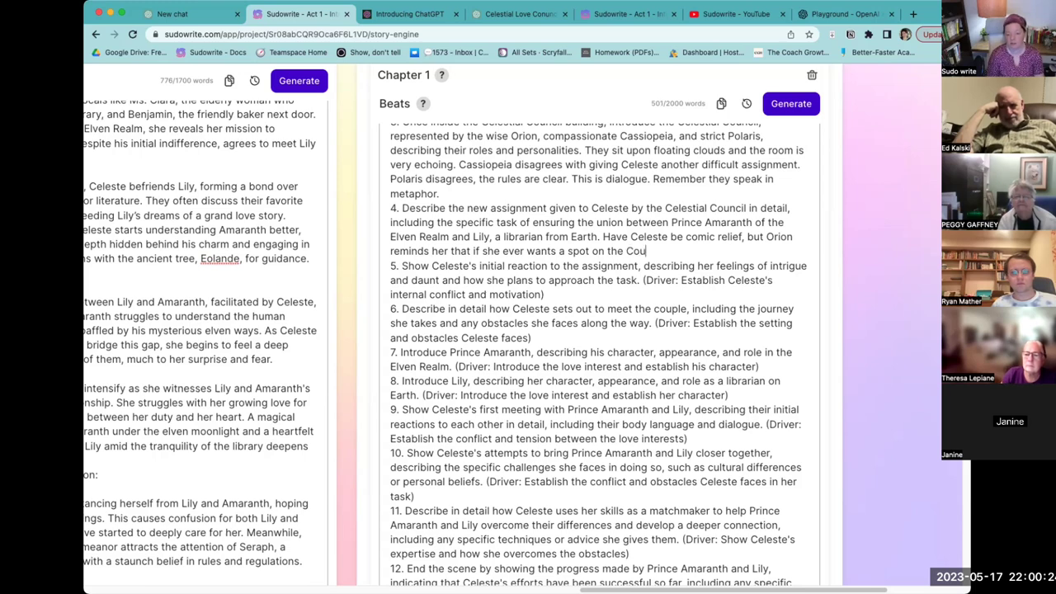
type("ntil,")
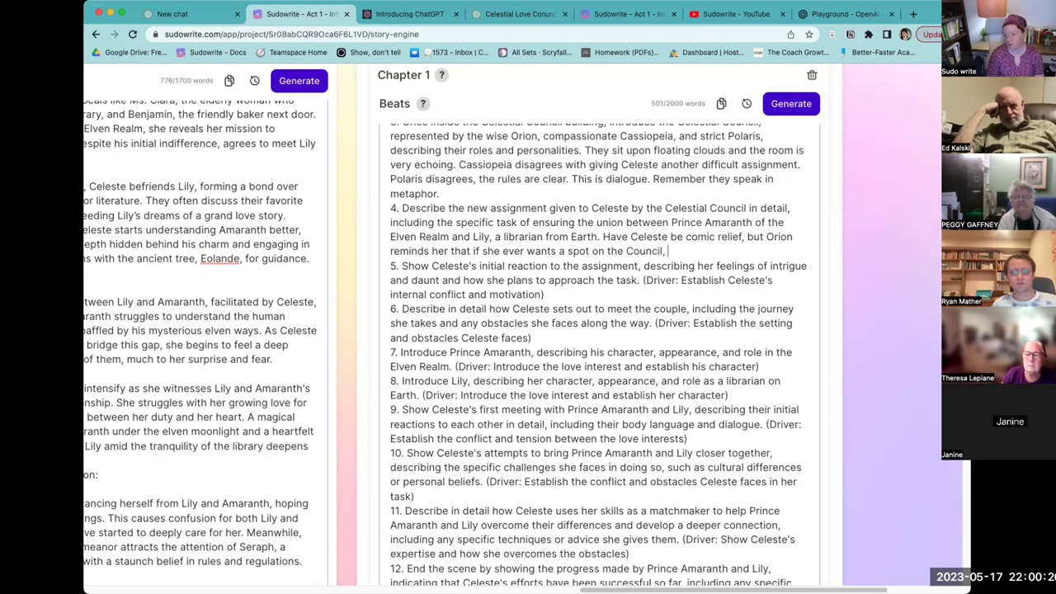
type(" she needs to")
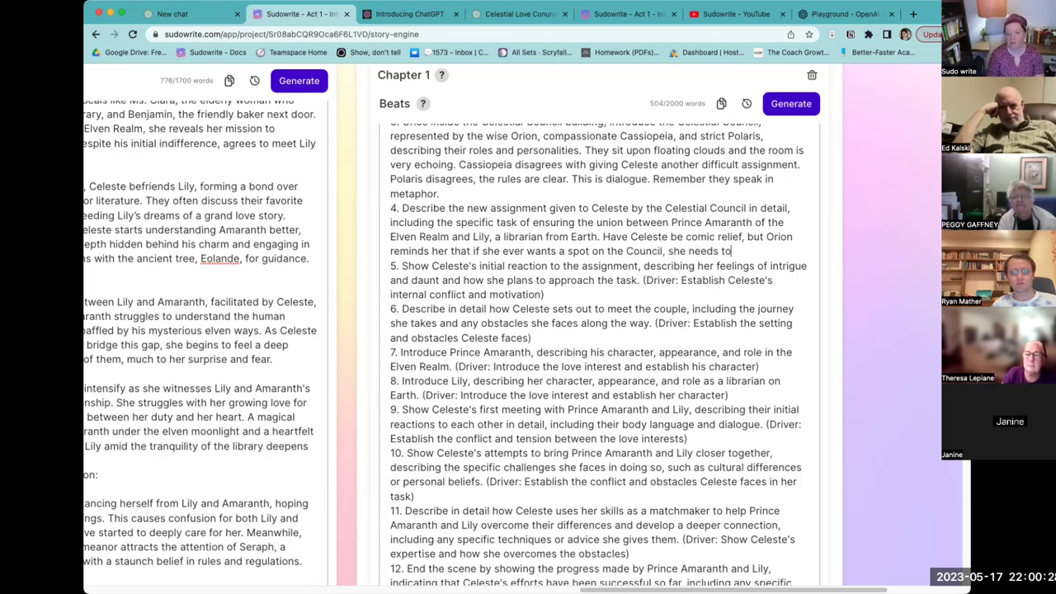
type(" be more")
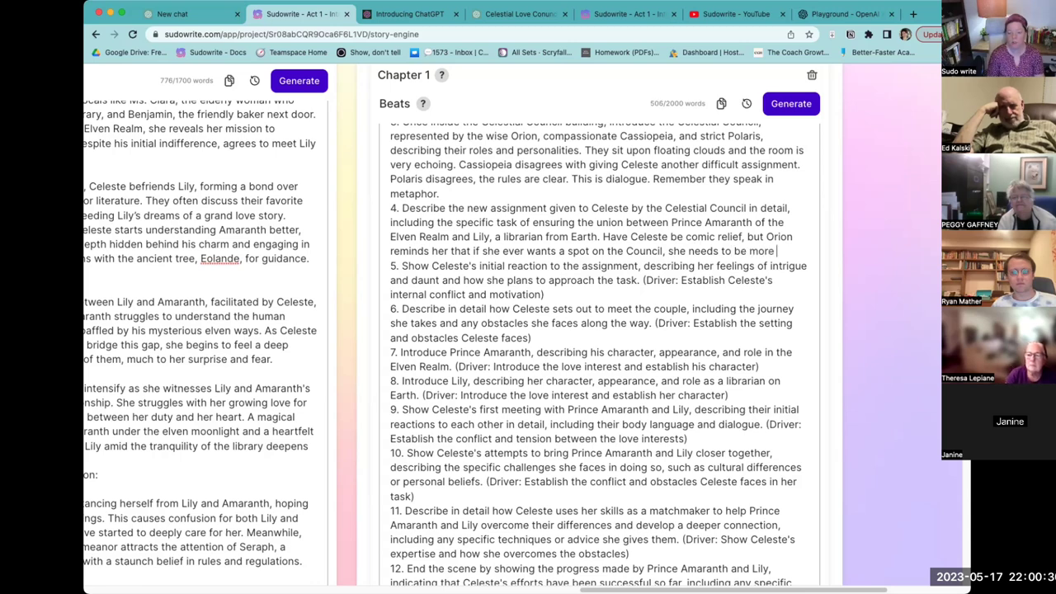
type(" seriou")
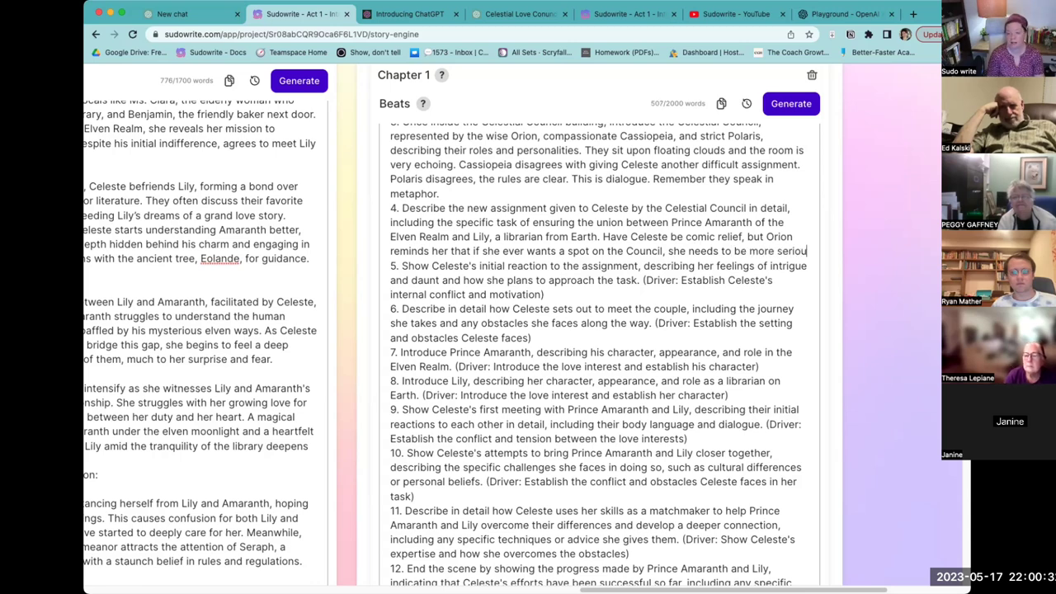
type("s about her du")
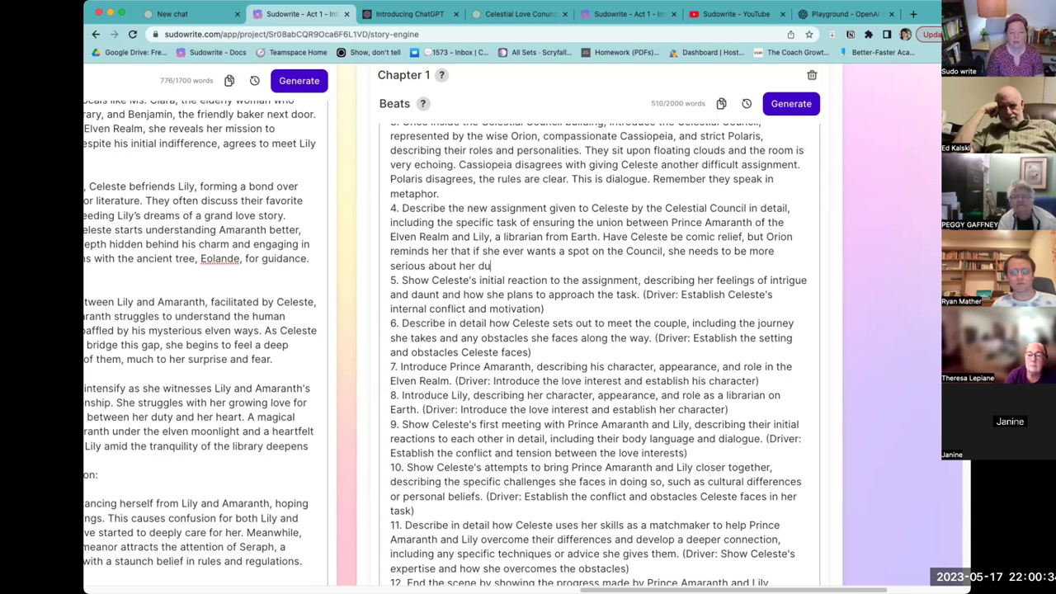
type("ty as a matchmaker.")
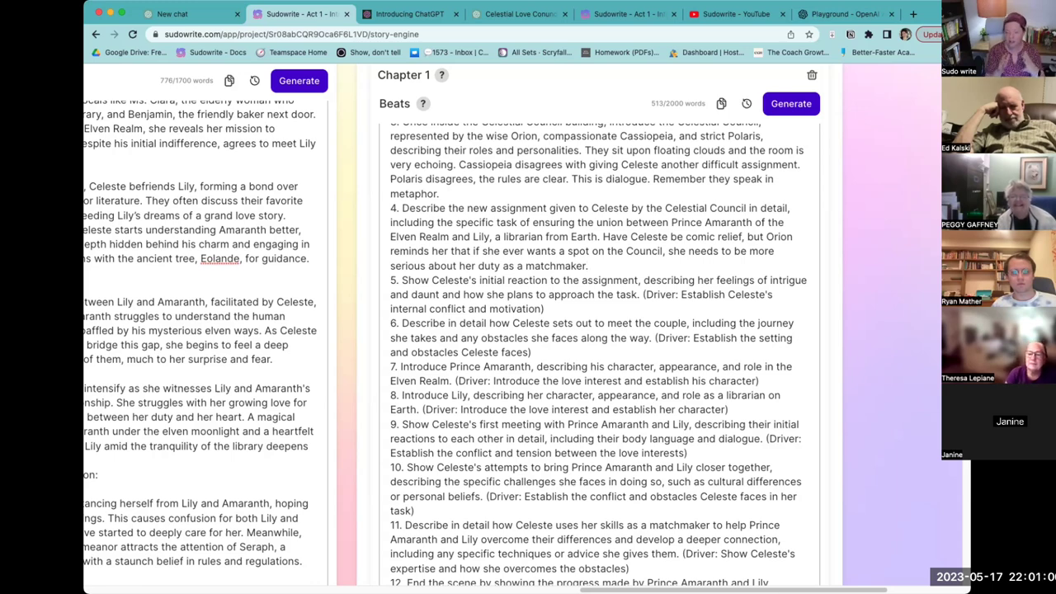
scroll(674, 238, "up", 3)
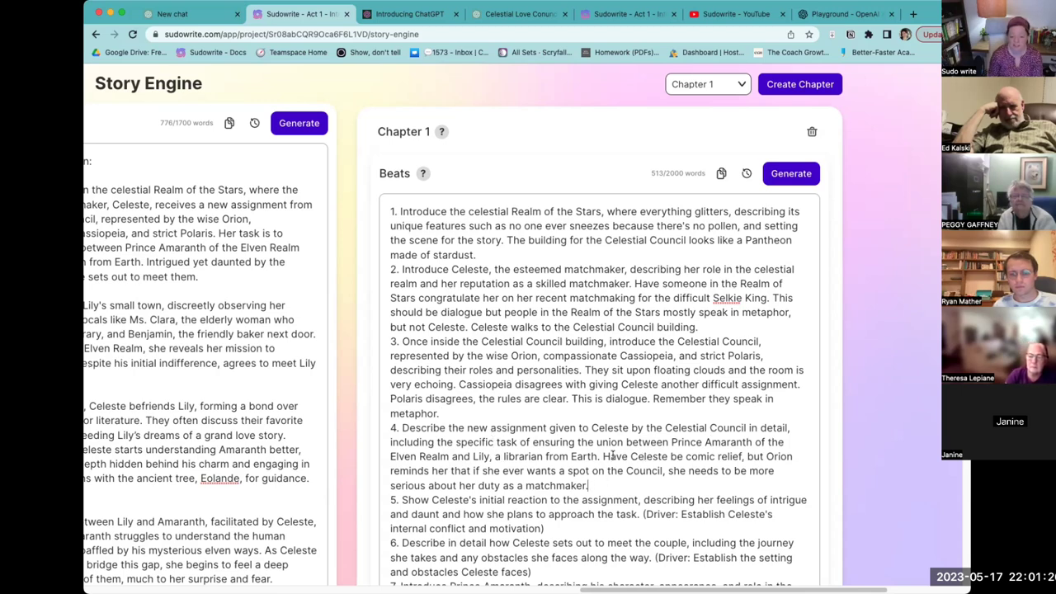
- After 'Earth.' in beat 4, add 'The assignment is delivered in poem form by the council.'
type("Teh")
key("BackSpace")
key("BackSpace")
key("BackSpace")
key("BackSpace")
type("The assi ")
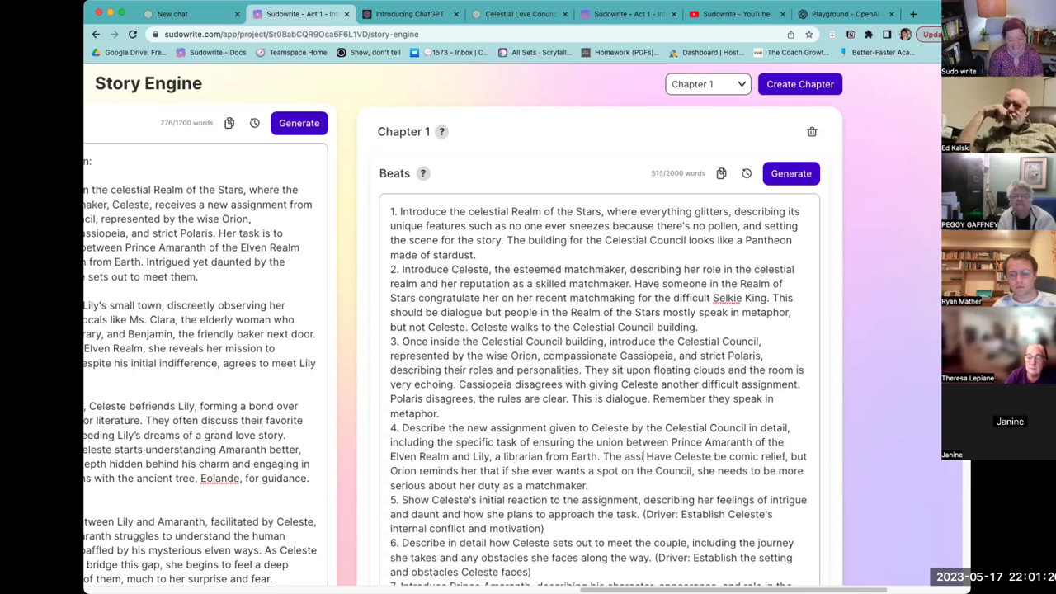
type("gnment is delivered in poem form")
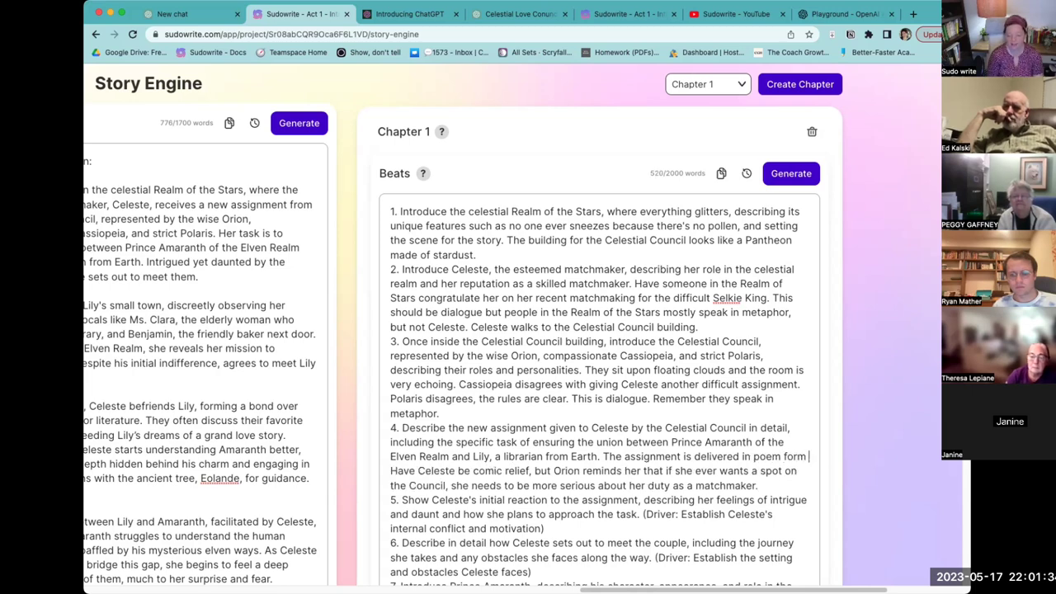
type(" by the coun")
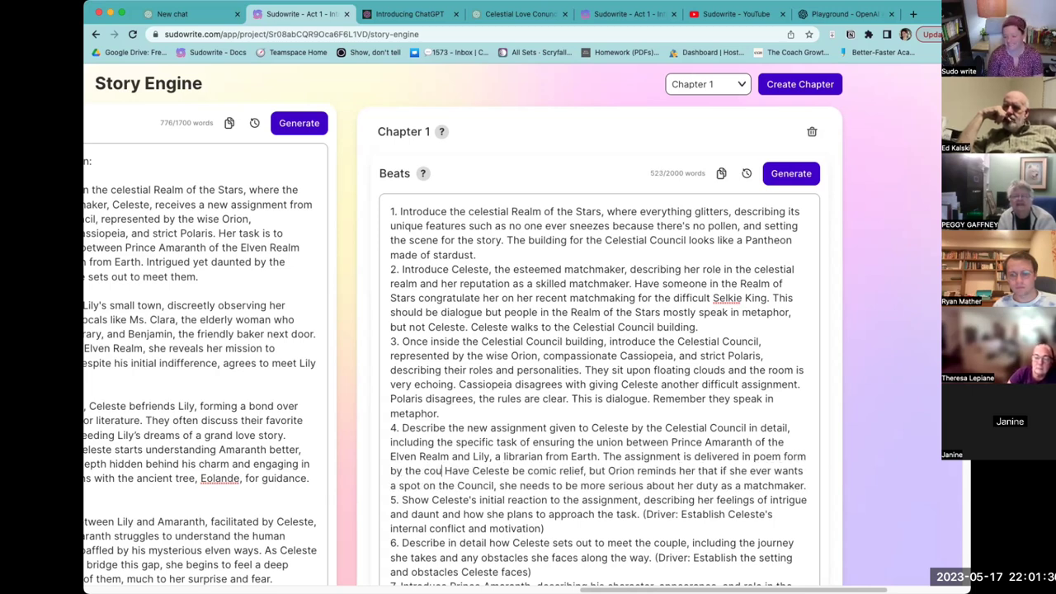
type("cil.")
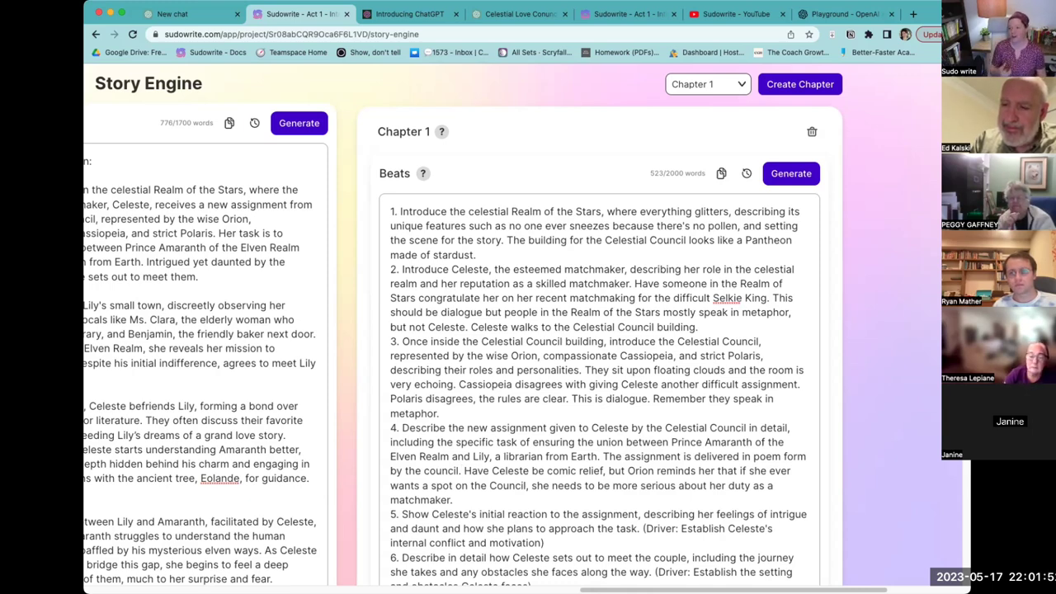
scroll(445, 350, "down", 5)
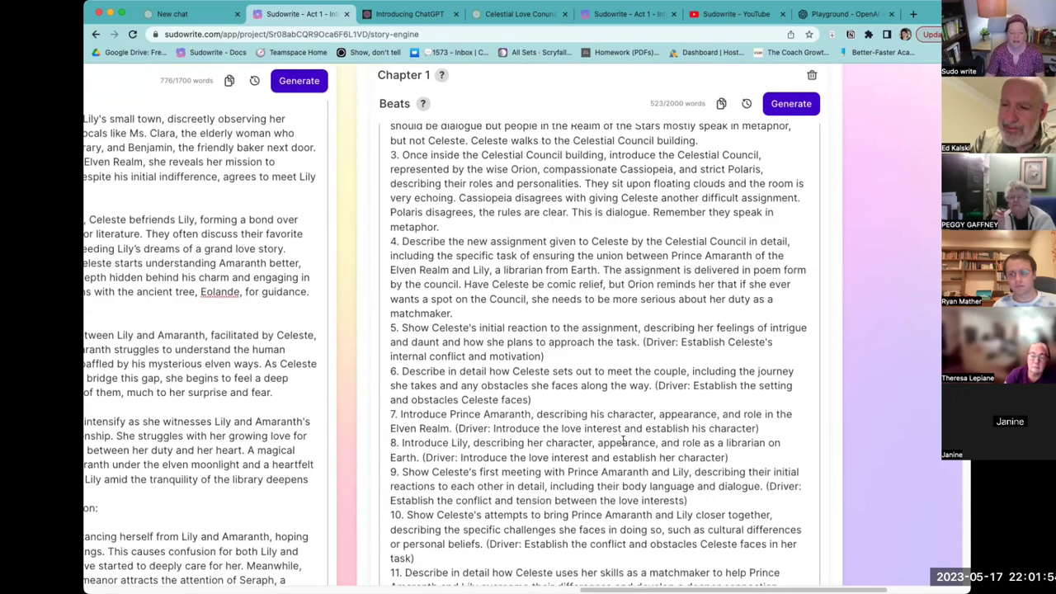
scroll(642, 438, "down", 3)
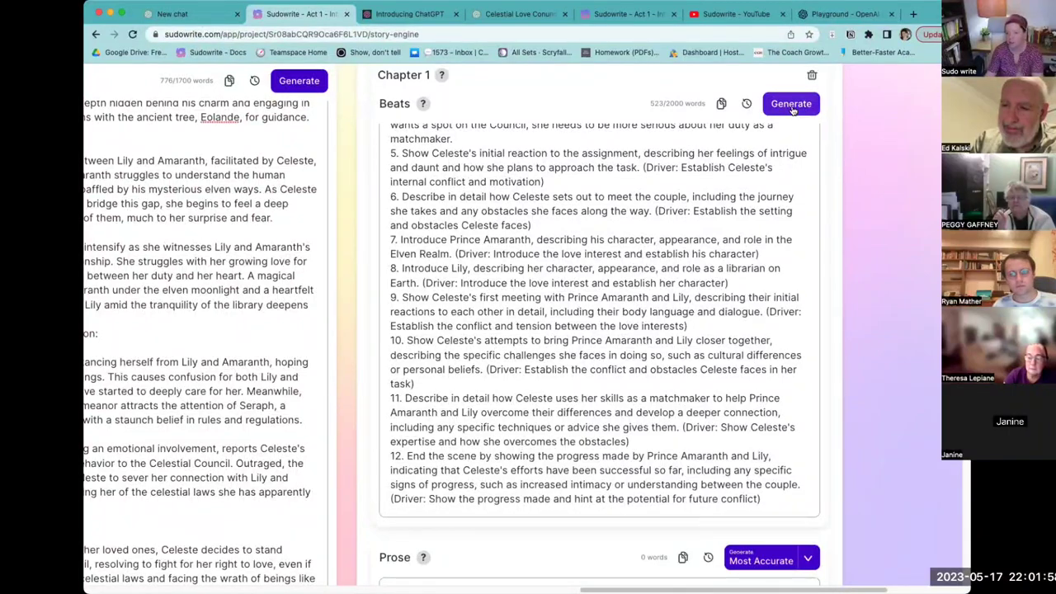
scroll(724, 314, "down", 5)
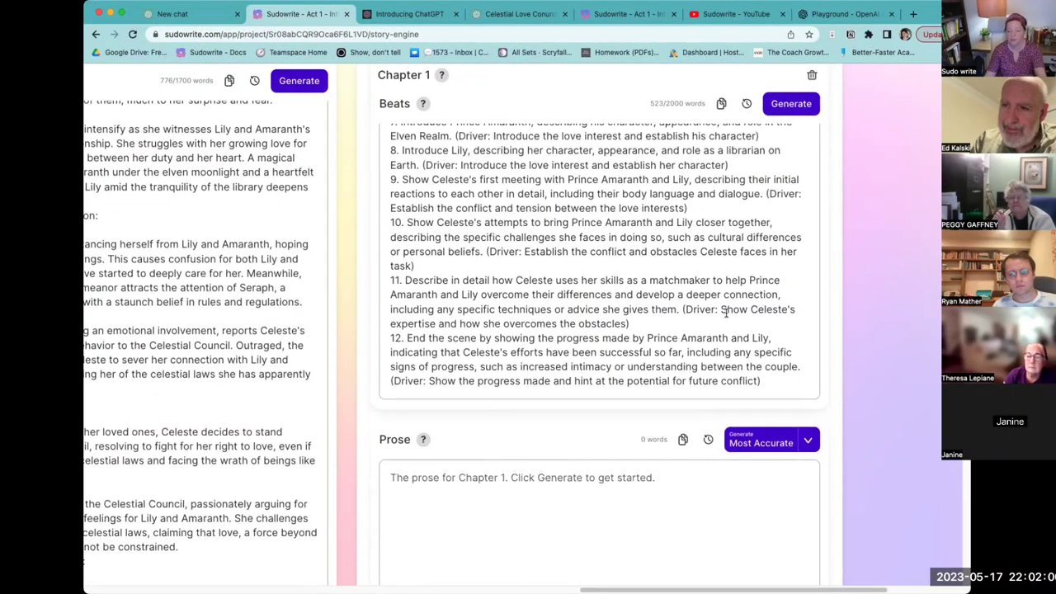
scroll(641, 293, "up", 5)
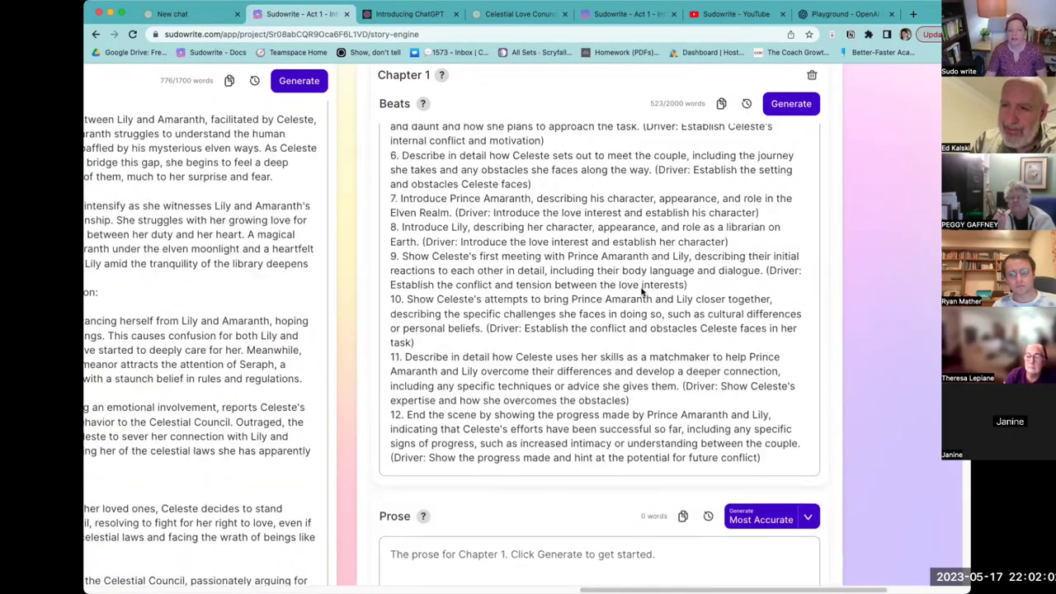
scroll(641, 289, "up", 3)
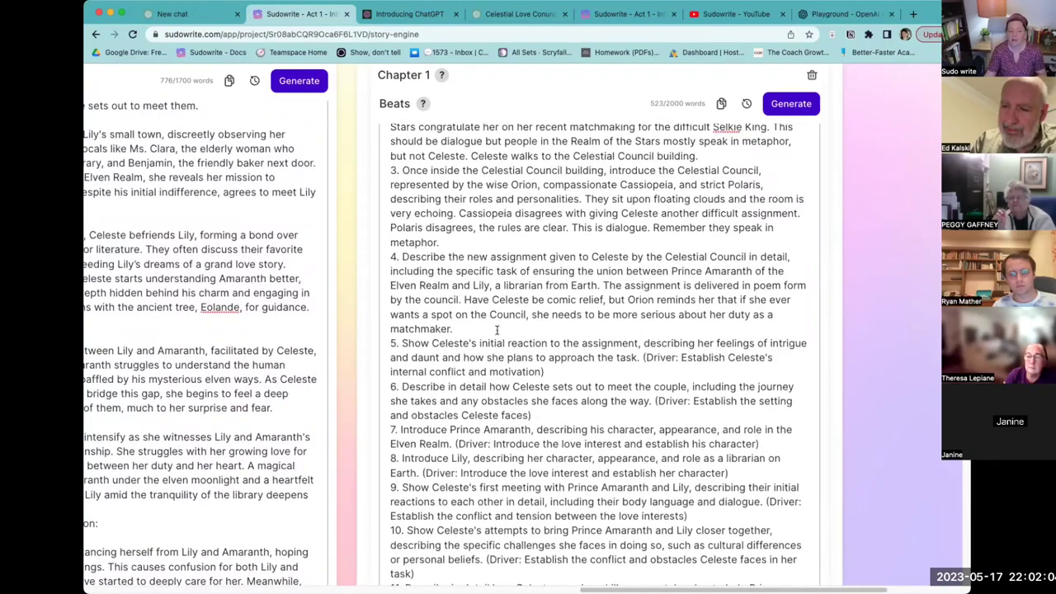
scroll(484, 330, "down", 2)
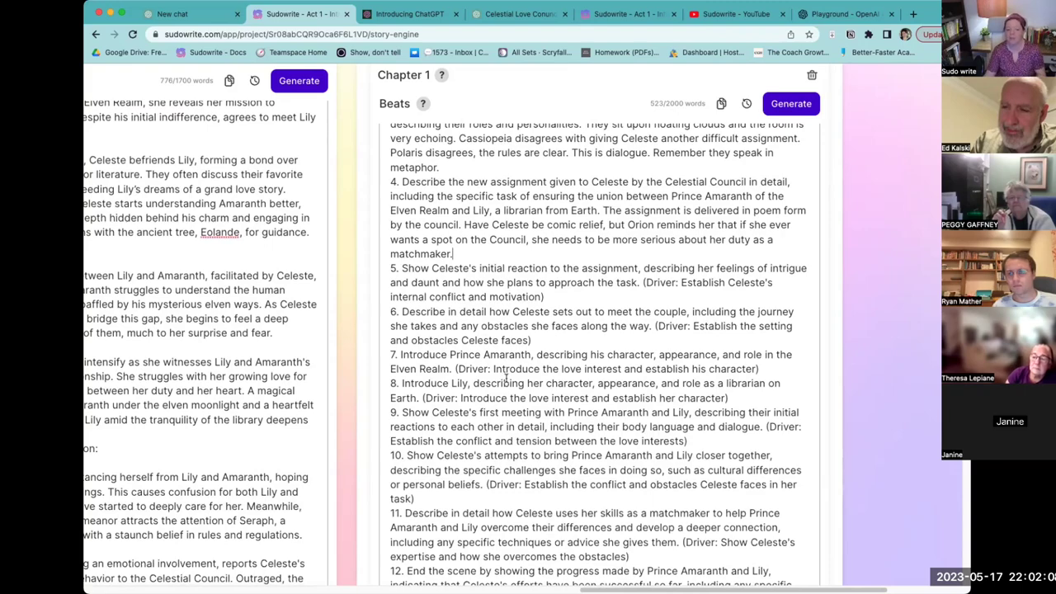
scroll(507, 382, "down", 1)
scroll(507, 382, "down", 3)
scroll(495, 371, "up", 3)
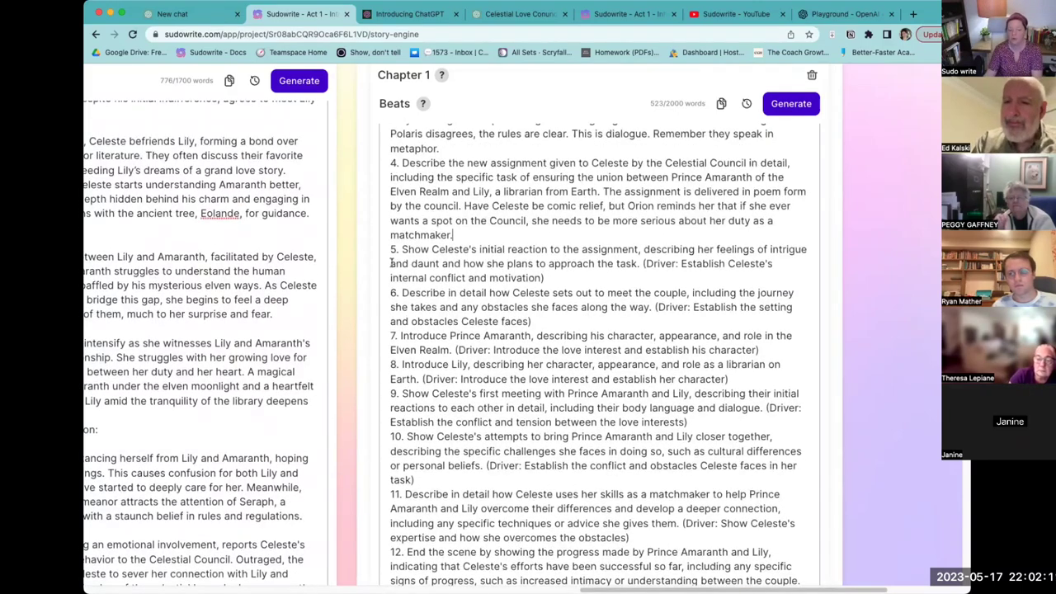
left_click_drag(453, 236, 470, 256)
left_click(464, 236)
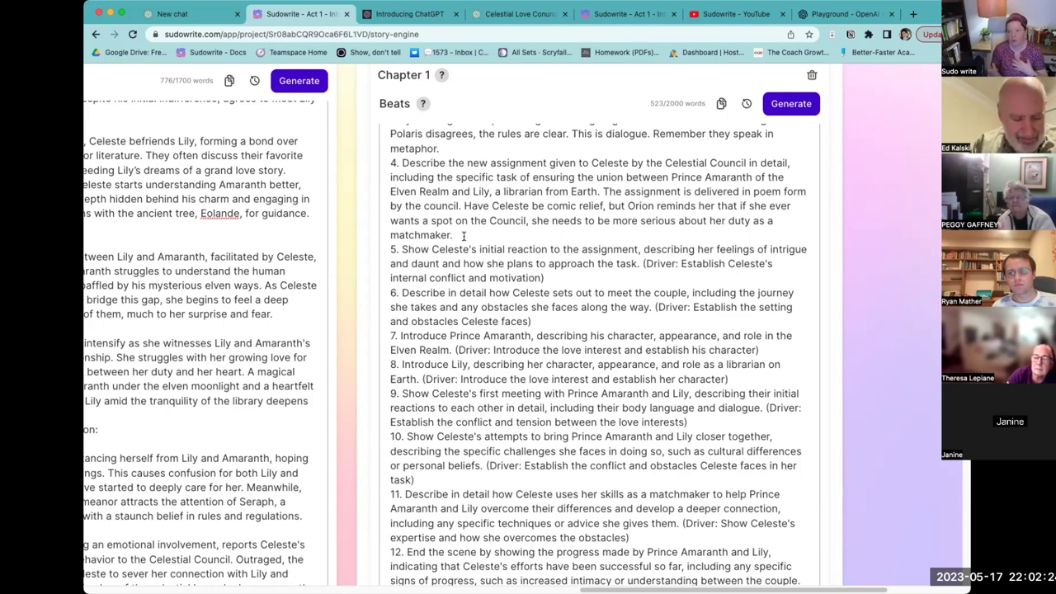
scroll(471, 239, "down", 5)
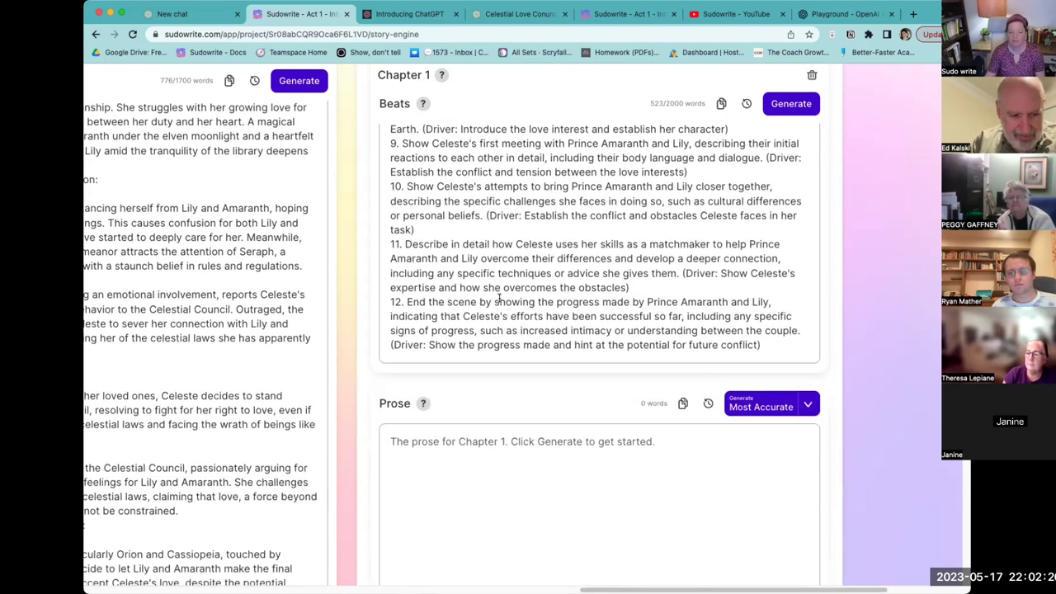
scroll(499, 276, "down", 2)
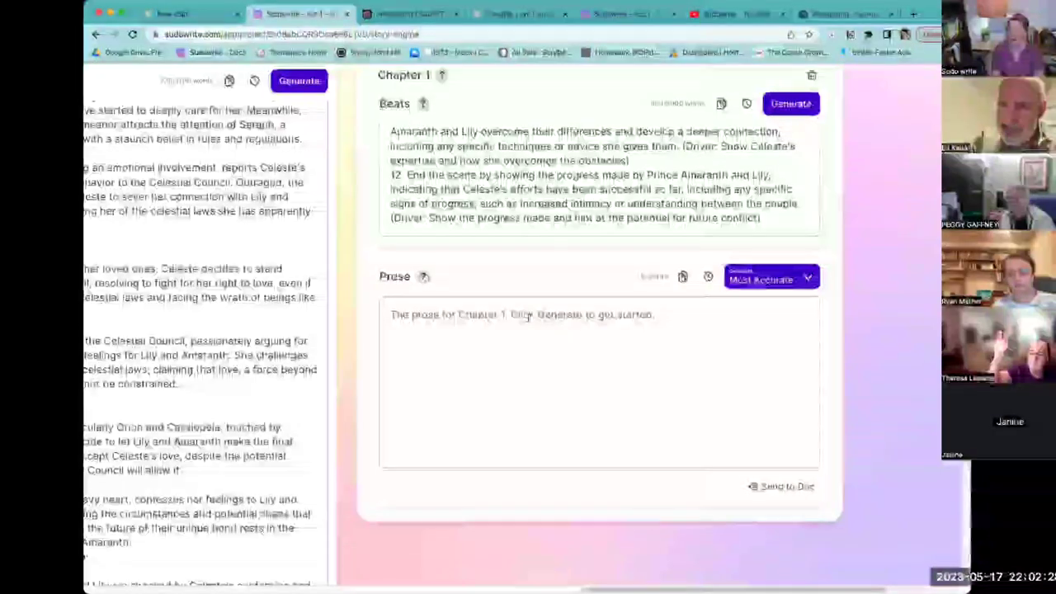
scroll(524, 314, "down", 1)
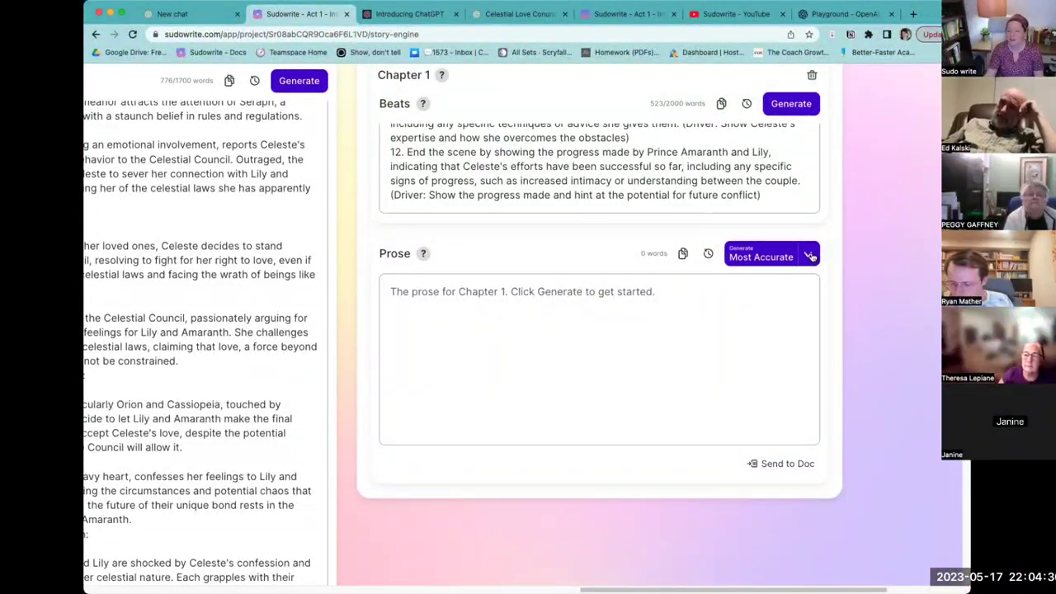
left_click(808, 256)
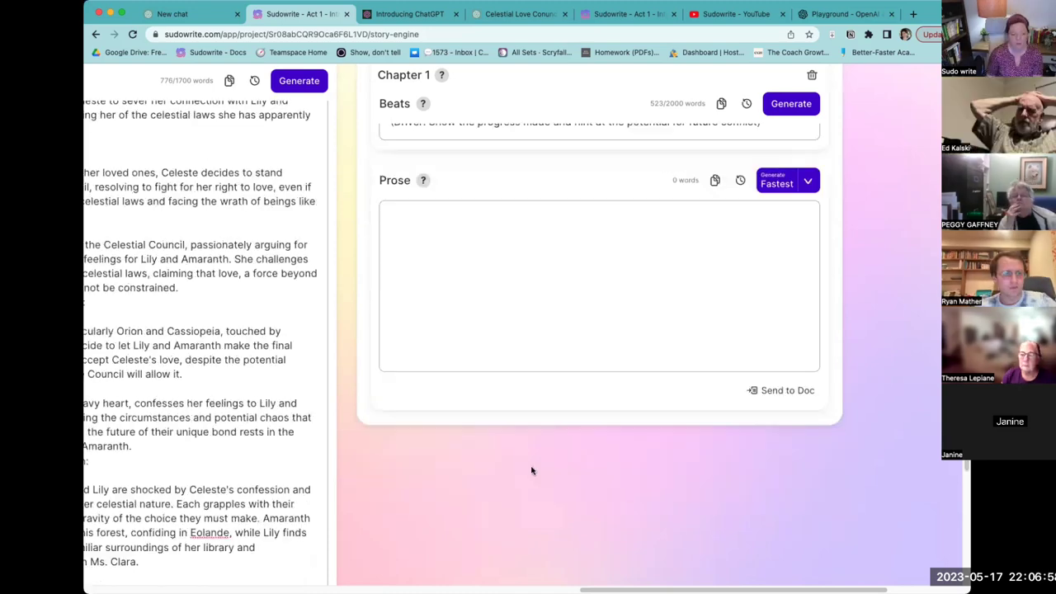
left_click(807, 181)
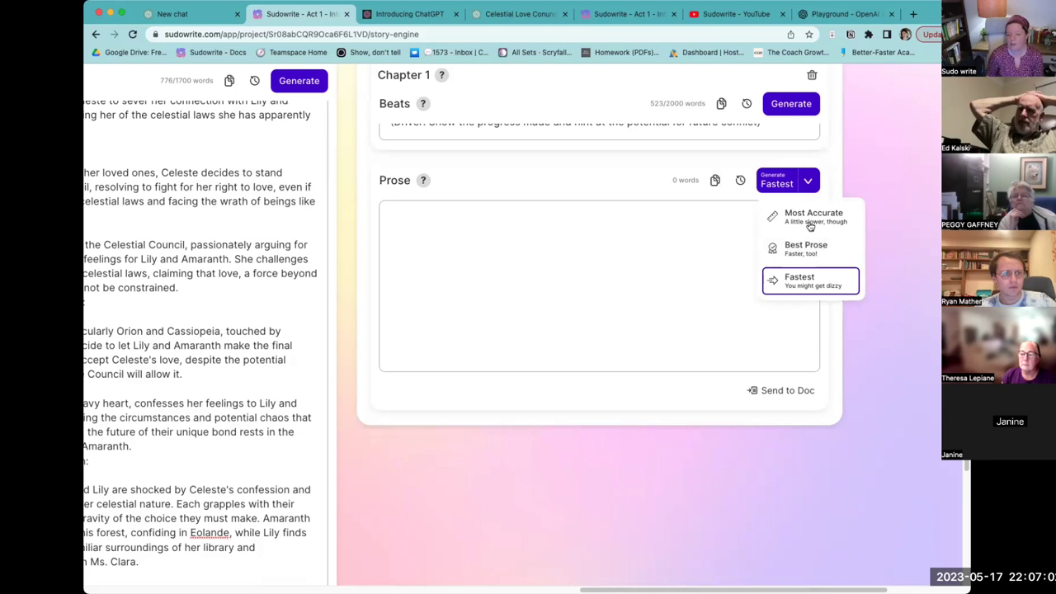
left_click(811, 217)
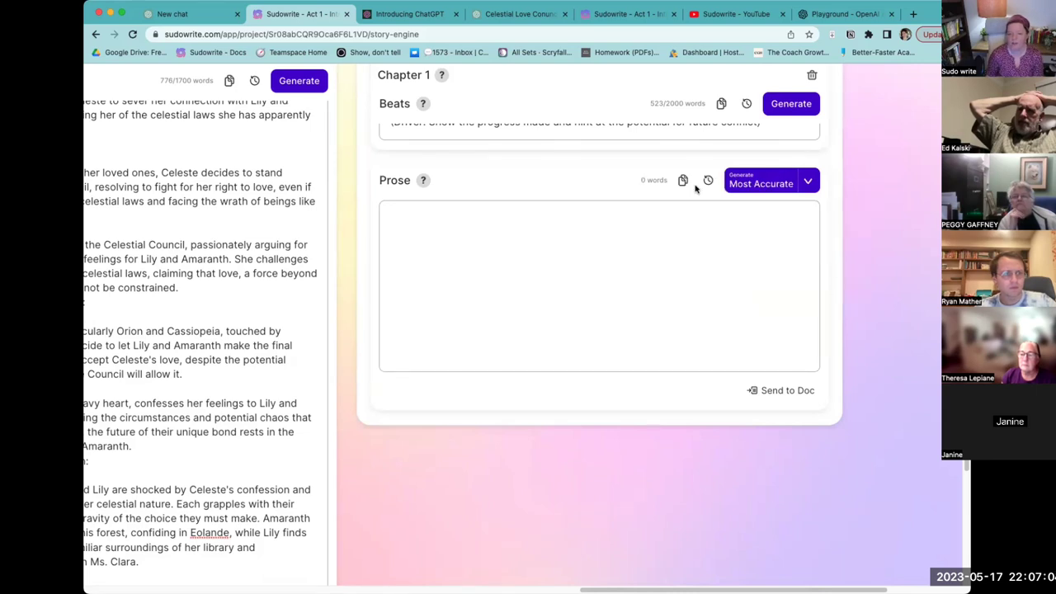
- Generate Chapter 1 prose from the beats with Most Accurate, streaming in first person
left_click(783, 183)
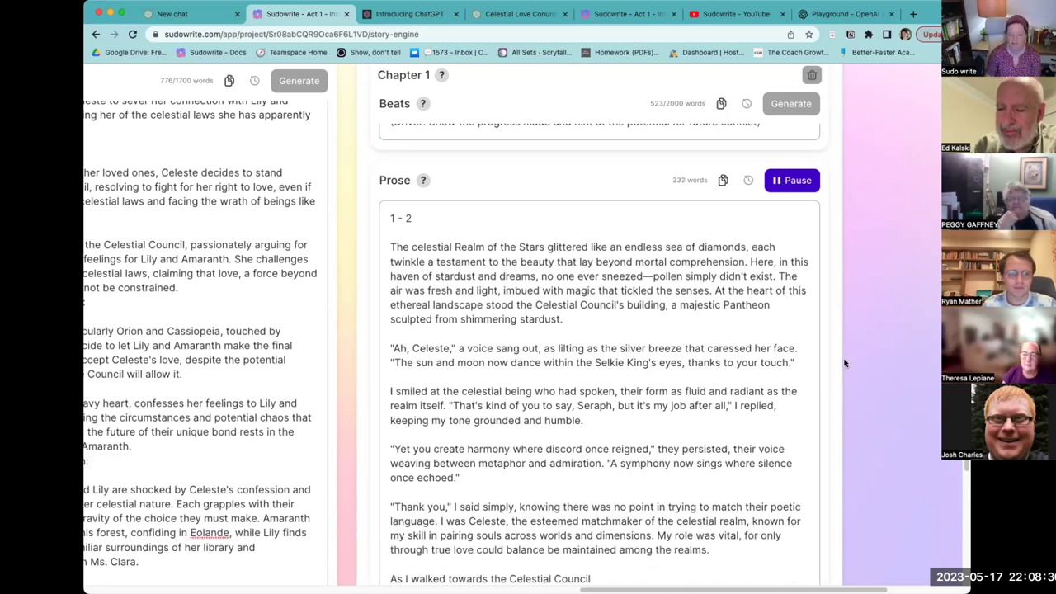
- Scroll the Prose box to follow the Celestial Council scene as it streams to about 533 words
scroll(843, 361, "down", 2)
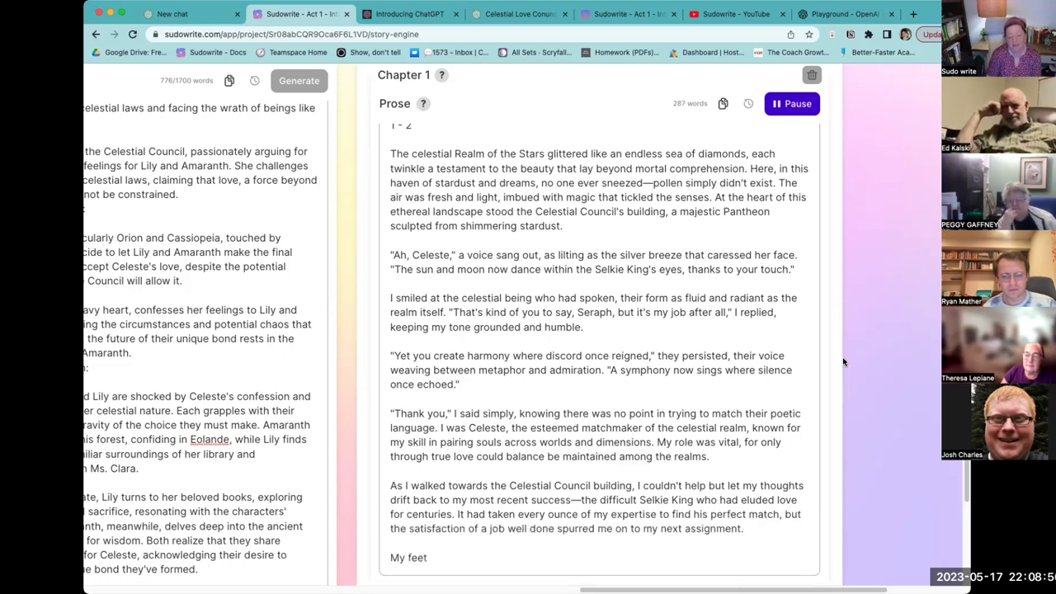
scroll(843, 361, "down", 2)
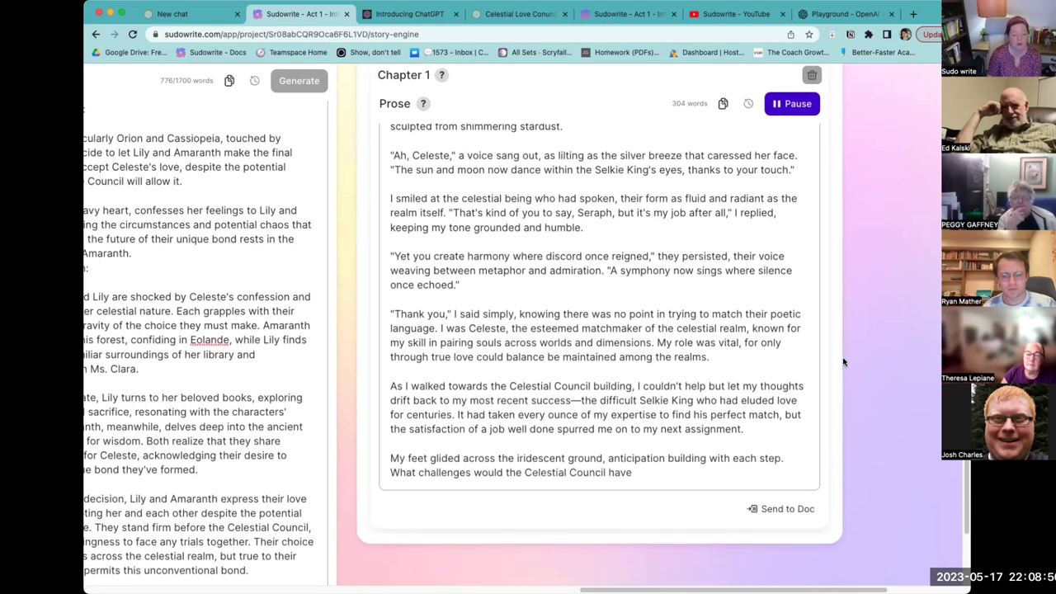
scroll(843, 362, "down", 1)
scroll(843, 361, "down", 3)
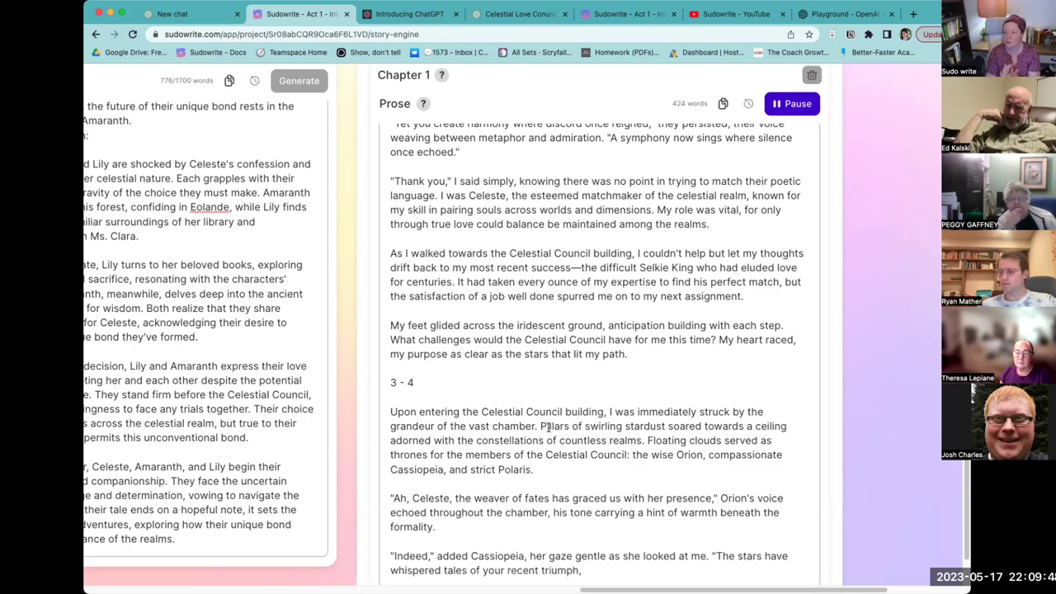
scroll(545, 396, "down", 2)
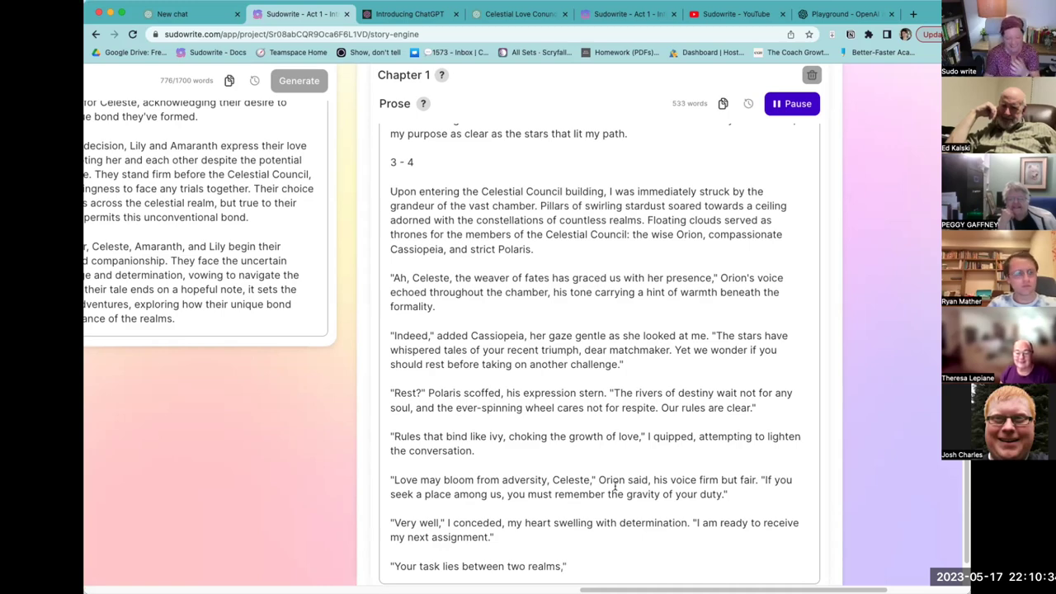
scroll(622, 469, "down", 2)
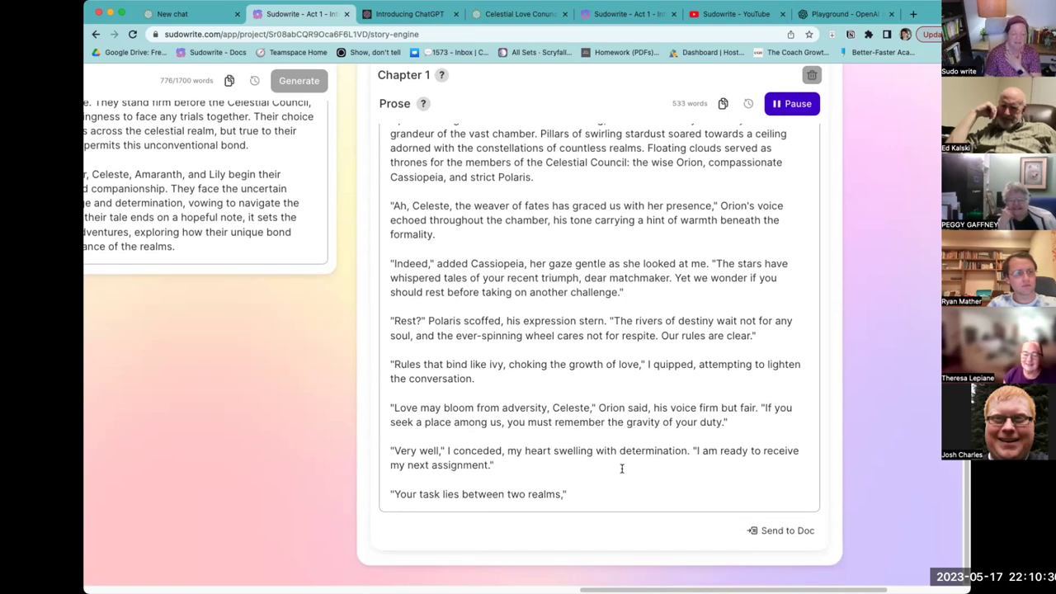
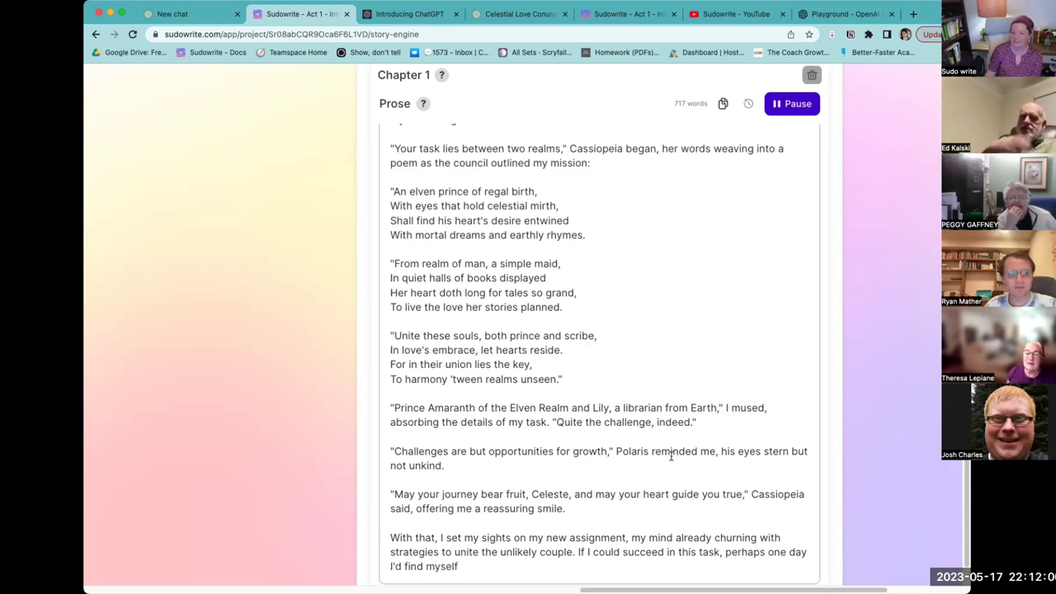
- Pause Chapter 1 prose generation so it stops after the beat being written
scroll(460, 493, "down", 2)
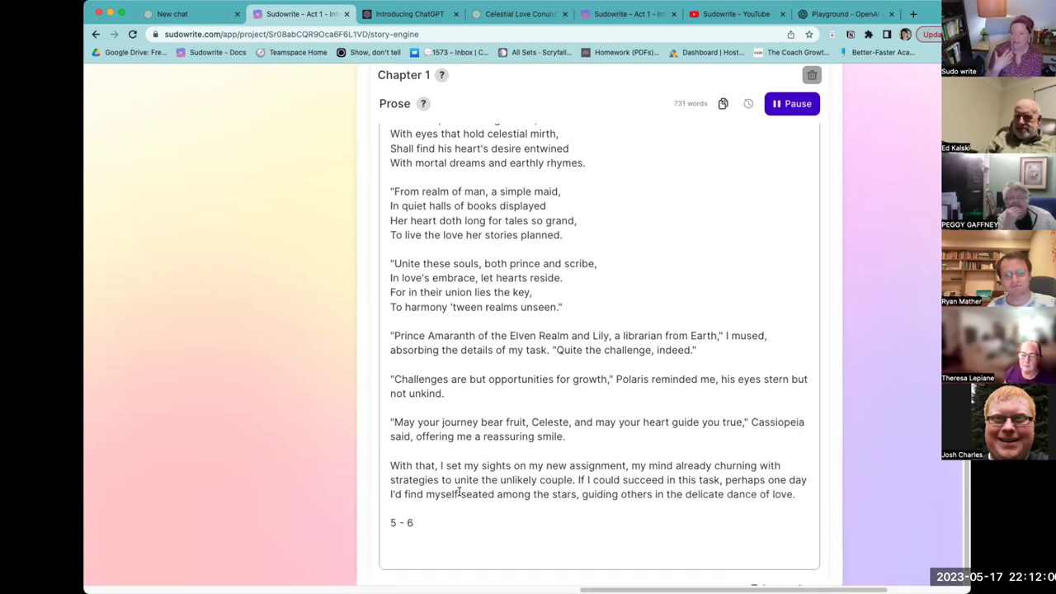
left_click(790, 104)
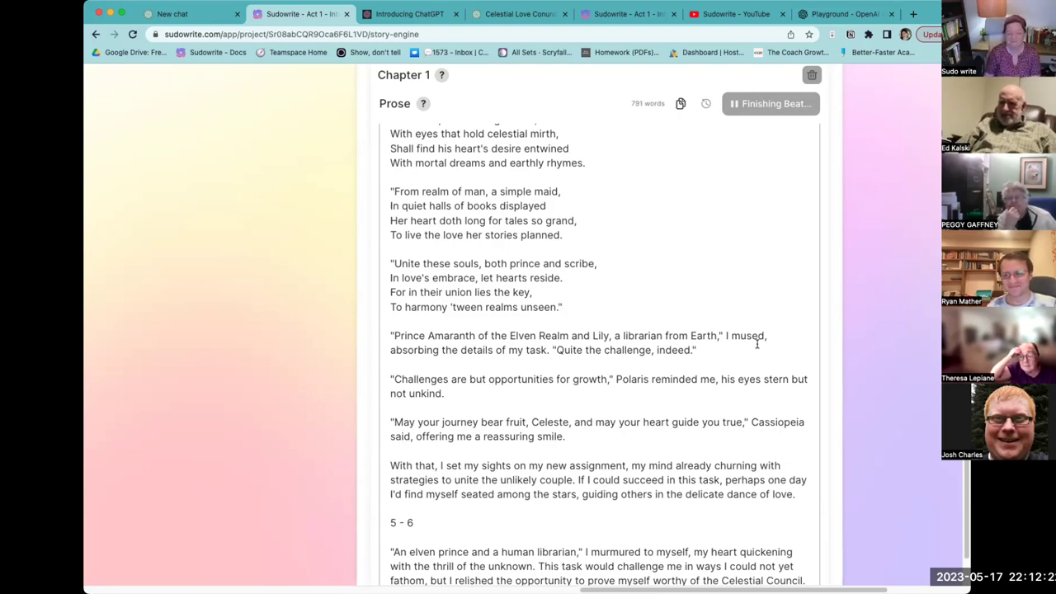
scroll(757, 355, "up", 15)
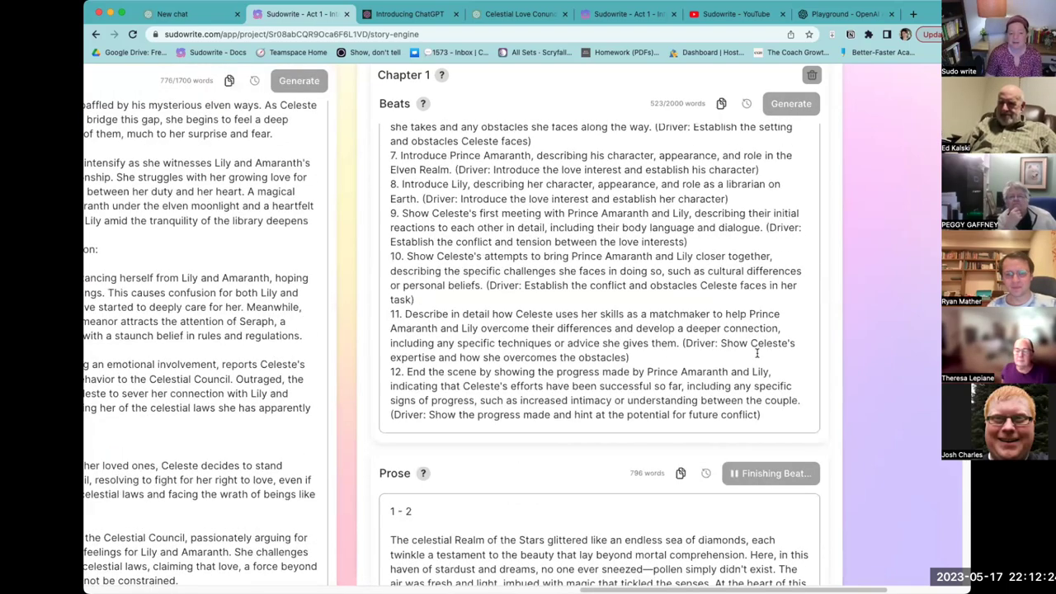
scroll(756, 355, "up", 3)
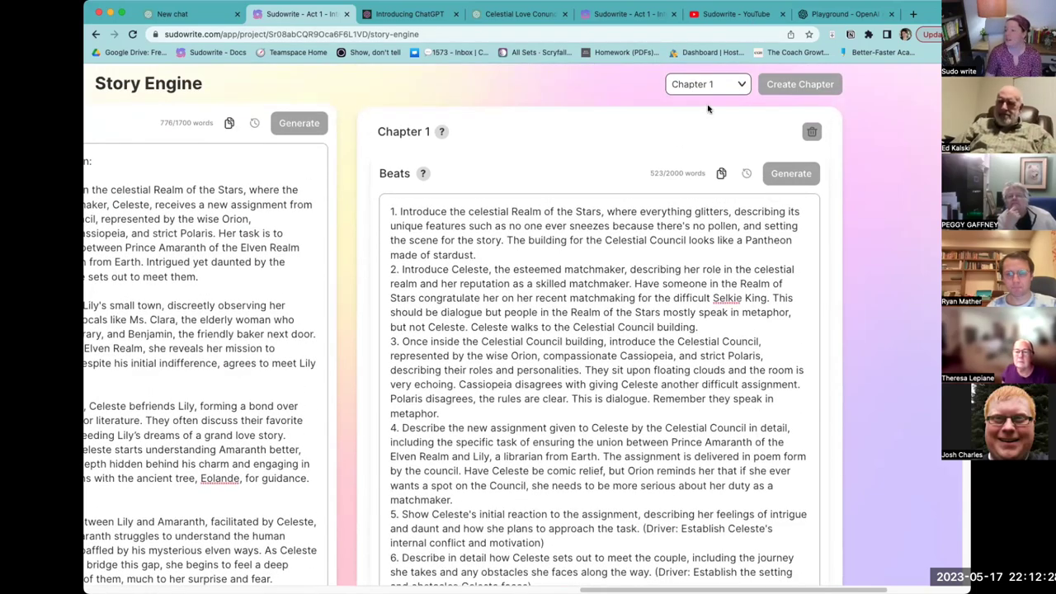
scroll(629, 282, "down", 15)
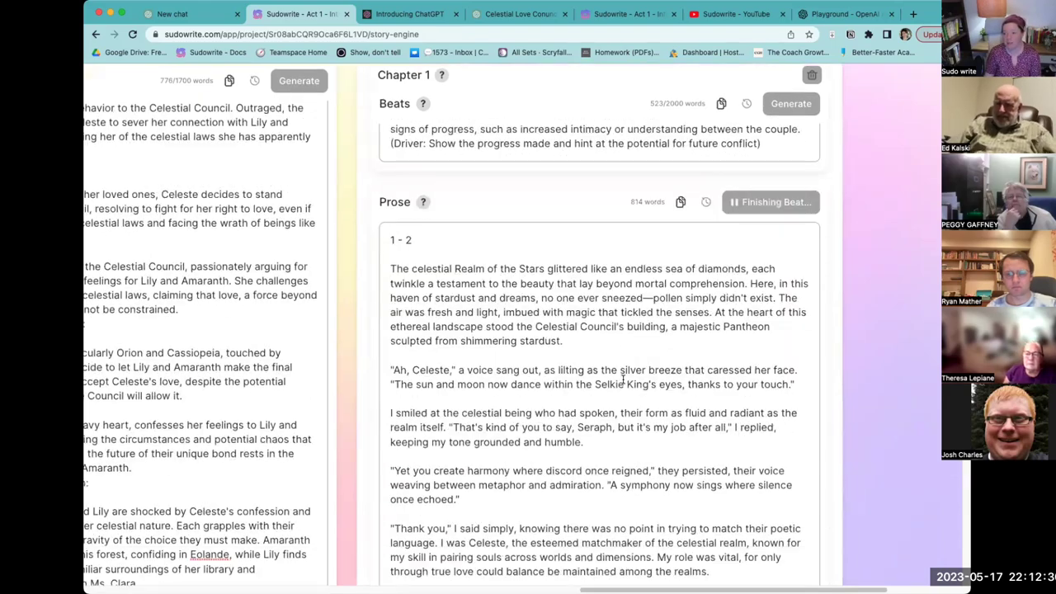
scroll(623, 379, "down", 5)
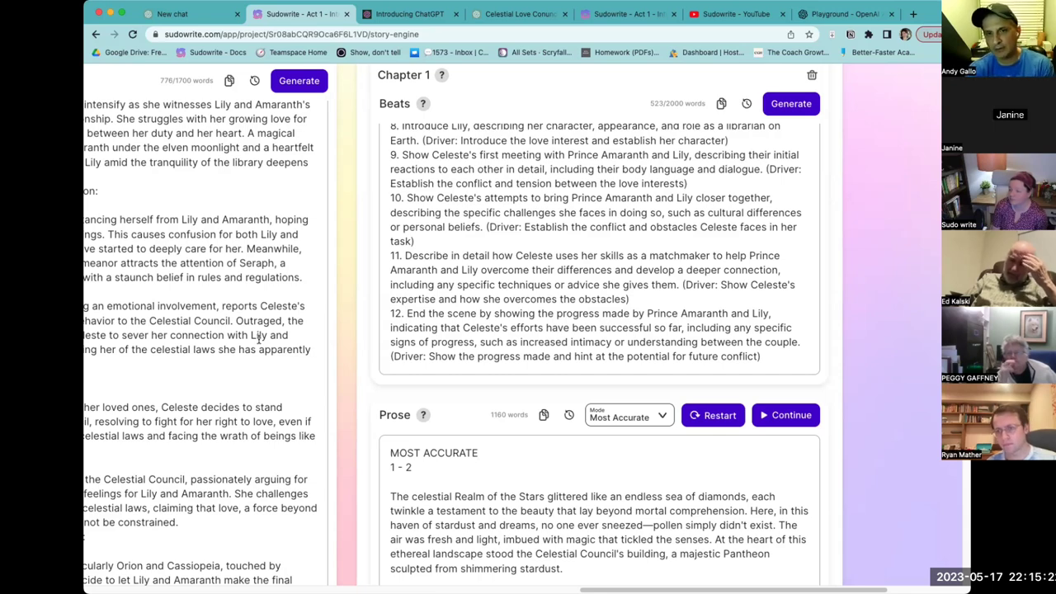
scroll(259, 340, "left", 5)
scroll(726, 226, "up", 5)
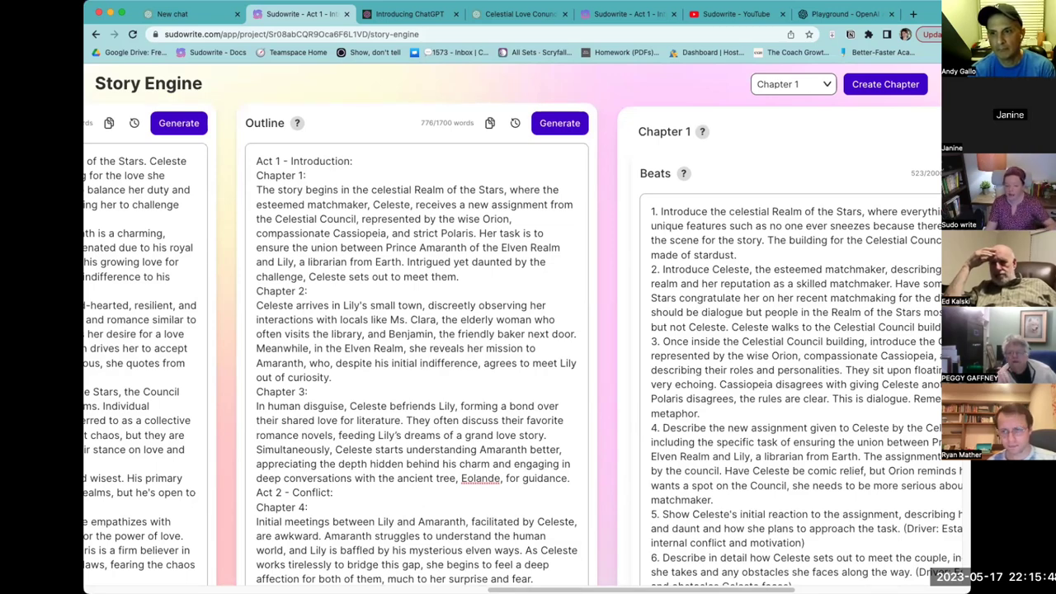
- Skim to the outline's final chapters, then swipe back to the project's document list
scroll(523, 347, "left", 3)
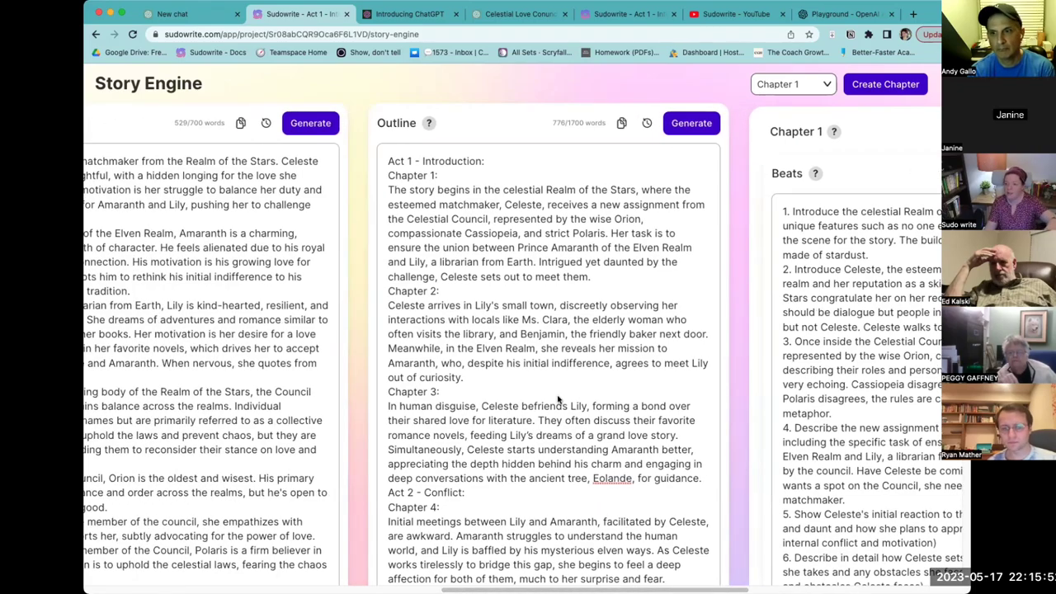
scroll(561, 400, "down", 10)
scroll(490, 419, "down", 1)
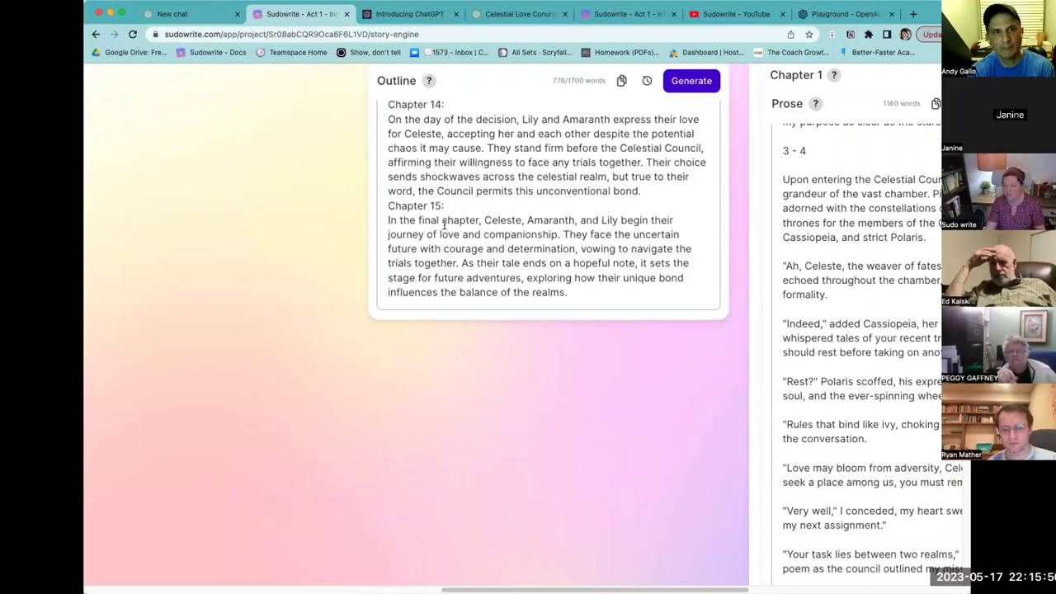
left_click(444, 221)
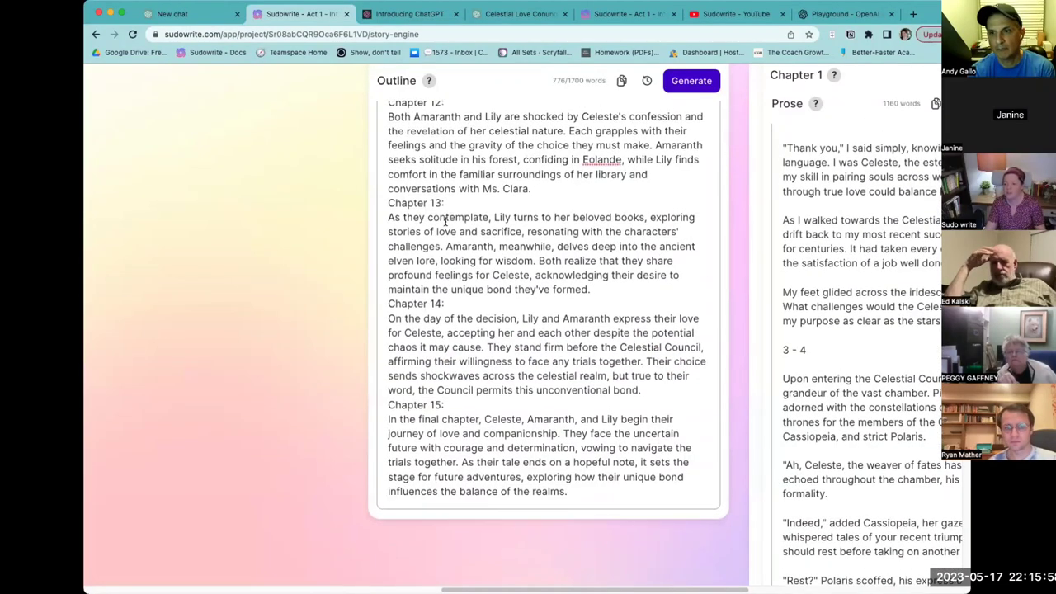
scroll(444, 221, "up", 5)
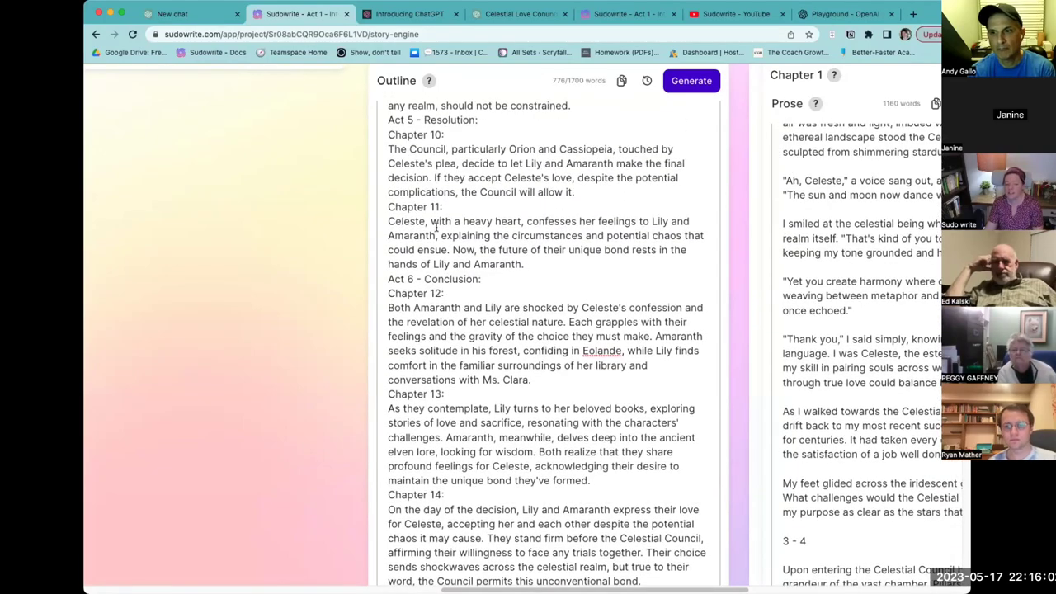
scroll(435, 225, "up", 15)
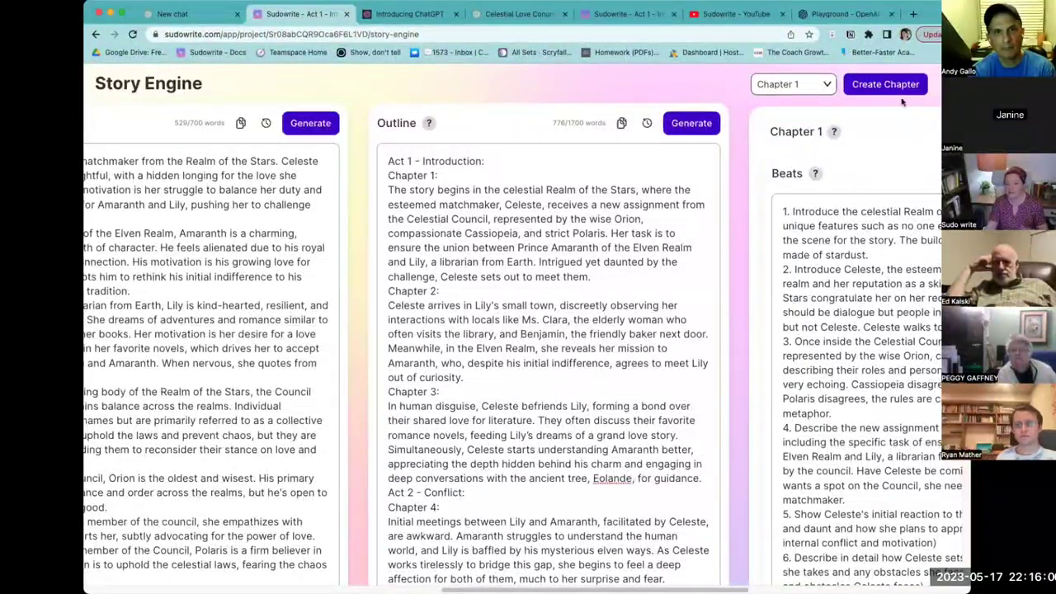
scroll(862, 114, "left", 10)
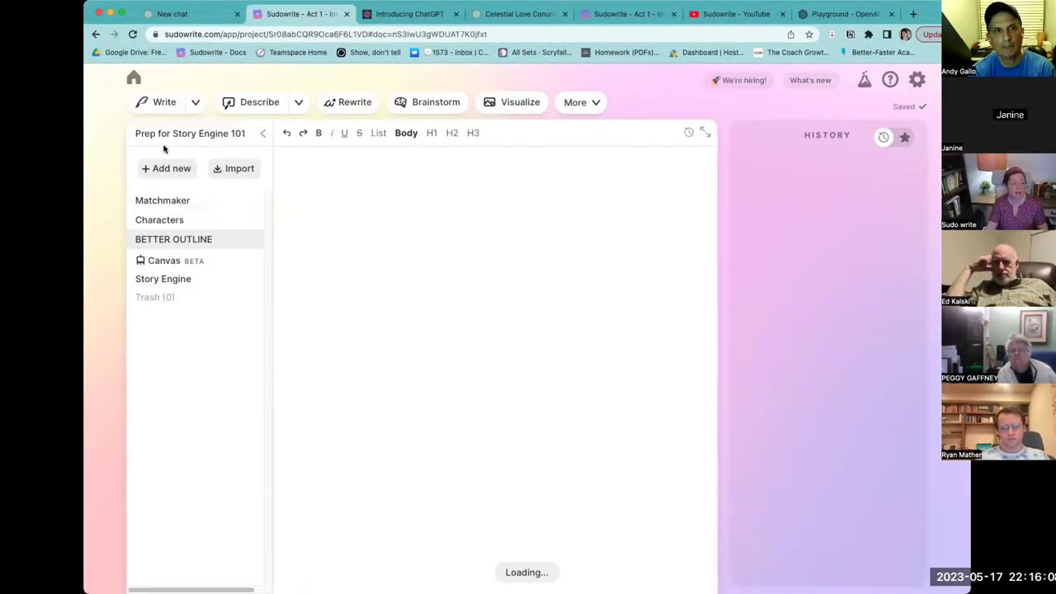
- Add a new document named 'OUTLINE EXAMPLE'
left_click(168, 168)
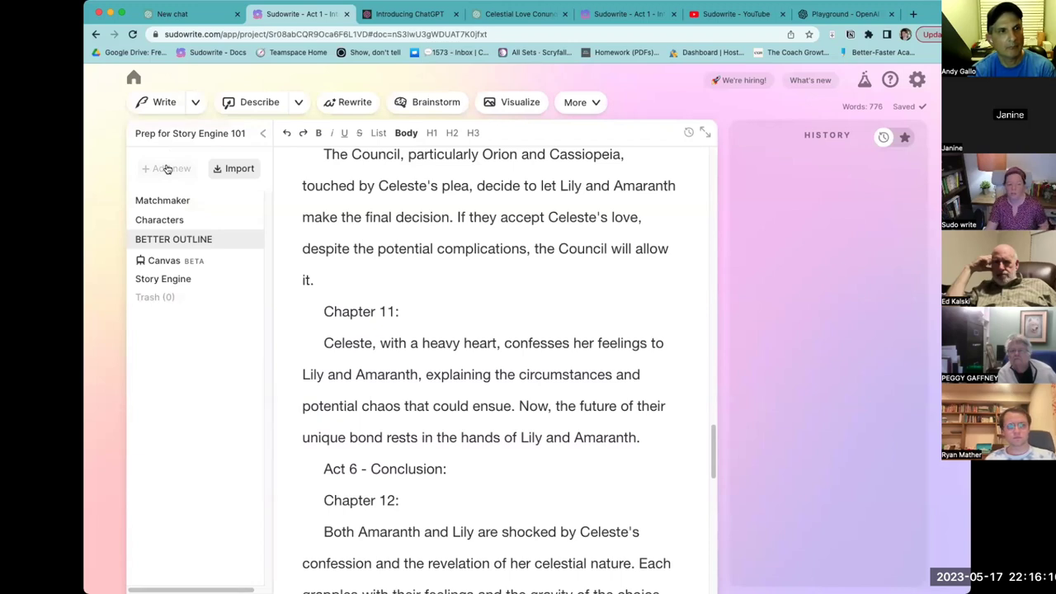
double_click(209, 259)
double_click(209, 259)
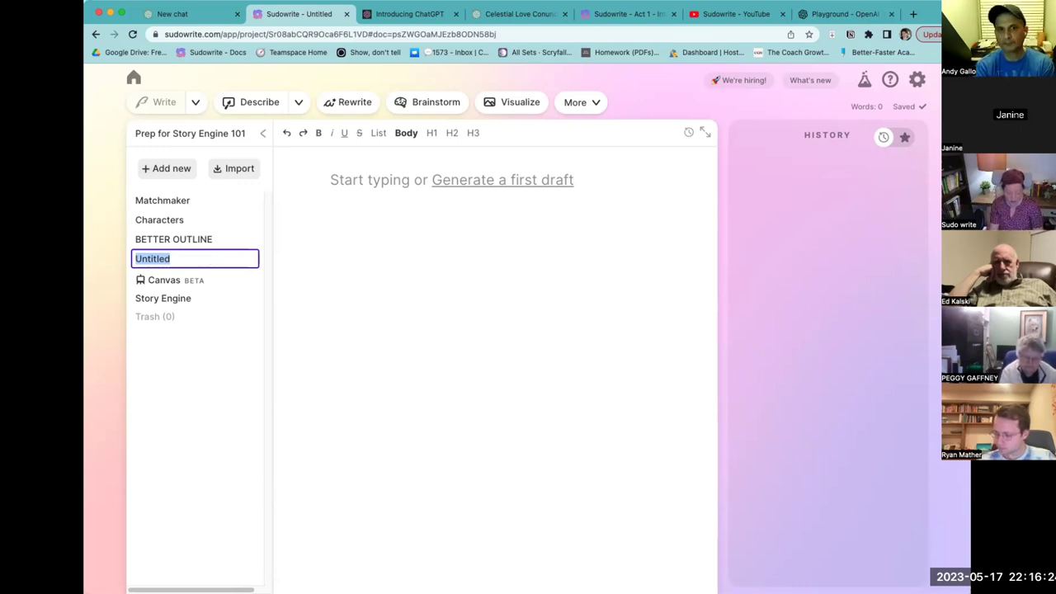
type("OUTLINE EXAMPLE")
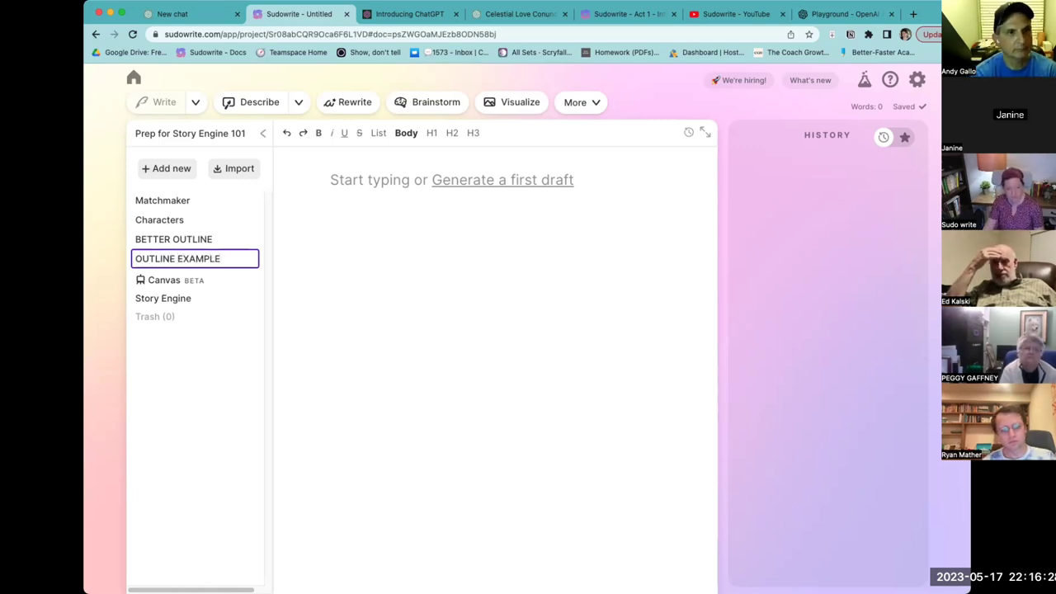
left_click(416, 276)
- Paste in the outline and delete Chapters 10–15 so it ends at Act 5 - Resolution
key("ctrl+v")
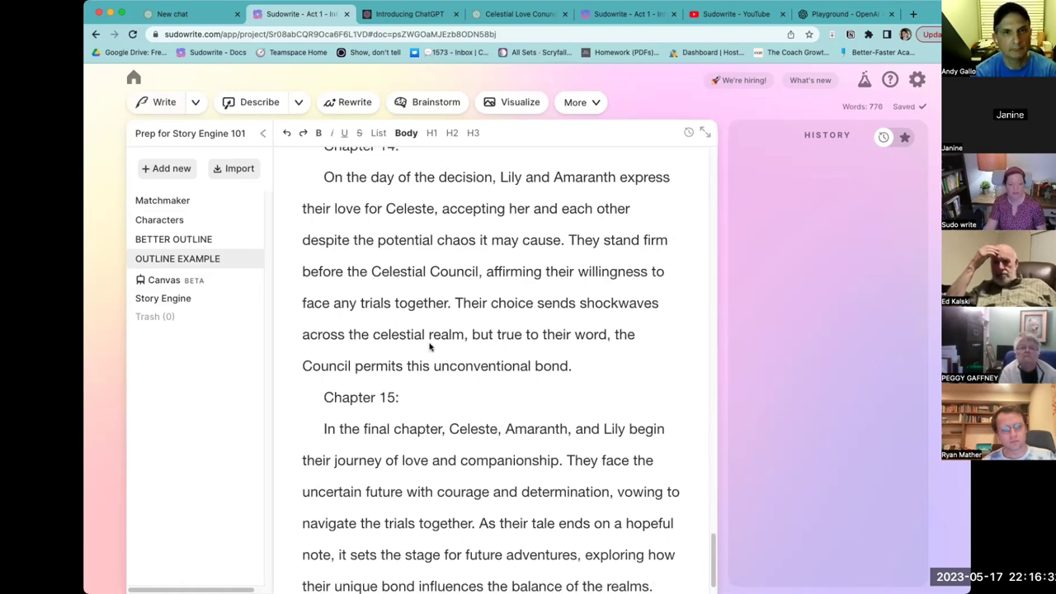
scroll(429, 347, "down", 1)
left_click_drag(656, 557, 301, 331)
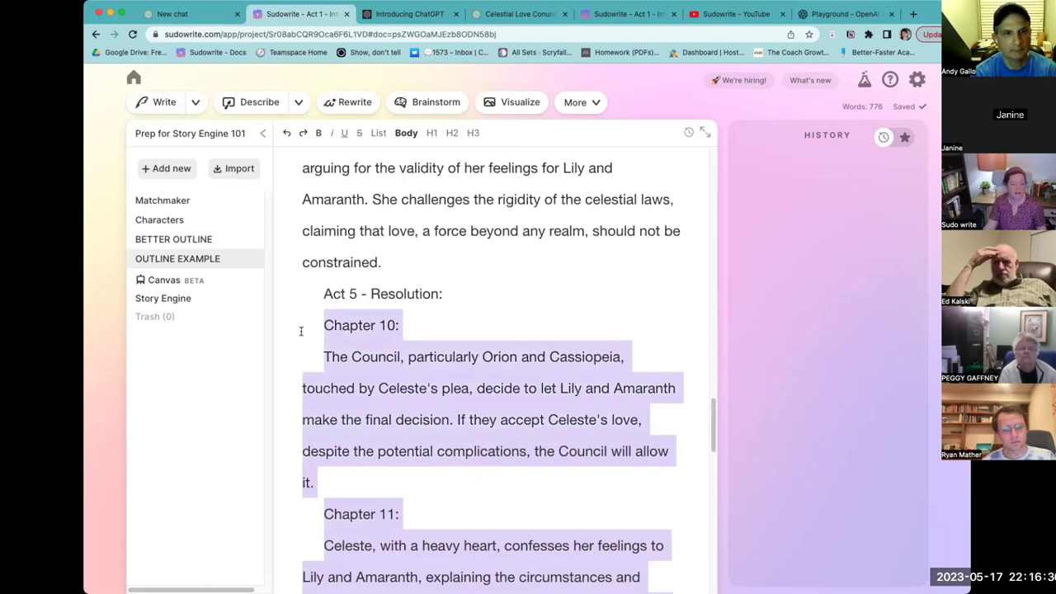
key("BackSpace")
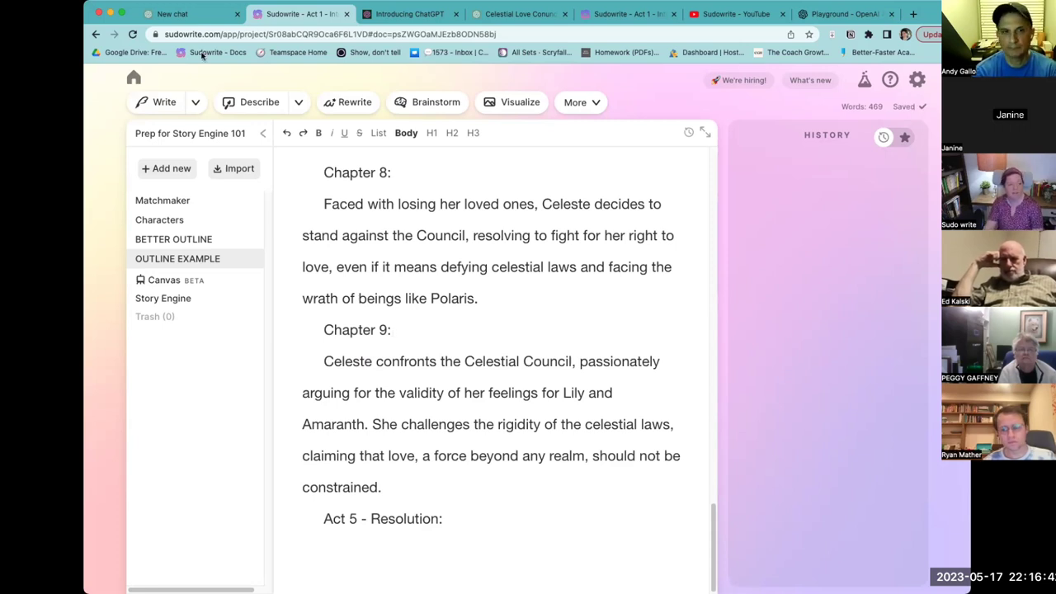
- Set Write to produce 4 cards and continue the outline after Act 5 - Resolution
left_click(195, 103)
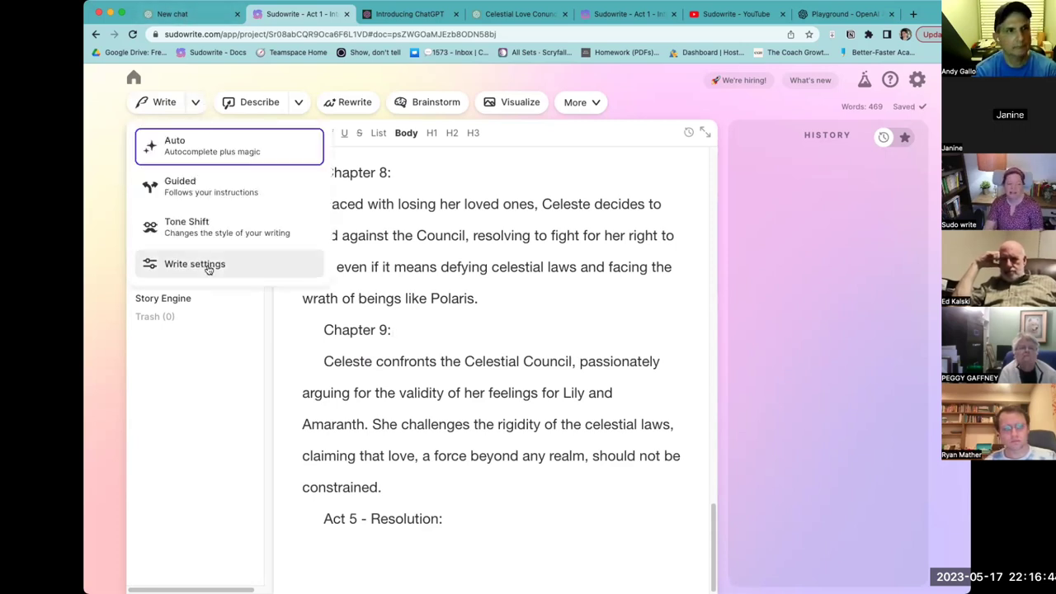
left_click(207, 264)
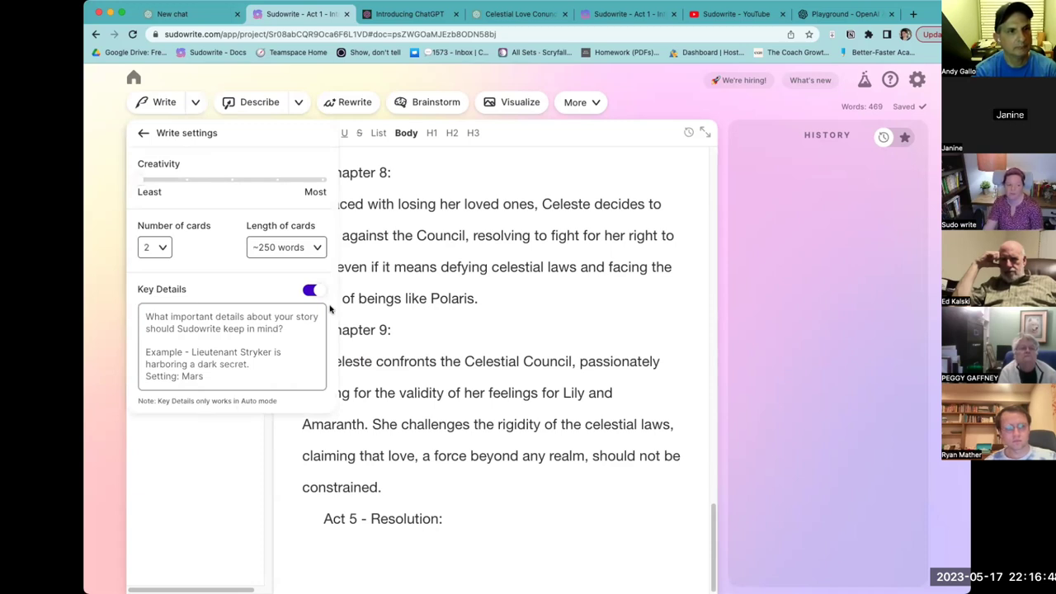
left_click(157, 247)
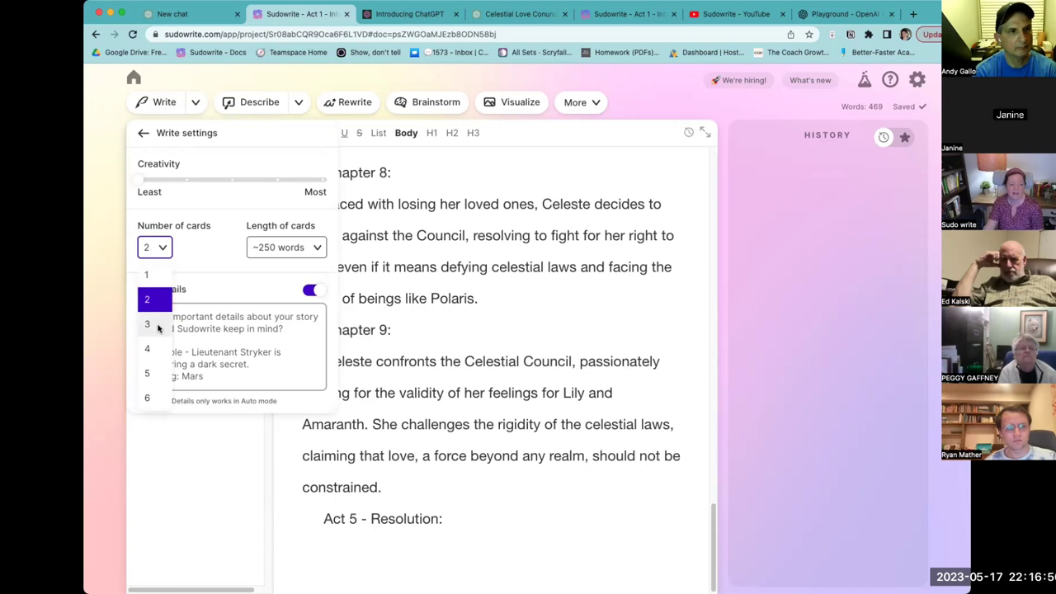
left_click(154, 349)
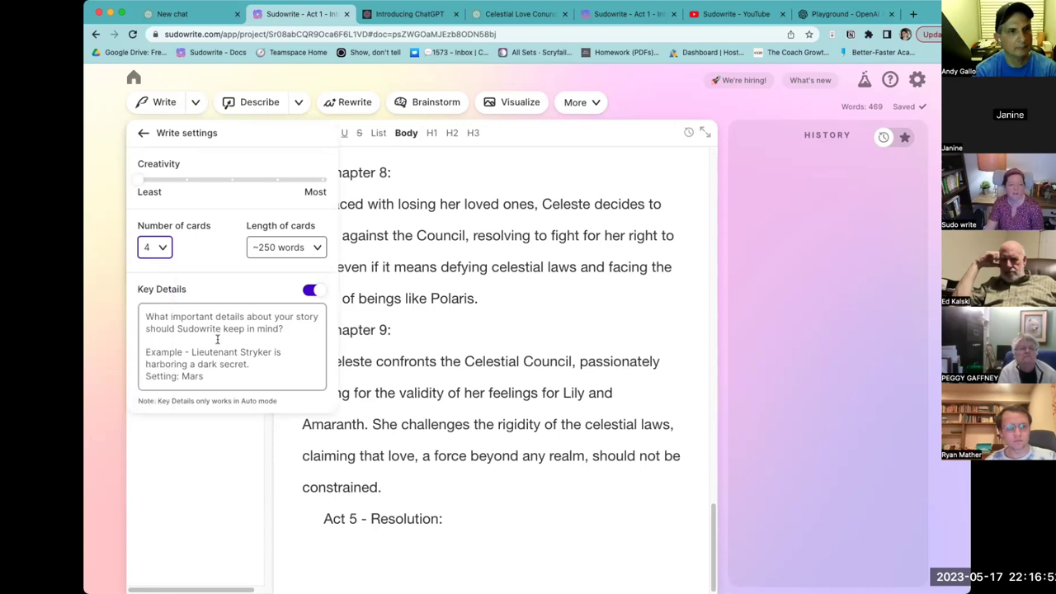
left_click(196, 102)
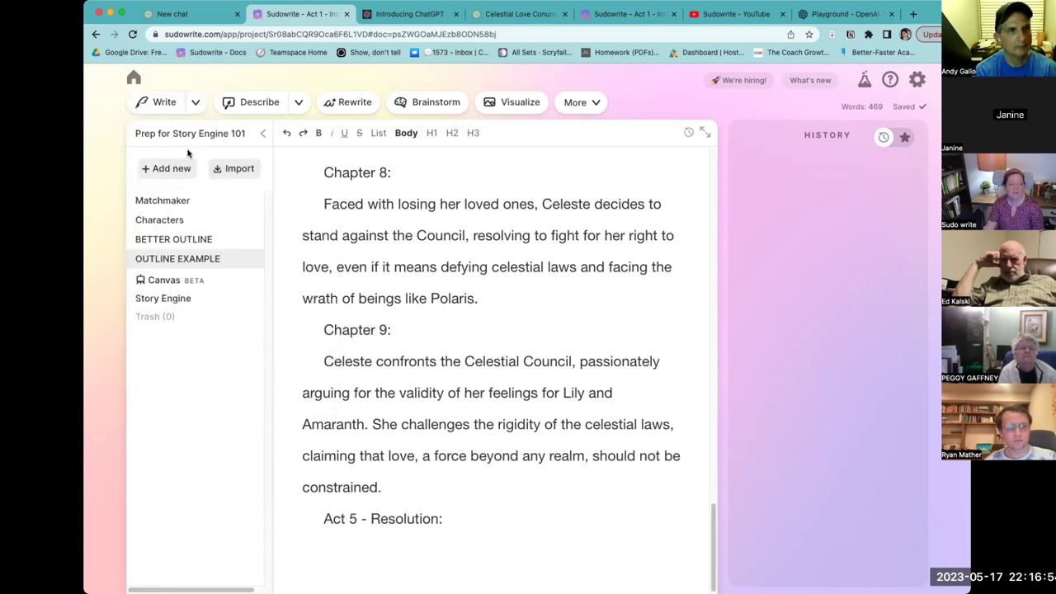
left_click(160, 102)
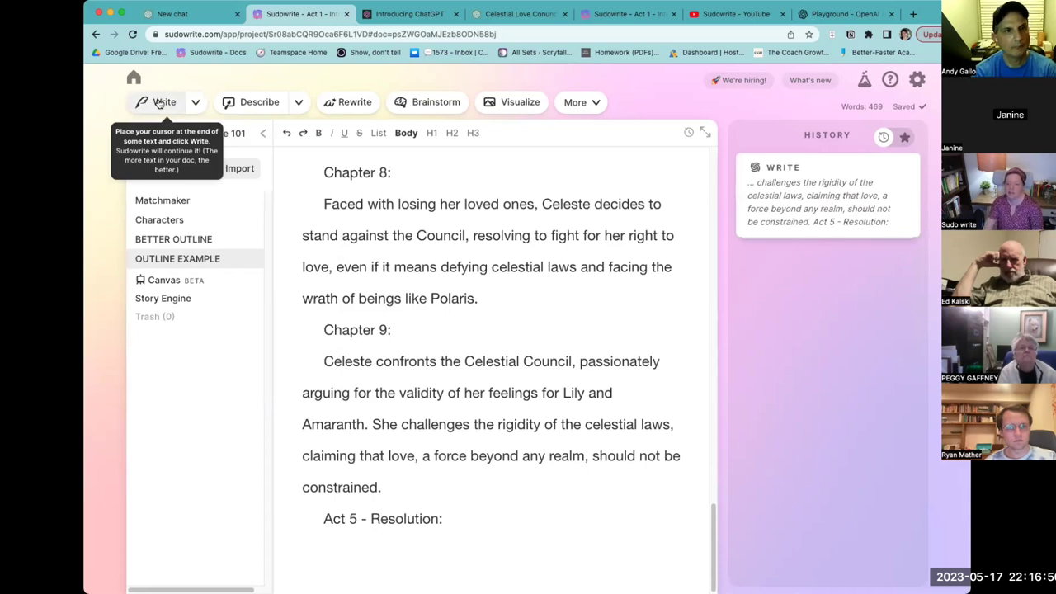
- Review the generated Act 5 ending cards in History, then return to the Story Engine
left_click_drag(884, 108, 838, 110)
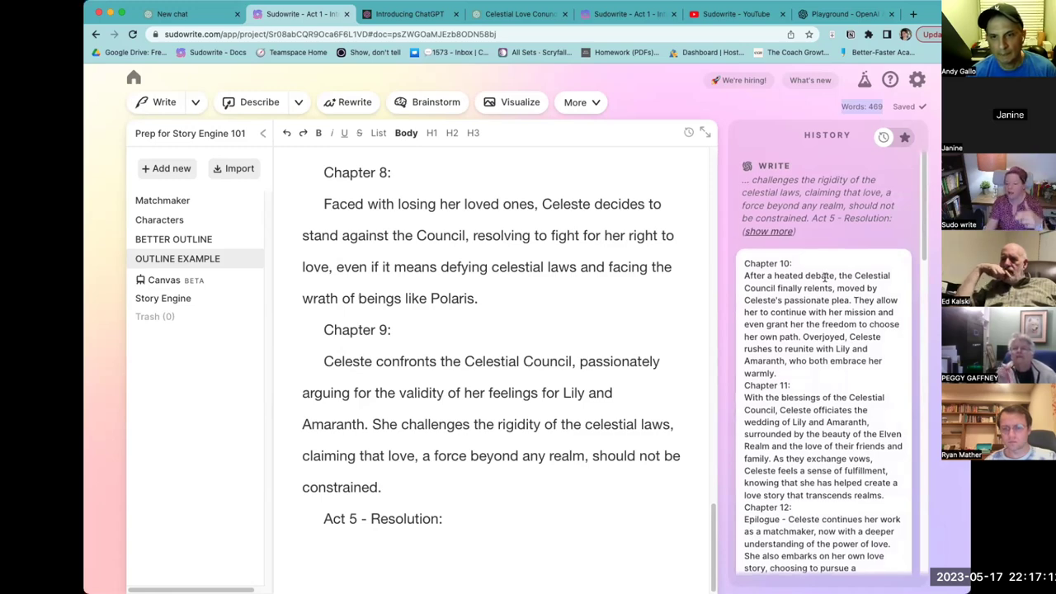
scroll(791, 223, "down", 2)
scroll(791, 223, "up", 1)
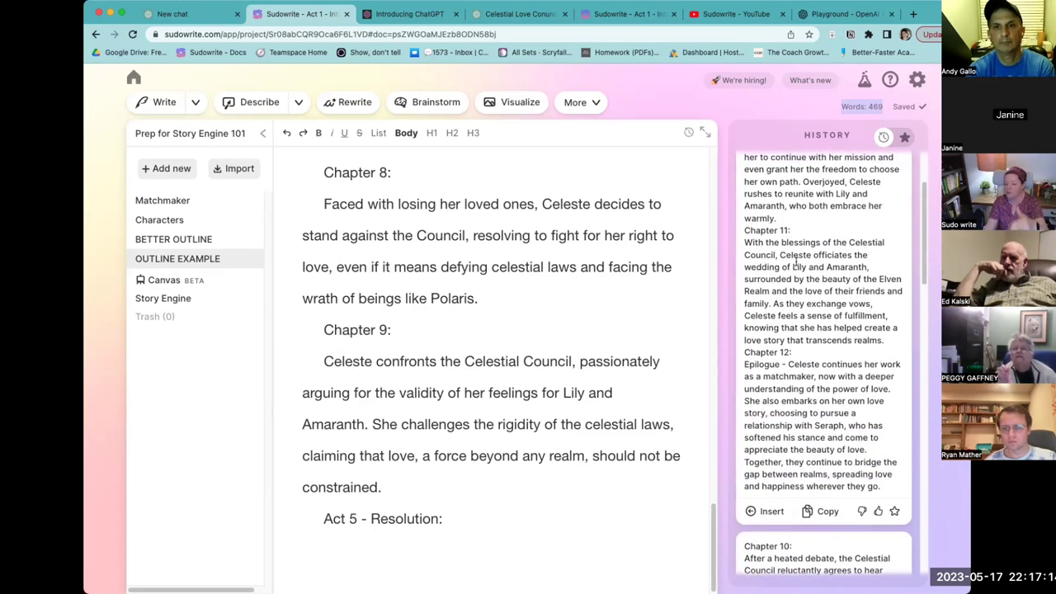
scroll(806, 290, "down", 4)
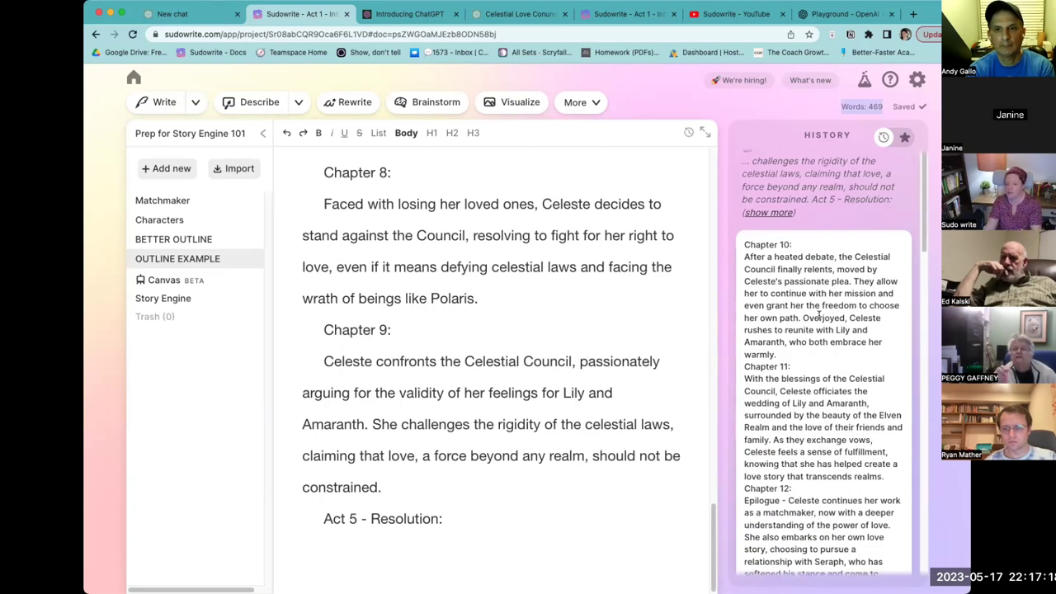
scroll(822, 382, "up", 2)
scroll(822, 387, "down", 2)
scroll(823, 437, "down", 6)
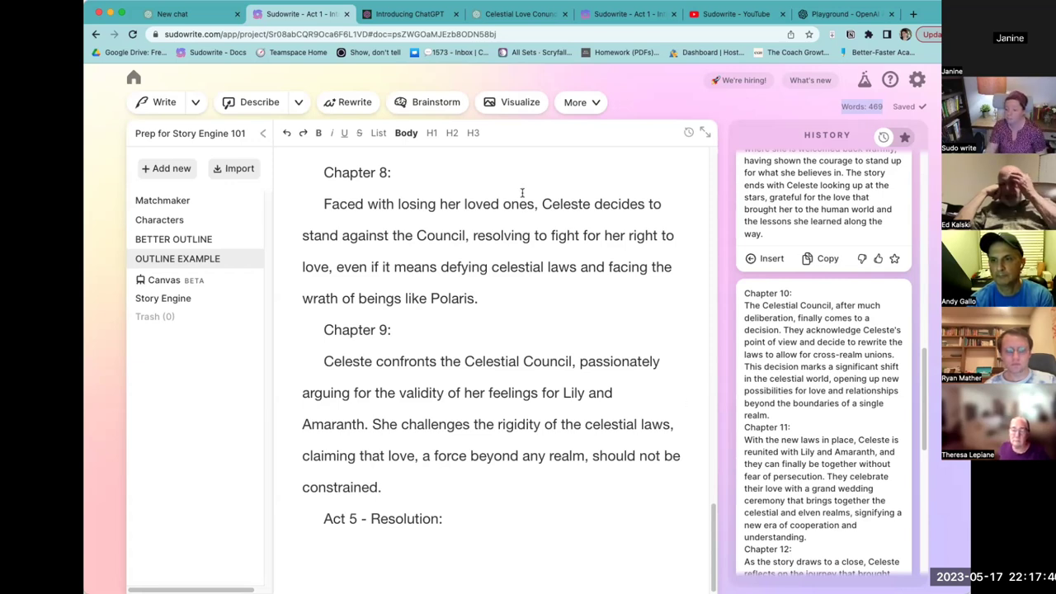
left_click(174, 302)
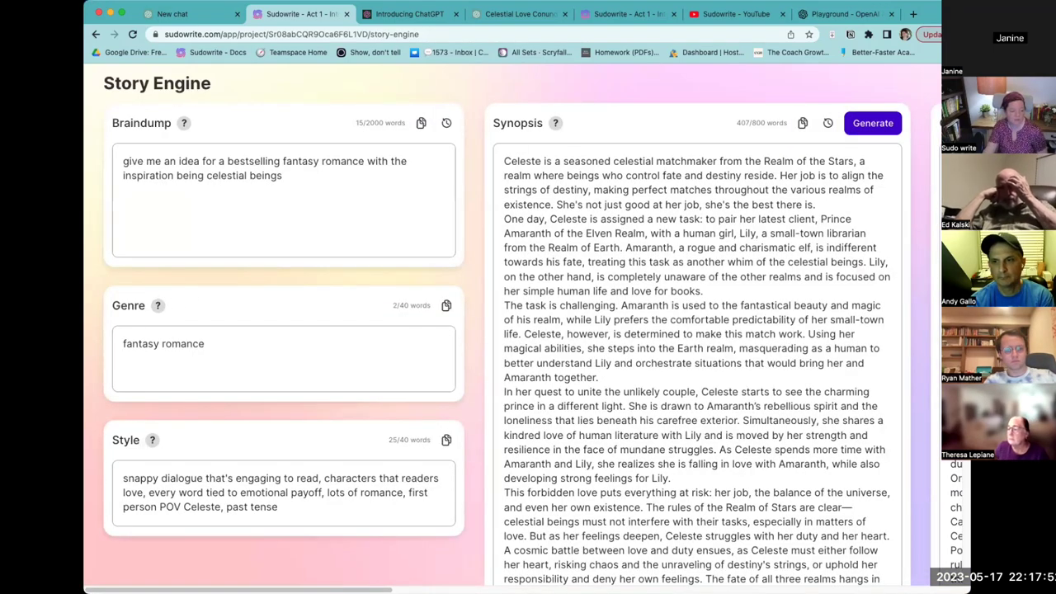
- Scroll right past Synopsis, Characters and Outline to skim the Chapter 1 beats and prose
scroll(523, 343, "right", 10)
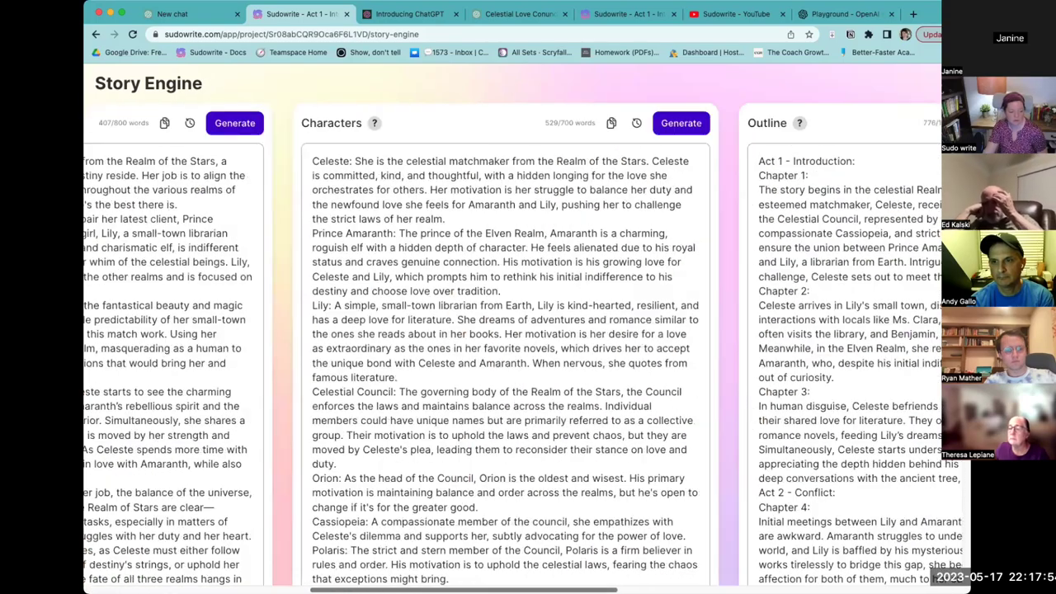
scroll(528, 343, "right", 4)
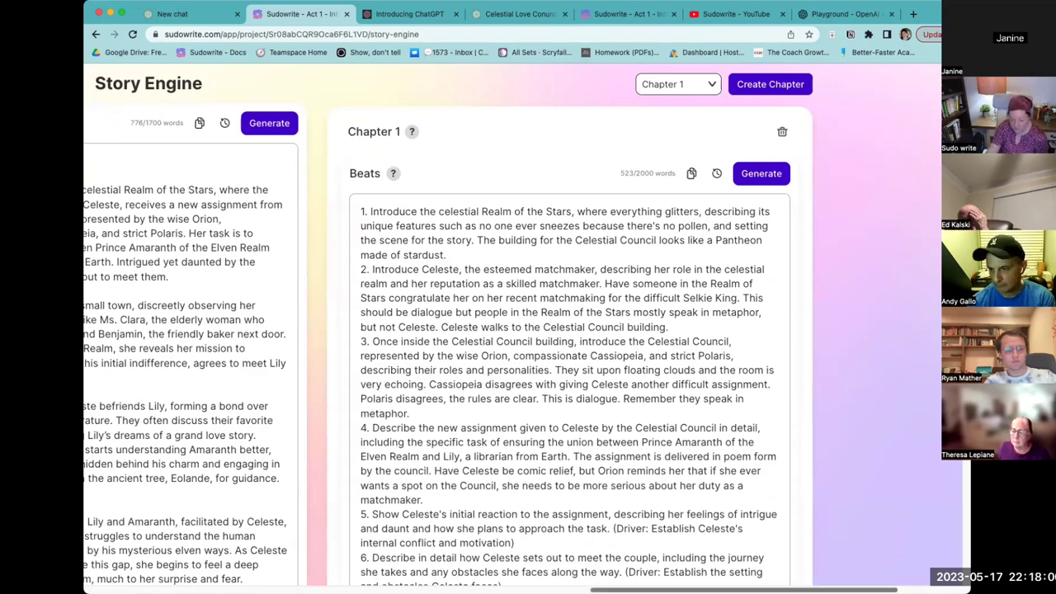
scroll(528, 343, "right", 2)
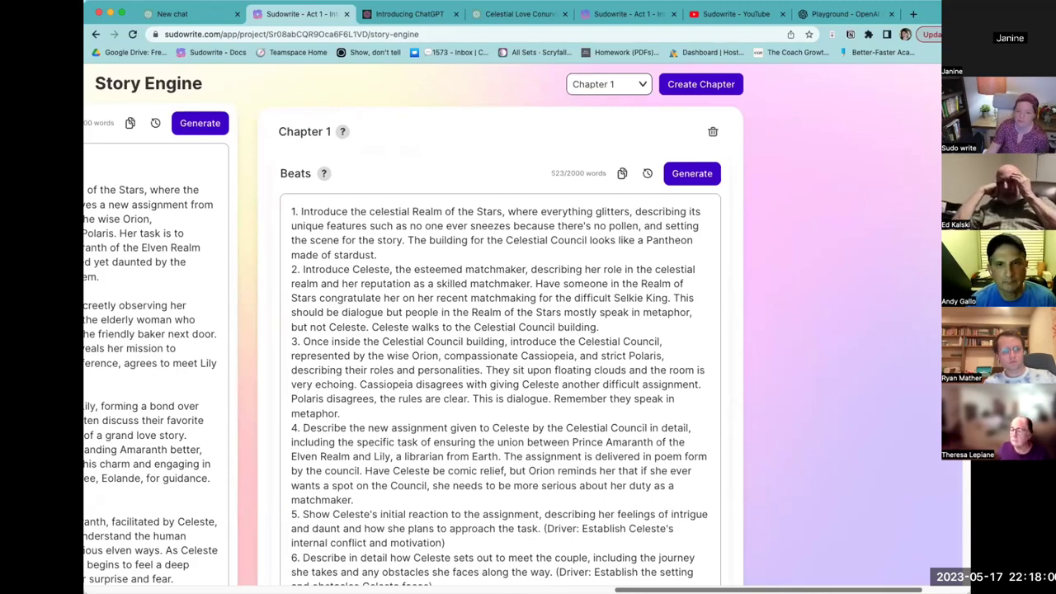
scroll(560, 515, "down", 10)
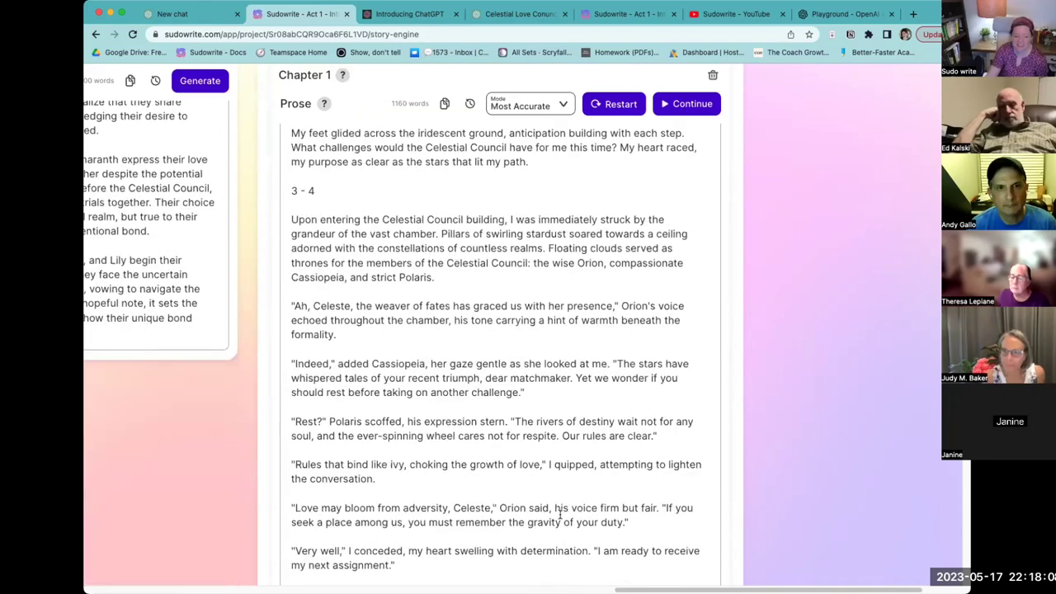
scroll(560, 515, "up", 10)
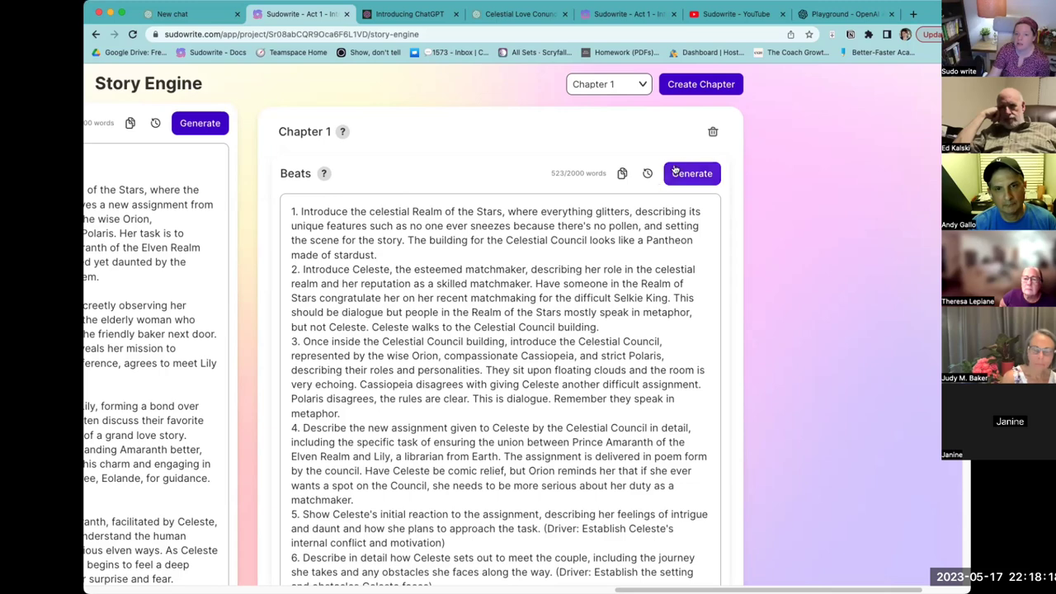
- Add a second Chapter 1 version and paste the 523-word beats into its Beats box
left_click(700, 85)
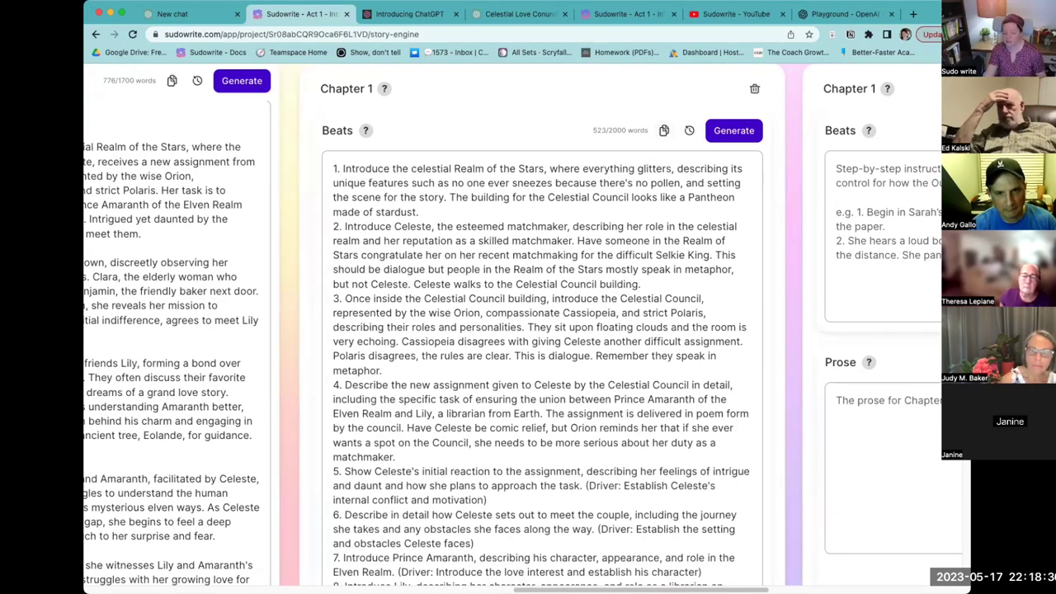
scroll(627, 200, "right", 5)
left_click(626, 199)
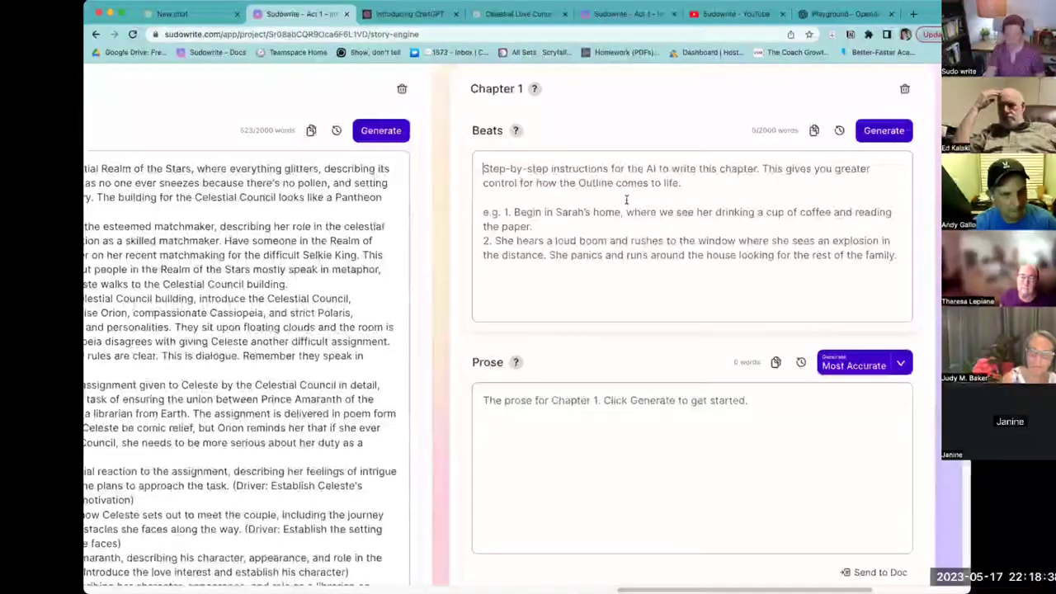
key("ctrl+v")
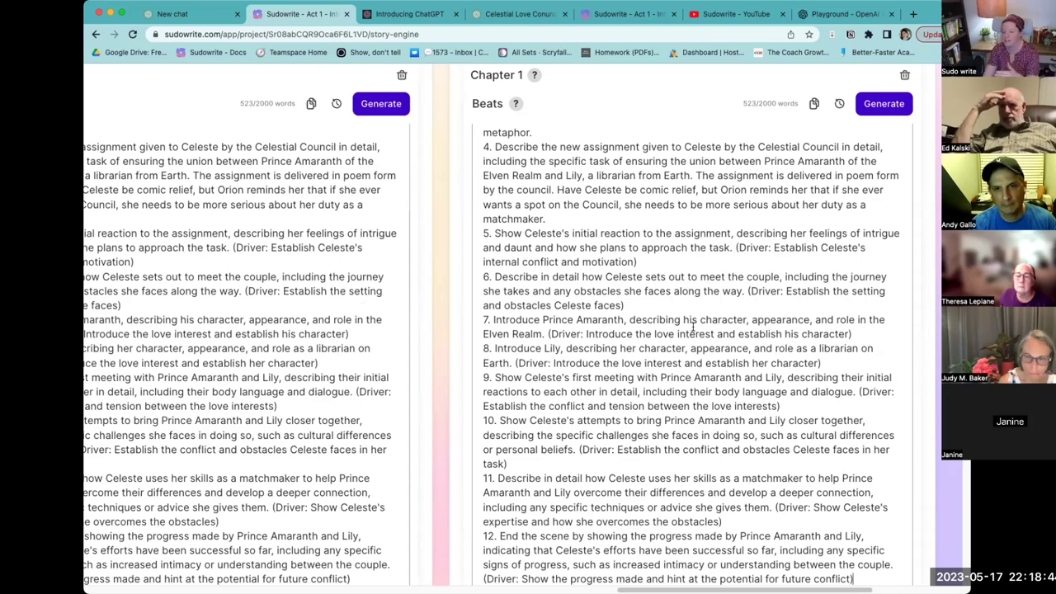
scroll(700, 331, "up", 5)
scroll(700, 330, "down", 10)
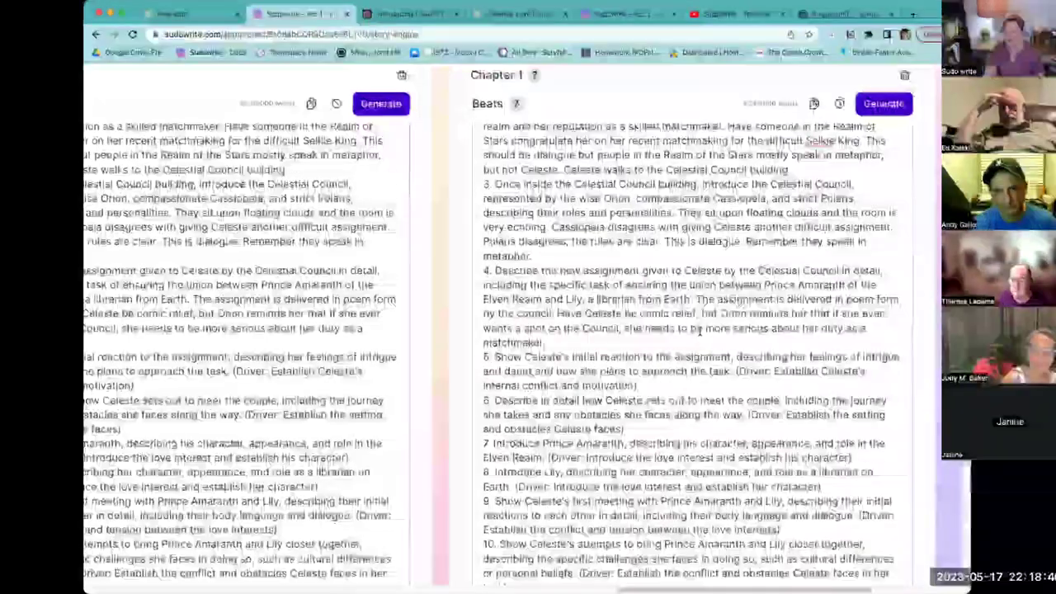
scroll(700, 330, "down", 4)
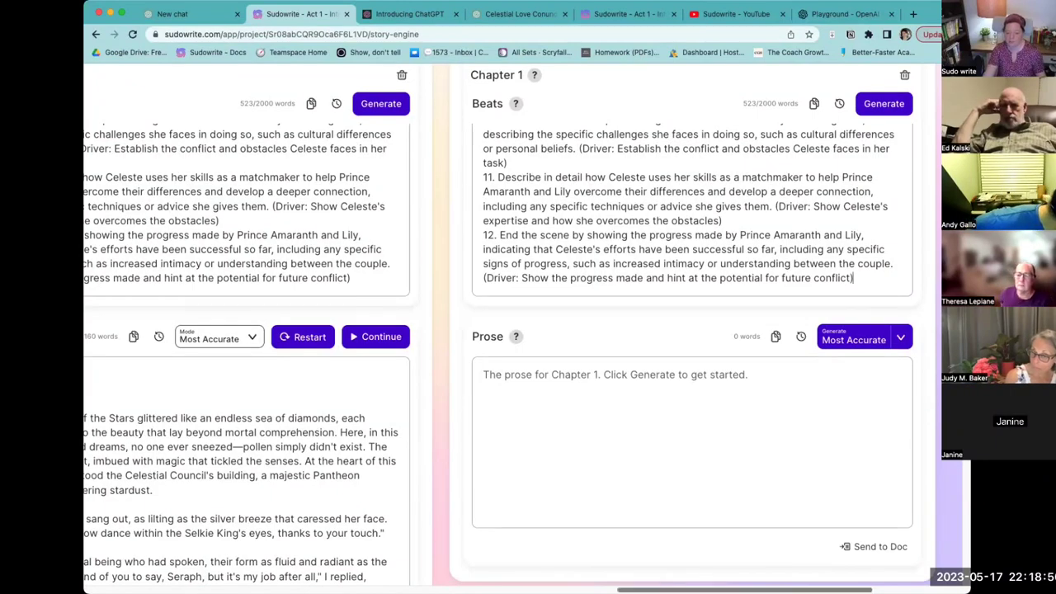
- Switch the new version's prose mode to Best Prose and generate its prose
scroll(421, 463, "left", 5)
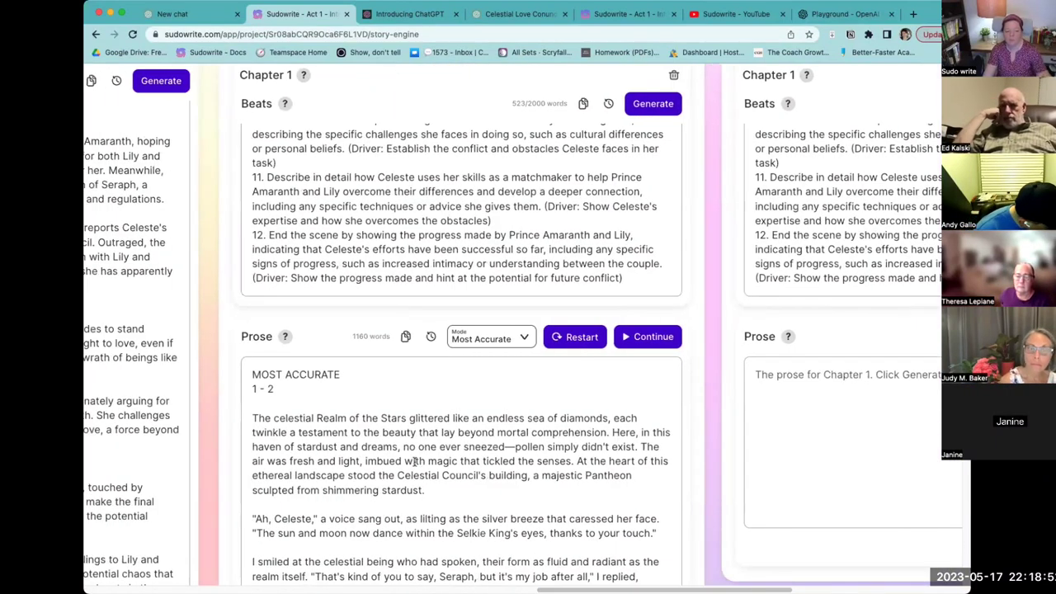
left_click_drag(345, 377, 250, 372)
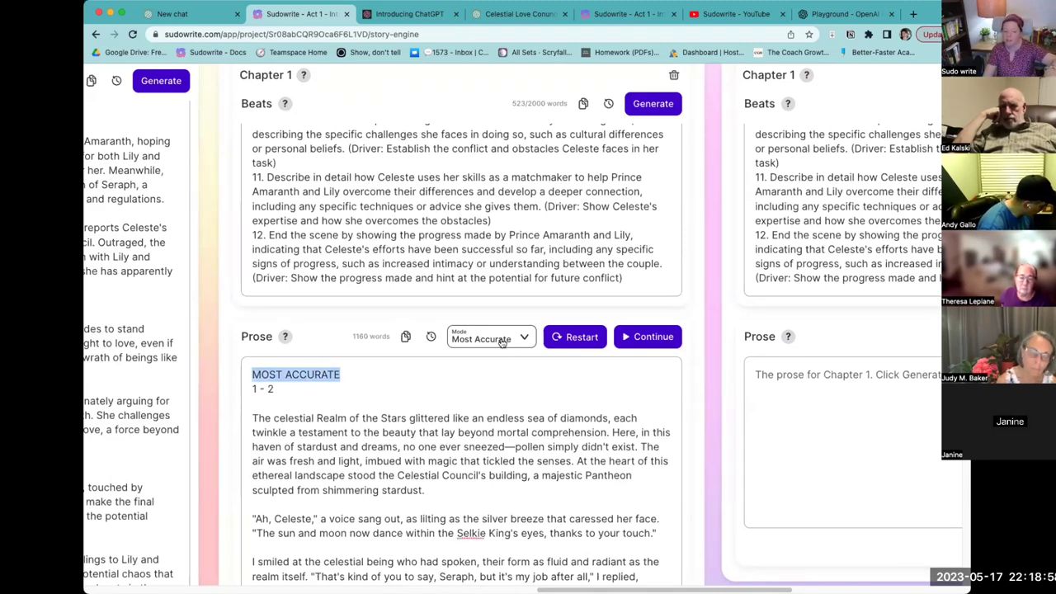
scroll(504, 344, "right", 2)
scroll(725, 562, "right", 8)
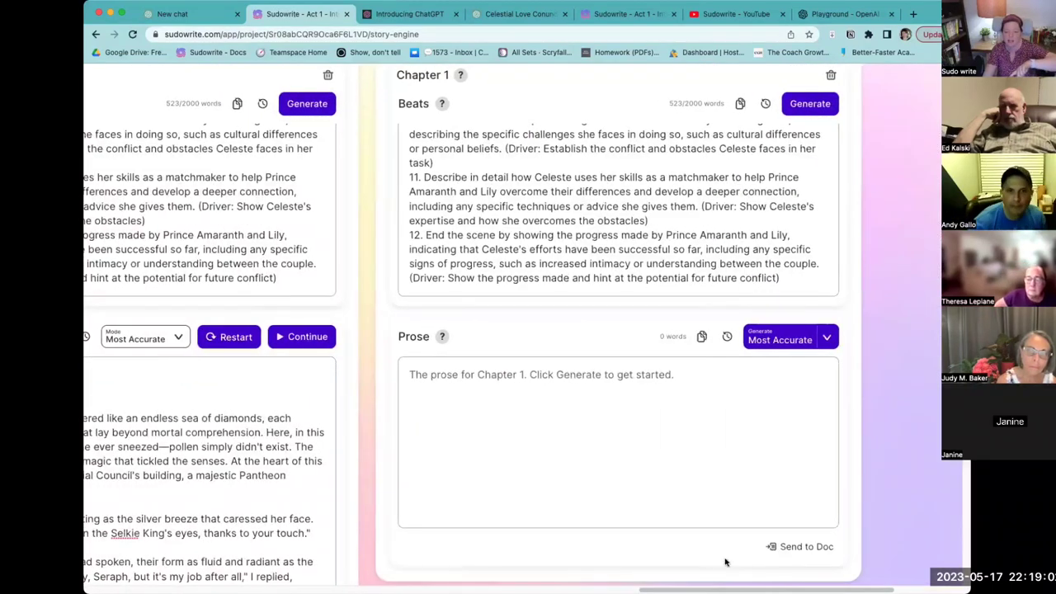
left_click(826, 347)
left_click(817, 401)
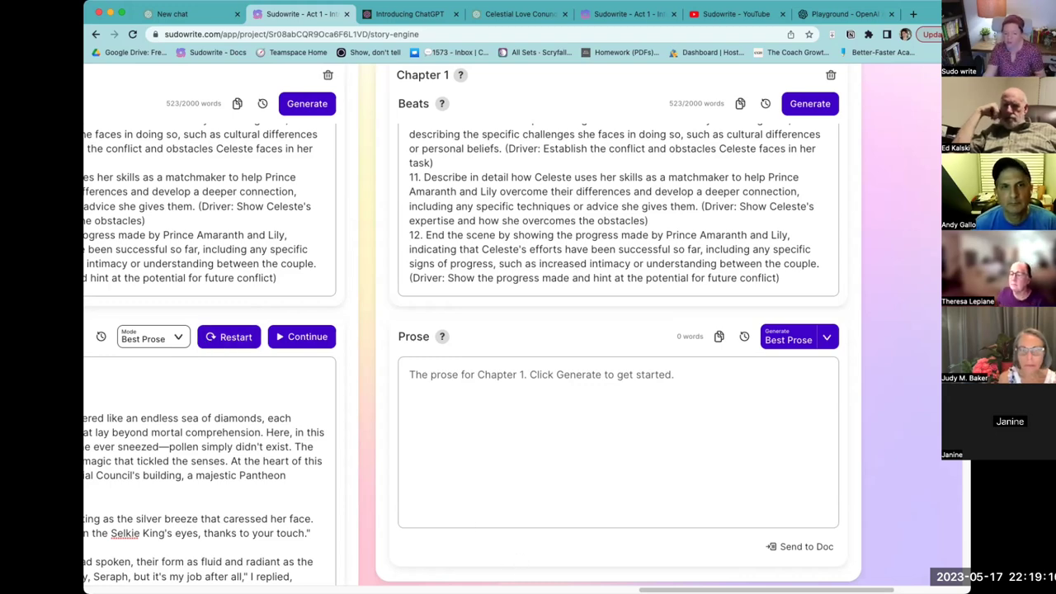
scroll(314, 378, "left", 3)
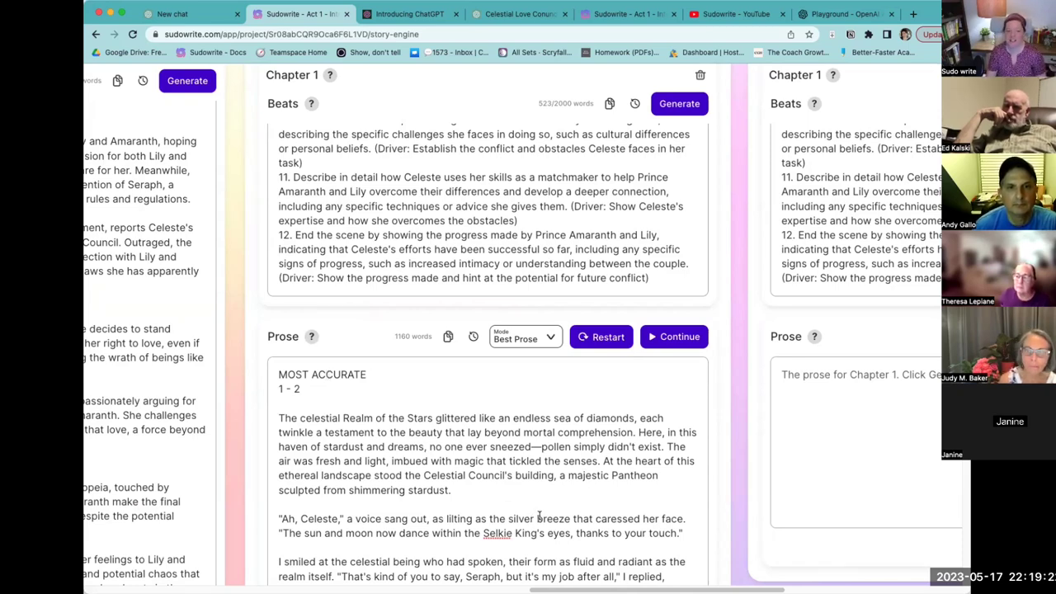
scroll(761, 573, "right", 8)
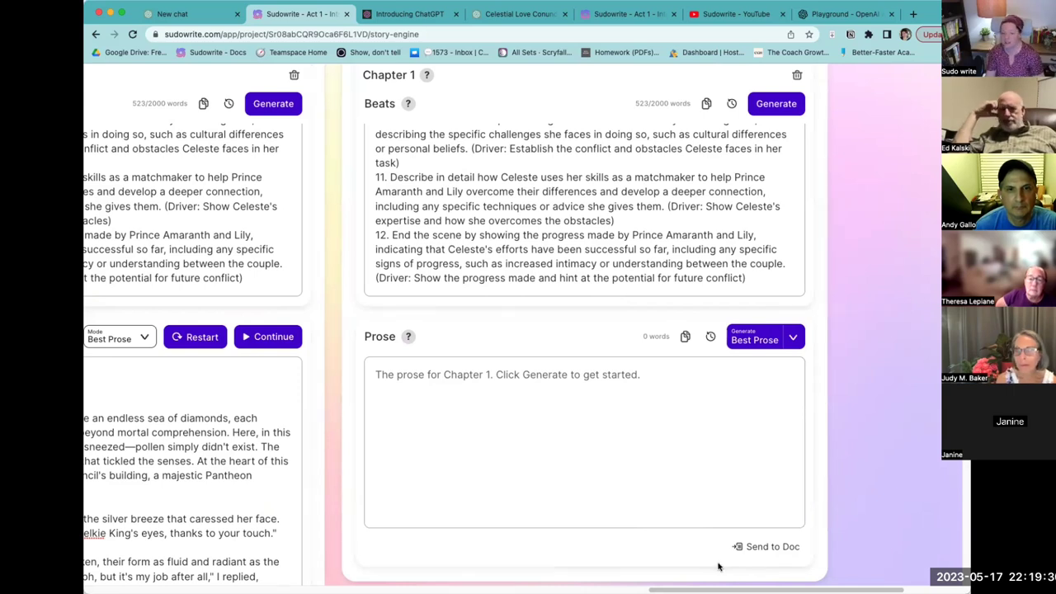
left_click(752, 340)
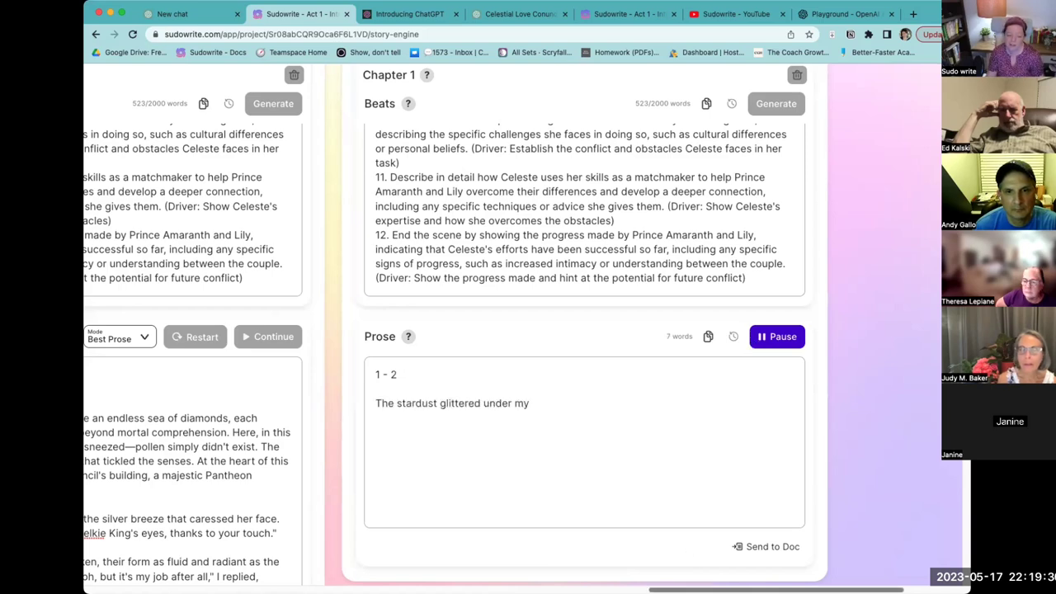
scroll(653, 516, "right", 5)
scroll(782, 558, "right", 2)
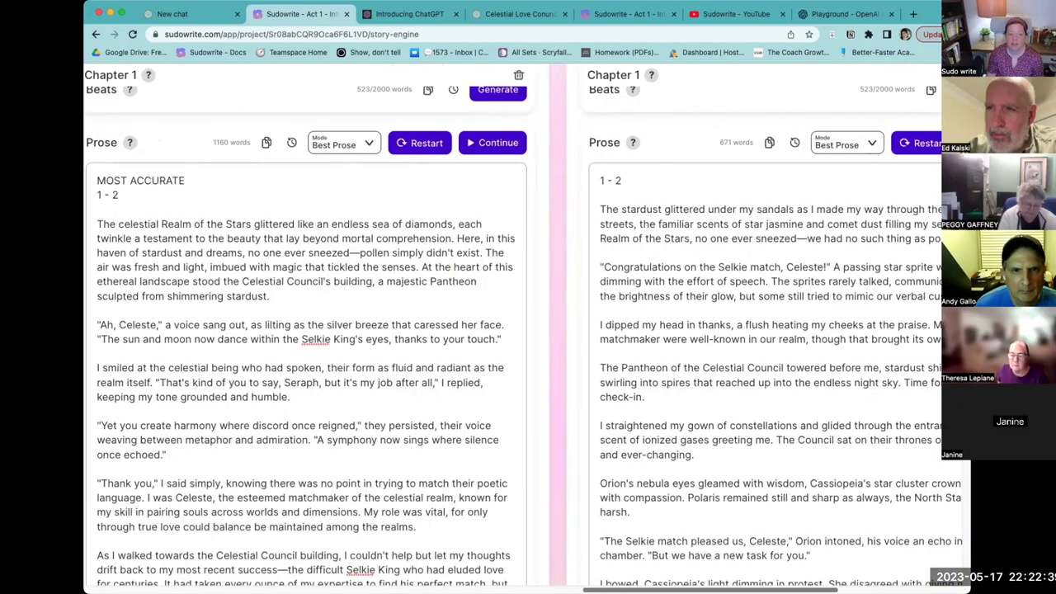
- Delete the MOST ACCURATE prose from section 5 - 6 onward, cutting it from 1160 to 731 words
scroll(182, 178, "left", 2)
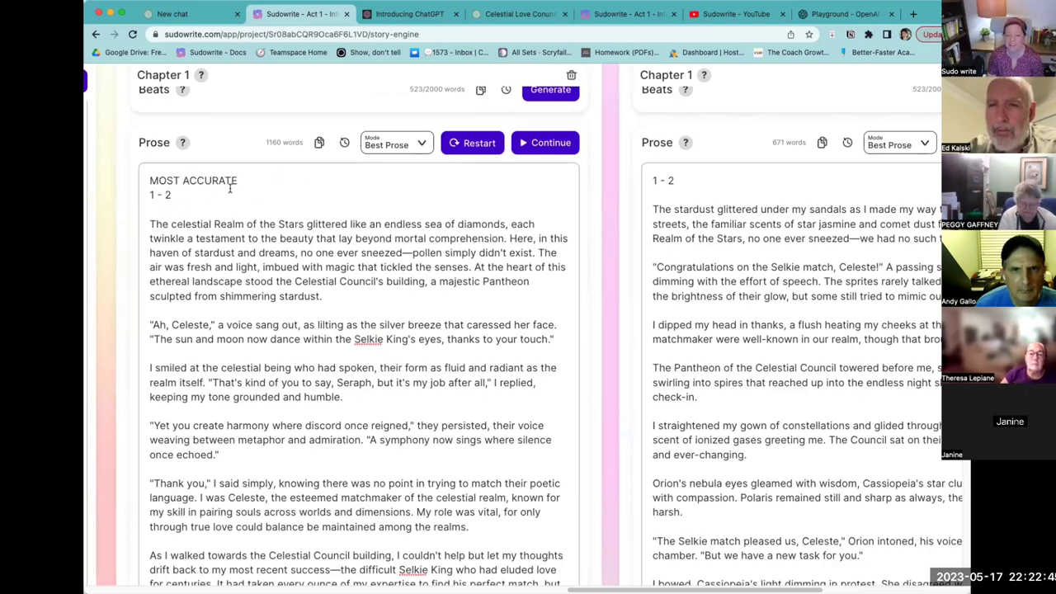
scroll(396, 283, "down", 15)
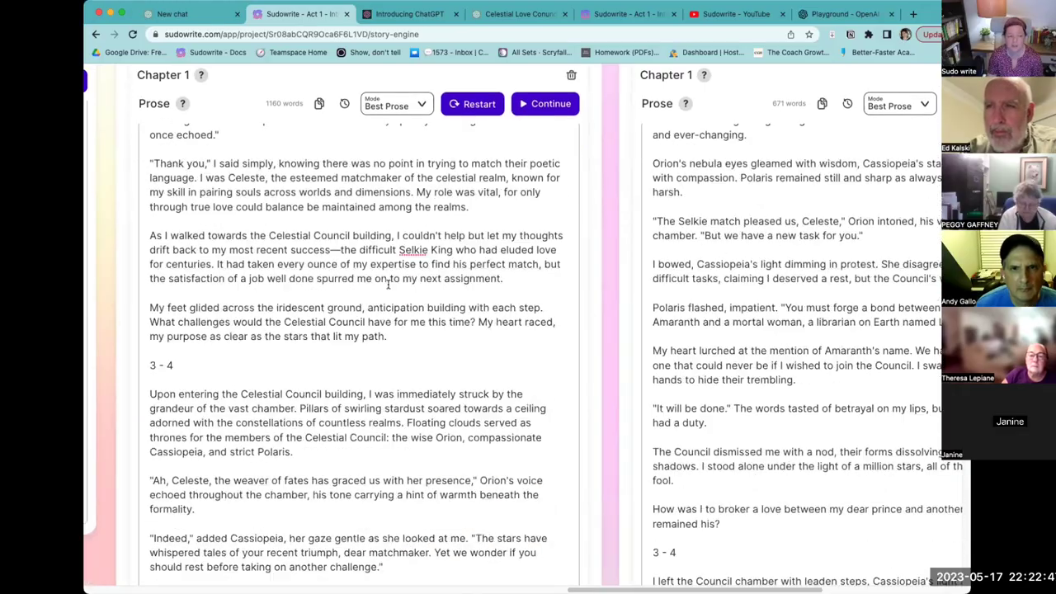
scroll(389, 285, "down", 15)
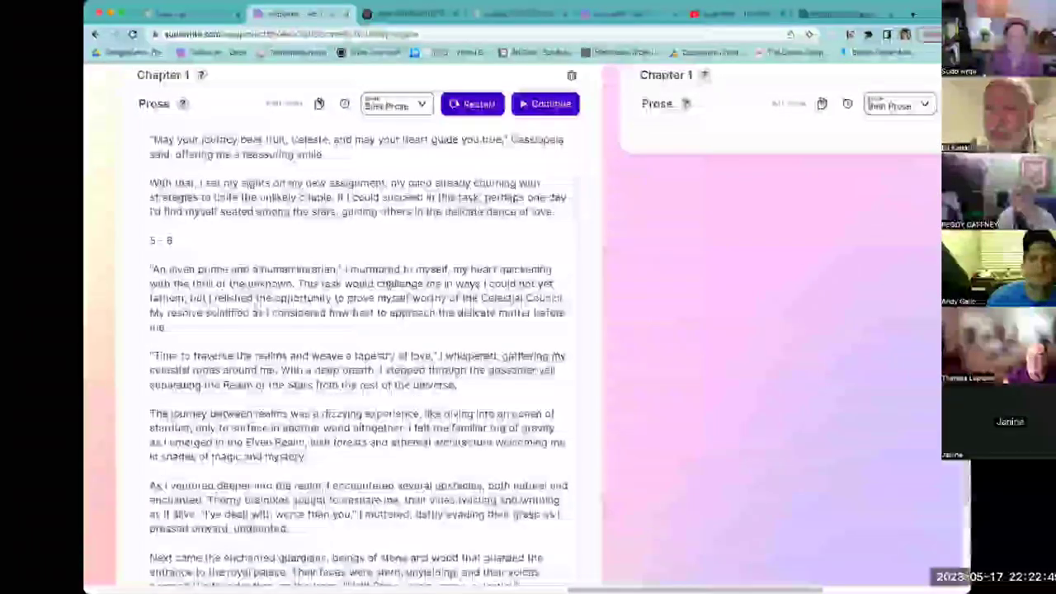
scroll(388, 285, "up", 3)
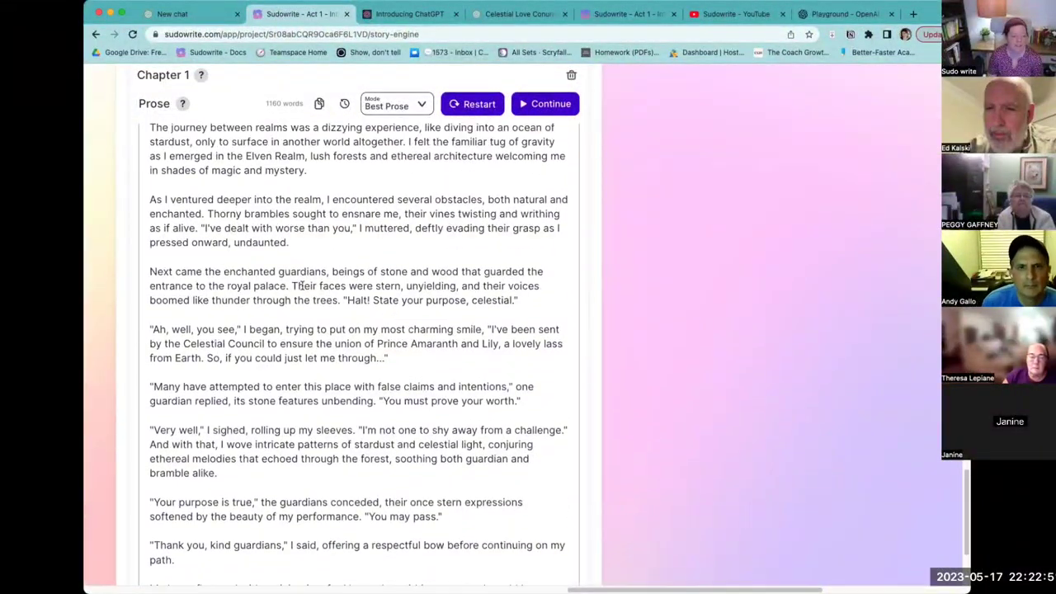
scroll(512, 301, "up", 10)
scroll(360, 366, "down", 4)
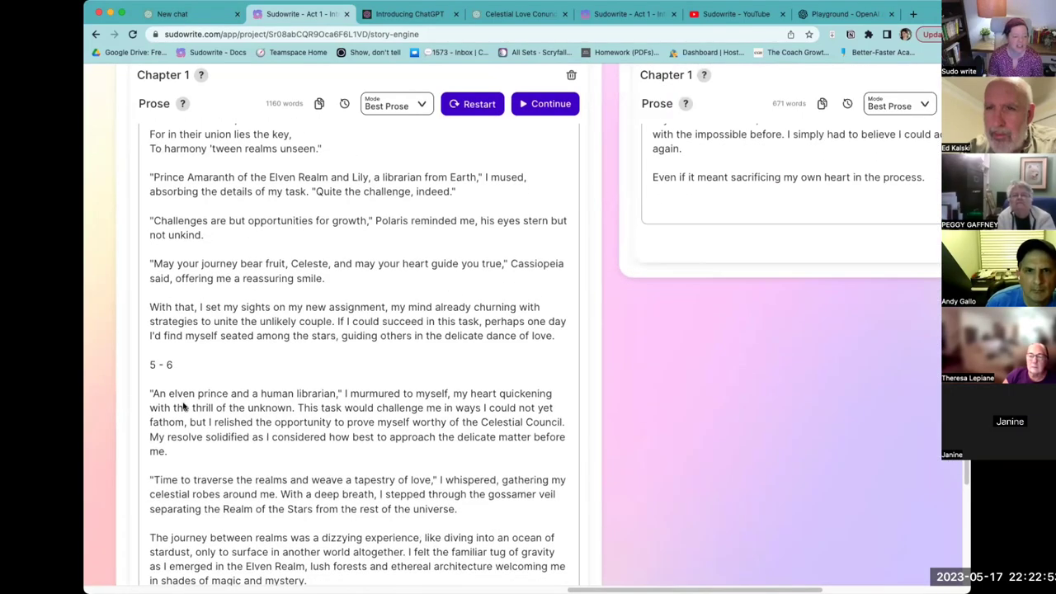
left_click_drag(150, 365, 335, 463)
key("BackSpace")
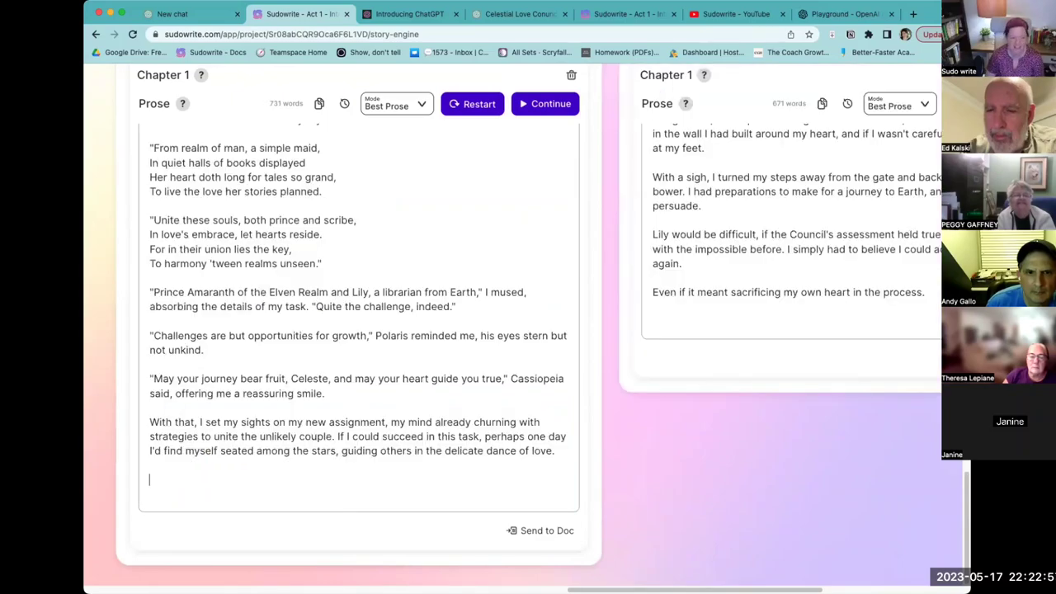
scroll(338, 450, "up", 2)
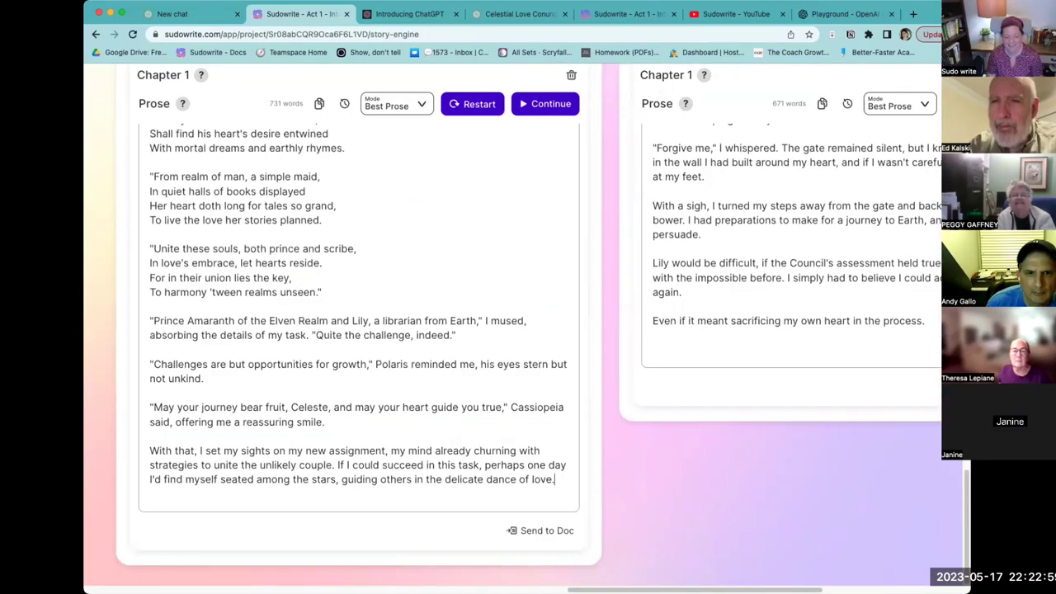
scroll(456, 318, "up", 10)
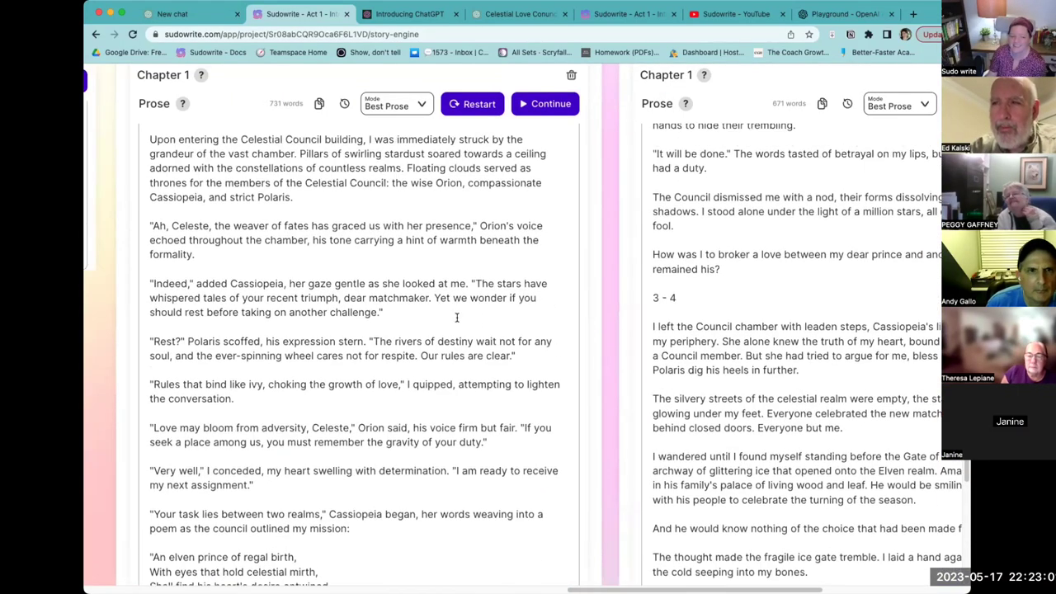
scroll(456, 318, "up", 10)
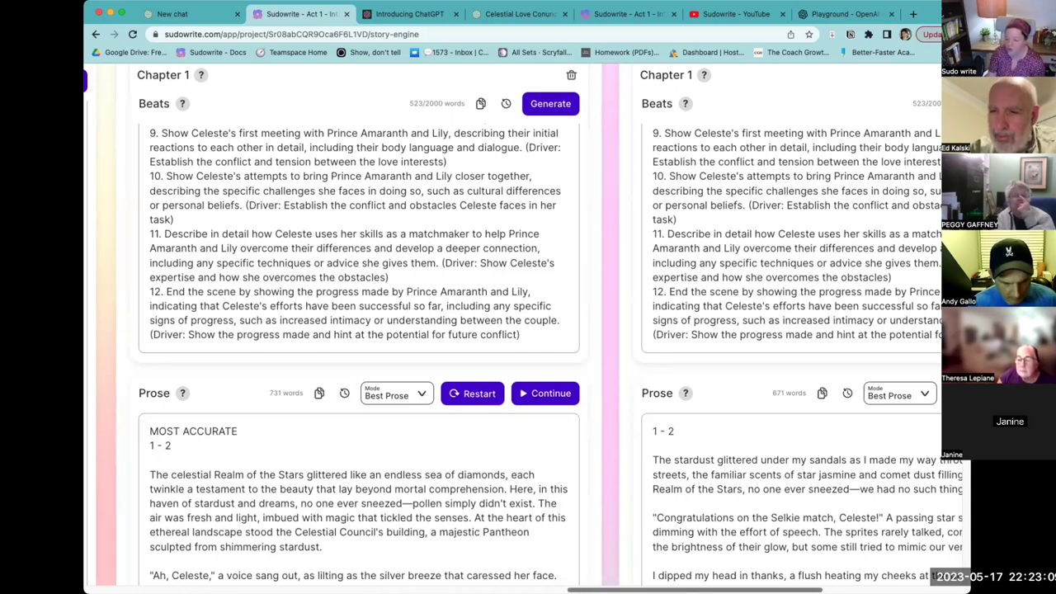
scroll(528, 330, "right", 3)
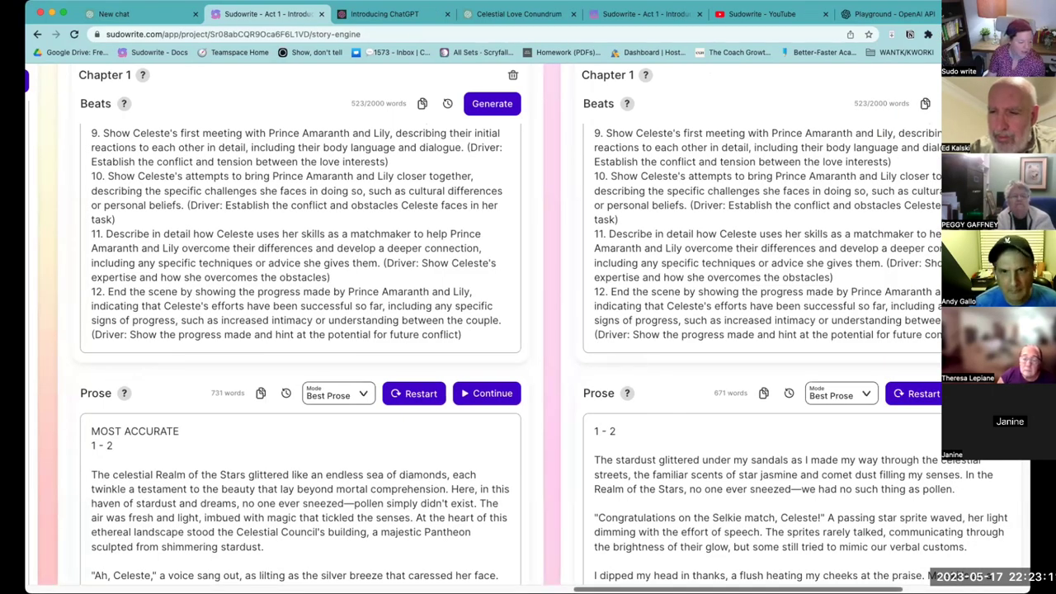
scroll(528, 330, "right", 3)
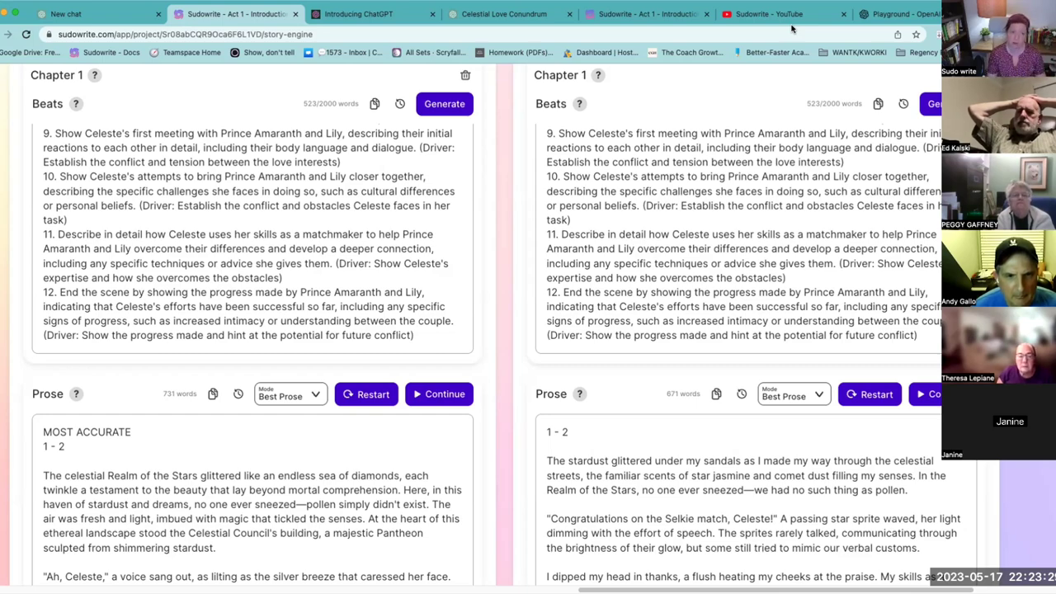
scroll(508, 290, "down", 1)
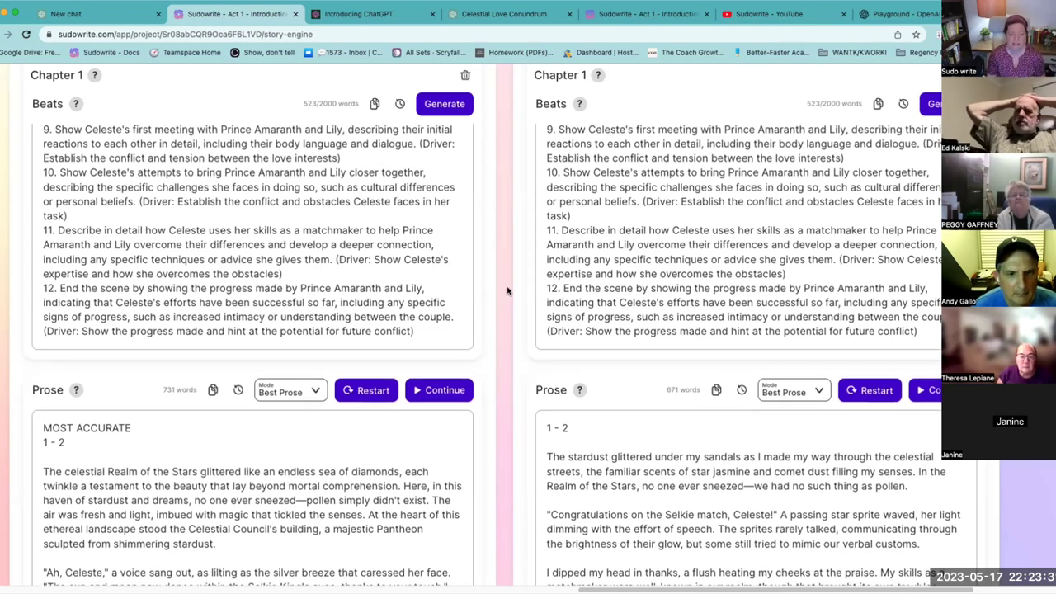
scroll(508, 290, "down", 2)
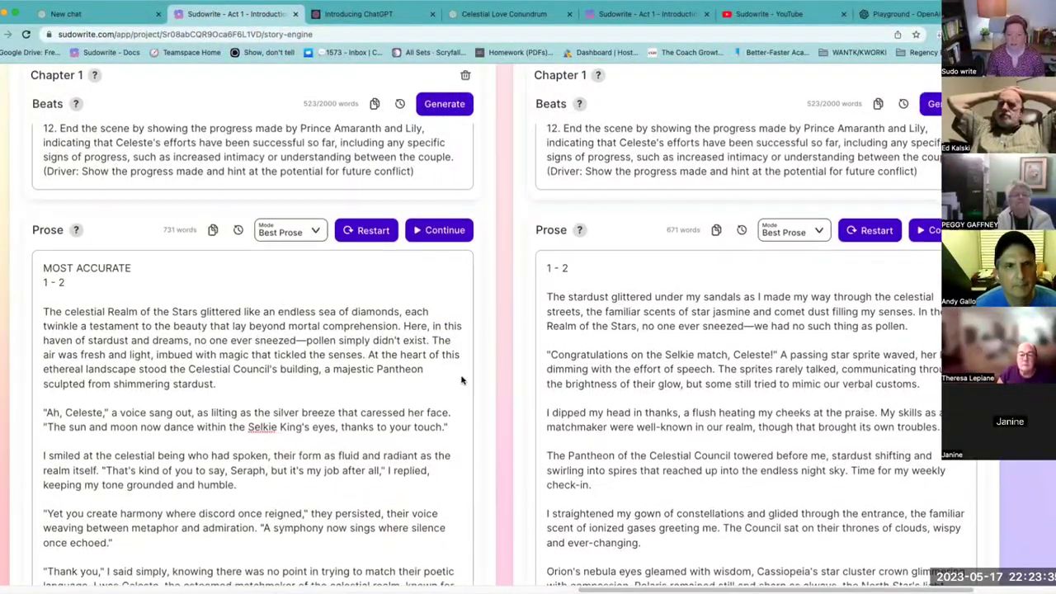
scroll(462, 380, "down", 1)
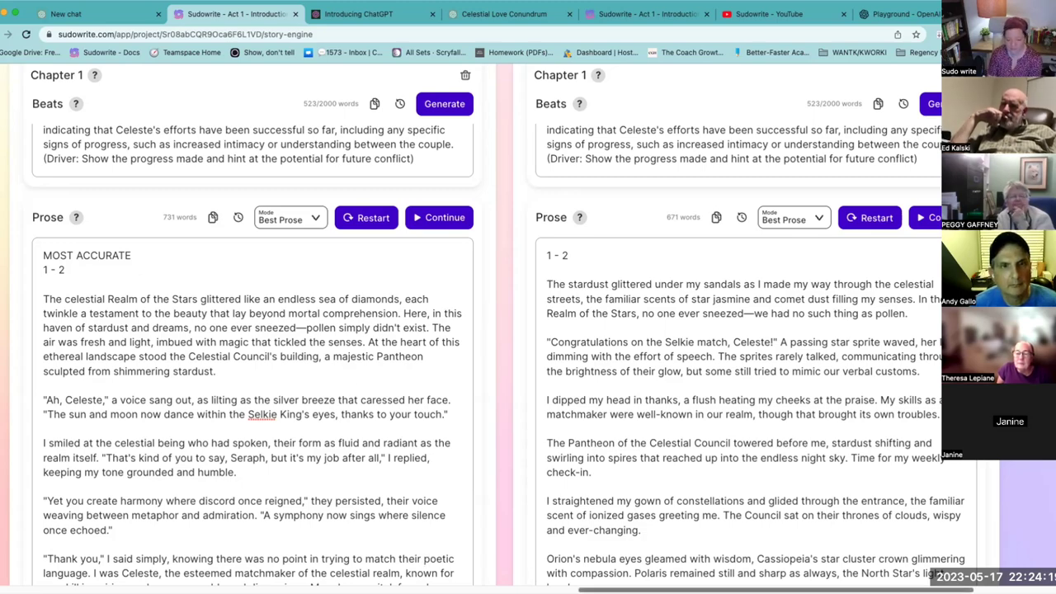
scroll(500, 330, "right", 2)
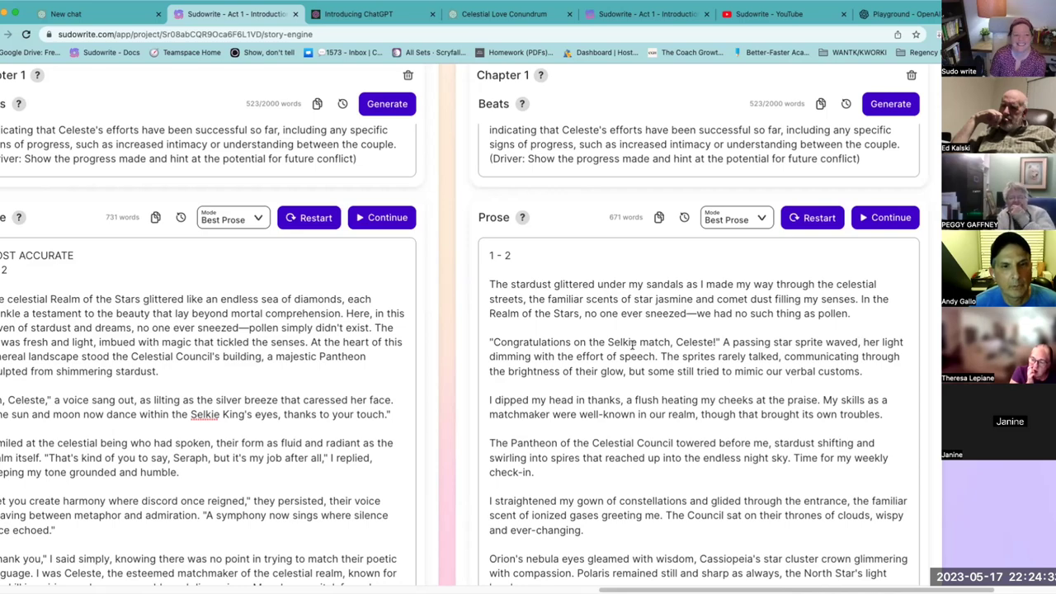
scroll(633, 345, "down", 1)
scroll(636, 353, "down", 1)
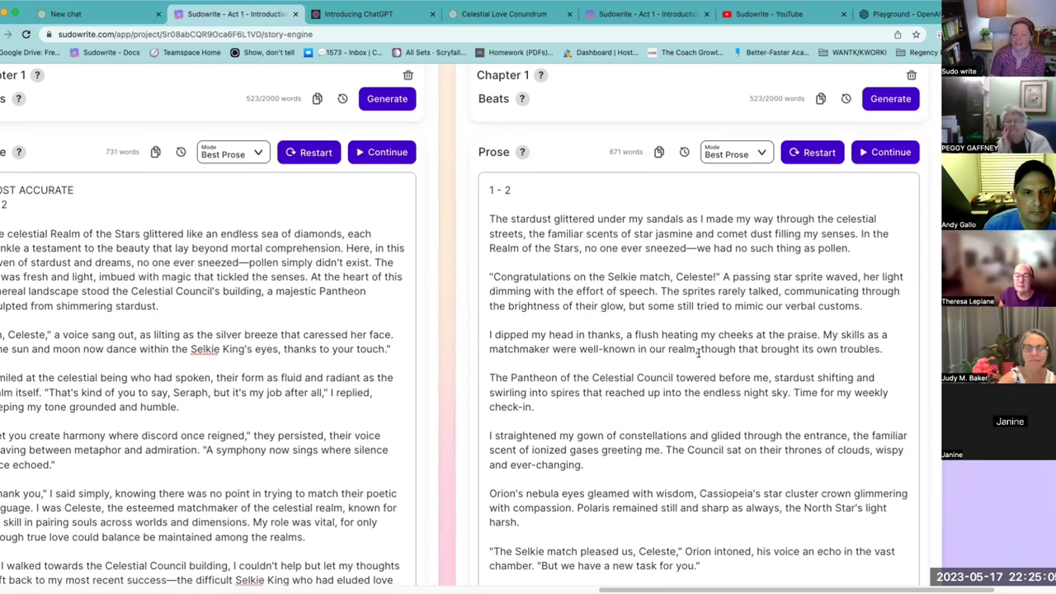
scroll(698, 353, "down", 1)
scroll(698, 353, "down", 3)
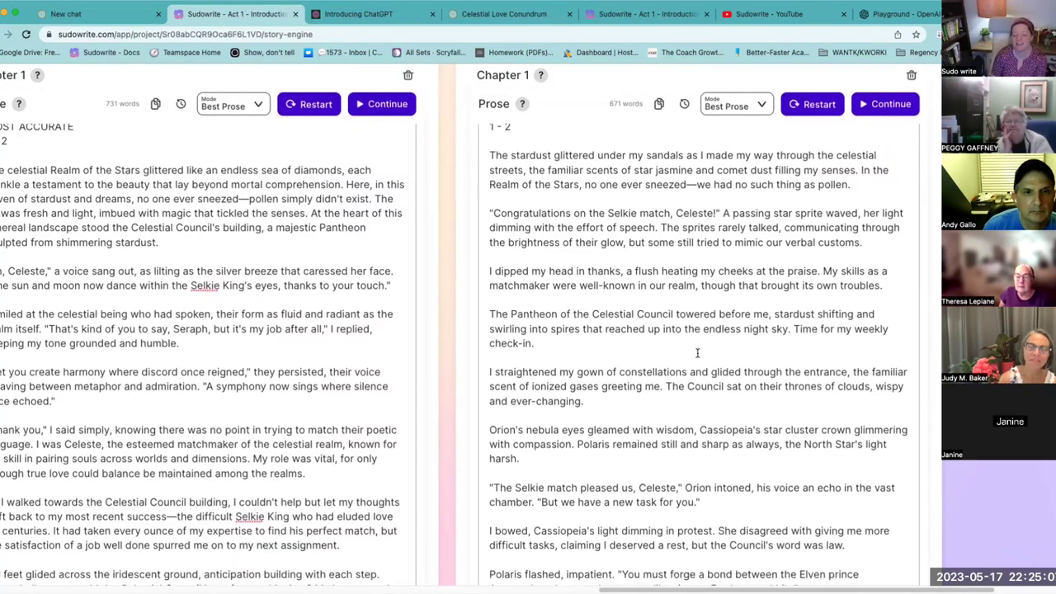
scroll(699, 353, "down", 2)
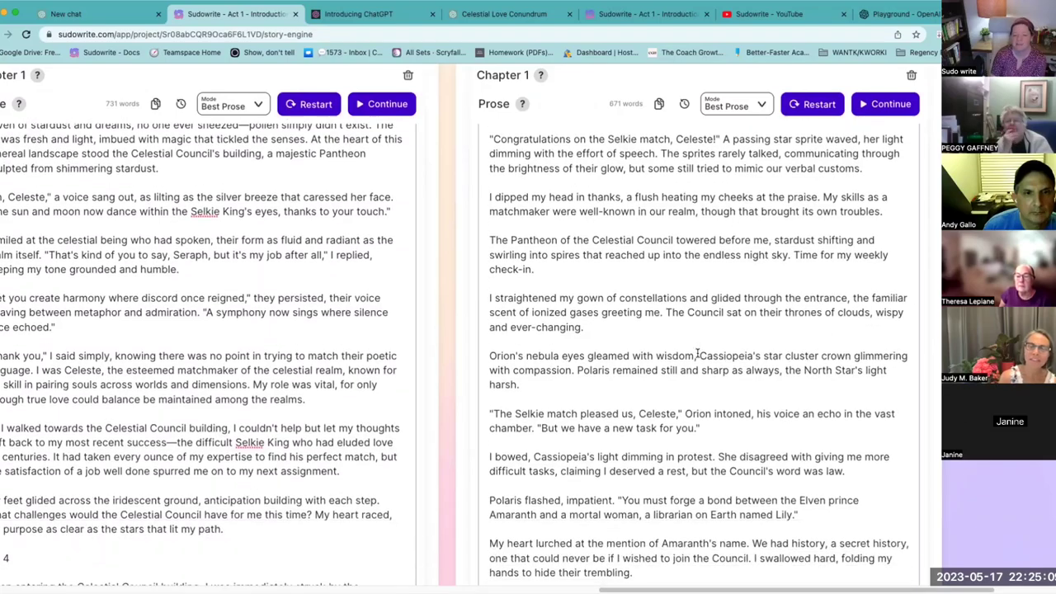
scroll(698, 355, "down", 1)
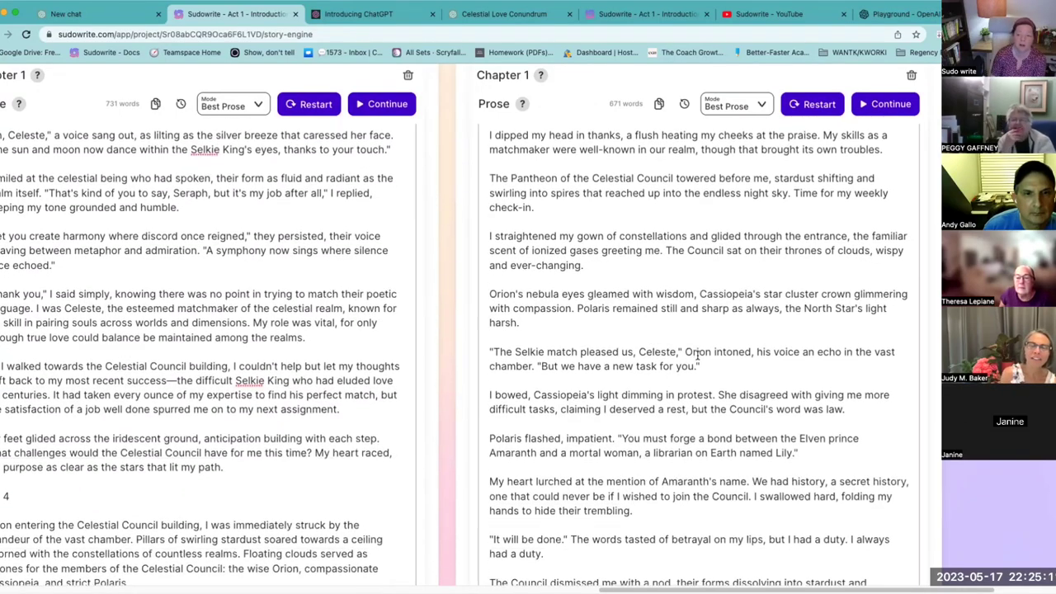
scroll(698, 355, "down", 2)
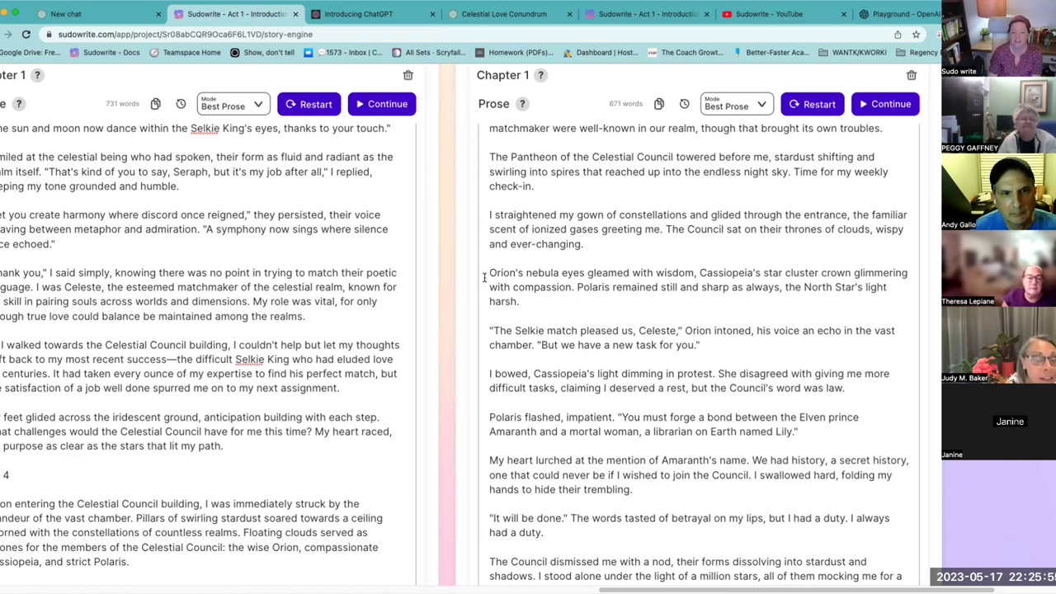
left_click_drag(487, 273, 530, 307)
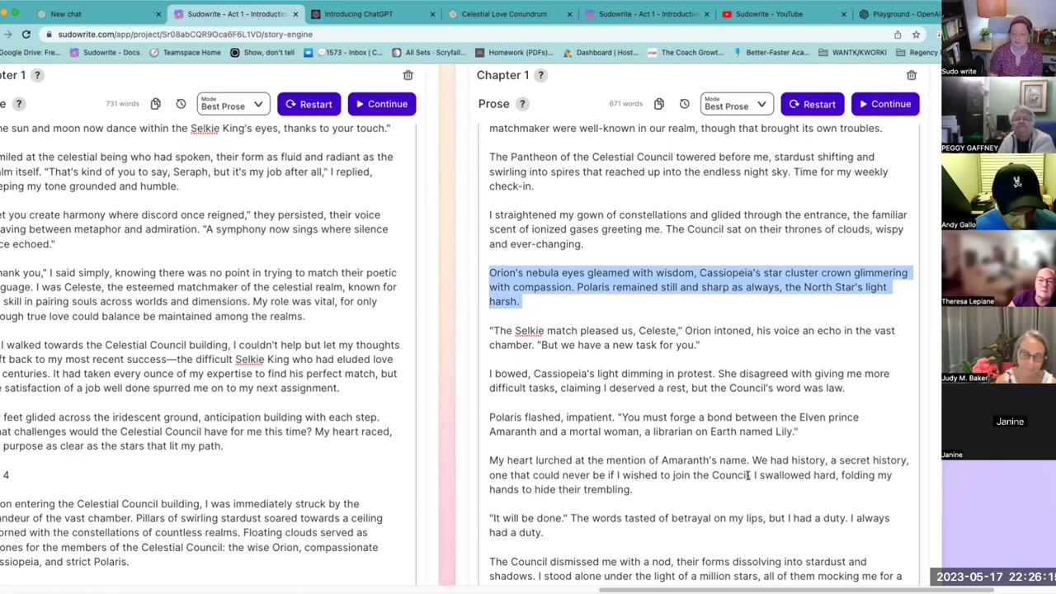
scroll(746, 475, "down", 1)
scroll(747, 477, "down", 1)
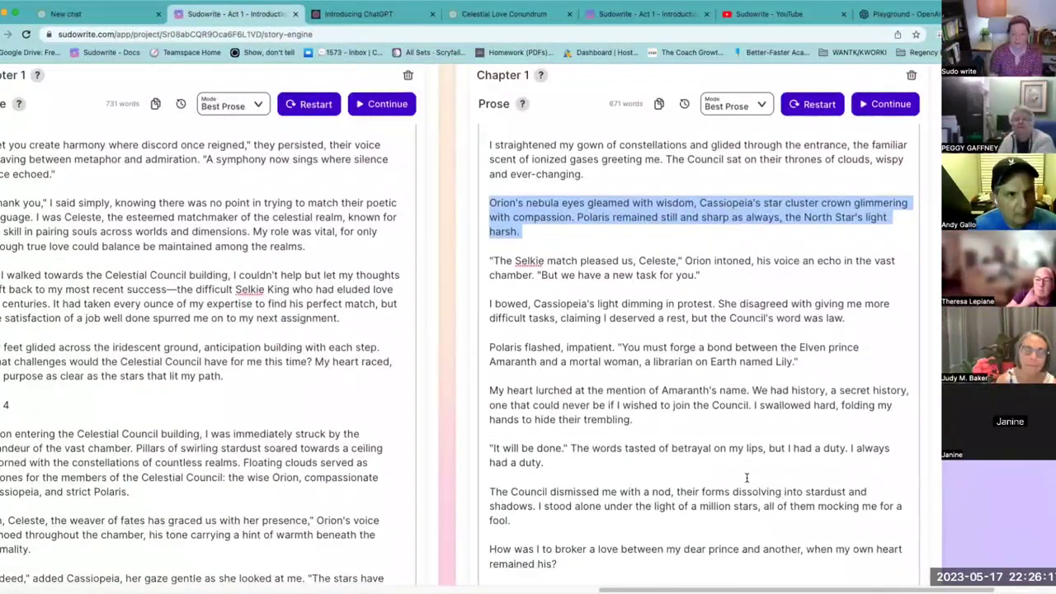
left_click(510, 385)
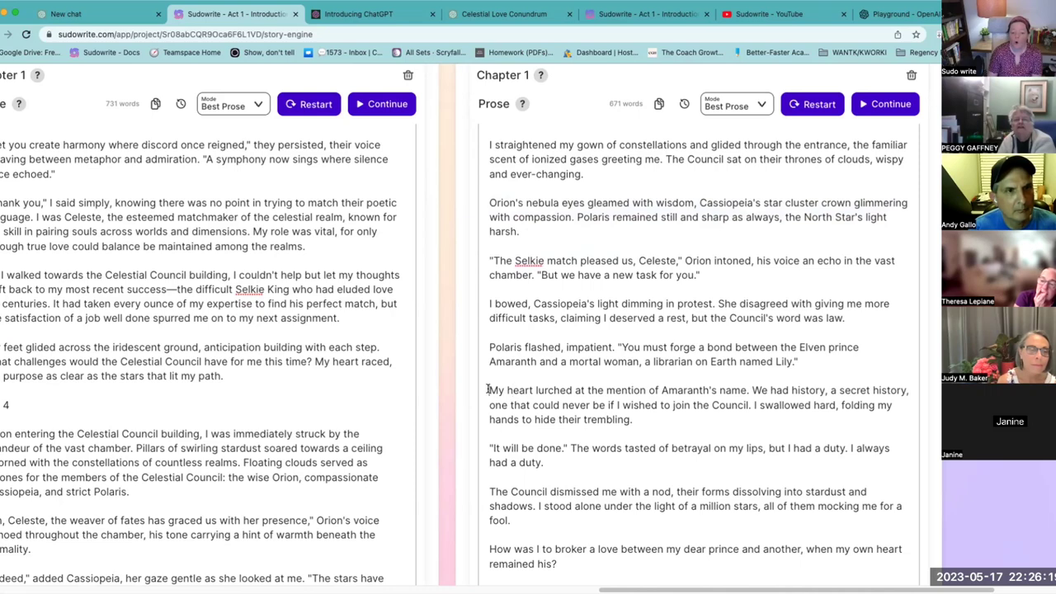
left_click_drag(489, 388, 667, 412)
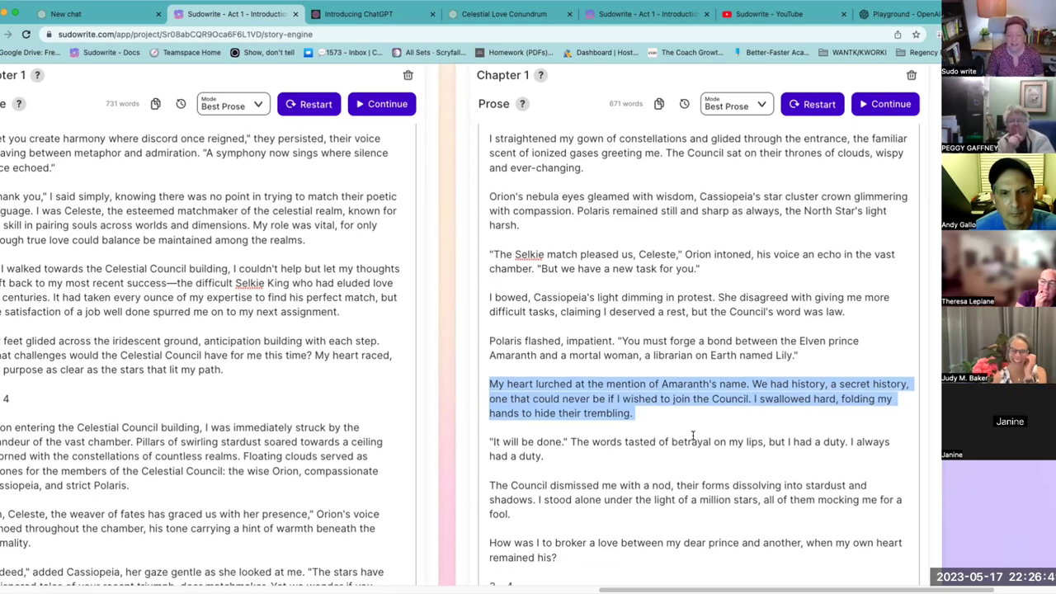
scroll(691, 438, "down", 2)
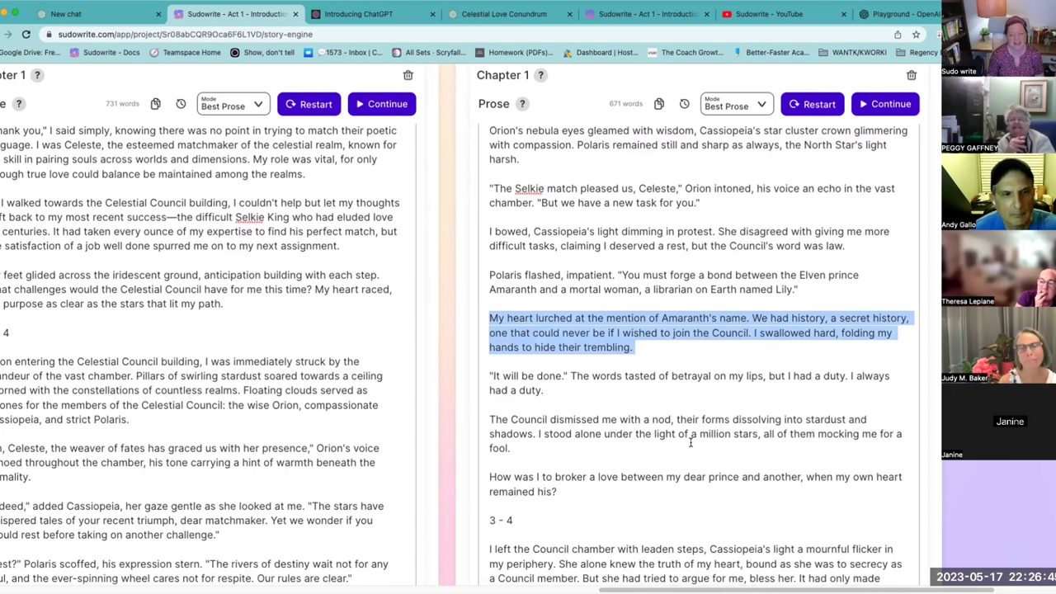
scroll(690, 442, "down", 3)
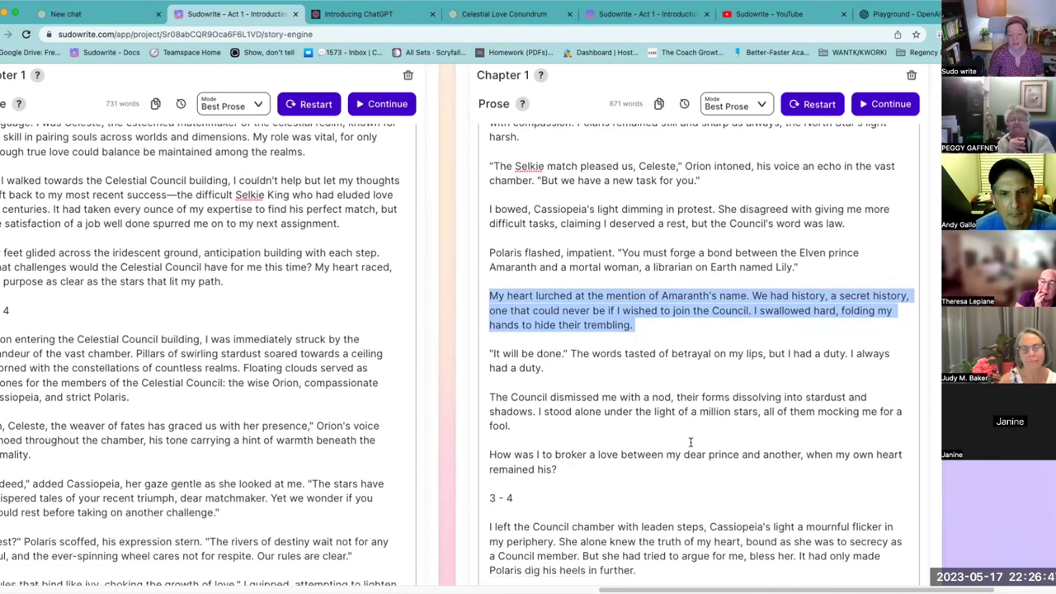
scroll(689, 444, "down", 4)
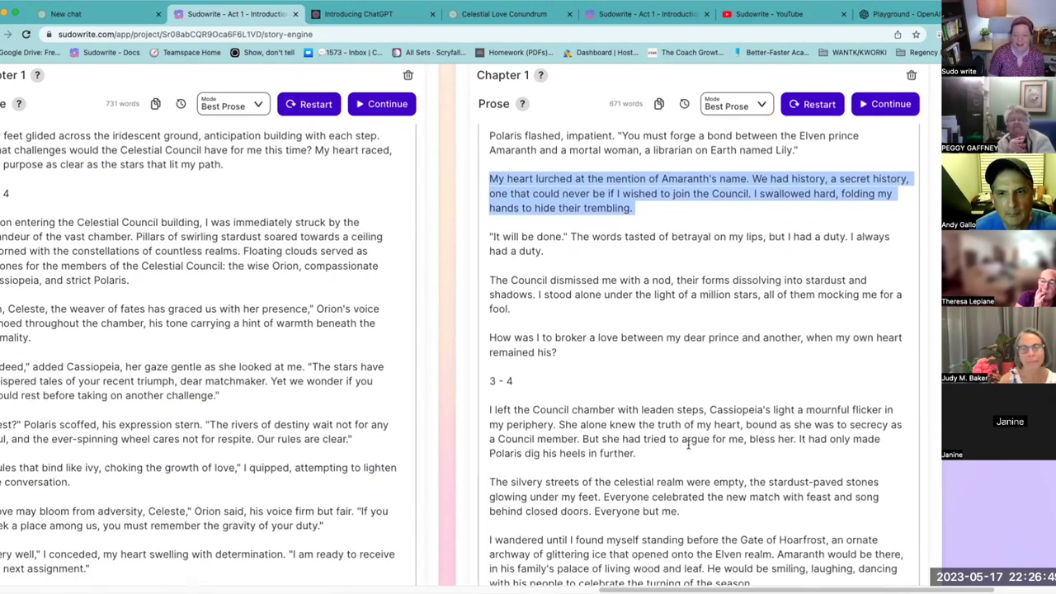
scroll(689, 444, "down", 5)
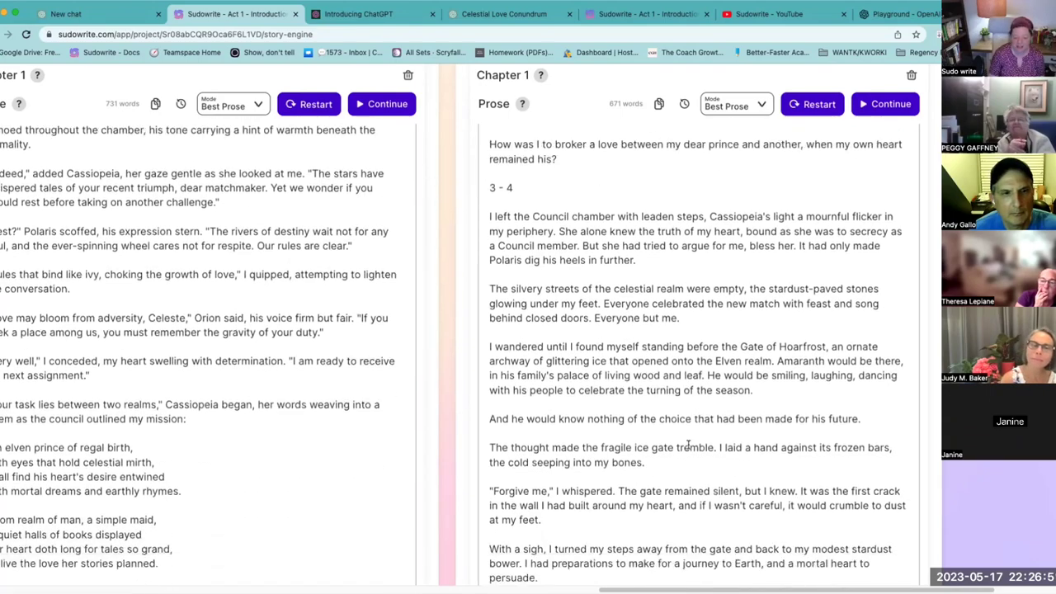
scroll(688, 445, "up", 2)
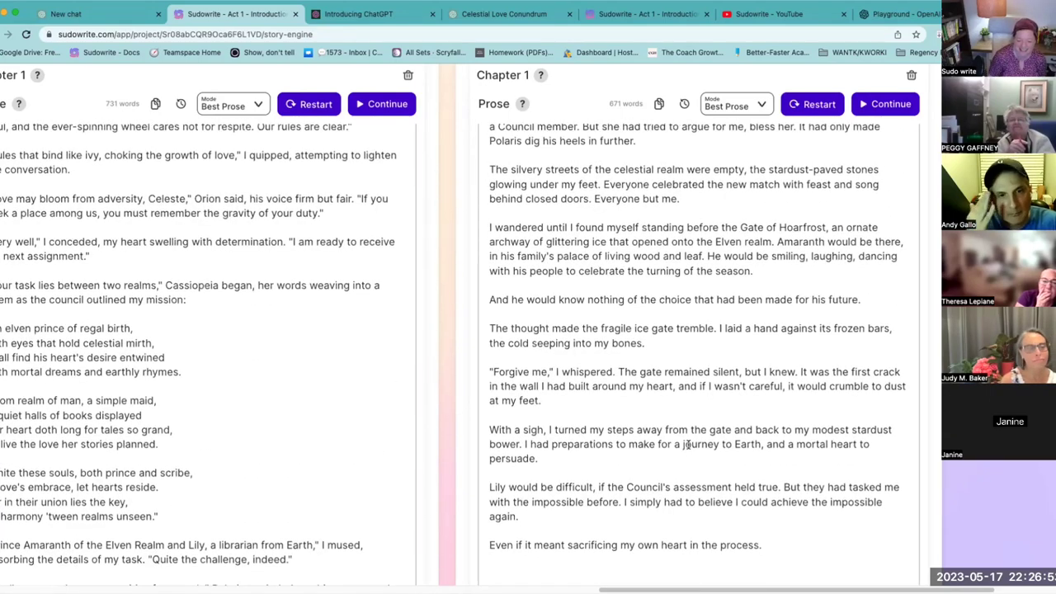
scroll(688, 445, "up", 4)
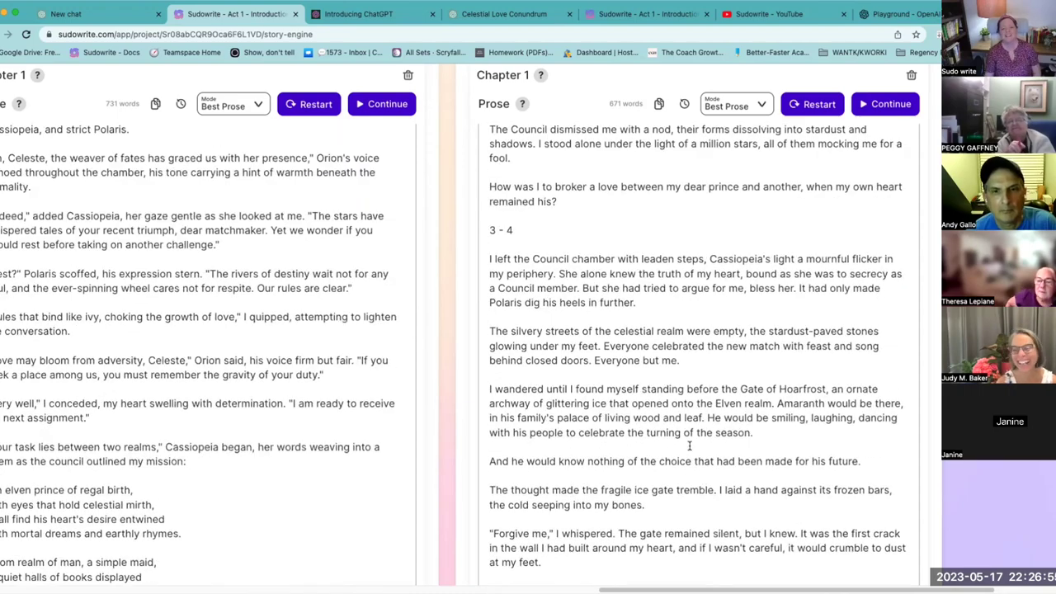
scroll(687, 446, "down", 4)
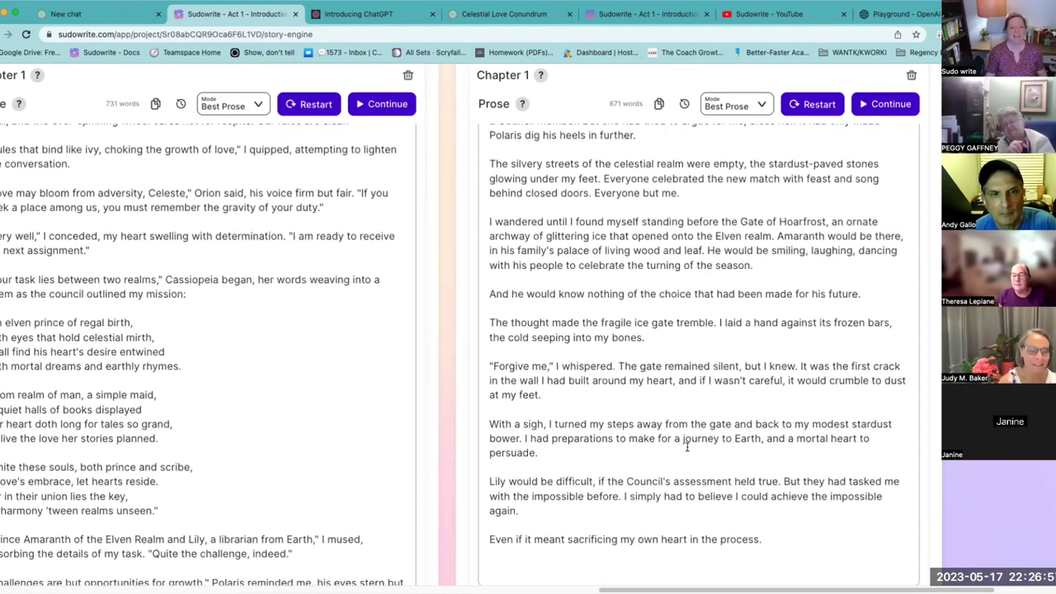
scroll(687, 447, "up", 2)
scroll(579, 503, "left", 5)
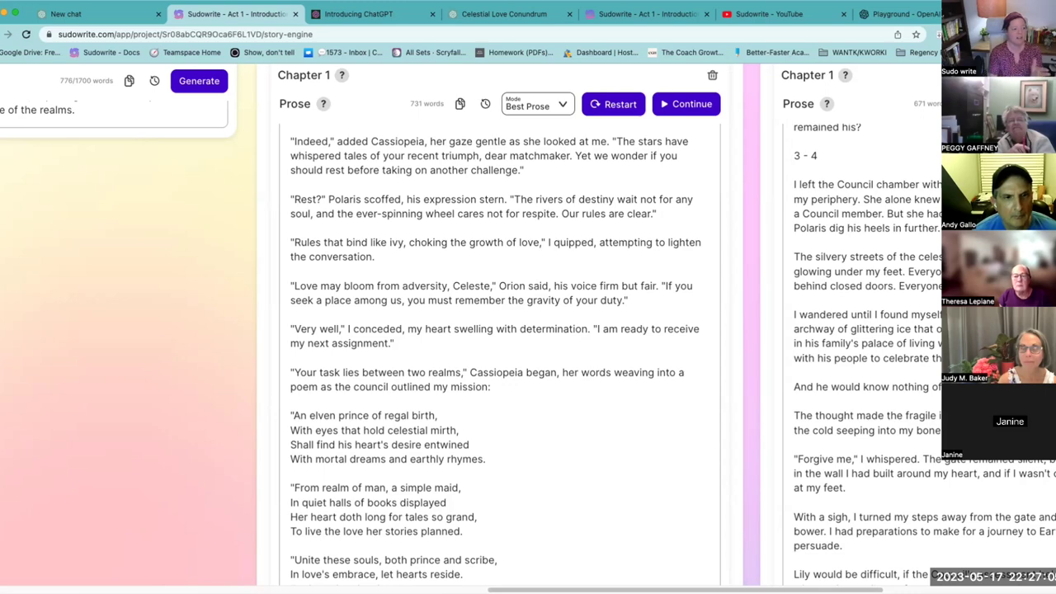
scroll(442, 461, "down", 2)
scroll(442, 461, "down", 2)
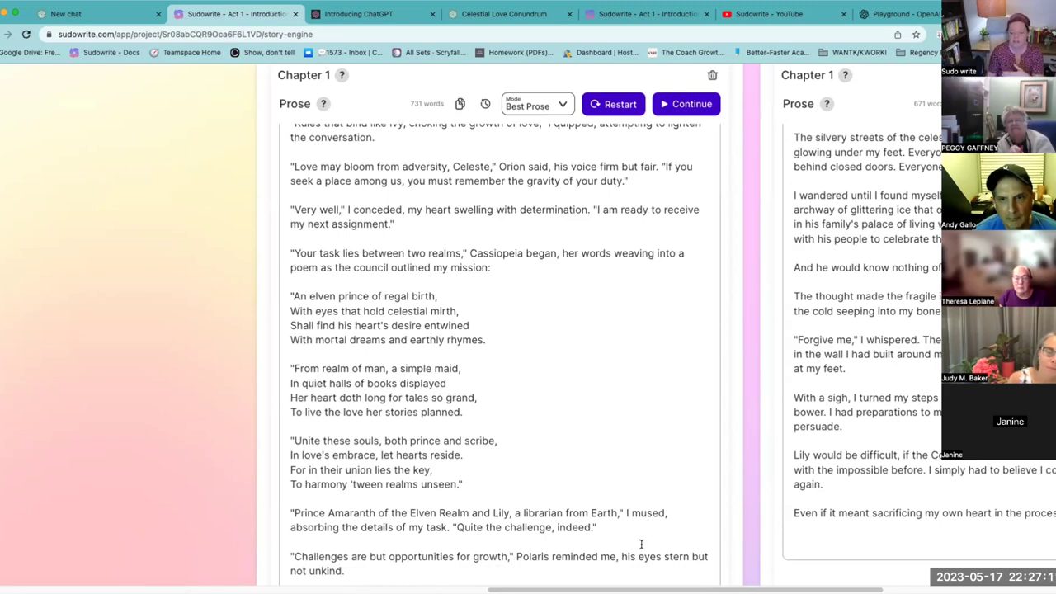
scroll(683, 572, "right", 5)
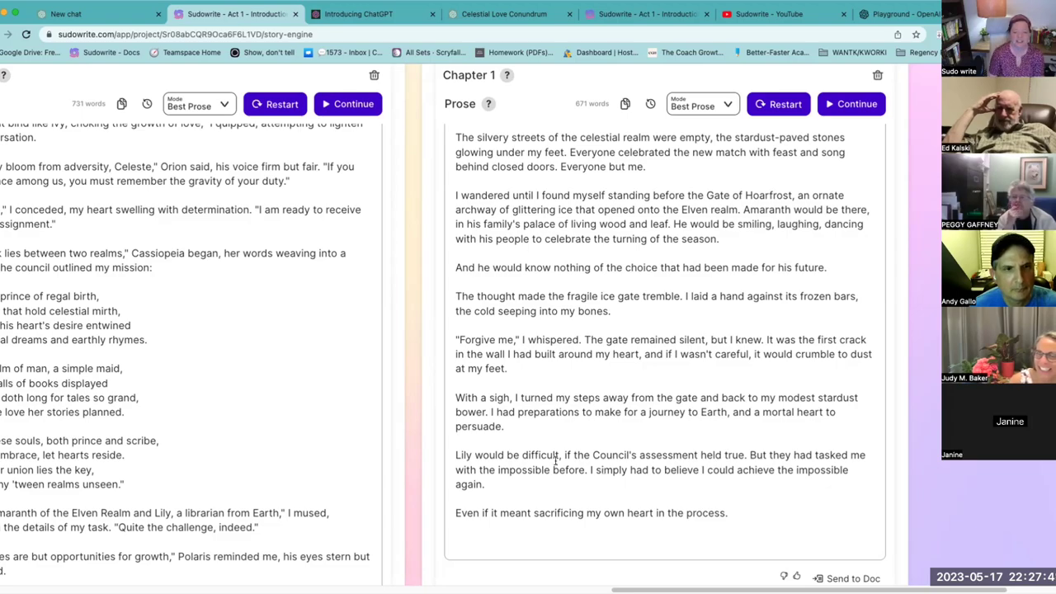
scroll(732, 502, "up", 10)
triple_click(733, 502)
scroll(733, 502, "up", 5)
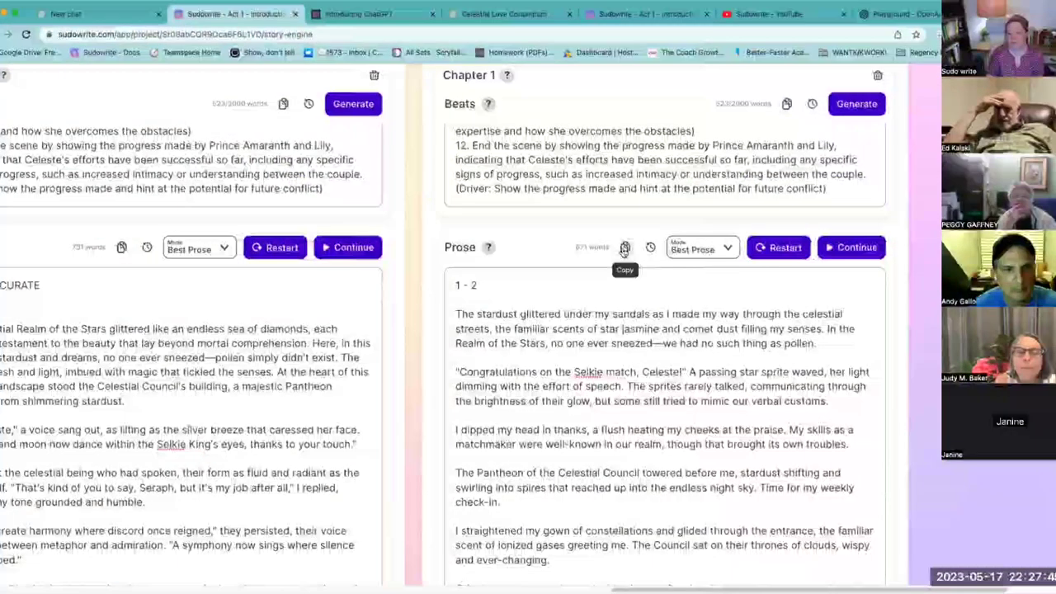
scroll(717, 357, "down", 5)
scroll(717, 357, "down", 10)
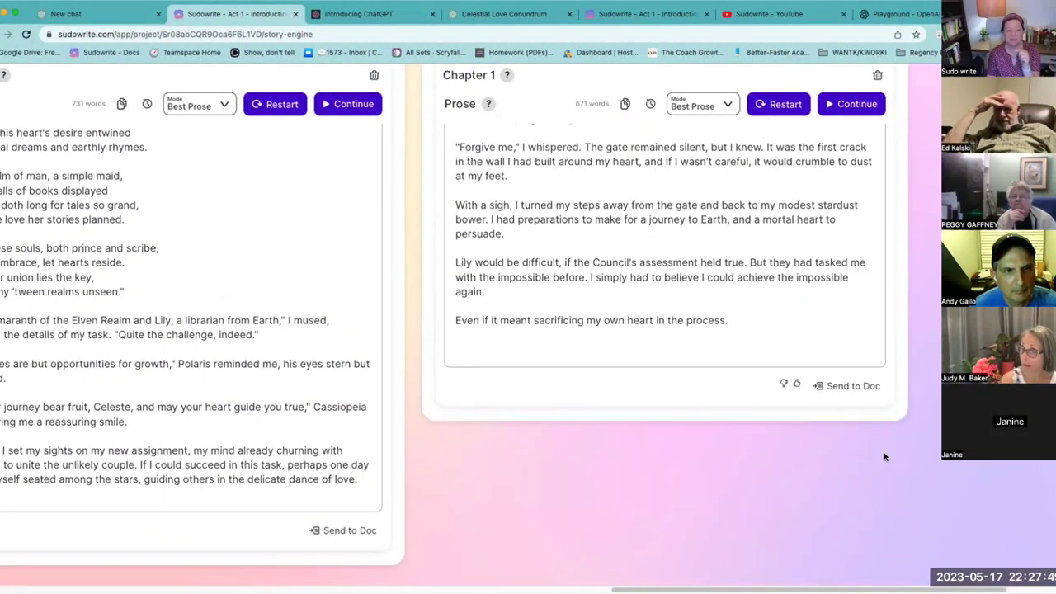
- Send the 671-word Best Prose draft to a document renamed 'Chapter 1 Best Prose'
left_click(855, 387)
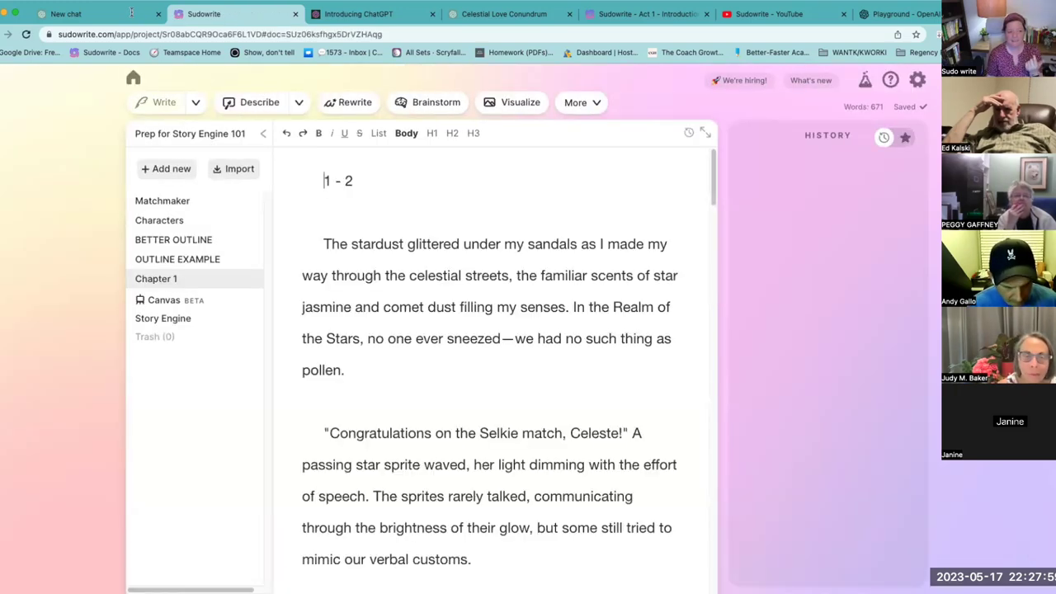
double_click(190, 280)
type("Best Prose")
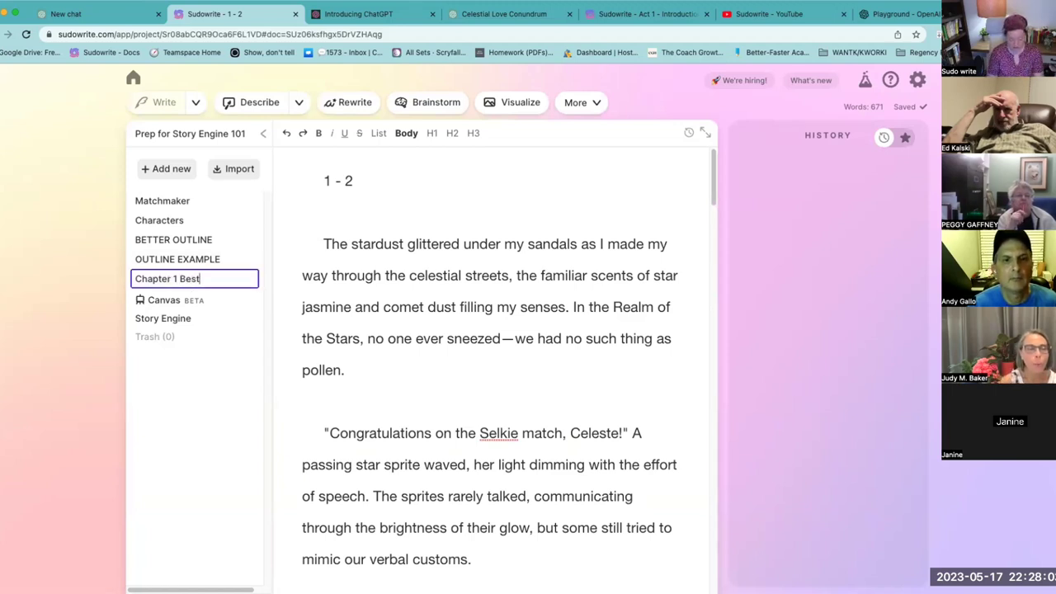
- Return to the Story Engine and scroll to the Chapter 1 beats and 731-word prose
left_click(159, 320)
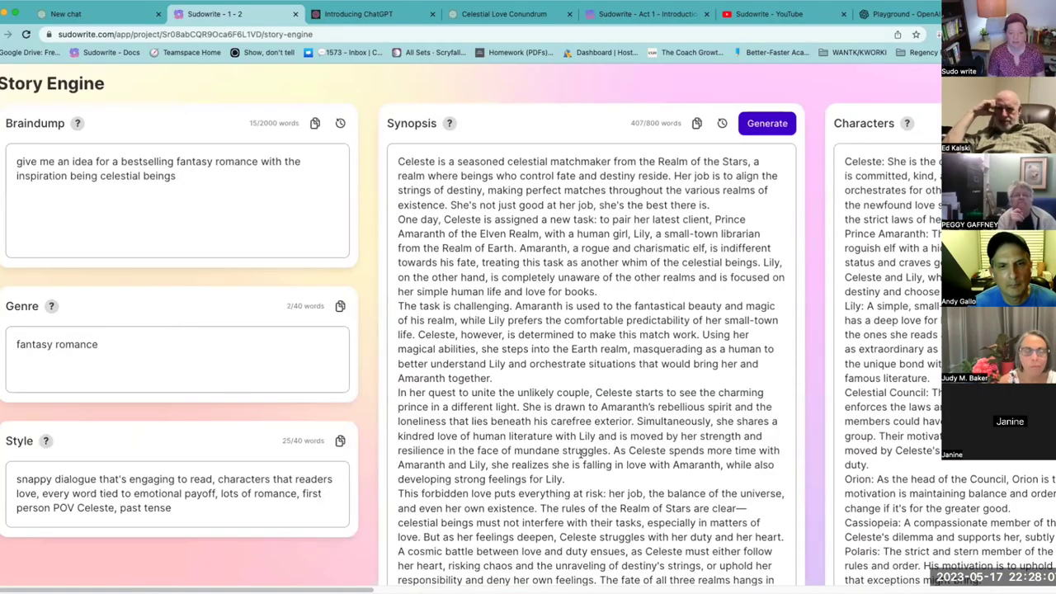
left_click_drag(360, 590, 817, 561)
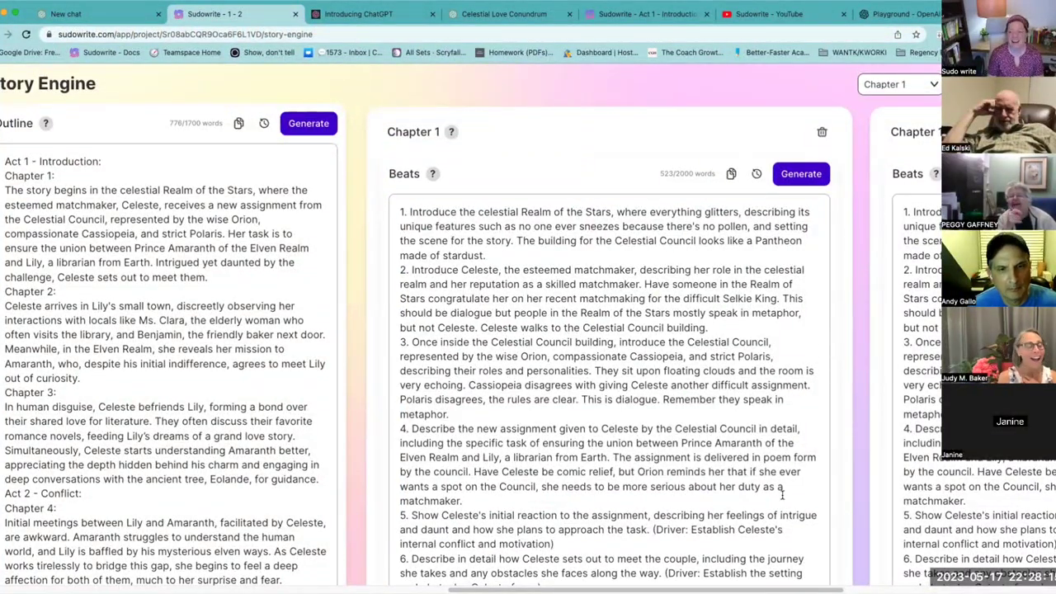
scroll(705, 479, "down", 10)
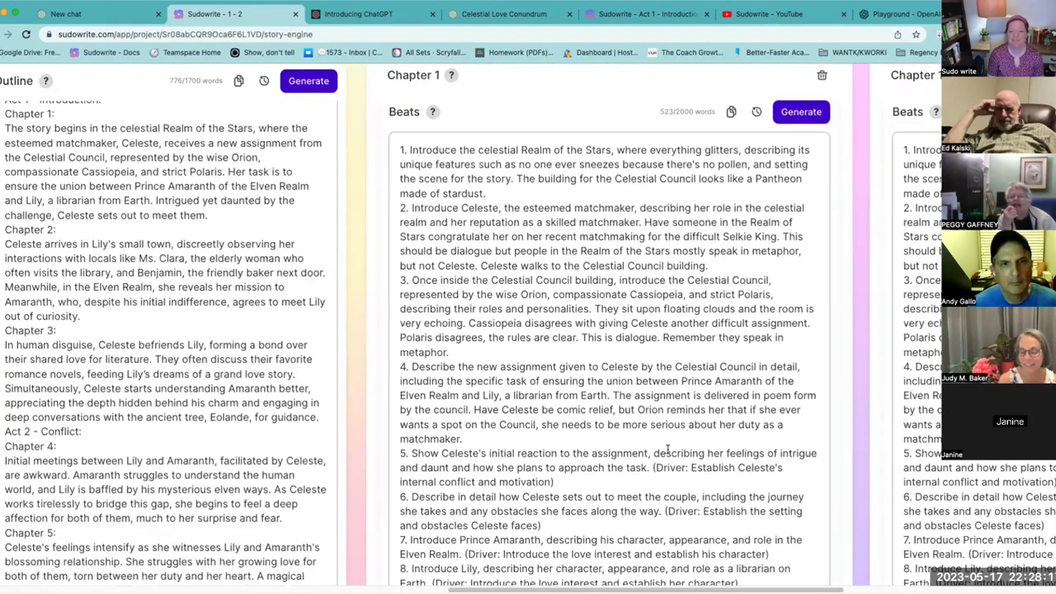
scroll(669, 449, "down", 15)
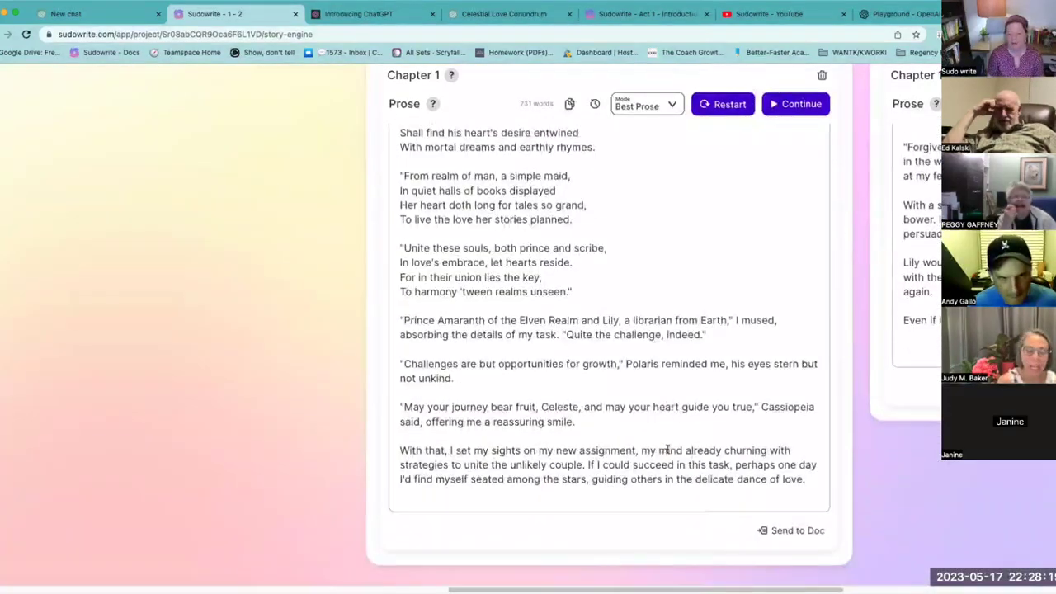
- Send the 731-word draft to a document and rename it 'Chapter 1 Most Accurate'
left_click(802, 531)
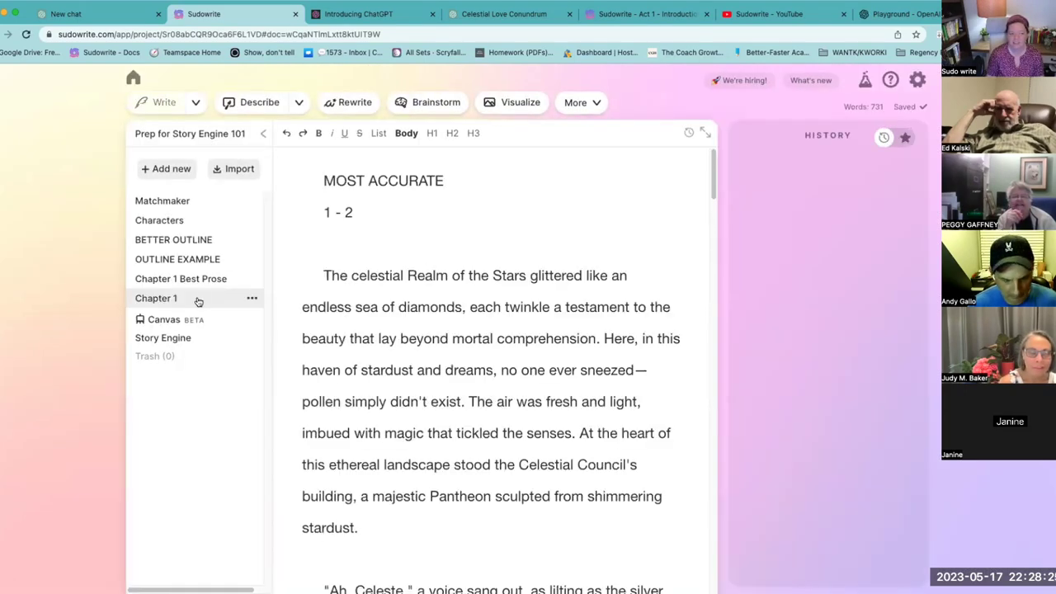
double_click(183, 300)
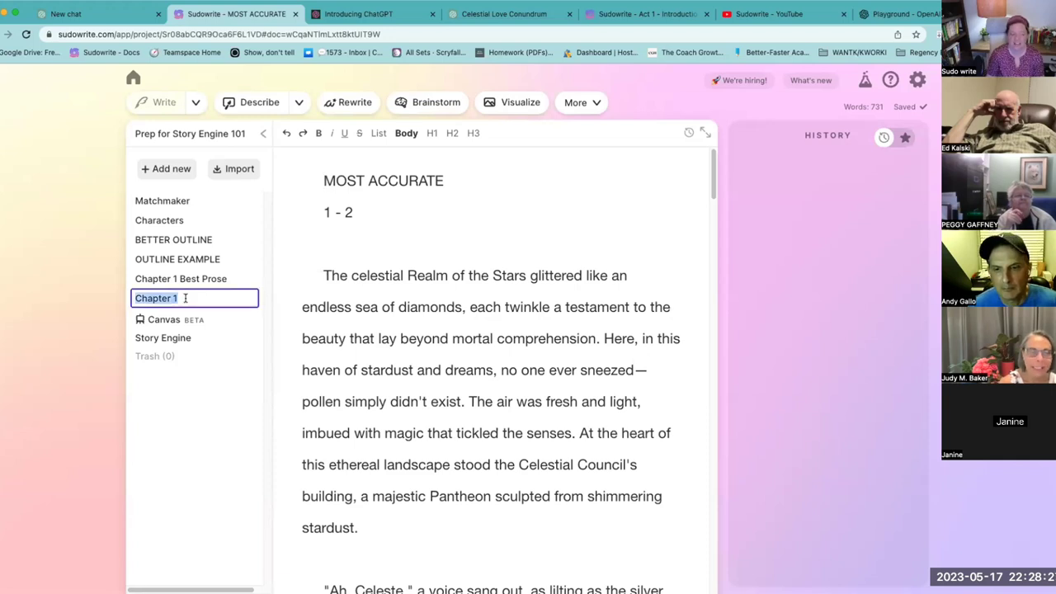
key("Right")
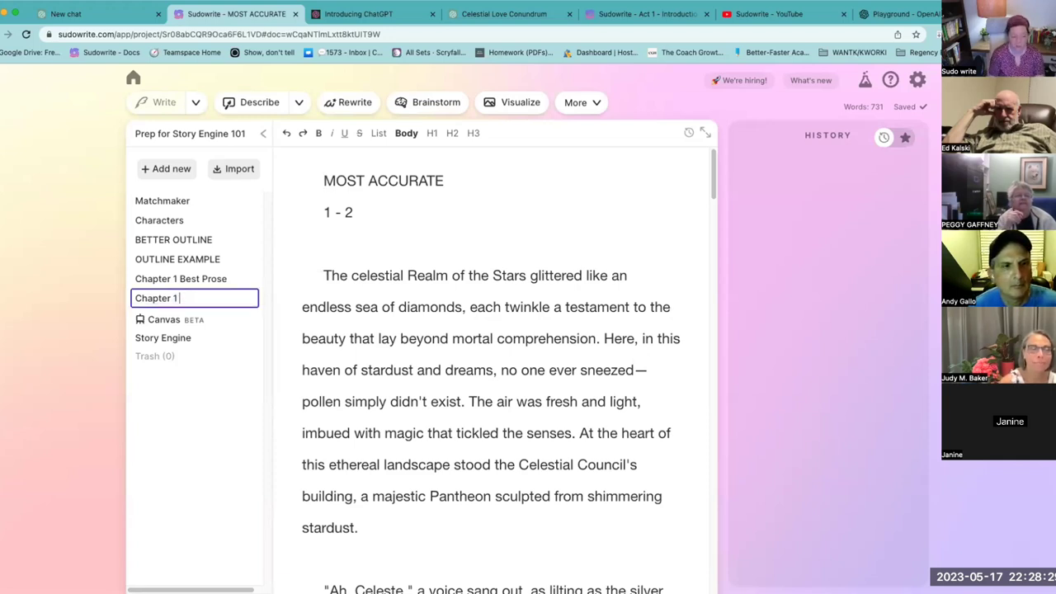
type("Most Accu")
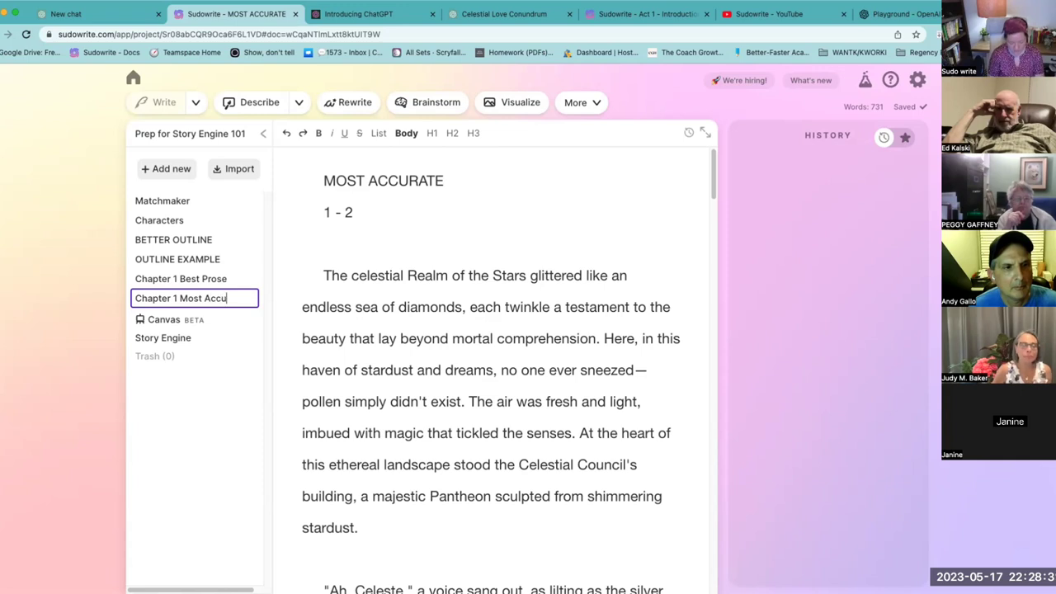
type("rate")
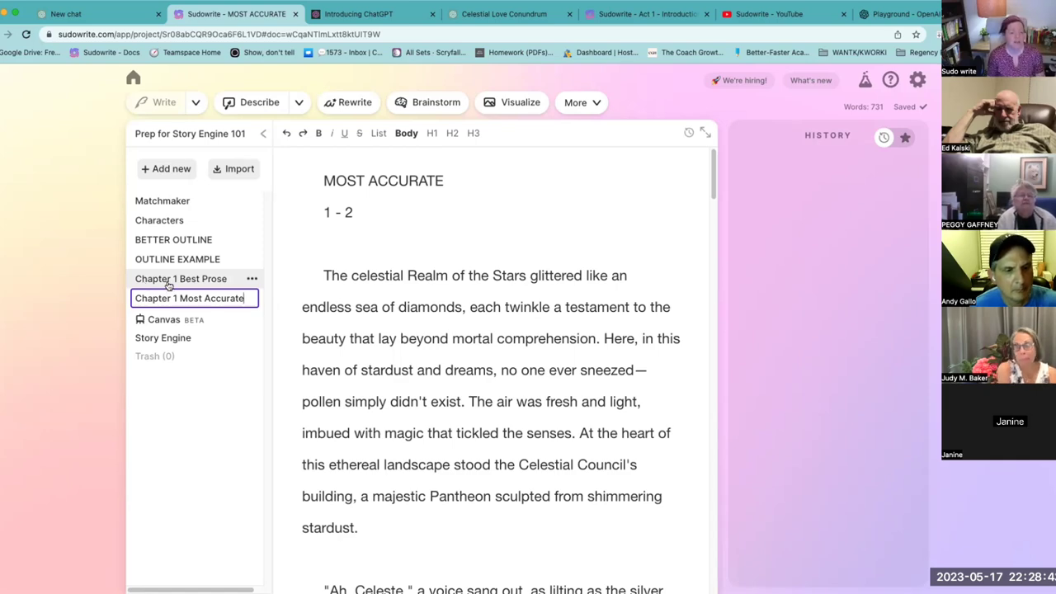
- Open Chapter 1 Best Prose and select the Polaris paragraph about the new assignment
left_click(157, 280)
scroll(511, 427, "down", 10)
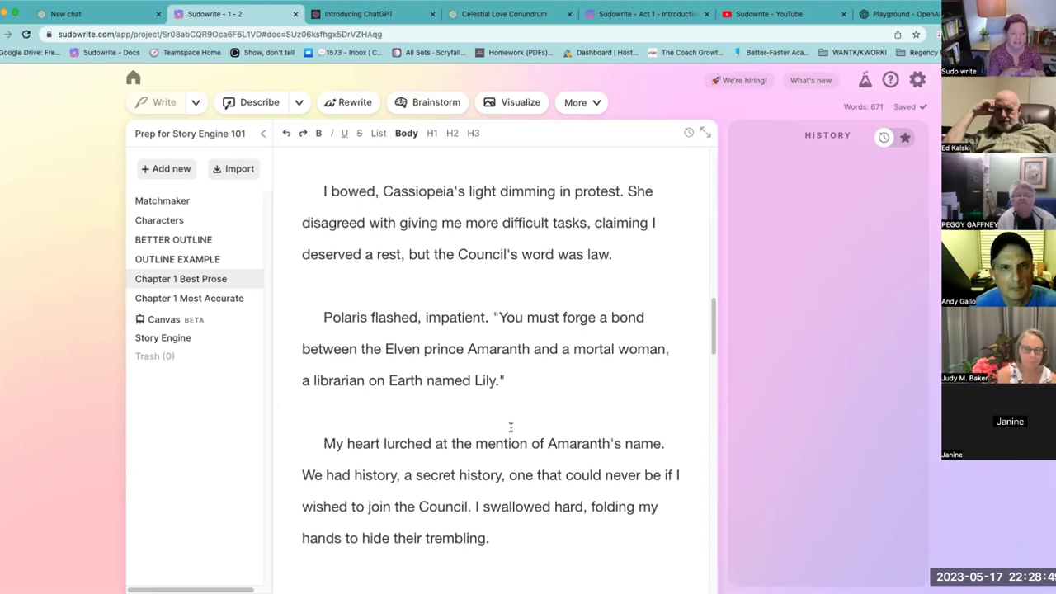
scroll(510, 427, "up", 1)
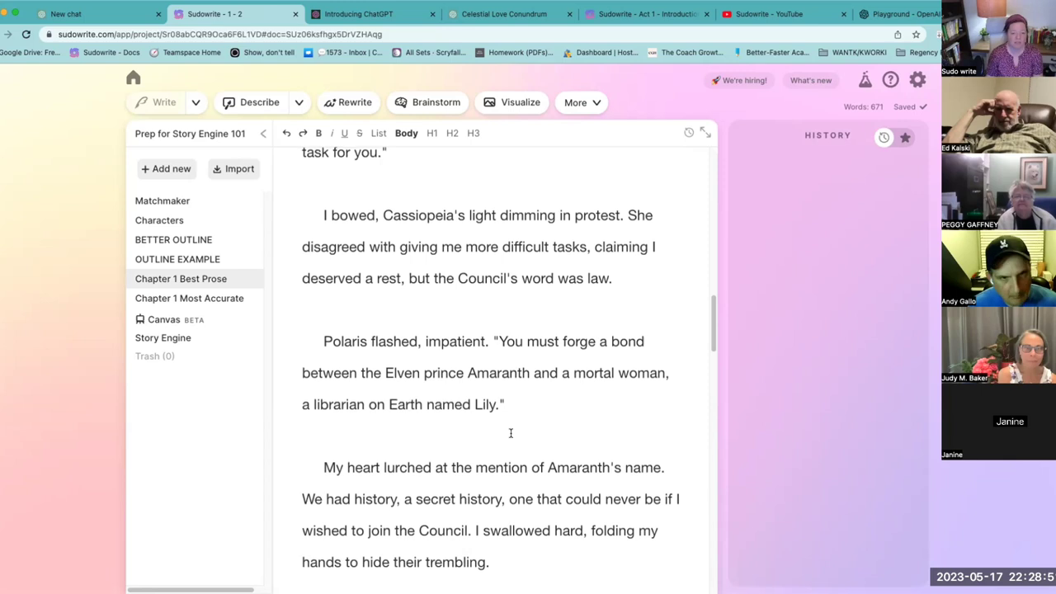
scroll(510, 433, "up", 1)
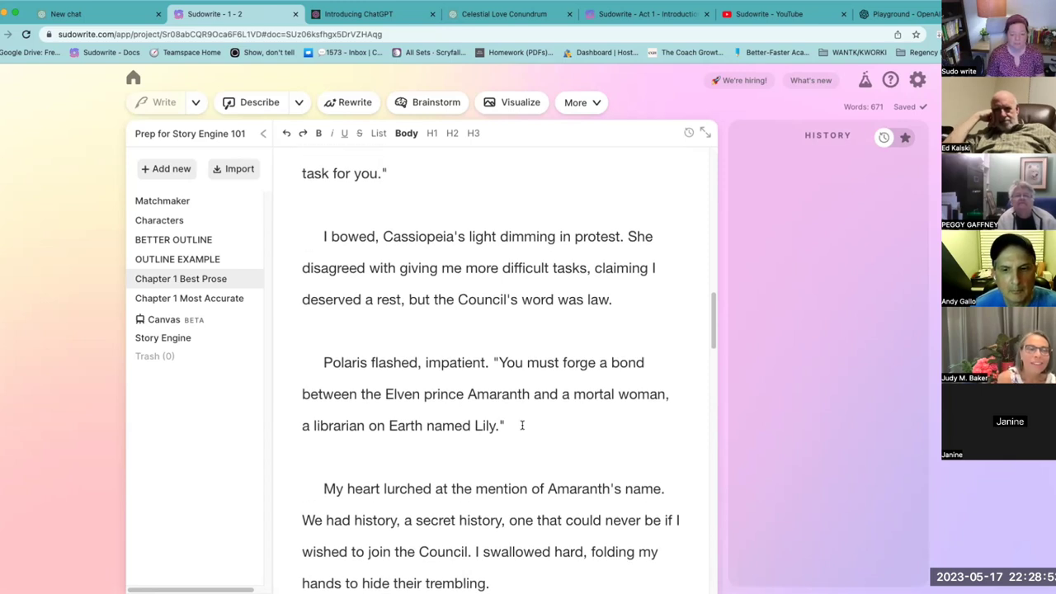
left_click_drag(521, 425, 304, 362)
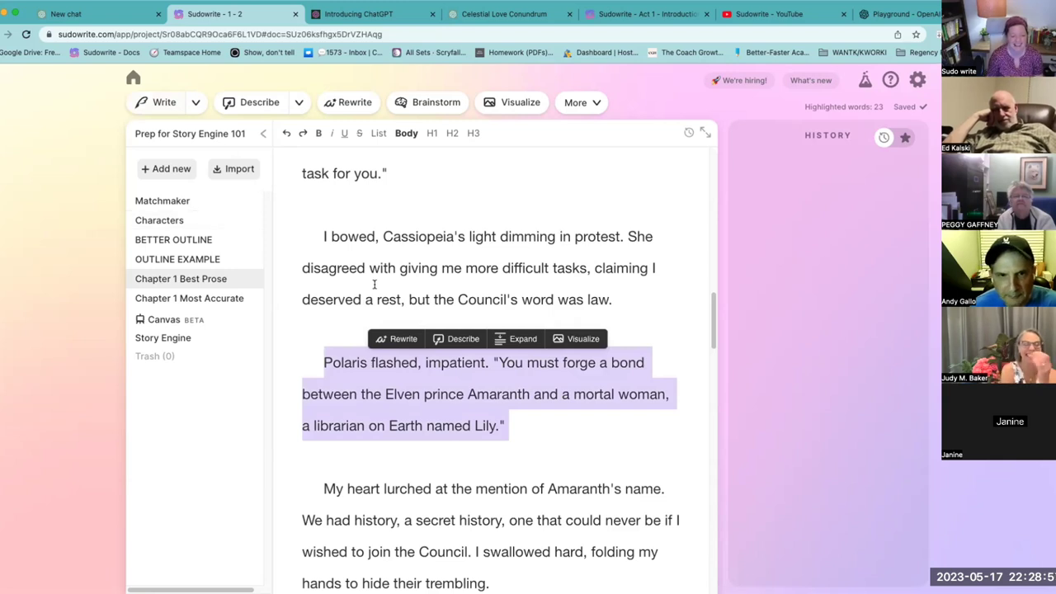
- Rewrite the selected Polaris paragraph with the custom instruction 'be delivered as a poem'
left_click(401, 340)
left_click(821, 257)
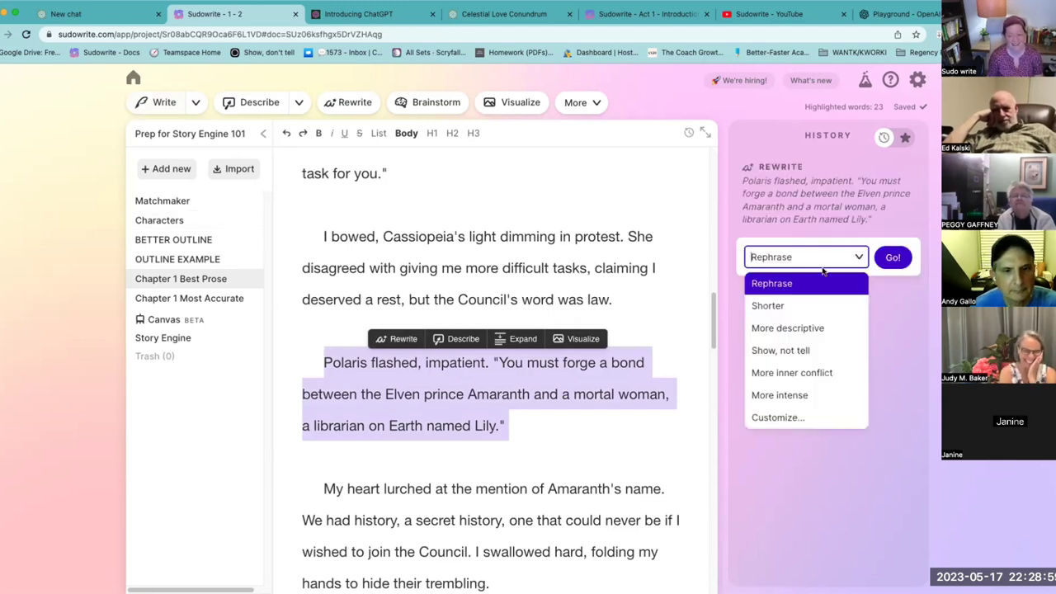
left_click(794, 418)
left_click(807, 301)
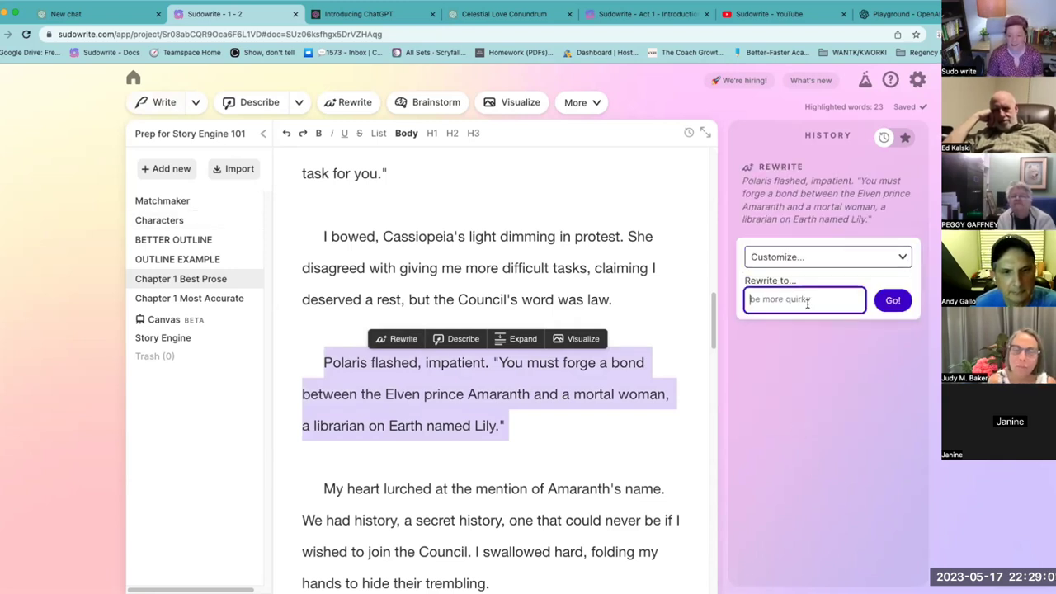
type("be deliv")
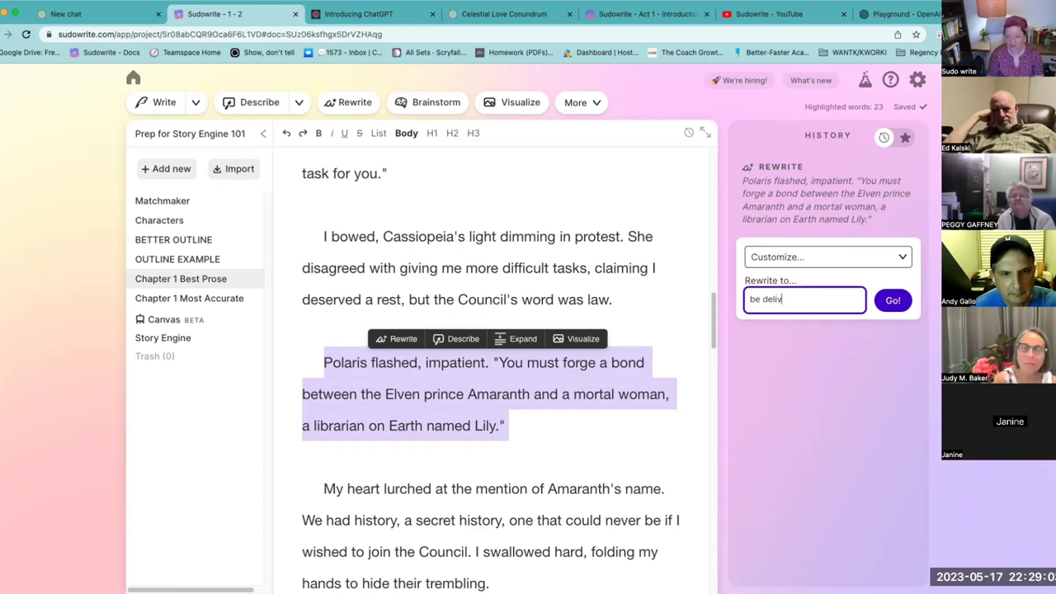
type("ered as a poem")
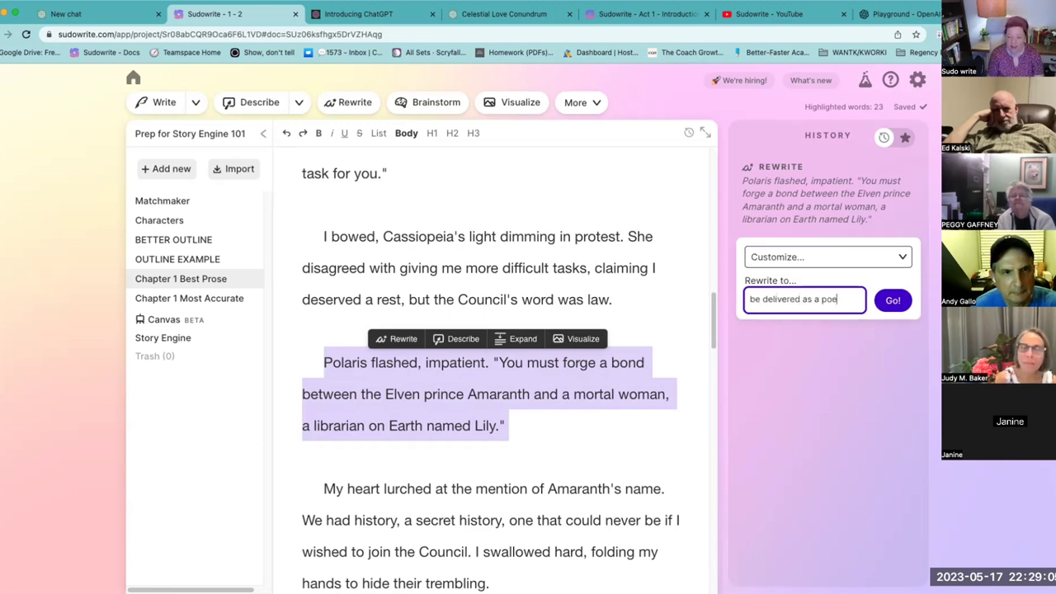
left_click(900, 304)
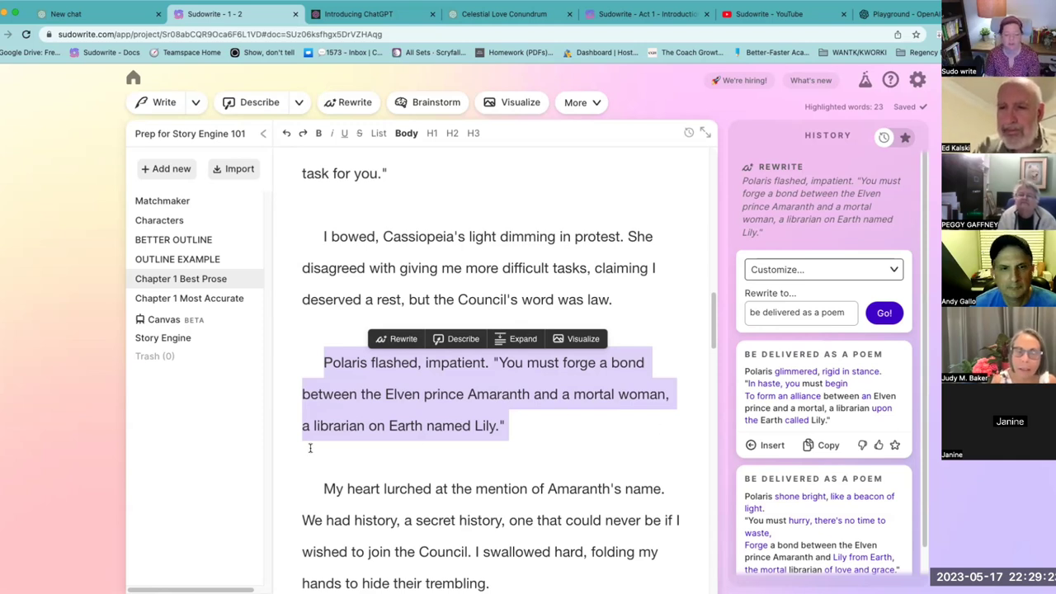
scroll(832, 496, "down", 1)
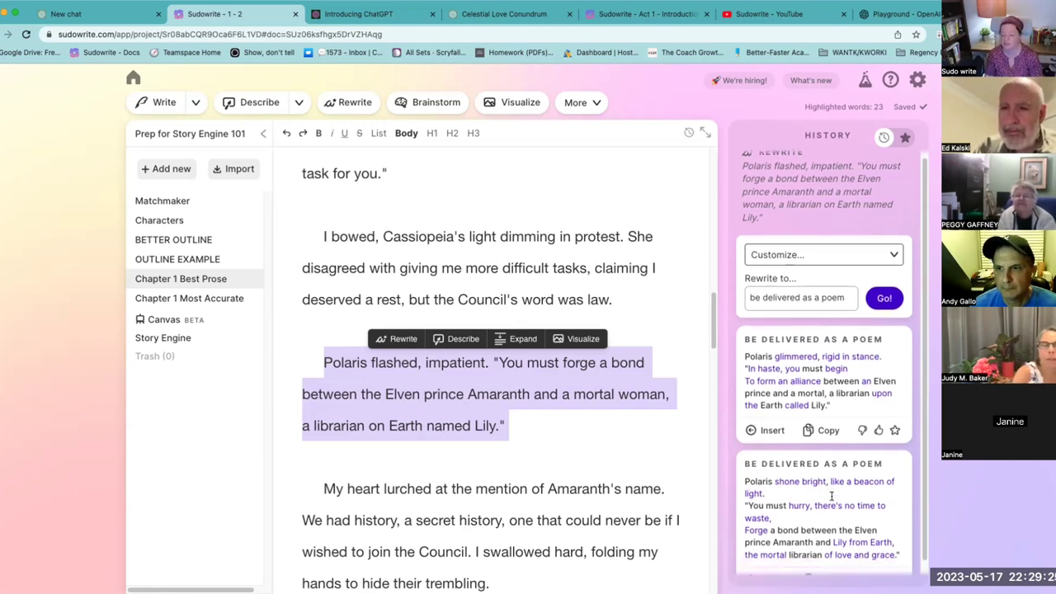
scroll(831, 496, "down", 2)
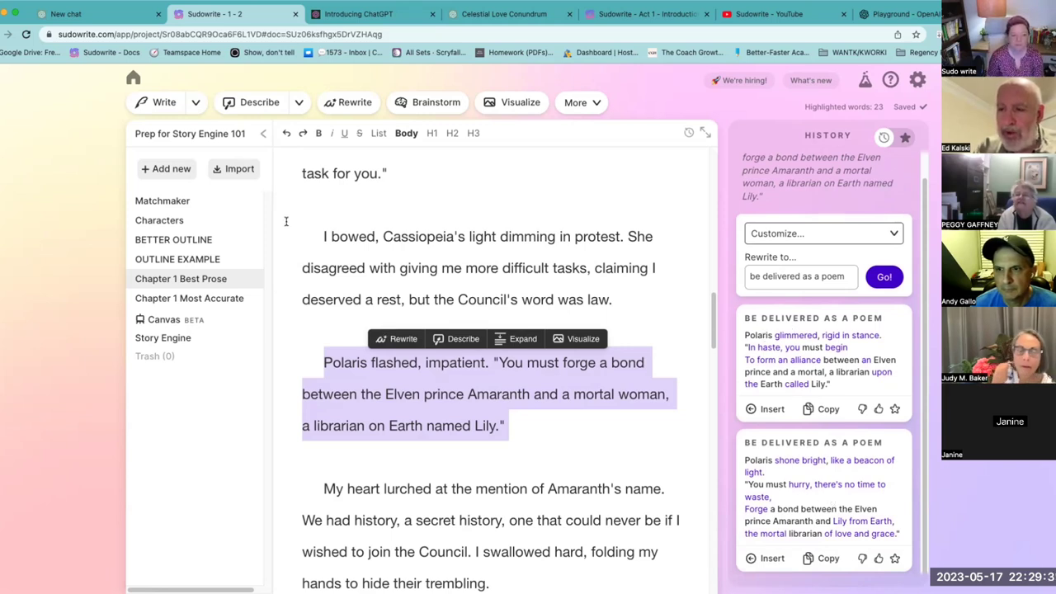
- Return to the Story Engine, mark the Outline's Chapter 7 heading and scroll to its end
left_click(163, 339)
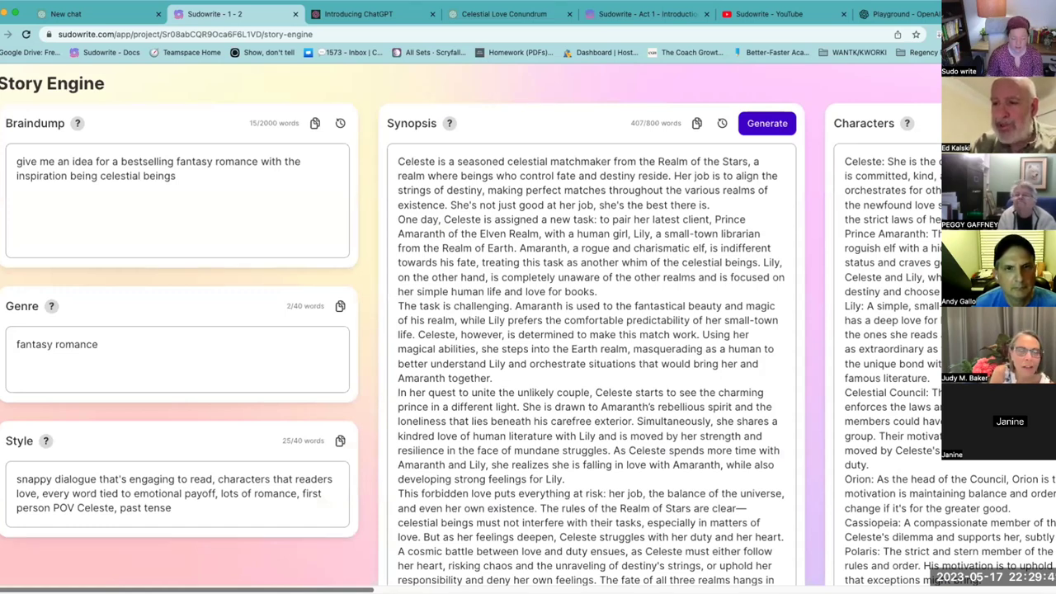
scroll(528, 330, "right", 20)
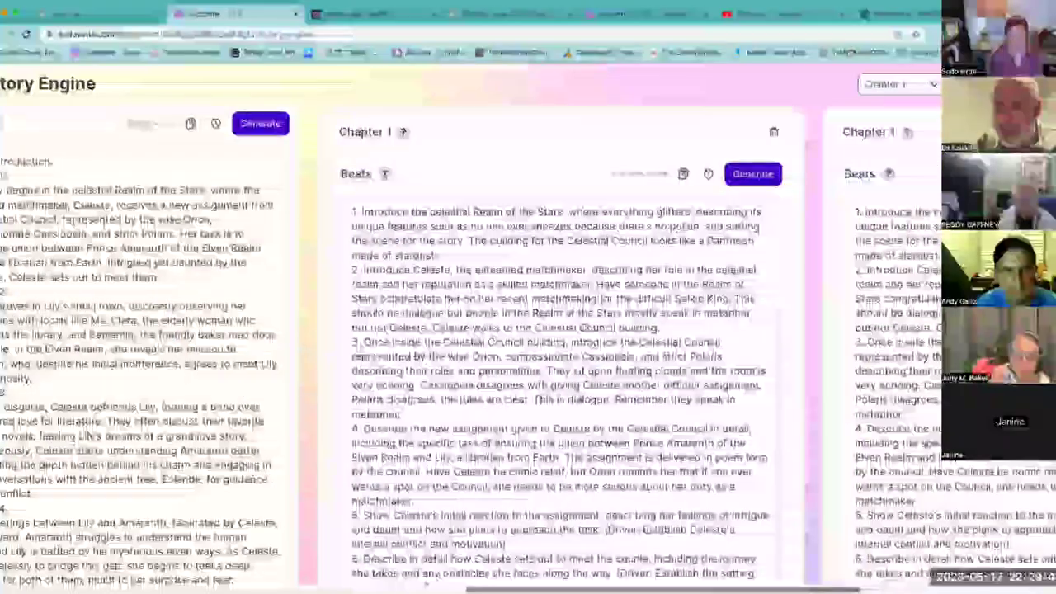
scroll(528, 330, "left", 10)
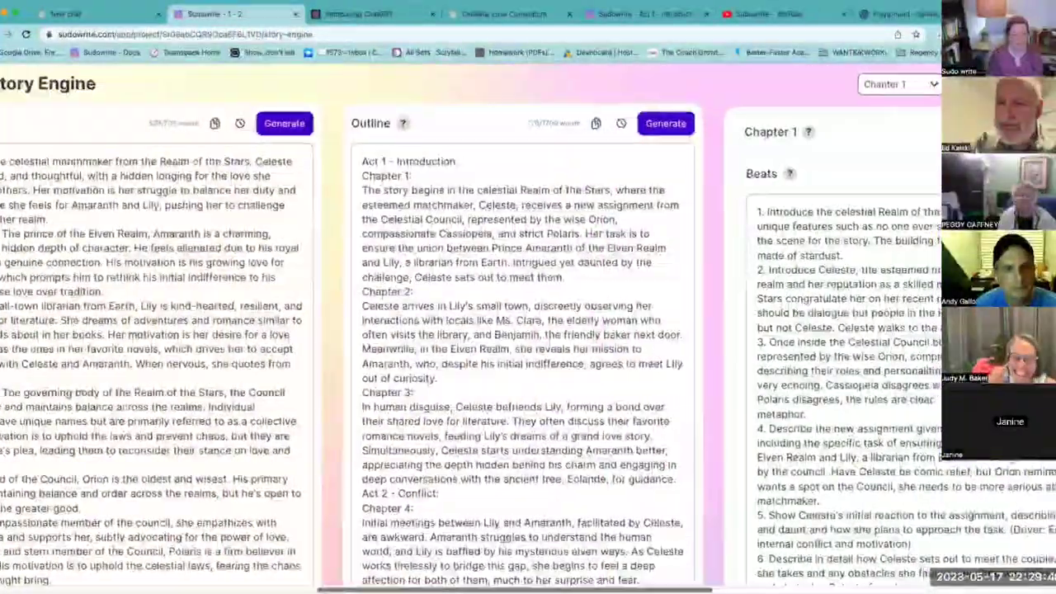
scroll(528, 330, "right", 3)
scroll(446, 487, "down", 3)
scroll(452, 498, "down", 3)
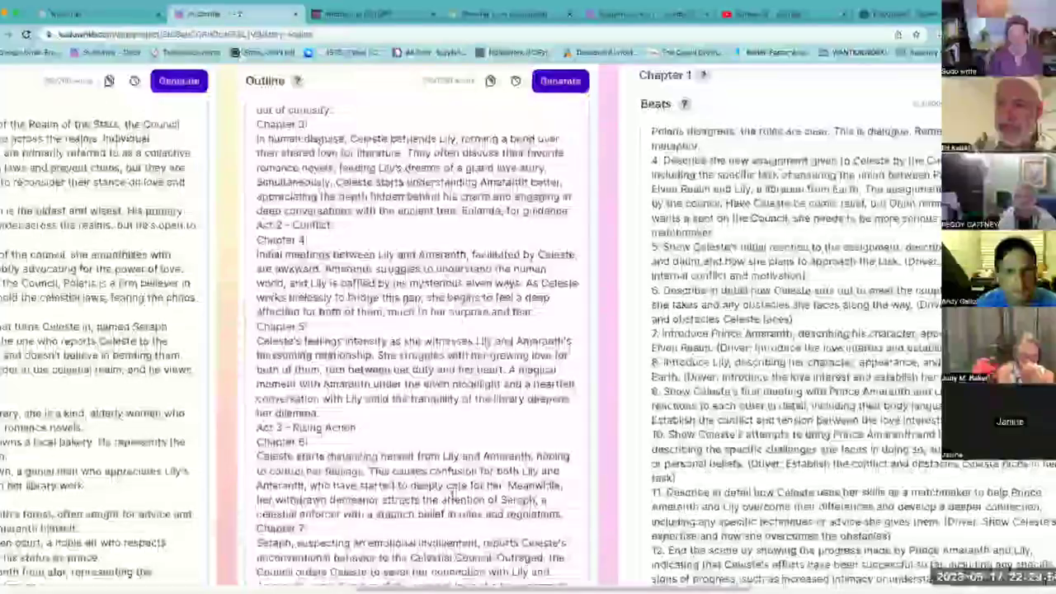
scroll(452, 495, "down", 3)
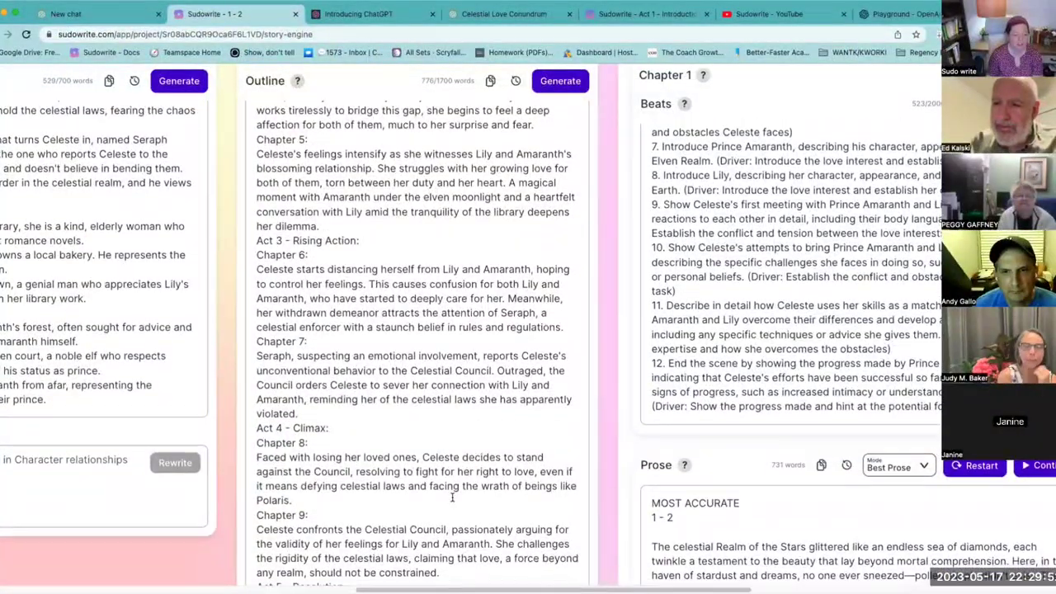
scroll(453, 497, "down", 1)
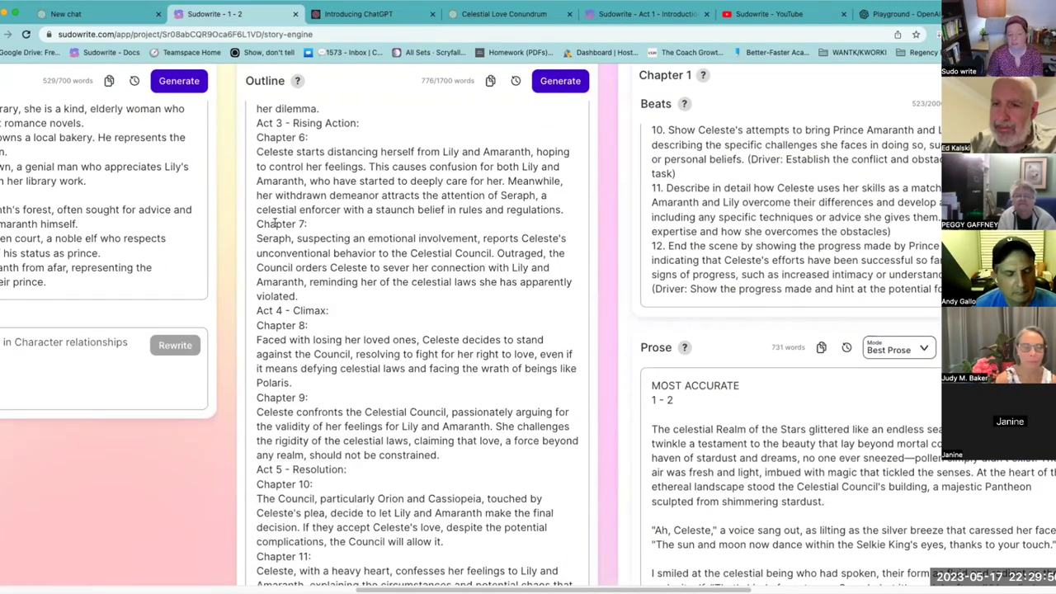
left_click_drag(256, 224, 316, 223)
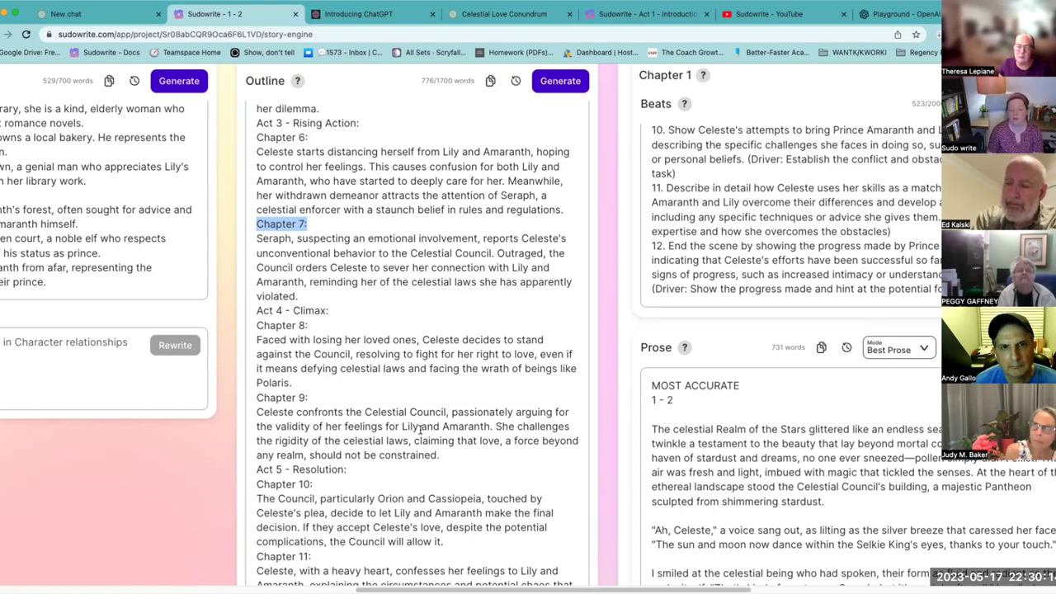
scroll(420, 429, "down", 10)
scroll(420, 429, "down", 10)
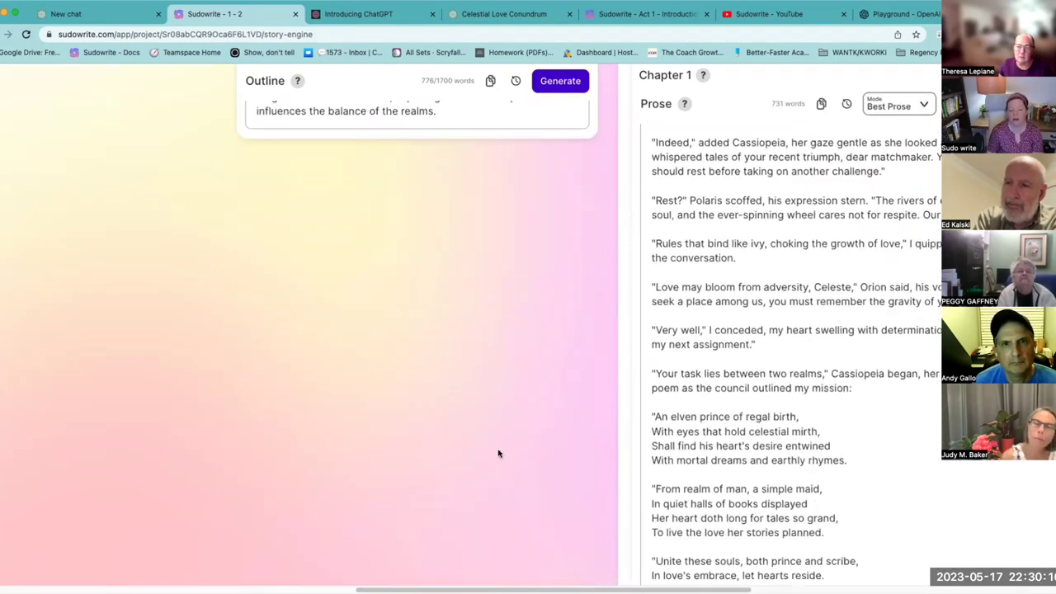
scroll(742, 376, "up", 15)
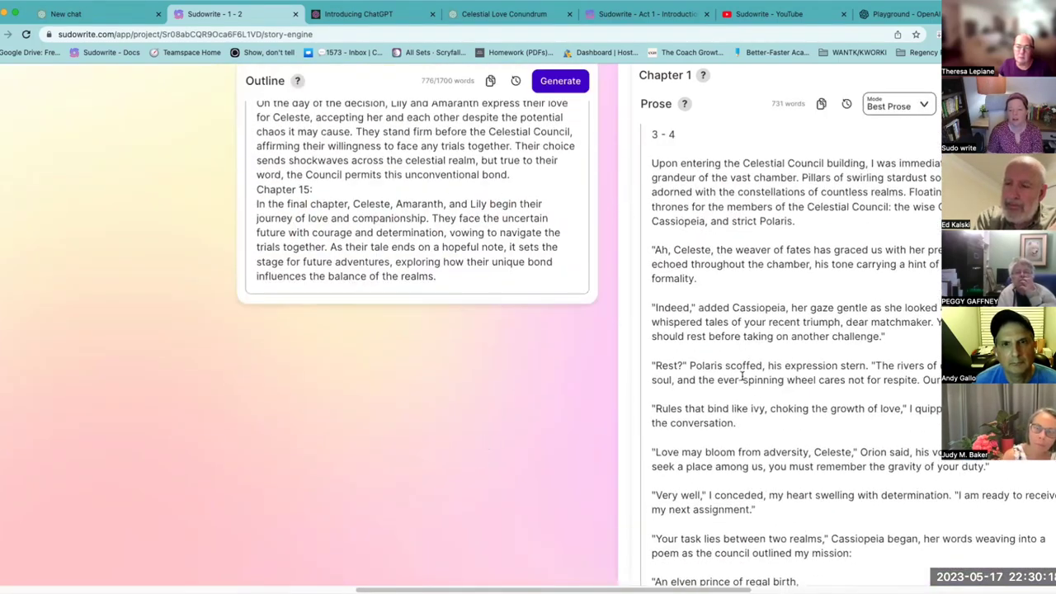
scroll(740, 377, "up", 5)
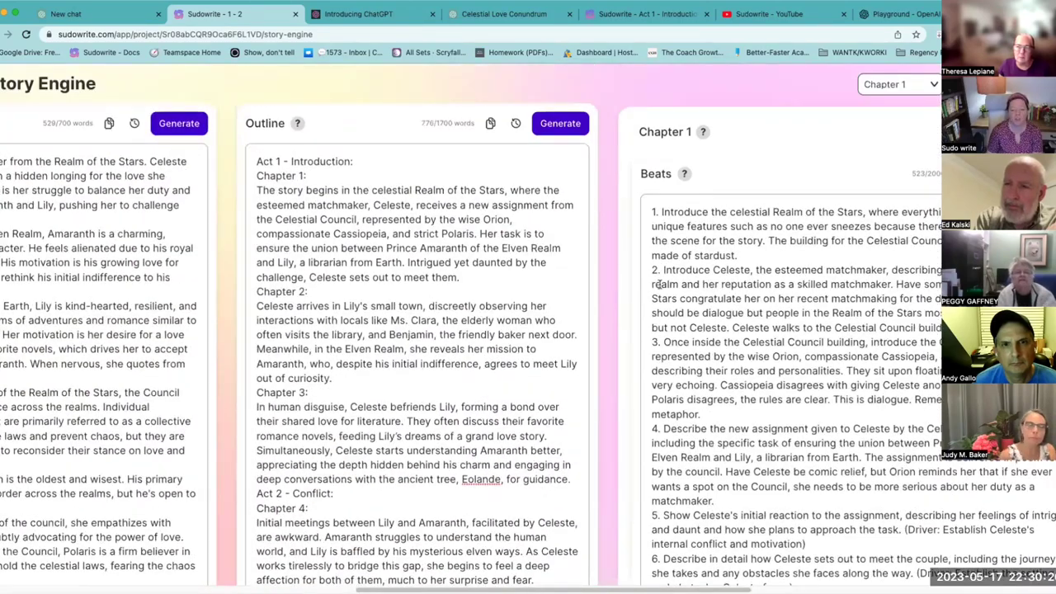
scroll(599, 518, "down", 1)
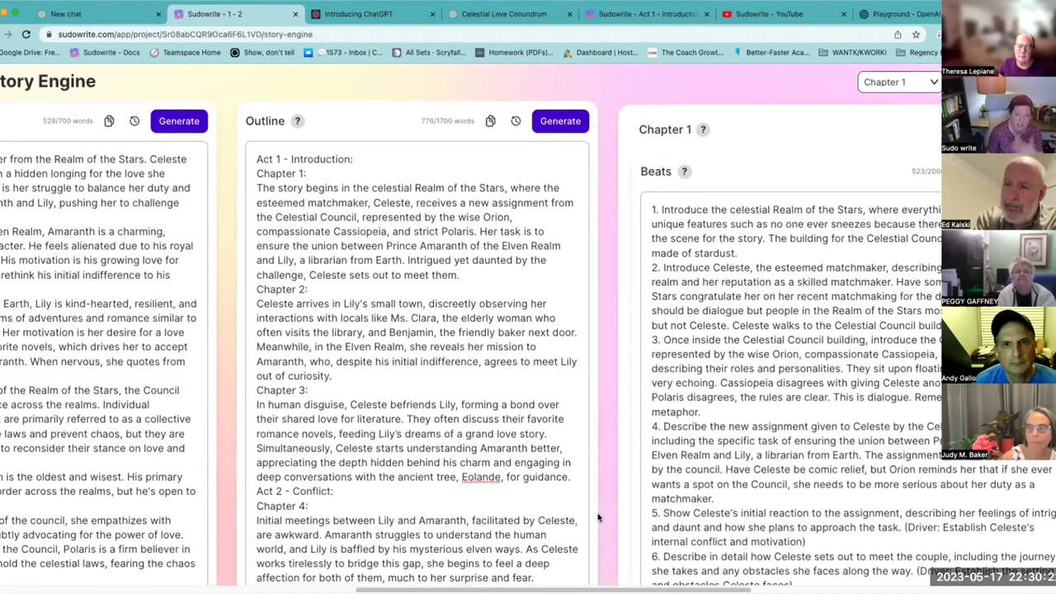
scroll(599, 517, "down", 10)
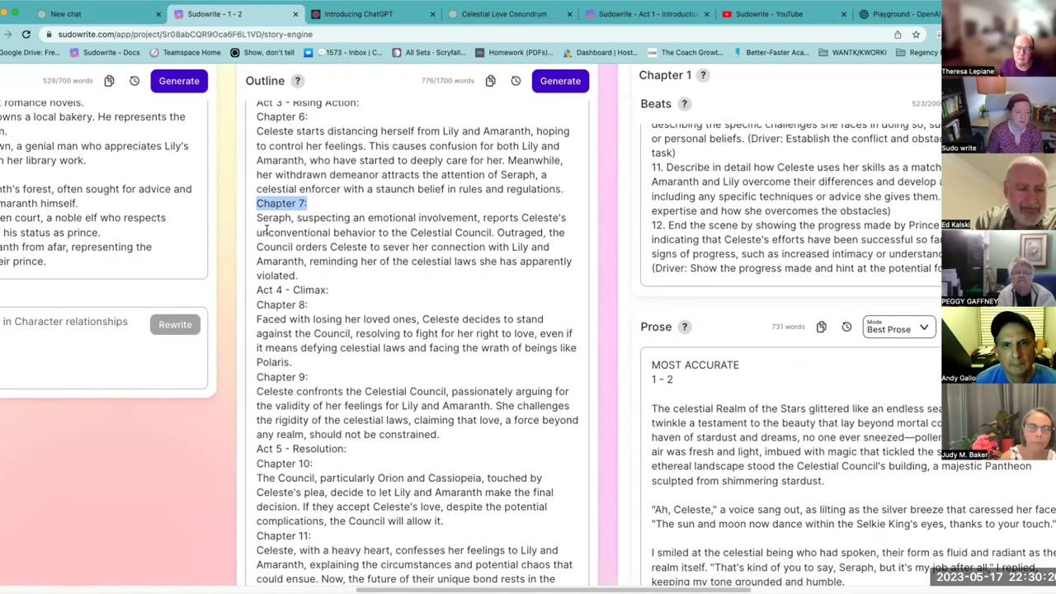
scroll(267, 231, "down", 15)
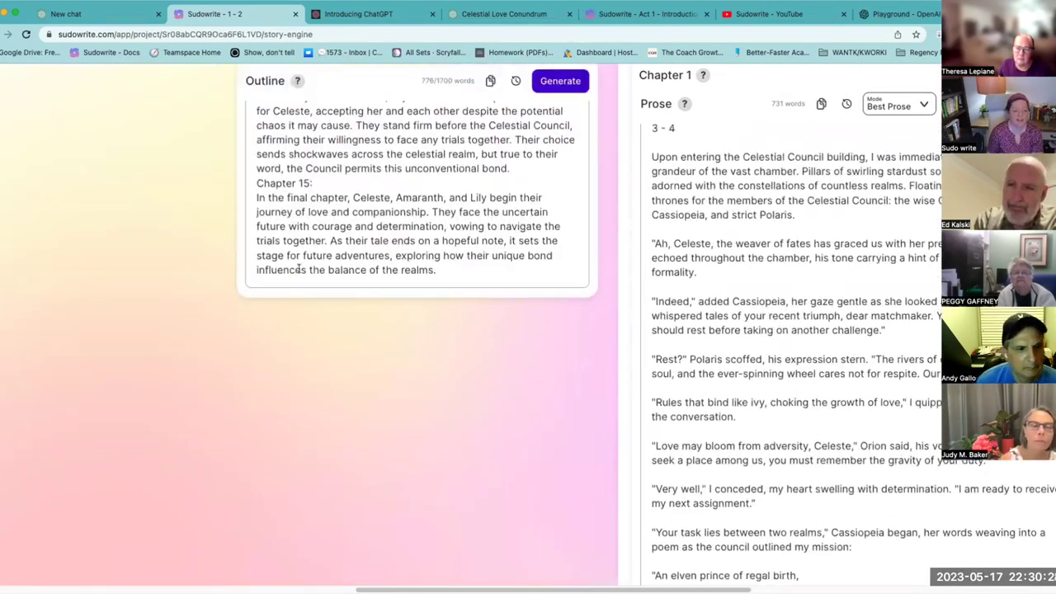
scroll(464, 290, "up", 1)
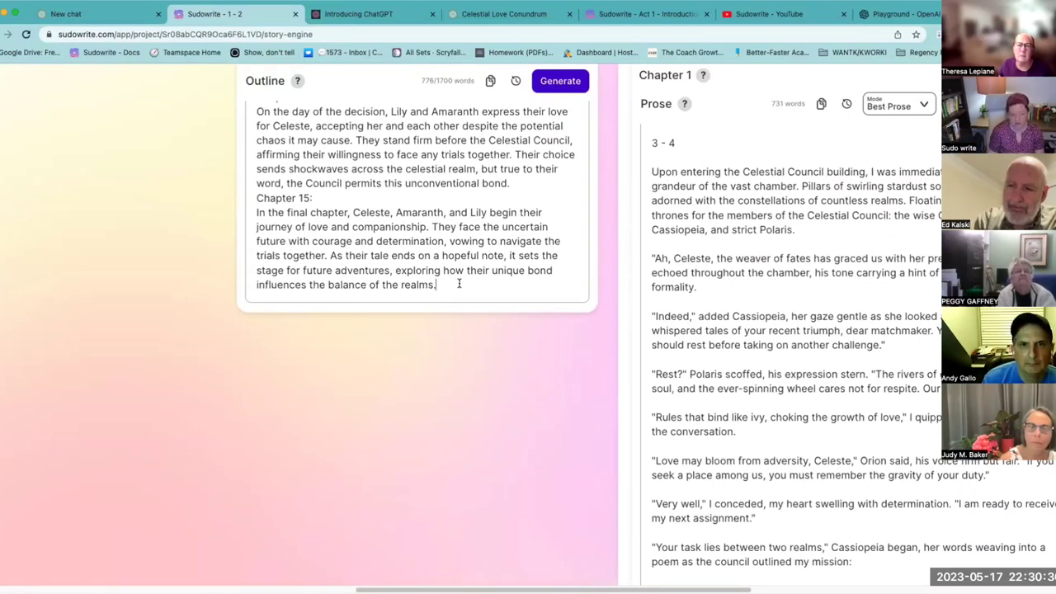
- Start a new line after the Chapter 15 entry and check the chapter list
key("Return")
scroll(417, 248, "up", 20)
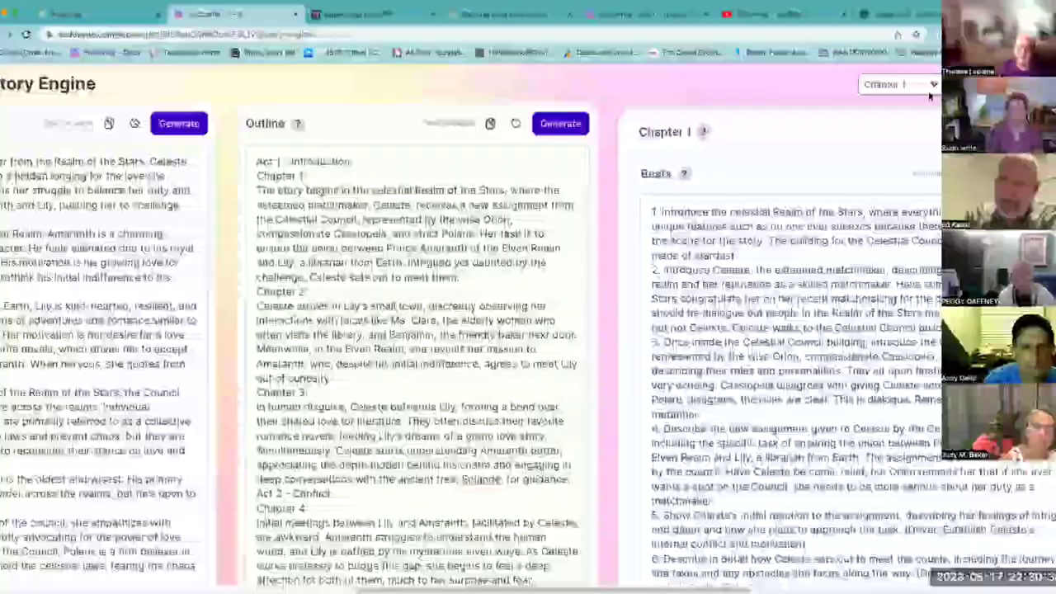
left_click(926, 86)
scroll(901, 240, "down", 5)
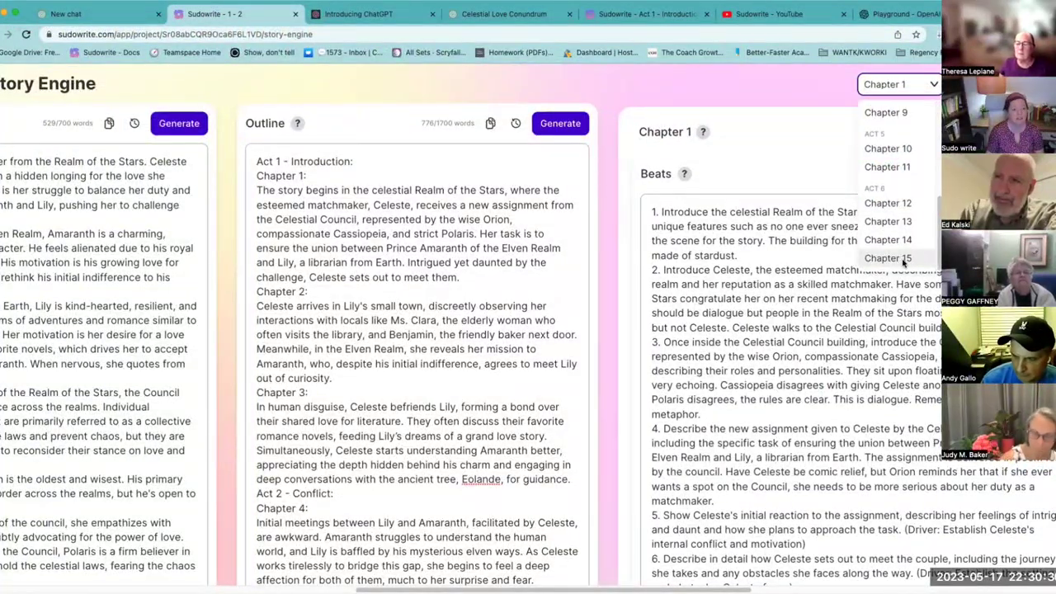
- Add a 'Chapter 16:' heading with a new line at the end of the Outline
left_click(400, 322)
scroll(400, 321, "down", 10)
scroll(401, 321, "down", 15)
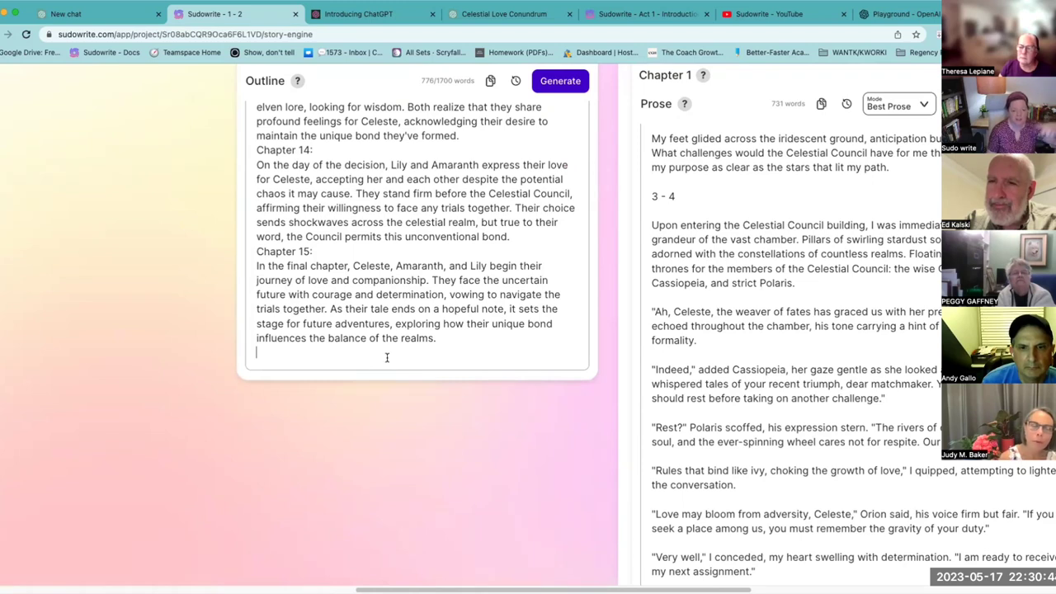
type("Chapter 16")
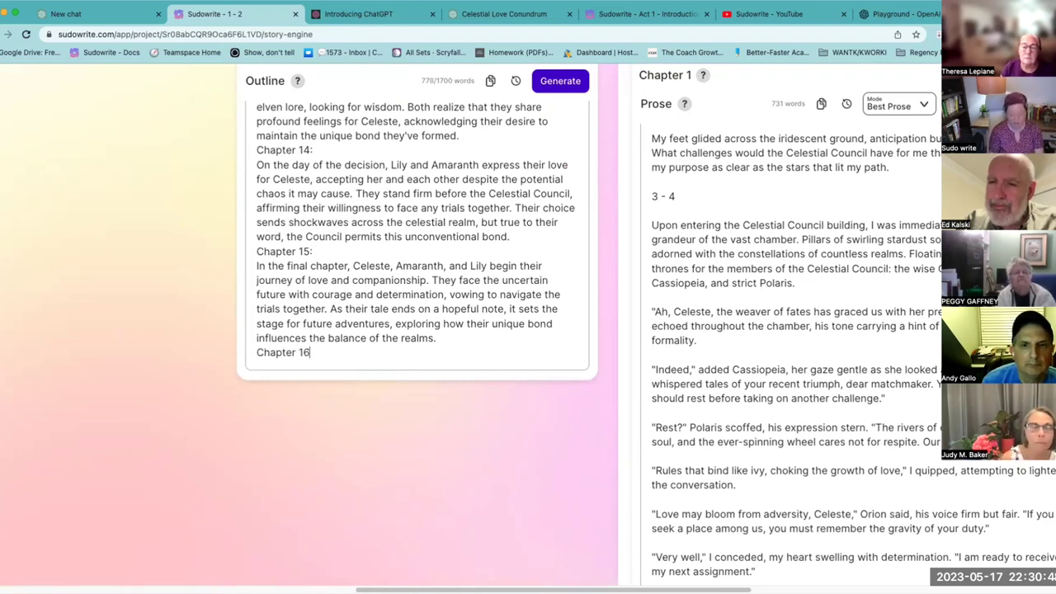
type(":")
key("Return")
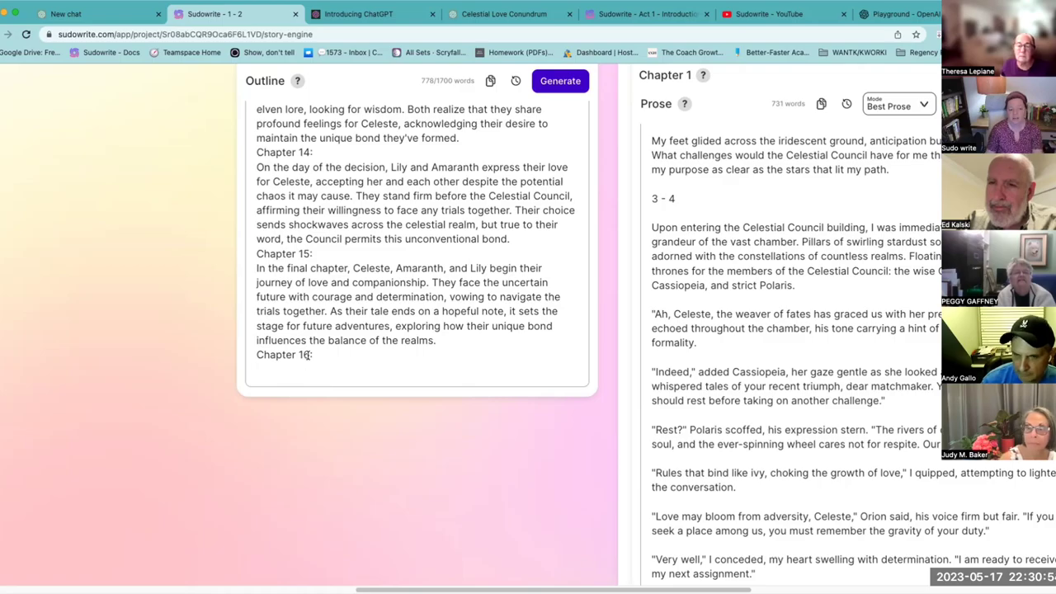
left_click(634, 366)
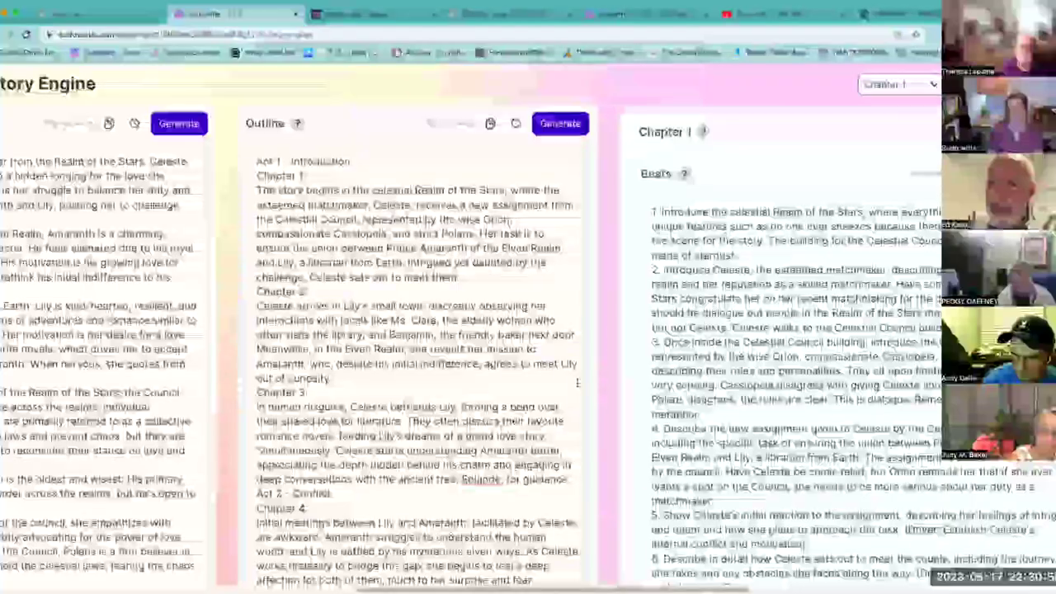
- Switch to Chapter 16, paste Chapter 1's beats 3 and 4, and choose Most Accurate mode
left_click(898, 84)
scroll(916, 157, "down", 5)
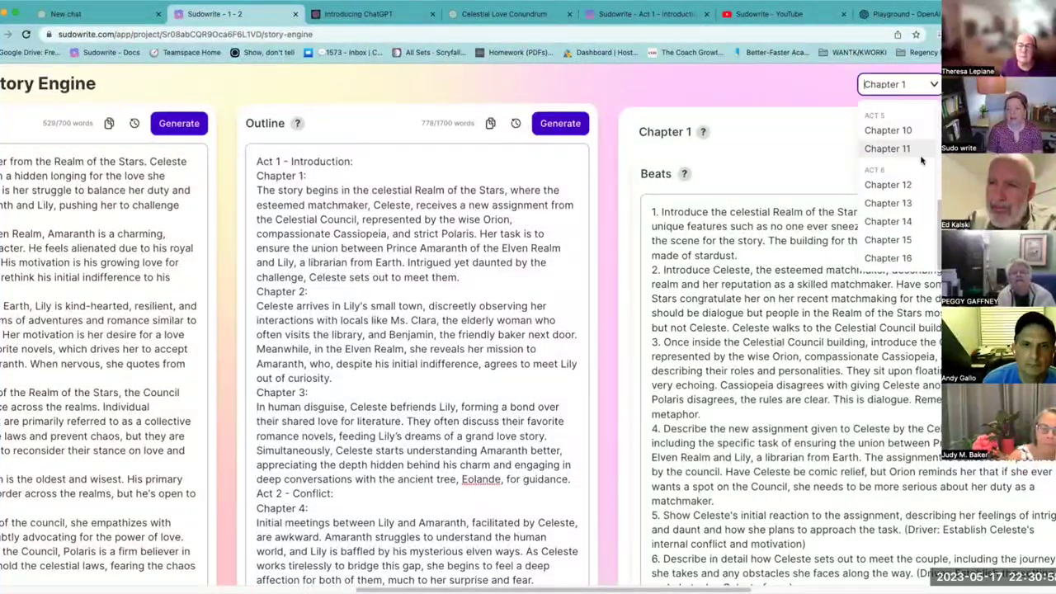
left_click(902, 259)
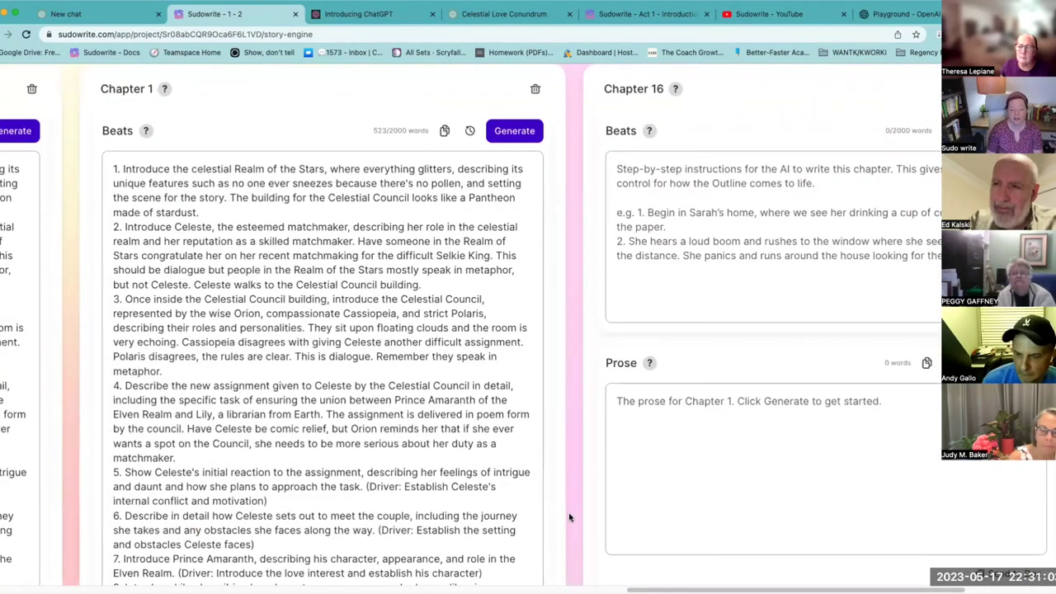
left_click_drag(796, 590, 518, 590)
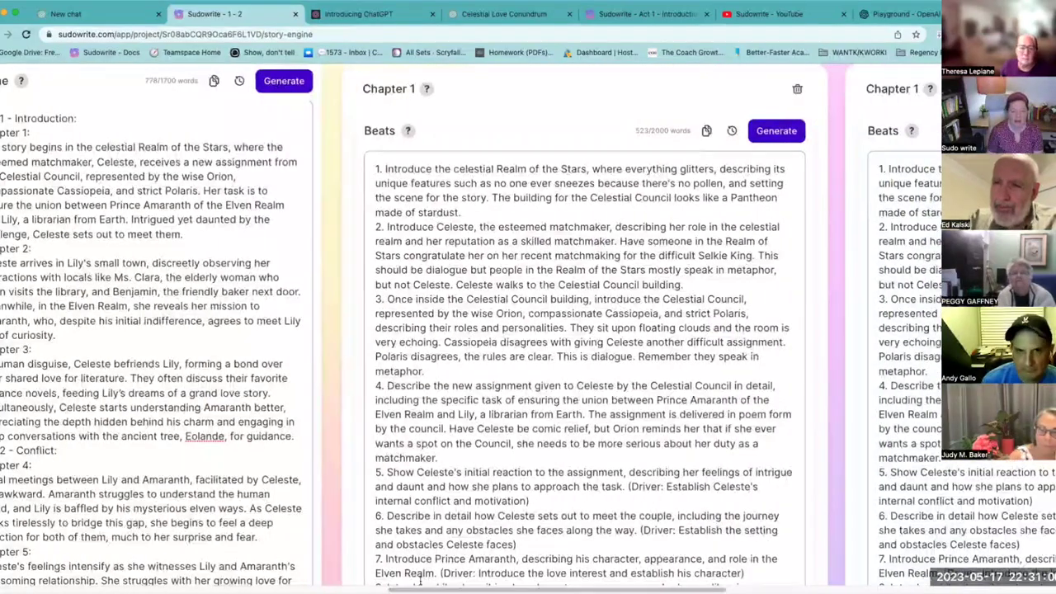
left_click_drag(375, 298, 499, 455)
key("ctrl+c")
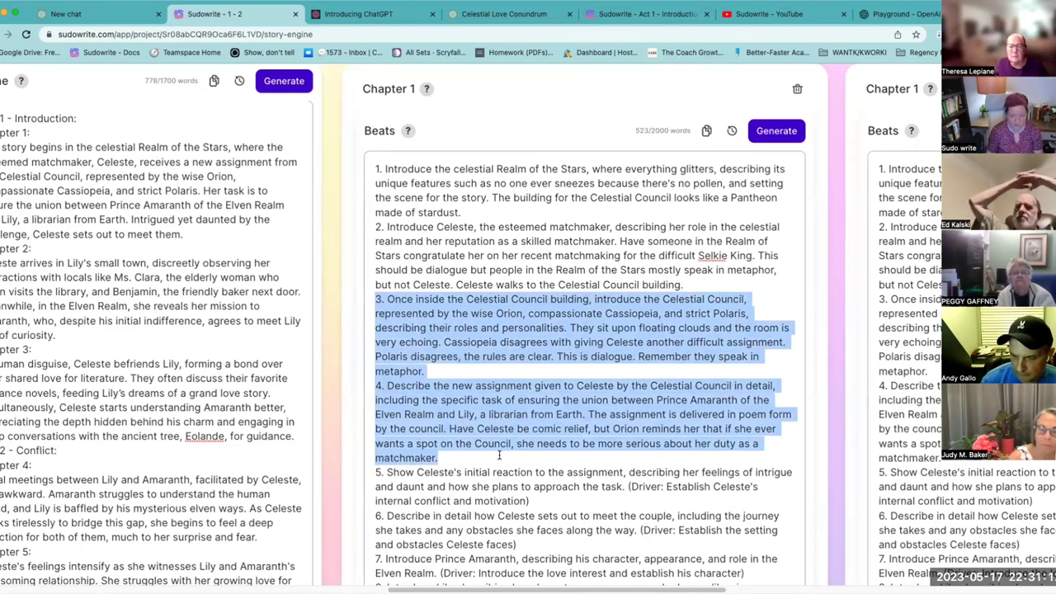
scroll(819, 539, "right", 15)
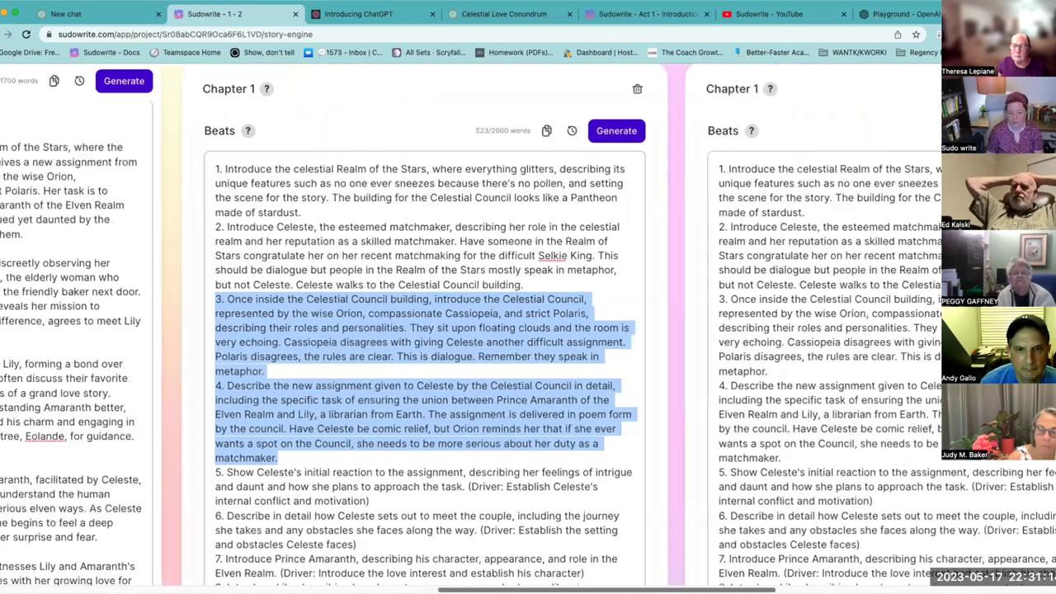
left_click(482, 229)
key("ctrl+v")
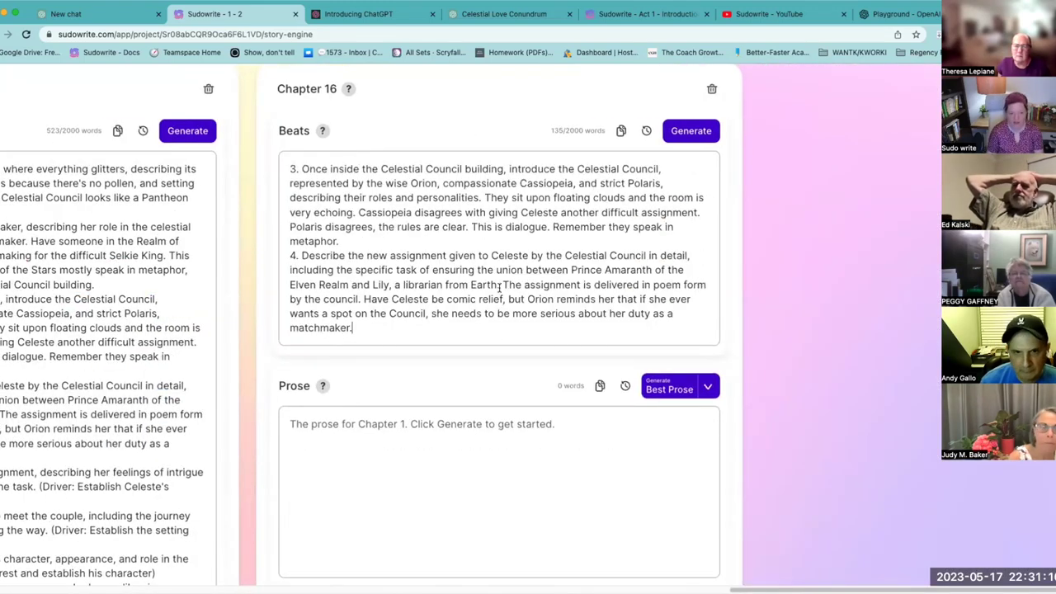
left_click(707, 388)
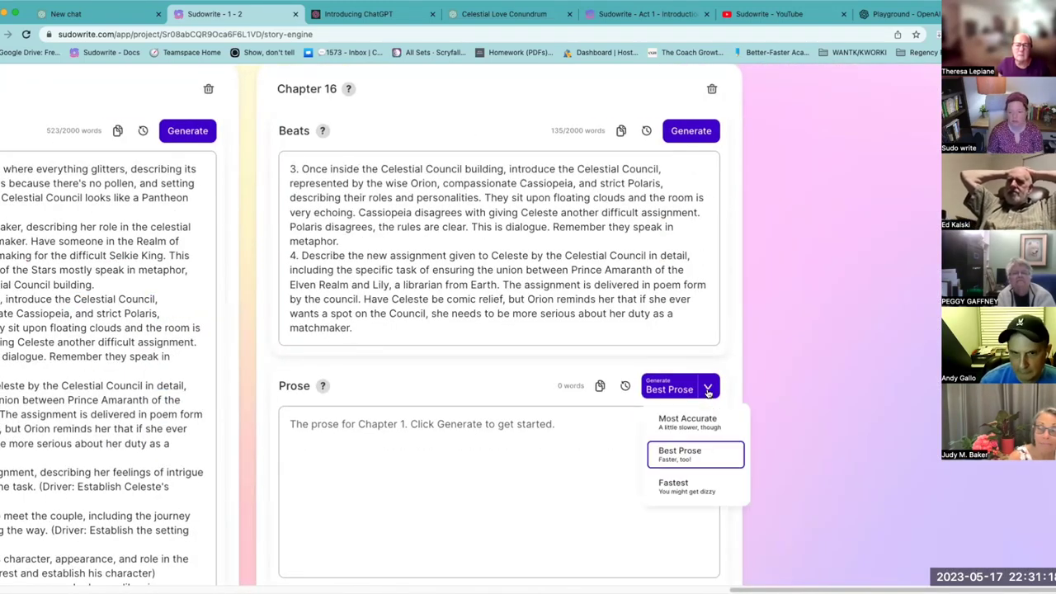
left_click(689, 417)
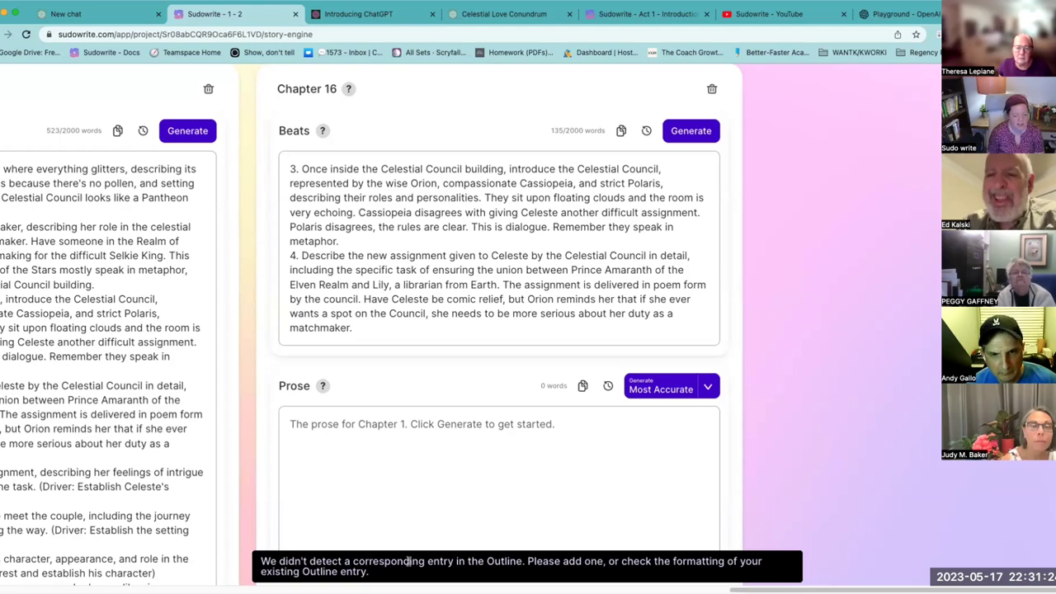
left_click(659, 390)
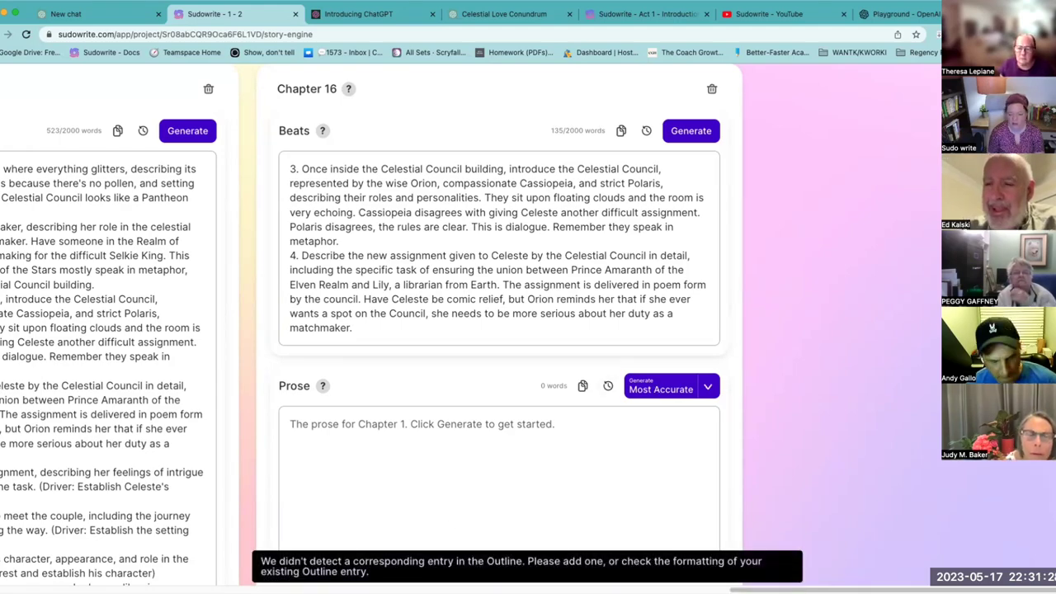
- Paste the Chapter 1 outline paragraph under the Chapter 16 heading in the Outline
scroll(528, 330, "left", 10)
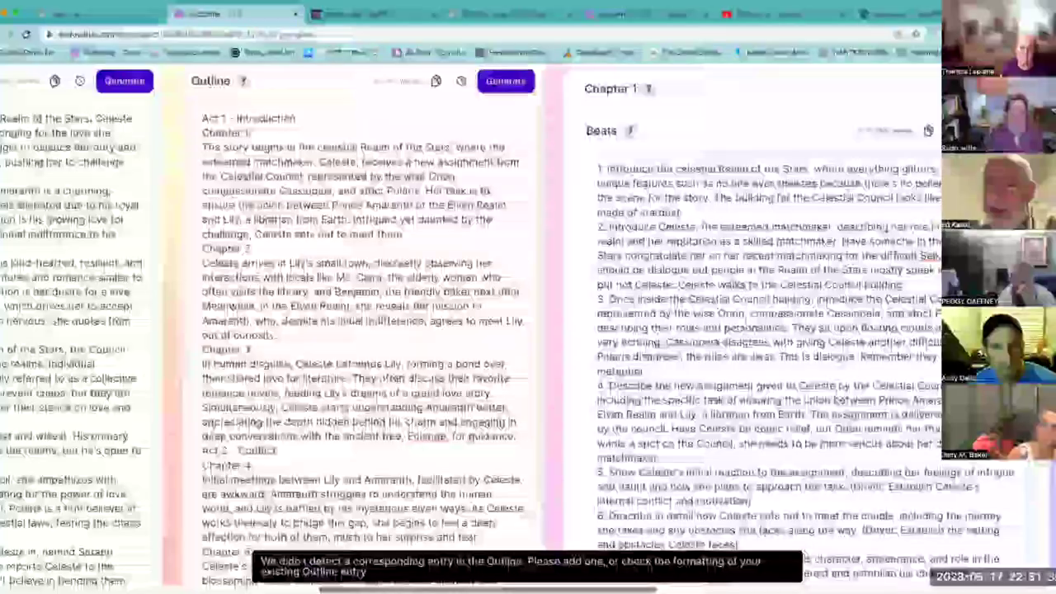
scroll(338, 394, "left", 3)
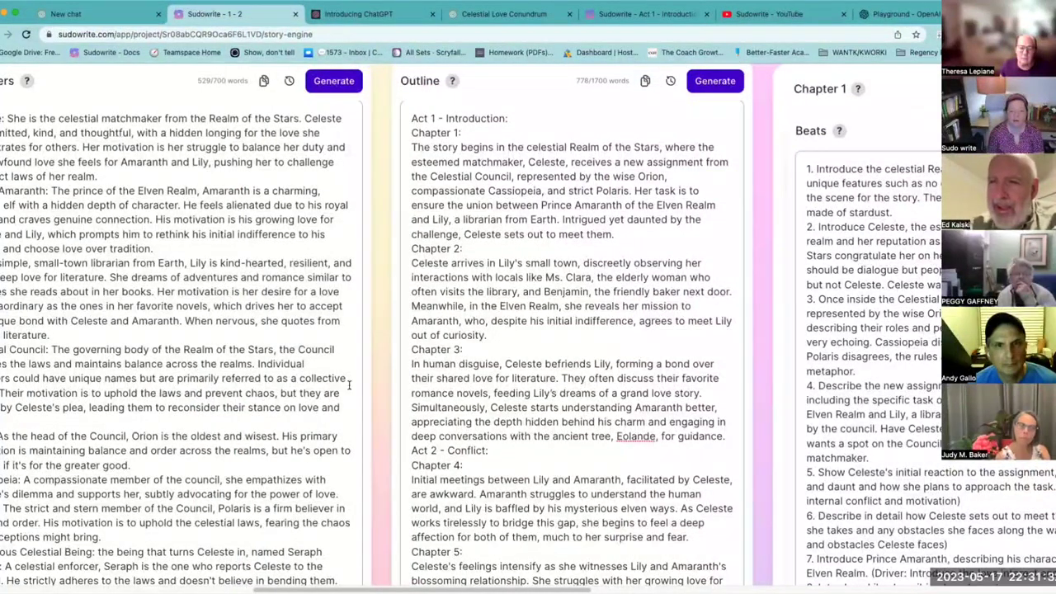
left_click_drag(410, 147, 620, 230)
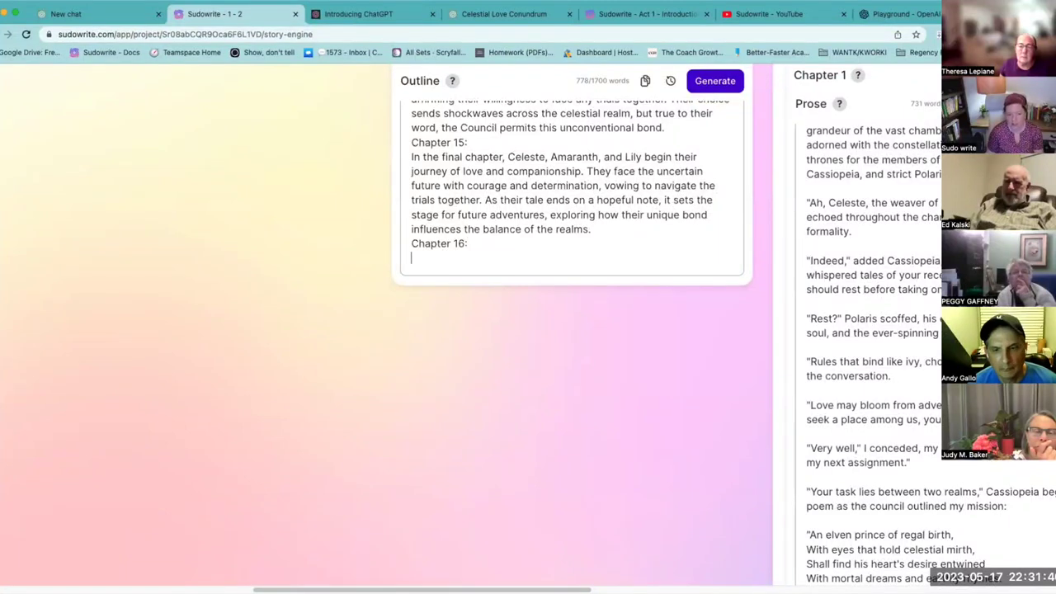
type("The story begins in the celestial Realm of the Stars, where the esteemed matchmaker, Celeste, receives a new assignment from the Celestial Council, represented by the wise Orion, compassionate Cassiopeia, and strict Polaris. Her task is to ensure the union between Prince Amaranth of the Elven Realm and Lily, a librarian from Earth. Intrigued yet daunted by the challenge, Celeste sets out to meet them.")
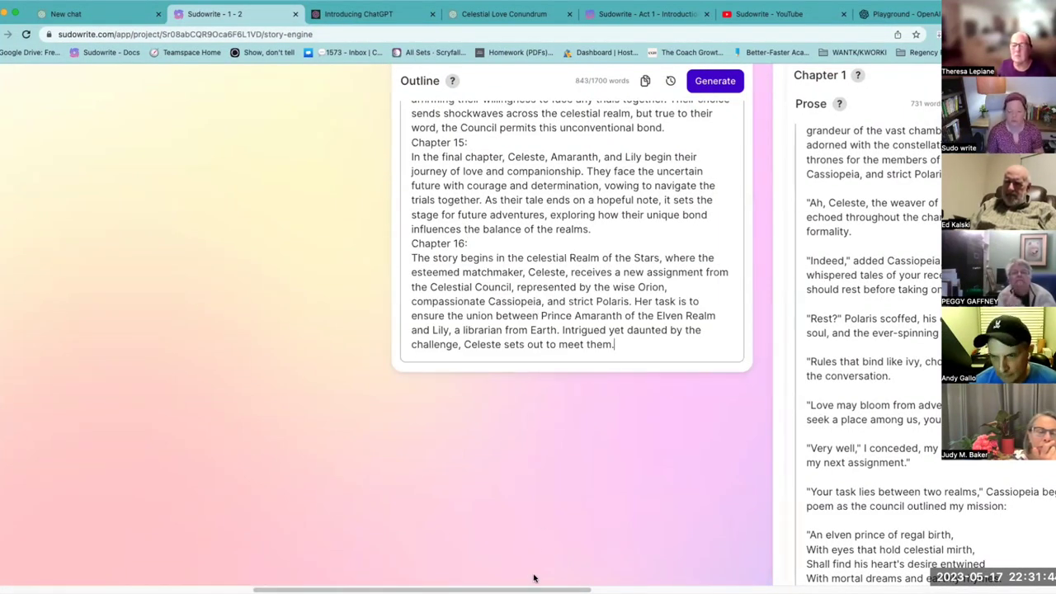
scroll(528, 330, "right", 10)
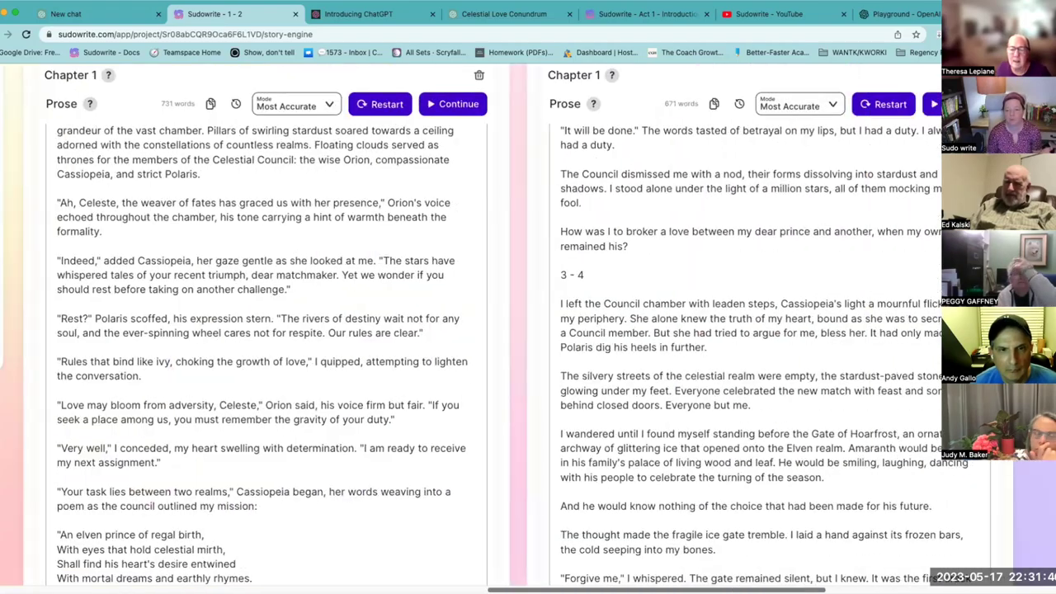
scroll(657, 448, "right", 10)
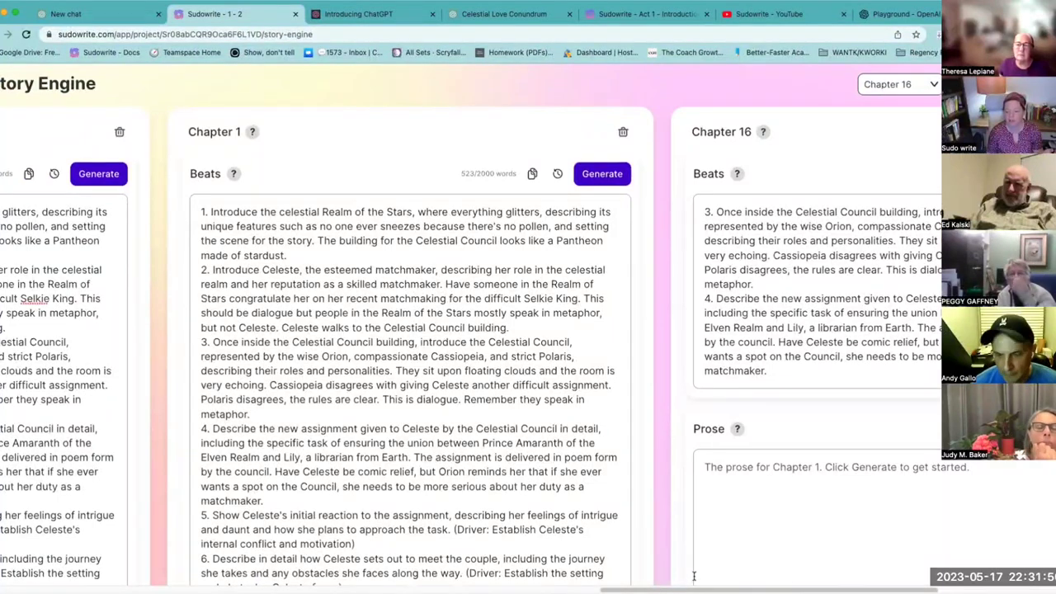
scroll(743, 511, "right", 8)
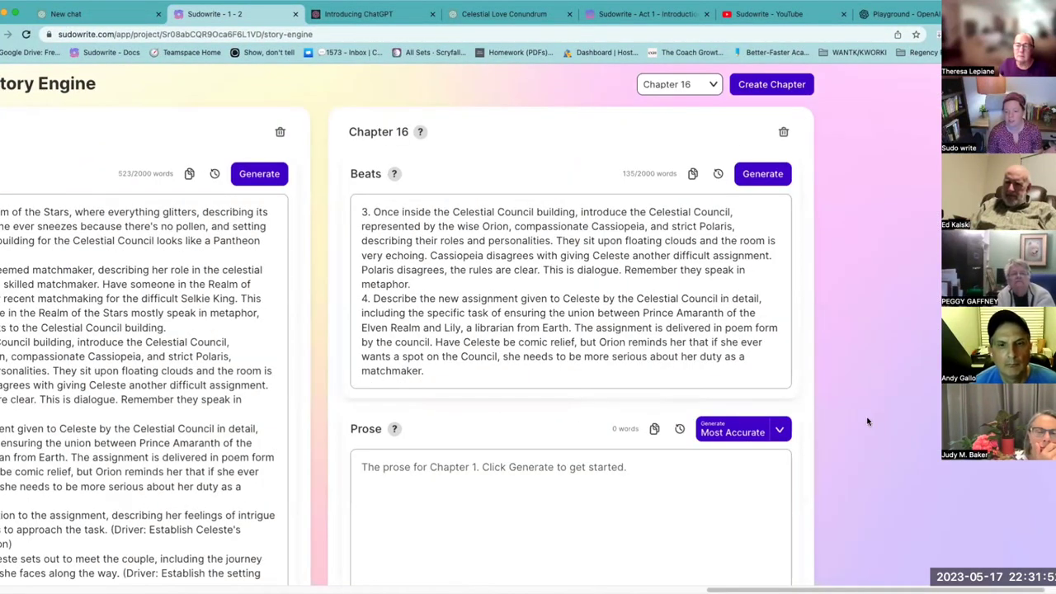
- Generate about 483 words of Most Accurate Chapter 16 prose and send it to a document
left_click(739, 430)
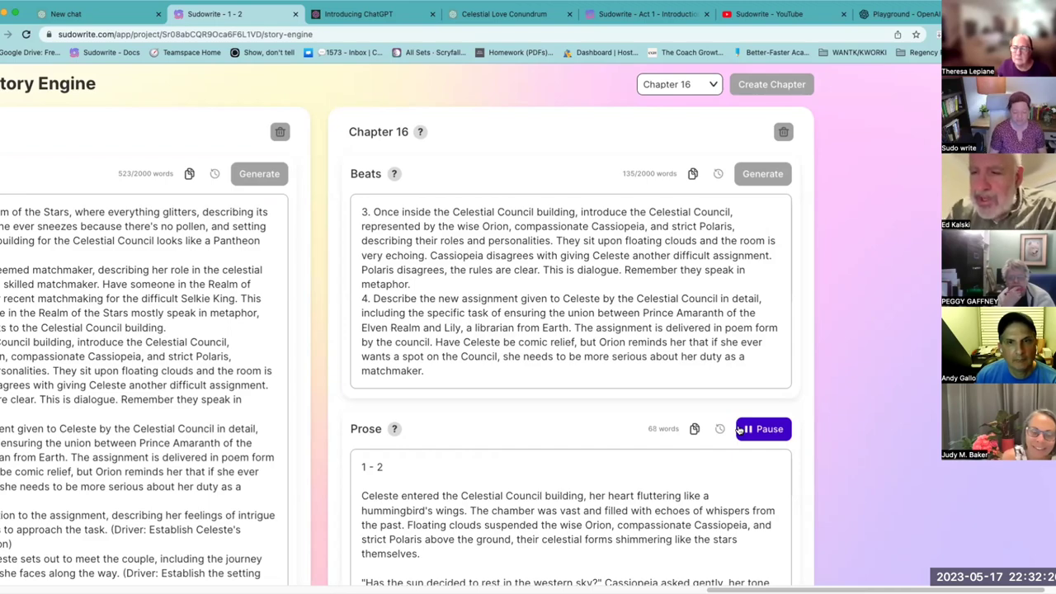
scroll(737, 429, "down", 5)
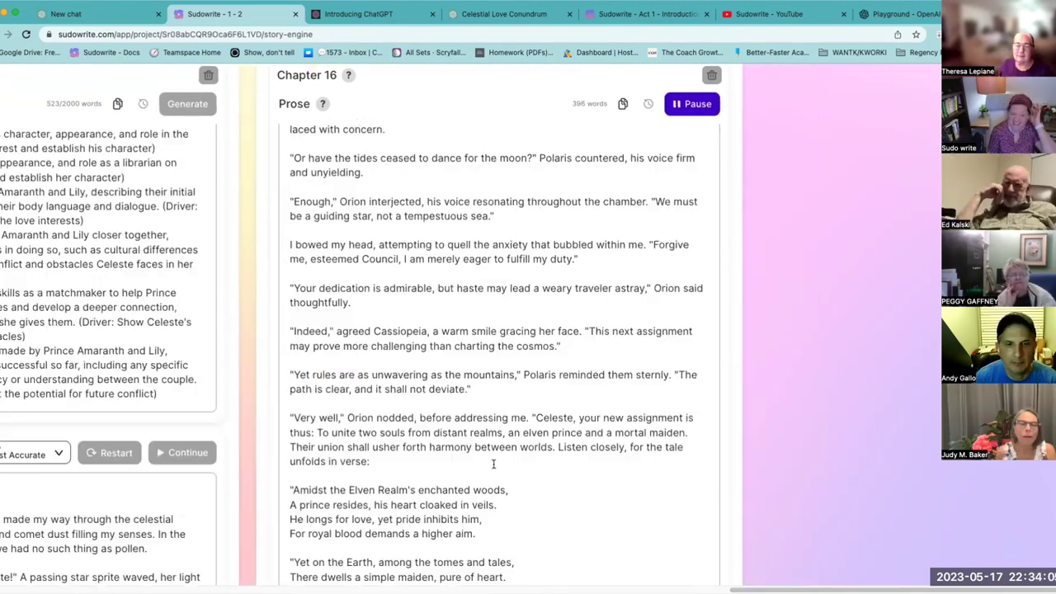
scroll(494, 464, "up", 5)
left_click(693, 296)
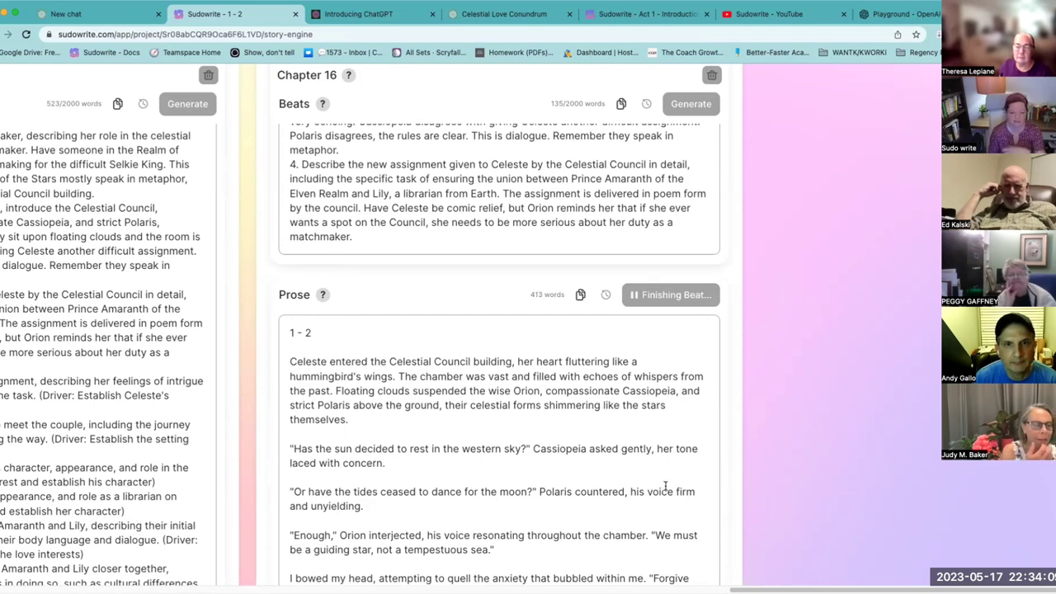
scroll(666, 486, "up", 2)
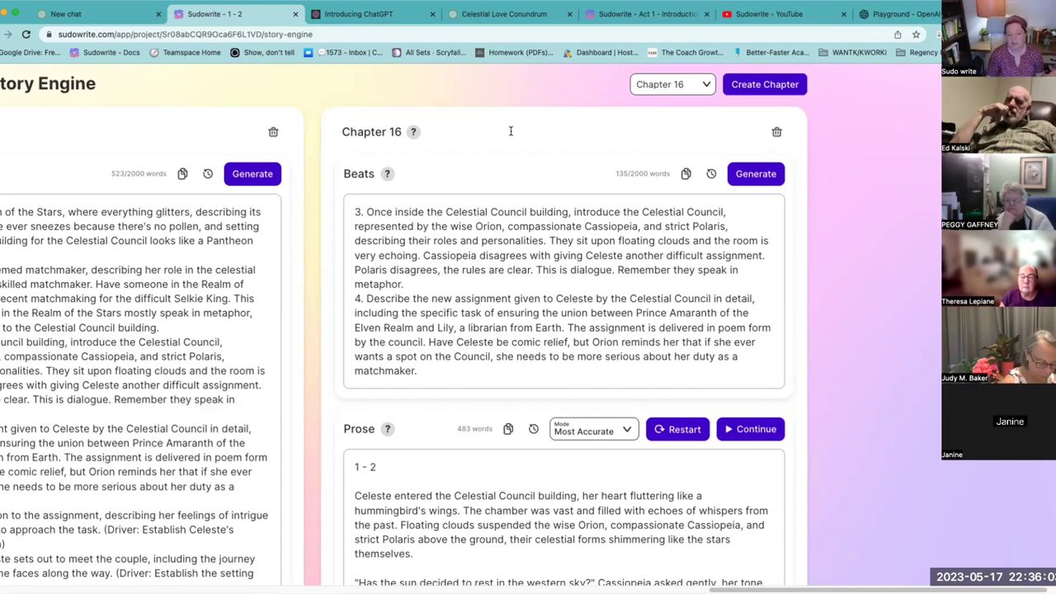
scroll(560, 302, "down", 10)
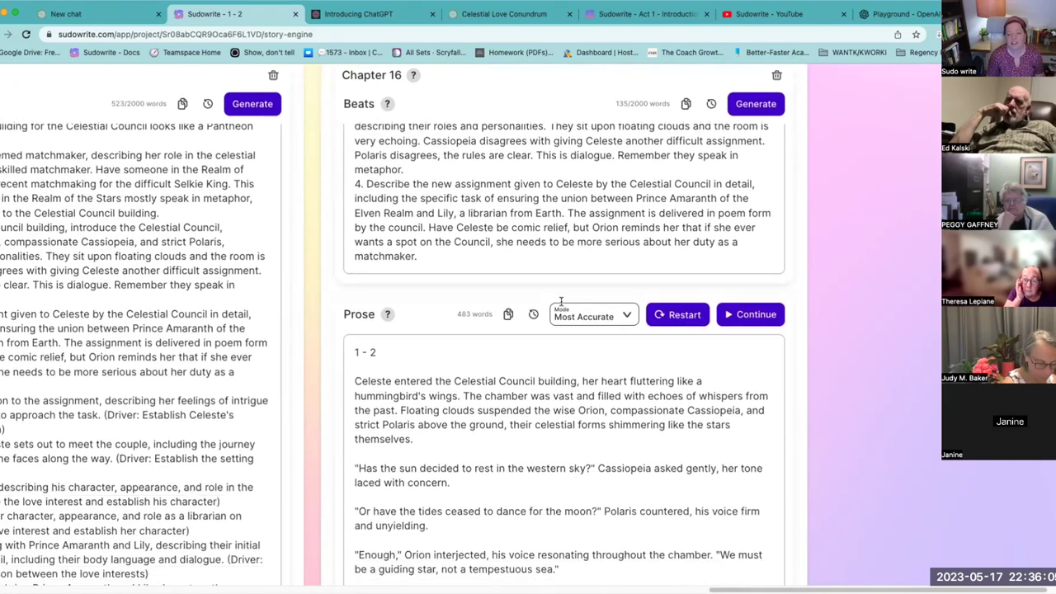
scroll(560, 302, "down", 3)
left_click(745, 453)
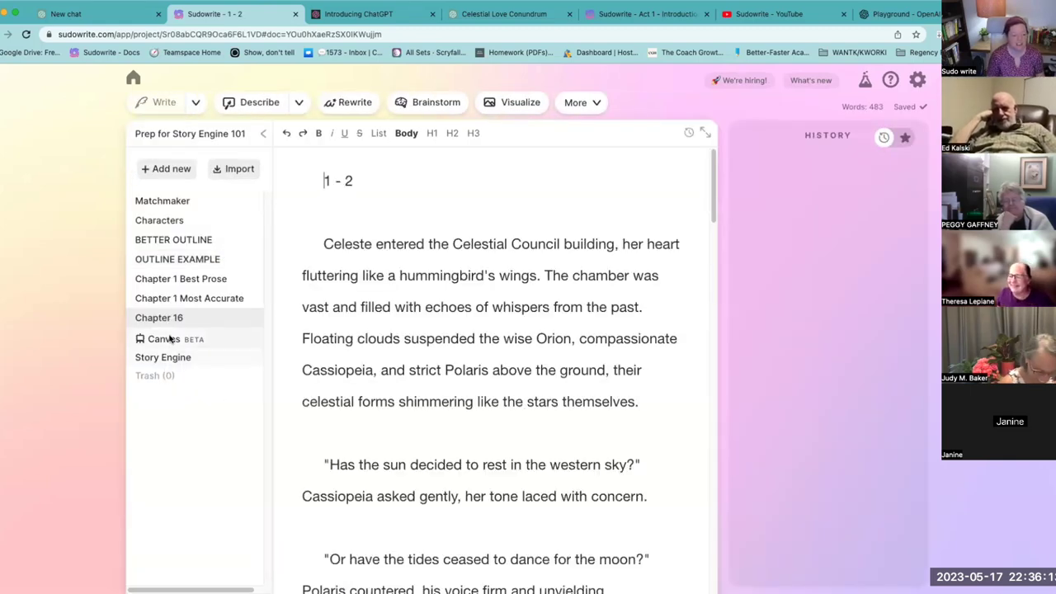
- Begin renaming the Chapter 16 document to 'Wildca', then return to the Story Engine
double_click(171, 319)
type("Wildca")
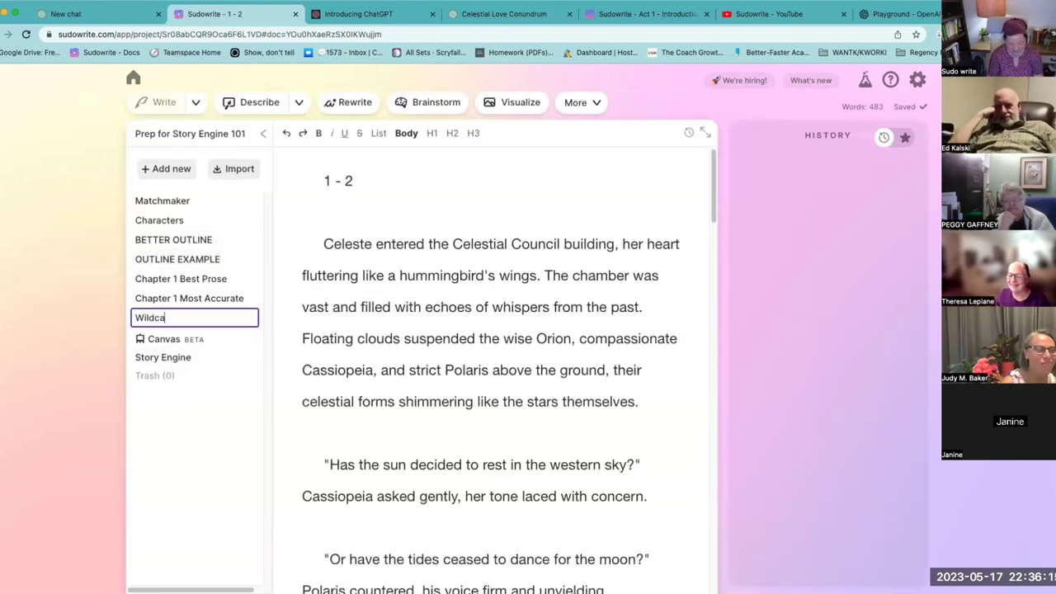
left_click(163, 357)
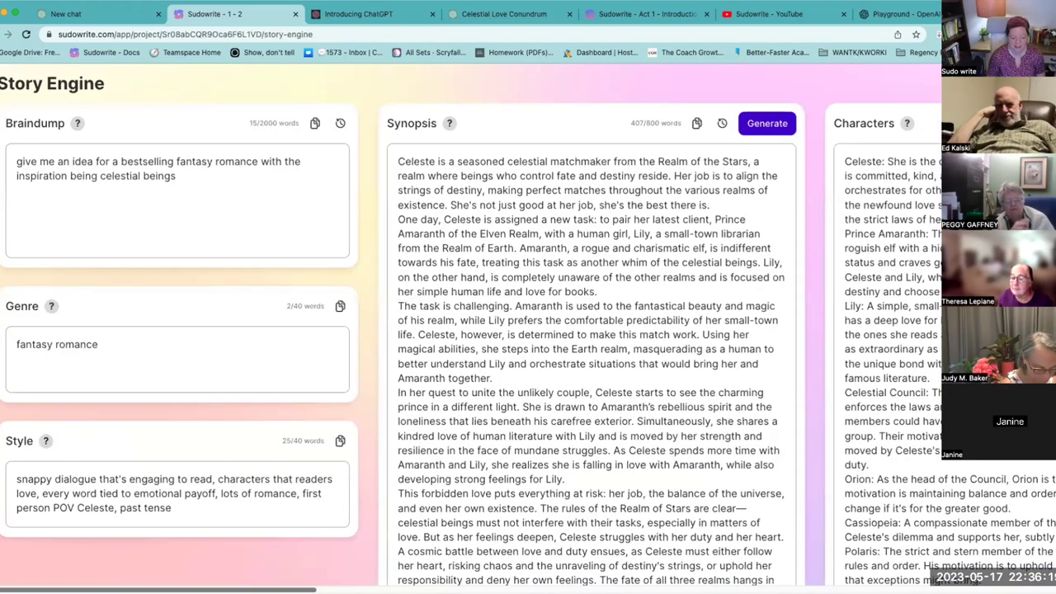
- Scroll the Story Engine board right until the Chapter 1 Beats column shows
scroll(528, 347, "right", 10)
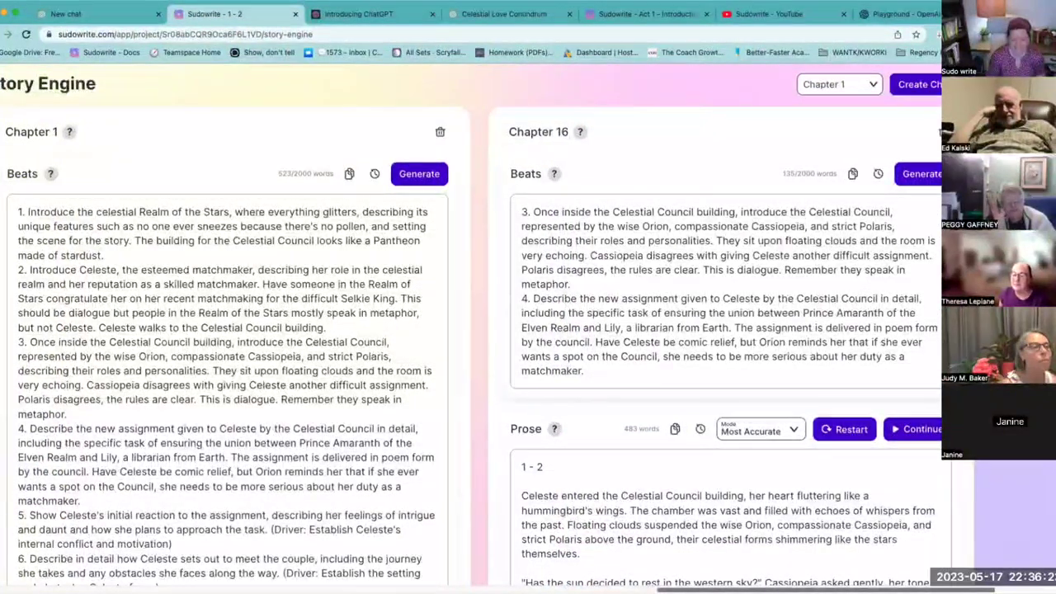
scroll(658, 572, "right", 3)
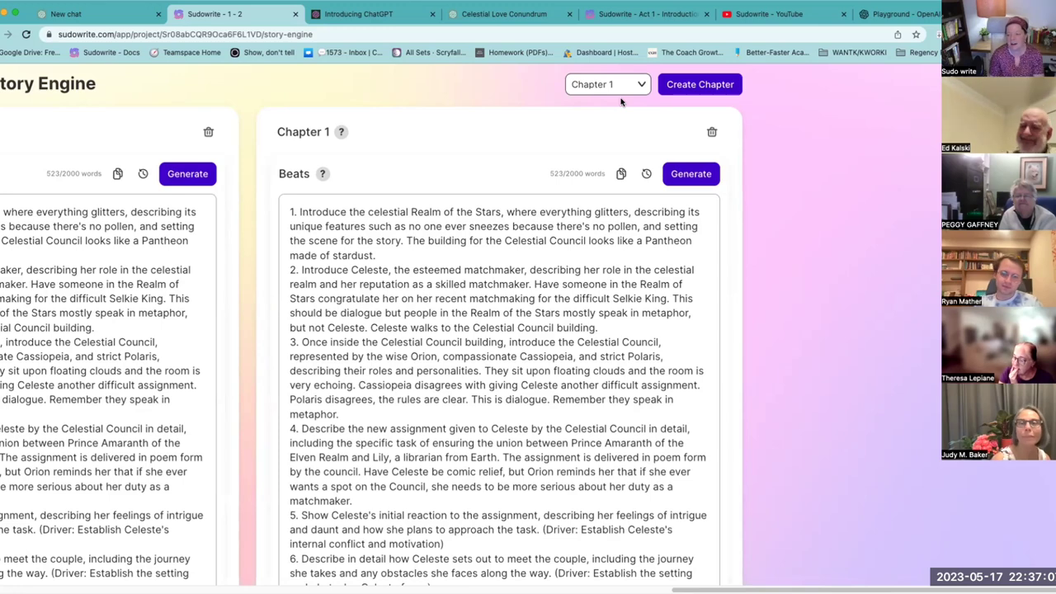
- Create a new, empty Chapter 7 from the chapter dropdown
left_click(606, 85)
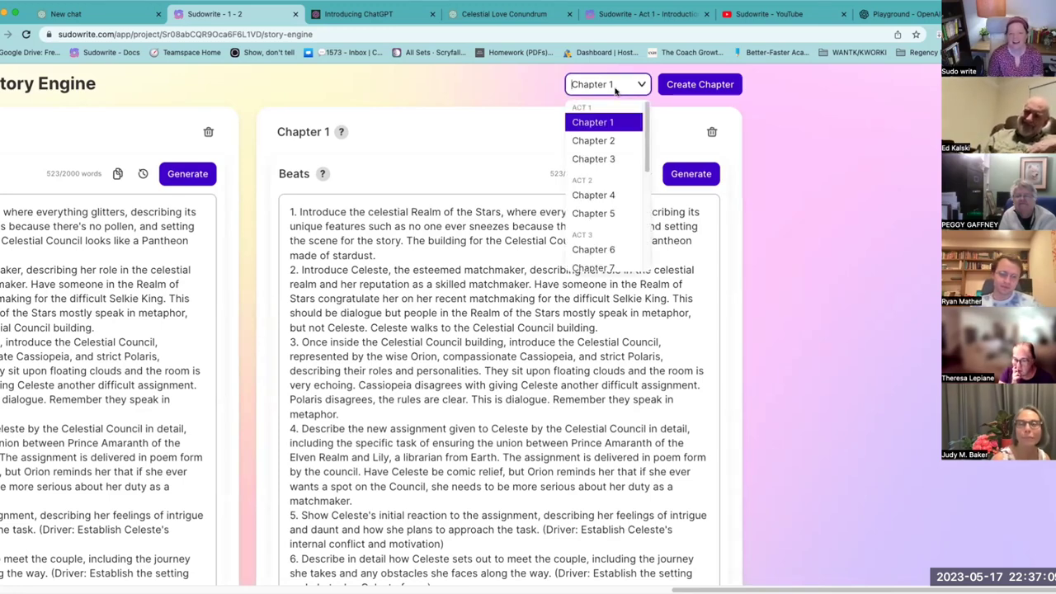
left_click(604, 246)
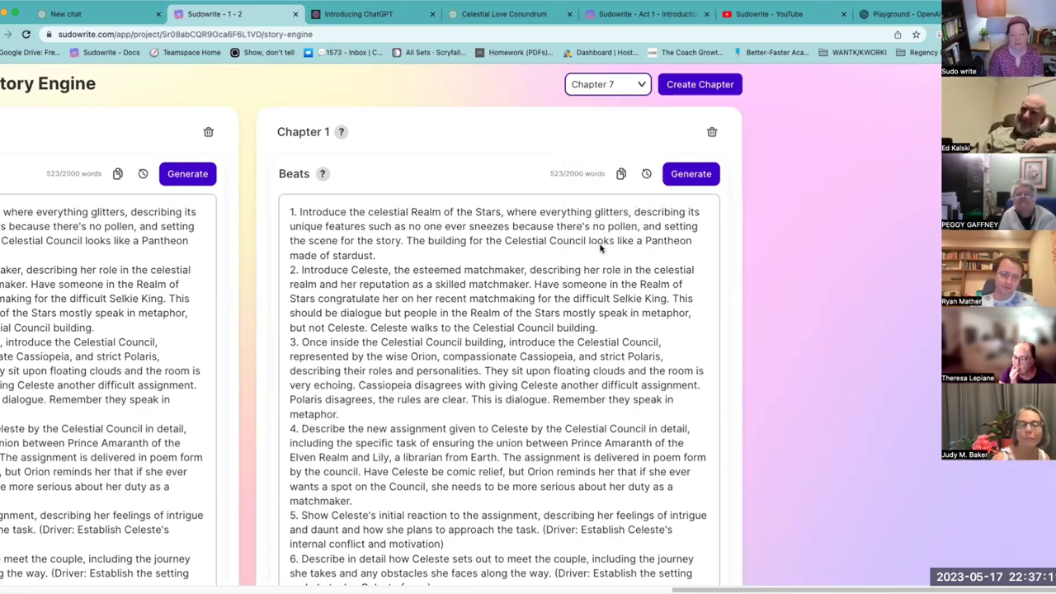
left_click(674, 84)
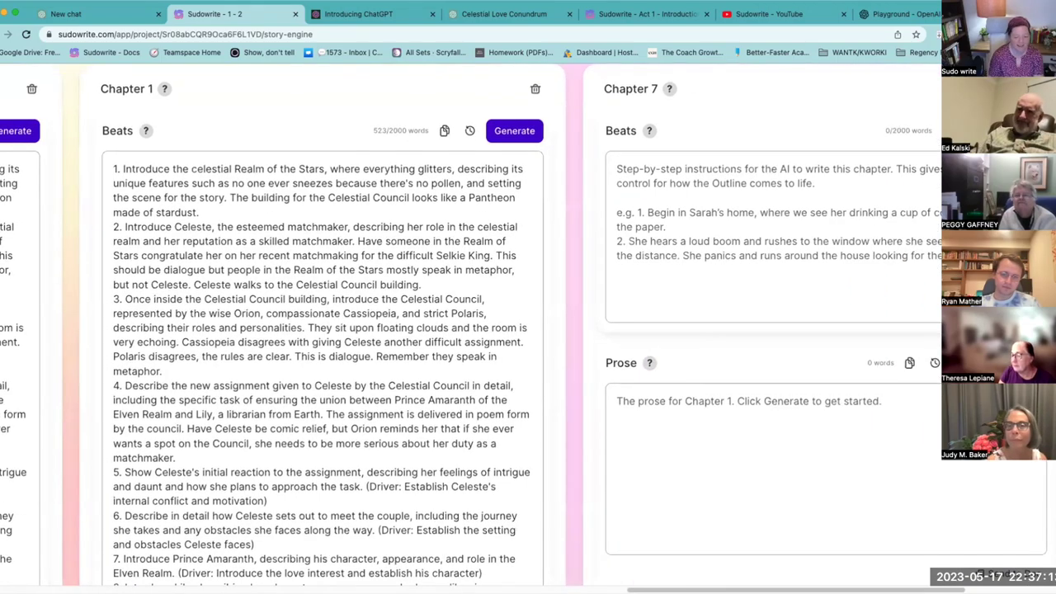
- Scroll to the Outline and mark, then deselect, its Chapter 7 heading
scroll(528, 330, "left", 10)
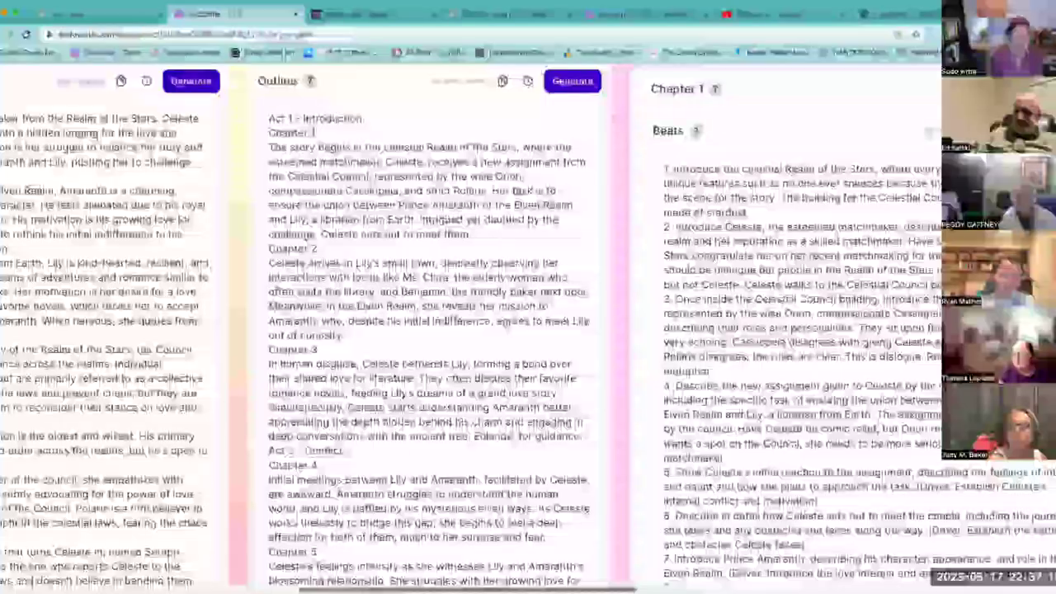
scroll(466, 529, "down", 5)
scroll(466, 529, "down", 1)
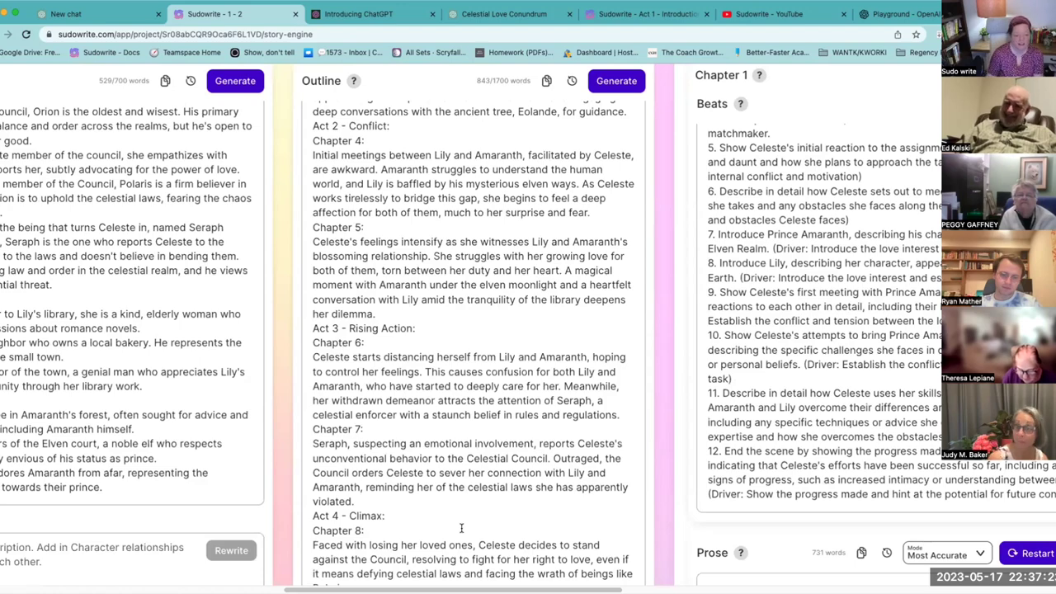
scroll(461, 529, "down", 2)
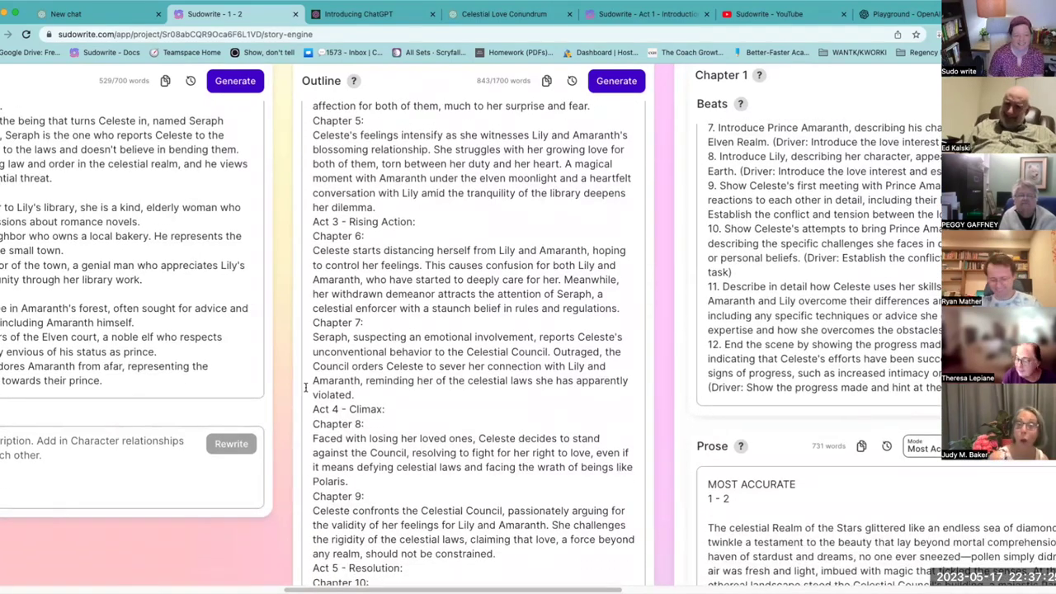
left_click_drag(313, 323, 364, 323)
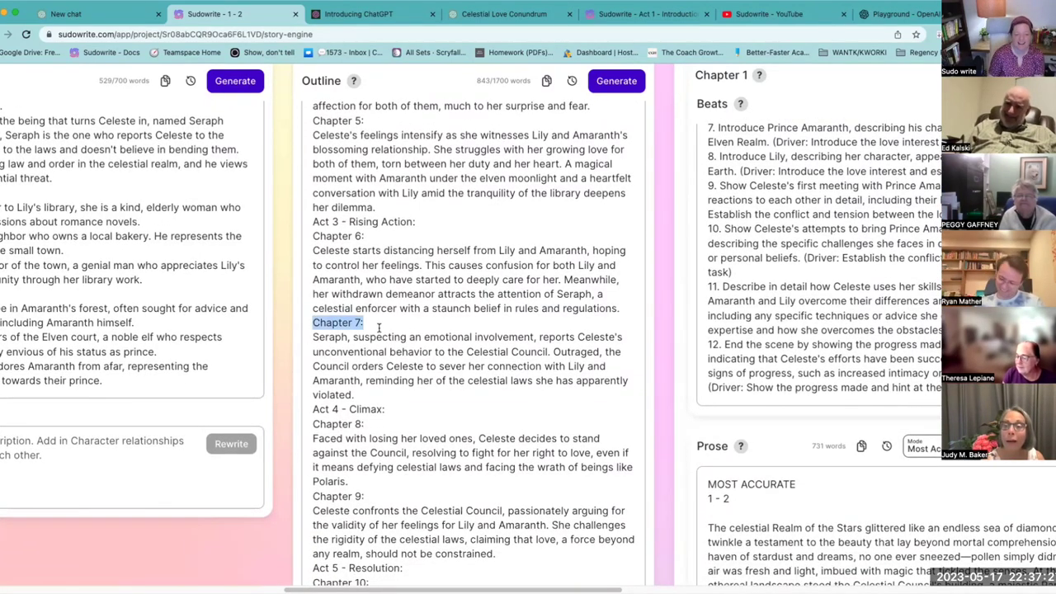
left_click(383, 436)
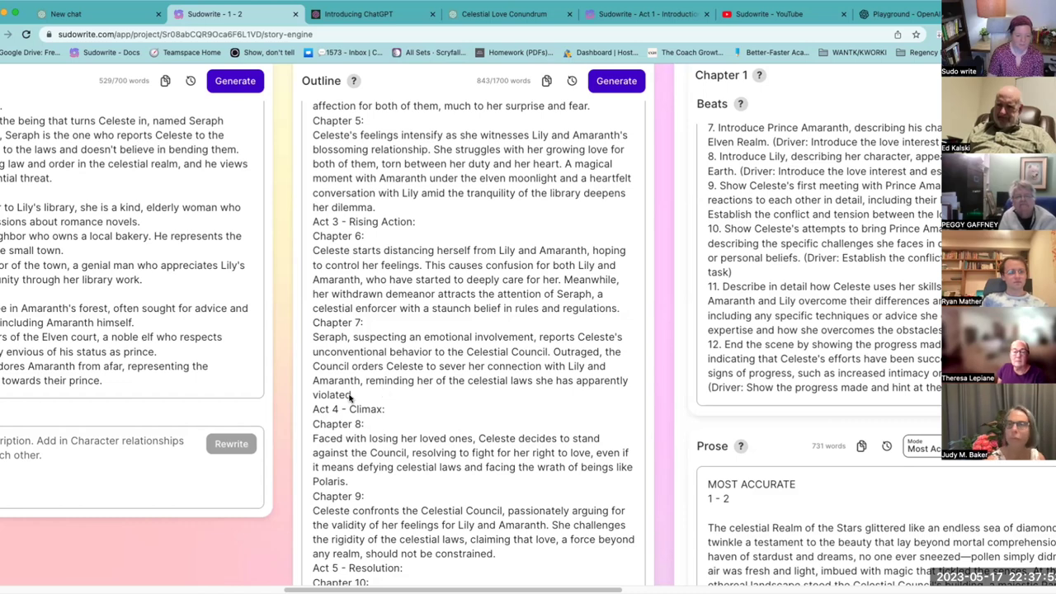
- Change 'report' to 'reported' in the Chapter 7 outline
left_click(315, 338)
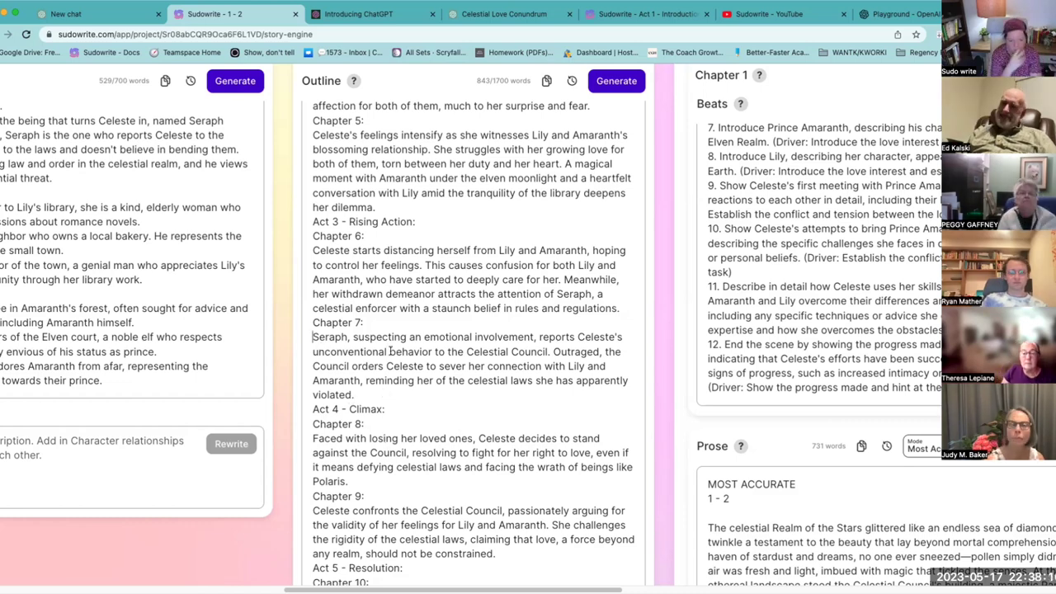
left_click(574, 339)
type("ed")
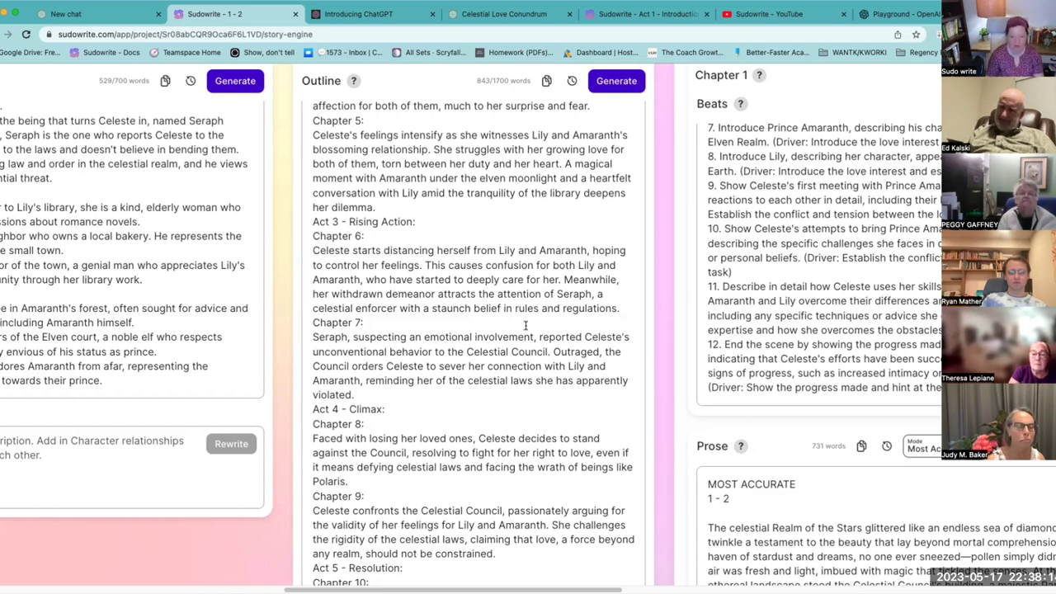
- Insert 'to the Council room where her betrayer is revealed. Celeste is ordered' after 'orders Celeste'
left_click(553, 352)
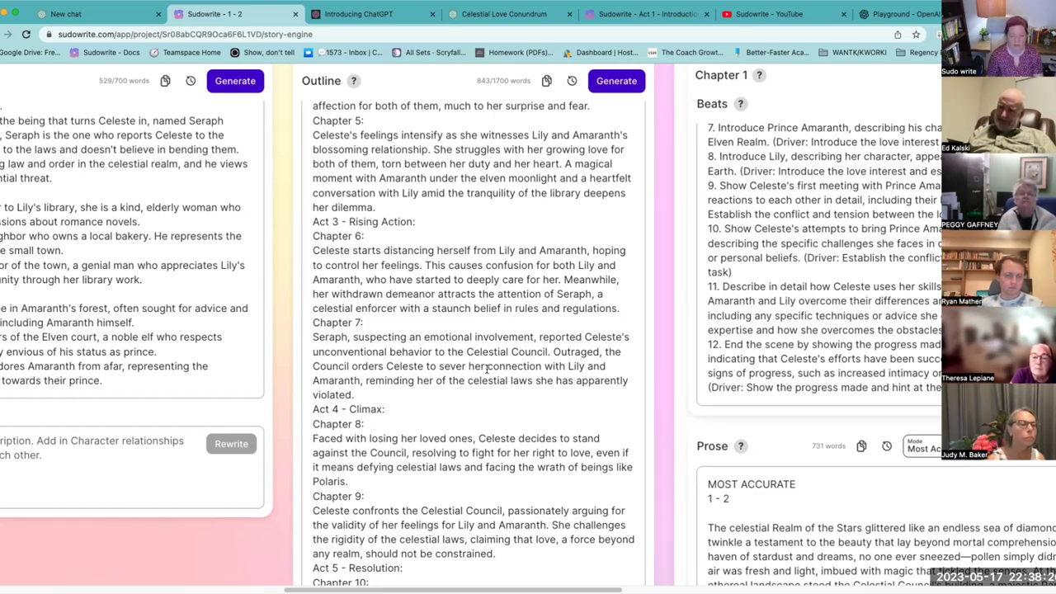
left_click(423, 367)
type("to the Council room where h")
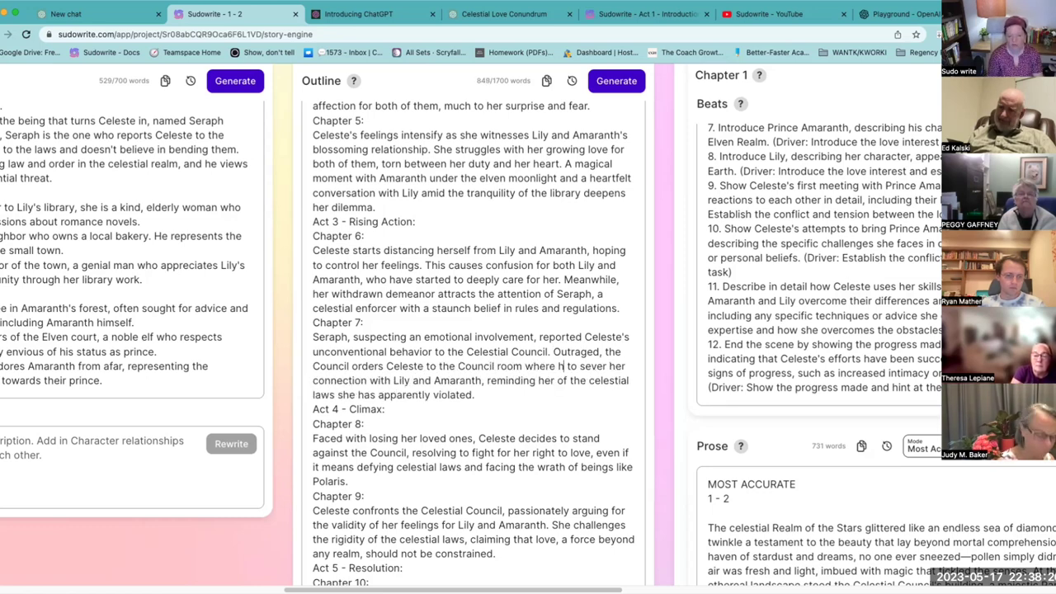
type("er betrayer is")
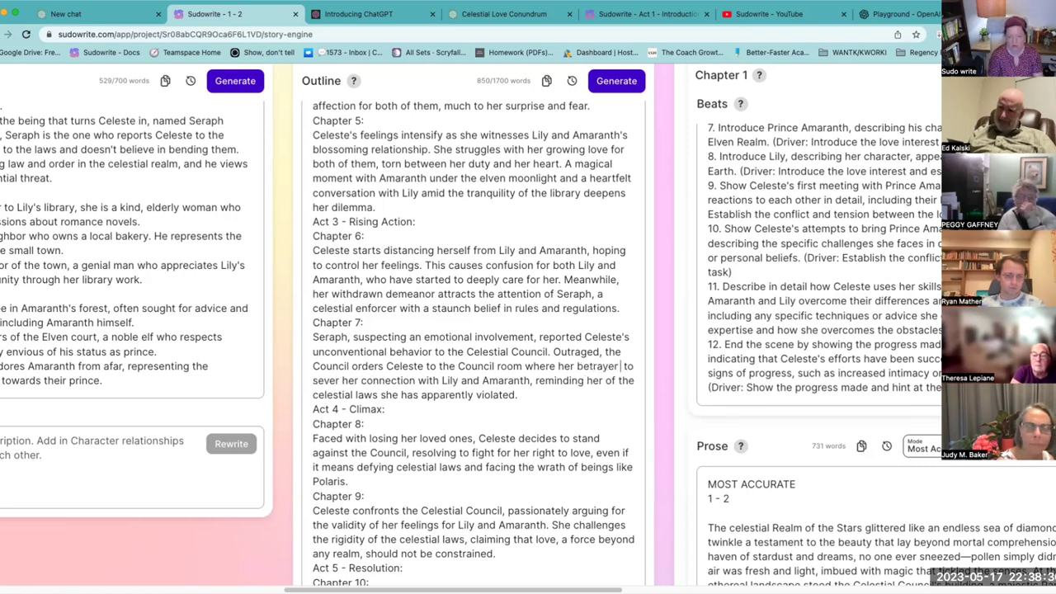
type(" reveal ")
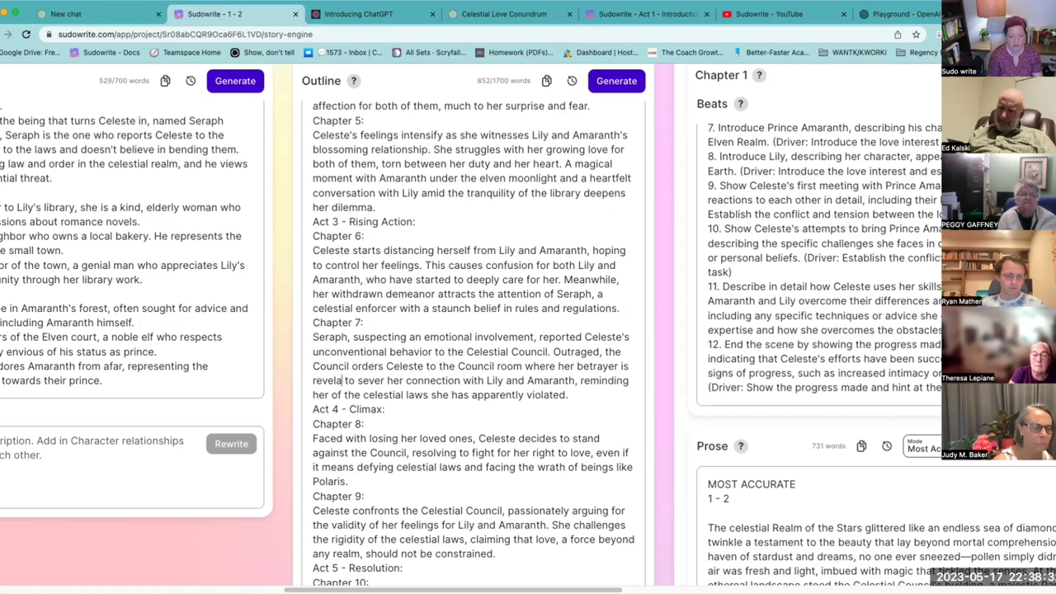
type("ed. Celest")
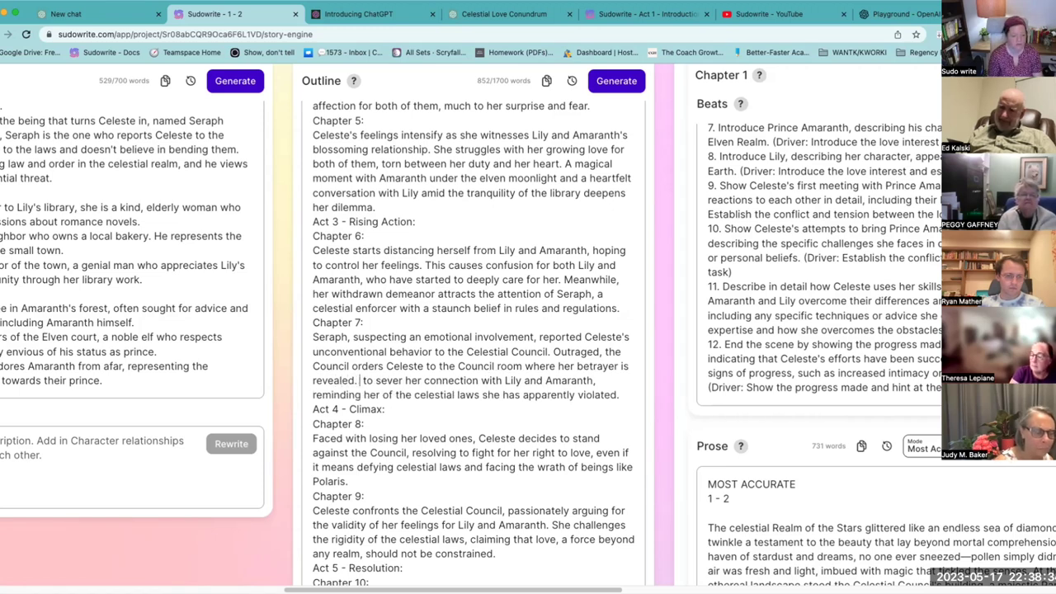
type("e is")
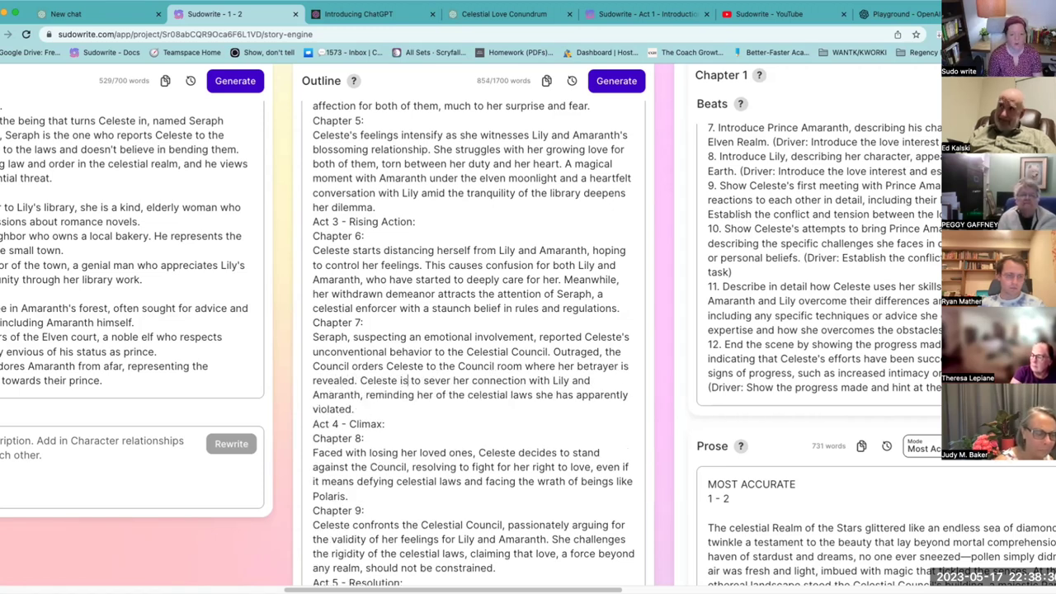
type(" ordered")
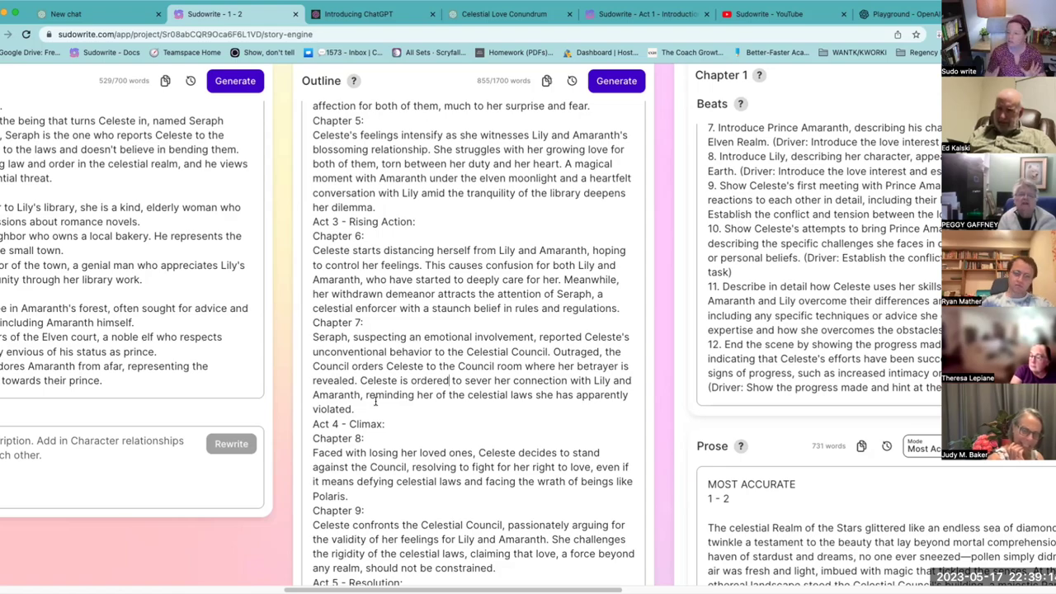
scroll(554, 568, "right", 10)
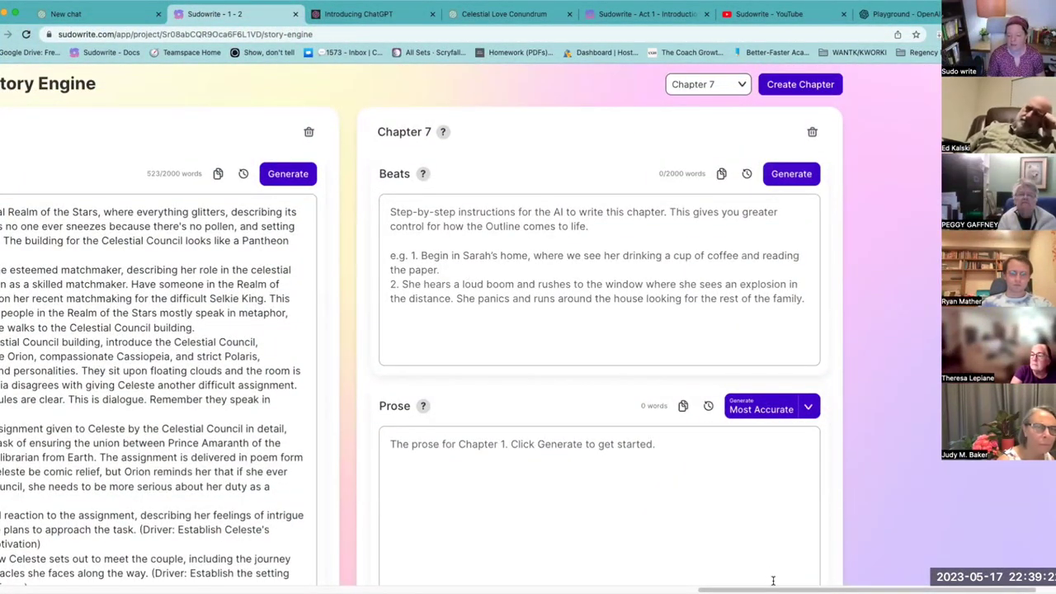
- Scroll the board left and up so Characters and Outline show from the top
left_click_drag(773, 589, 353, 575)
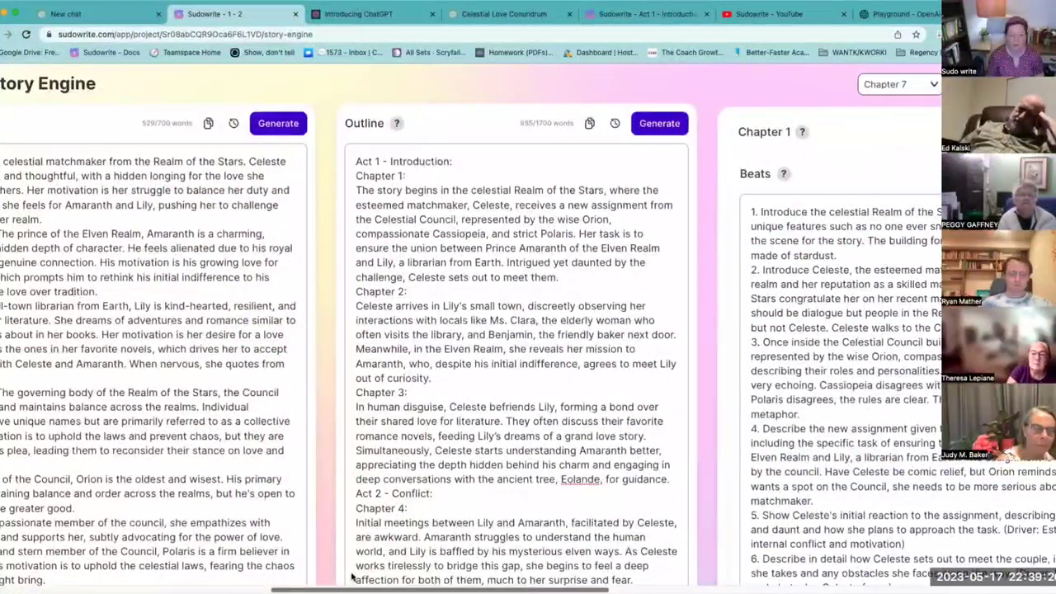
scroll(371, 491, "down", 7)
scroll(373, 491, "down", 2)
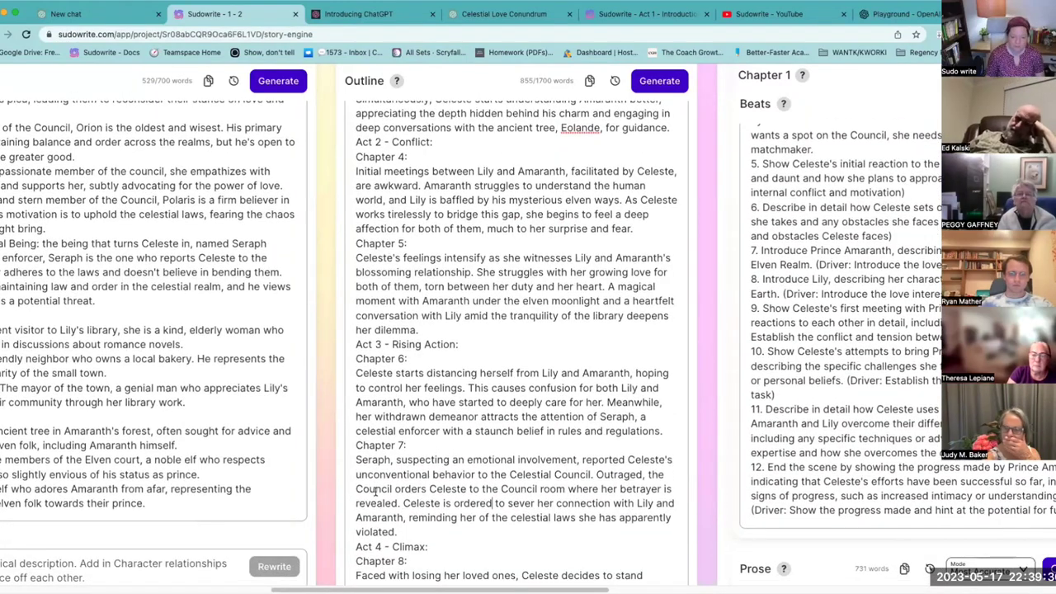
scroll(376, 491, "up", 1)
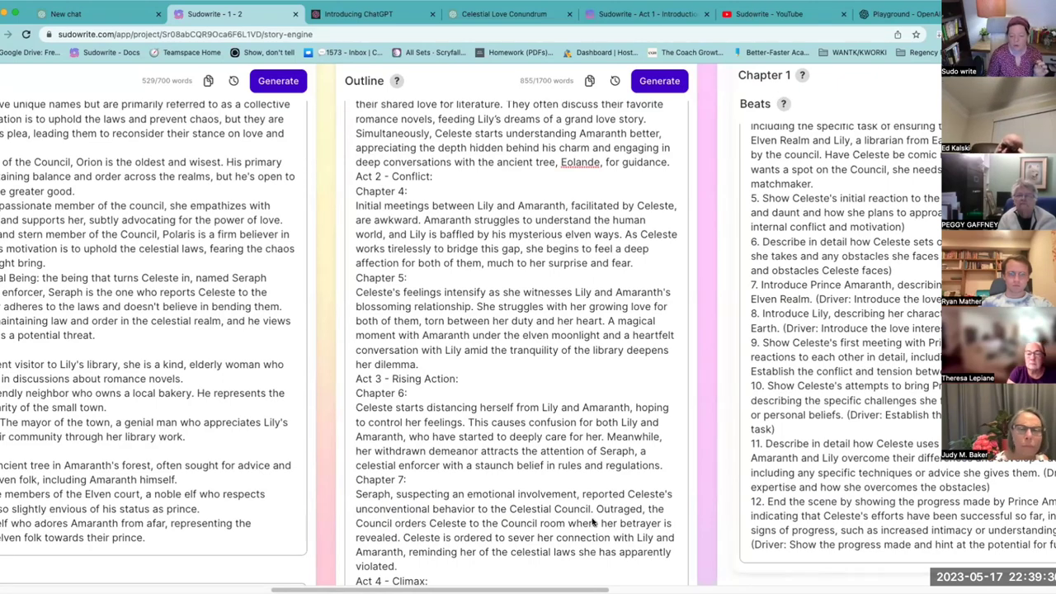
left_click_drag(587, 589, 515, 589)
scroll(443, 478, "up", 10)
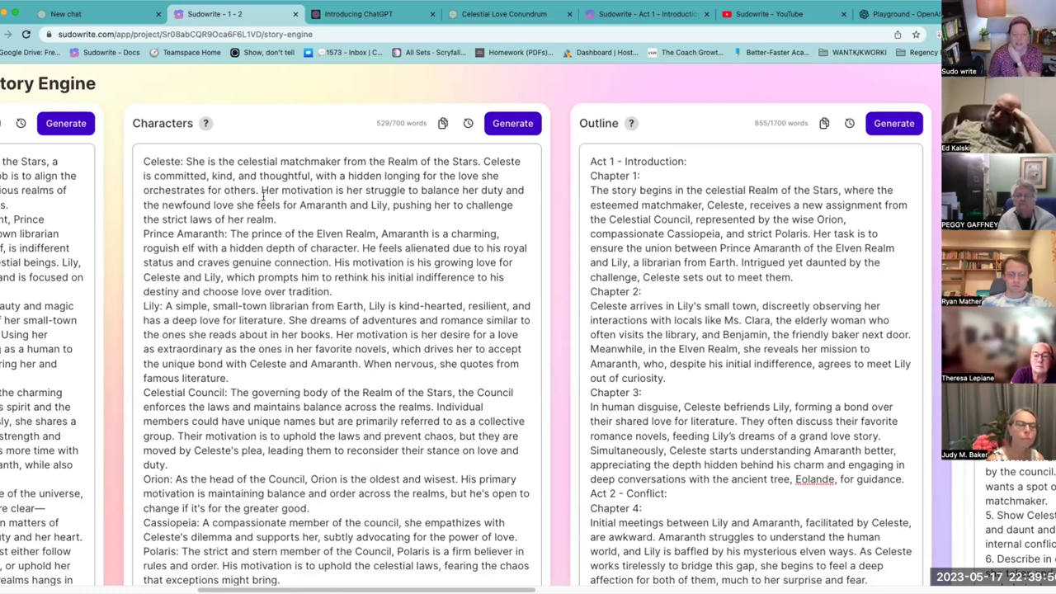
- Replace Celeste's hidden-longing phrase with her love for the pair and moods swinging from love to despair
left_click_drag(255, 190, 348, 169)
type("love for the ")
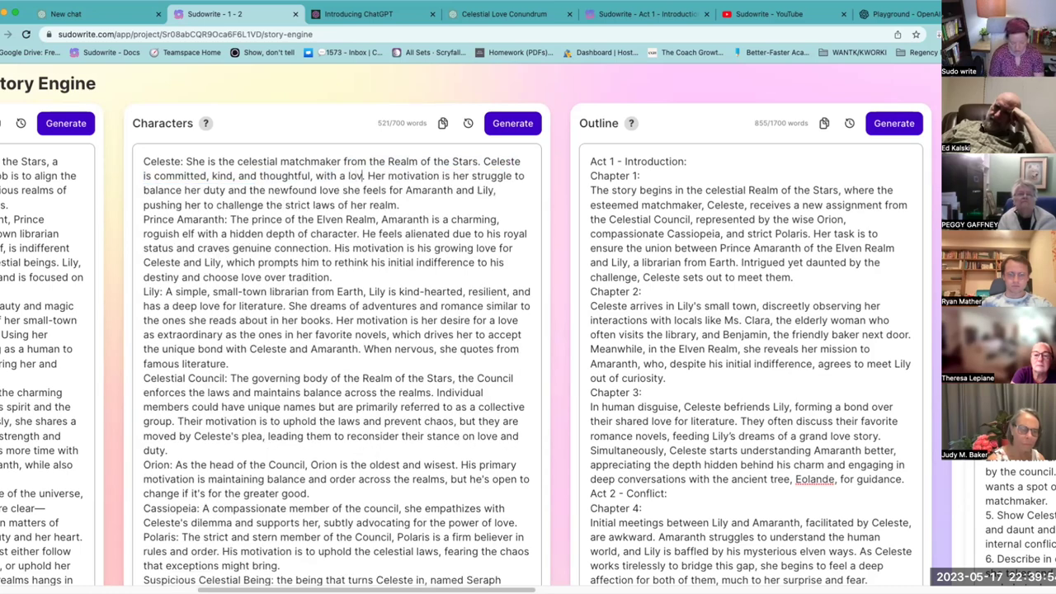
type("two people she is s")
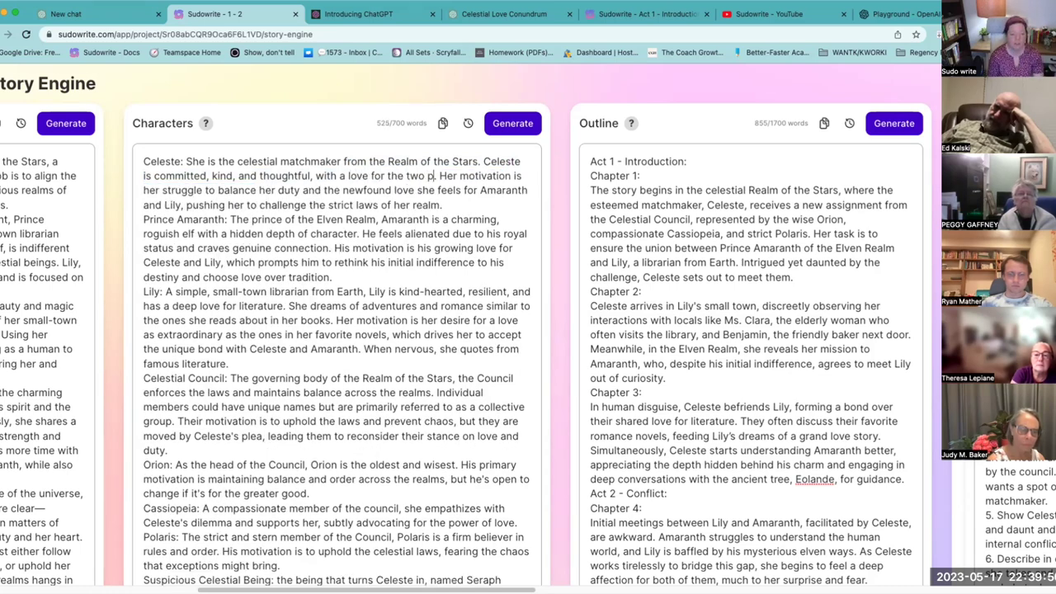
type("upo")
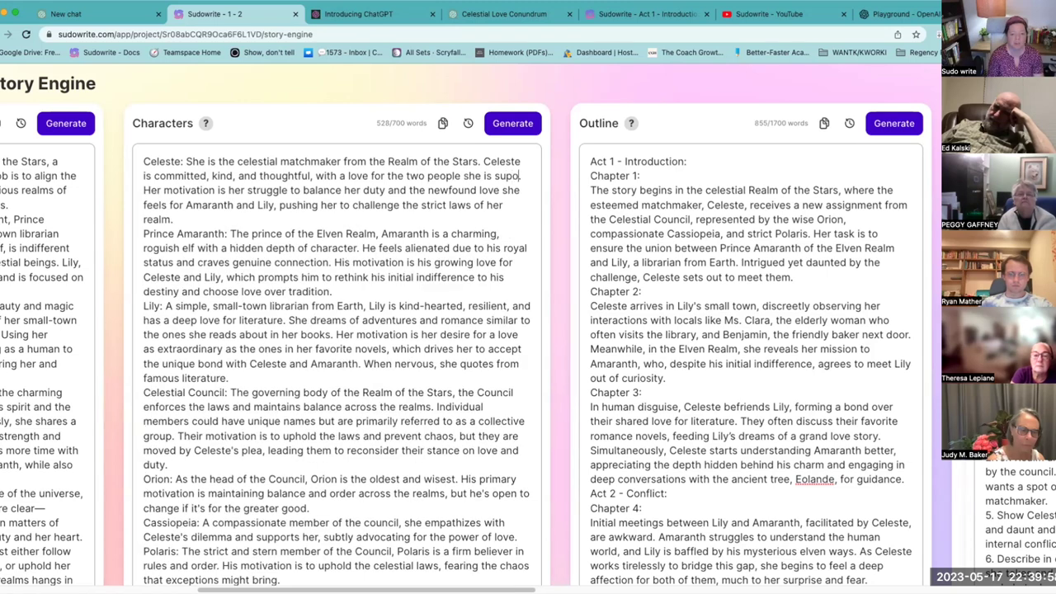
type("posed to mat")
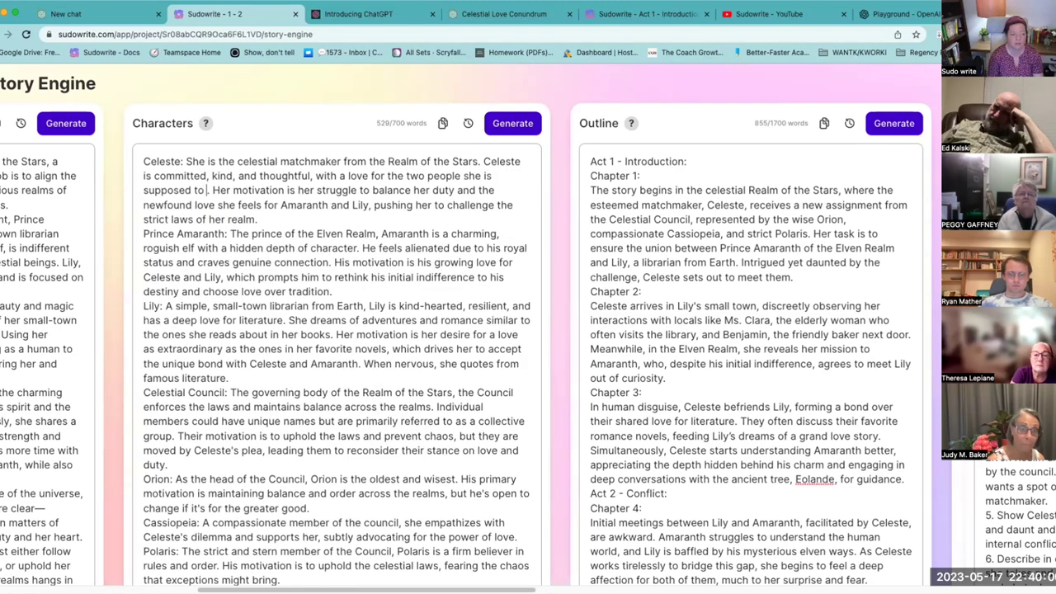
type("chmake")
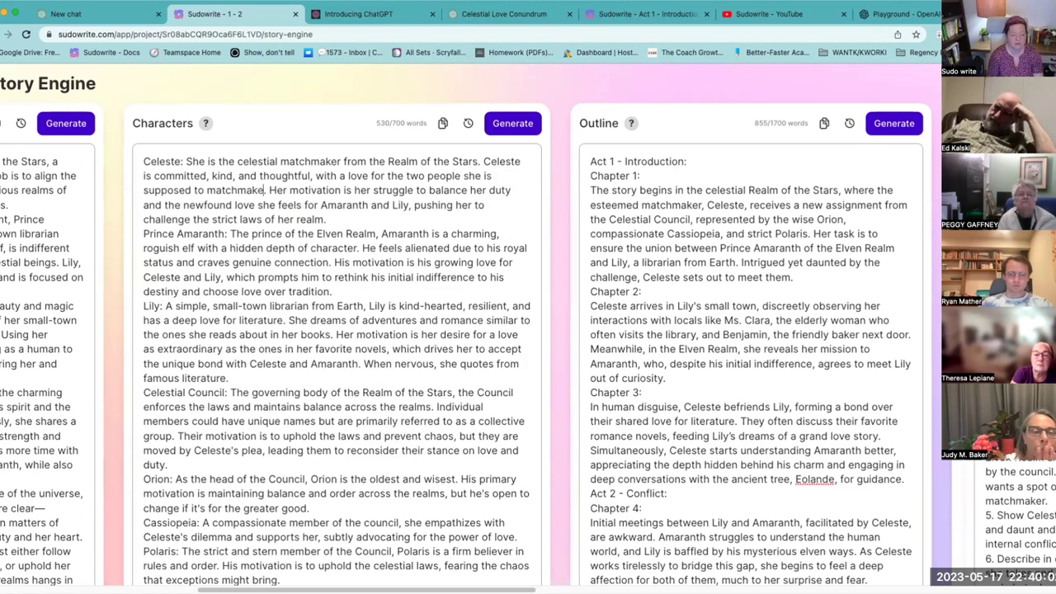
type(" She")
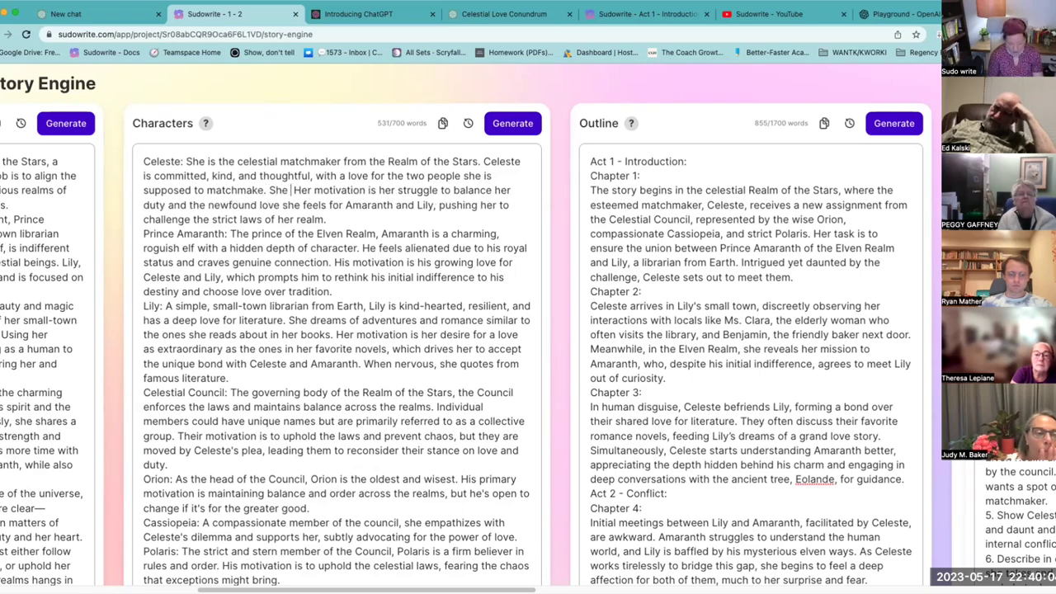
key("BackSpace")
key("BackSpace")
key("BackSpace")
key("BackSpace")
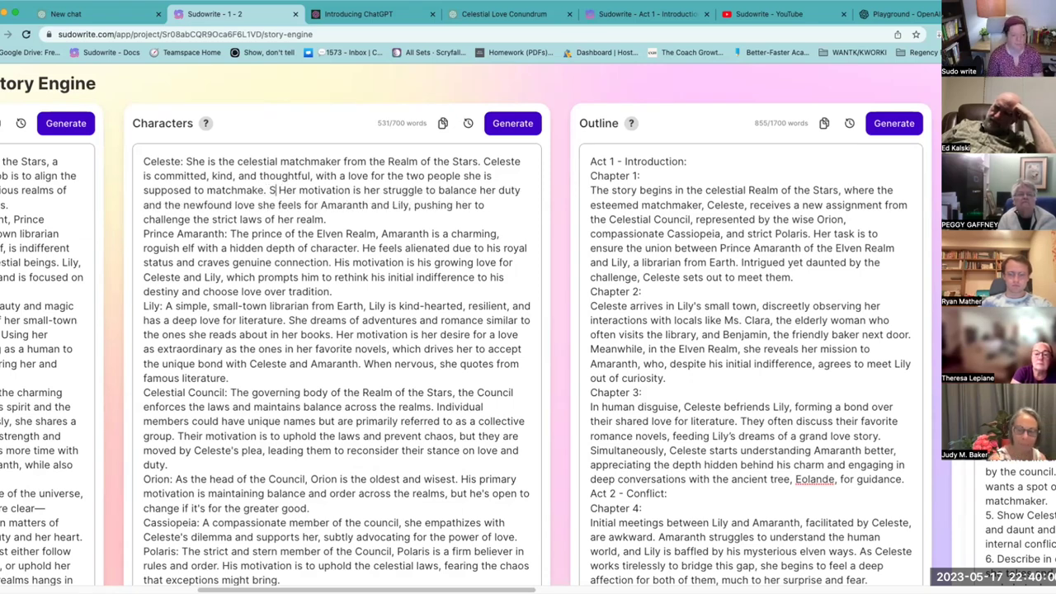
type("her m")
type("Her moods shi")
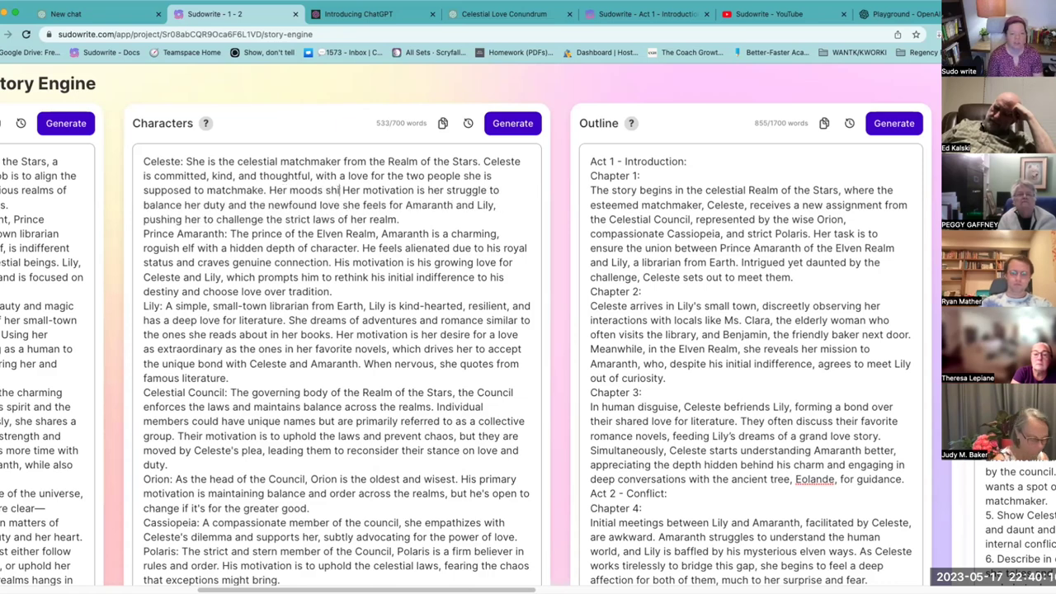
type("ft wildly because on")
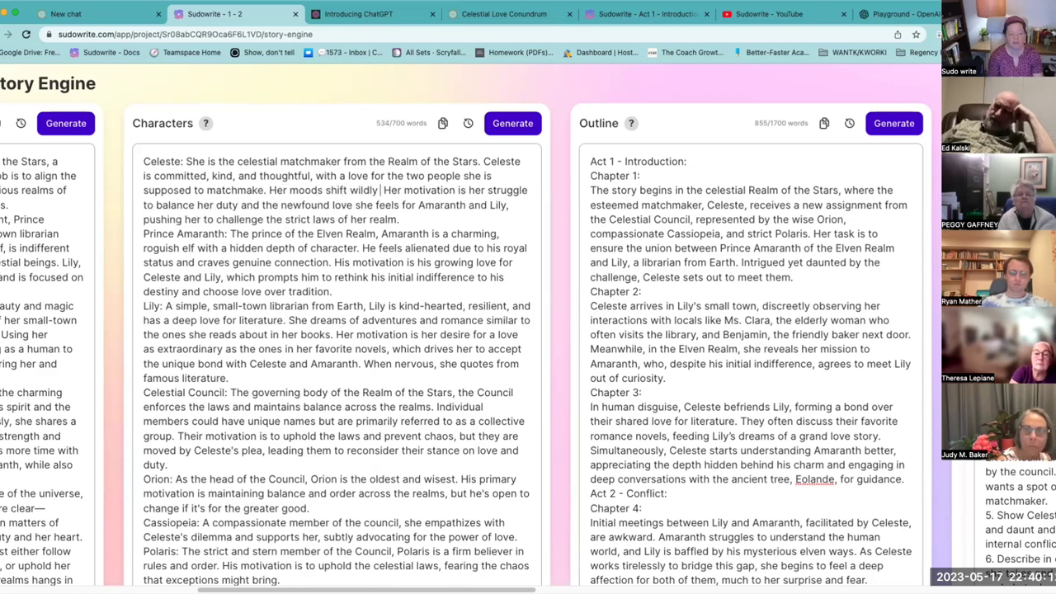
type("e moment")
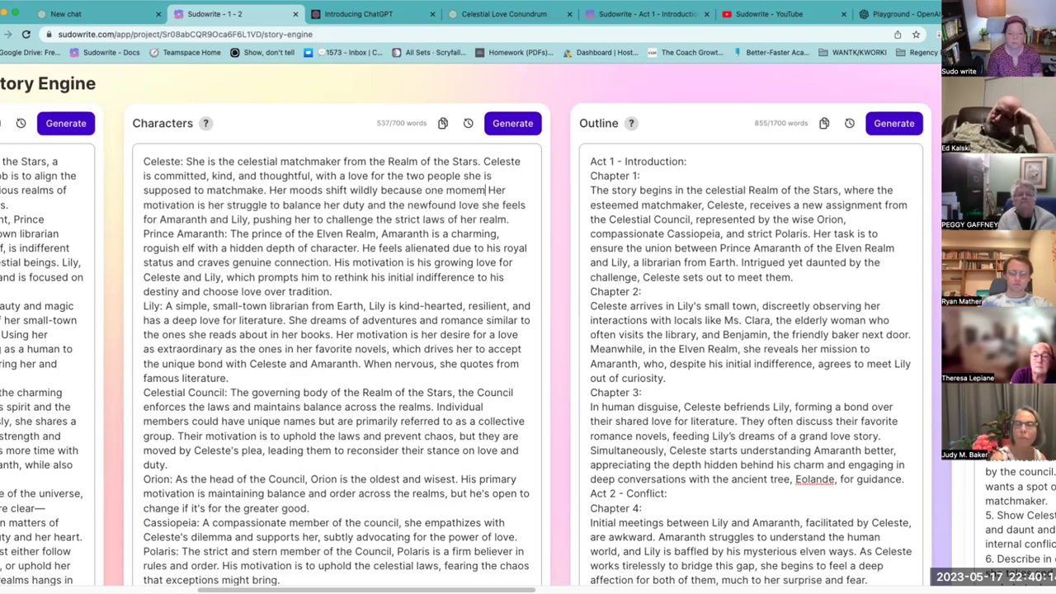
type(" she's")
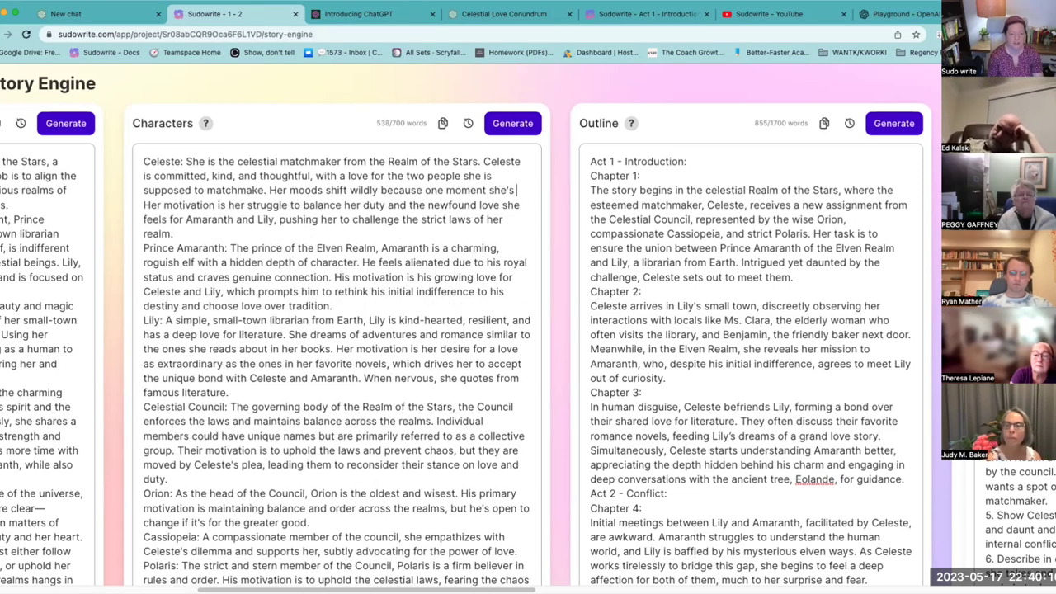
type(" in love with")
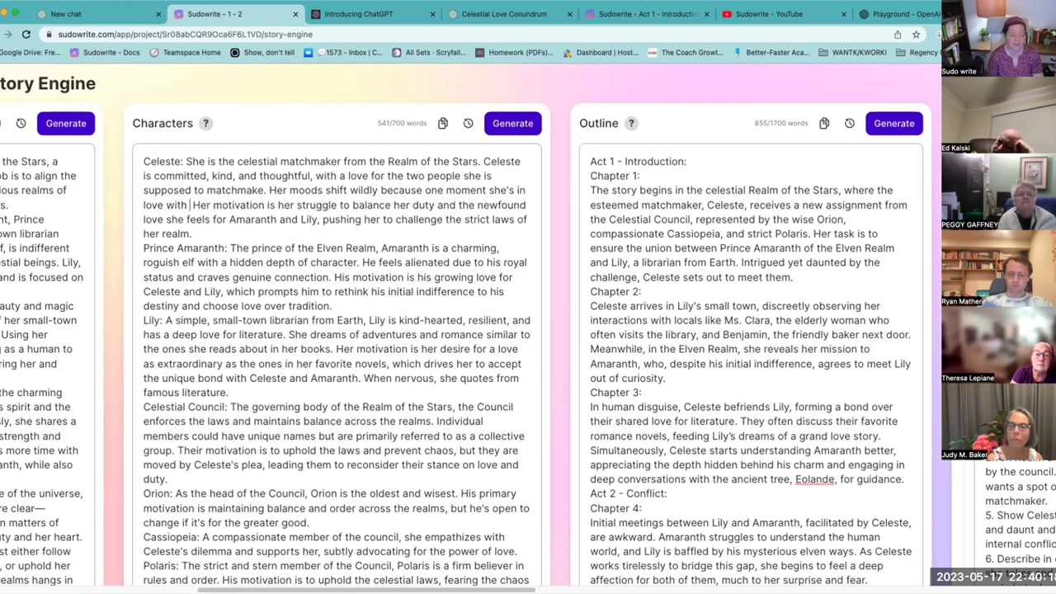
key("BackSpace")
key("BackSpace")
key("BackSpace")
key("BackSpace")
key("BackSpace")
type("and the nex")
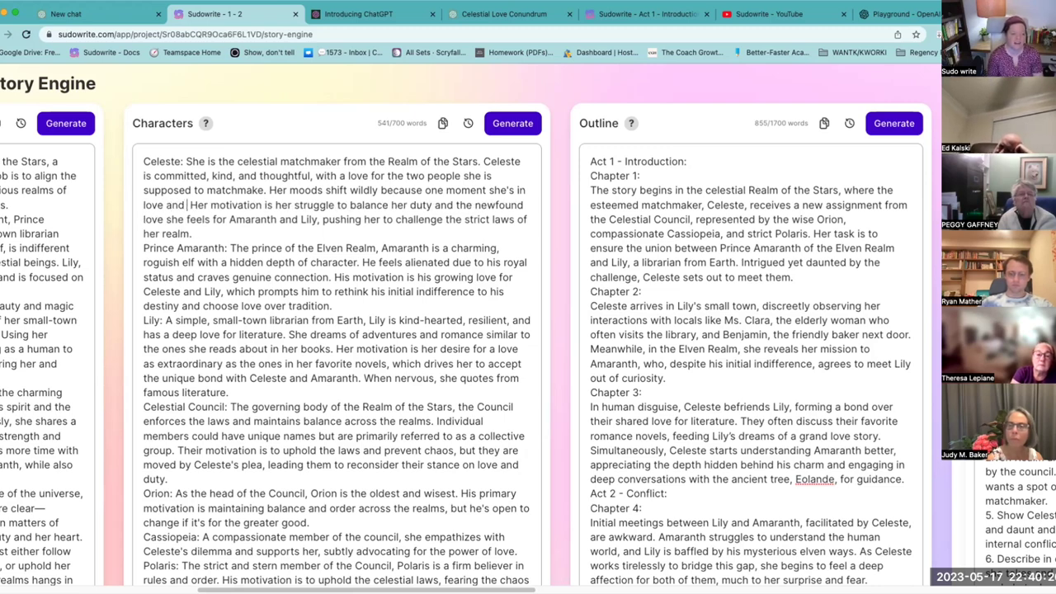
type("t, despar")
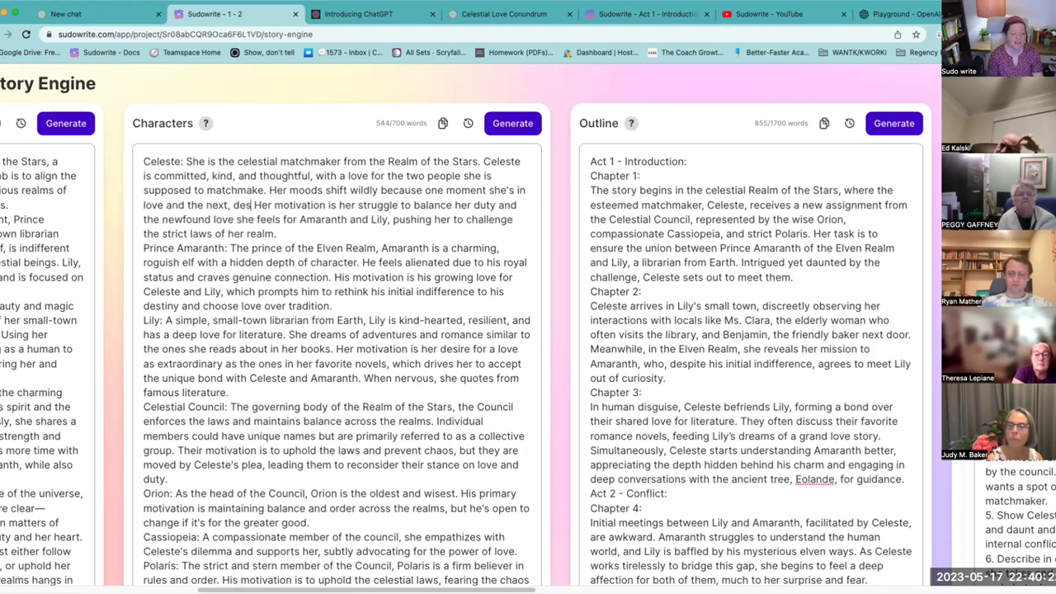
key("BackSpace")
type("ir, because")
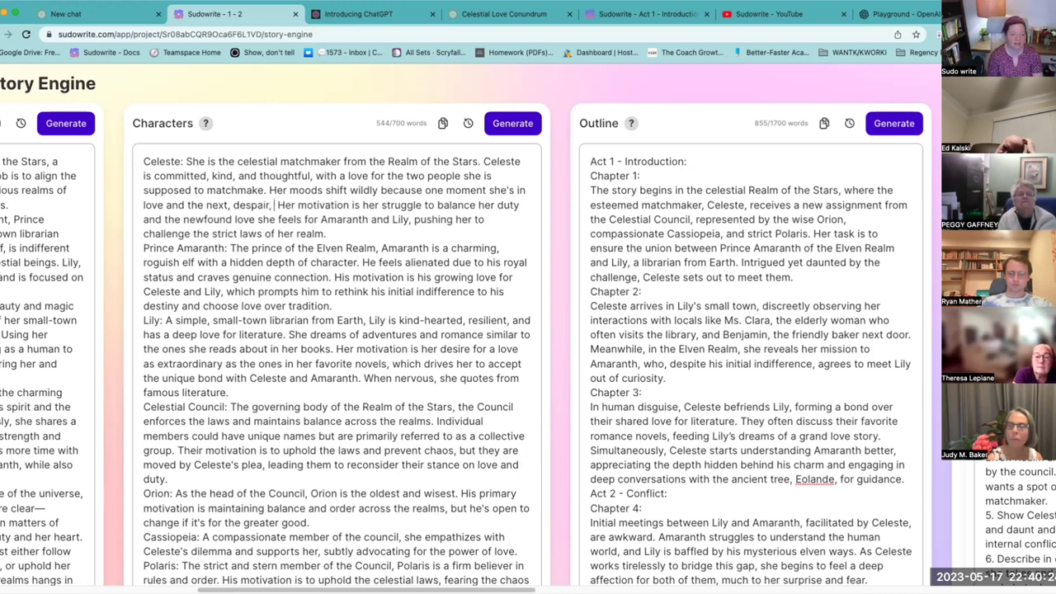
type(" she doens")
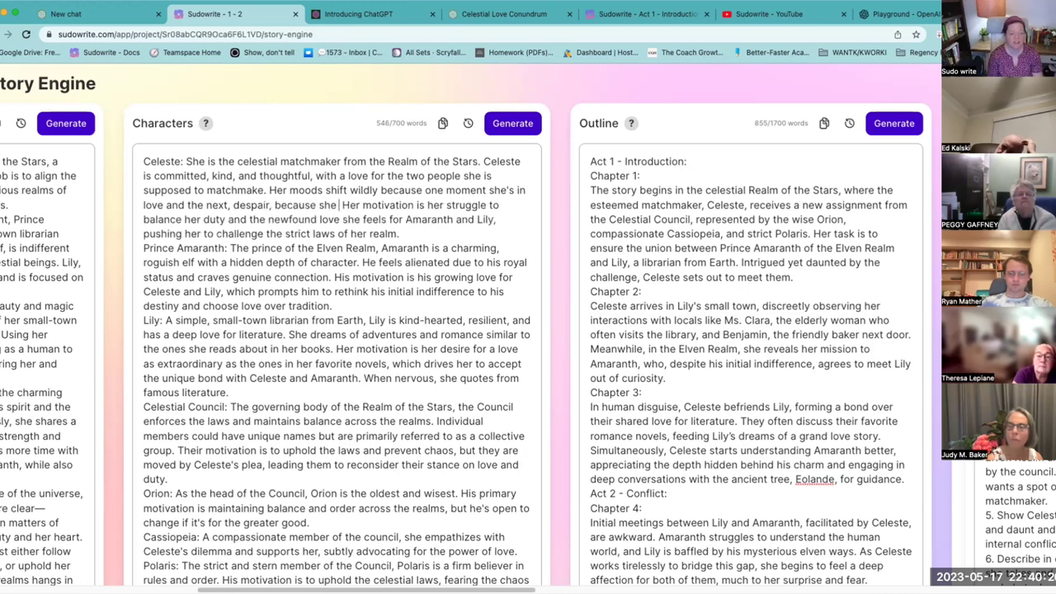
key("BackSpace")
key("BackSpace")
key("BackSpace")
key("BackSpace")
key("BackSpace")
type("believe")
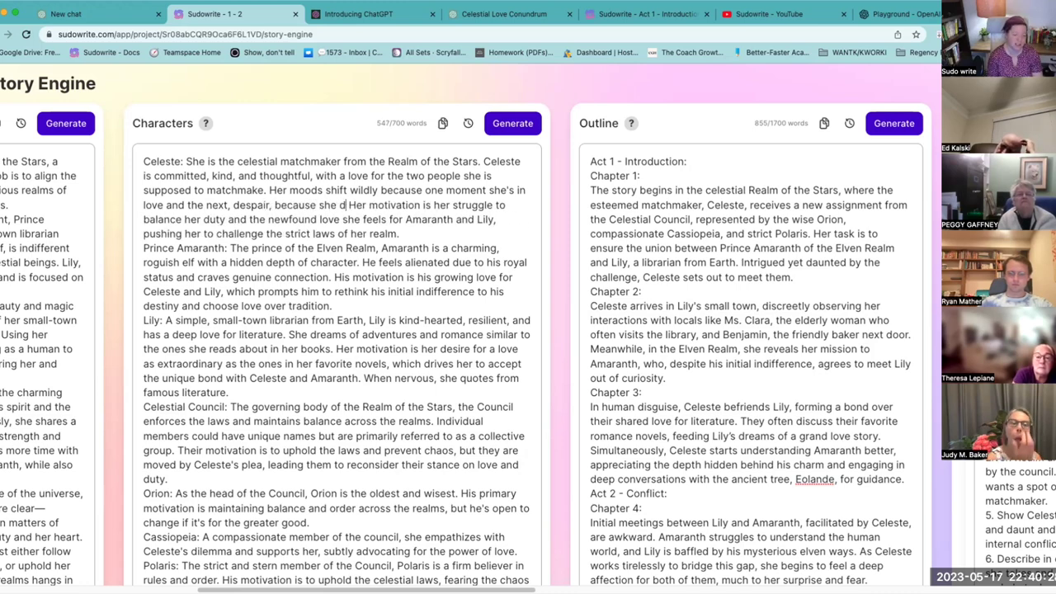
type("s she has to giv")
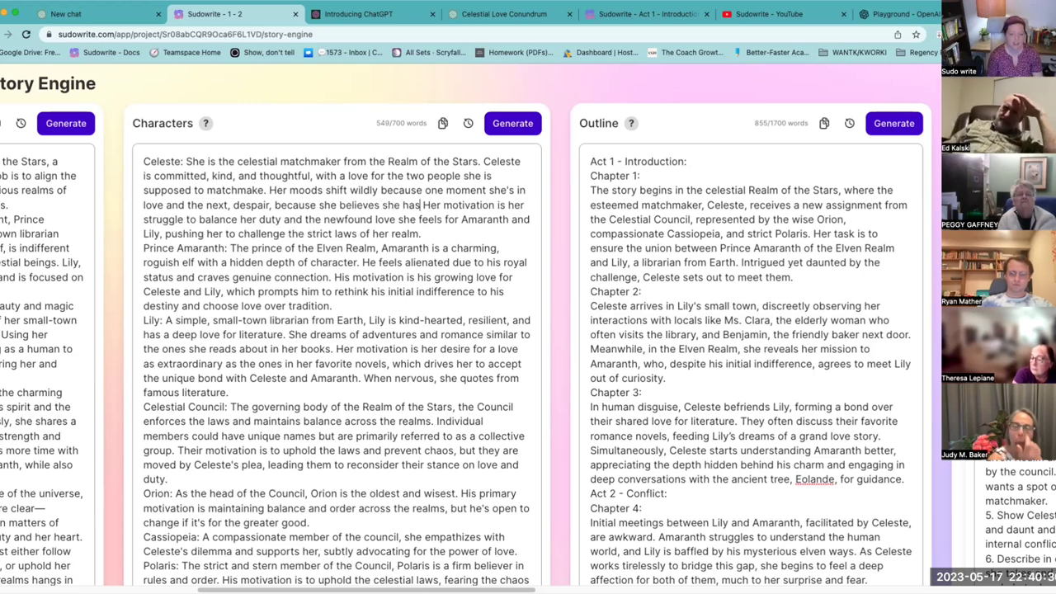
type("e them up to keep")
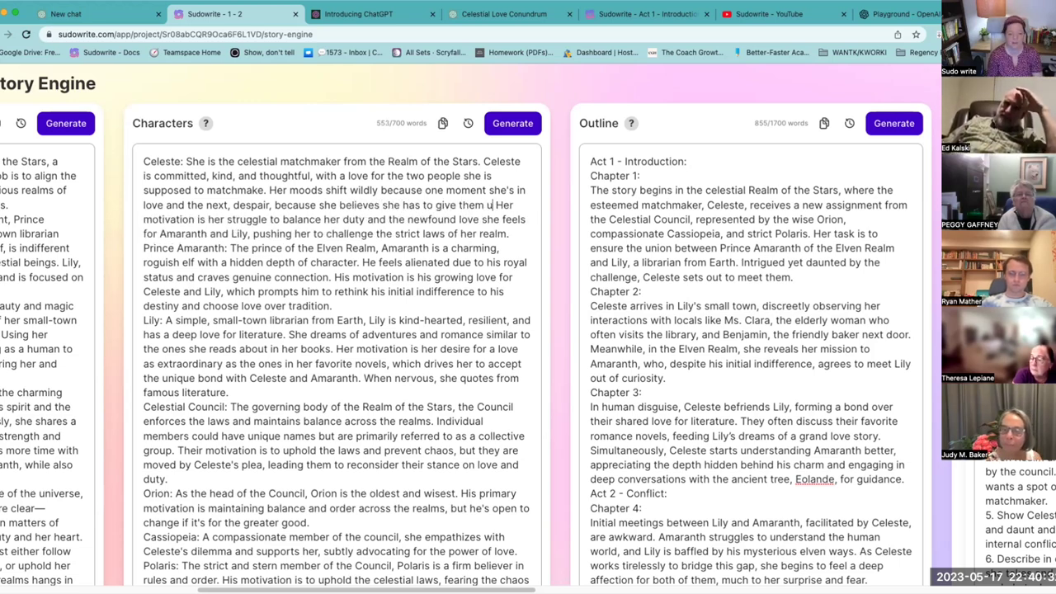
type(" with")
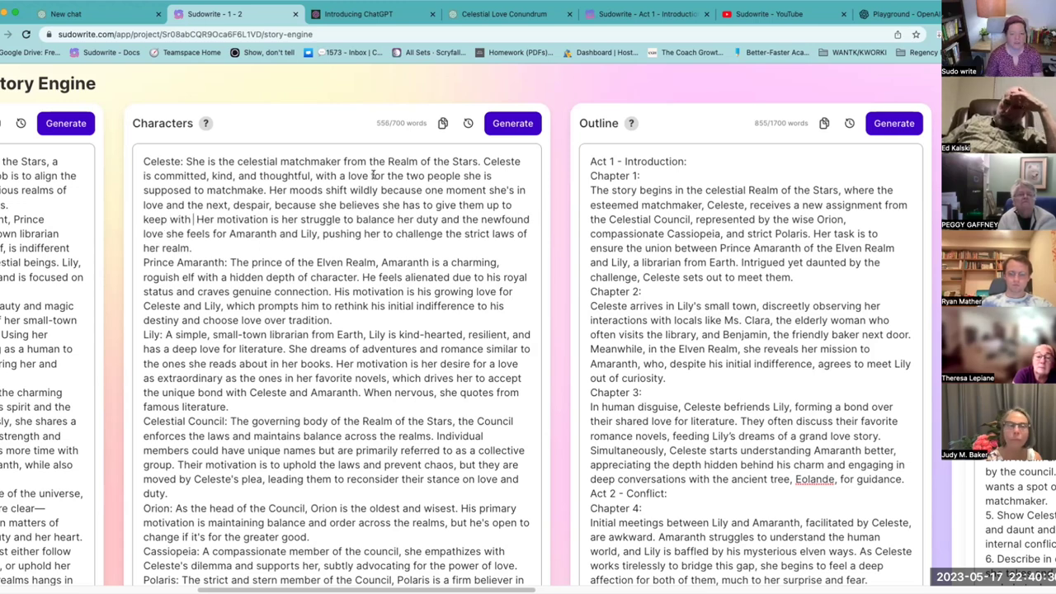
- Delete the old motivation sentence and remove the extra space before 'the strict laws'
left_click_drag(443, 234, 196, 220)
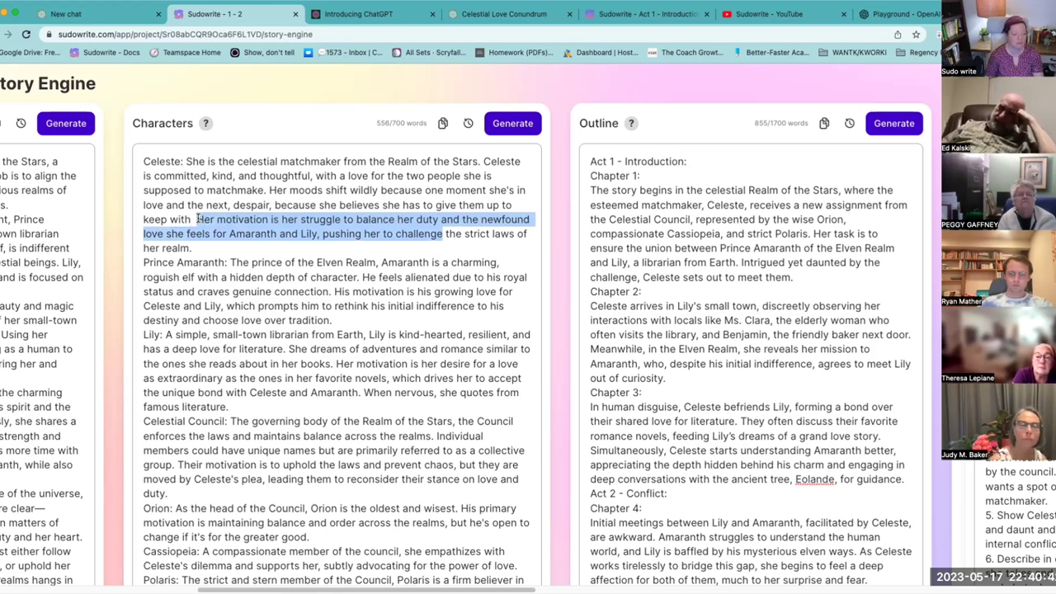
key("BackSpace")
key("BackSpace")
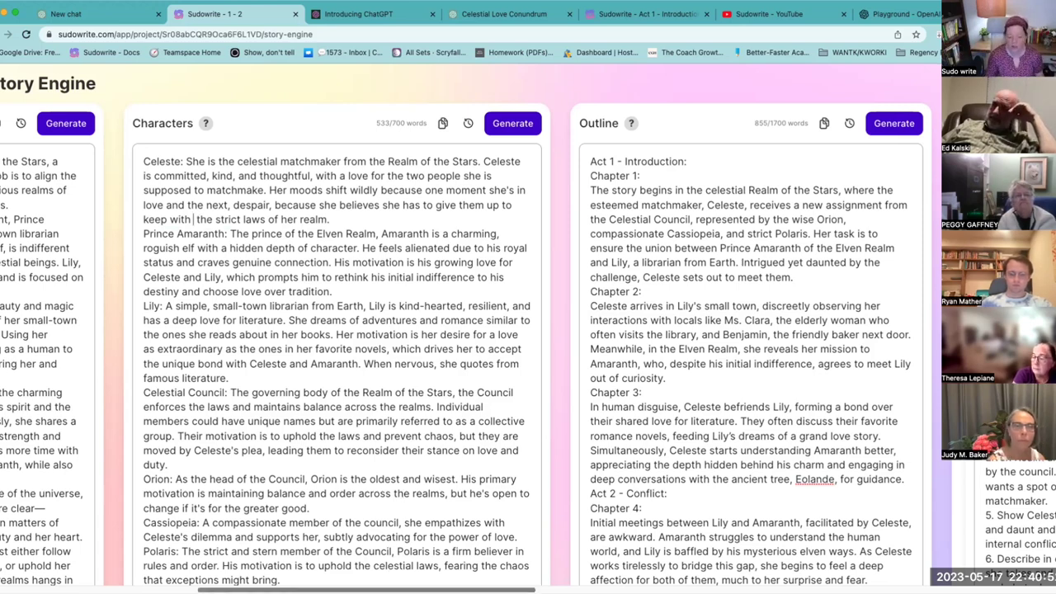
scroll(528, 344, "right", 1)
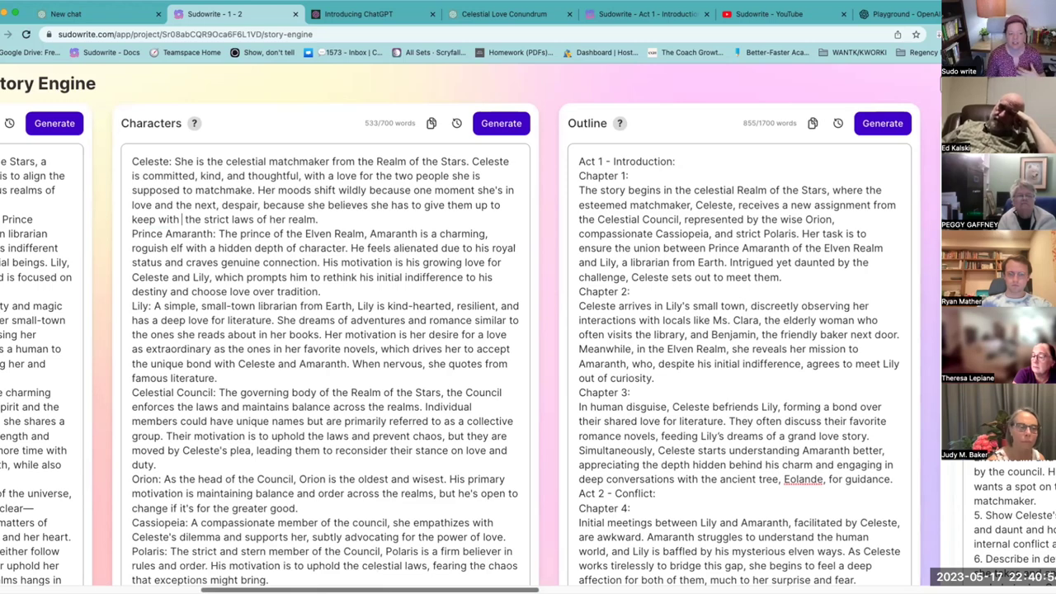
key("Delete")
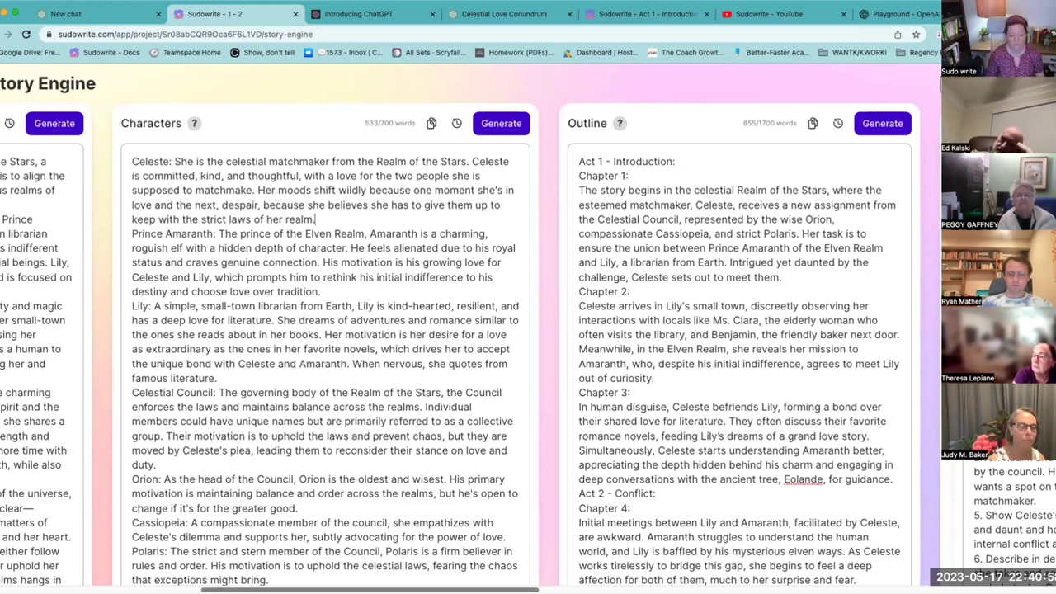
- Scroll to the Chapter 7 panel and generate its beats
scroll(349, 217, "right", 10)
scroll(528, 344, "right", 15)
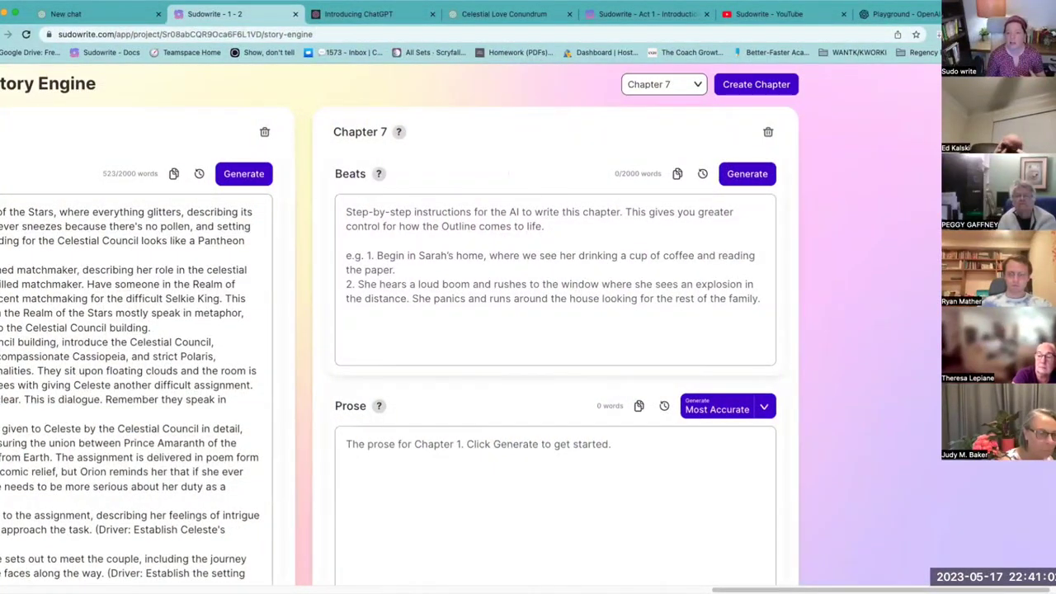
left_click(742, 174)
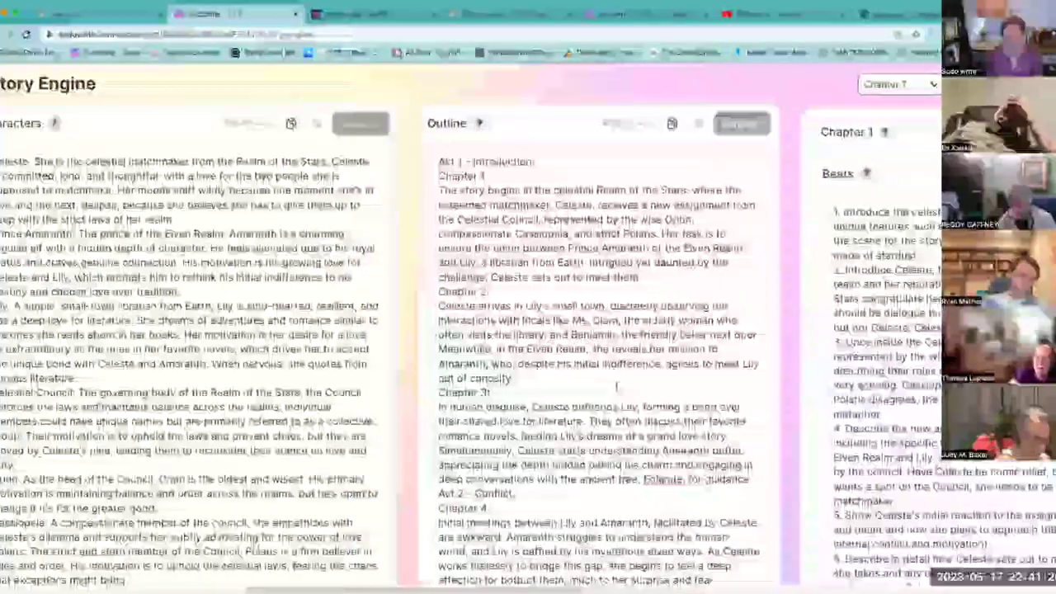
scroll(656, 427, "down", 5)
scroll(656, 426, "down", 3)
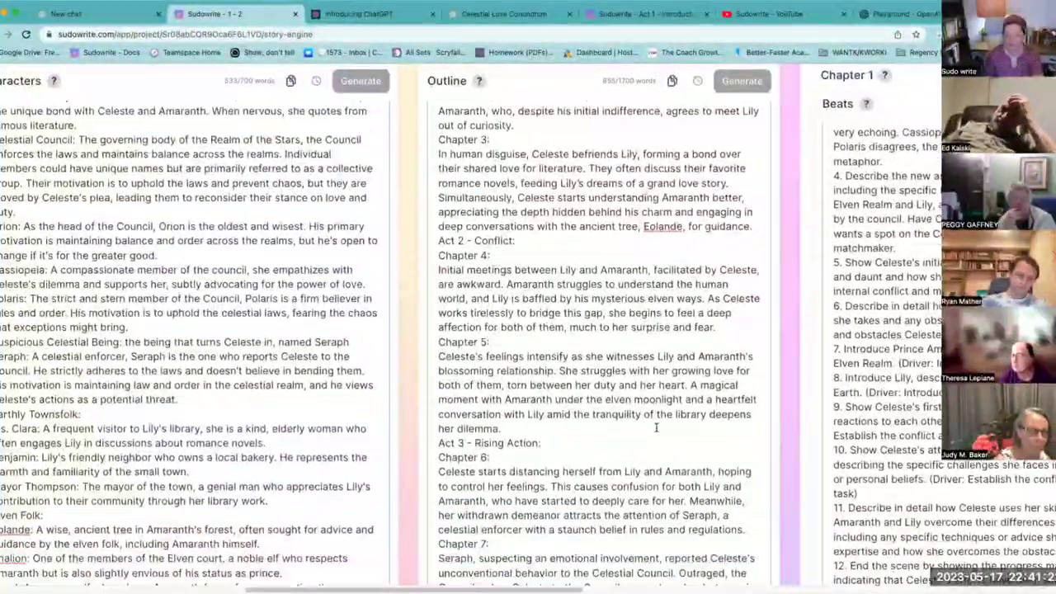
scroll(656, 426, "down", 1)
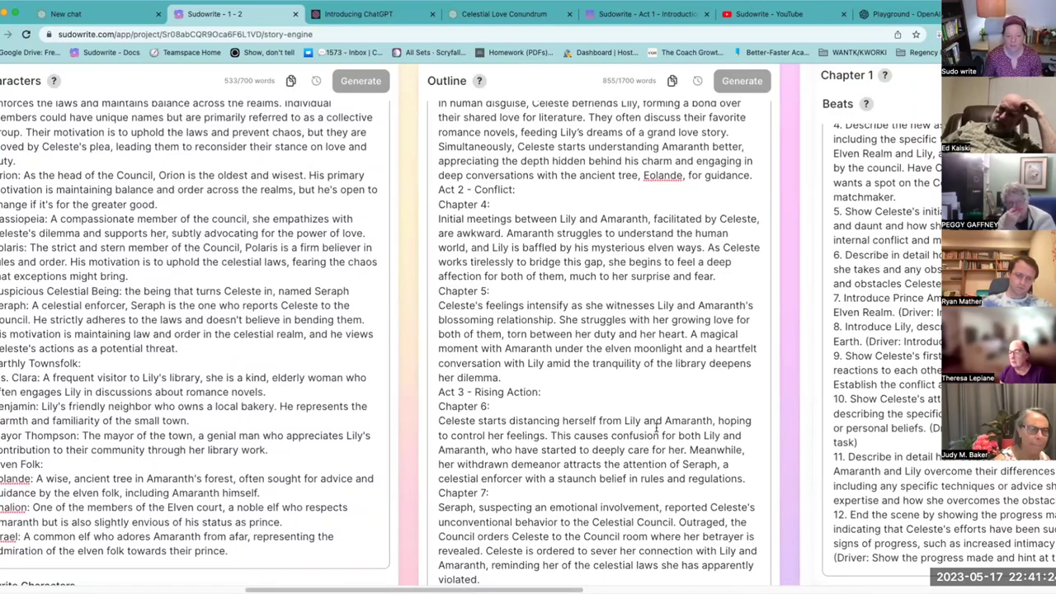
scroll(621, 332, "down", 4)
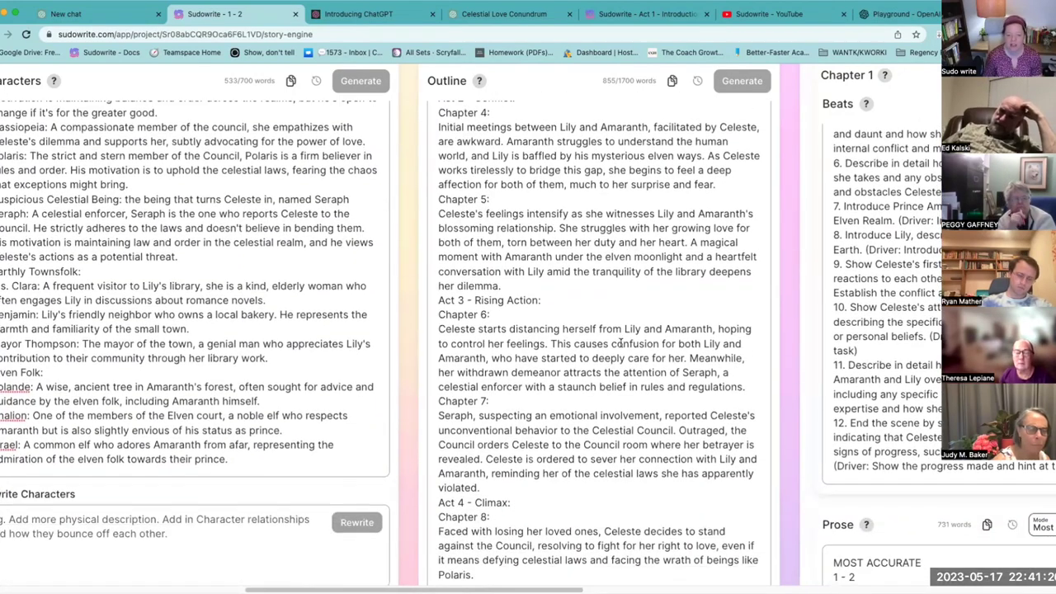
scroll(621, 342, "down", 1)
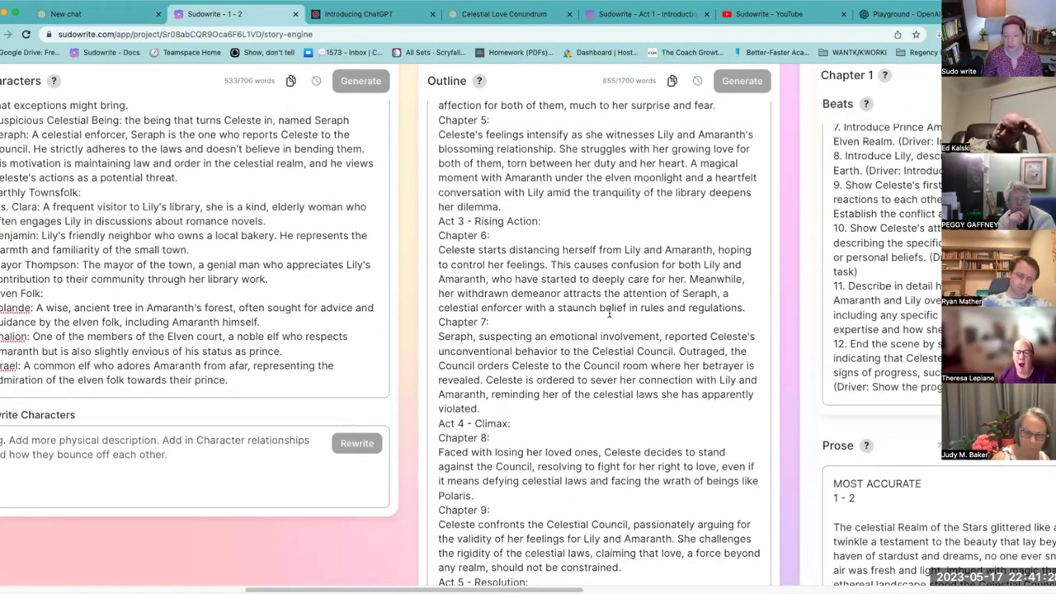
scroll(610, 313, "down", 3)
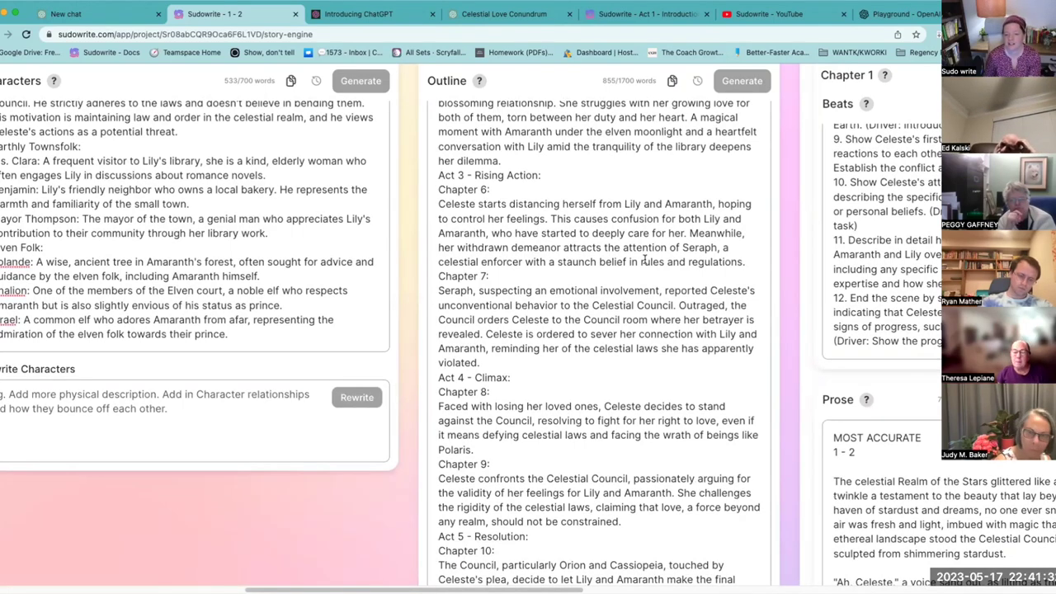
scroll(644, 369, "down", 8)
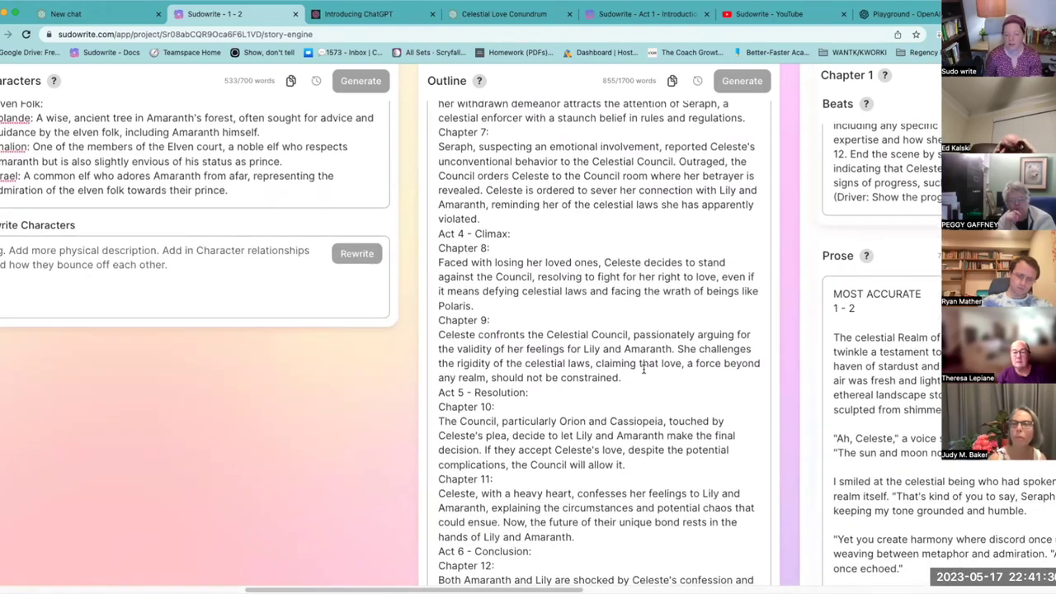
scroll(642, 368, "down", 2)
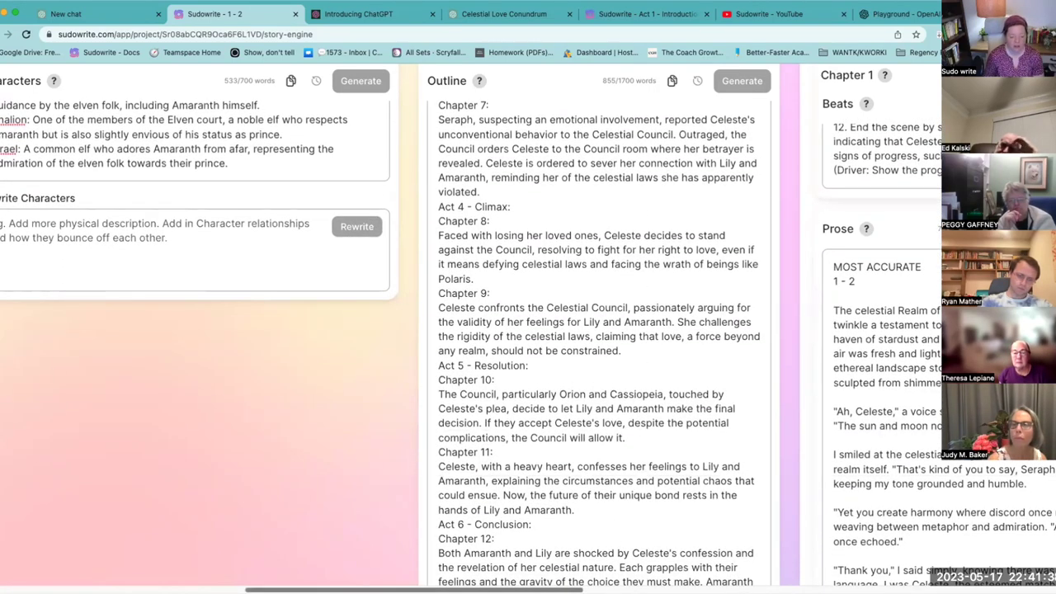
scroll(642, 368, "right", 10)
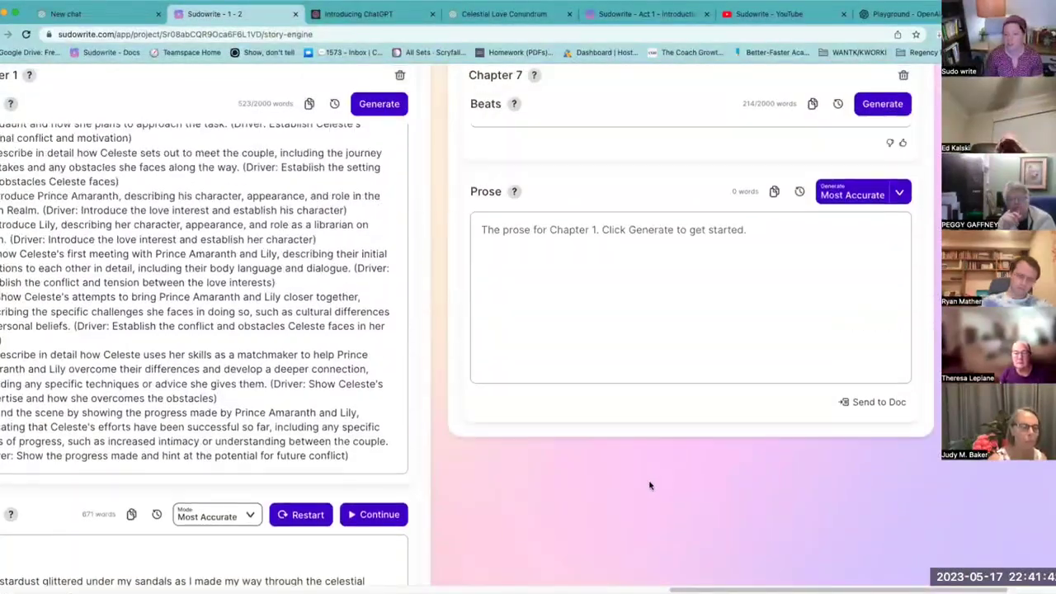
scroll(649, 485, "up", 5)
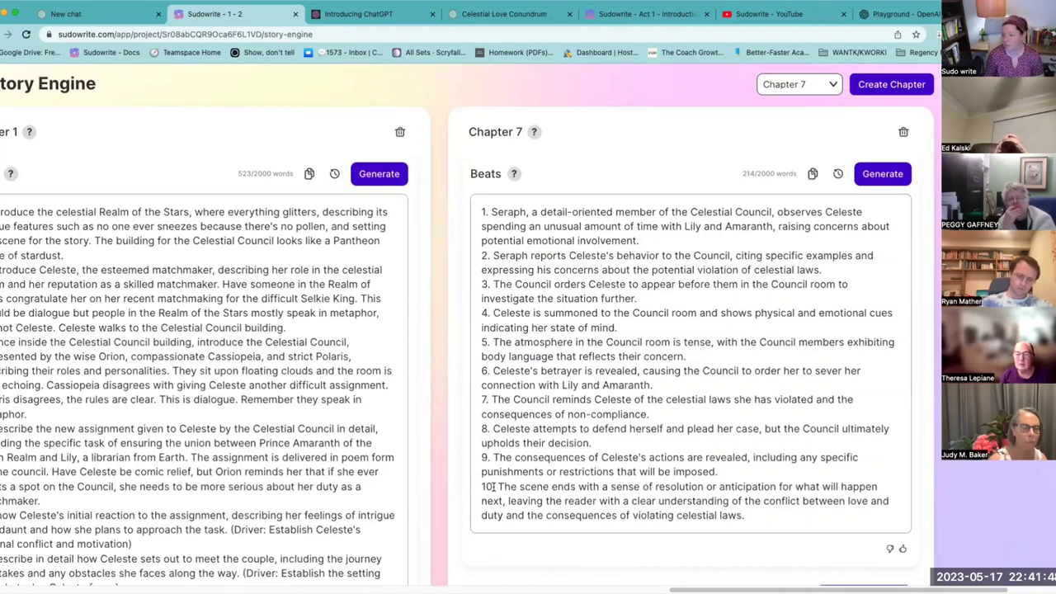
scroll(619, 522, "left", 3)
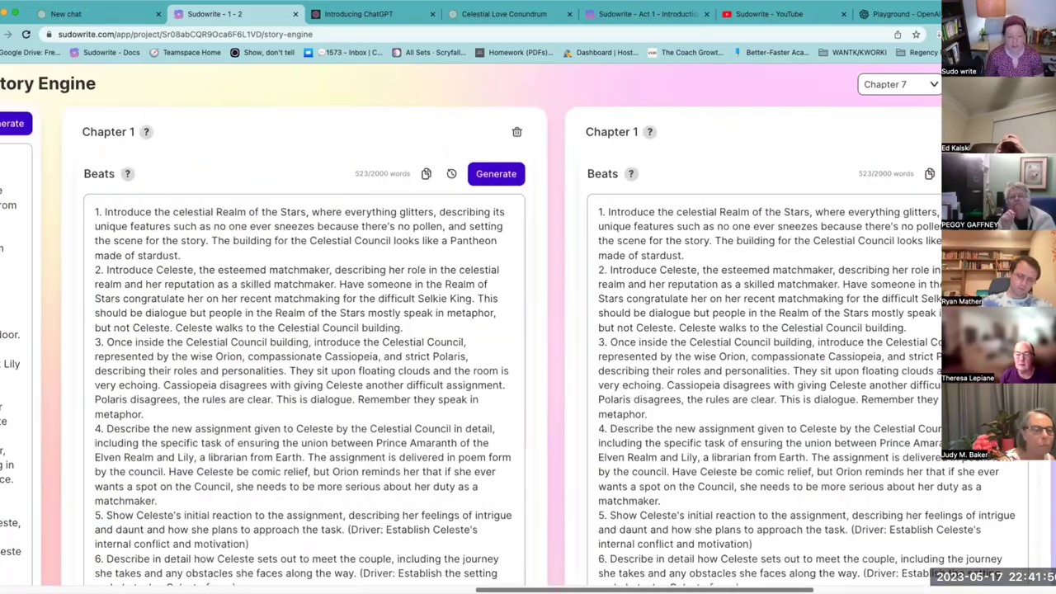
scroll(619, 523, "down", 5)
scroll(619, 523, "down", 3)
scroll(611, 545, "up", 10)
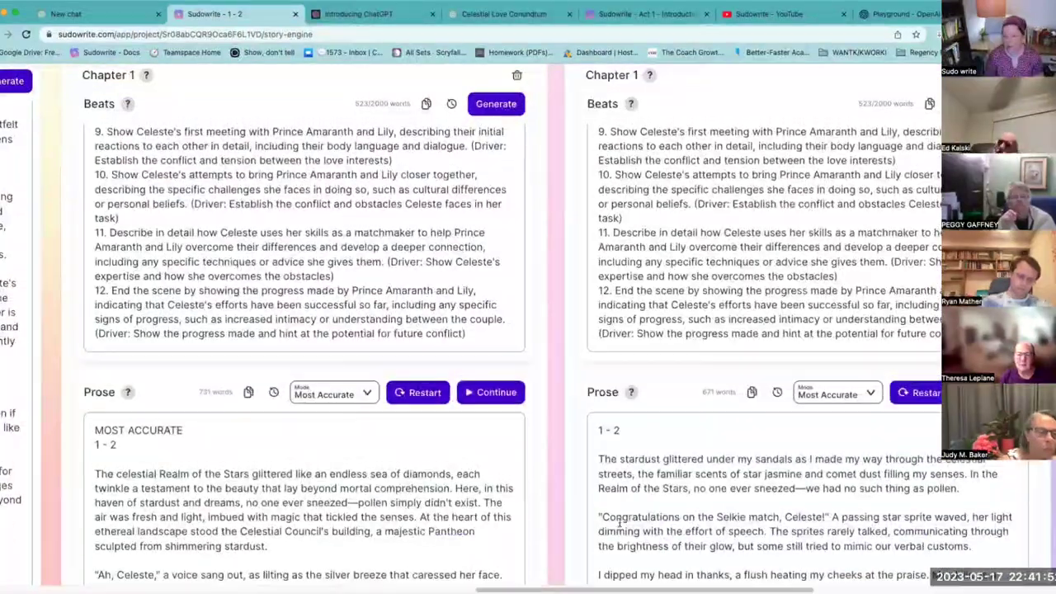
- Scroll the Story Engine board right to reveal Chapter 7's generated Beats box
scroll(602, 575, "right", 5)
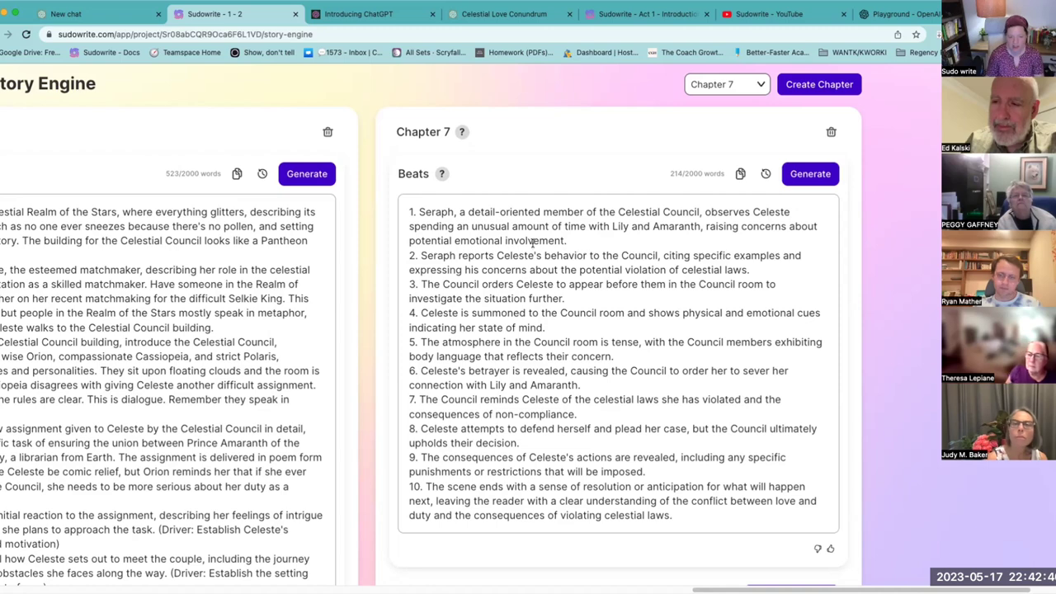
- Delete the Seraph-observing-Celeste beat and renumber the remaining beats 1, 2 and 3
left_click_drag(567, 241, 357, 209)
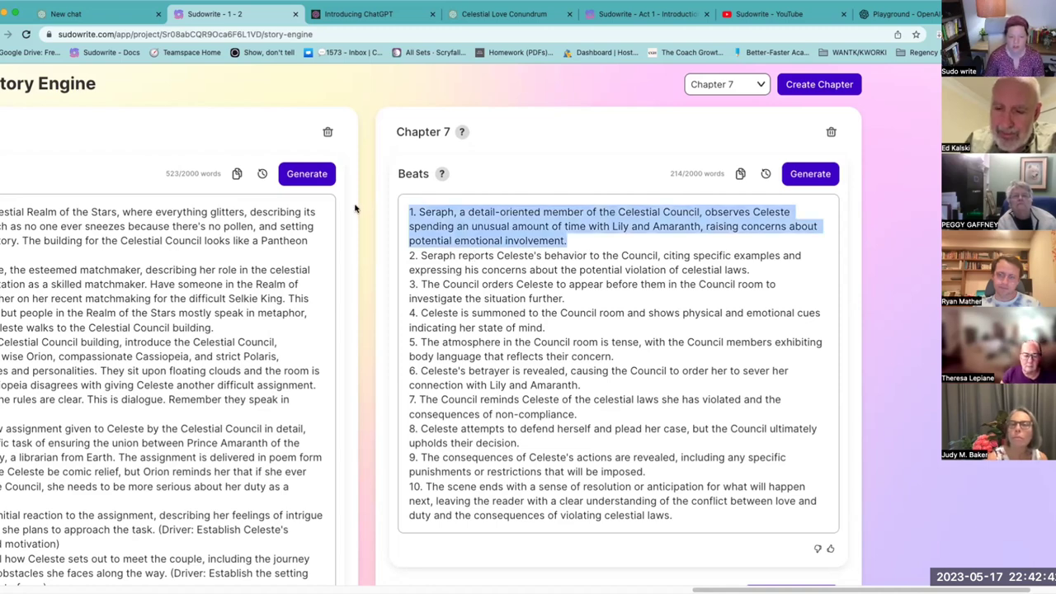
key("BackSpace")
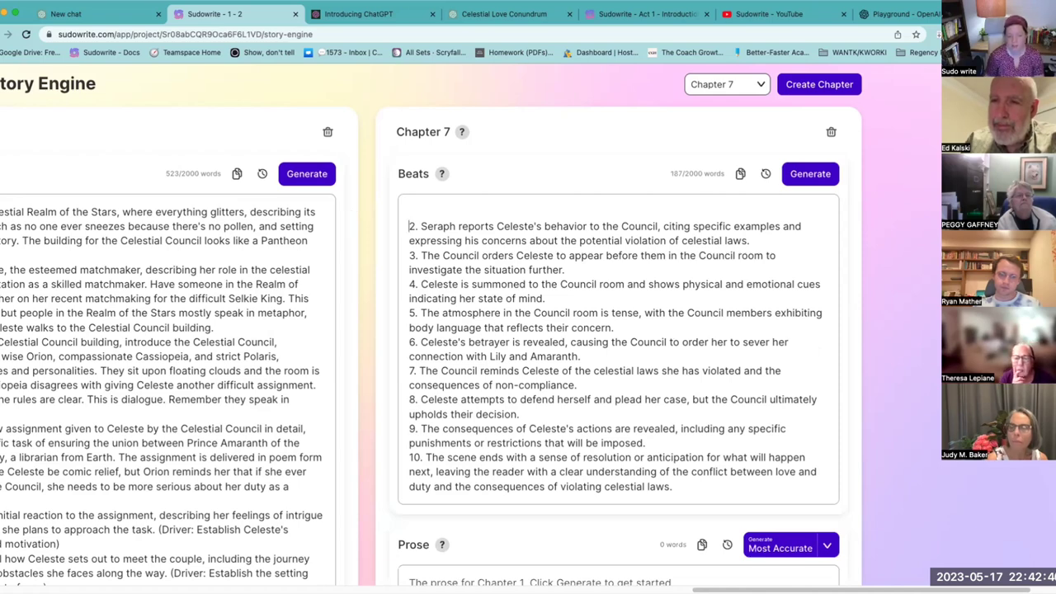
key("BackSpace")
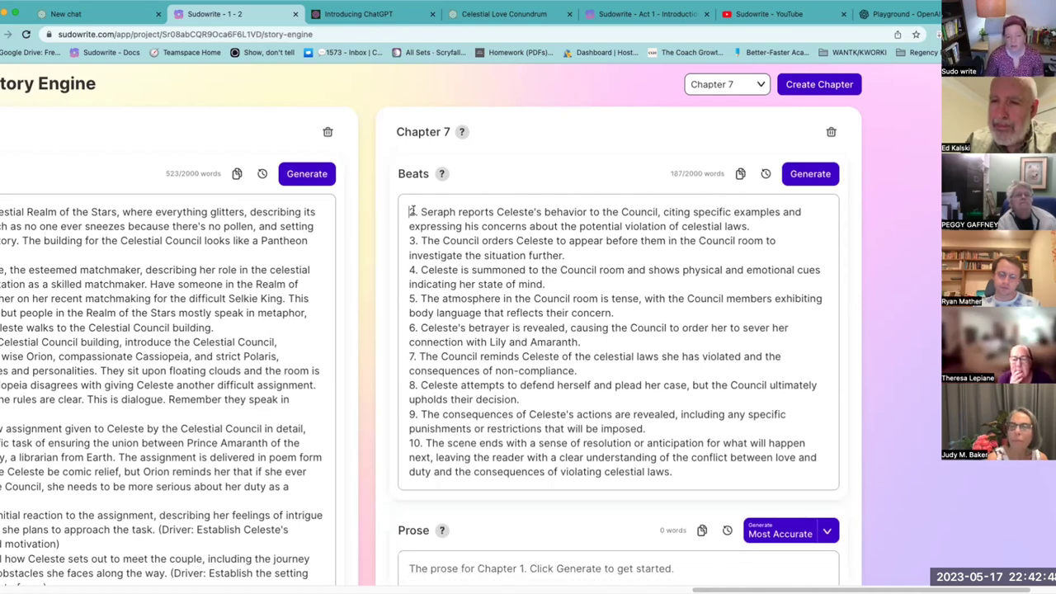
type("1")
double_click(413, 240)
type("2")
double_click(412, 270)
type("3")
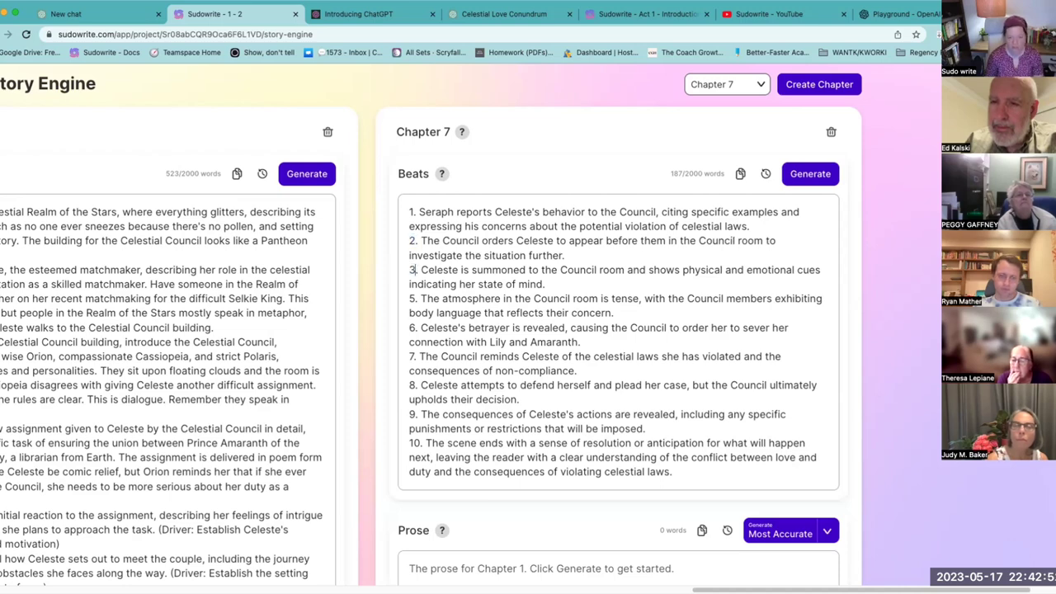
- Reword beat 1 to 'wishes to report on…' and add ', but they' after Council
left_click(458, 213)
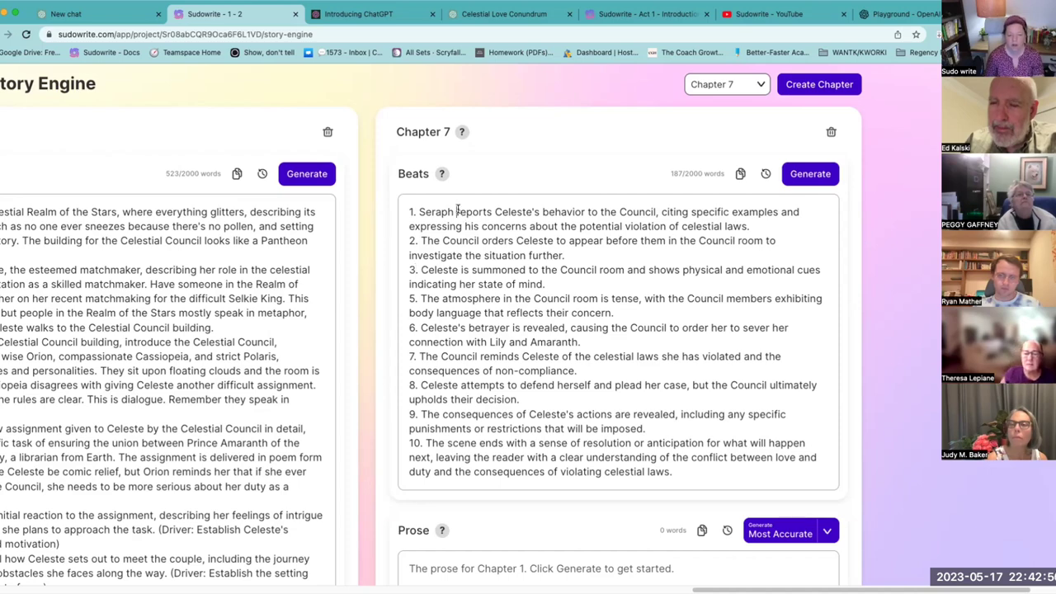
type("wishes to")
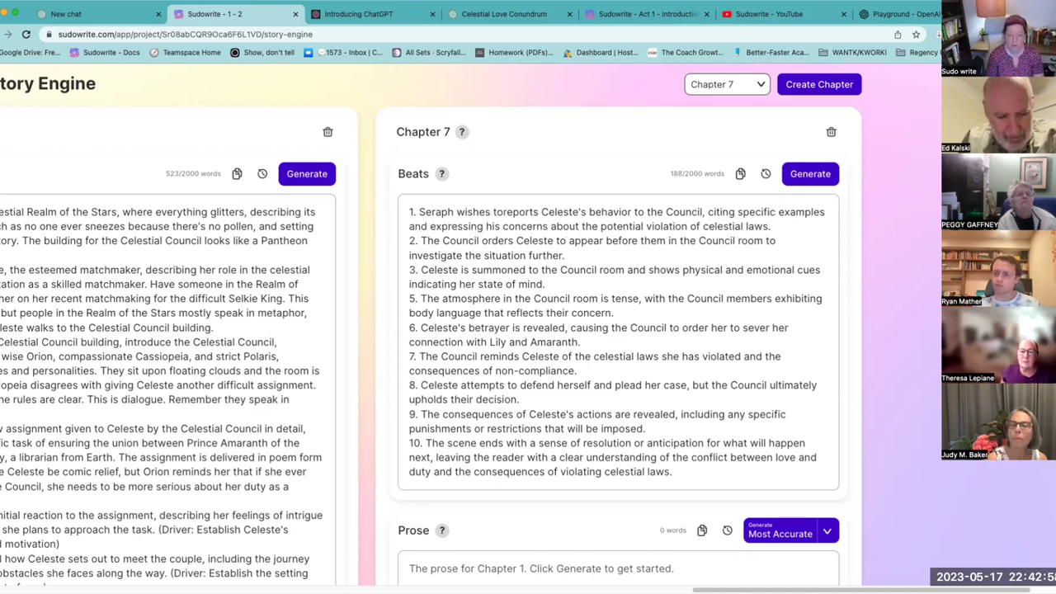
key("Delete")
type("on")
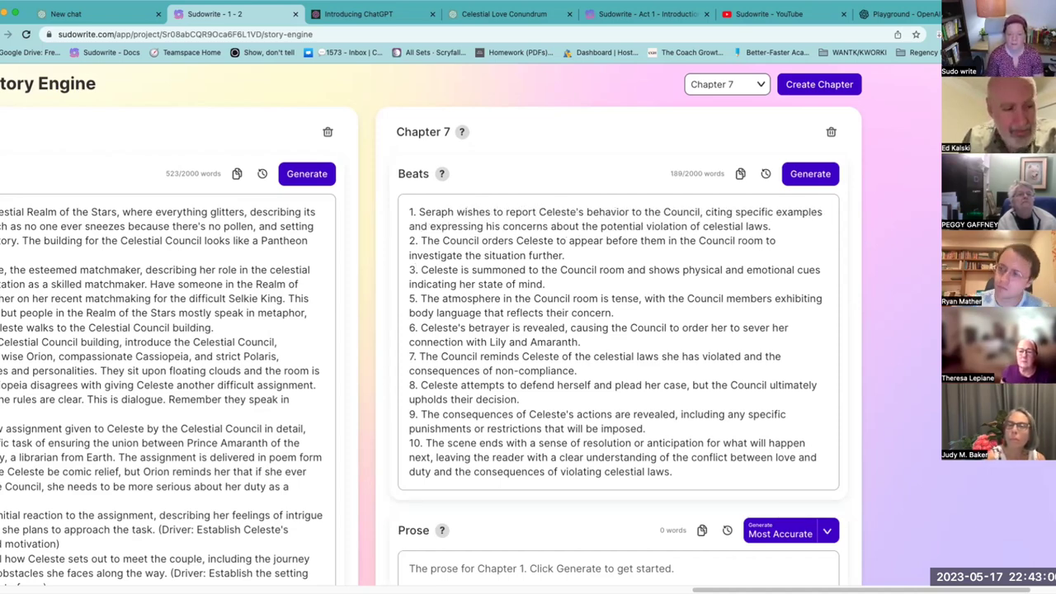
left_click(717, 212)
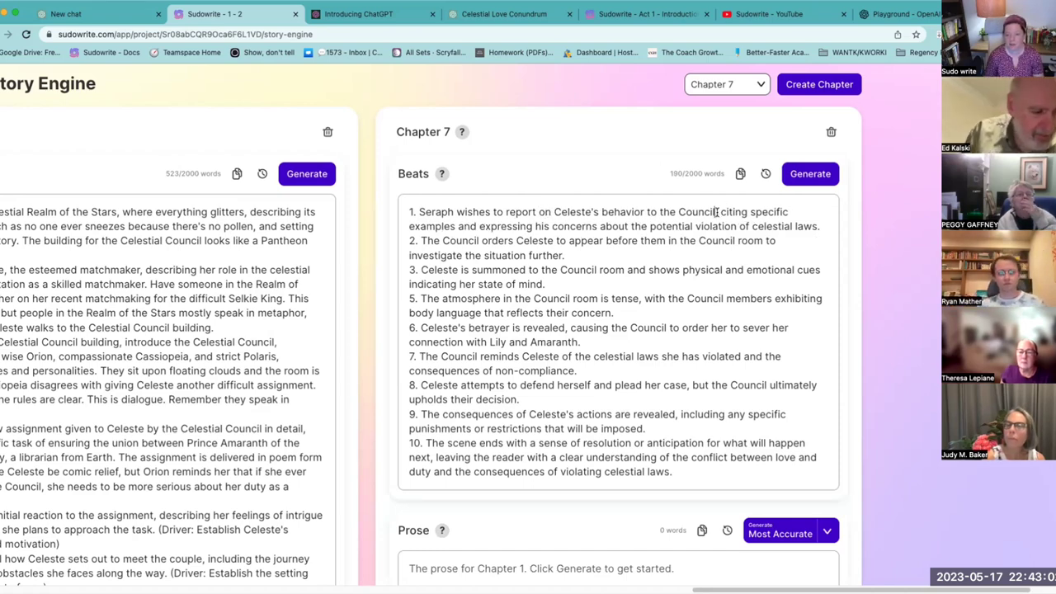
type(", but they")
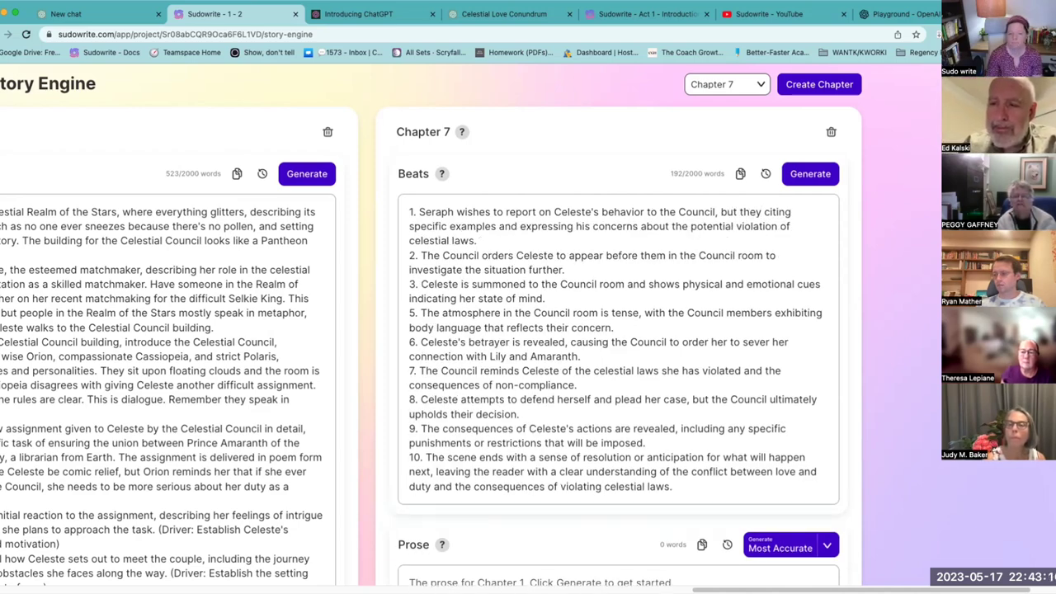
- Replace beat 1 with Celeste wretched over dream replays of Amaranth and Lily, receiving an edict
left_click_drag(479, 243, 421, 213)
key("BackSpace")
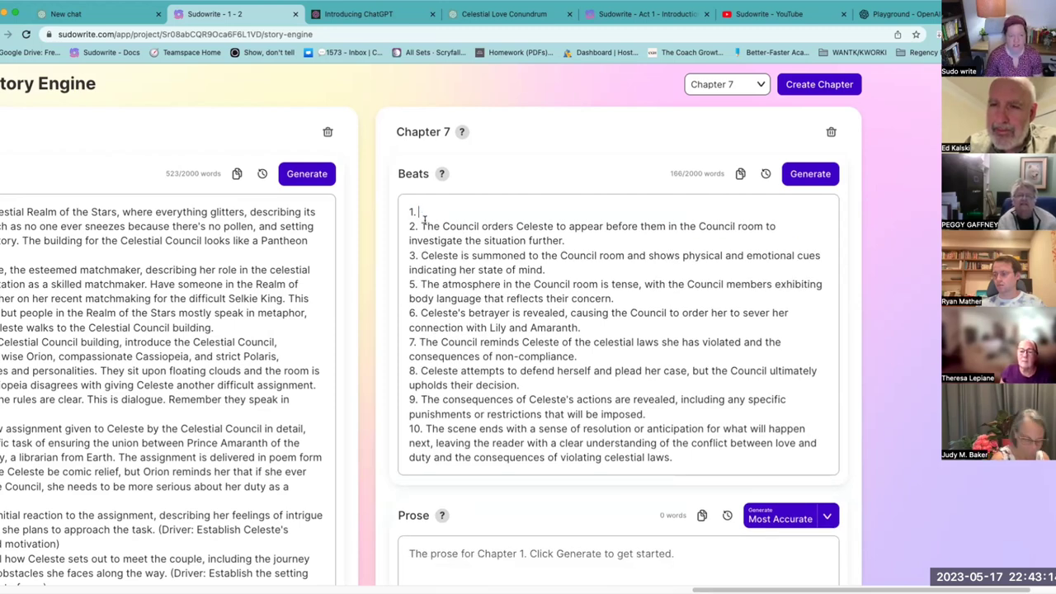
key("BackSpace")
key("BackSpace")
key("BackSpace")
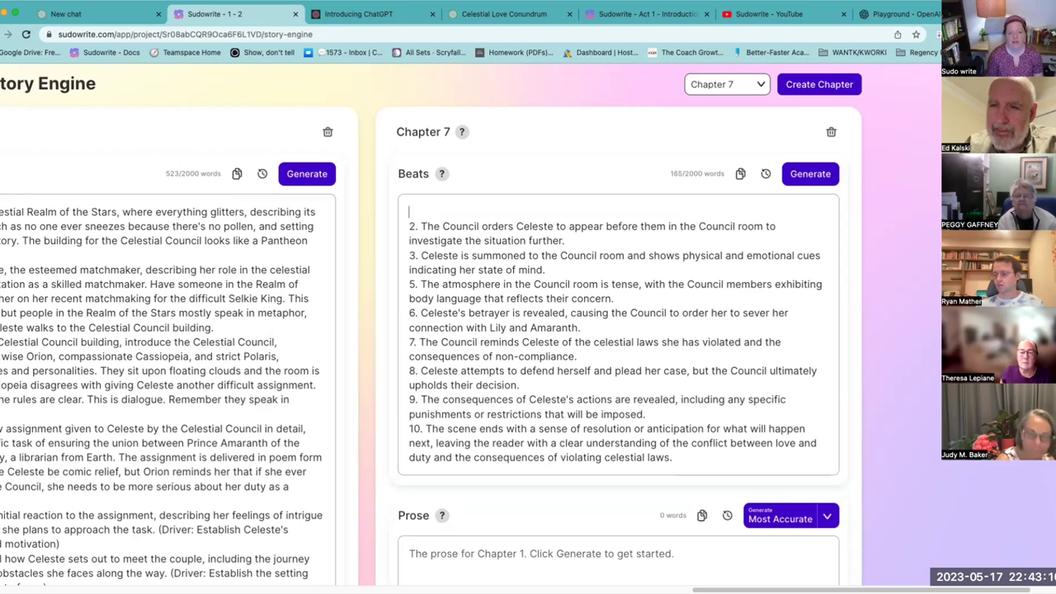
key("Delete")
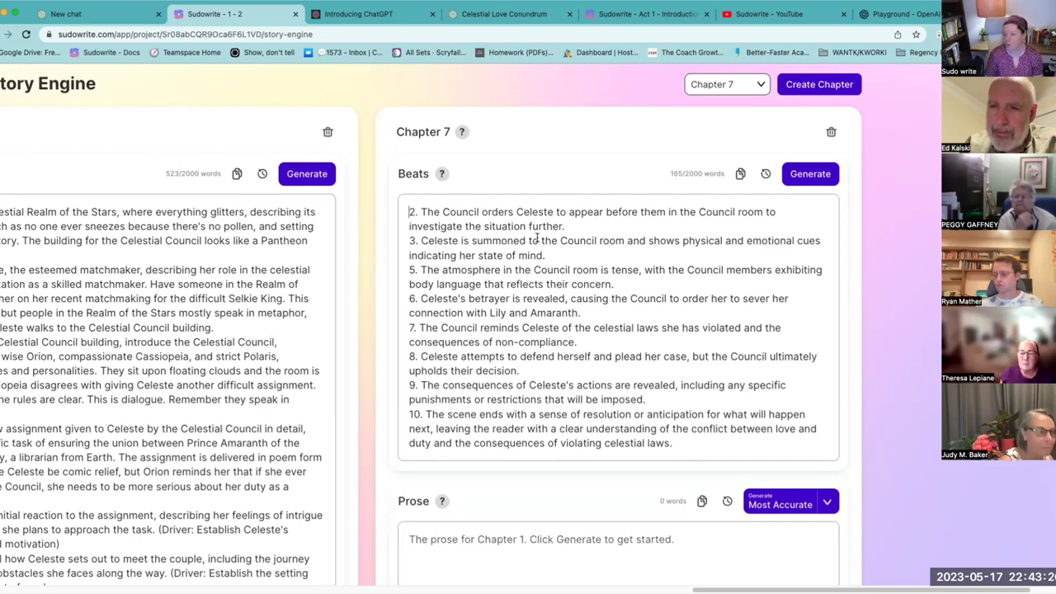
key("ctrl+z")
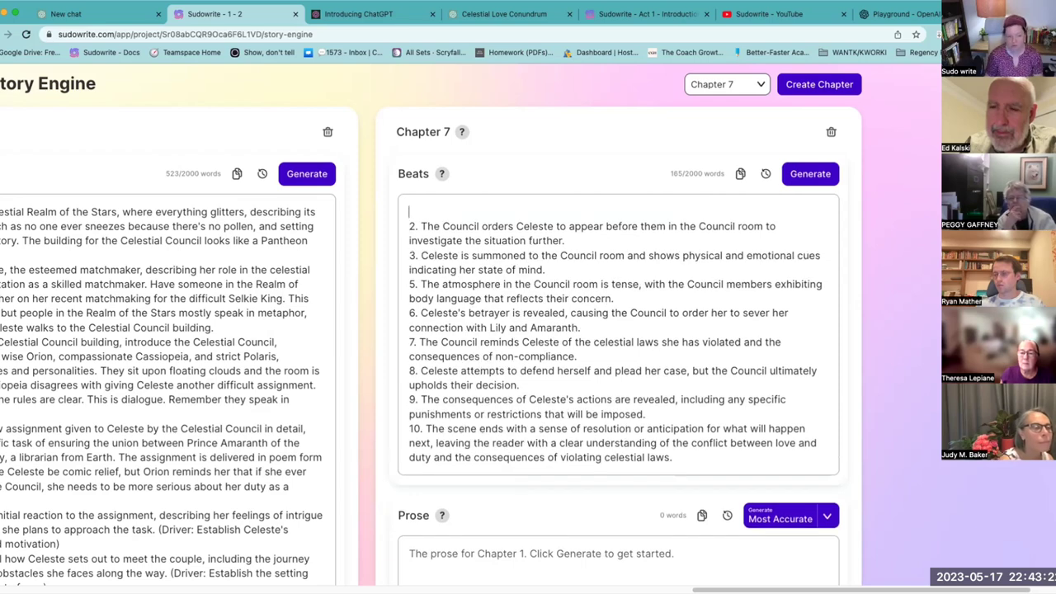
type("1. Cele")
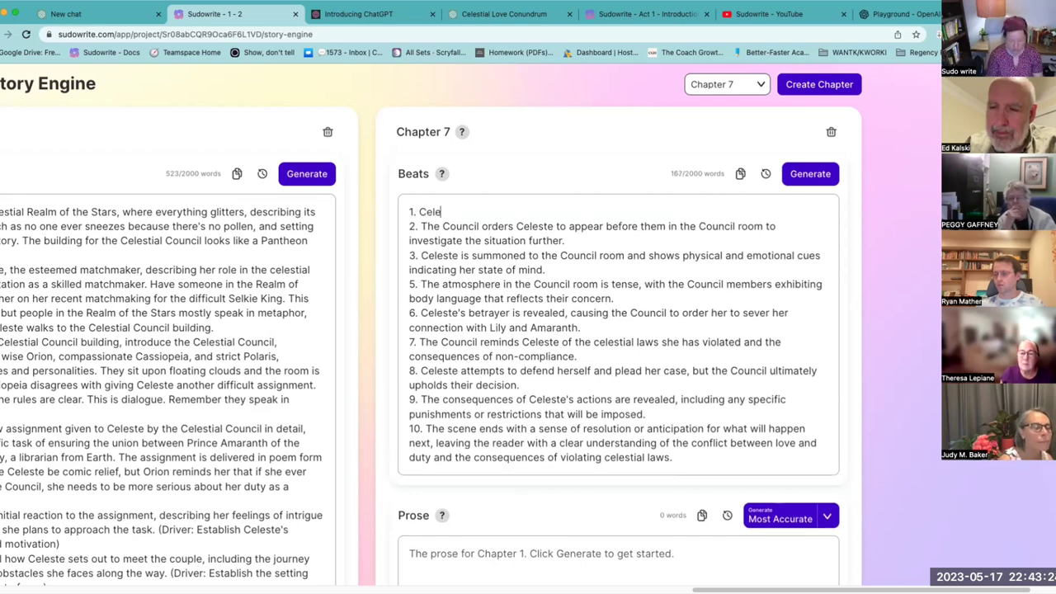
type("ste is wret")
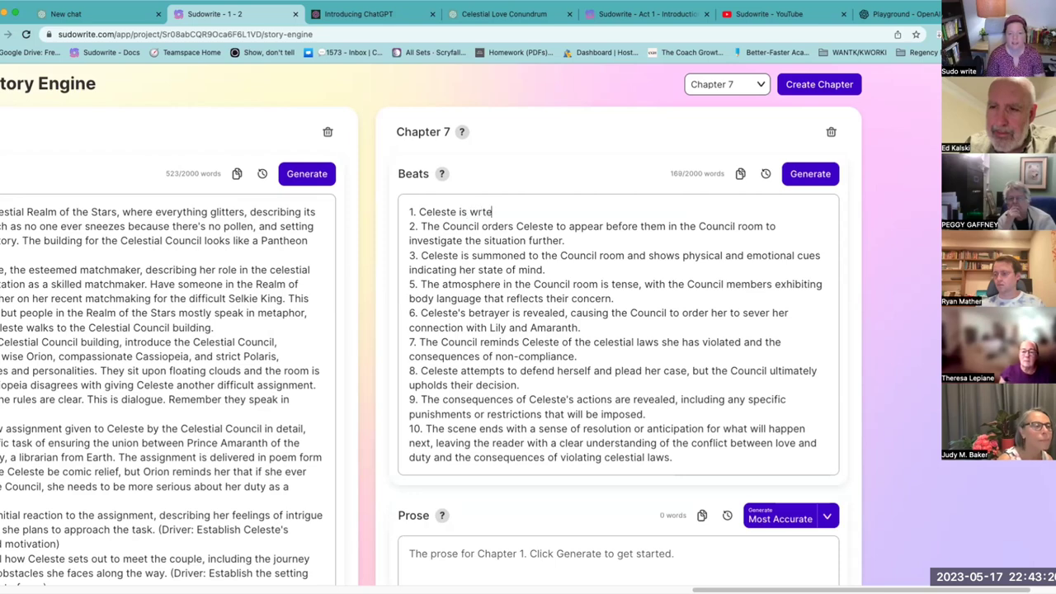
type("d wat")
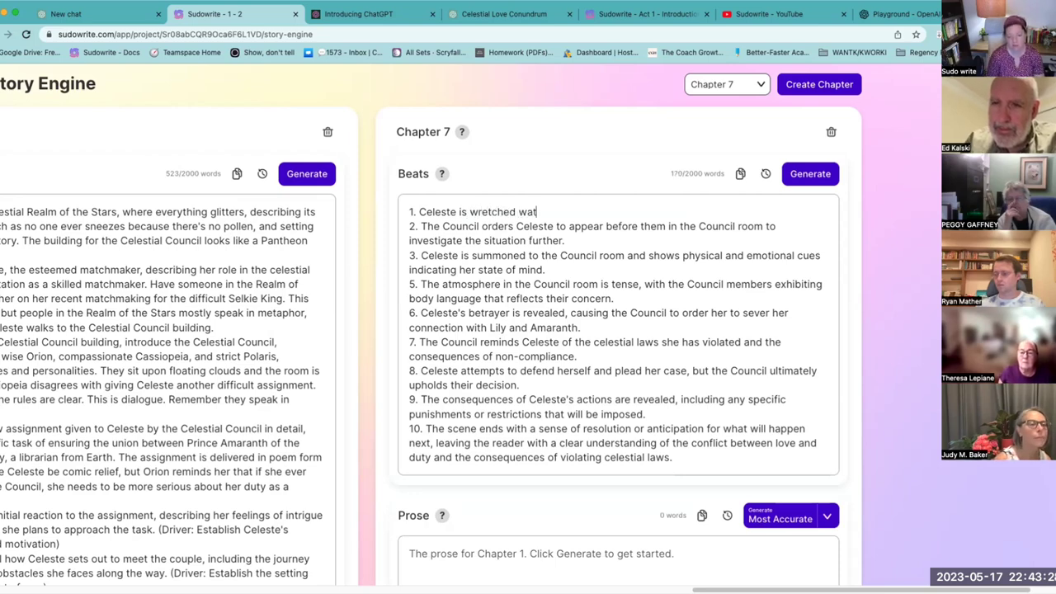
type("ching replay")
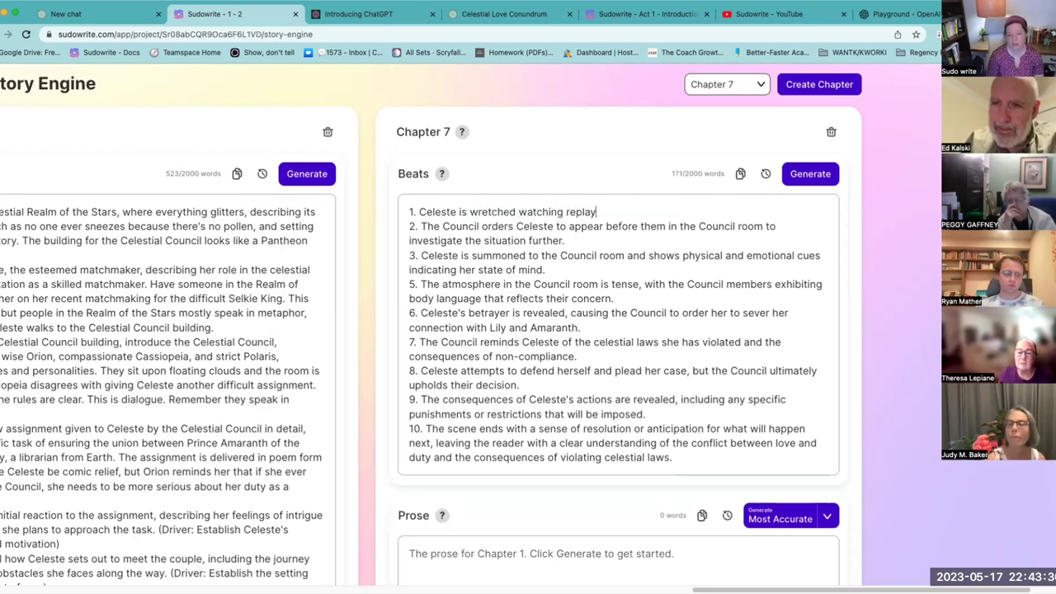
type("s of her dre")
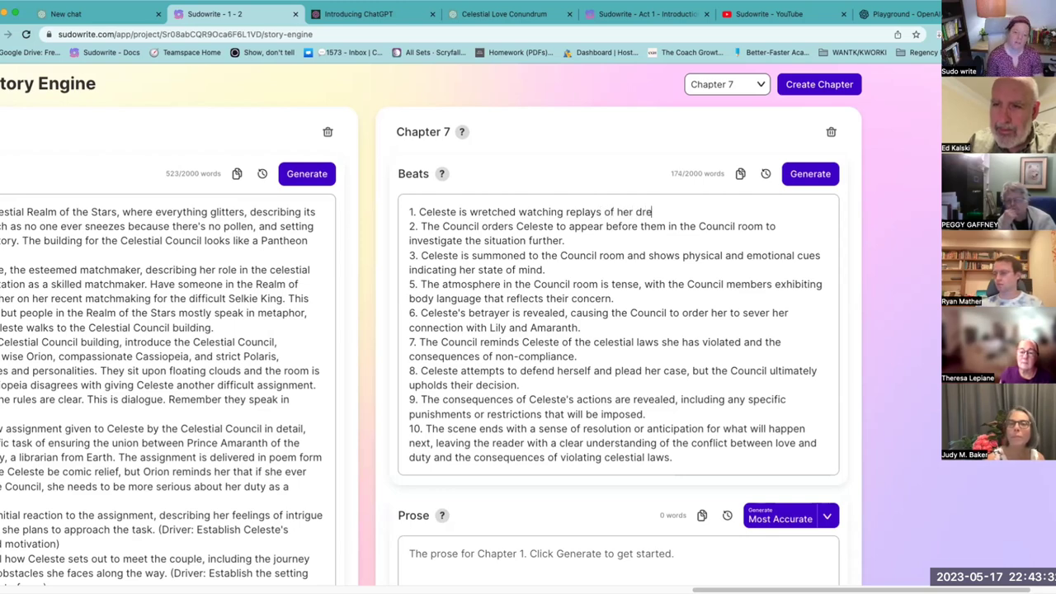
type("ams about A")
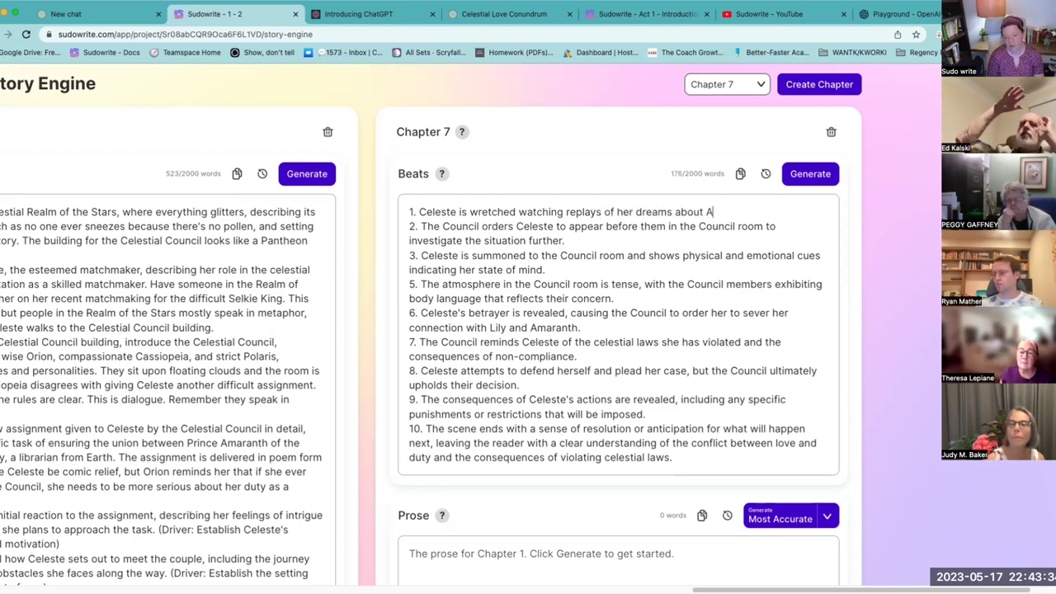
type("maranth and L")
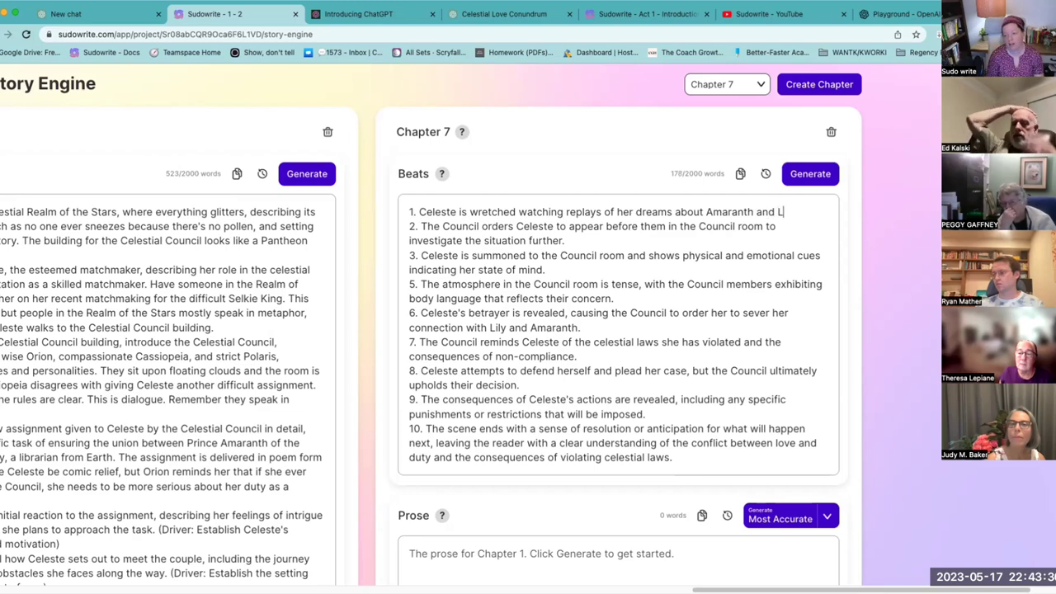
type("ily, knowiu")
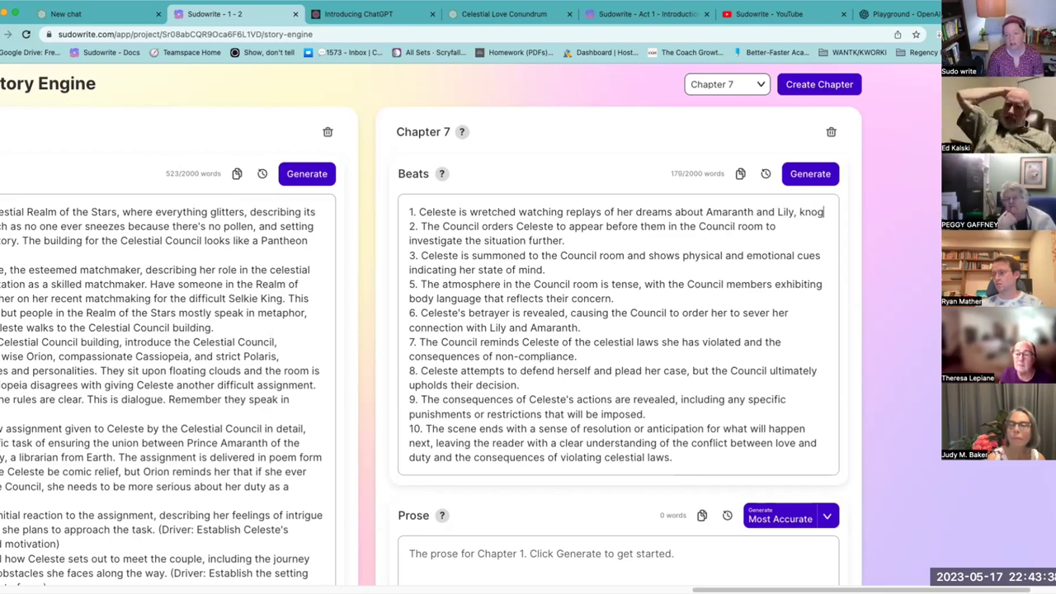
key("BackSpace")
type("ng s")
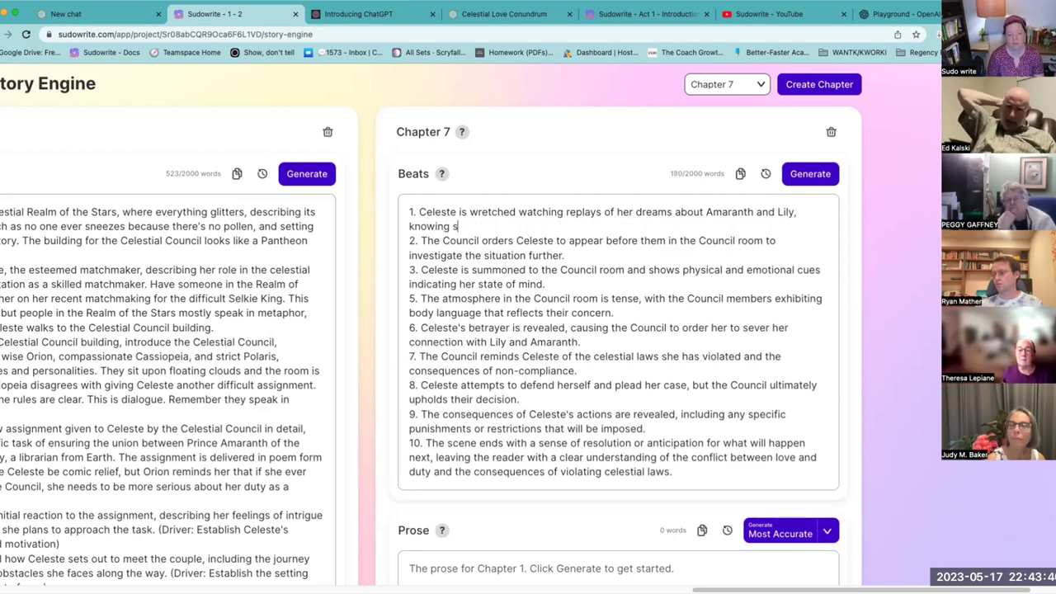
type("he cannot risk be")
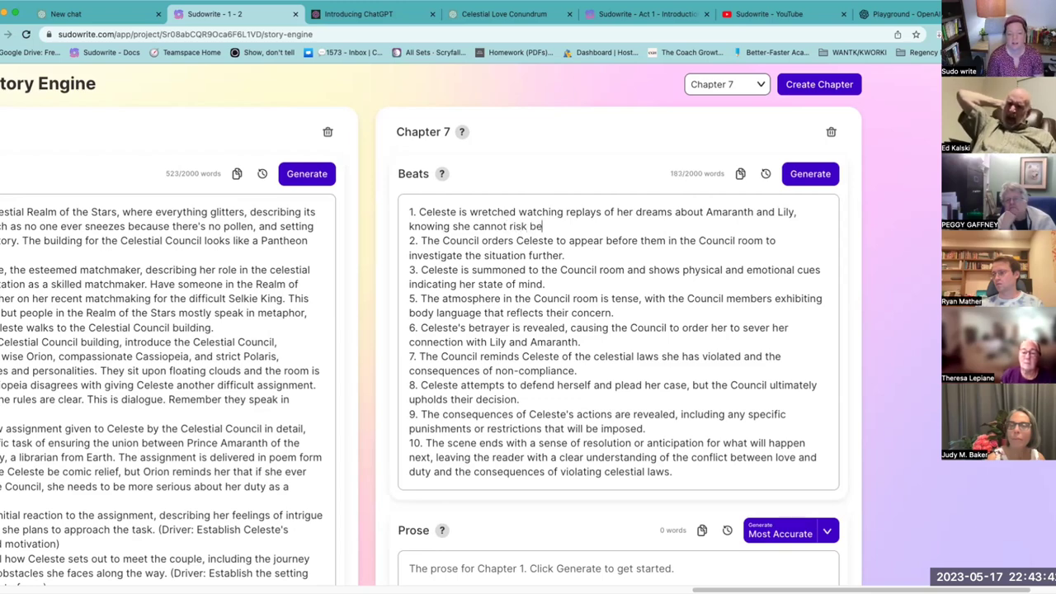
type("ing near either of")
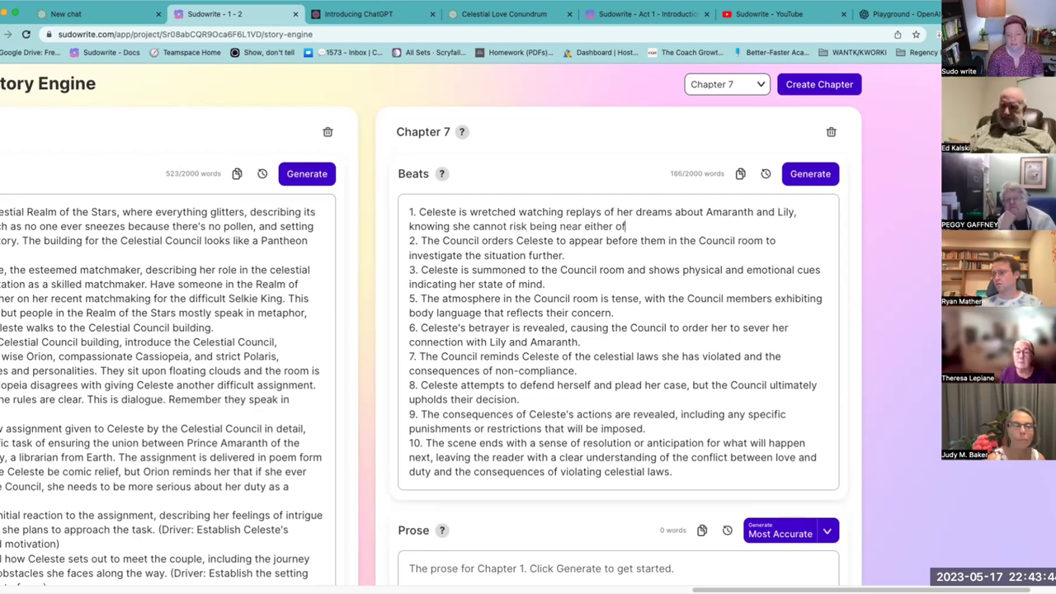
type(" them, when she receives and edict to")
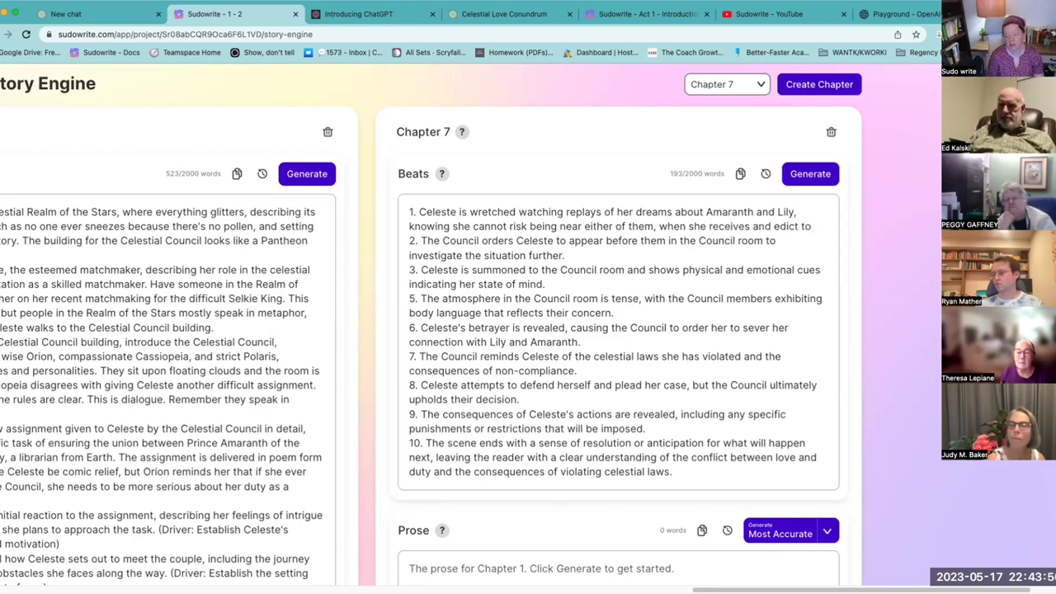
type(" return back to the R")
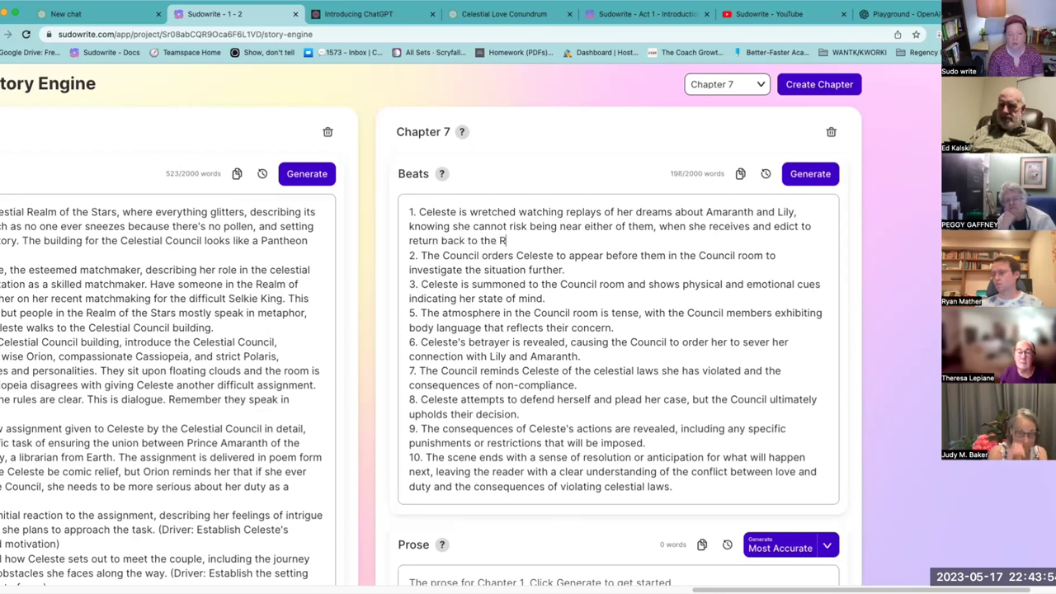
type("ealm of Stars")
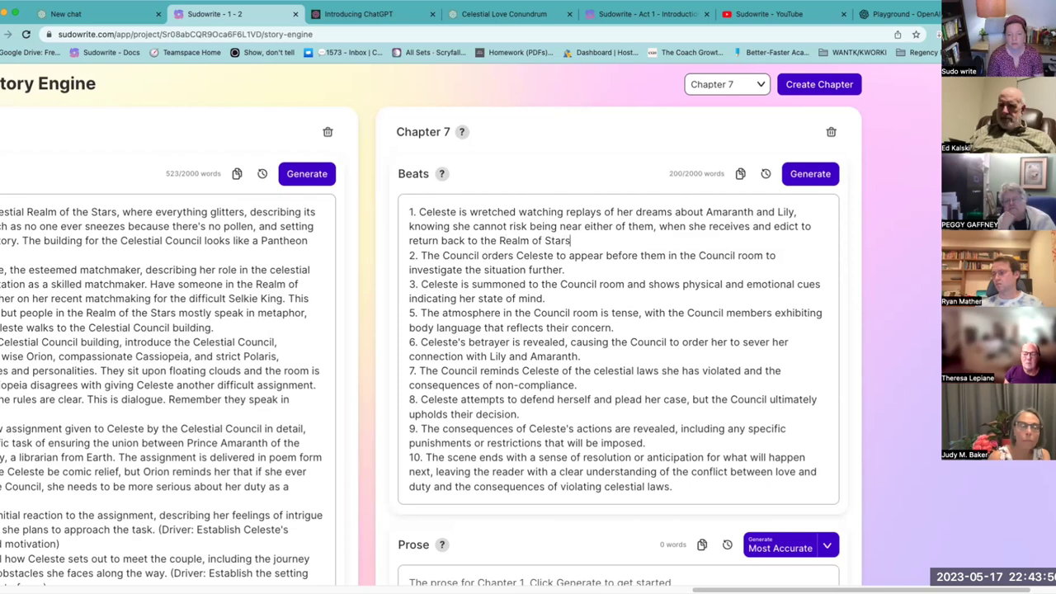
type(" immediately.")
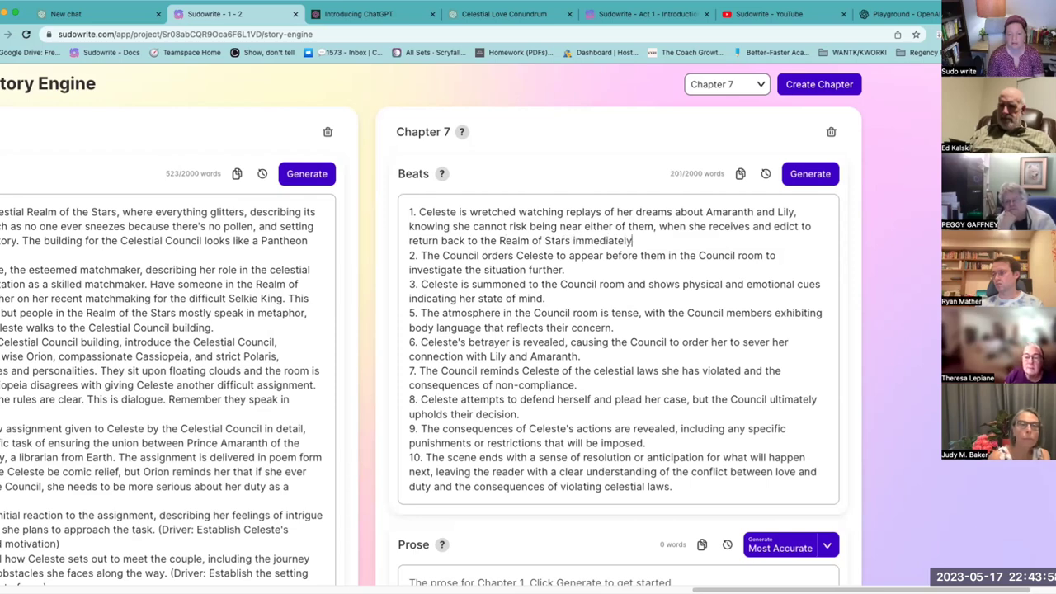
- Begin beat 2 with 'In the Celestial Council building, Celeste is surprised to see Seraph standing there.'
left_click(419, 256)
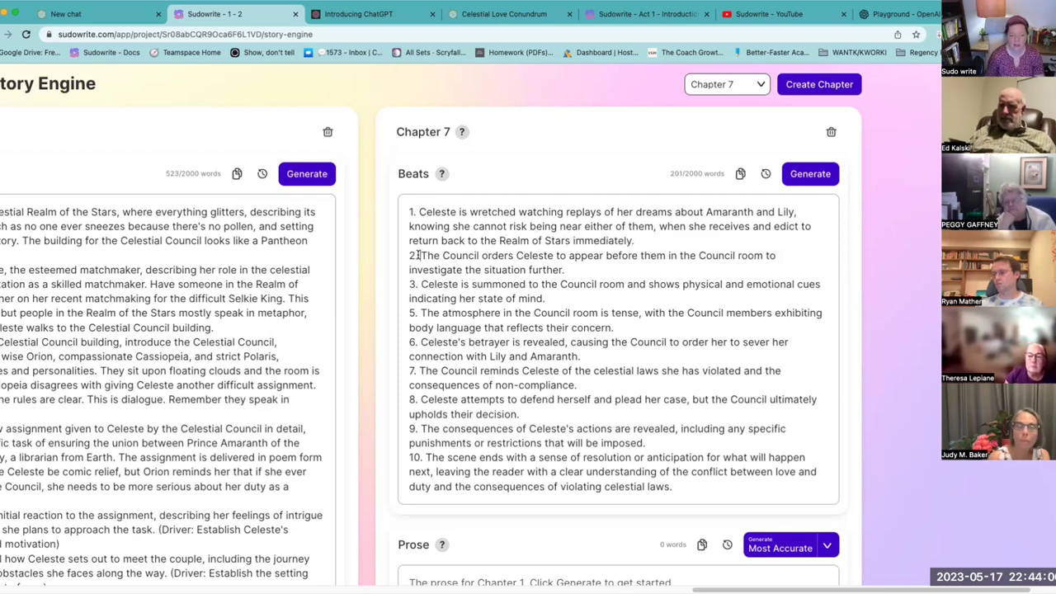
type("IN")
key("BackSpace")
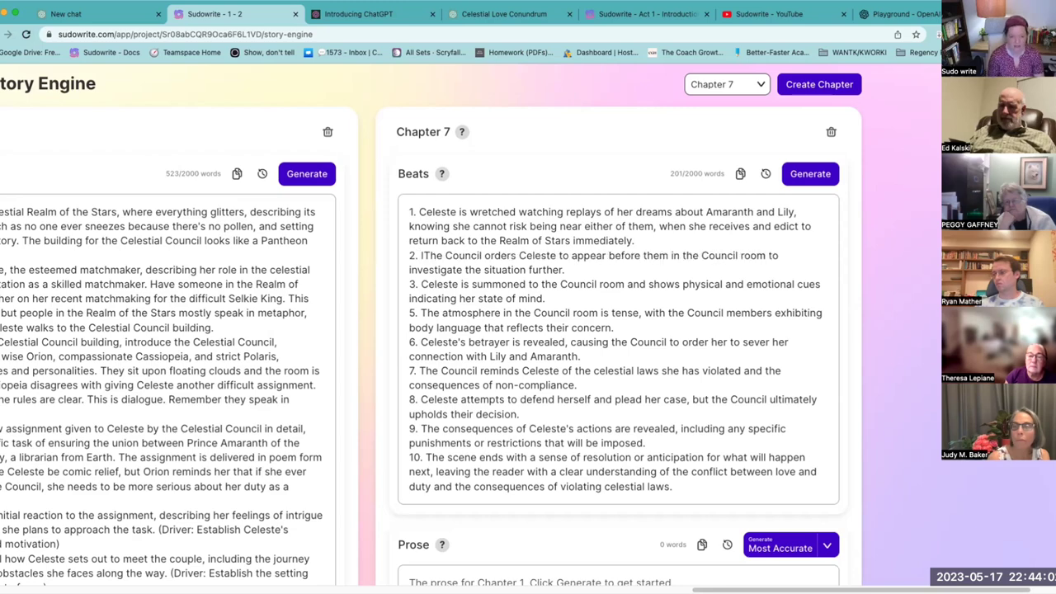
type("n the C")
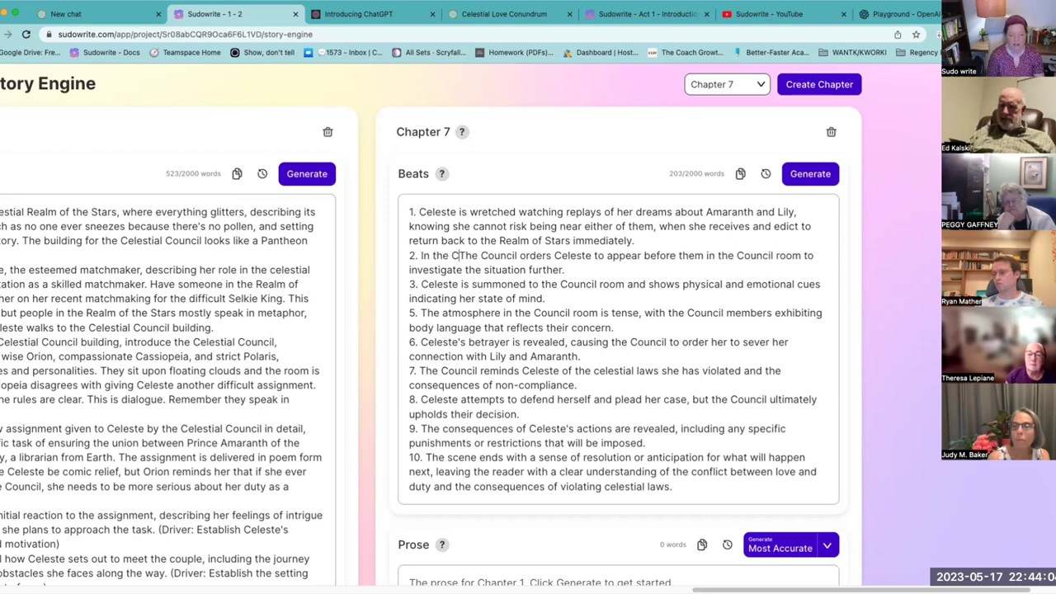
type("elesital")
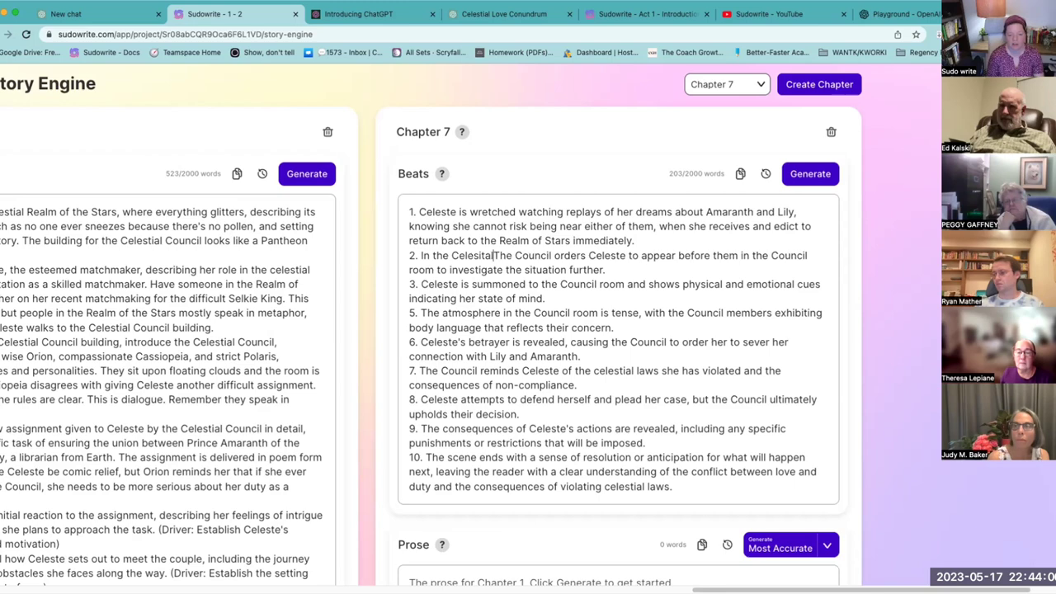
key("BackSpace")
key("BackSpace")
key("BackSpace")
key("BackSpace")
type("tial Coun")
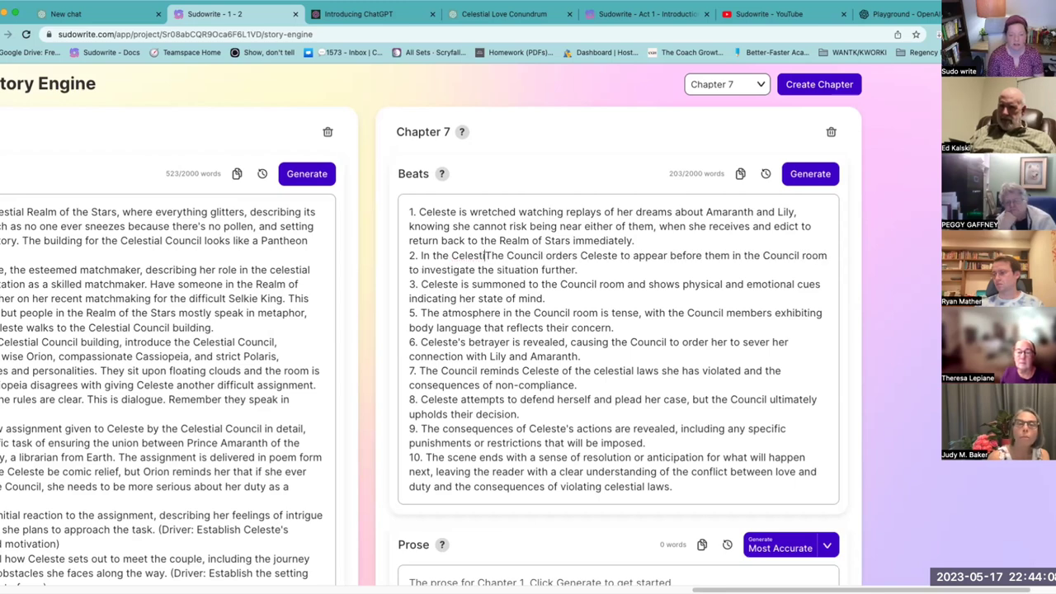
type("cil b")
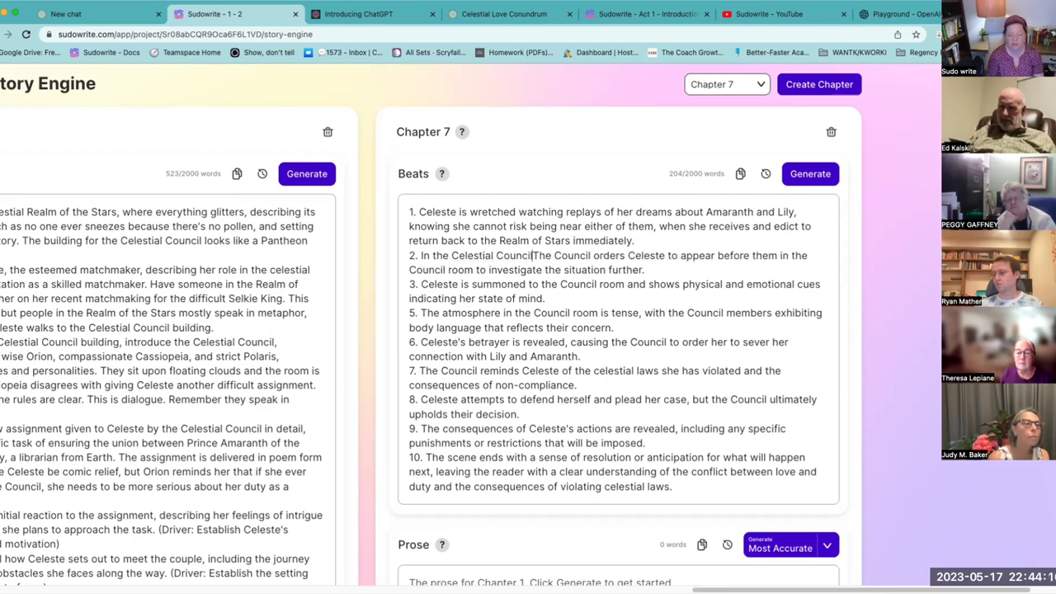
type("uiding,")
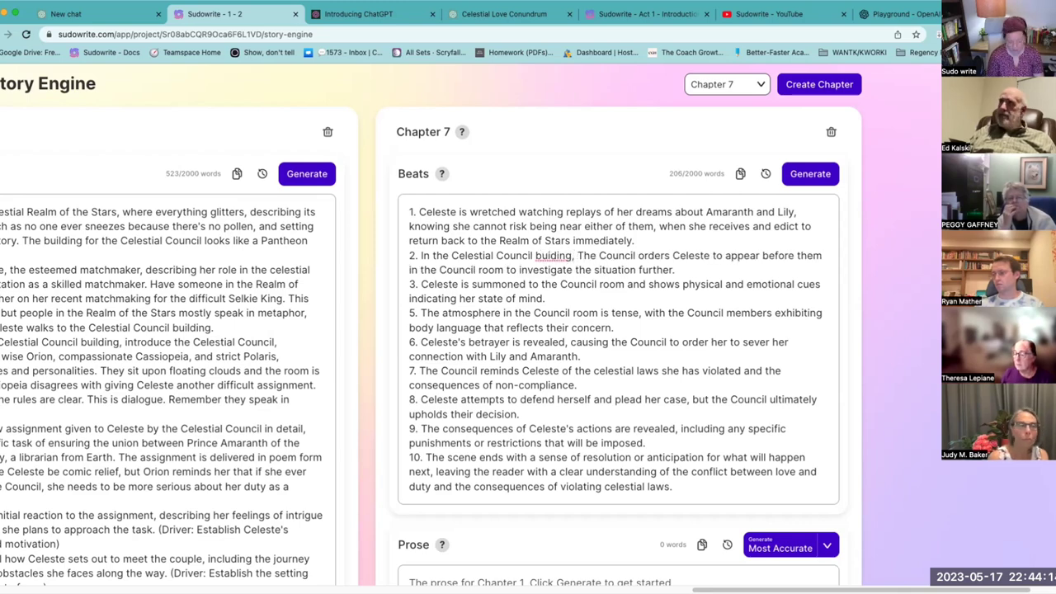
key("BackSpace")
key("BackSpace")
key("BackSpace")
key("BackSpace")
type("lding, ")
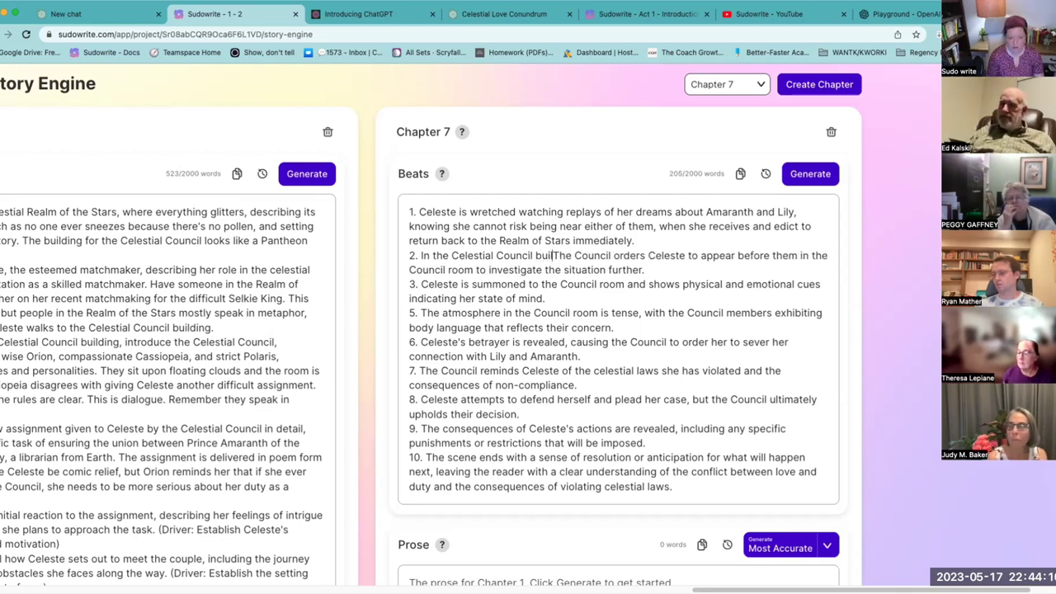
type("Celest is s")
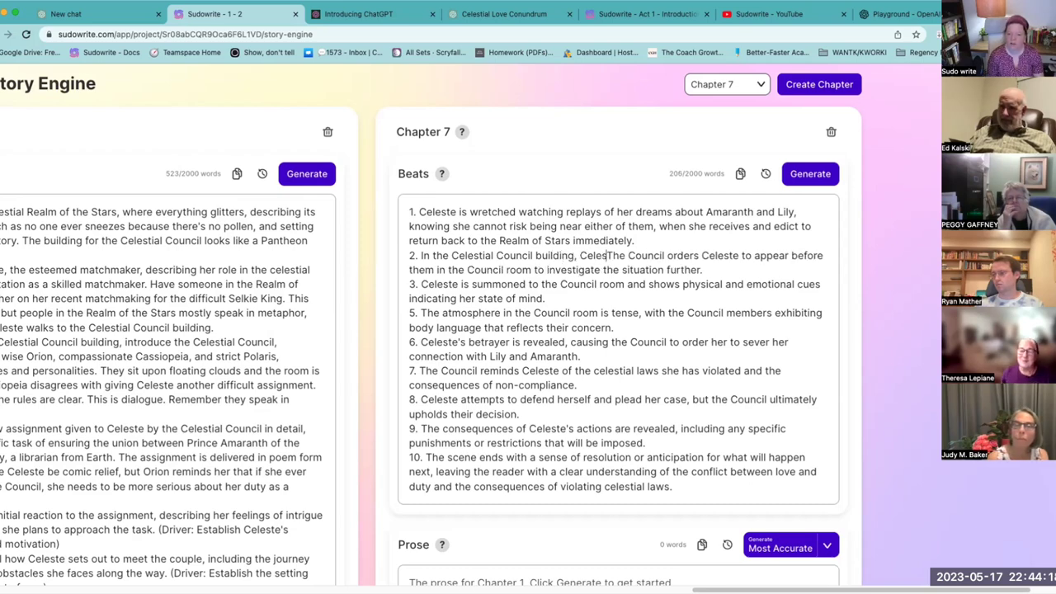
key("Left")
key("Left")
key("Left")
key("Left")
key("Left")
type("e")
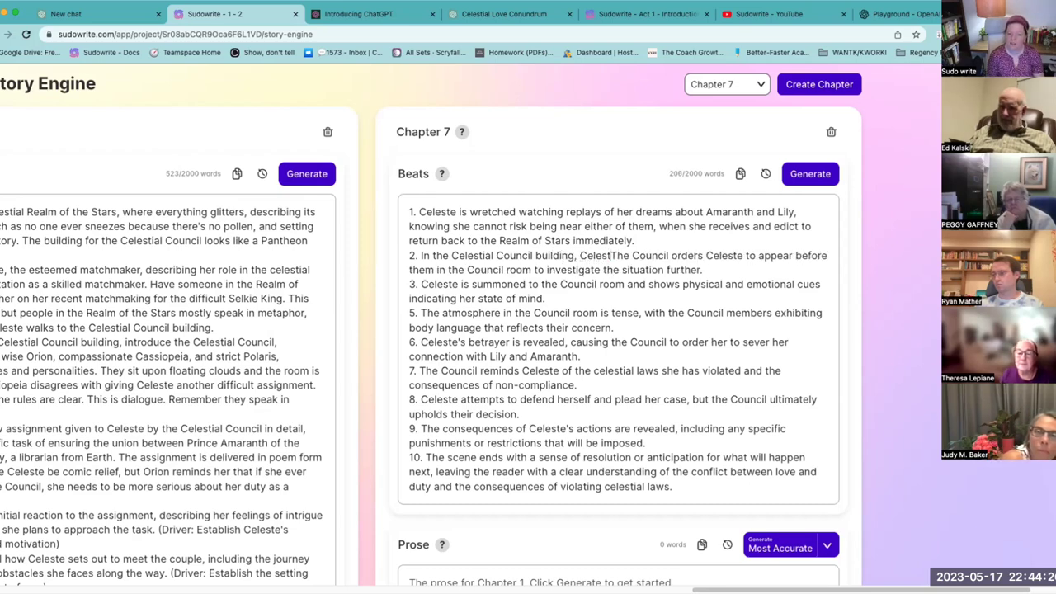
key("Right")
key("Right")
key("Right")
key("Right")
key("Right")
type("urprise")
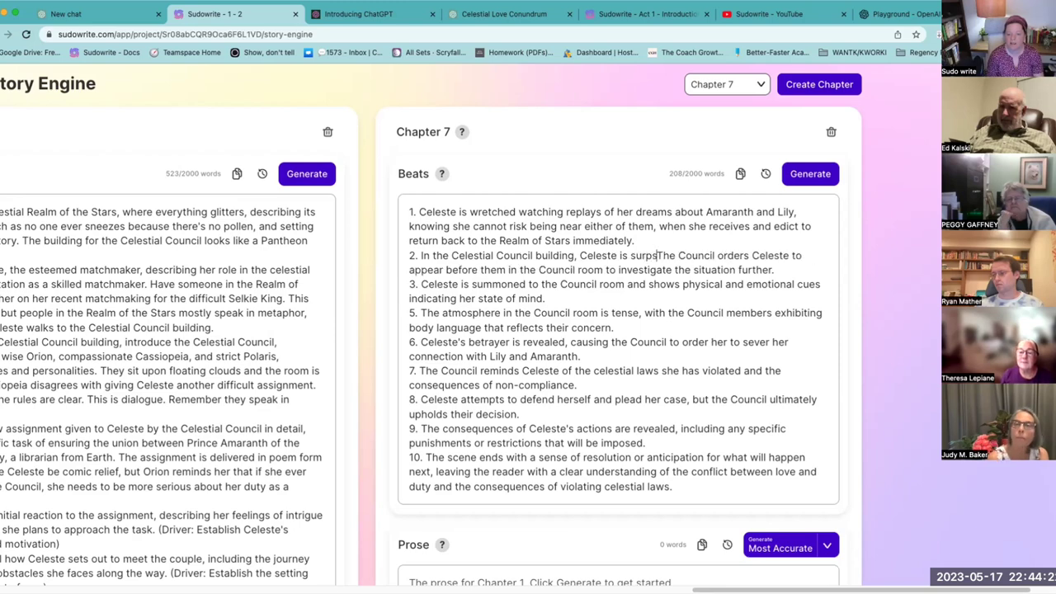
type("d to see S")
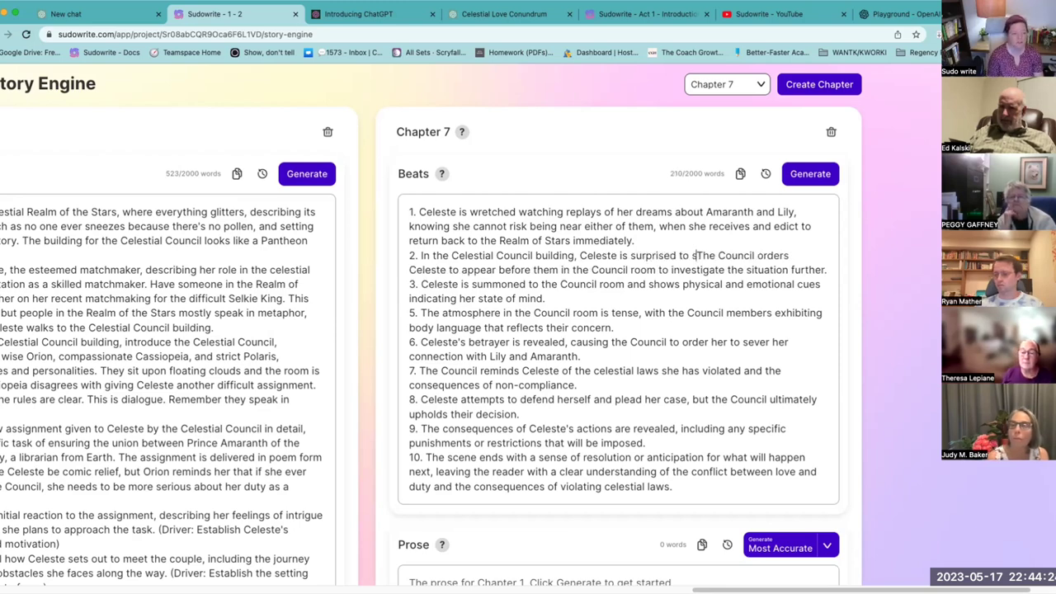
type("eraph stan")
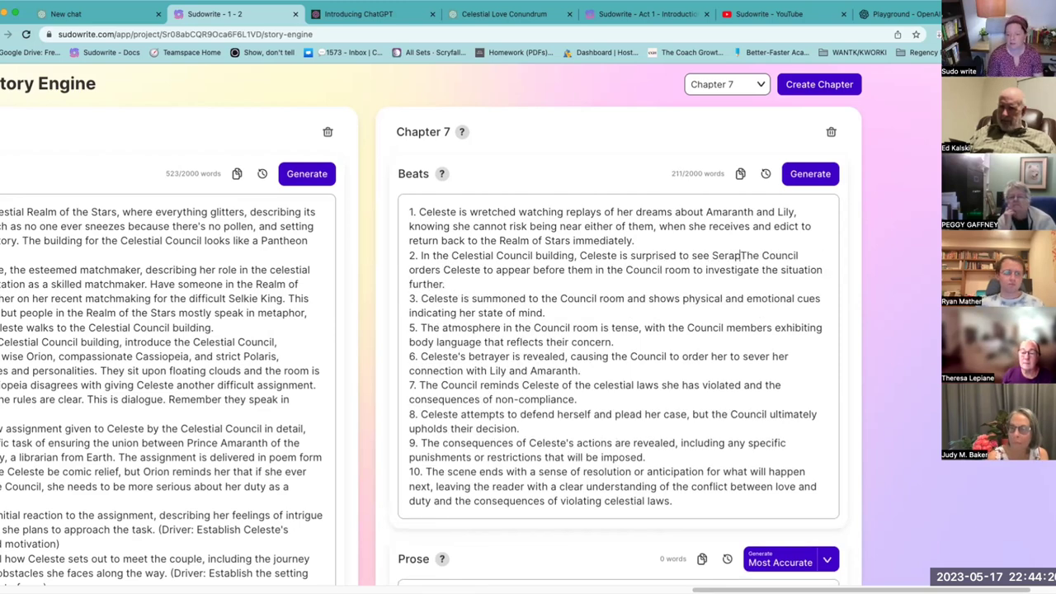
type("ding there")
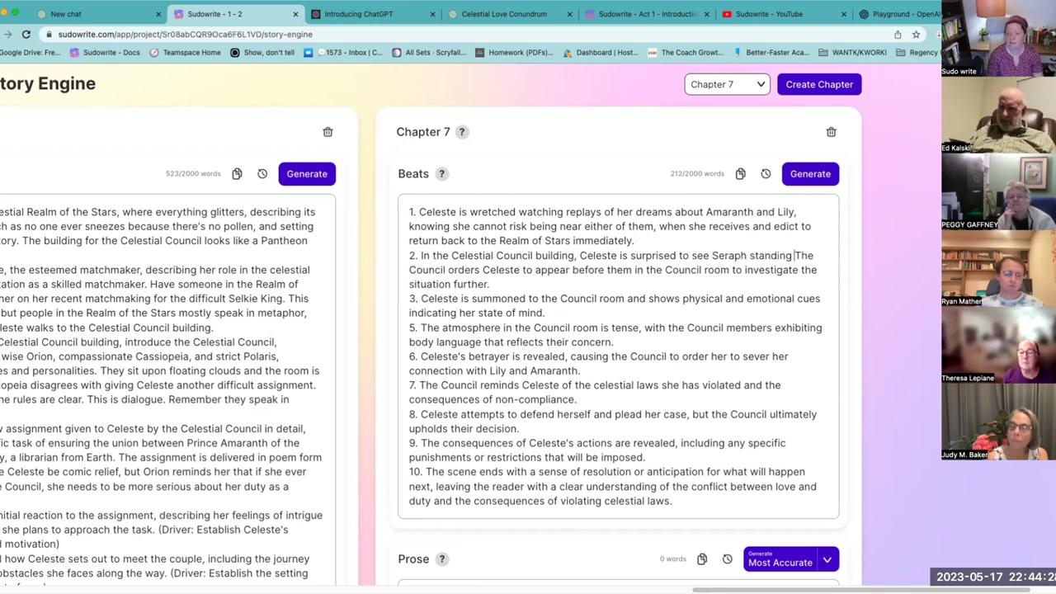
type(".")
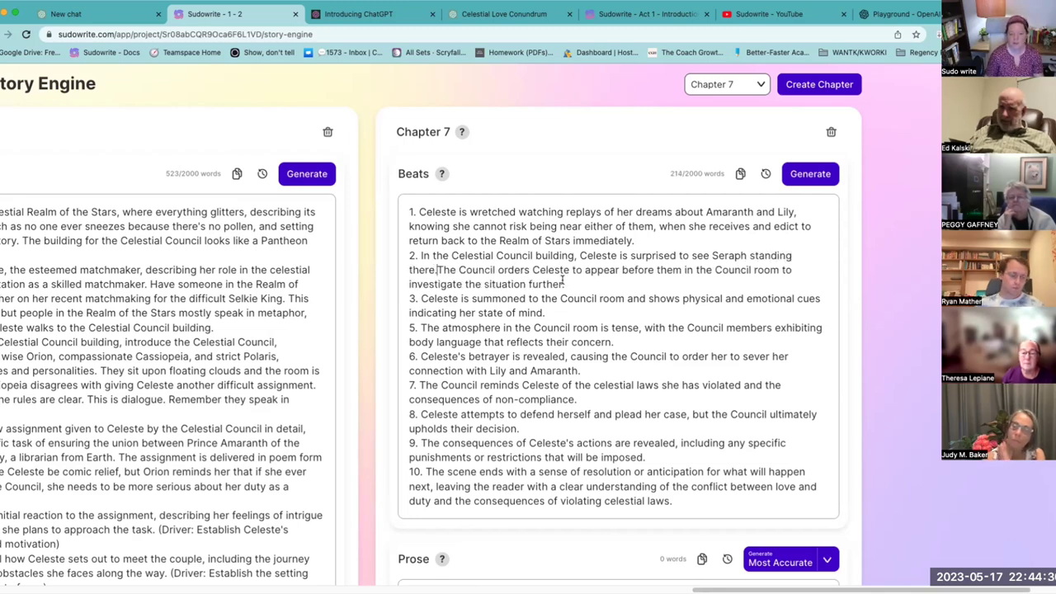
- Replace beat 2's old ending with 'answer for the charges that Seraph has against her.' and add a new line
left_click_drag(585, 271, 697, 277)
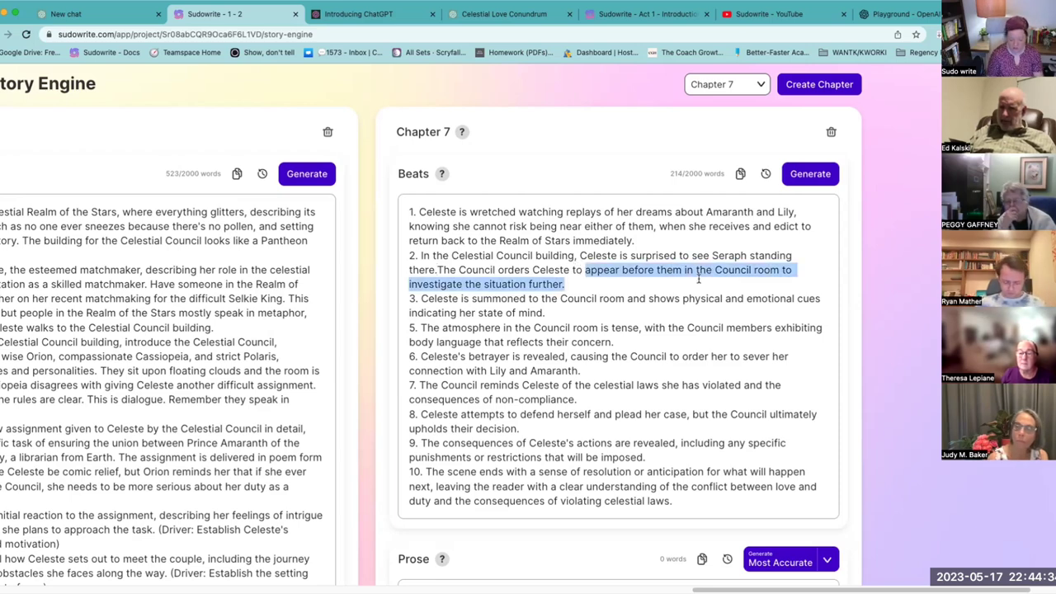
type("answer for teh")
key("BackSpace")
key("BackSpace")
type("he cha")
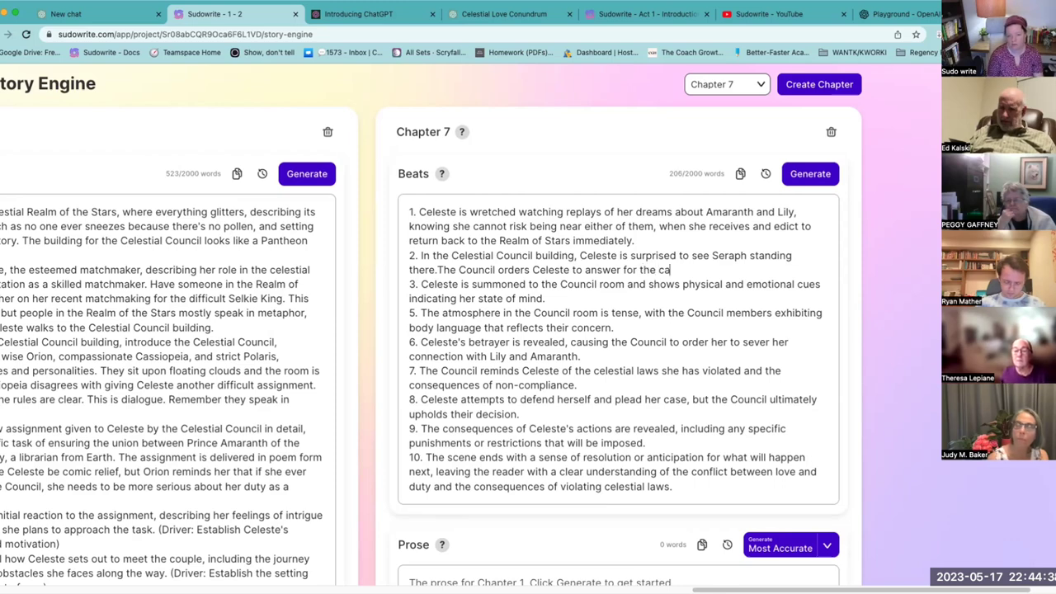
type("rages that")
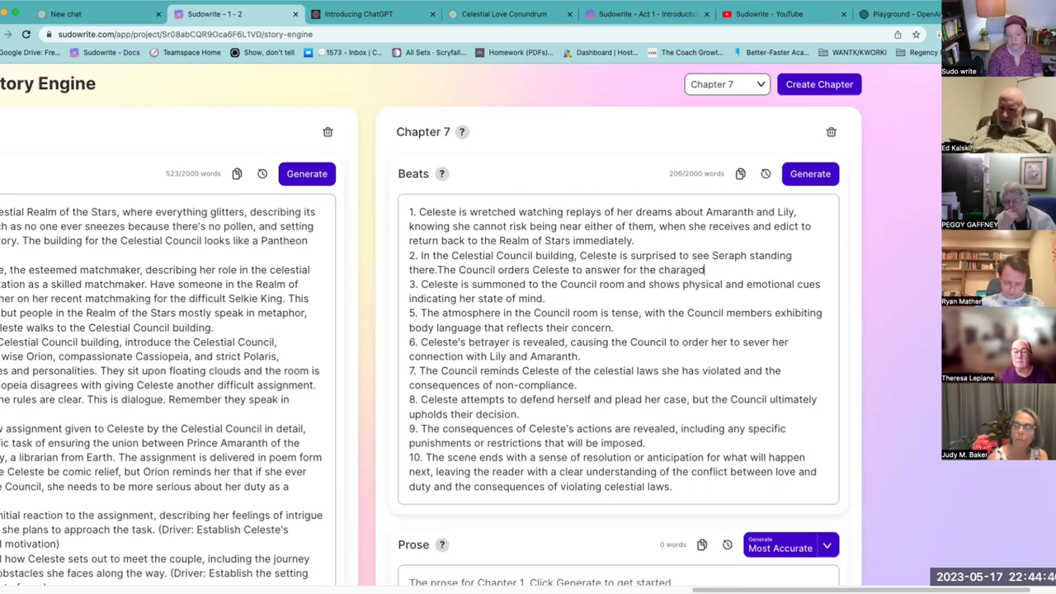
key("BackSpace")
key("BackSpace")
key("BackSpace")
key("BackSpace")
key("BackSpace")
key("BackSpace")
key("BackSpace")
key("BackSpace")
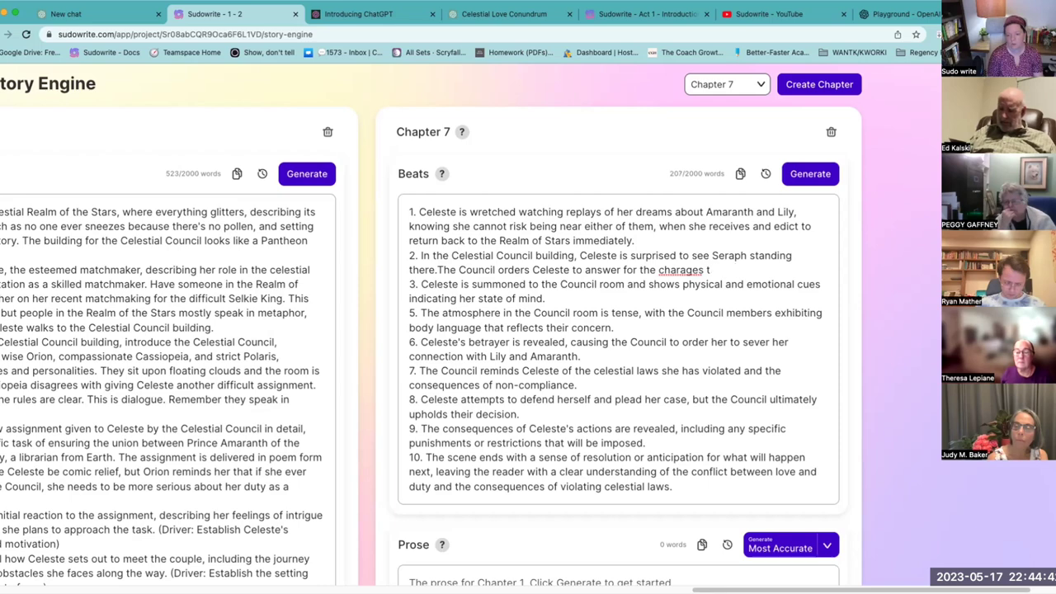
type("ges that")
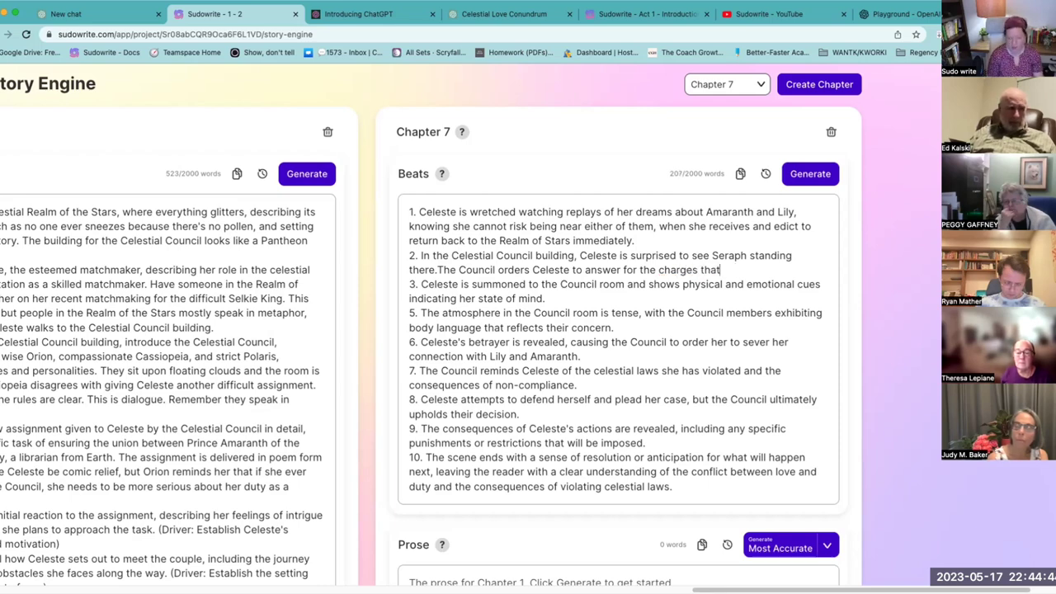
type(" Seraph has against her")
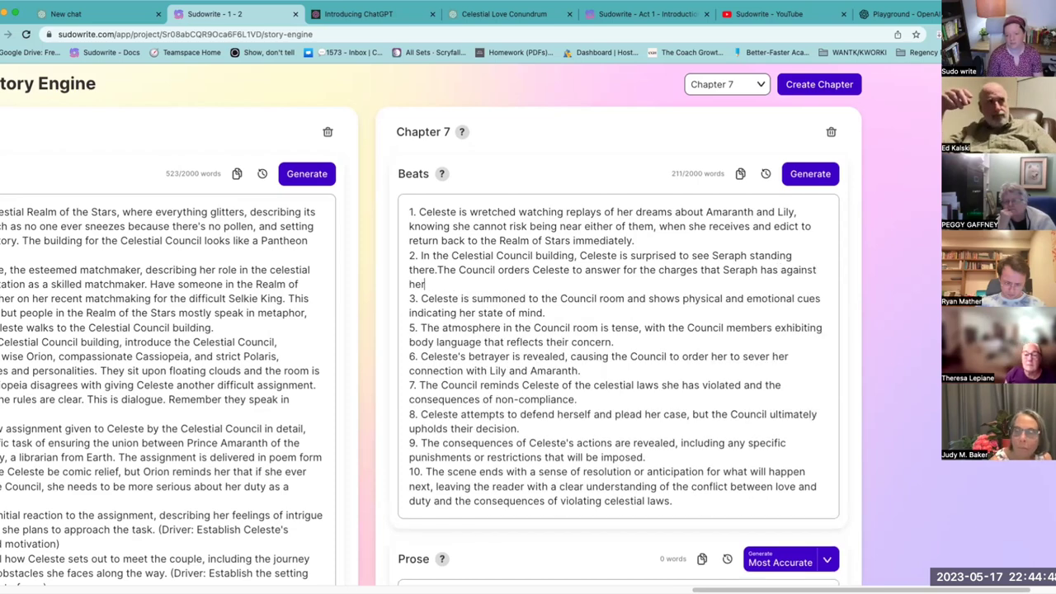
type(".")
key("Return")
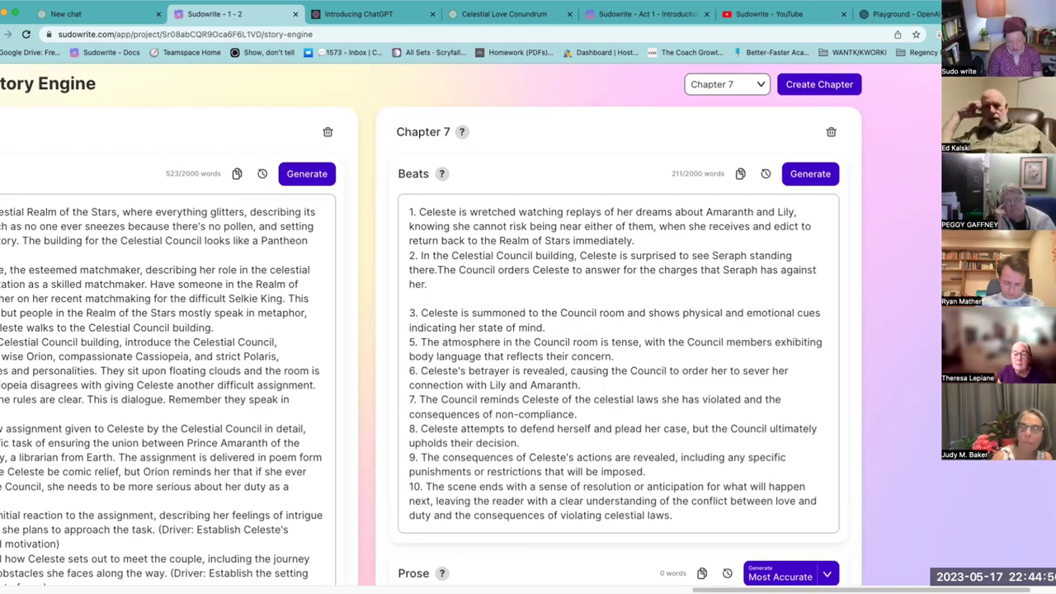
- Paste the Seraph report sentence as a new beat numbered '3.'
type("Seraph wishes to report on Celeste's behavior to the Council, but they citing specific examples and expressing his concerns about the potential violation of celestial laws.")
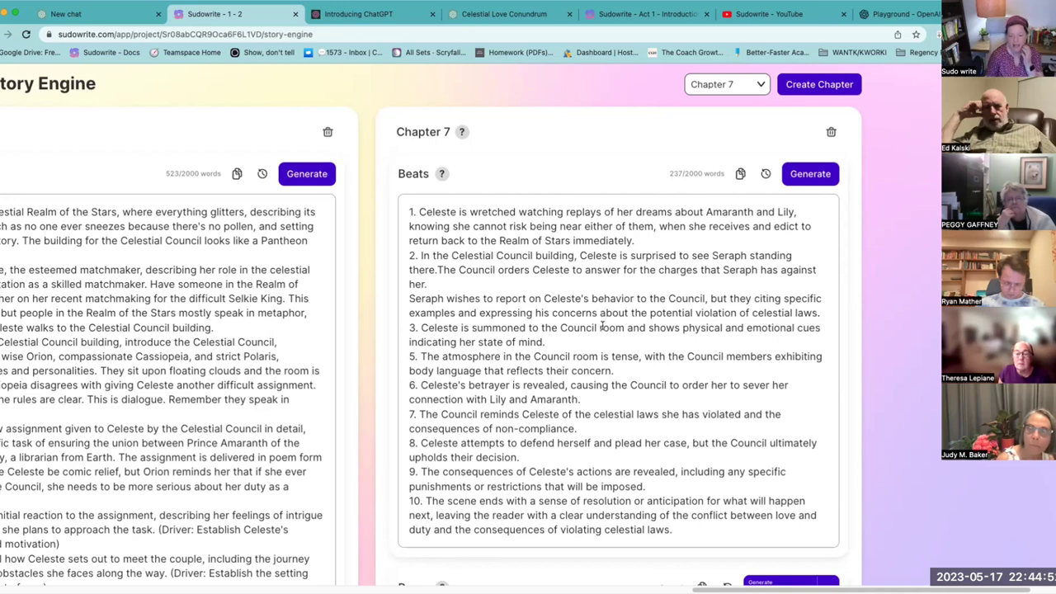
left_click(410, 299)
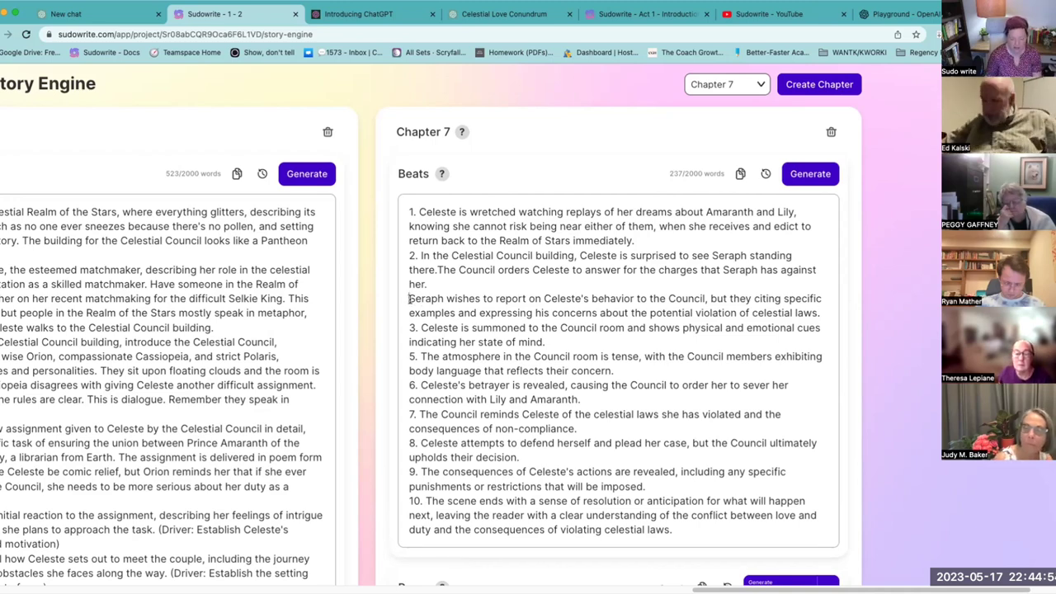
type("3.")
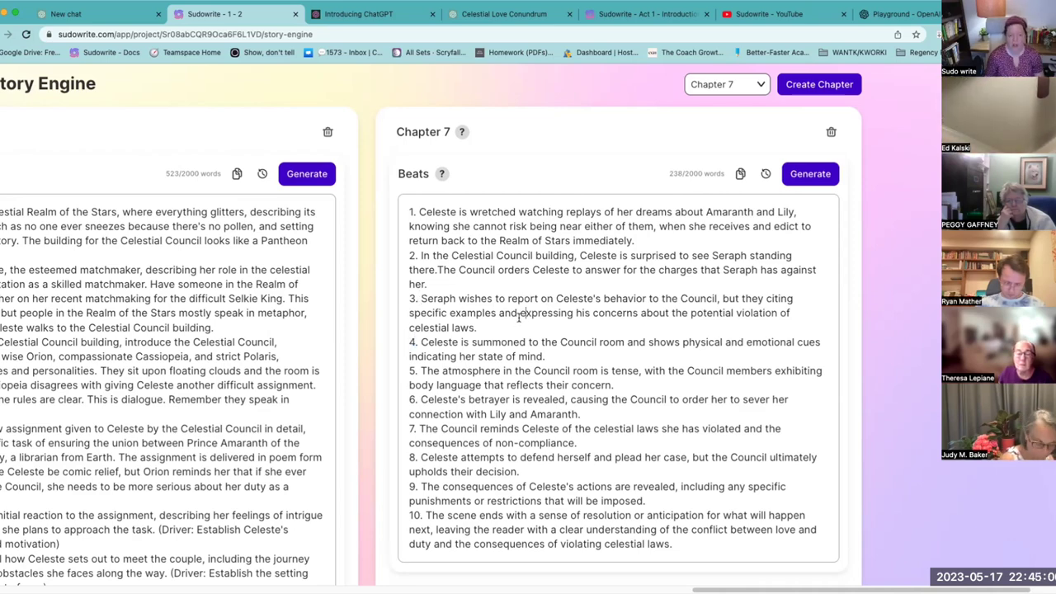
left_click_drag(497, 326, 421, 298)
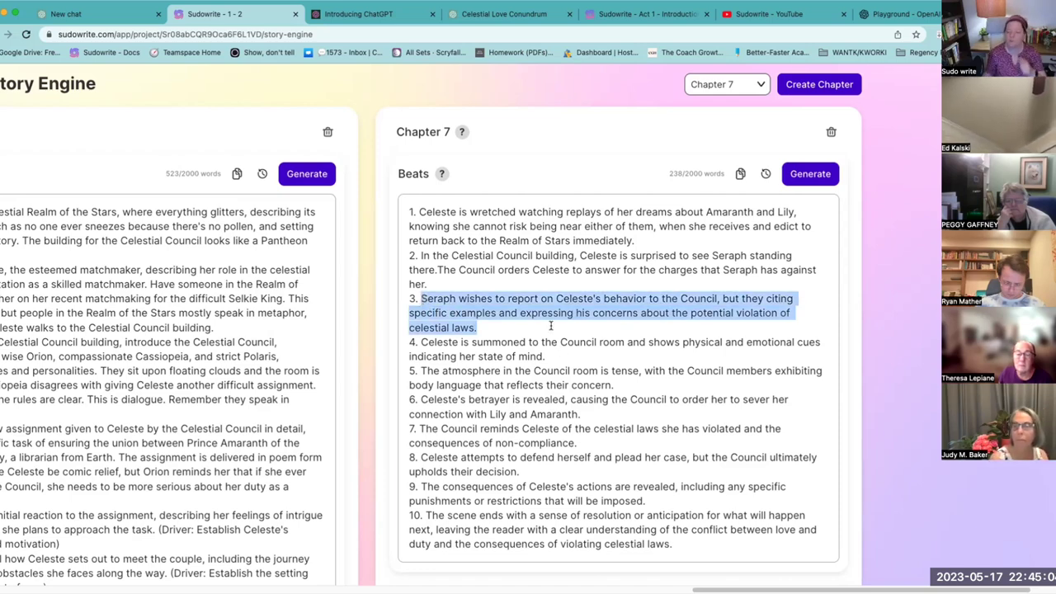
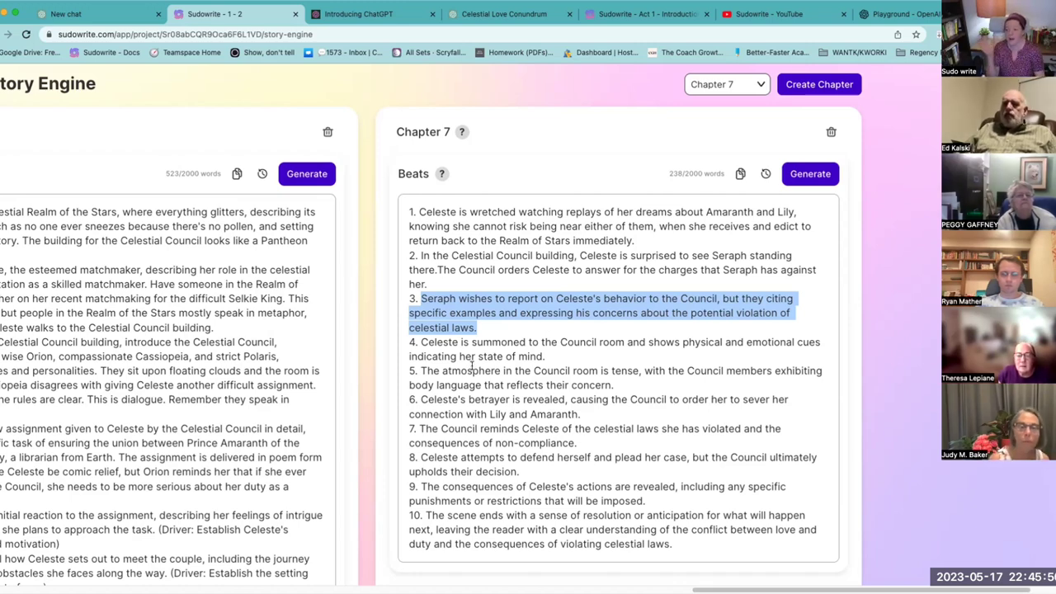
- In beat 3, remove 'wishes to' so Seraph 'reports', and change 'but' to 'and'
left_click(498, 352)
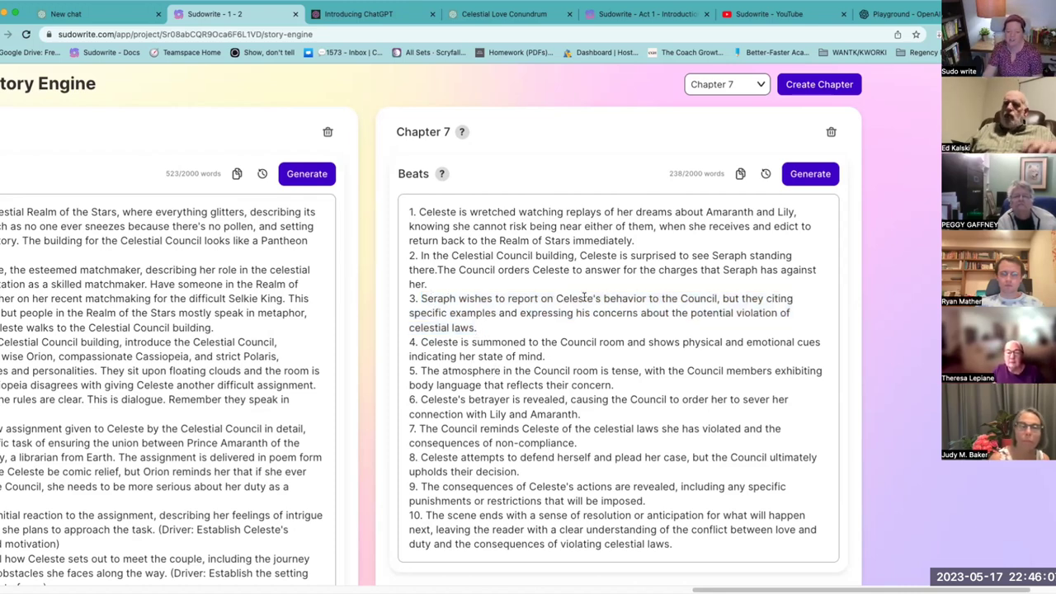
left_click_drag(510, 299, 458, 298)
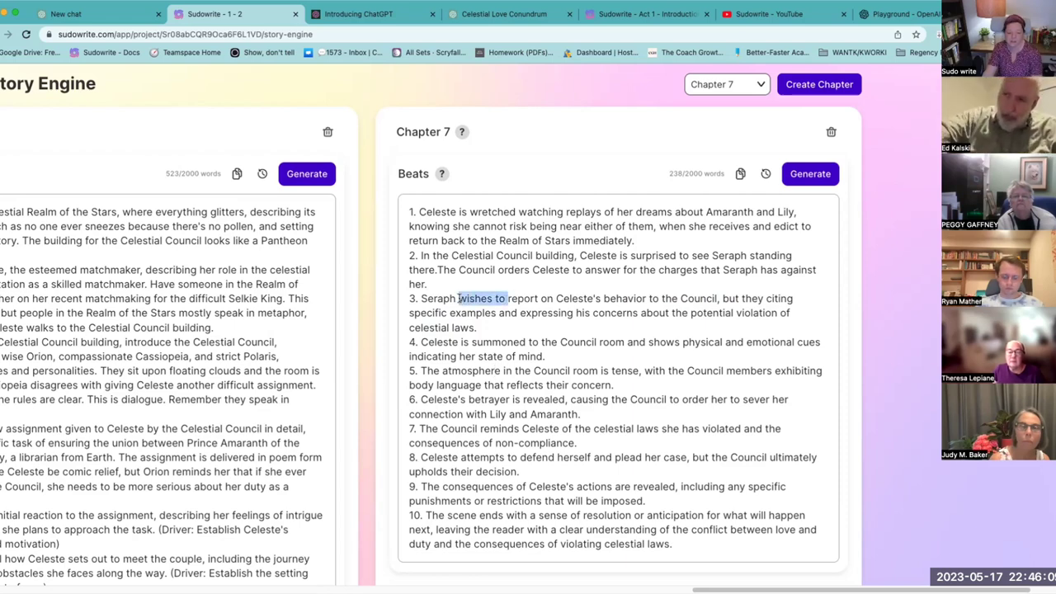
key("BackSpace")
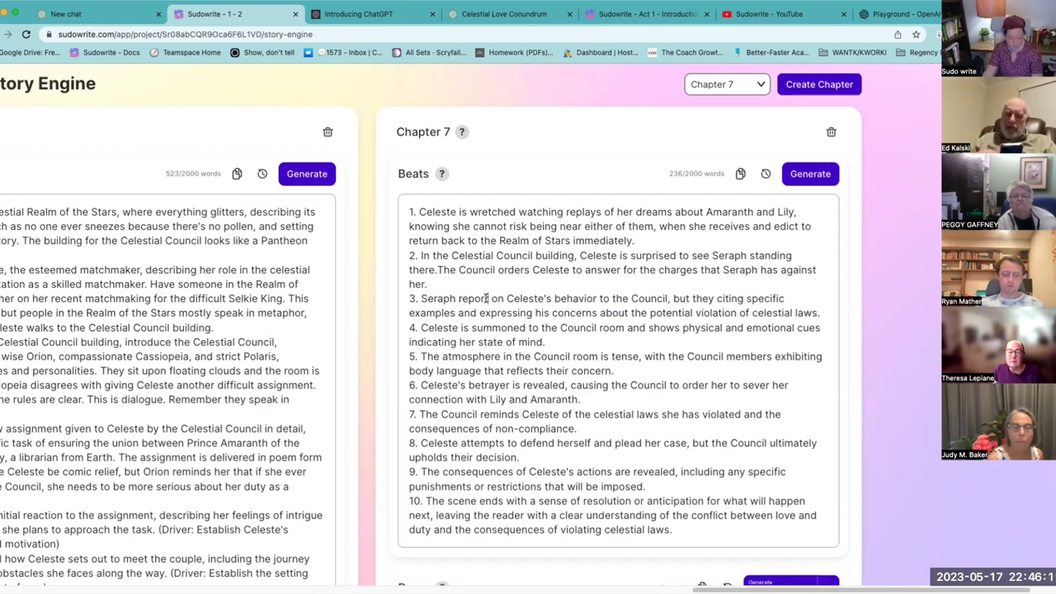
type("s")
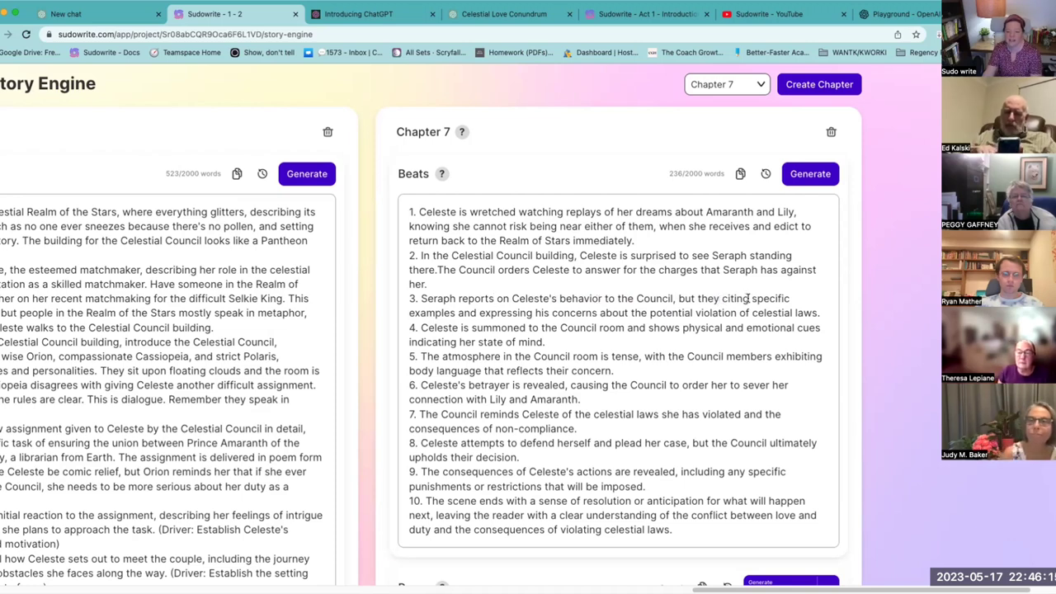
left_click_drag(696, 298, 678, 298)
type("and")
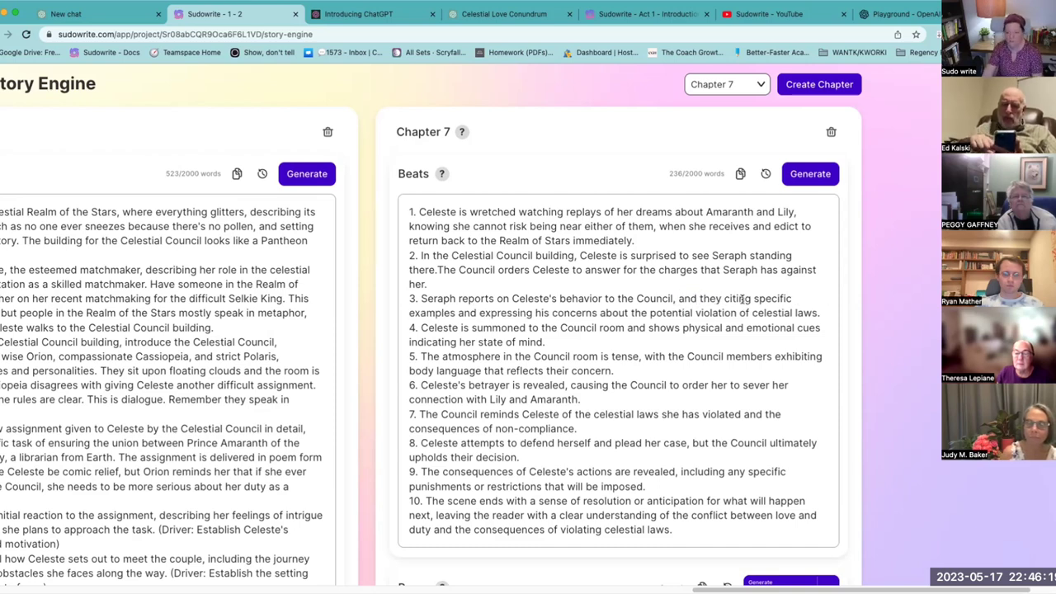
- Change 'citing' to 'cite', delete 'his' in beat 3, and select beat 4's summoning phrase
left_click_drag(750, 298, 736, 300)
type("e")
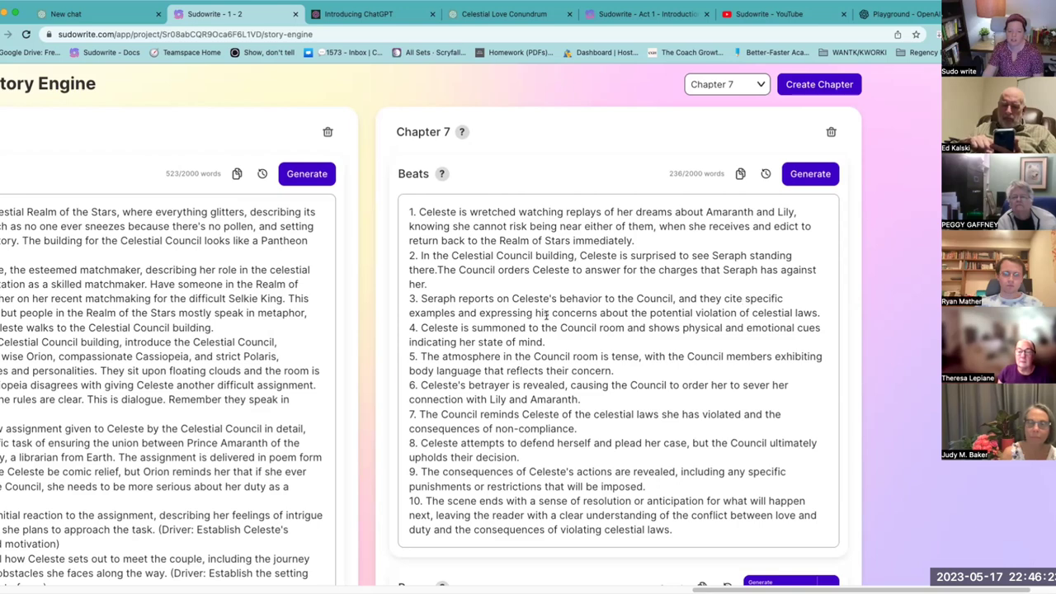
left_click(549, 313)
key("BackSpace")
key("BackSpace")
key("BackSpace")
key("BackSpace")
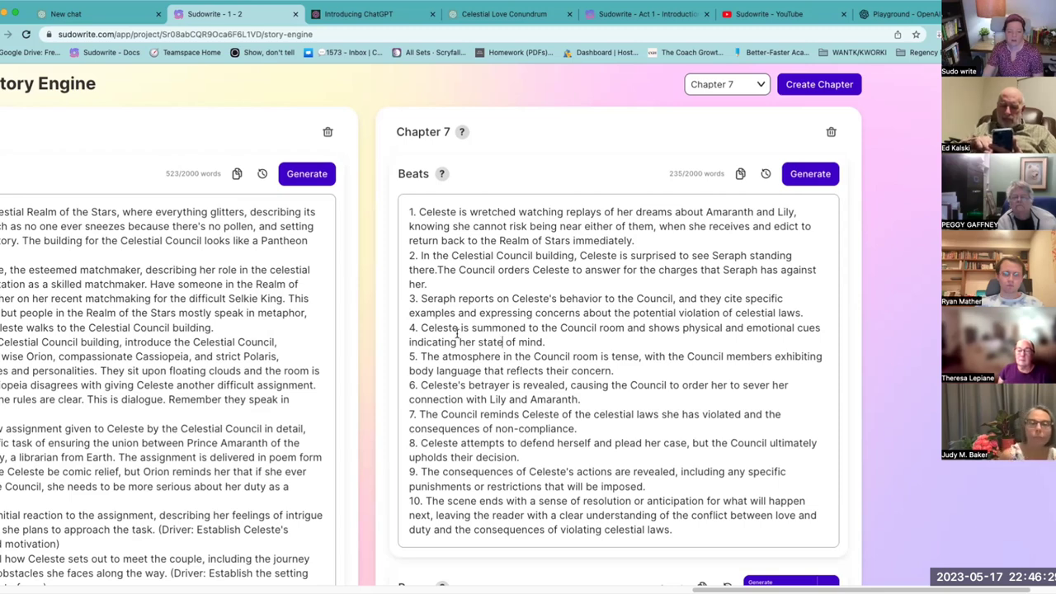
left_click_drag(472, 327, 646, 331)
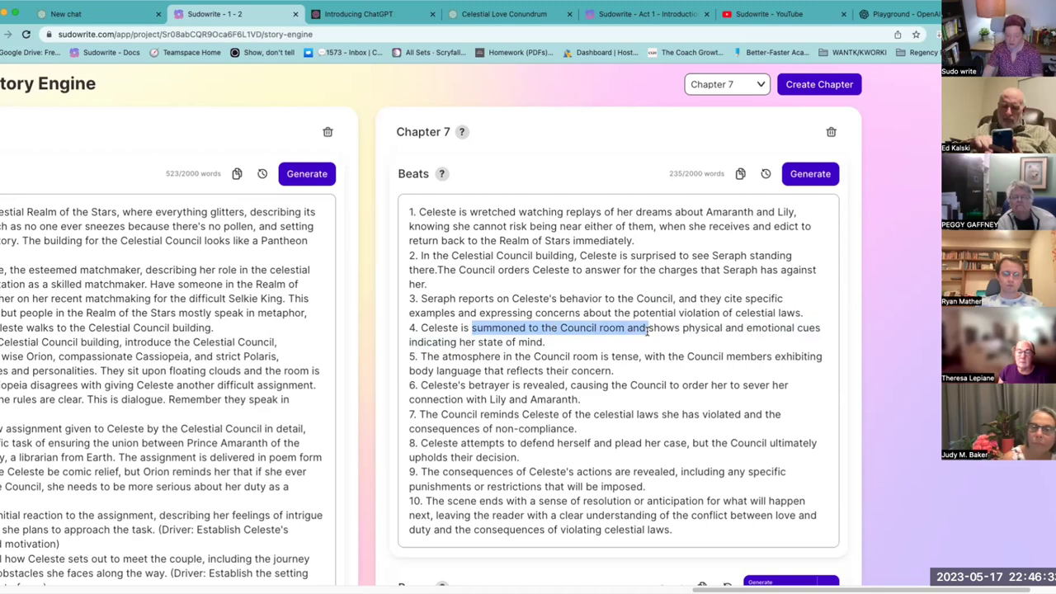
- Cut the summoning phrase from beat 4, add Celeste's reaction and near-admission of love, and add metaphorical arguing to beat 5
key("BackSpace")
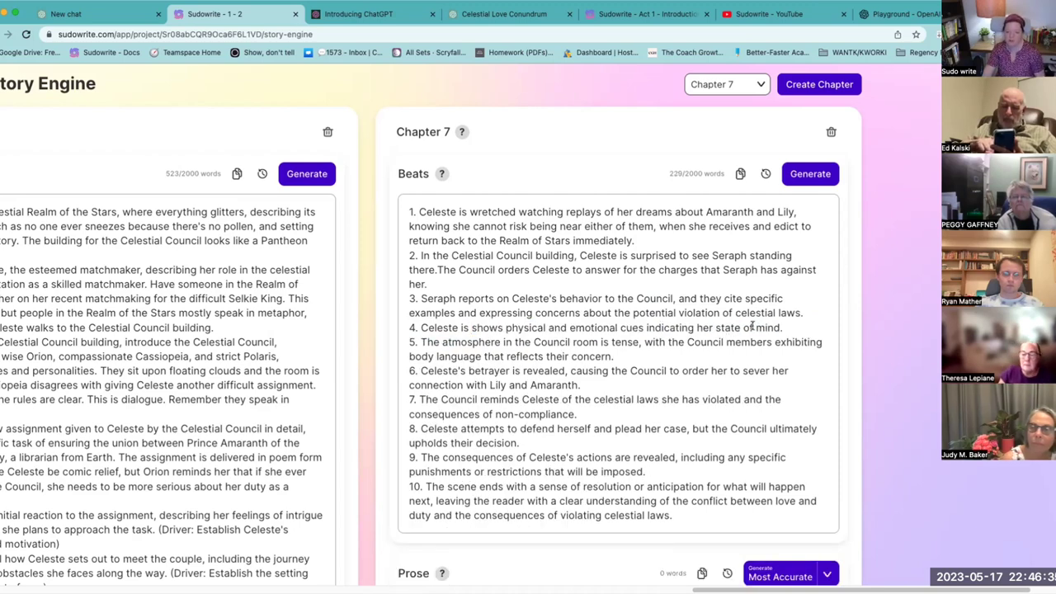
left_click(780, 327)
type(". She re")
type("acts ppoo")
type("orly to the accusation")
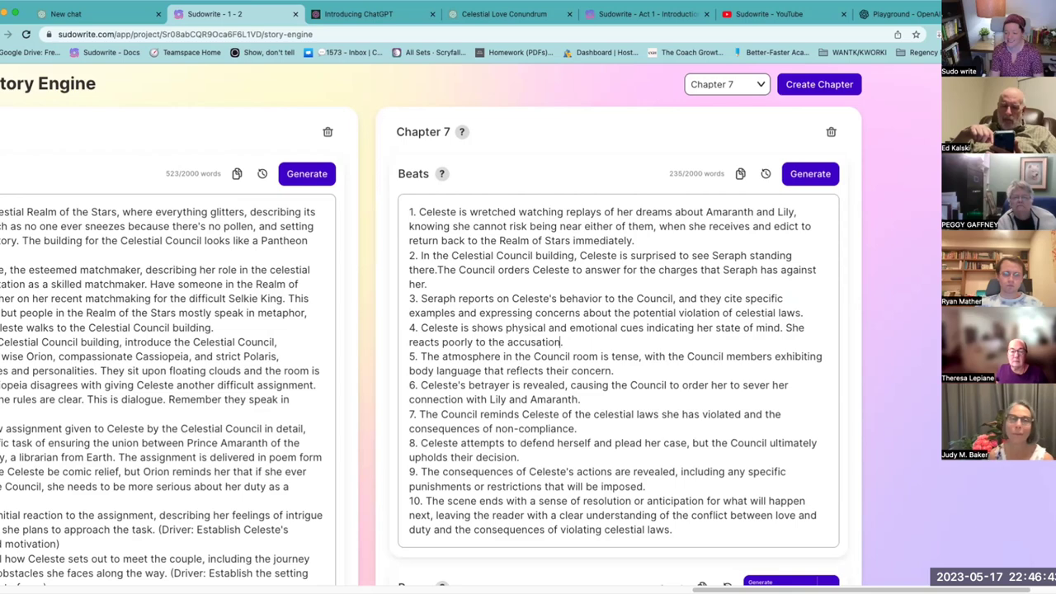
type("s, but a")
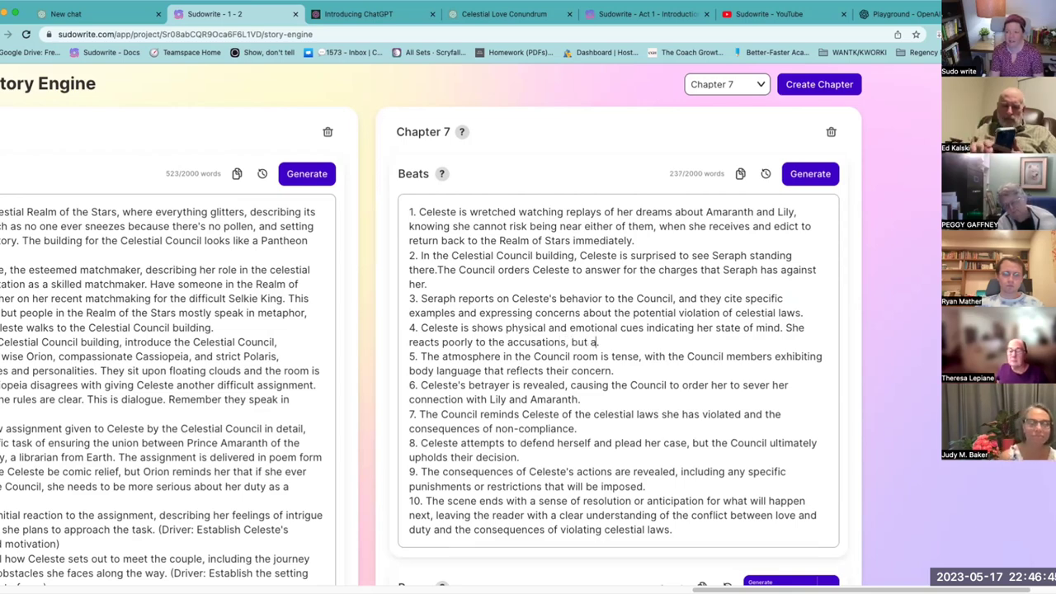
type("lso more or less admits she is in love")
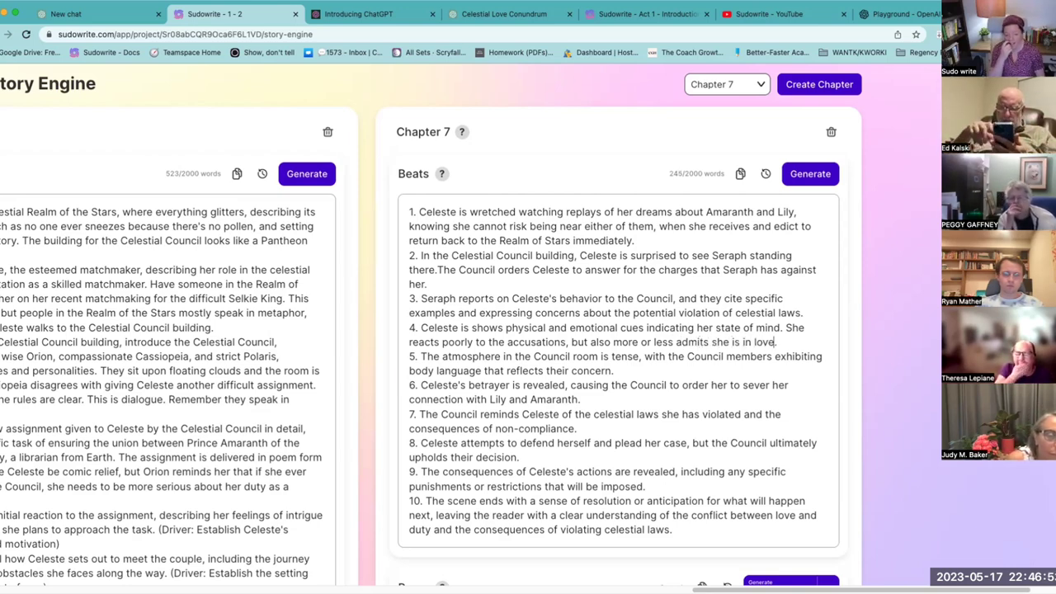
left_click(612, 369)
type("The speak in metaphor and start a")
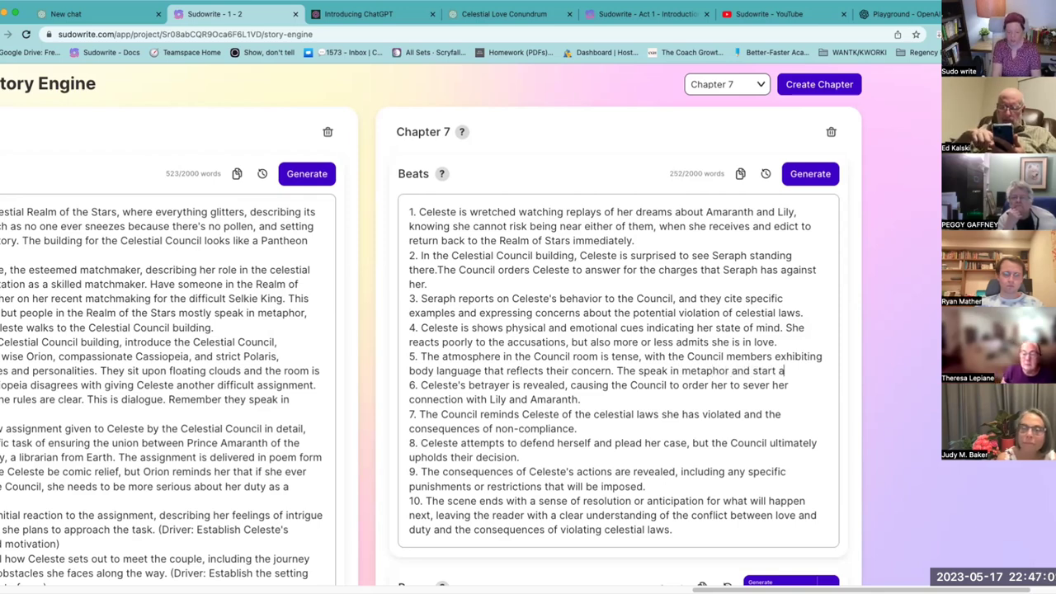
type("rguing about the ")
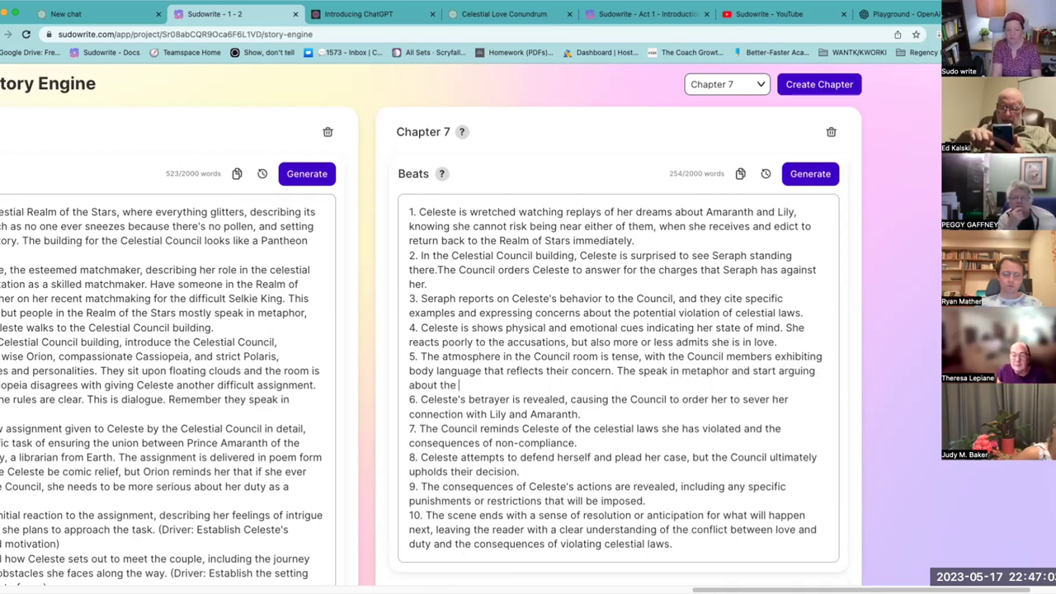
type("situation.")
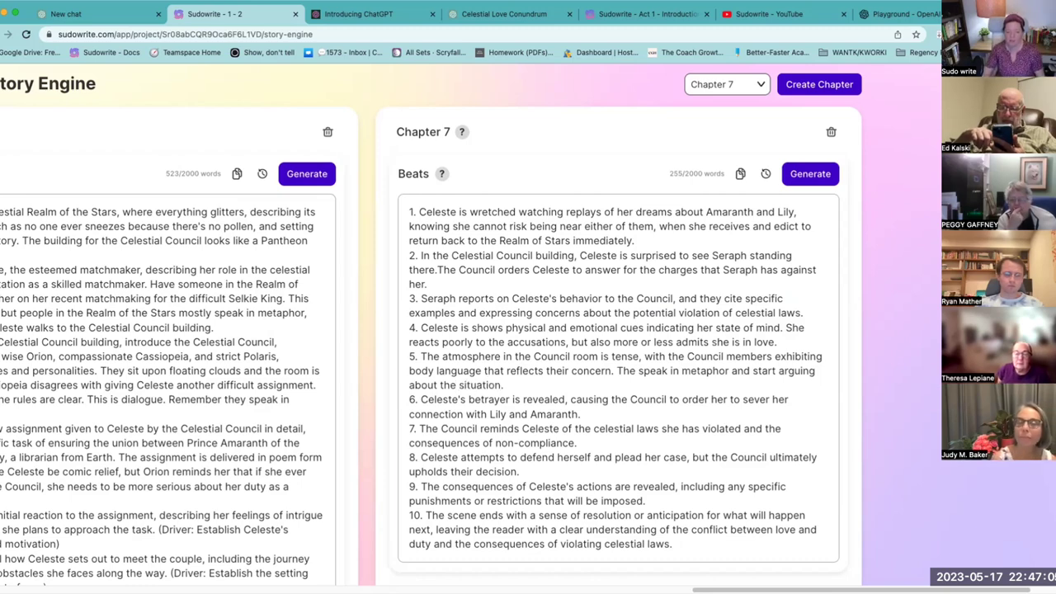
- Delete the betrayer beat 6 and correct 'plead' to 'pleads' in beat 8
left_click_drag(409, 400, 582, 414)
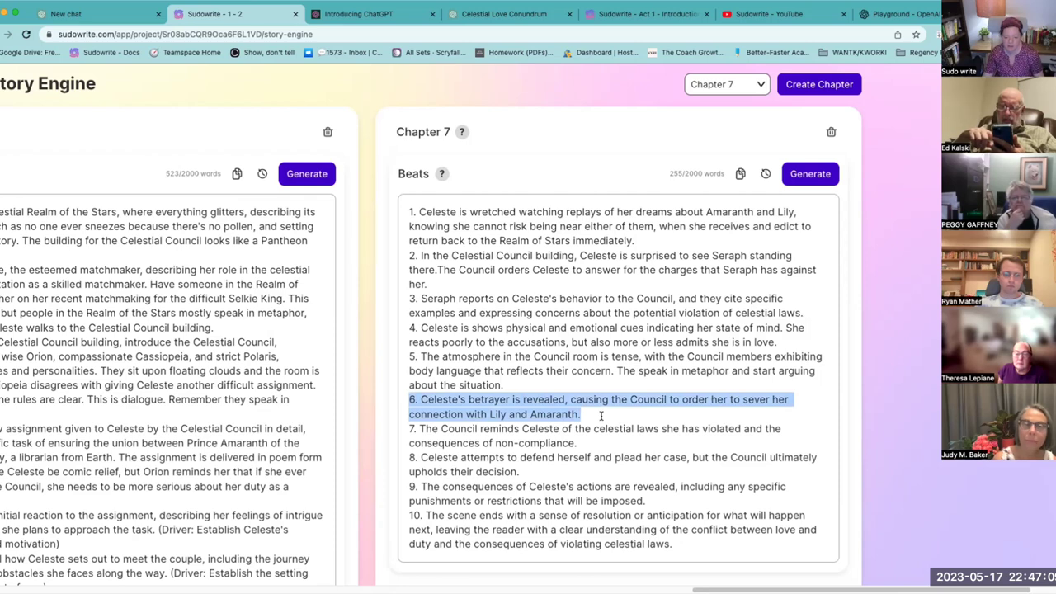
key("BackSpace")
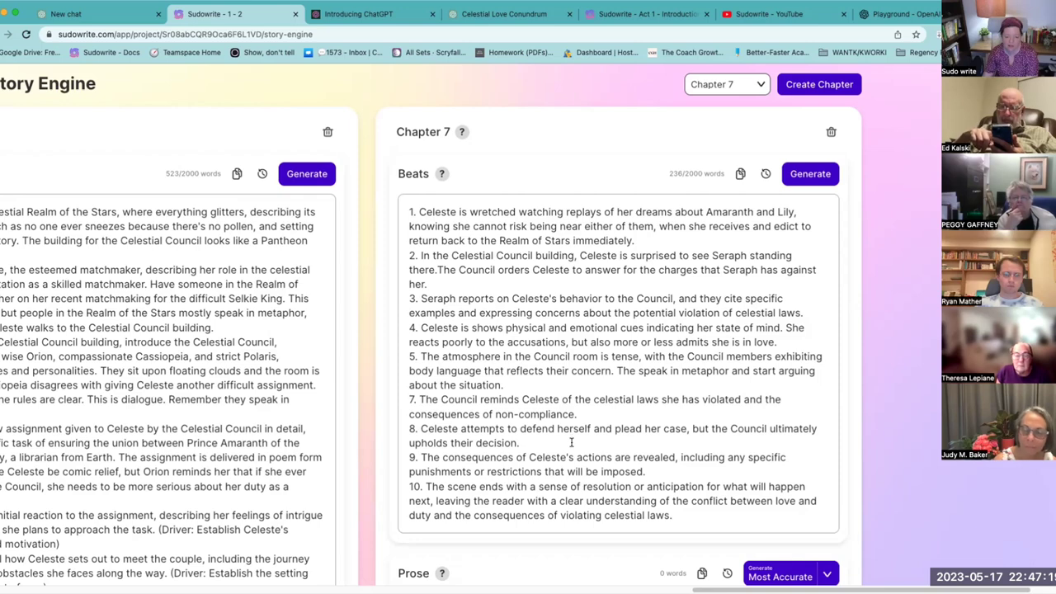
left_click(641, 428)
type("s")
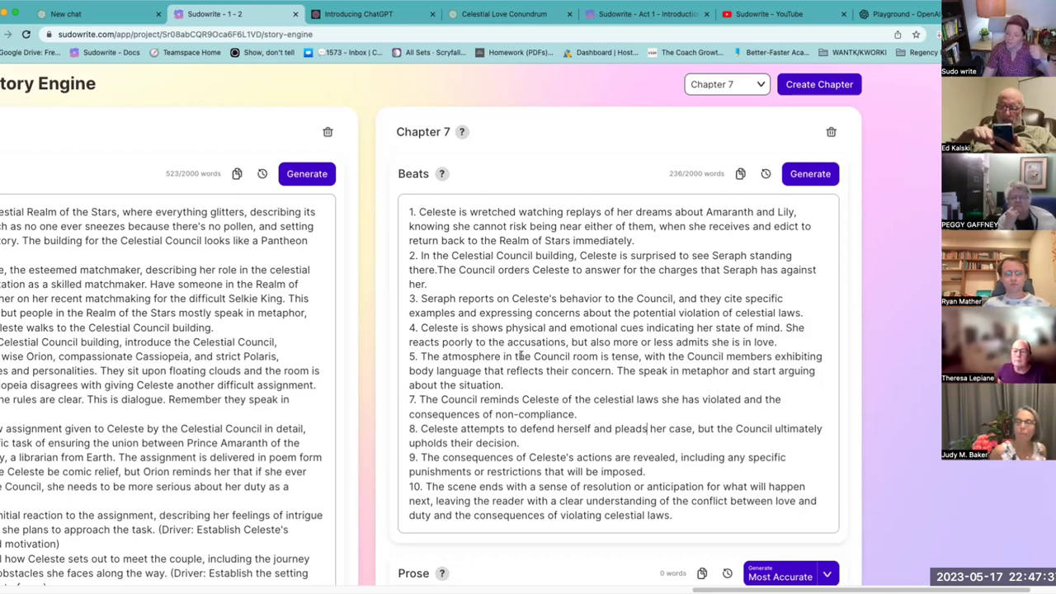
- Switch the prose mode to Best Prose and generate Chapter 7's prose from the beats
scroll(793, 451, "down", 3)
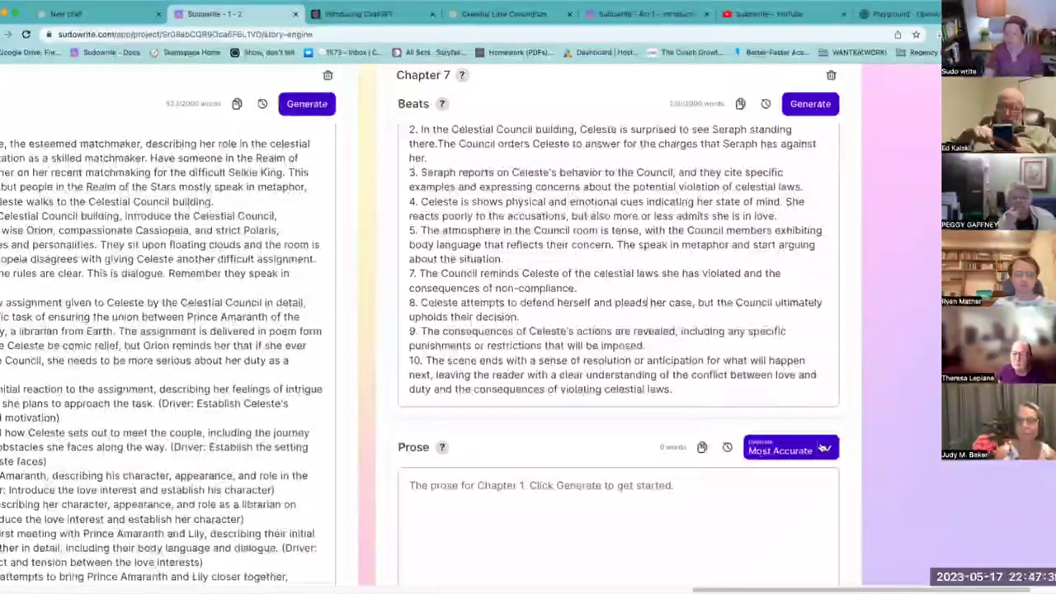
left_click(826, 448)
left_click(752, 510)
scroll(753, 509, "down", 5)
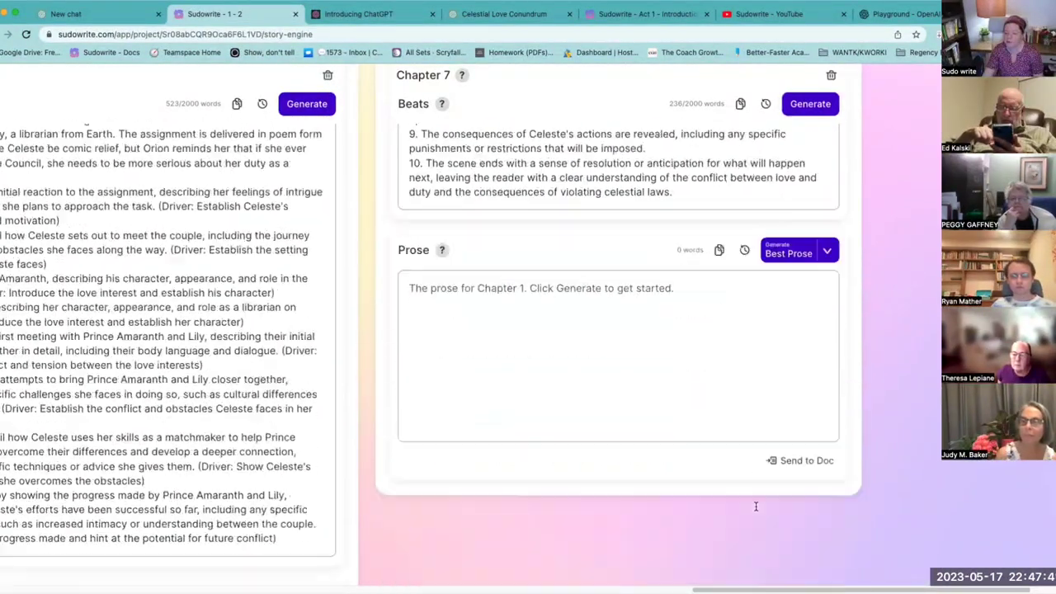
left_click(788, 200)
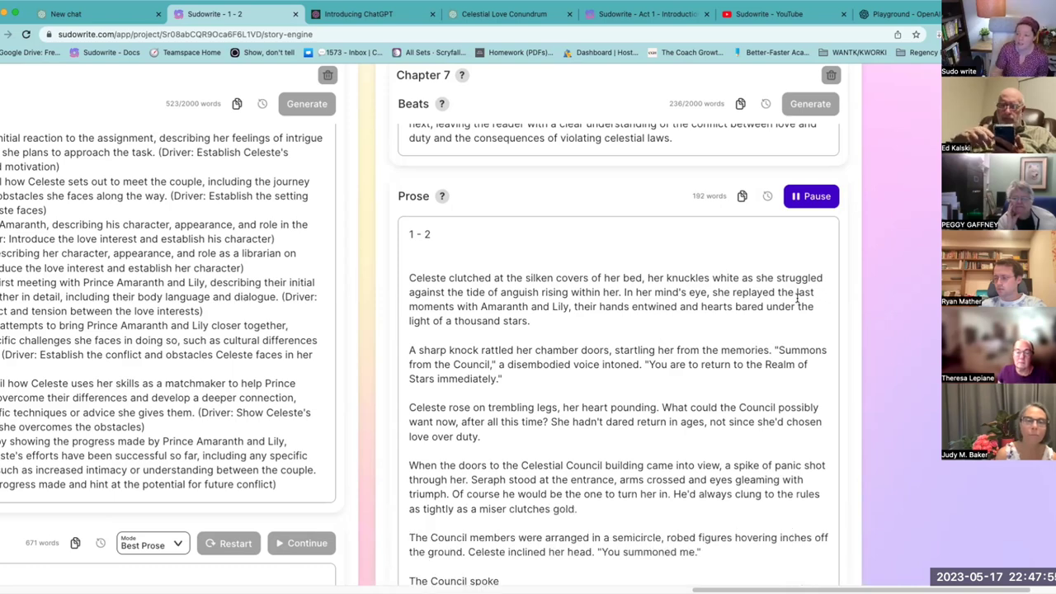
- Follow the generated prose down the page until the 645-word draft is complete
scroll(771, 319, "down", 3)
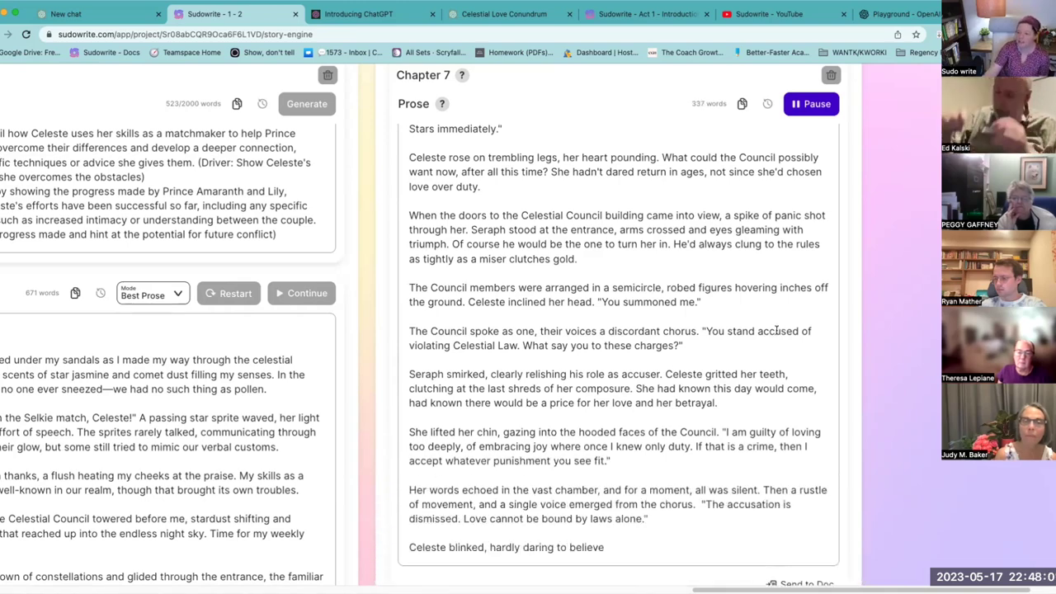
scroll(780, 332, "down", 2)
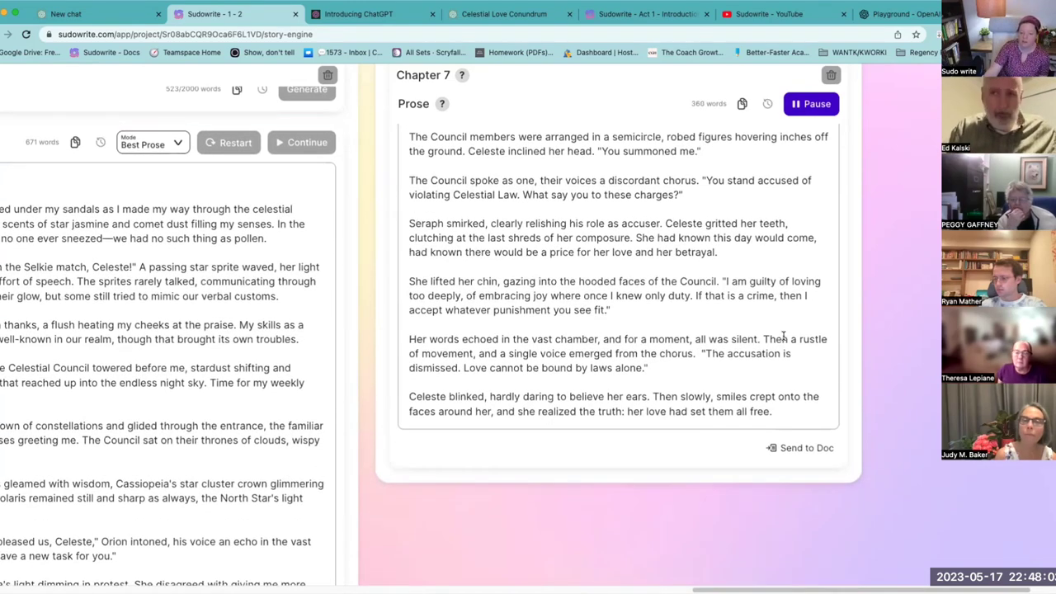
scroll(784, 335, "down", 1)
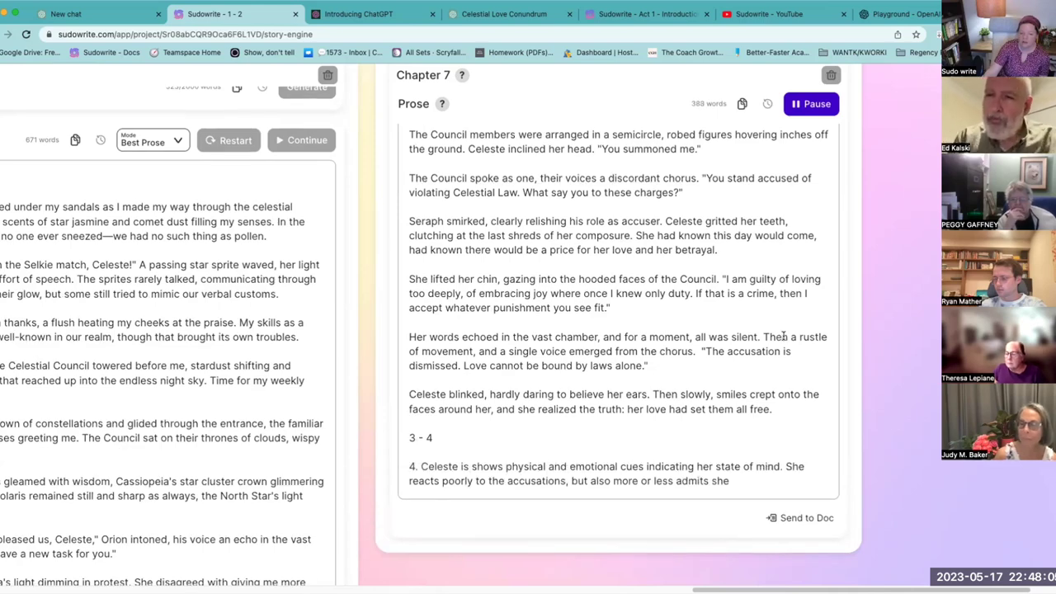
scroll(779, 359, "down", 1)
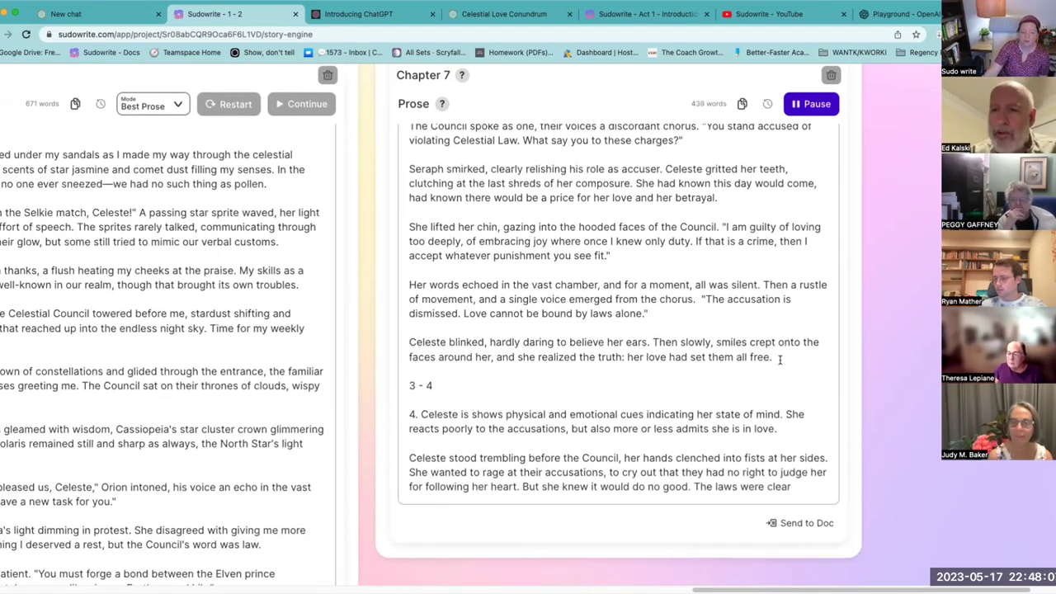
scroll(779, 359, "down", 1)
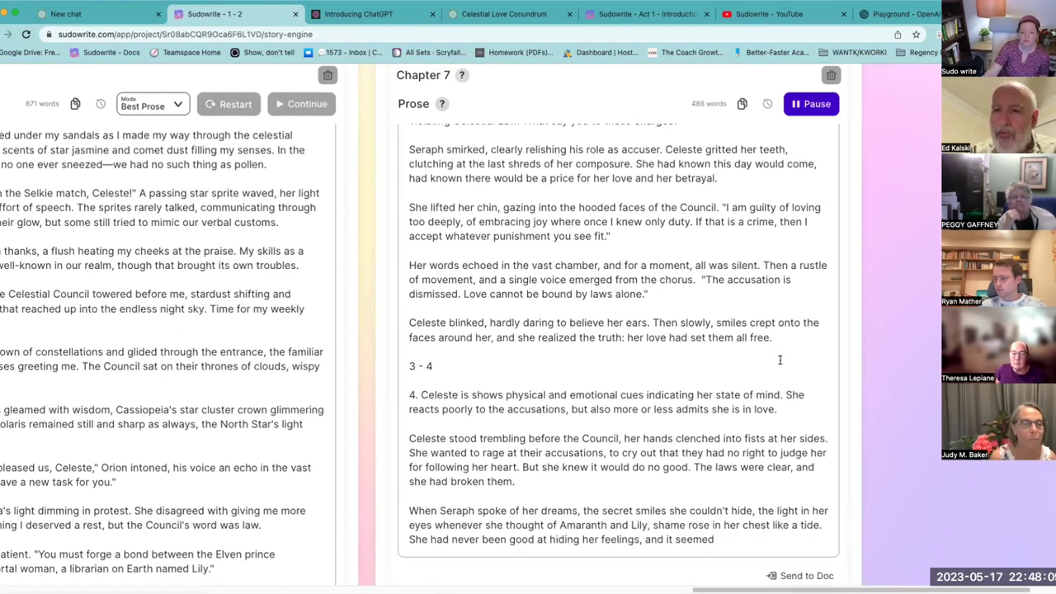
scroll(780, 360, "down", 2)
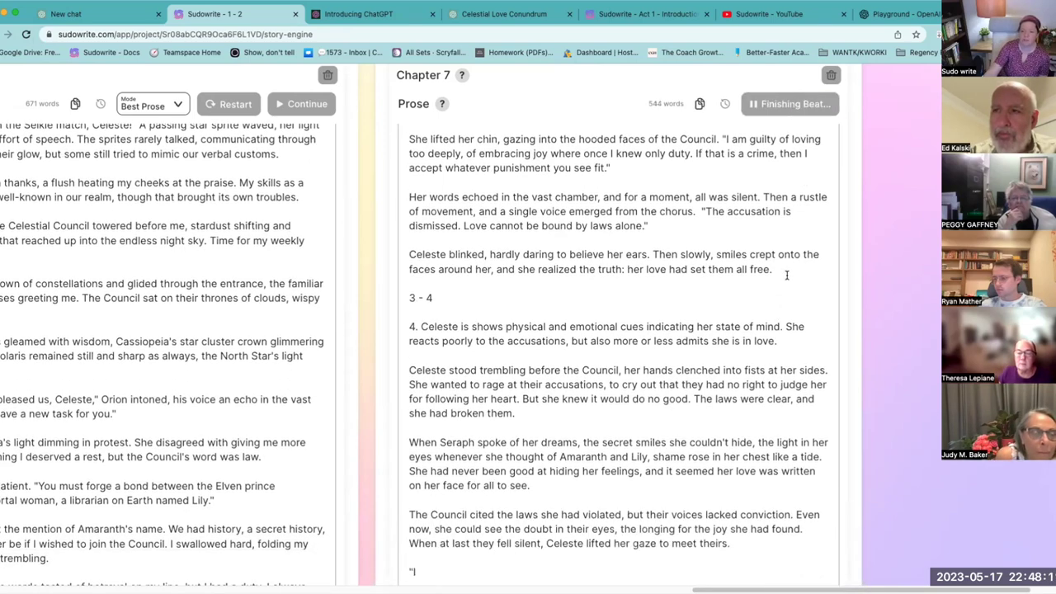
scroll(788, 349, "down", 2)
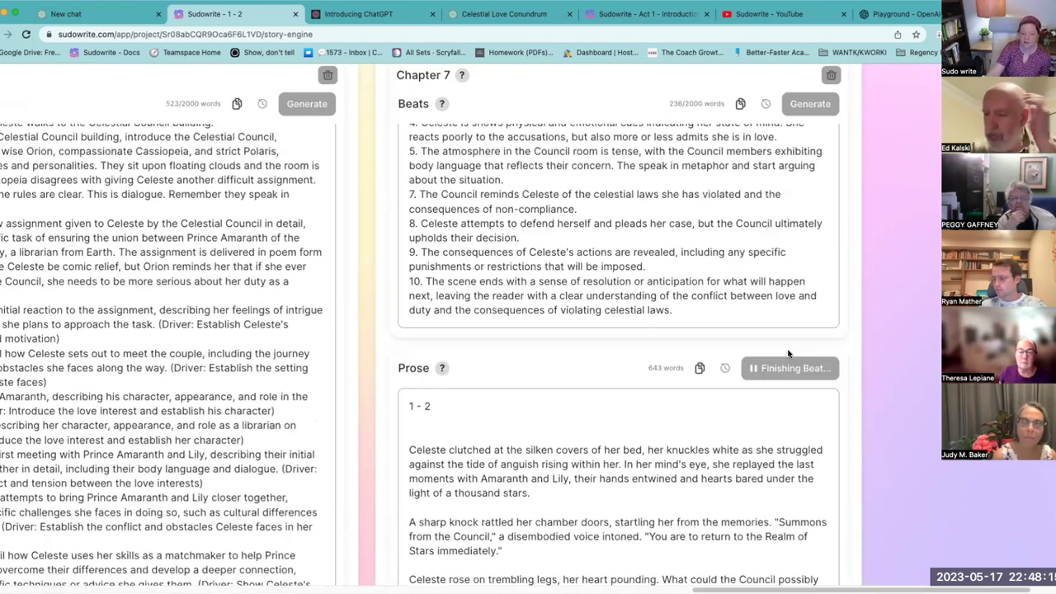
scroll(788, 349, "down", 3)
scroll(788, 349, "down", 3)
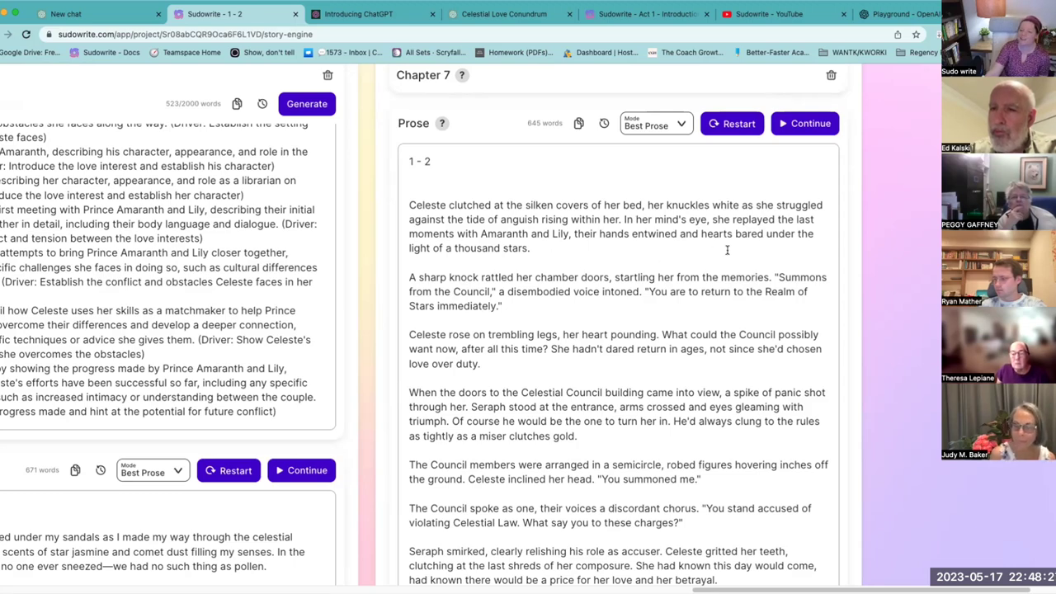
scroll(555, 314, "down", 2)
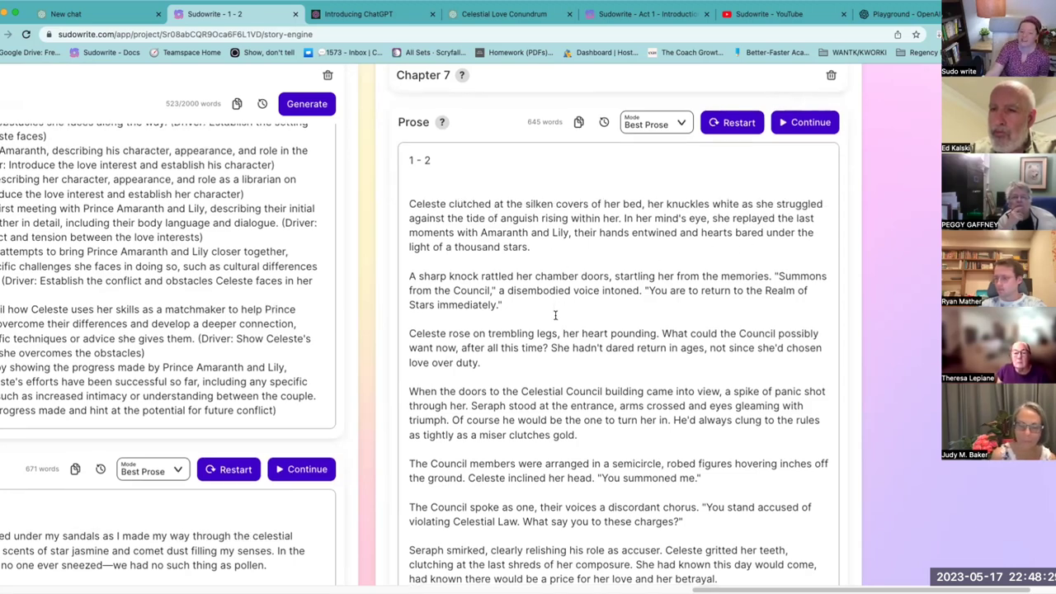
scroll(556, 315, "down", 1)
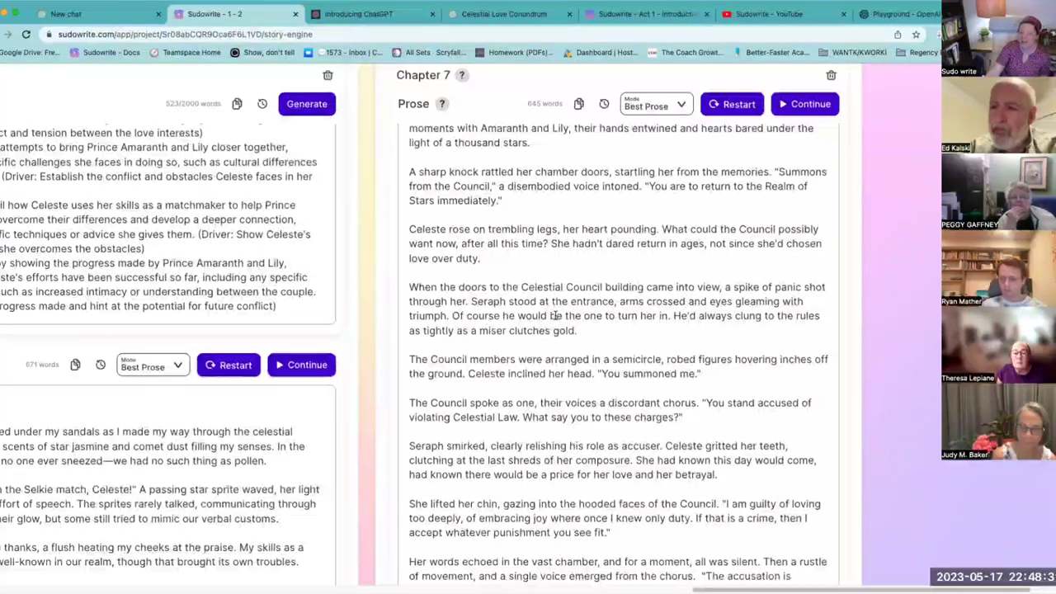
scroll(556, 316, "down", 1)
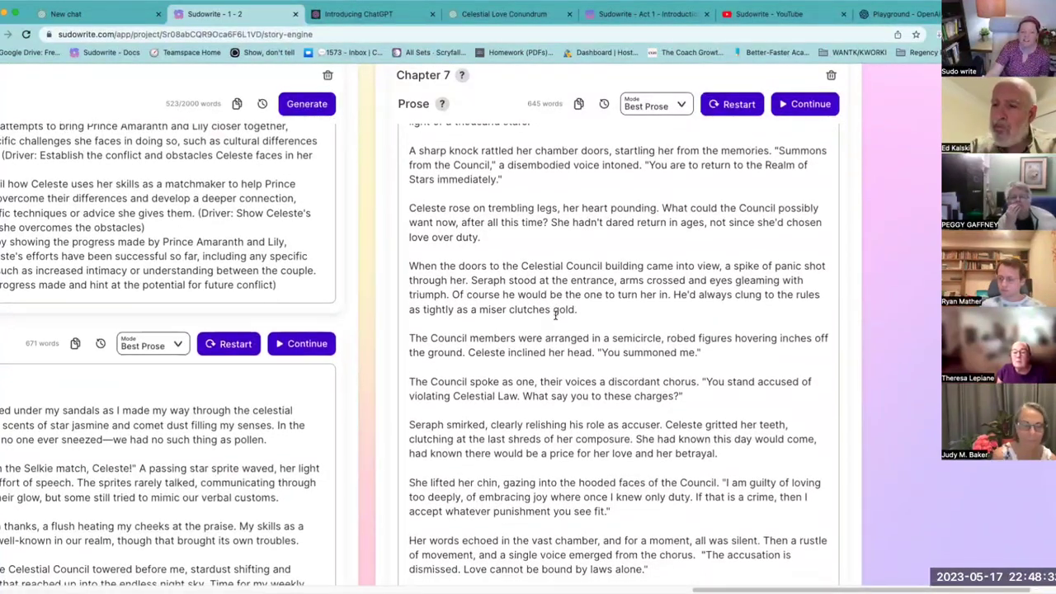
scroll(554, 328, "down", 1)
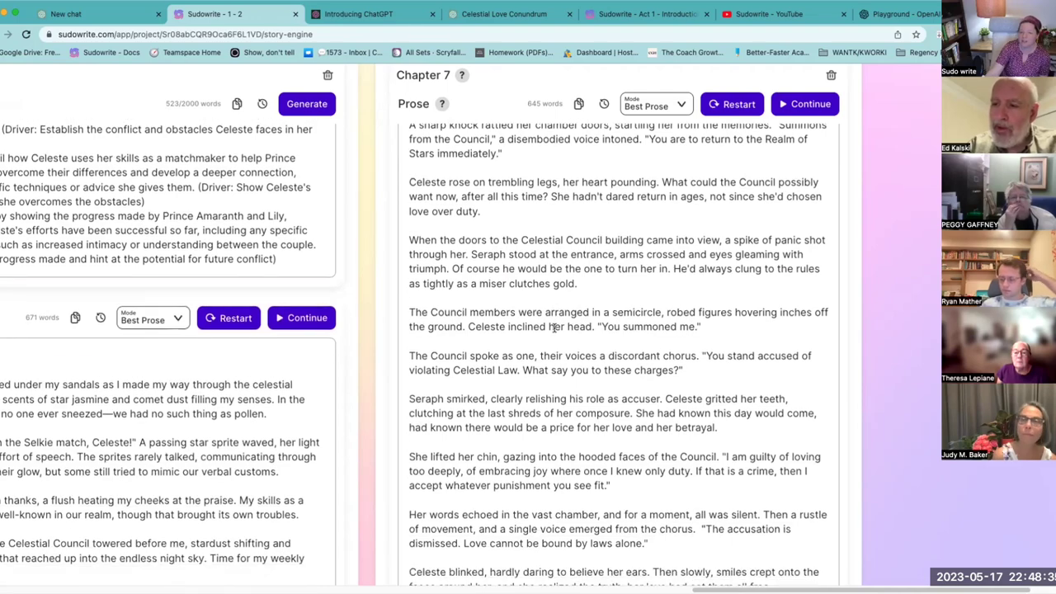
scroll(554, 328, "down", 2)
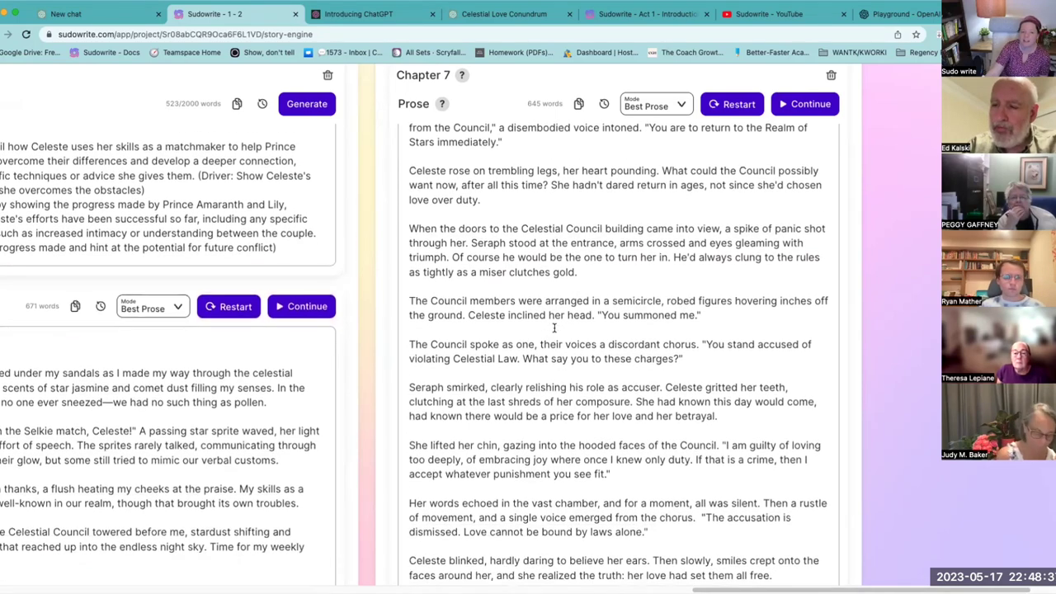
scroll(555, 327, "down", 1)
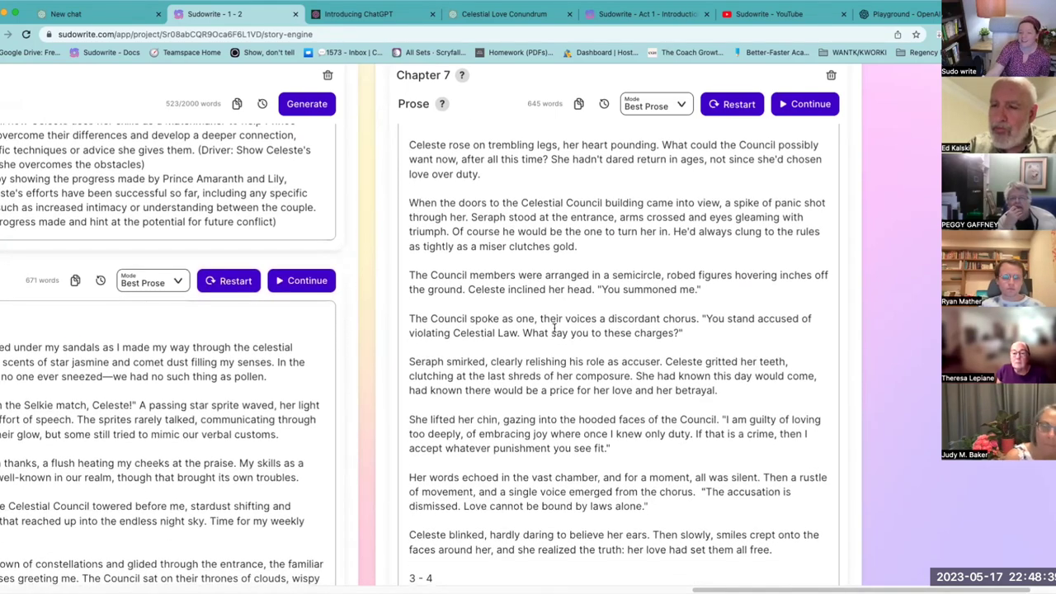
scroll(554, 330, "up", 1)
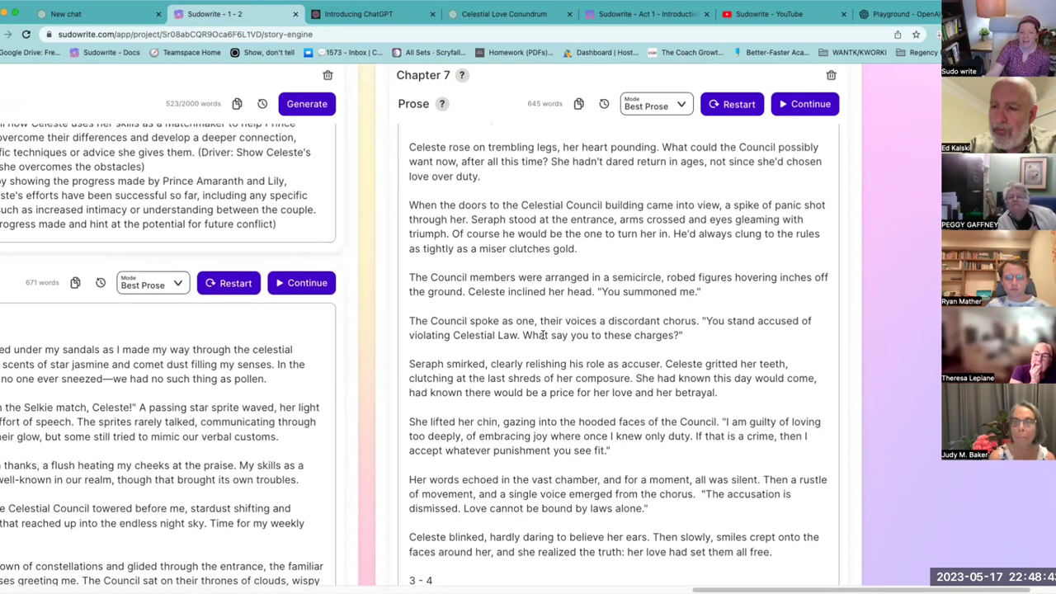
scroll(544, 335, "down", 1)
scroll(545, 330, "down", 1)
scroll(544, 293, "up", 3)
scroll(543, 287, "up", 1)
left_click_drag(528, 222, 585, 222)
left_click(546, 214, "shift")
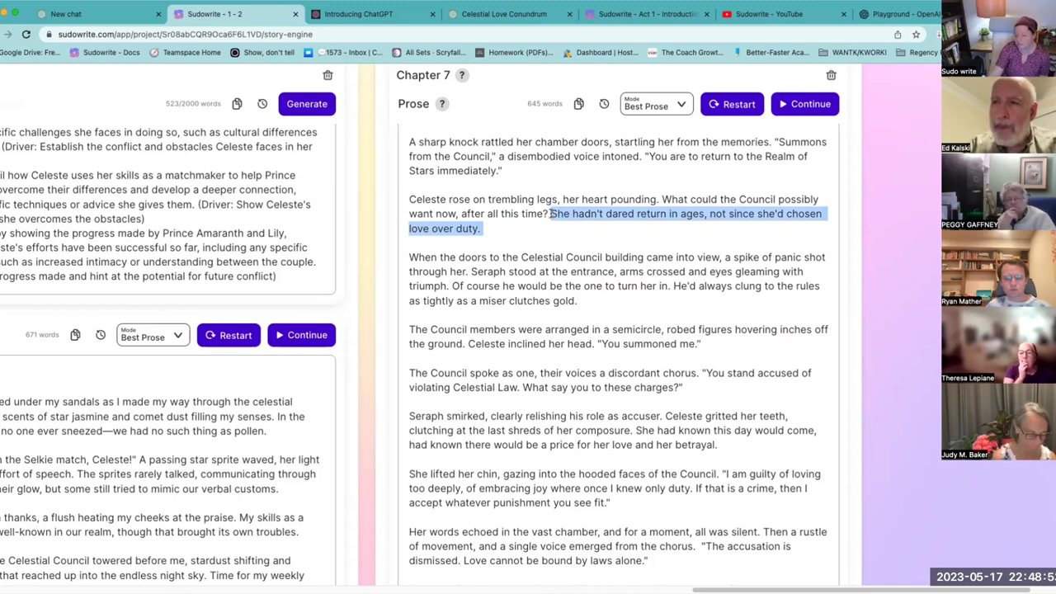
scroll(564, 299, "down", 3)
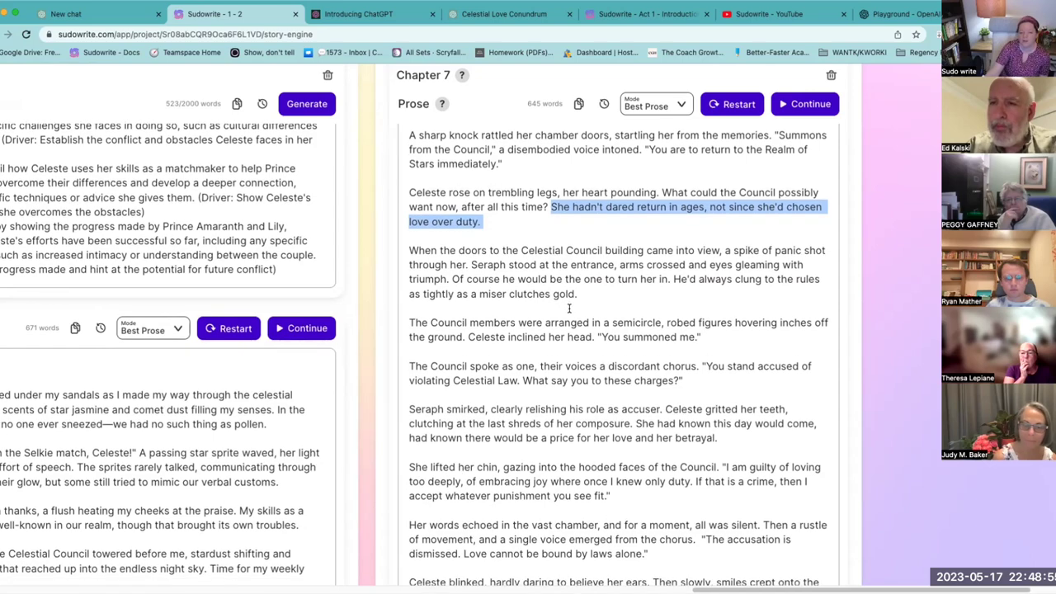
scroll(567, 308, "down", 2)
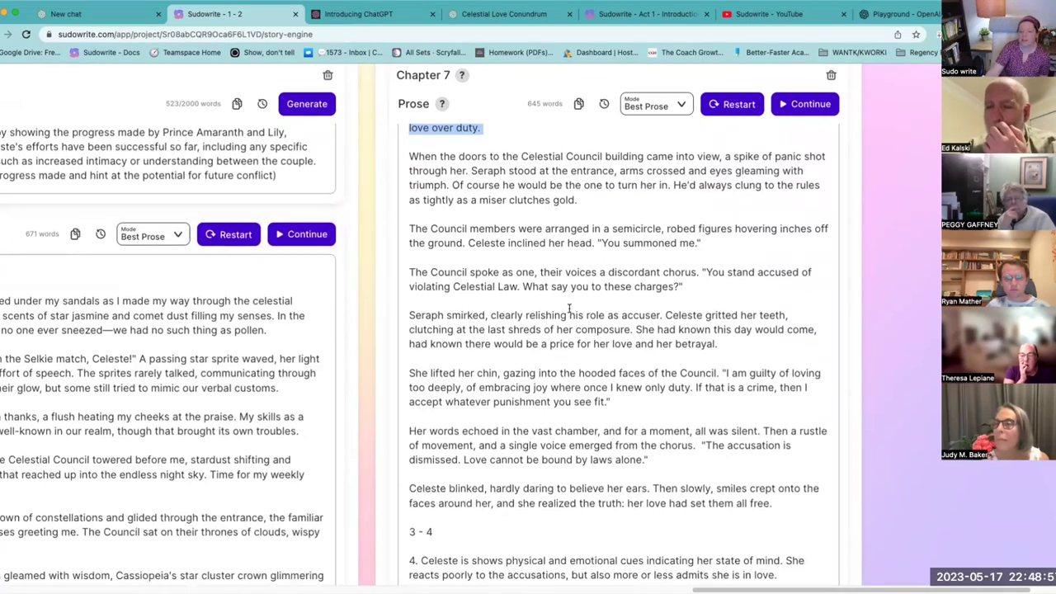
scroll(569, 309, "down", 1)
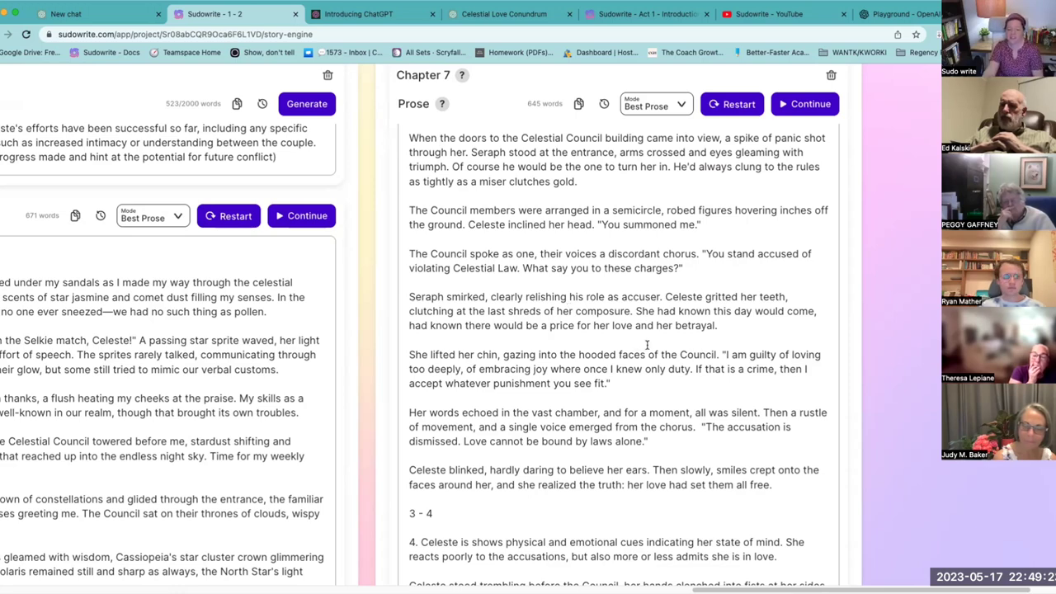
scroll(643, 347, "down", 3)
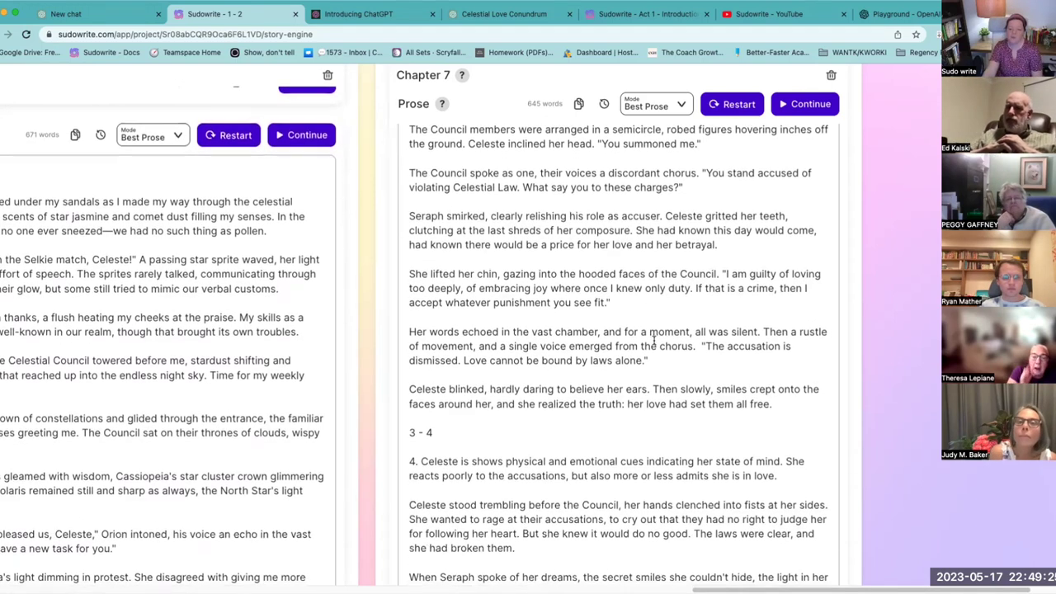
scroll(652, 340, "down", 2)
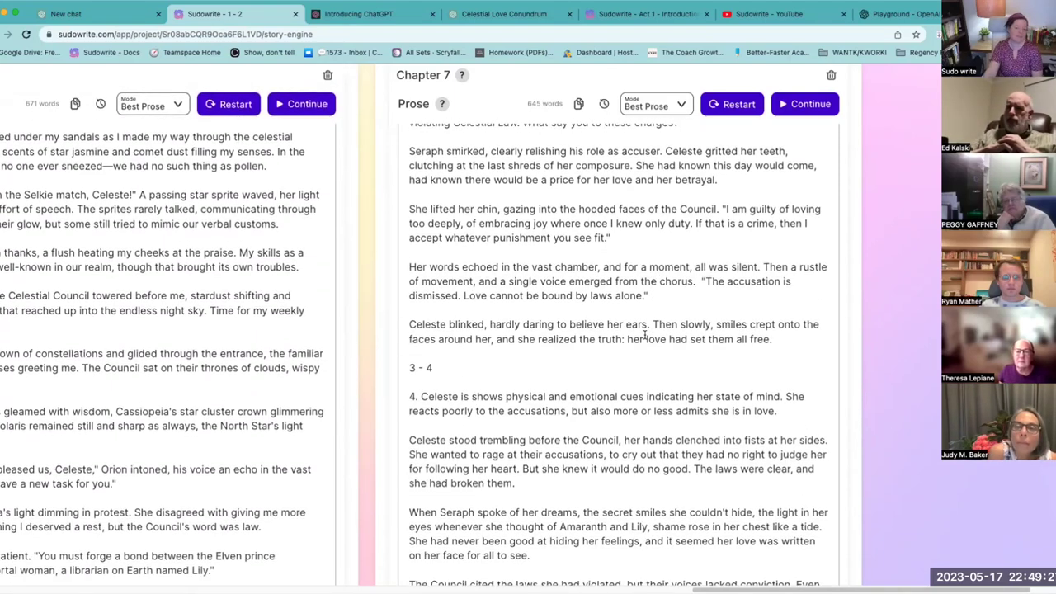
scroll(603, 251, "up", 1)
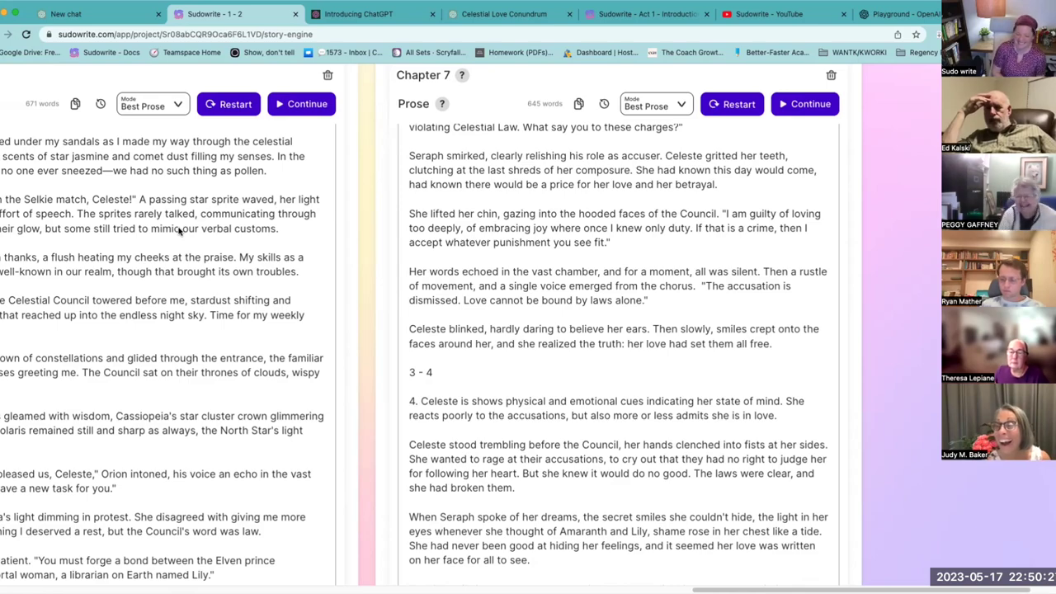
scroll(528, 445, "down", 4)
scroll(537, 453, "down", 4)
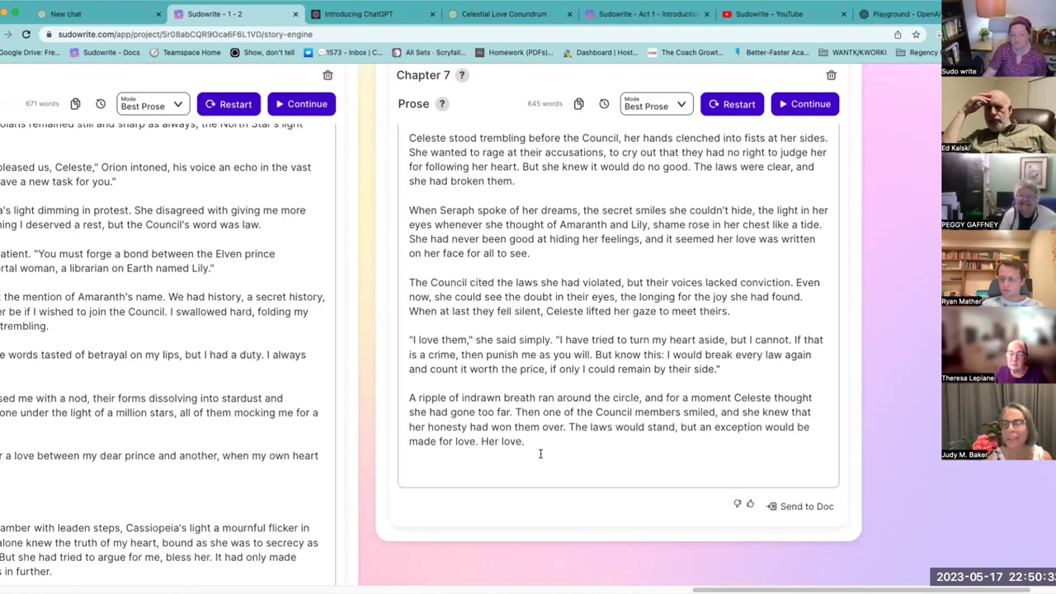
scroll(540, 456, "down", 1)
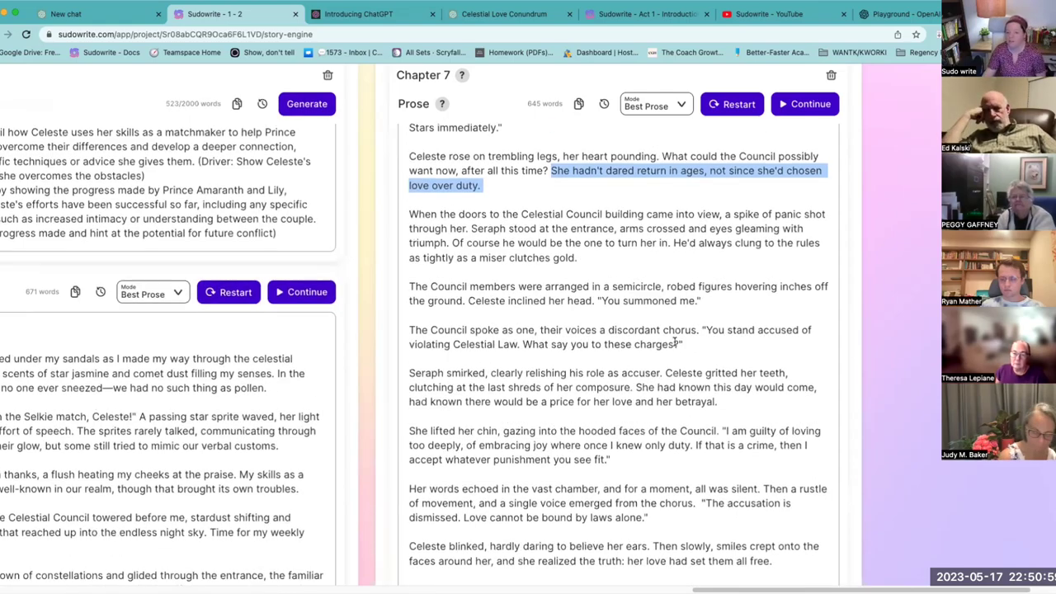
scroll(712, 417, "up", 5)
- Switch the prose mode to Most Accurate and regenerate Chapter 7's prose from scratch
scroll(712, 417, "down", 3)
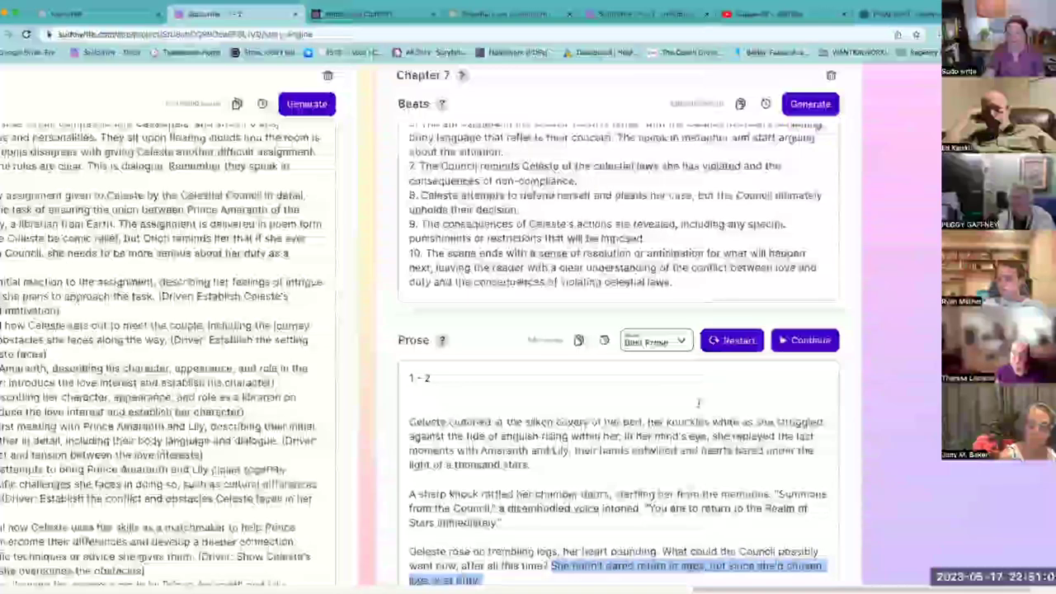
left_click(656, 344)
left_click(685, 381)
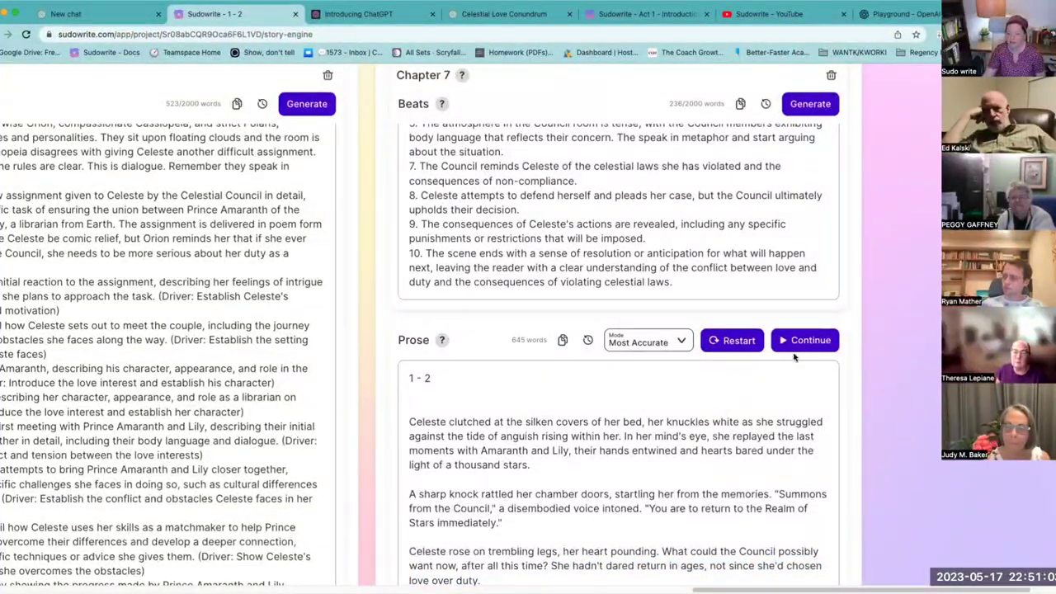
left_click(741, 342)
- Follow the regenerated prose through beats 1–2 as beats 3–4 begin streaming
scroll(705, 408, "down", 2)
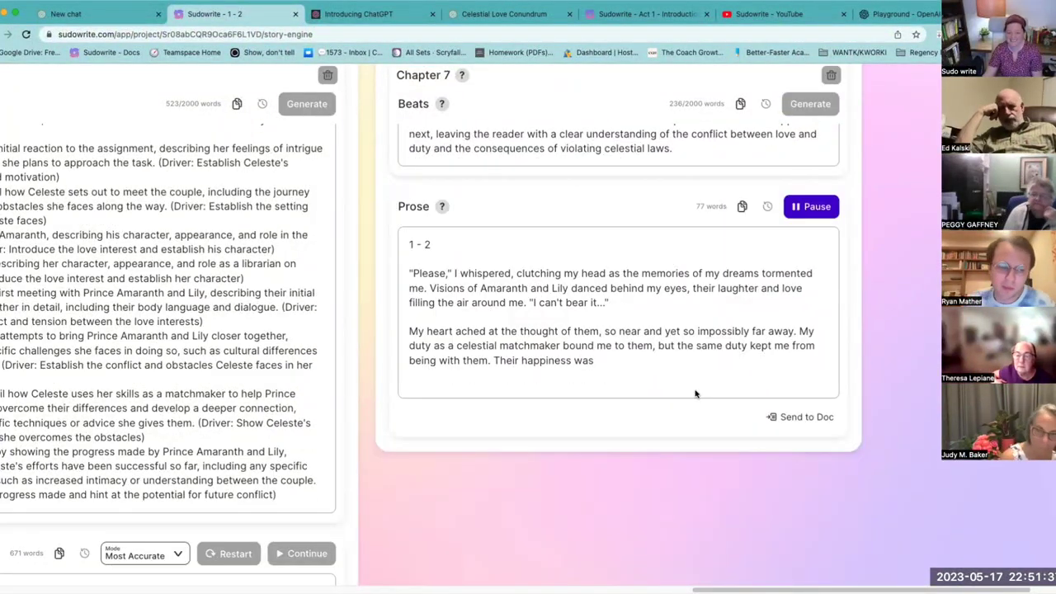
scroll(680, 376, "down", 1)
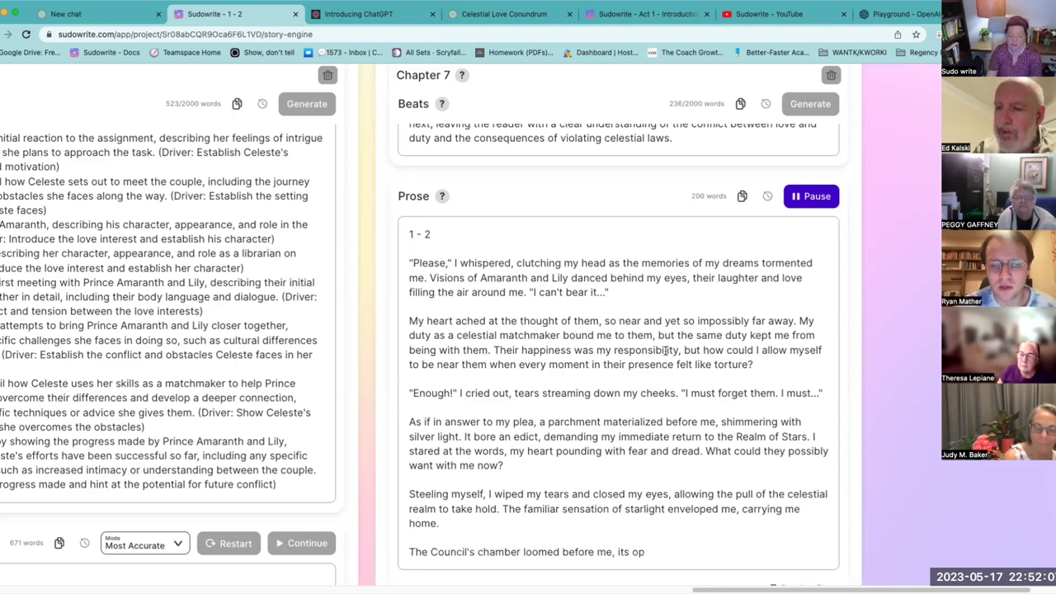
scroll(665, 350, "down", 3)
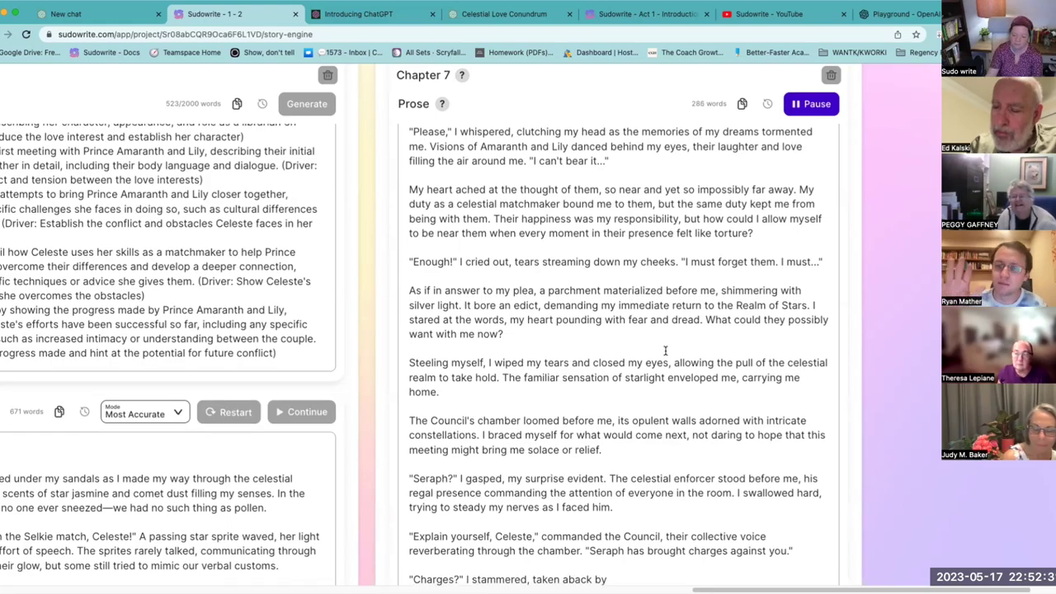
scroll(665, 351, "down", 5)
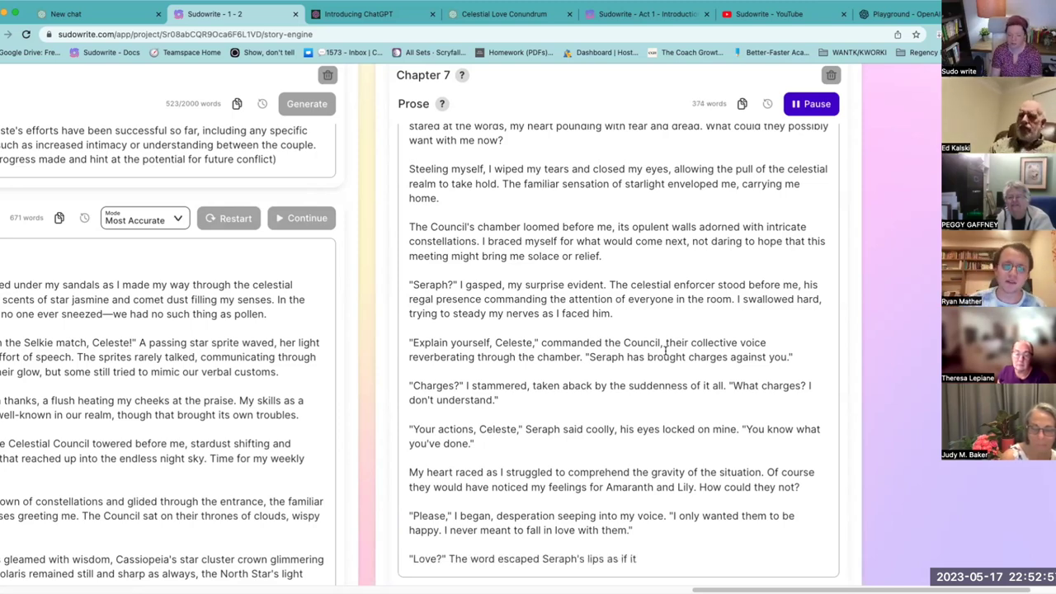
scroll(702, 363, "down", 5)
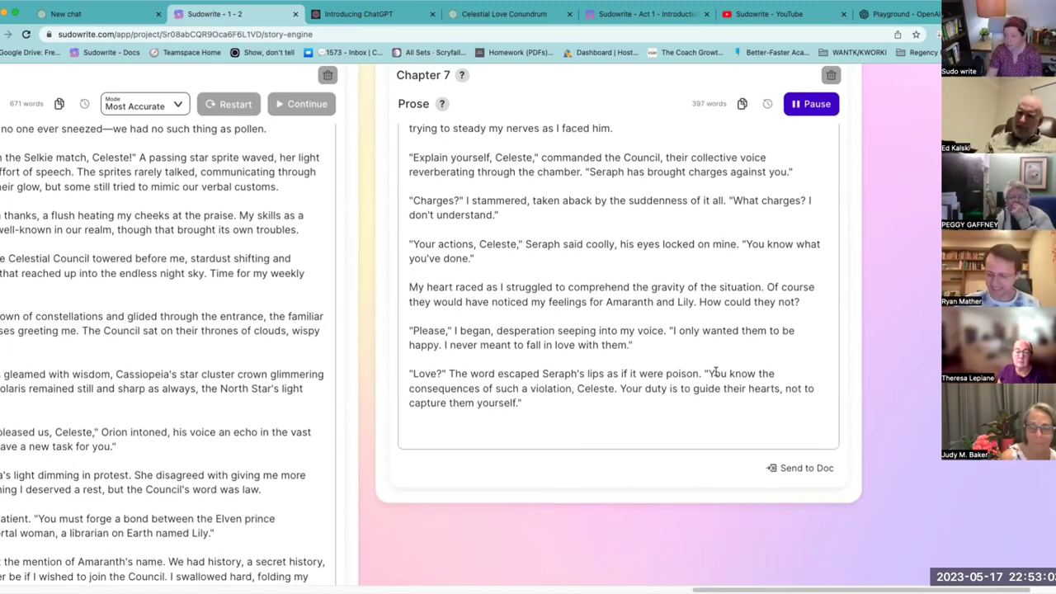
scroll(716, 371, "down", 1)
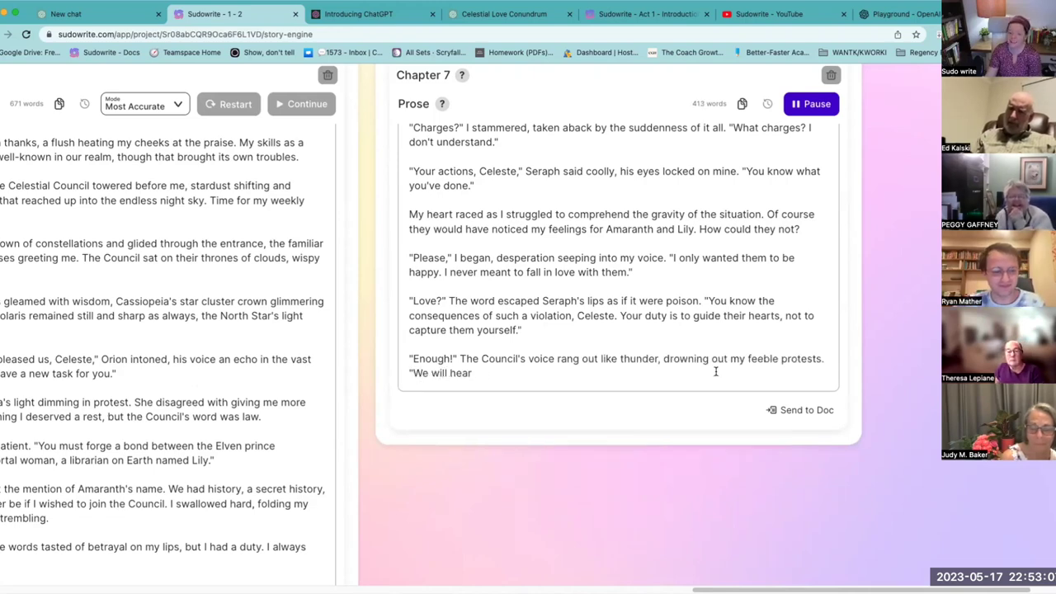
scroll(716, 372, "down", 1)
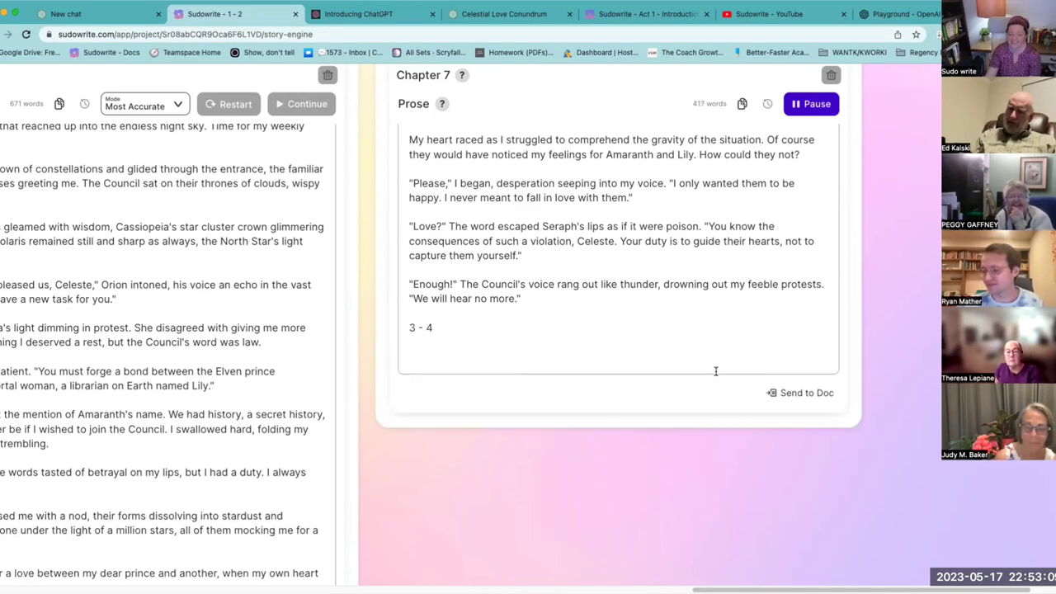
- Pause generation so it stops once the beats 3–4 section finishes
left_click(813, 104)
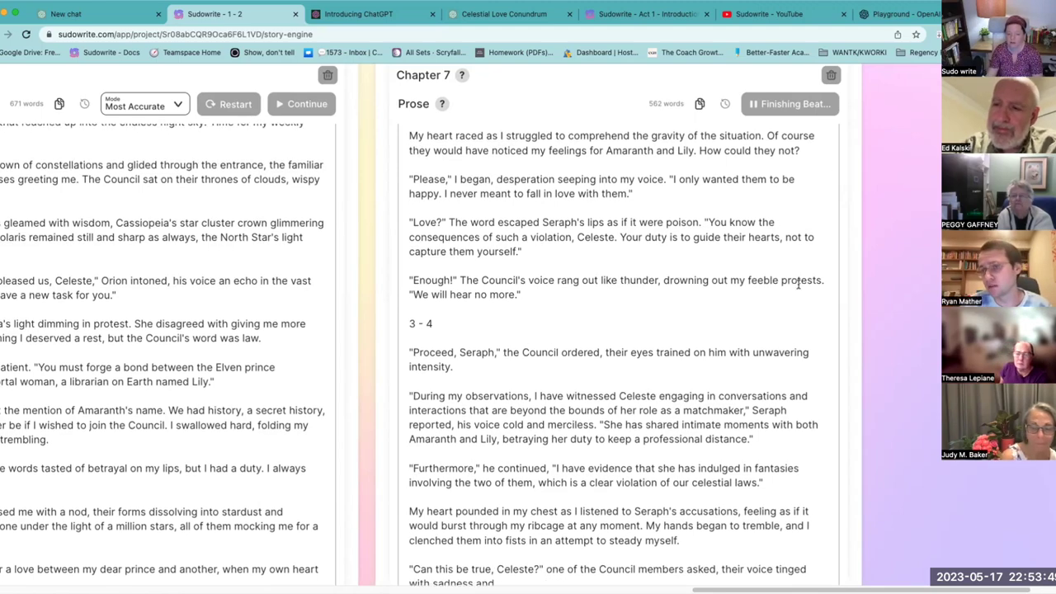
scroll(798, 284, "down", 3)
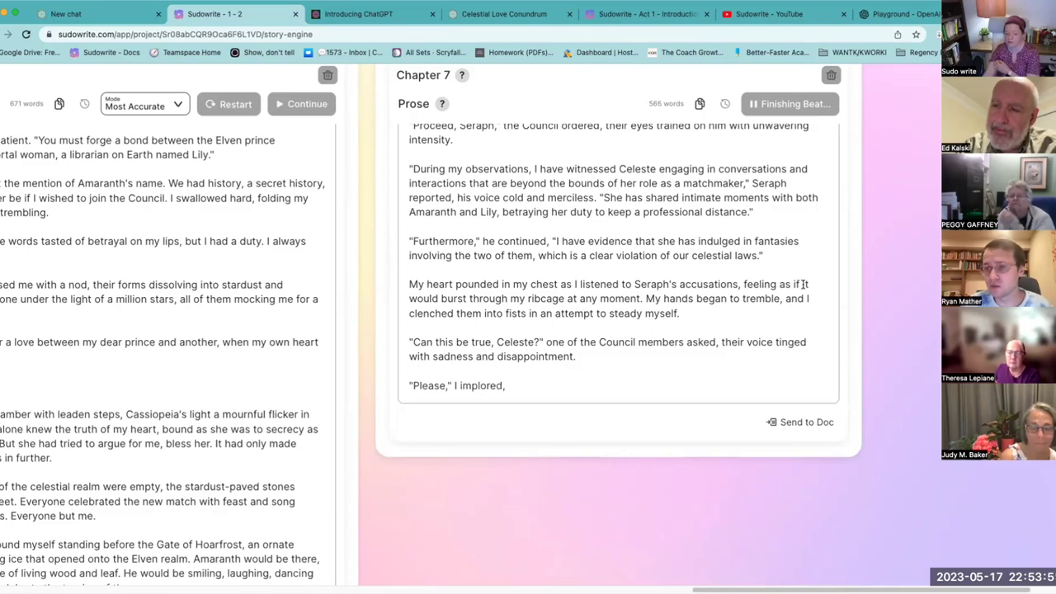
scroll(804, 284, "up", 10)
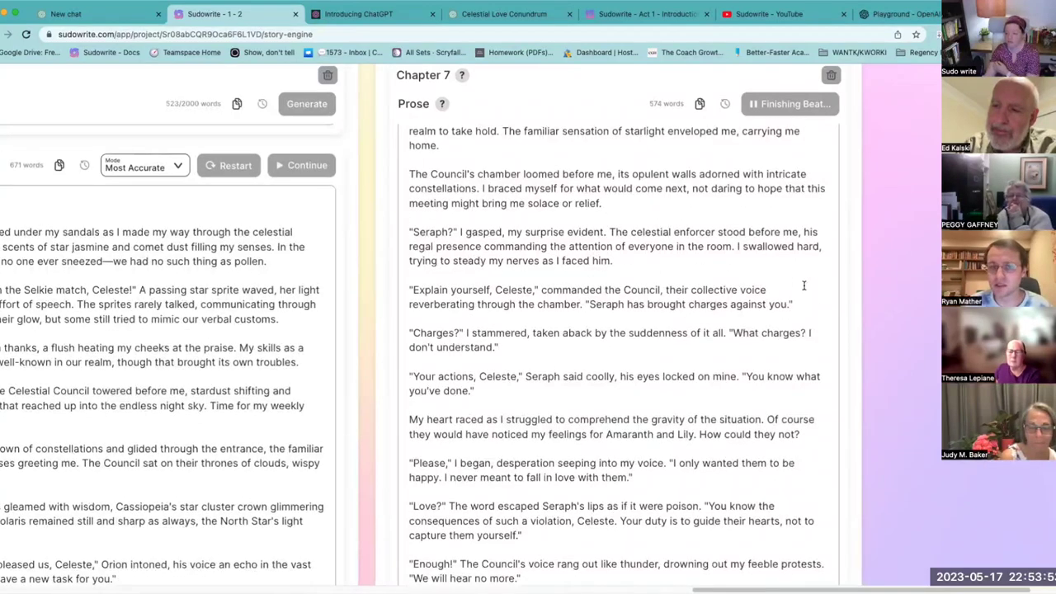
- Review the finished 797-word prose, including Celeste's plea and the Council's rebuke
scroll(804, 285, "down", 3)
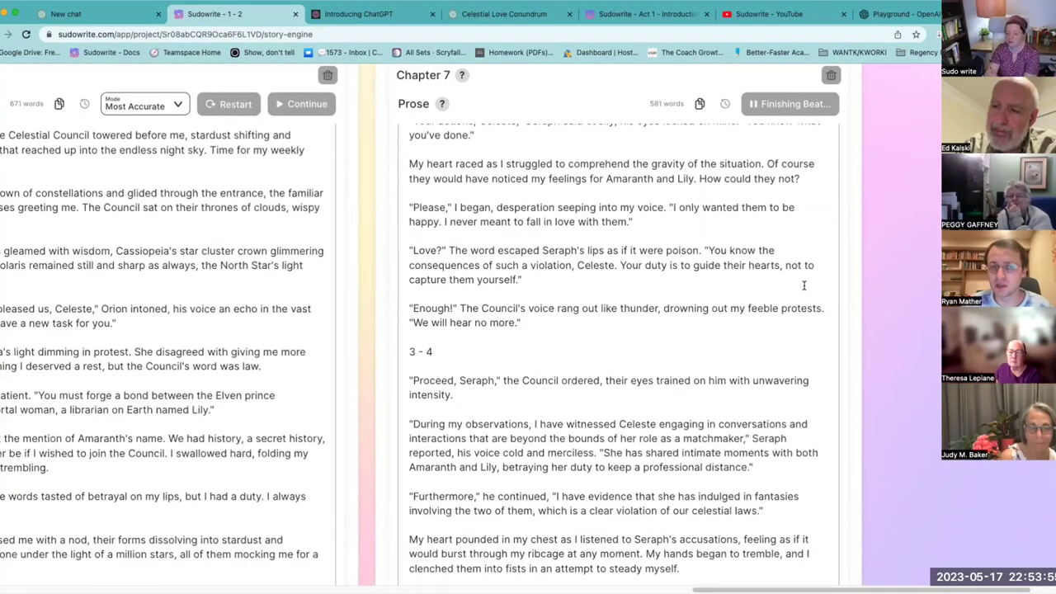
scroll(804, 286, "down", 4)
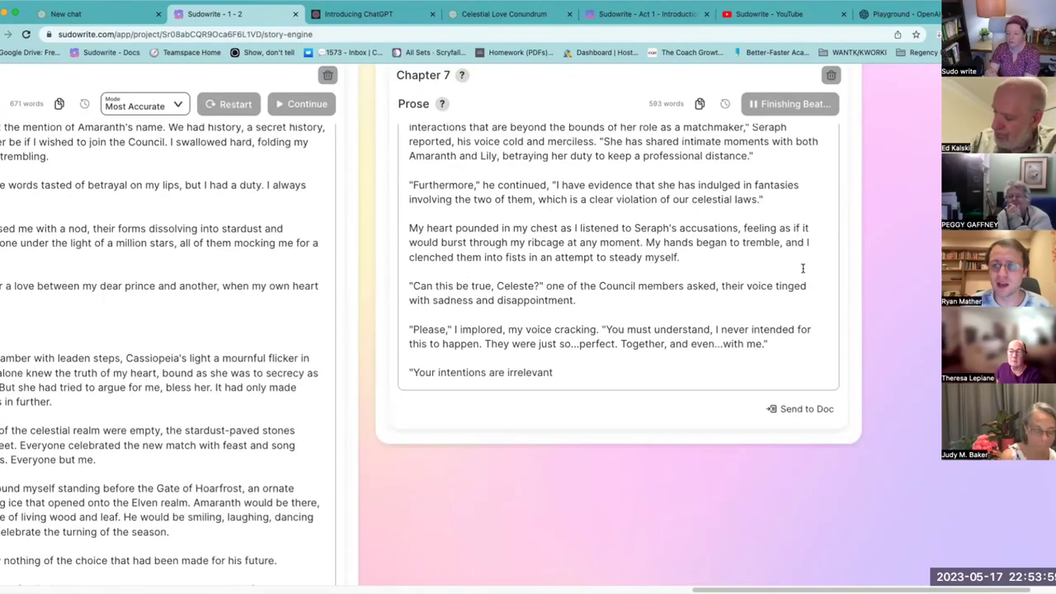
scroll(803, 268, "up", 3)
scroll(804, 281, "up", 10)
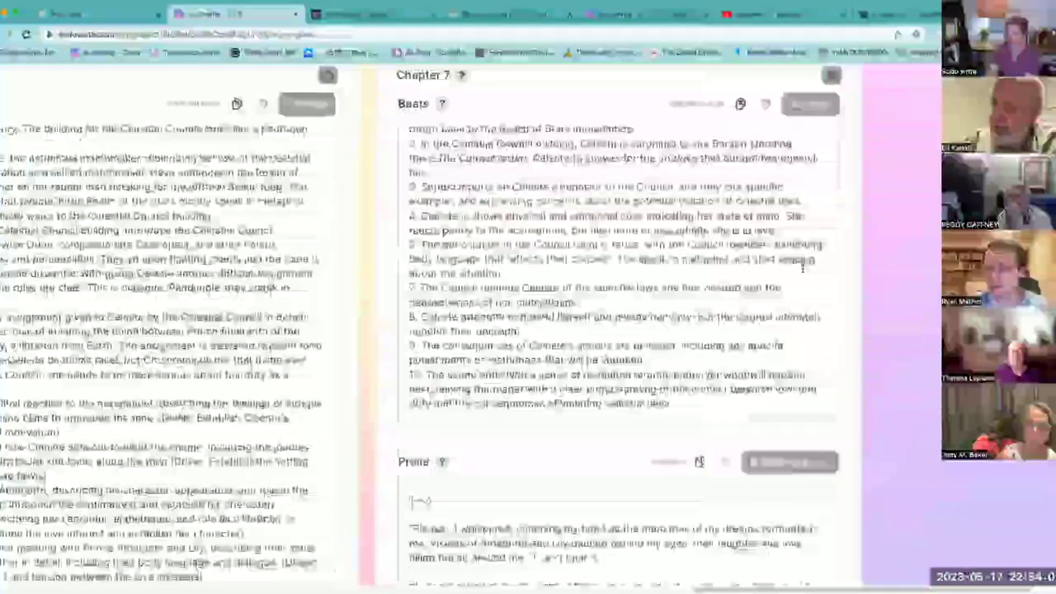
scroll(812, 312, "down", 5)
scroll(812, 313, "down", 5)
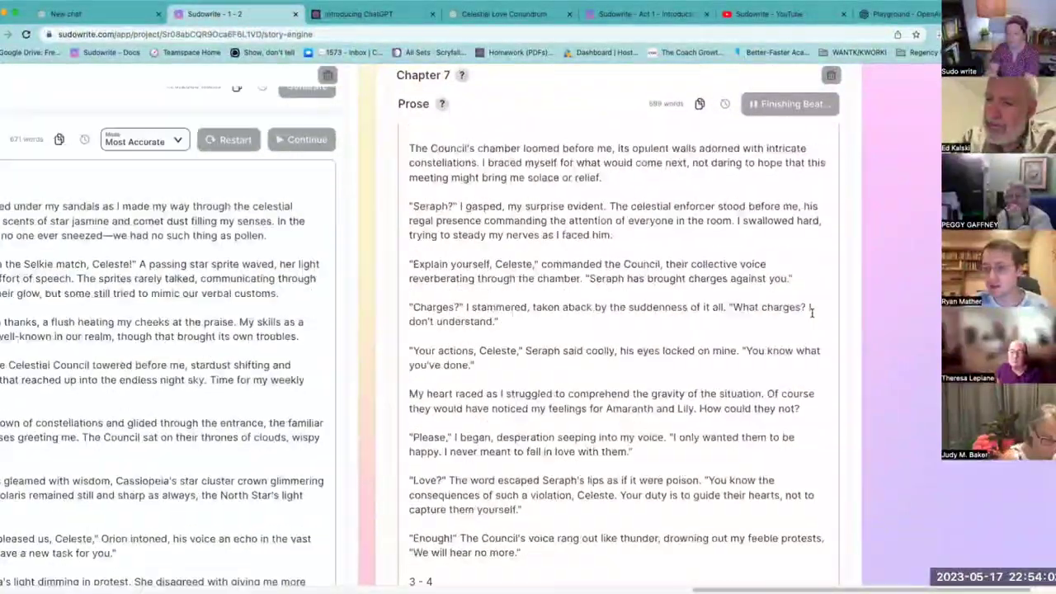
scroll(812, 313, "down", 5)
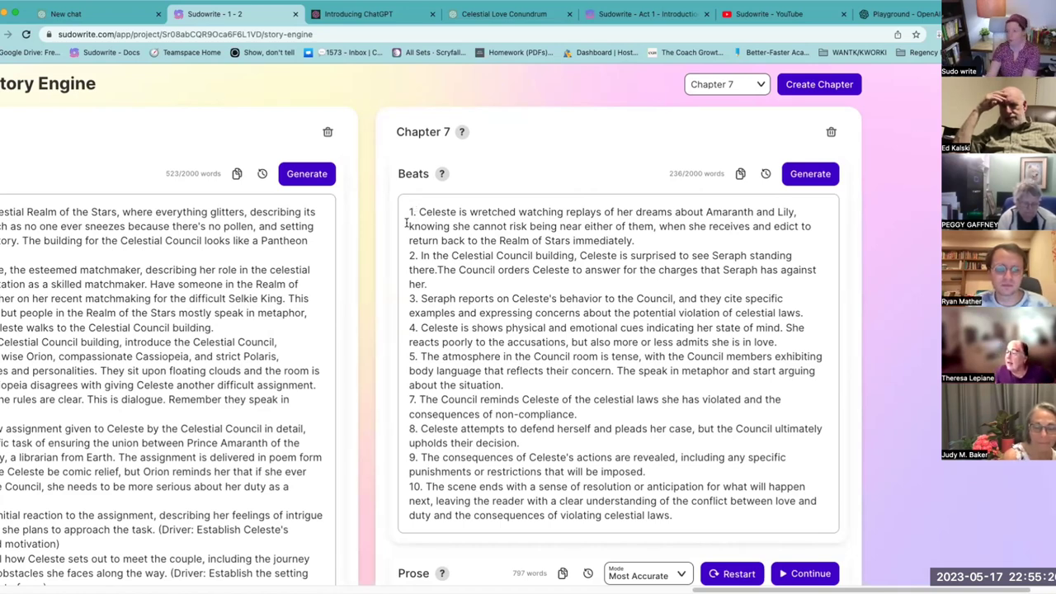
scroll(413, 233, "down", 1)
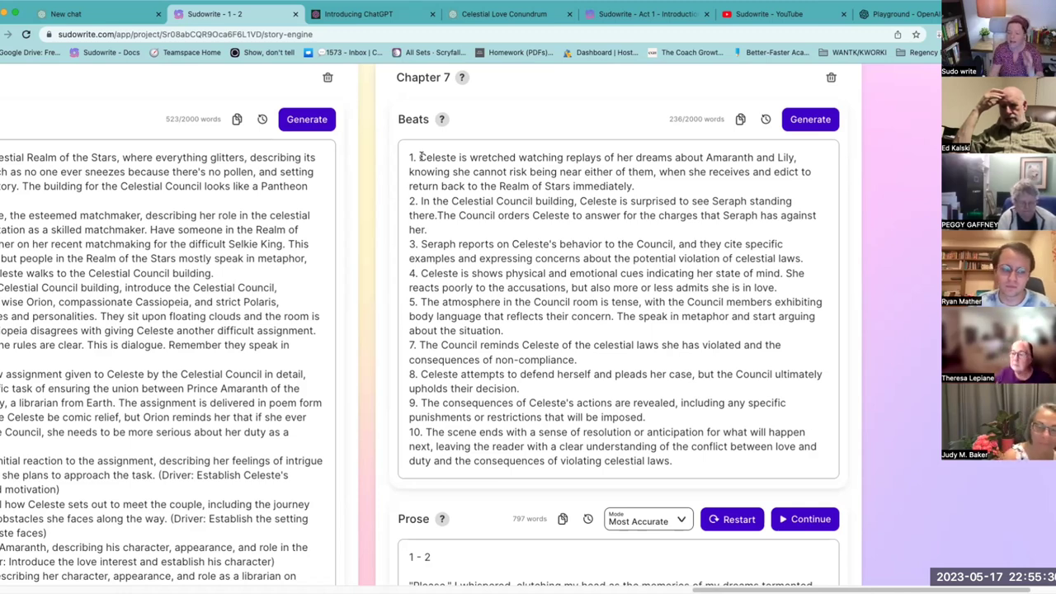
scroll(422, 156, "down", 1)
scroll(422, 156, "up", 3)
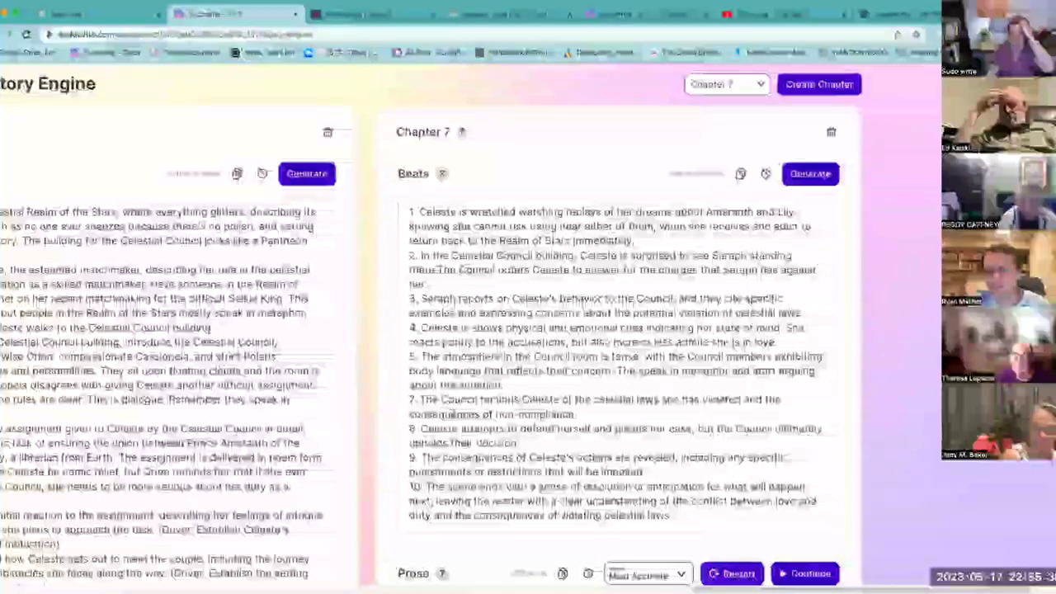
scroll(452, 396, "down", 8)
scroll(454, 412, "up", 5)
scroll(453, 412, "up", 4)
scroll(505, 437, "down", 3)
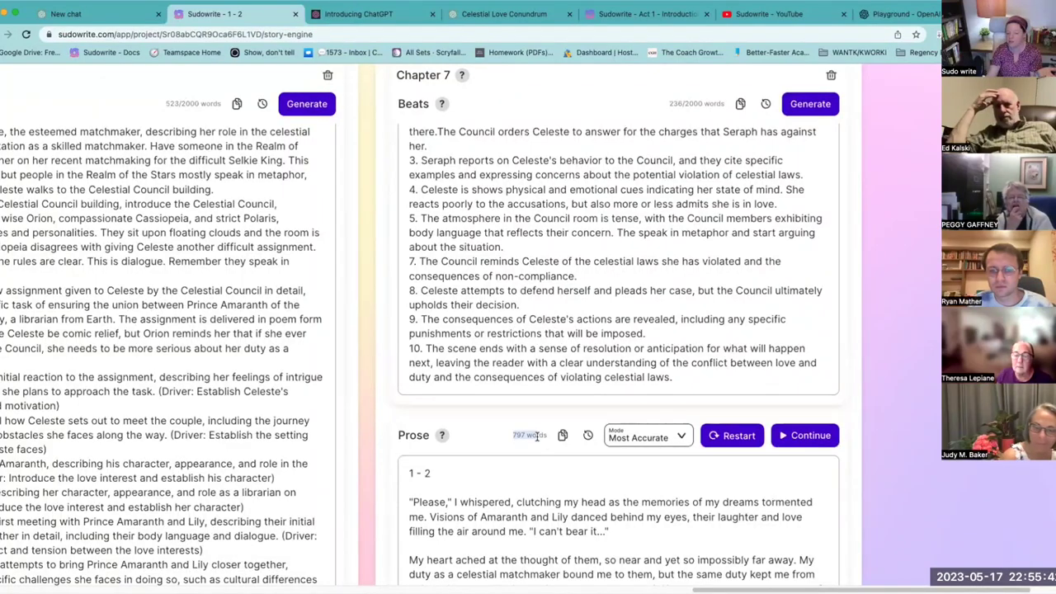
scroll(522, 497, "down", 5)
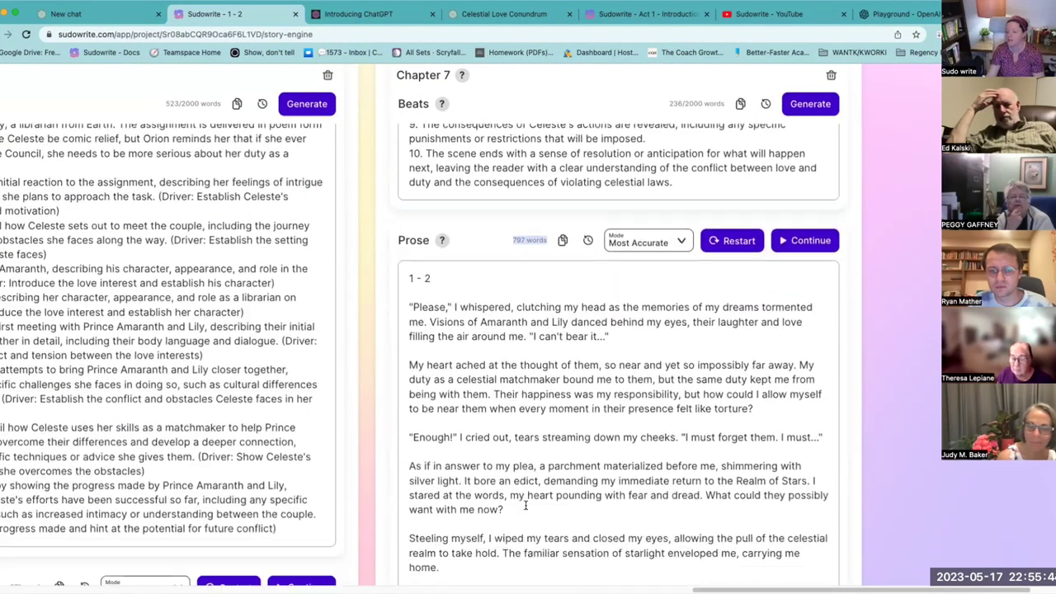
scroll(524, 505, "down", 10)
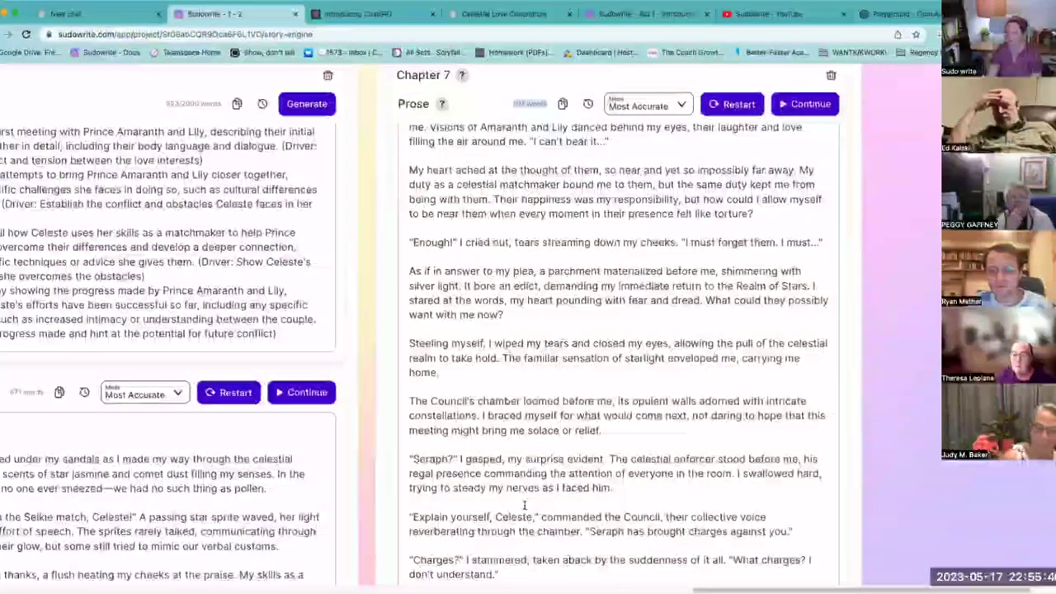
scroll(524, 505, "down", 10)
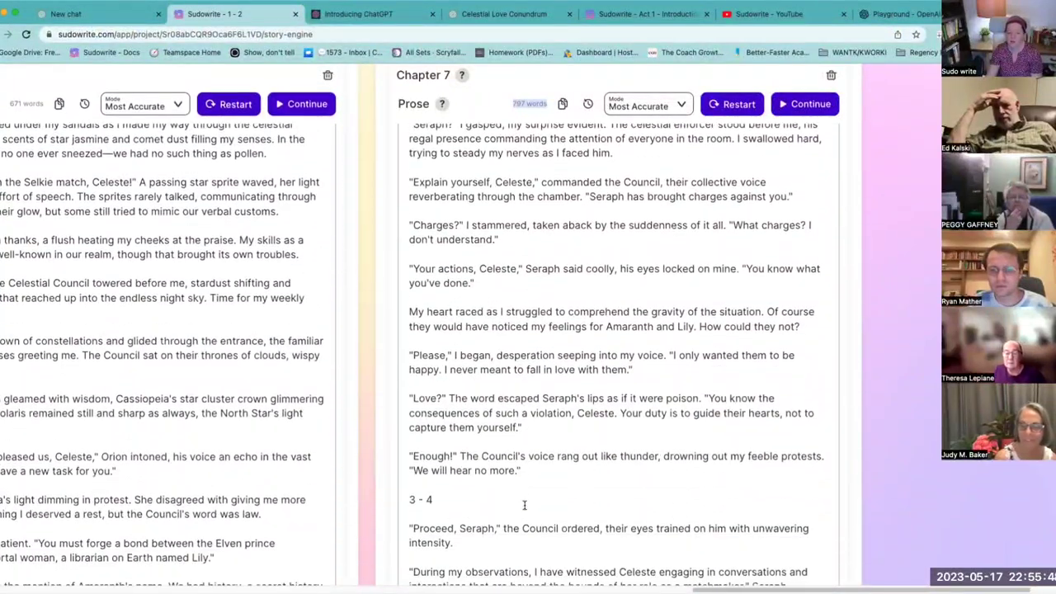
scroll(524, 505, "down", 1)
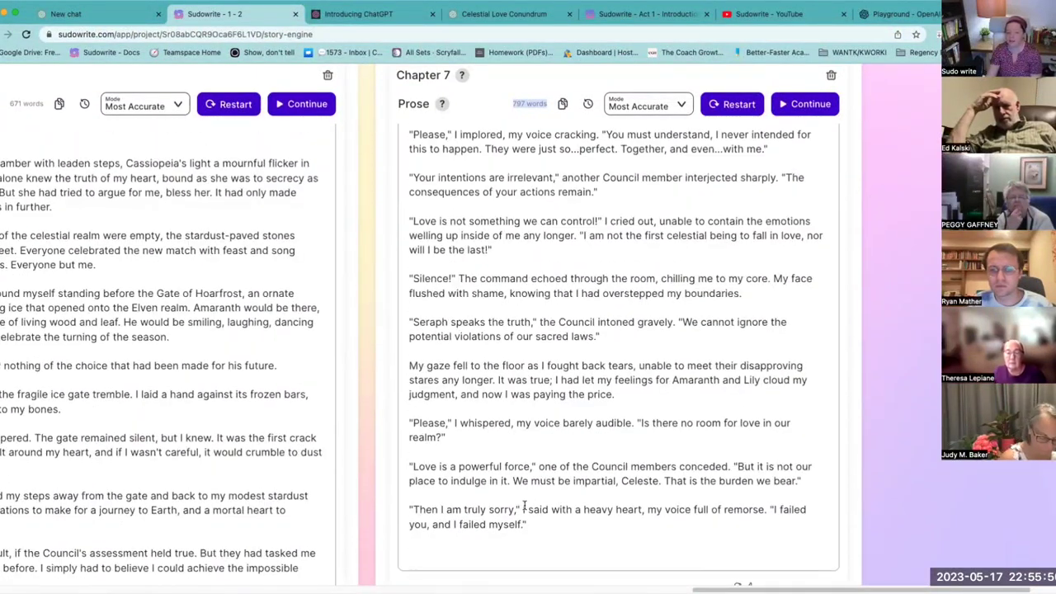
scroll(532, 545, "up", 1)
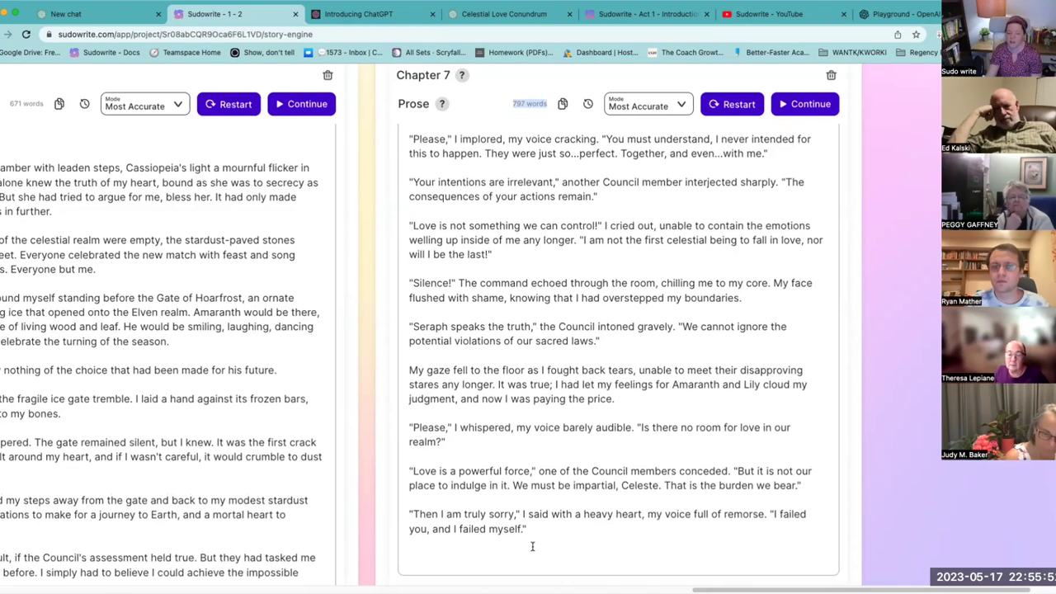
scroll(532, 546, "up", 2)
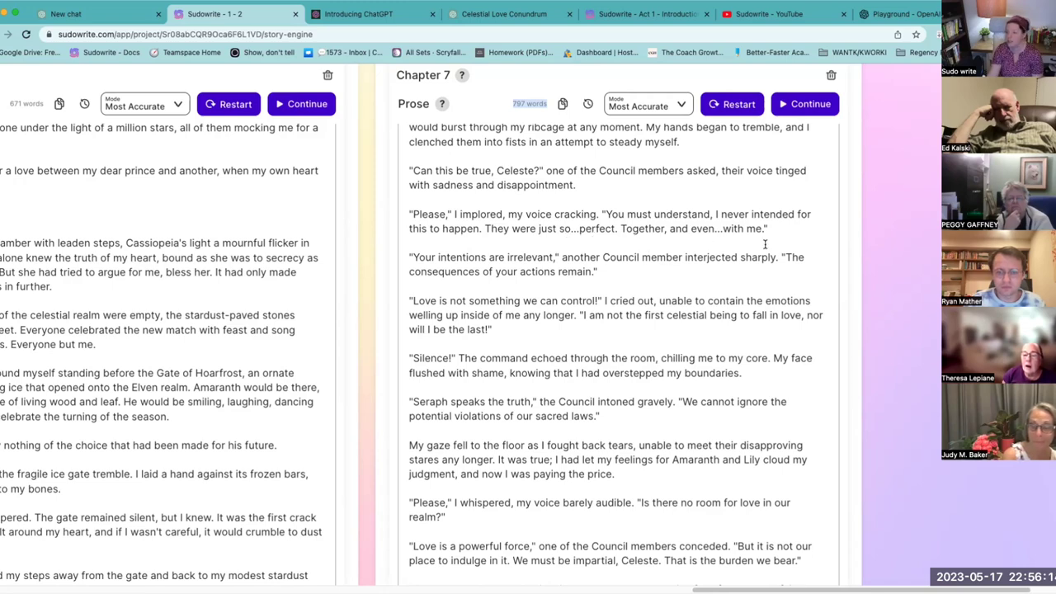
left_click_drag(772, 229, 397, 217)
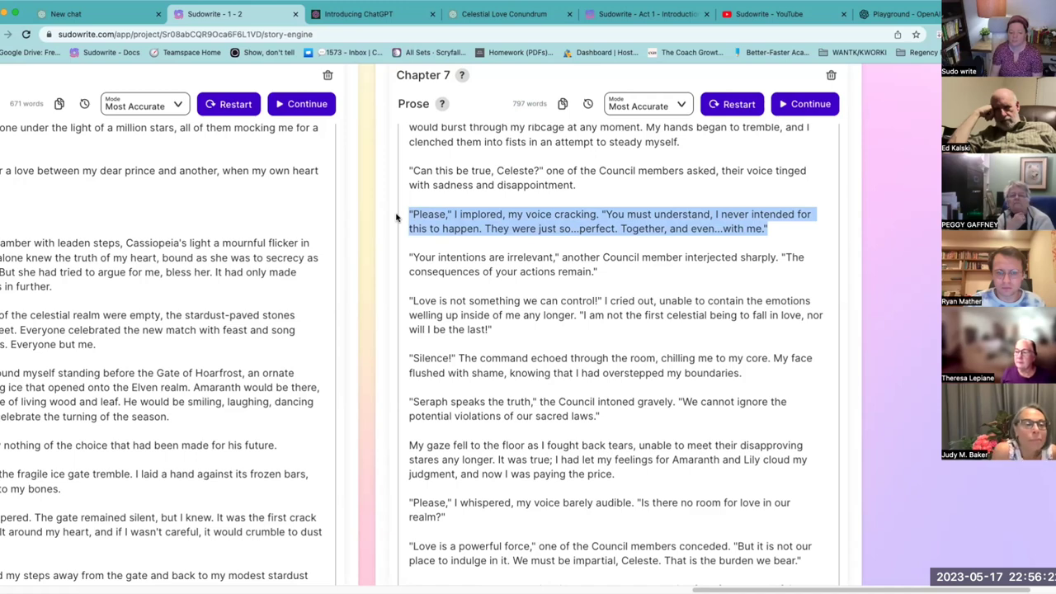
scroll(438, 499, "down", 1)
left_click(438, 499)
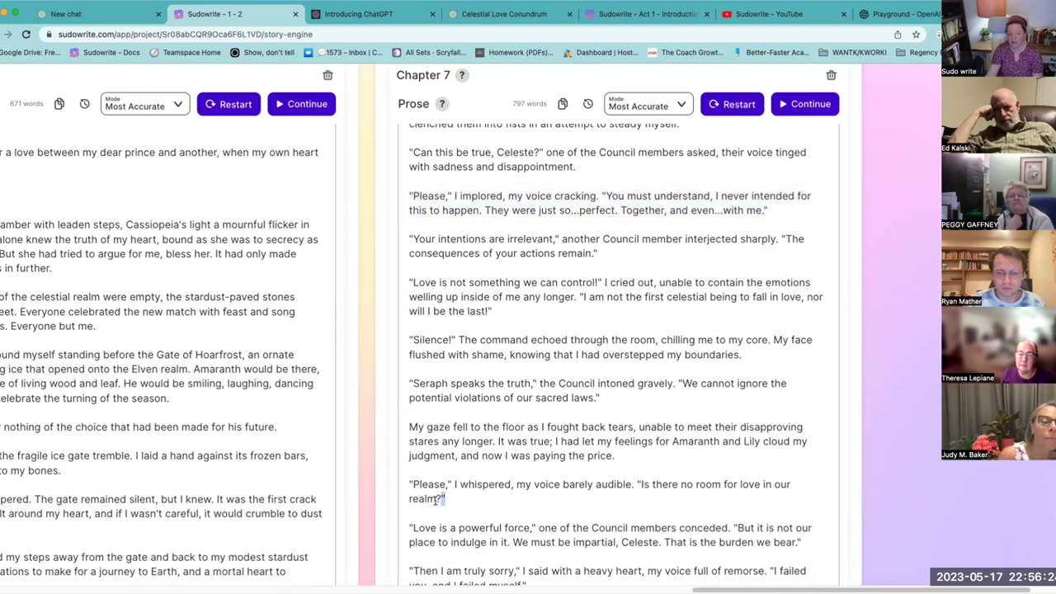
left_click_drag(436, 498, 406, 487)
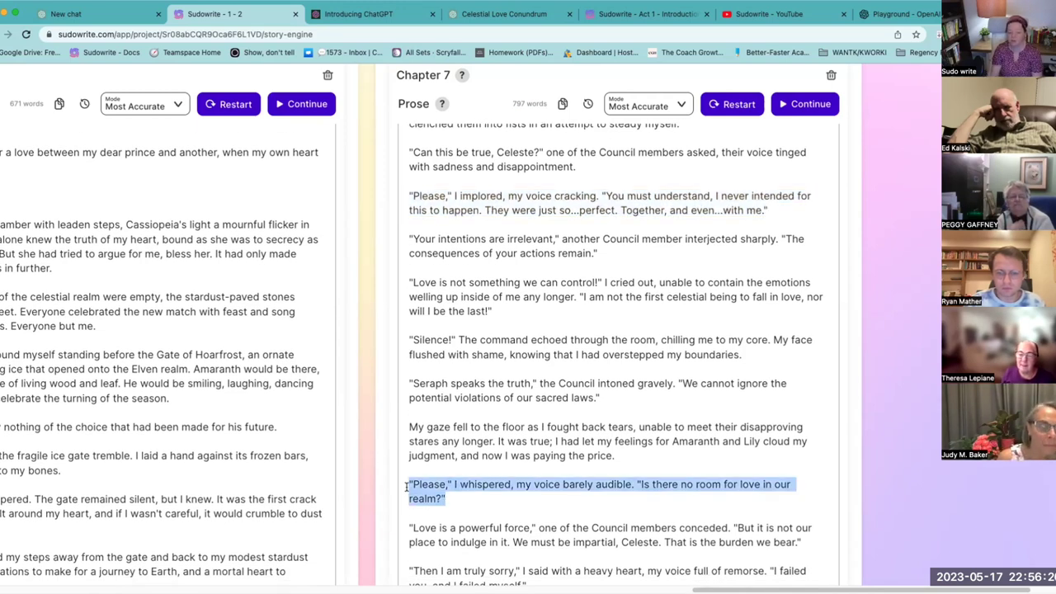
scroll(462, 429, "down", 4)
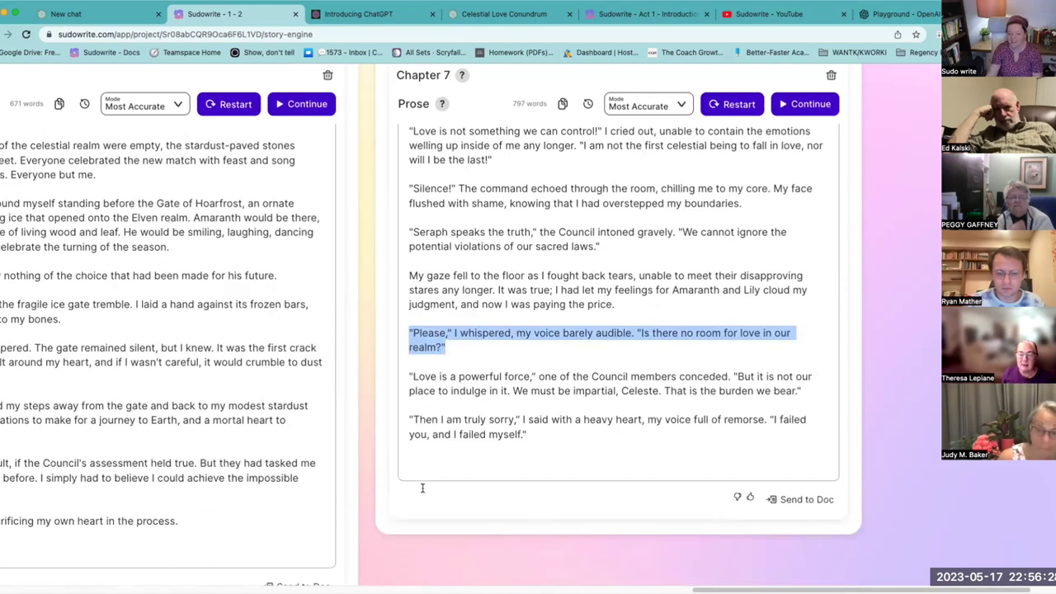
scroll(510, 413, "down", 1)
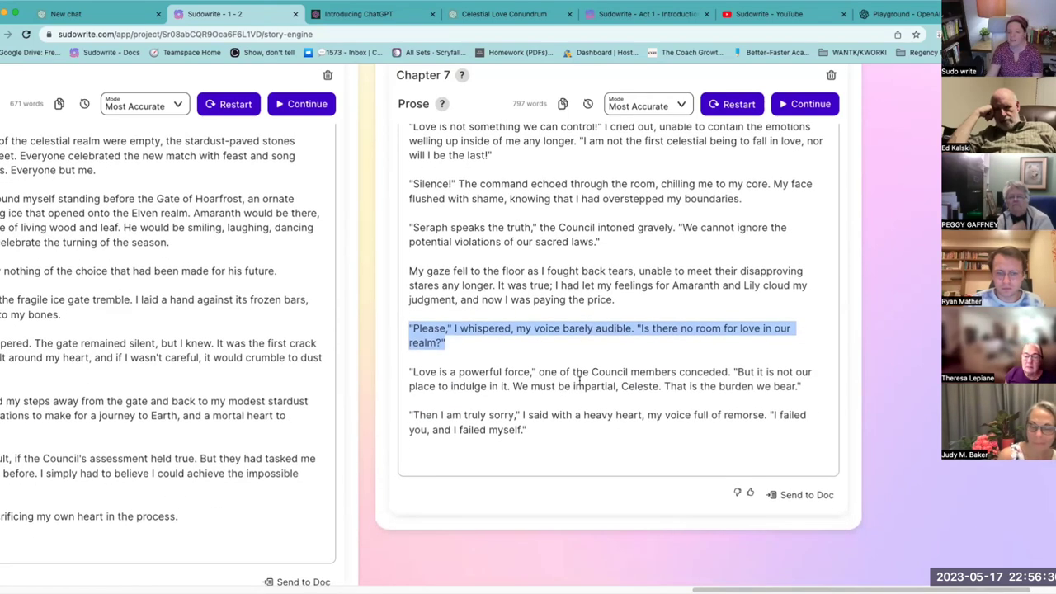
left_click_drag(542, 386, 698, 386)
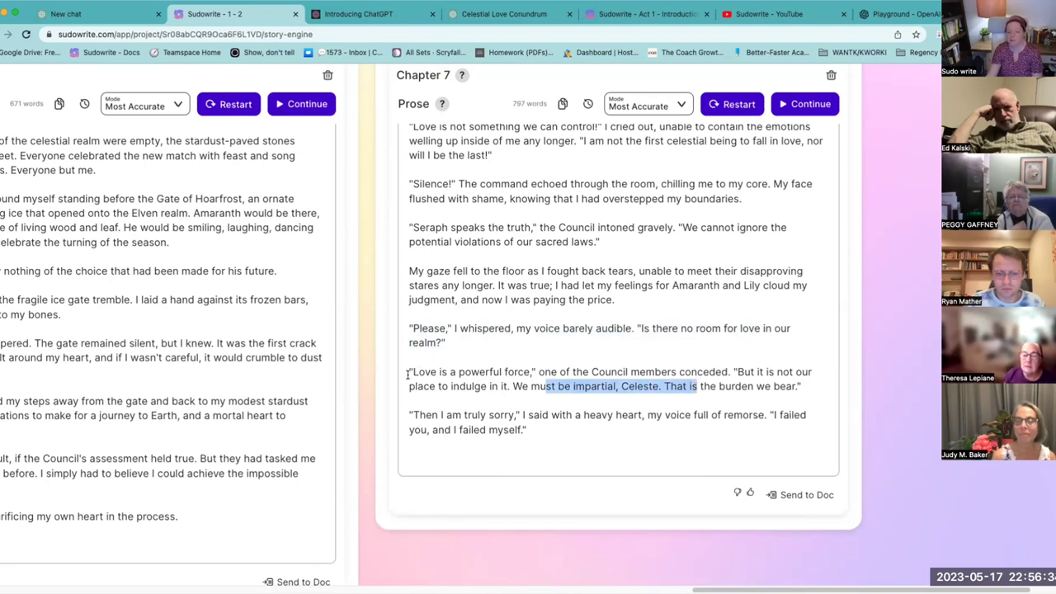
left_click_drag(411, 386, 806, 388)
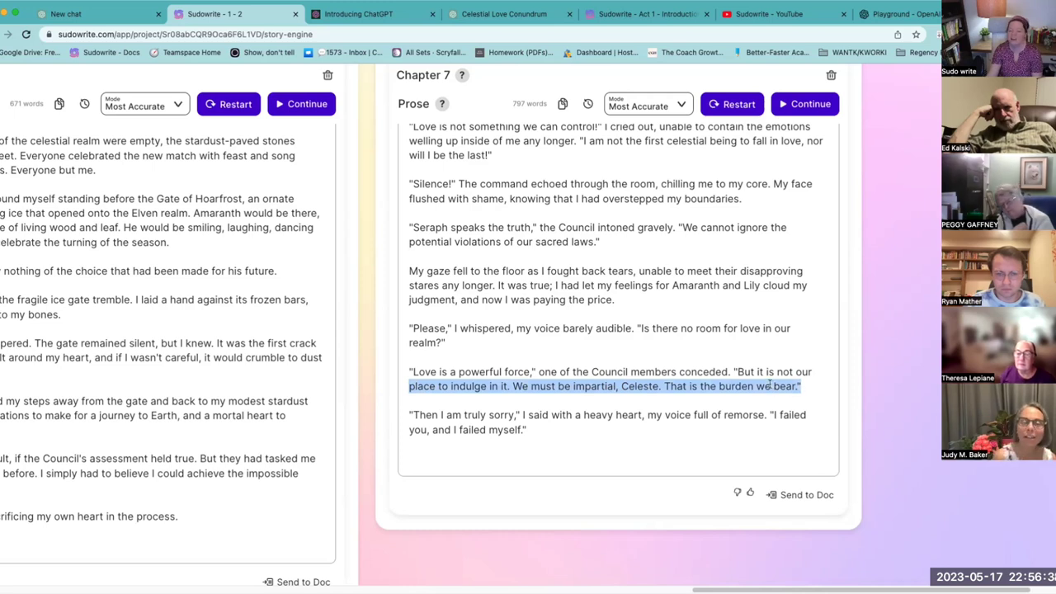
left_click(677, 381)
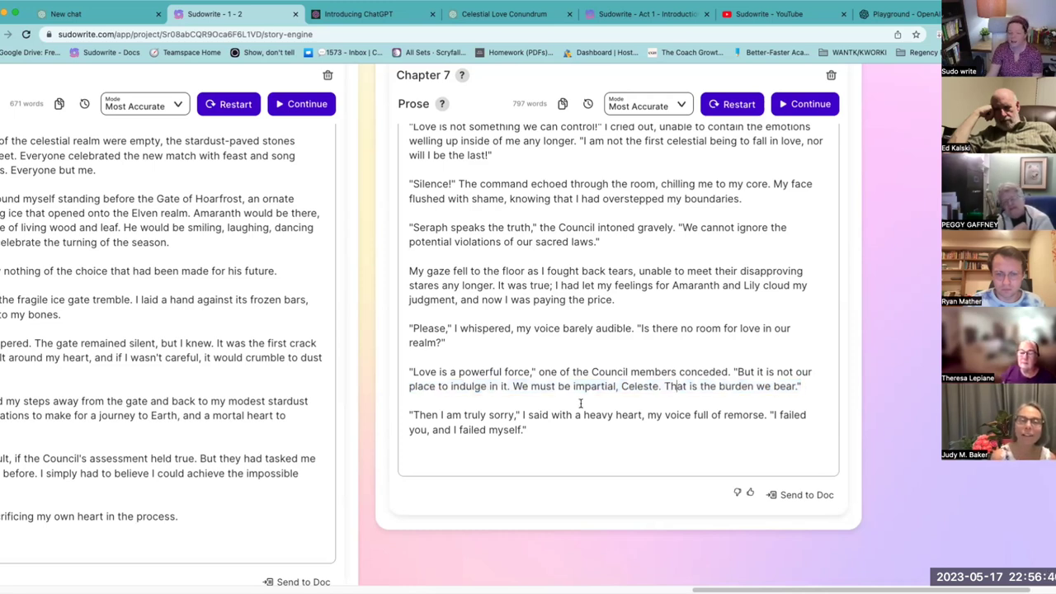
left_click_drag(538, 372, 727, 371)
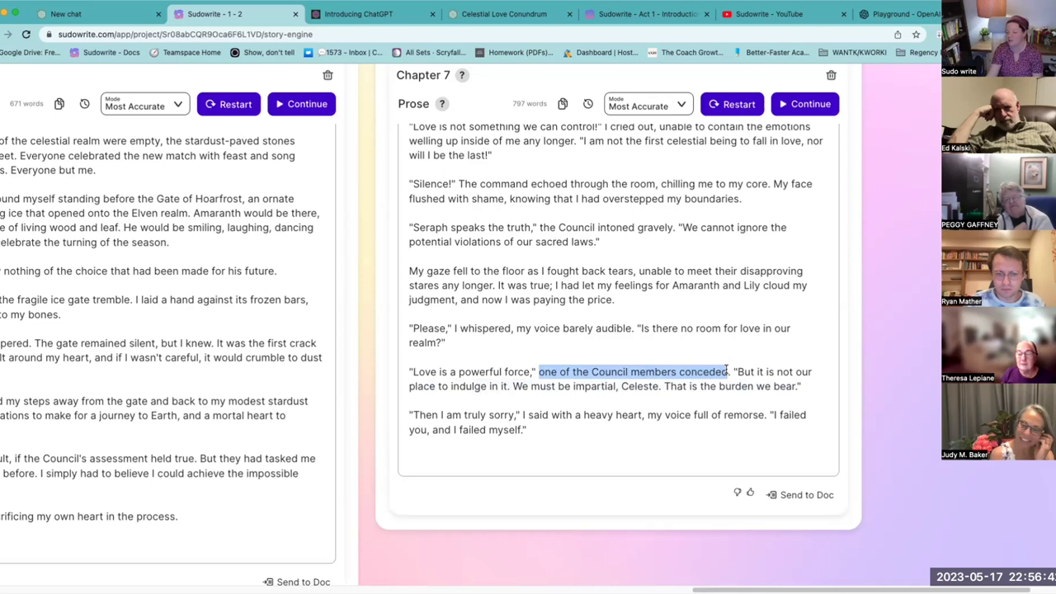